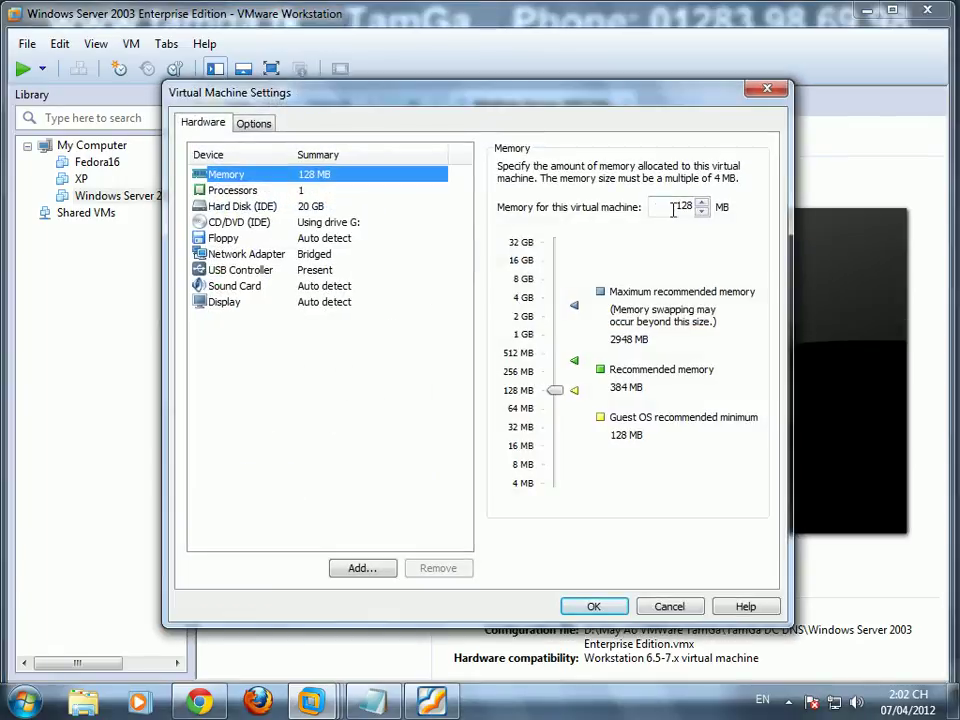
Step: Set the server VM's memory to 256 MB and rename it TamGa DC DNS
double_click(670, 208)
left_click(253, 123)
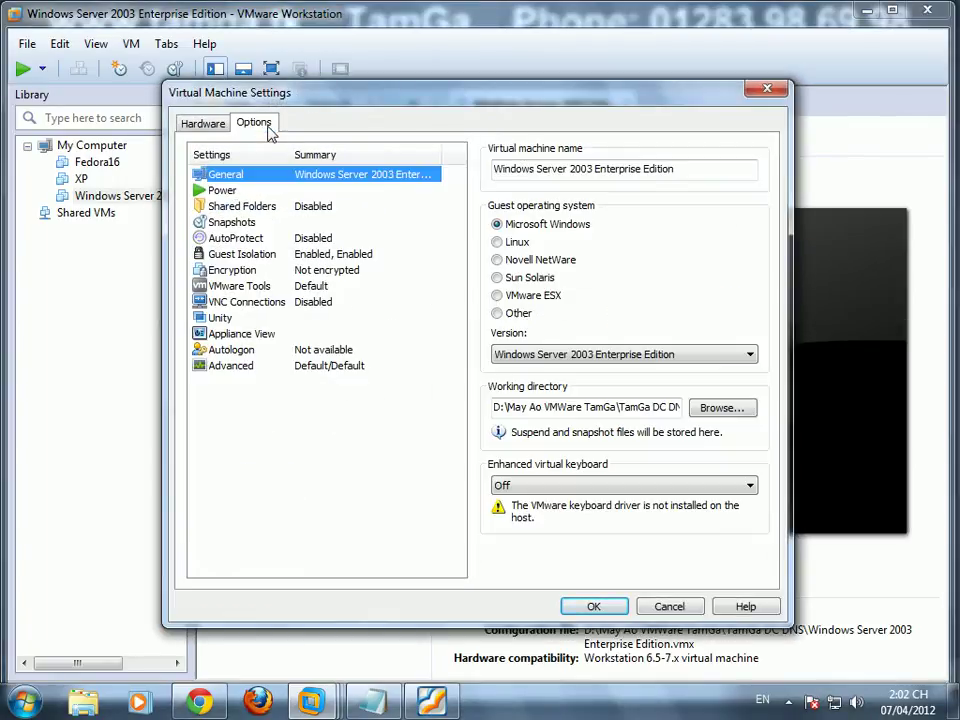
left_click(699, 169)
key("ctrl+a")
type("T")
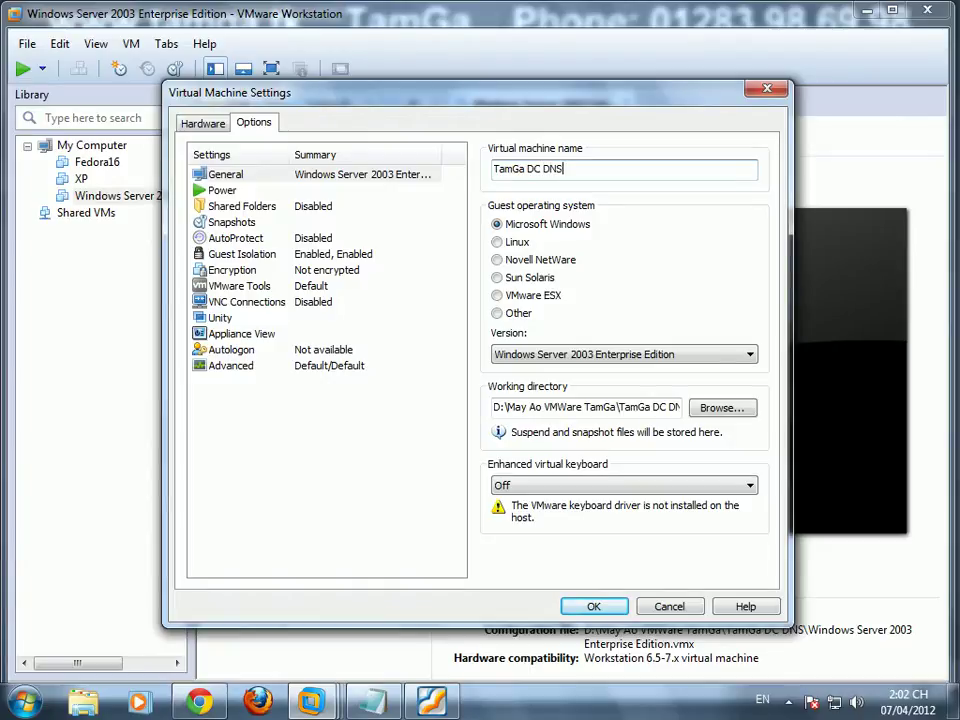
Step: Put the network adapter on Custom VMnet1, apply, and answer that the VM was copied
left_click(212, 125)
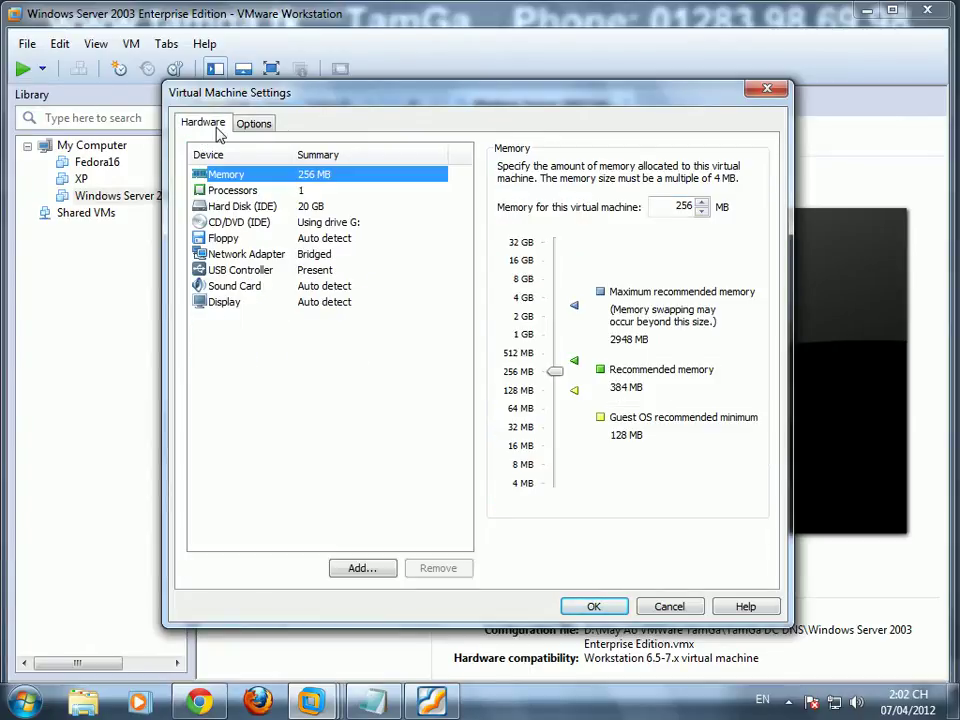
left_click(300, 254)
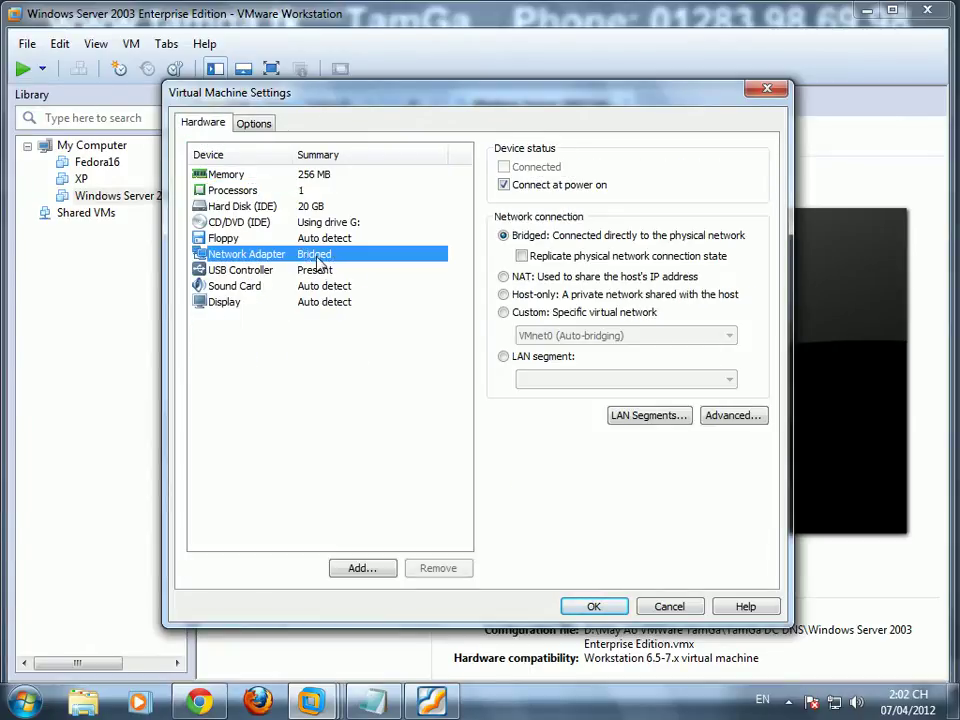
left_click(505, 312)
left_click(600, 336)
left_click(548, 365)
left_click(614, 606)
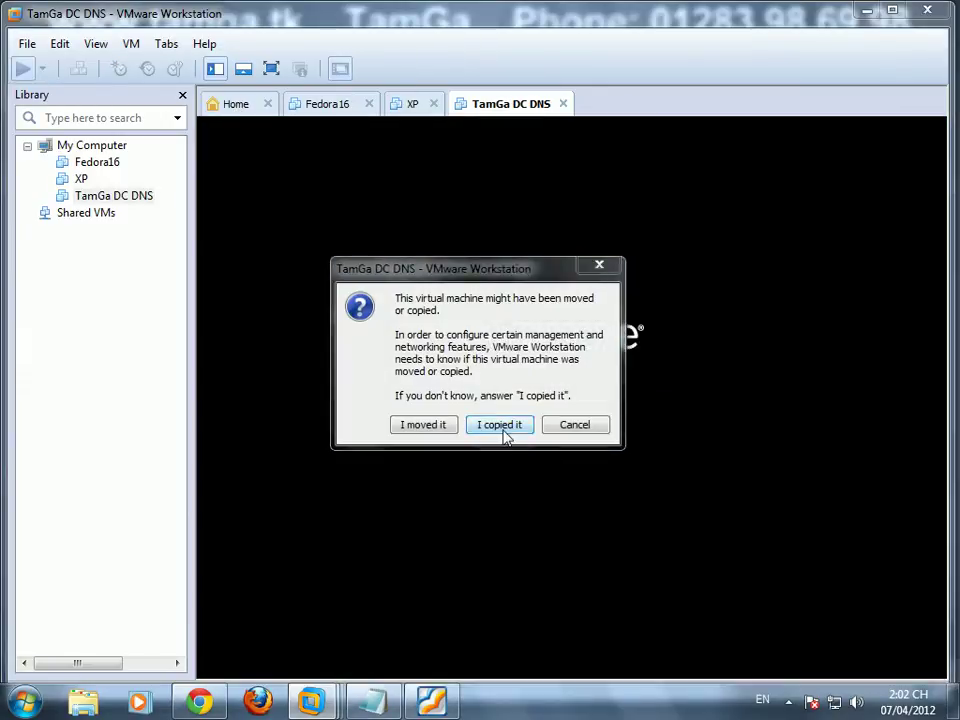
left_click(497, 422)
Step: Open the Windows Server 2003 Enterprise Edition VM from the TamGa WEB folder
left_click(240, 105)
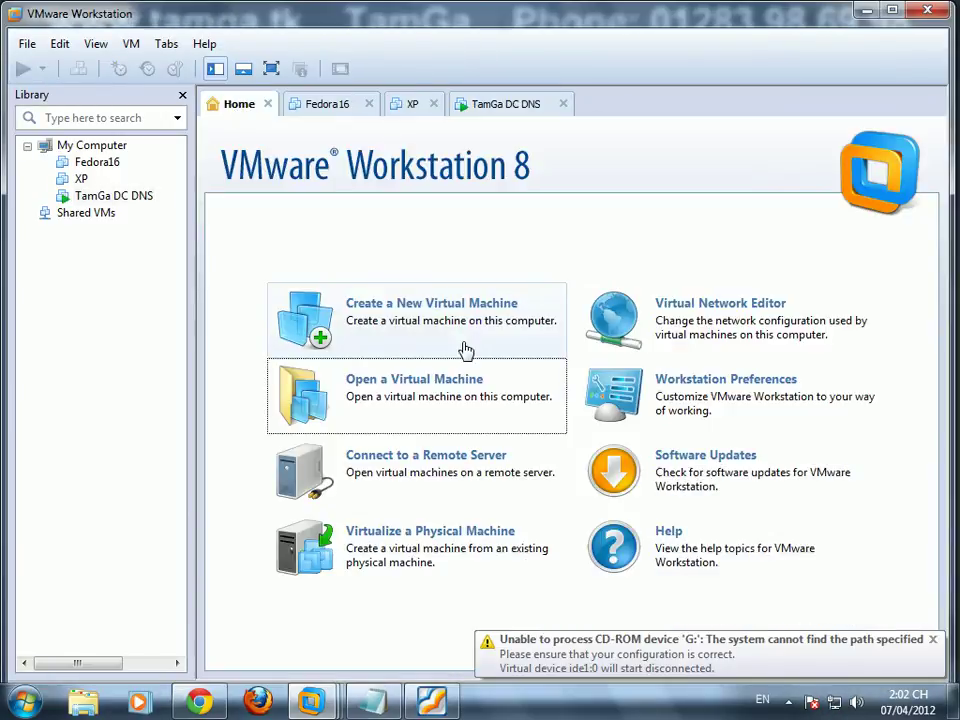
left_click(436, 398)
key("BackSpace")
left_click(326, 212)
double_click(326, 212)
left_click(321, 180)
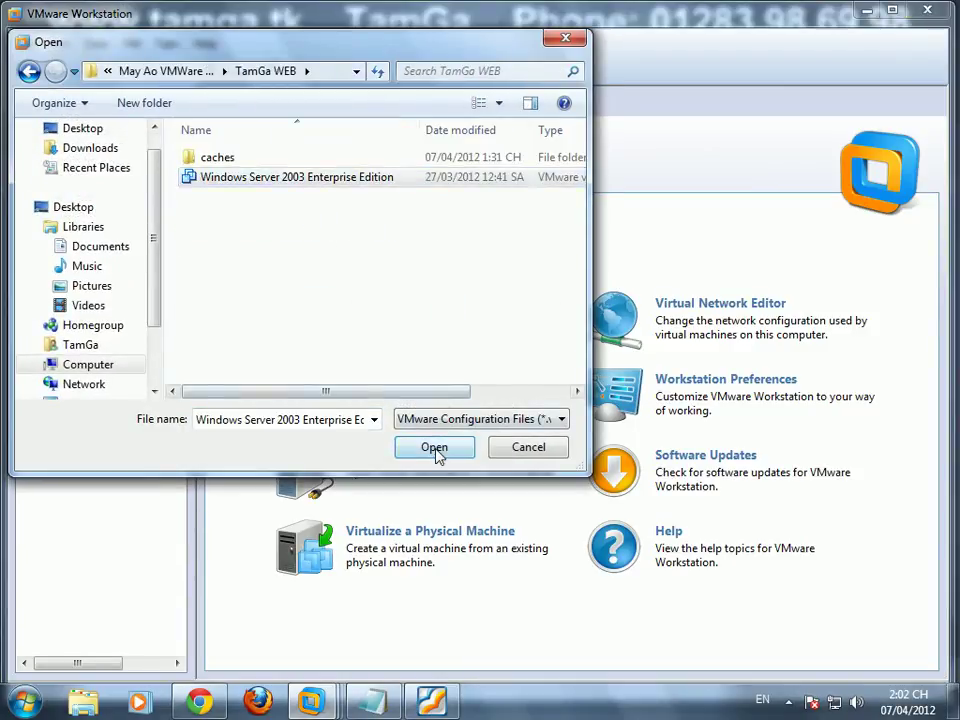
left_click(437, 452)
Step: In its settings, set memory to 256 MB and rename it TamGa WEB
right_click(594, 111)
left_click(658, 381)
double_click(678, 206)
type("2")
left_click(254, 123)
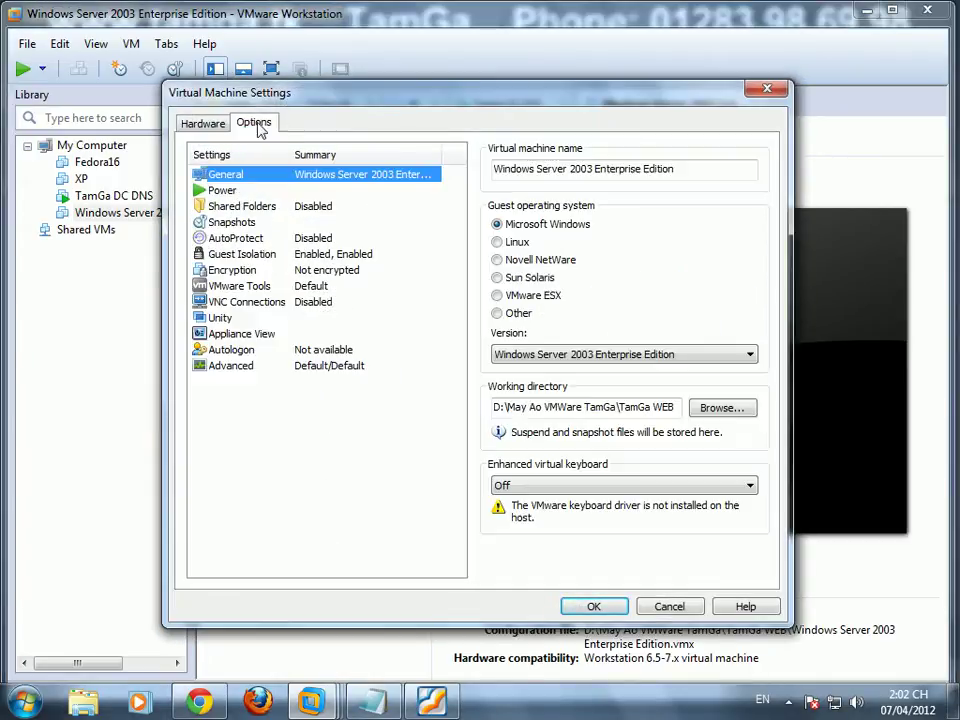
triple_click(705, 168)
type("TamGa WEB")
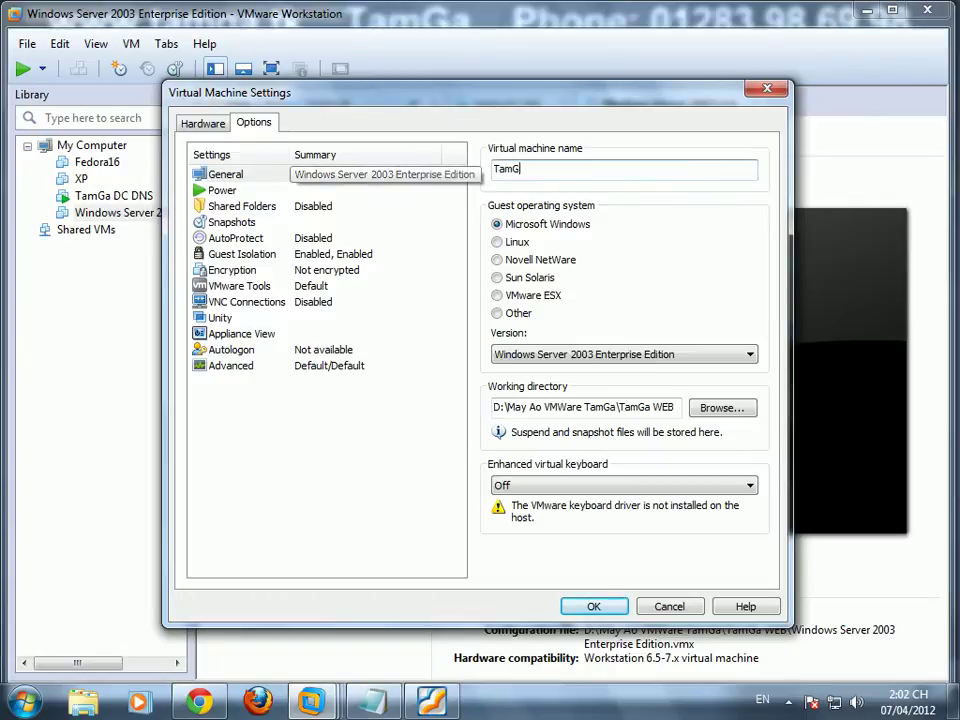
Step: Connect TamGa WEB's network adapter to Custom VMnet1 and apply the settings
left_click(204, 123)
left_click(335, 256)
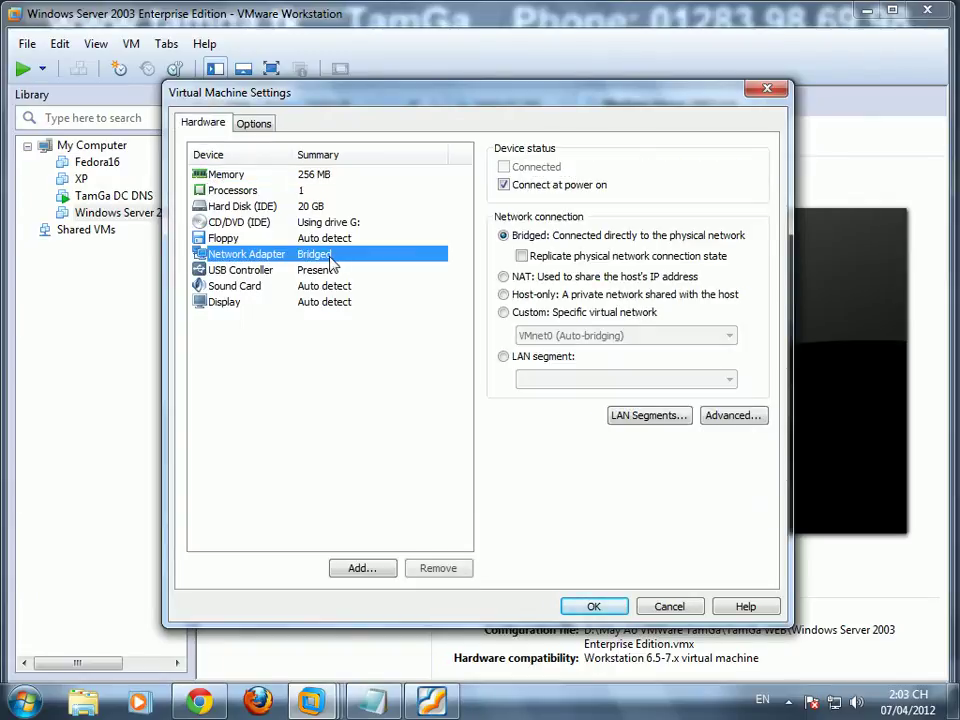
left_click(551, 314)
left_click(553, 336)
left_click(557, 365)
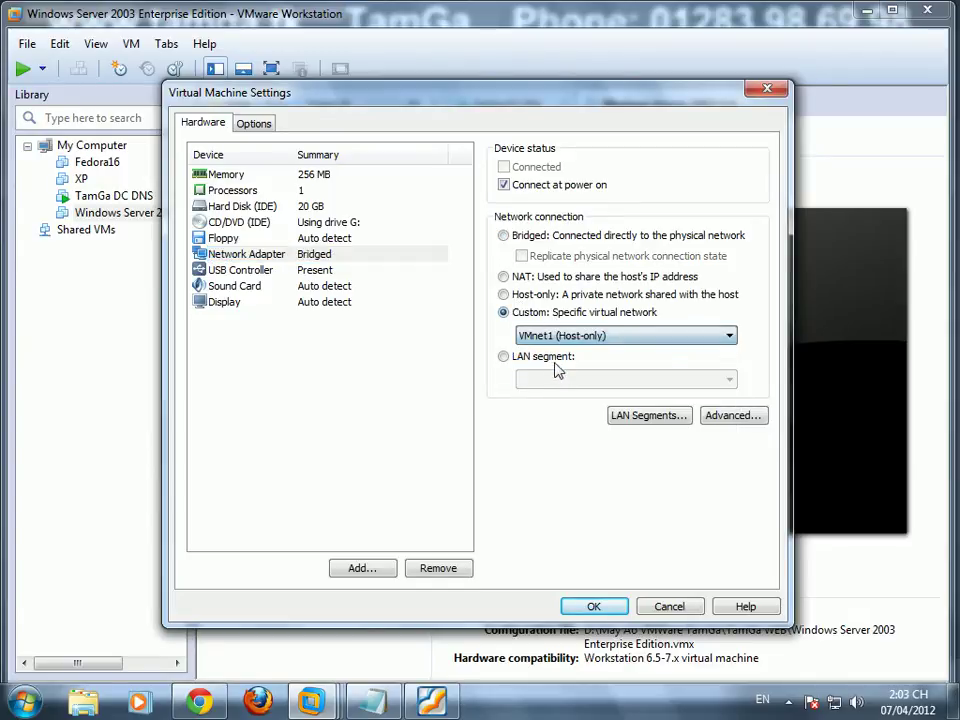
left_click(592, 606)
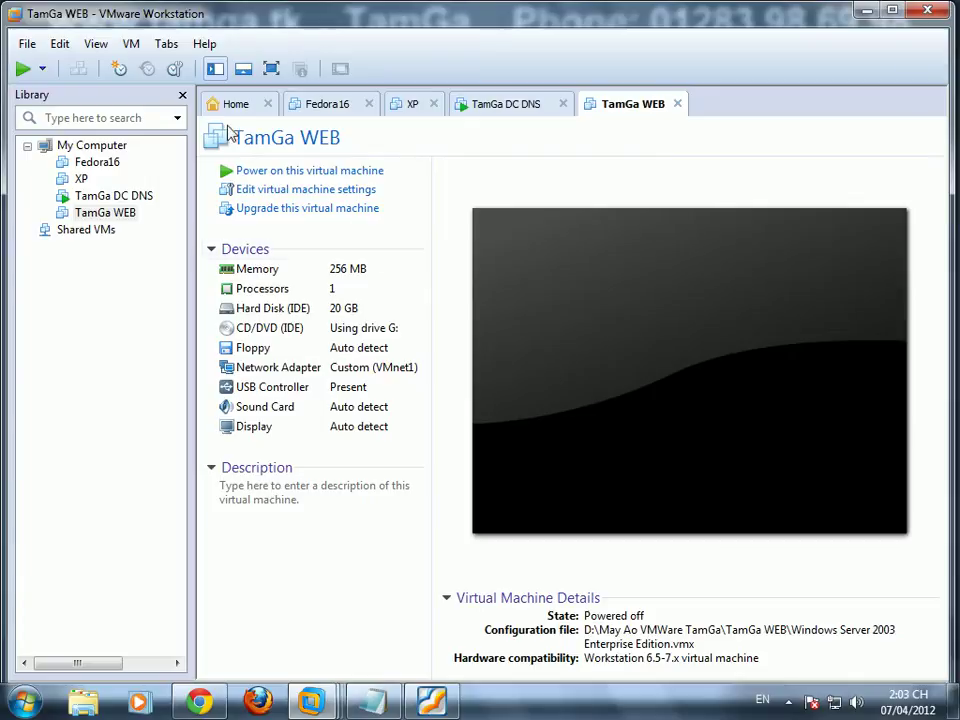
Step: Power on TamGa WEB (as copied) and XP, then start logging on to TamGa DC DNS
left_click(22, 68)
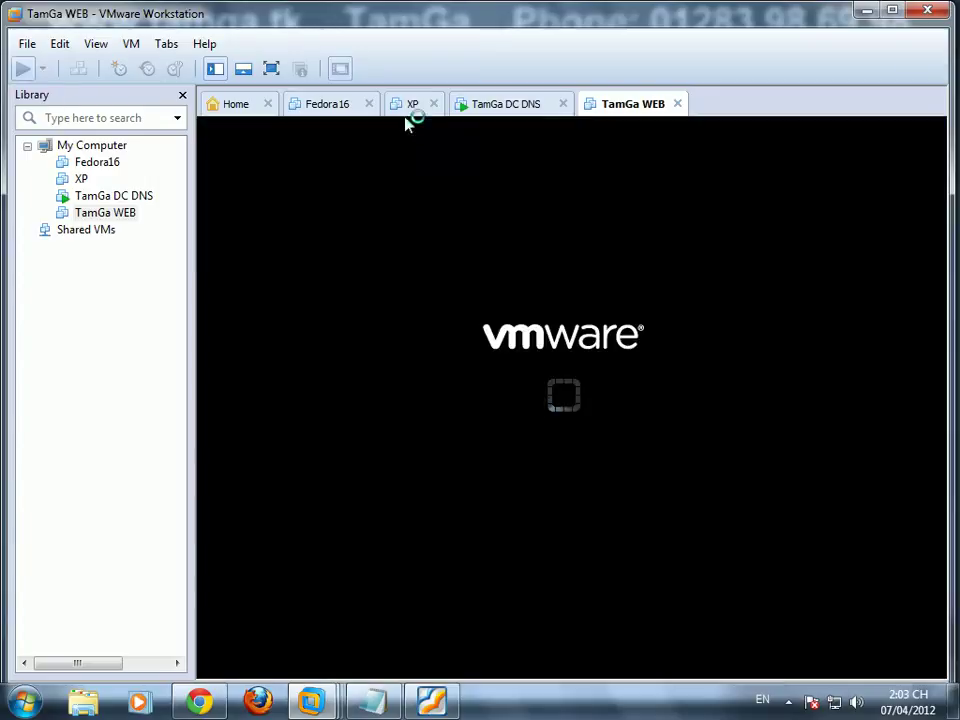
left_click(505, 425)
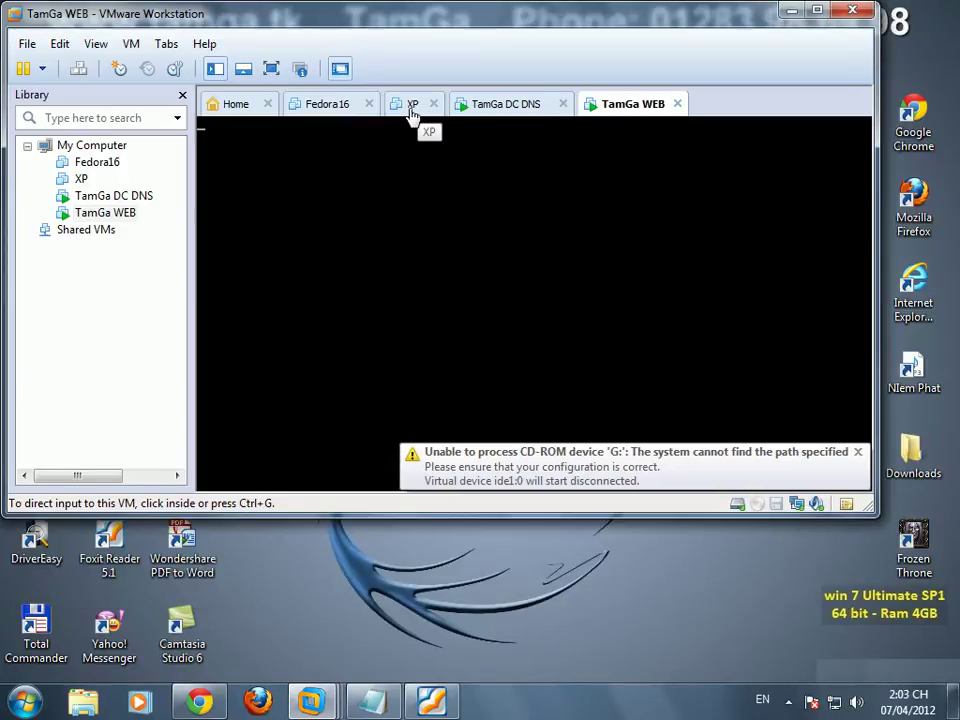
left_click_drag(420, 110, 726, 113)
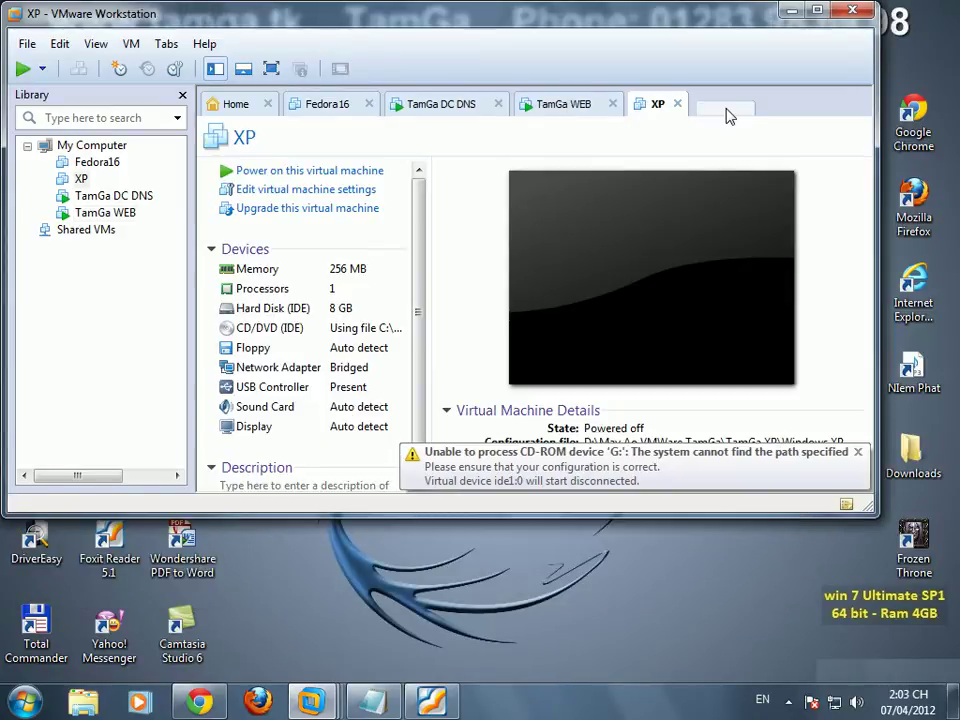
left_click(22, 68)
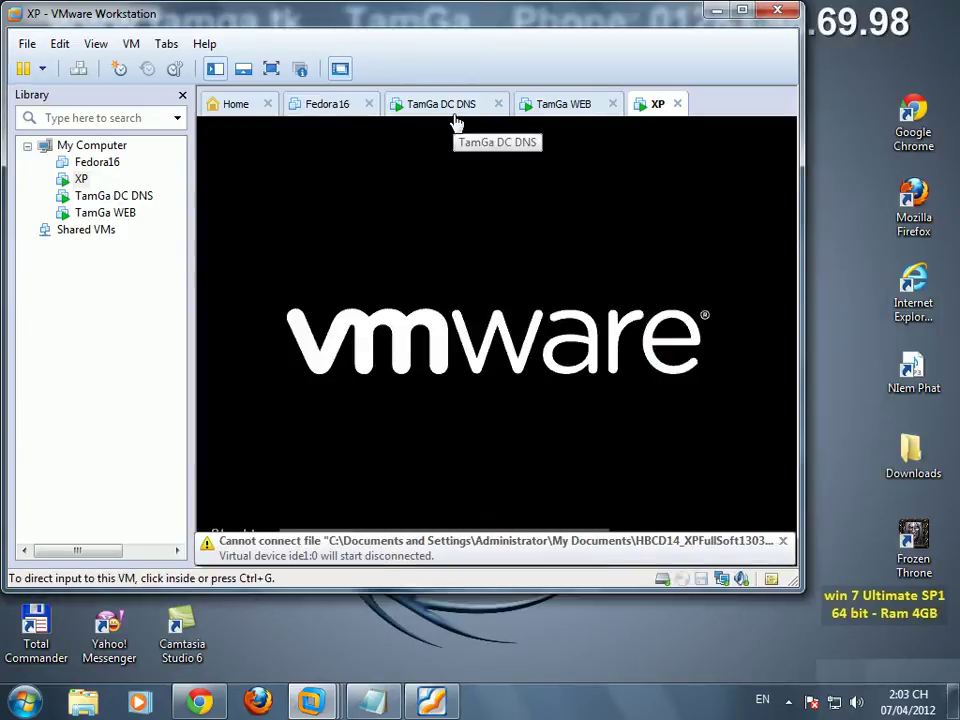
left_click(455, 117)
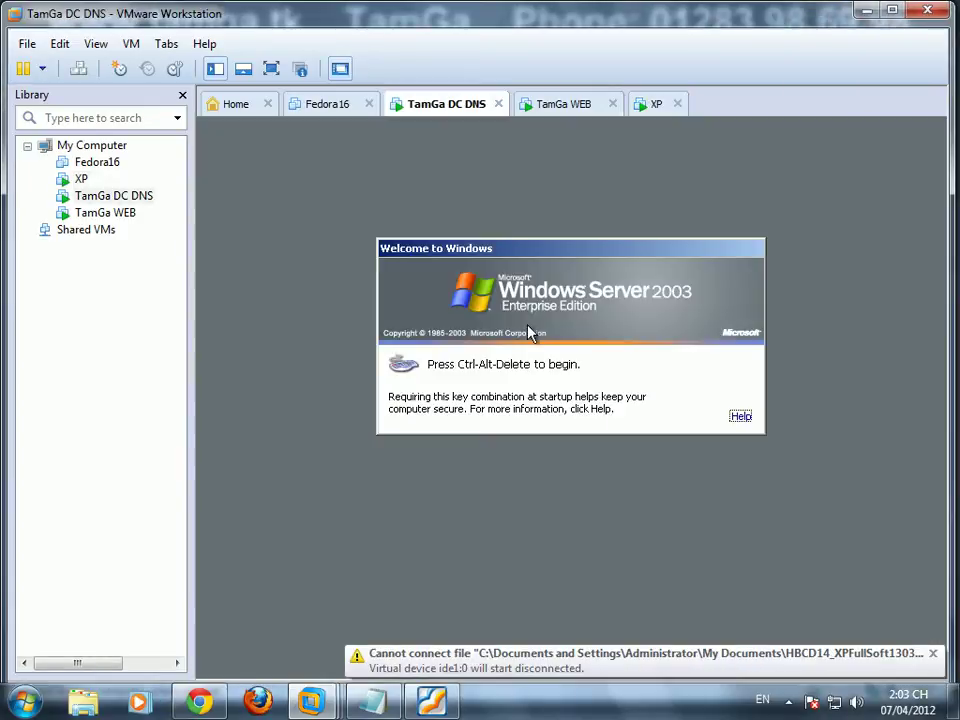
key("ctrl+alt+Insert")
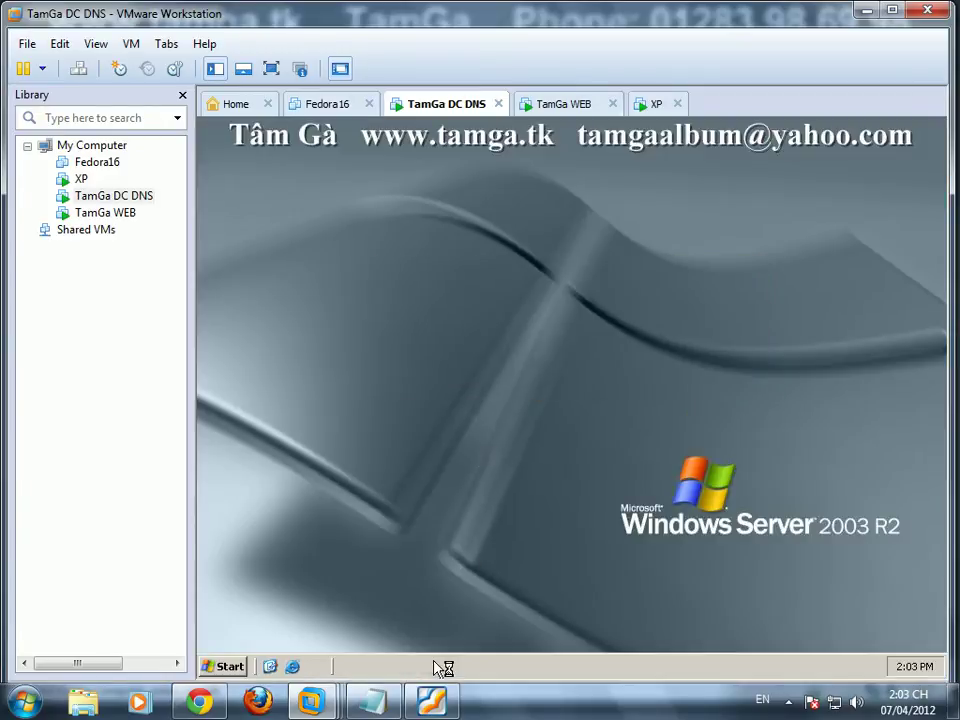
Step: Add a Notepad line advising to change the SID first so joining the servers raises no errors
left_click(390, 706)
type("Các")
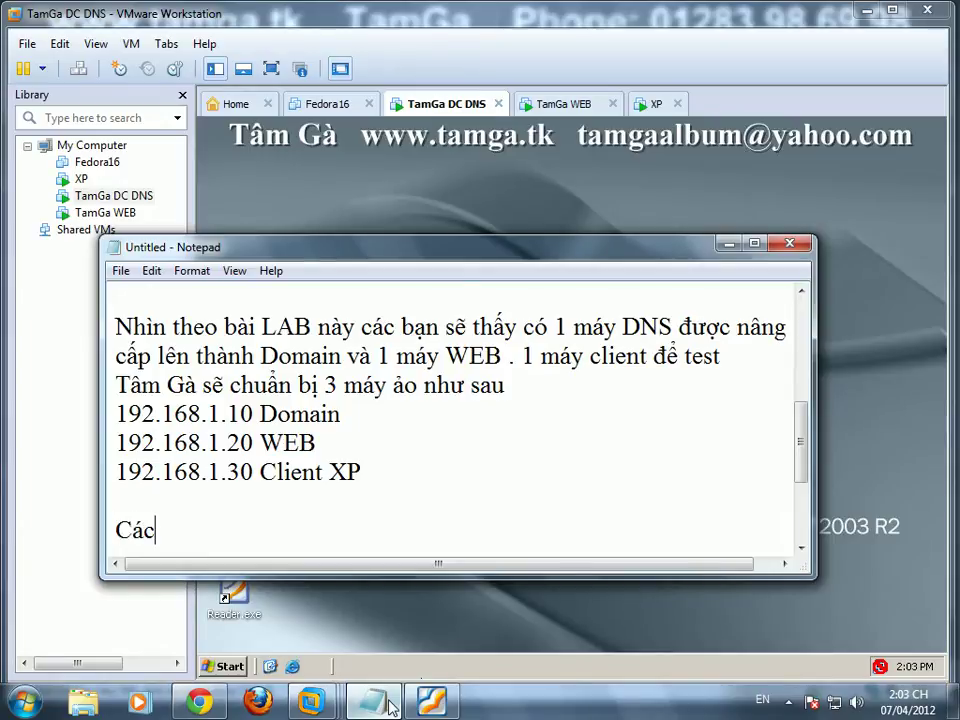
type(" bạn nen change địa chi")
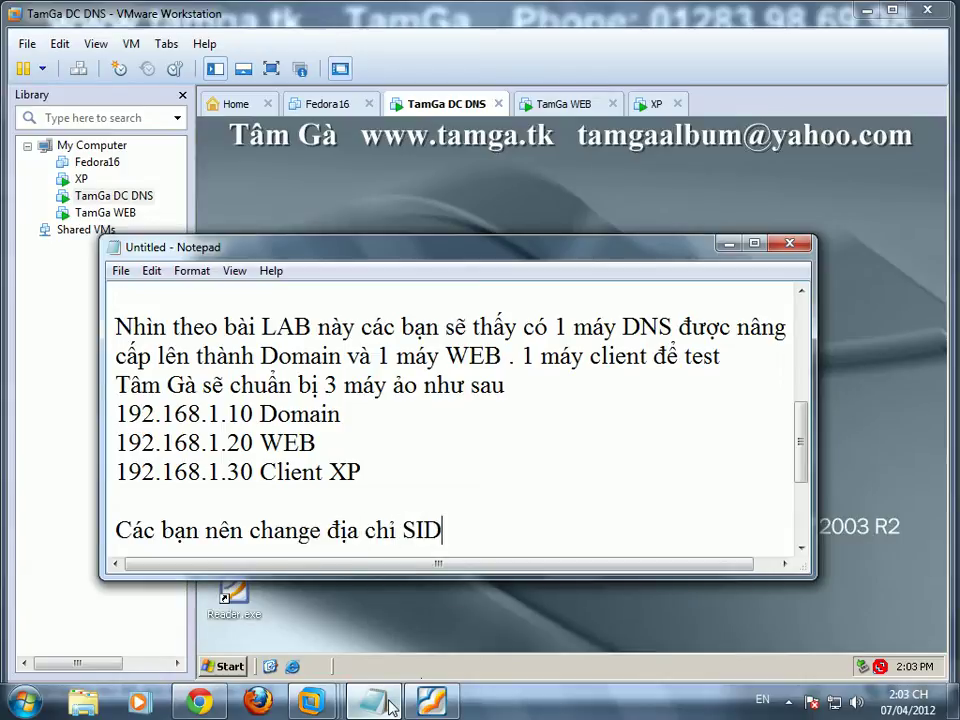
type(" SID trước , đe ")
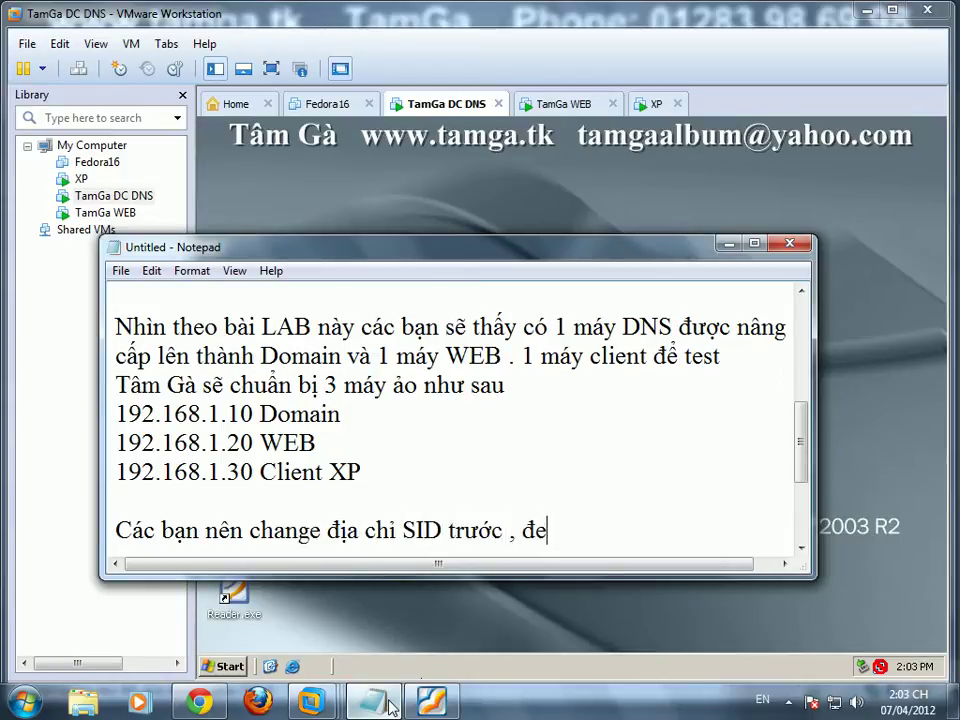
key("BackSpace")
key("BackSpace")
type("ể lát join 2 server ko bị")
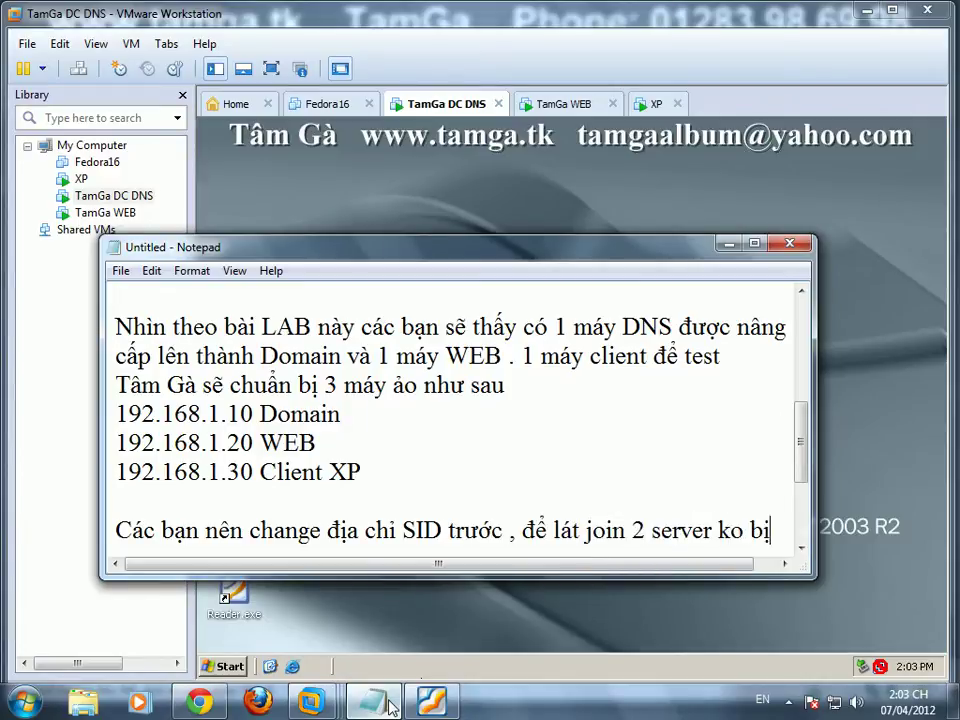
type(" báo lỗi nhe.")
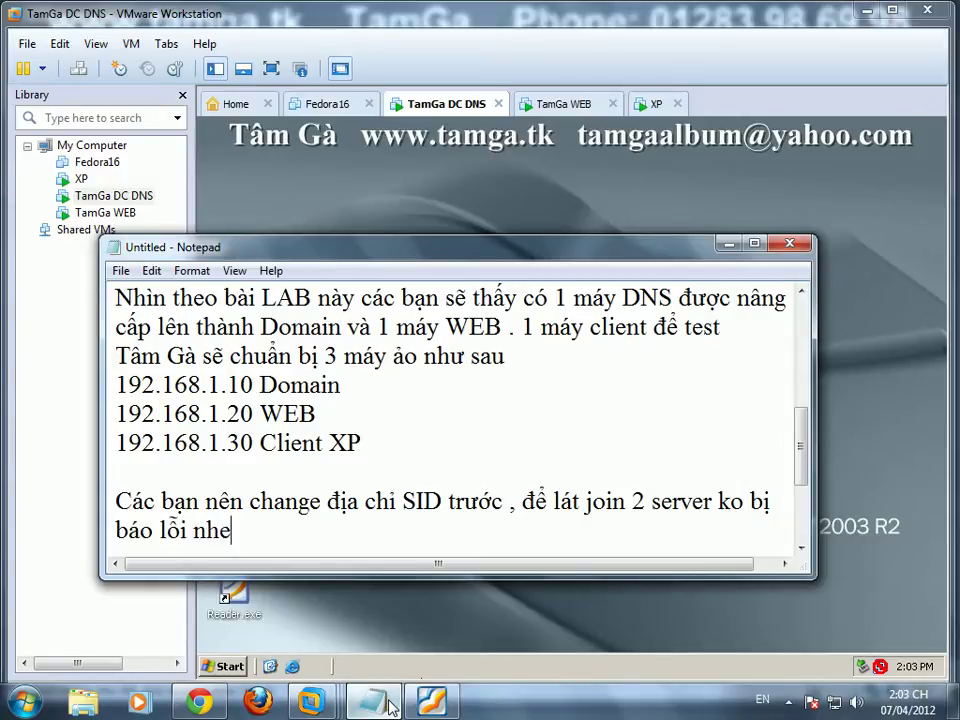
left_click(444, 212)
Step: Run newsid.exe from TamGa Crack & Bonus > ID - Change to apply a random SID and rename the server DC
double_click(307, 290)
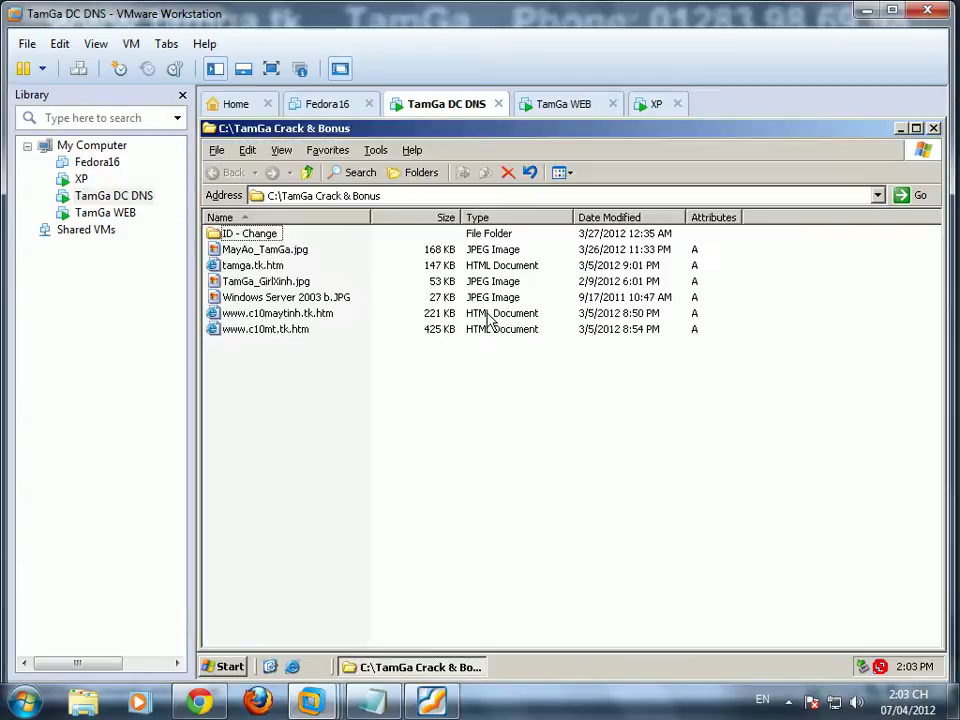
double_click(250, 234)
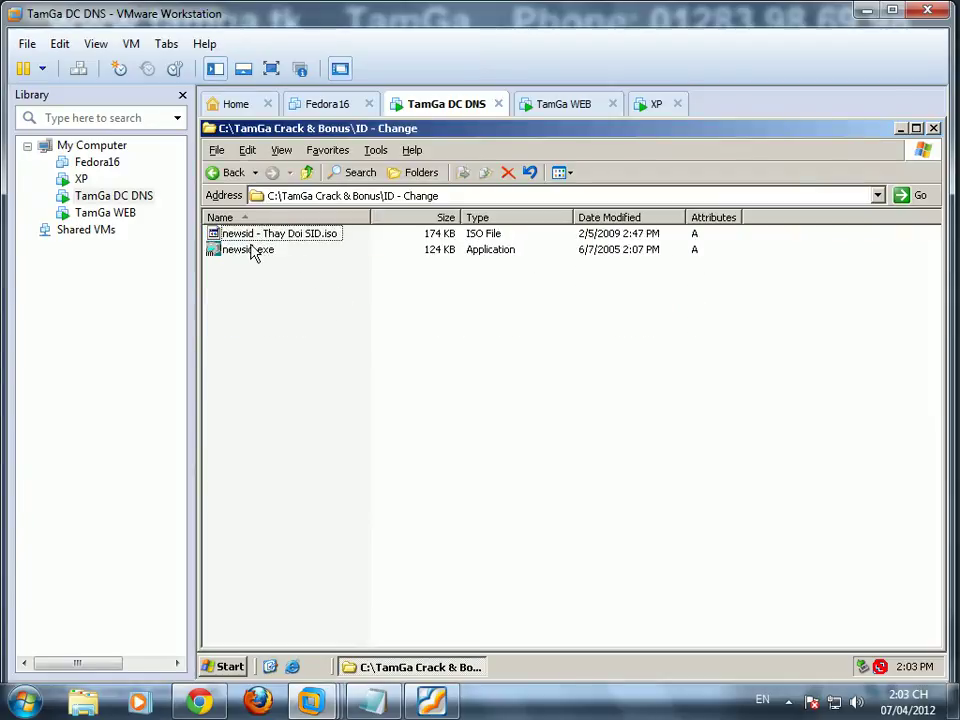
double_click(253, 250)
left_click(676, 523)
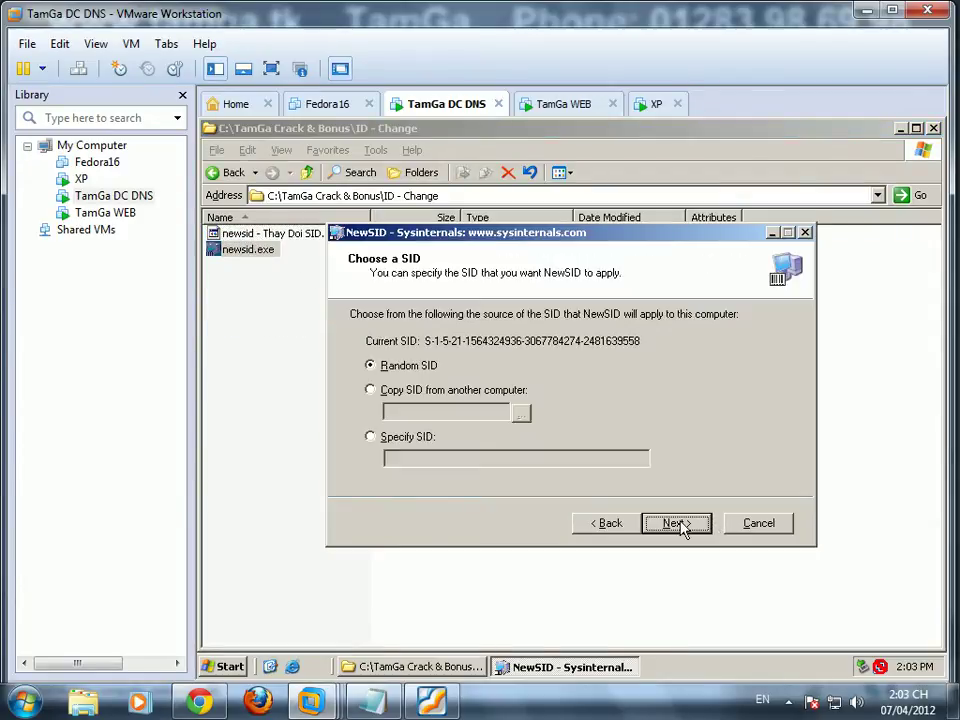
left_click(676, 523)
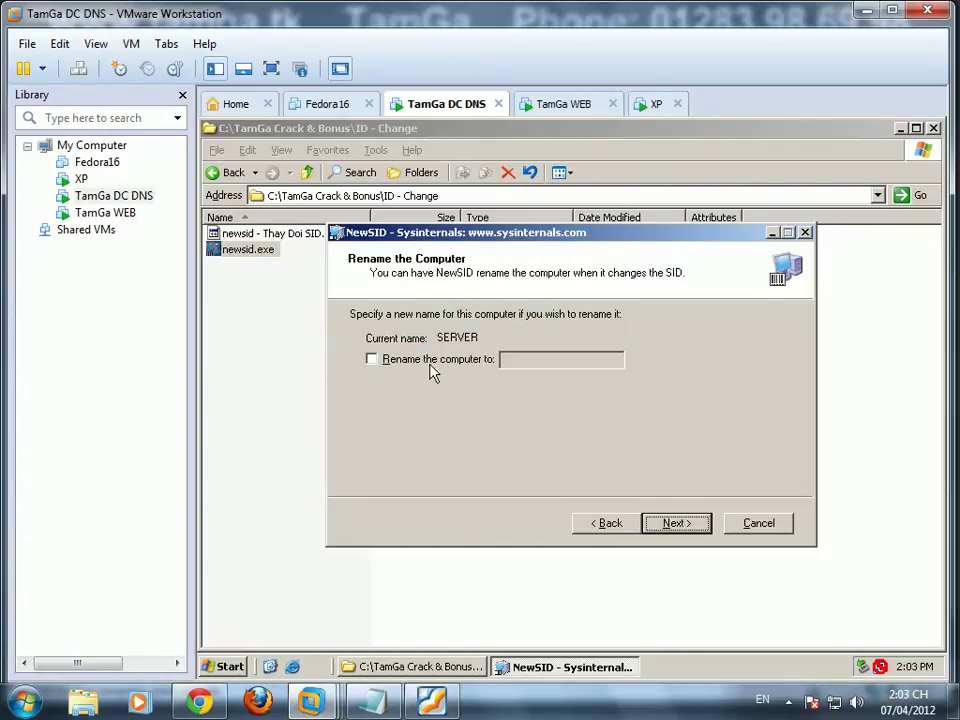
left_click(432, 359)
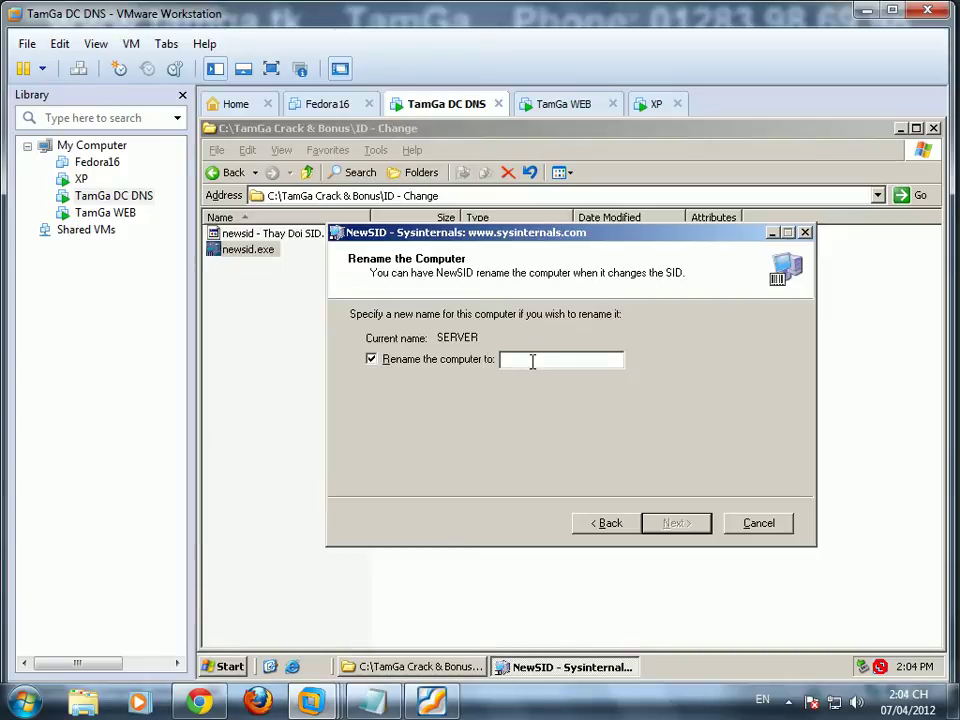
type("DC")
left_click(670, 526)
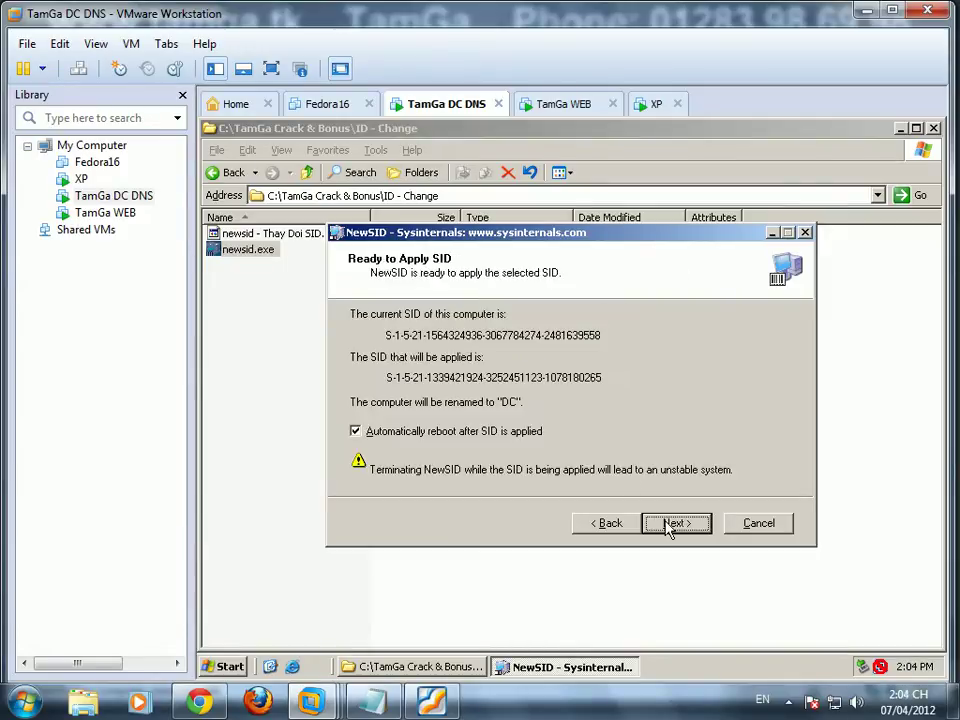
left_click(675, 523)
Step: Switch to the XP machine and open its virtual machine settings
left_click(656, 103)
right_click(655, 106)
left_click(718, 386)
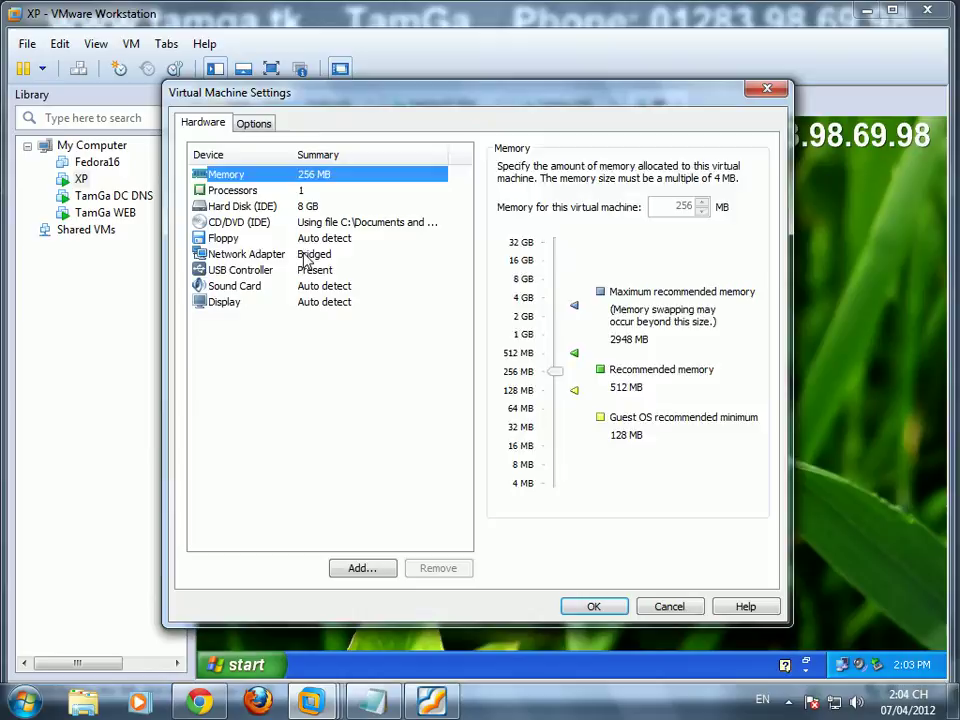
Step: Connect the XP VM's network adapter to Custom VMnet1
left_click(309, 255)
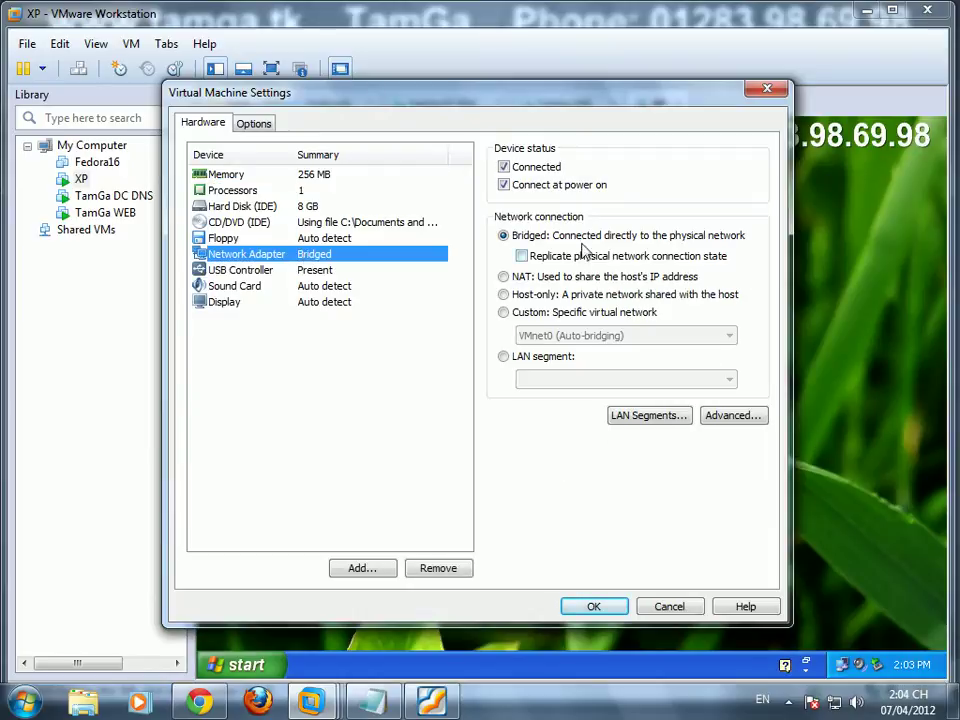
left_click(535, 313)
left_click(545, 335)
left_click(545, 364)
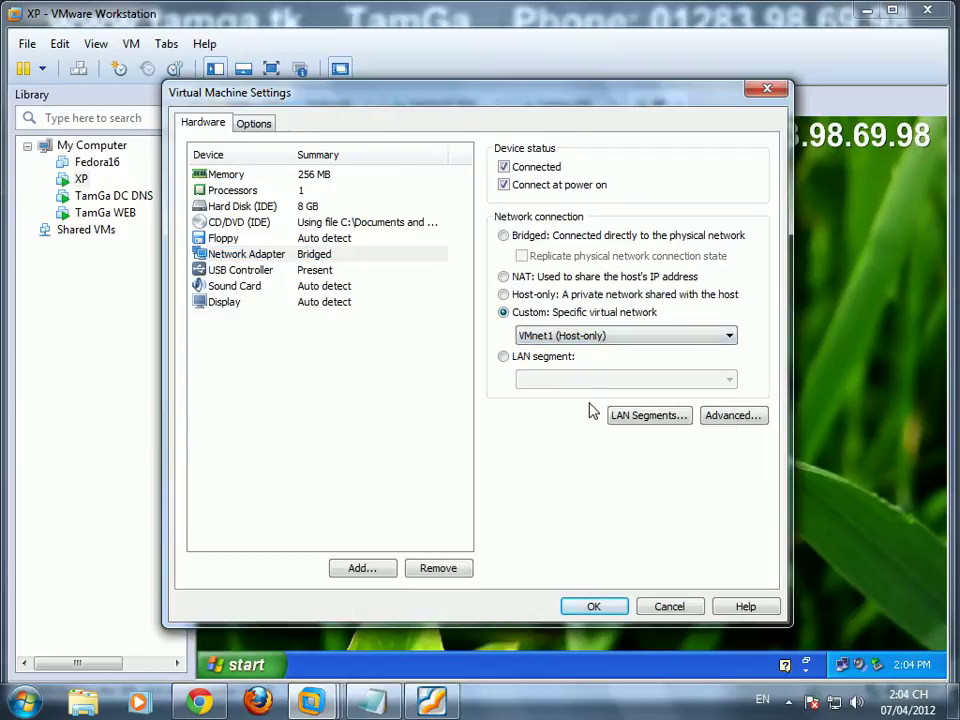
left_click(591, 606)
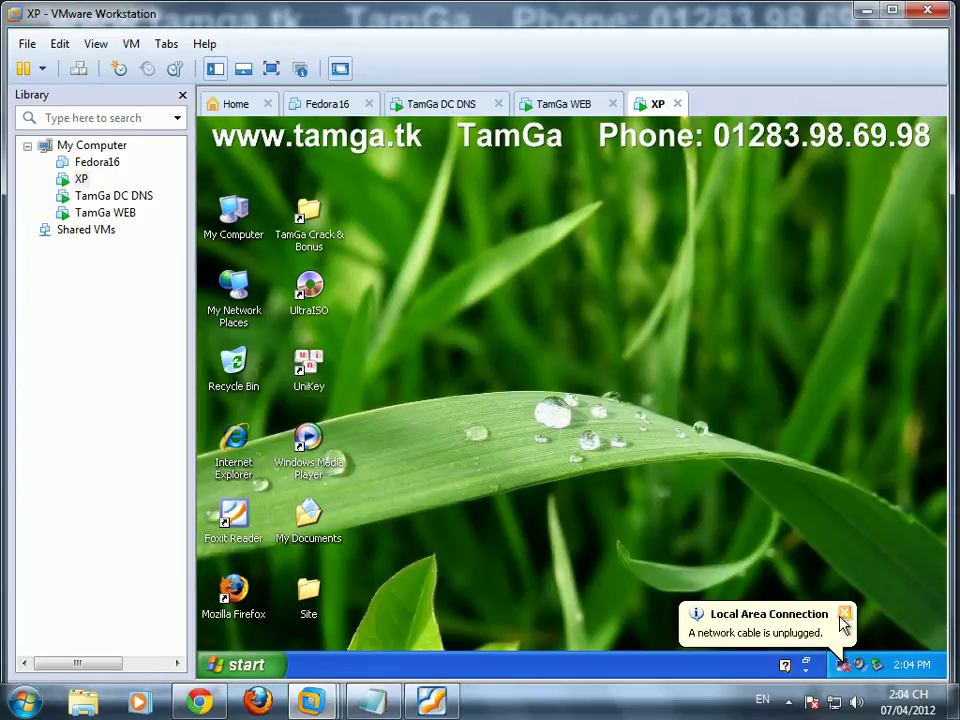
Step: Give XP static IP 192.168.1.30, mask 255.255.255.0, DNS 192.168.1.10, then switch to TamGa WEB
right_click(848, 670)
left_click(780, 654)
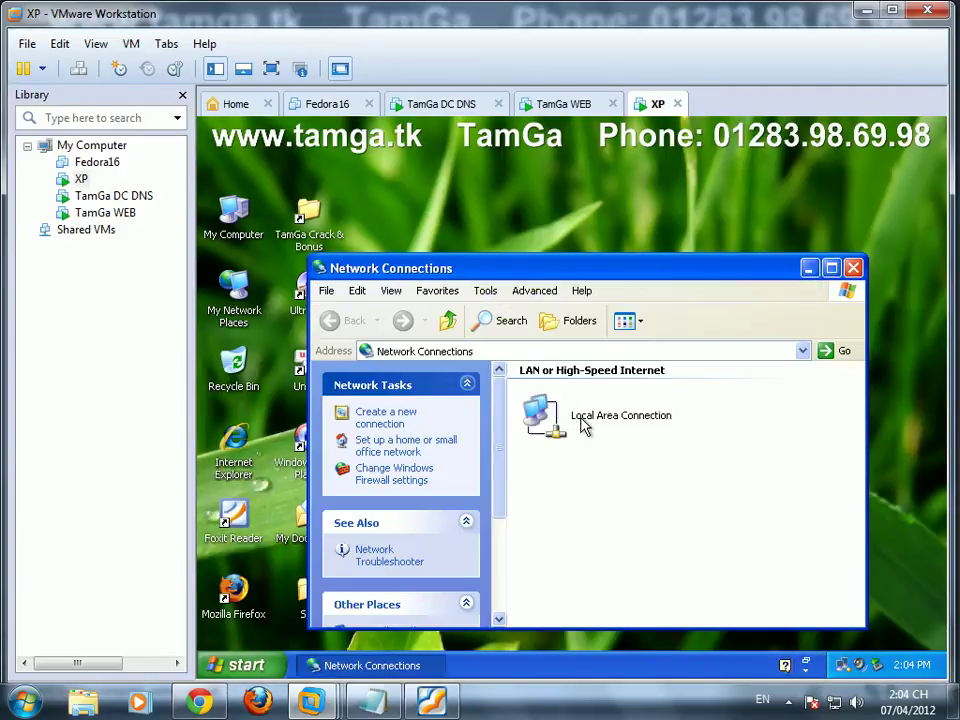
right_click(585, 425)
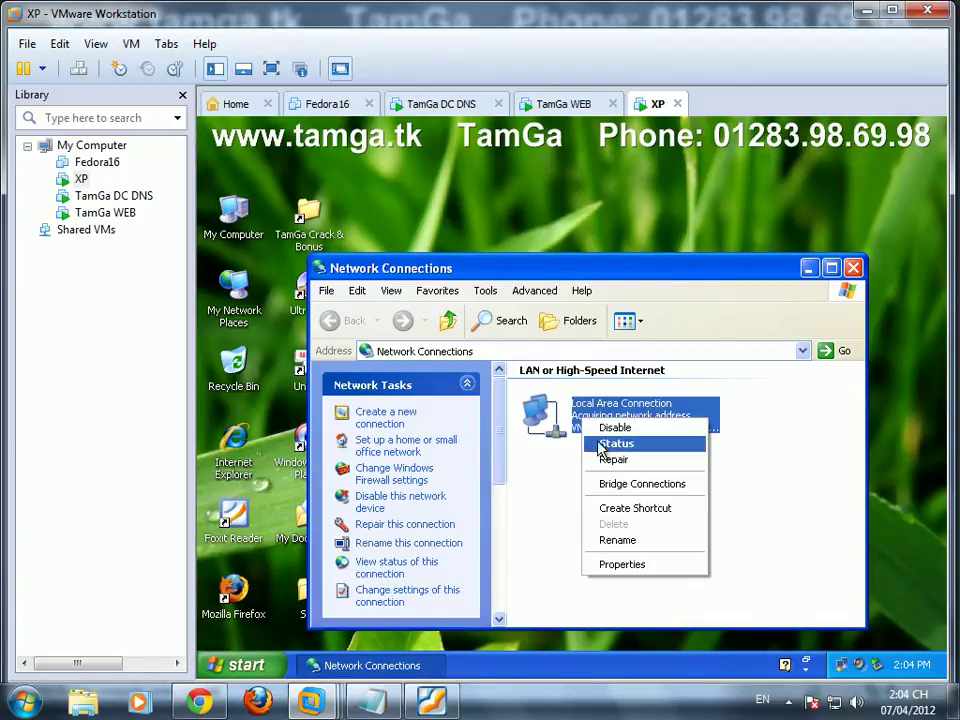
left_click(604, 444)
left_click(486, 545)
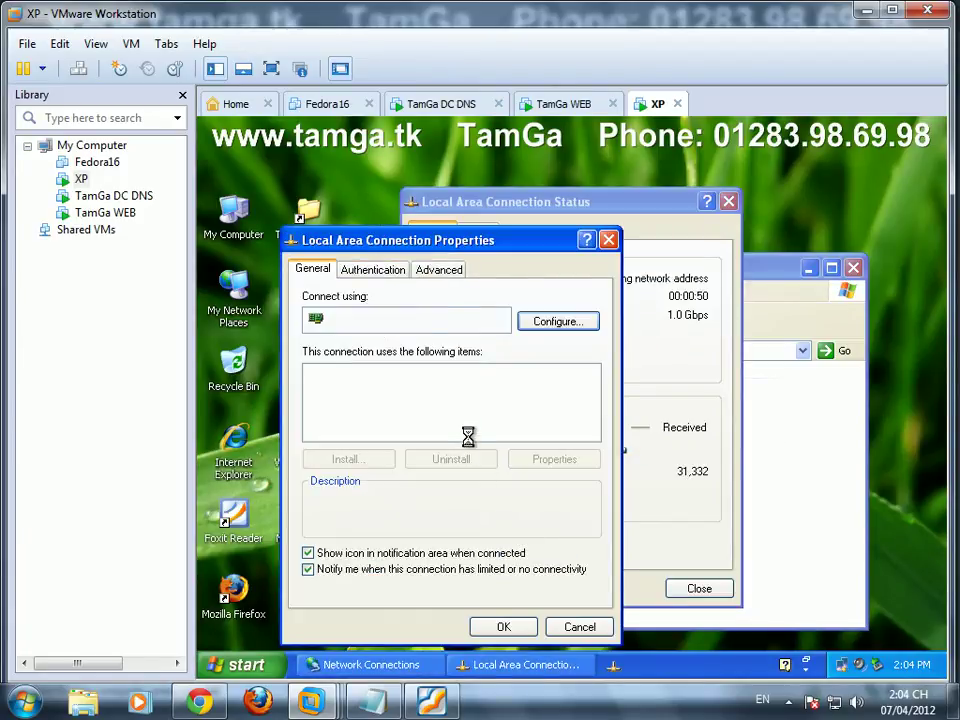
left_click(425, 421)
left_click(552, 460)
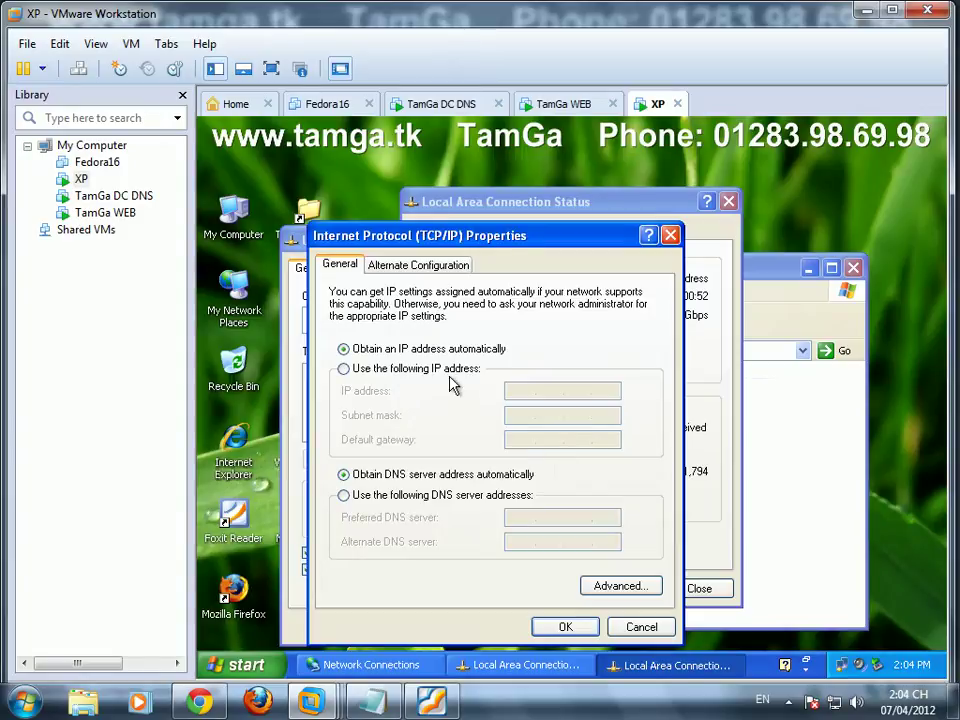
left_click(344, 368)
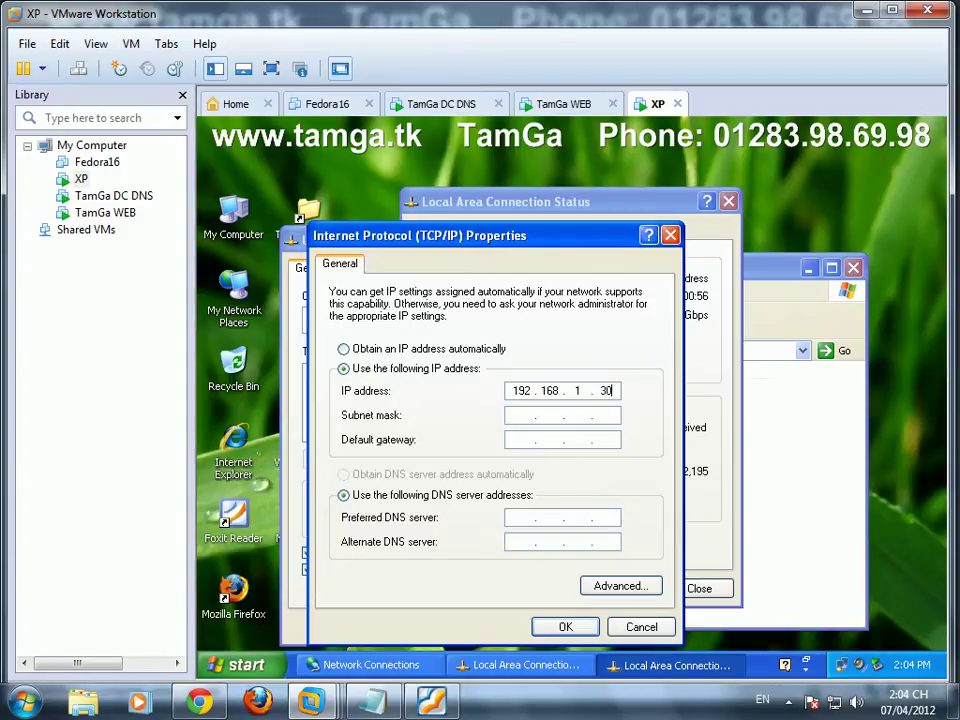
key("Tab")
key("Tab")
key("Tab")
key("Tab")
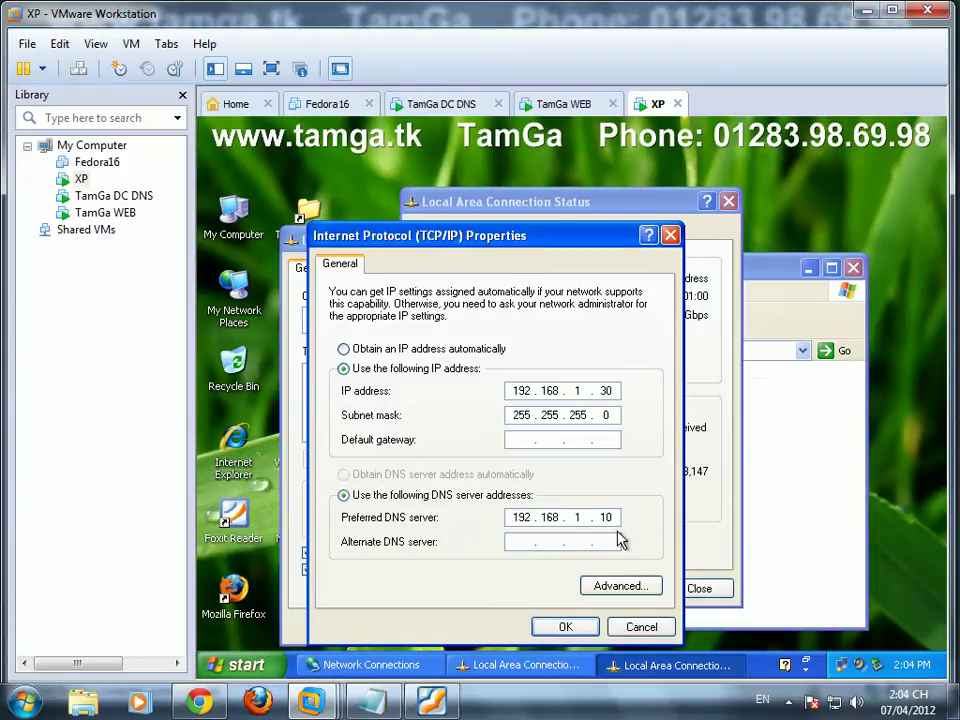
left_click(568, 627)
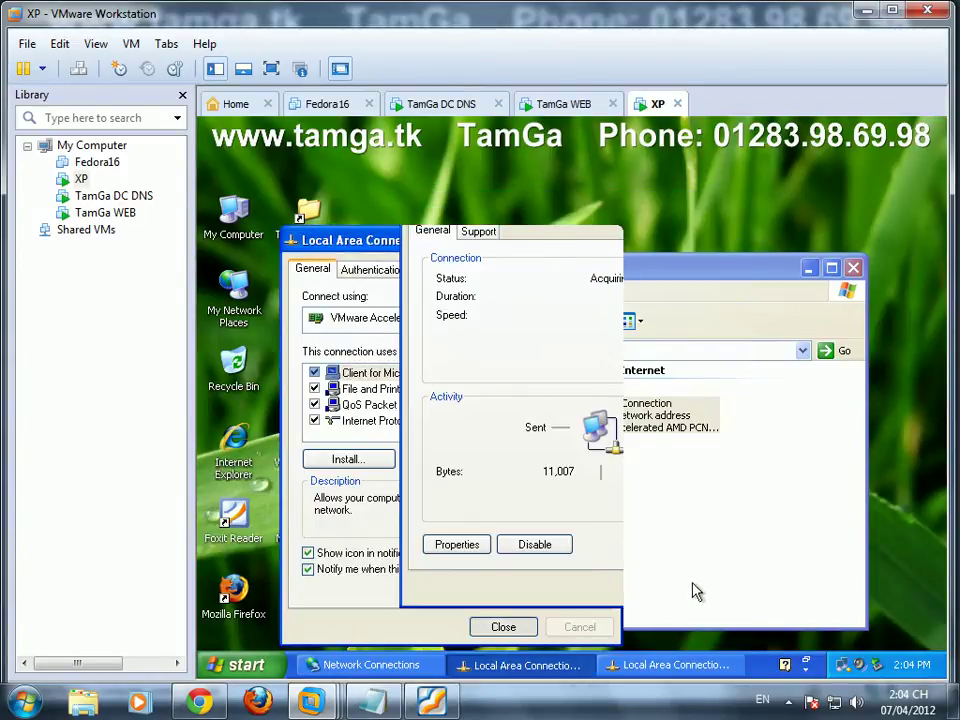
left_click(568, 104)
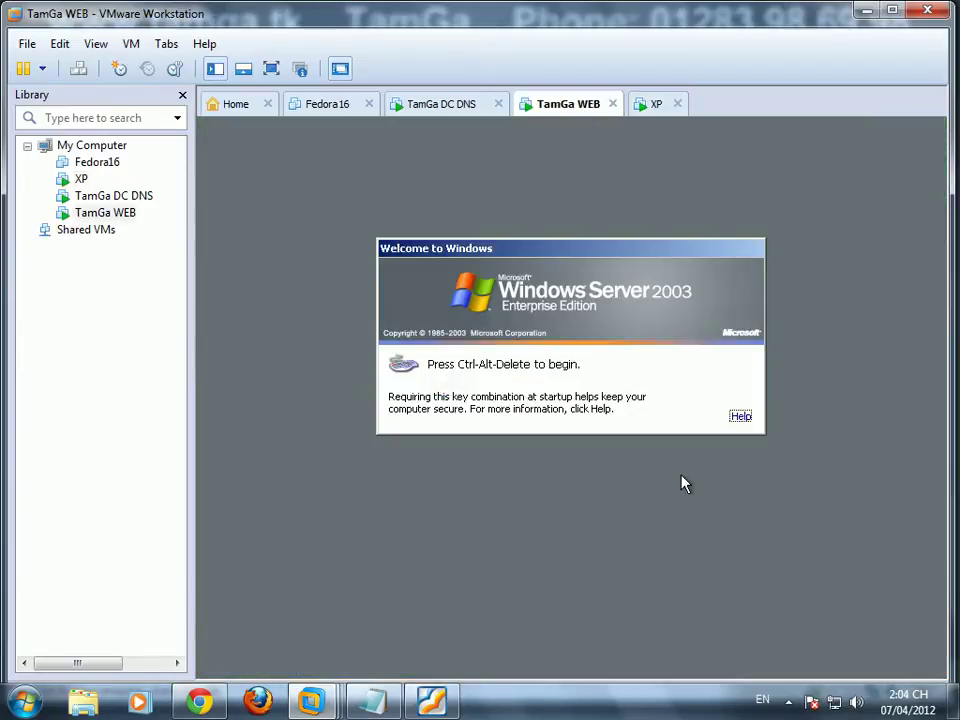
Step: Log on to TamGa WEB, dismiss the duplicate name notice, and check its Local Area Connection status
key("ctrl+alt+Insert")
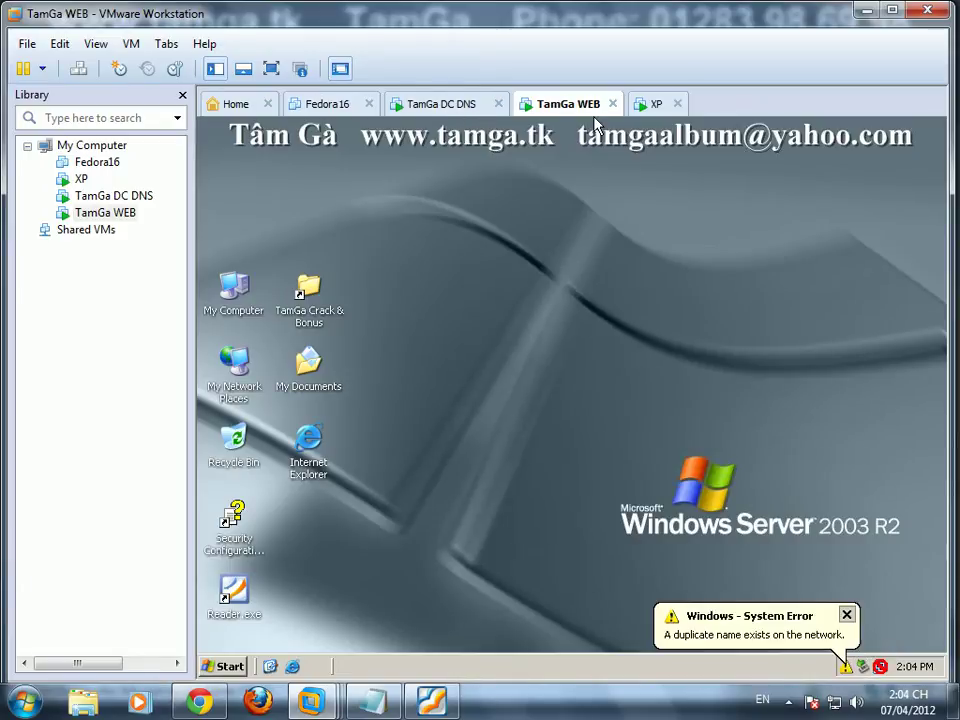
left_click(847, 616)
right_click(846, 666)
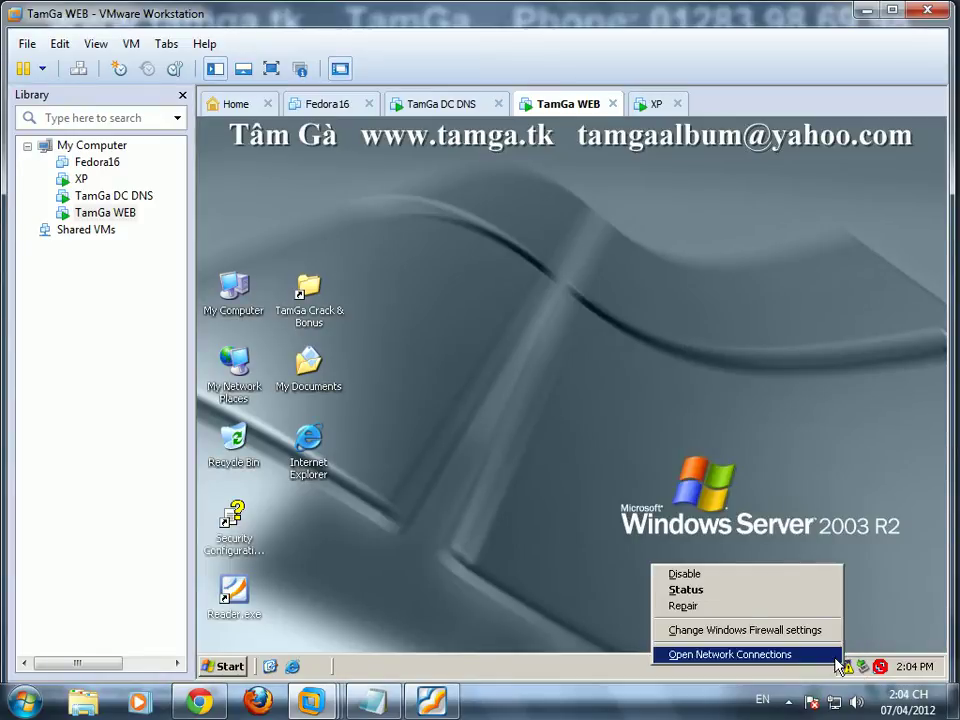
left_click(768, 590)
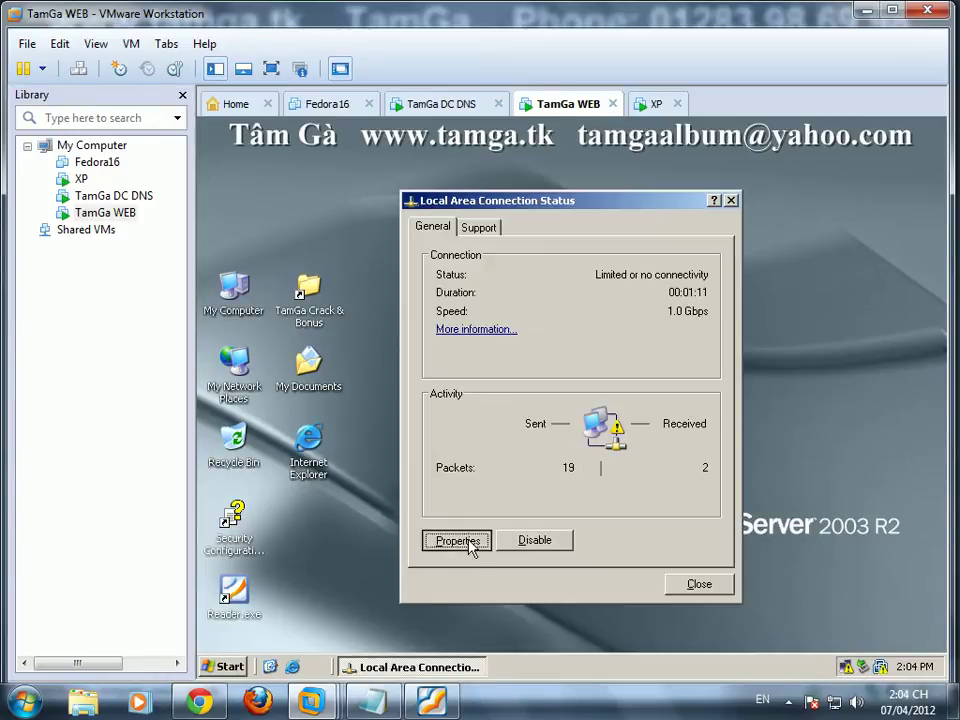
left_click(468, 541)
Step: Give TamGa WEB static IP 192.168.1.20, mask 255.255.255.0, and DNS 192.168.1.10
left_click(441, 424)
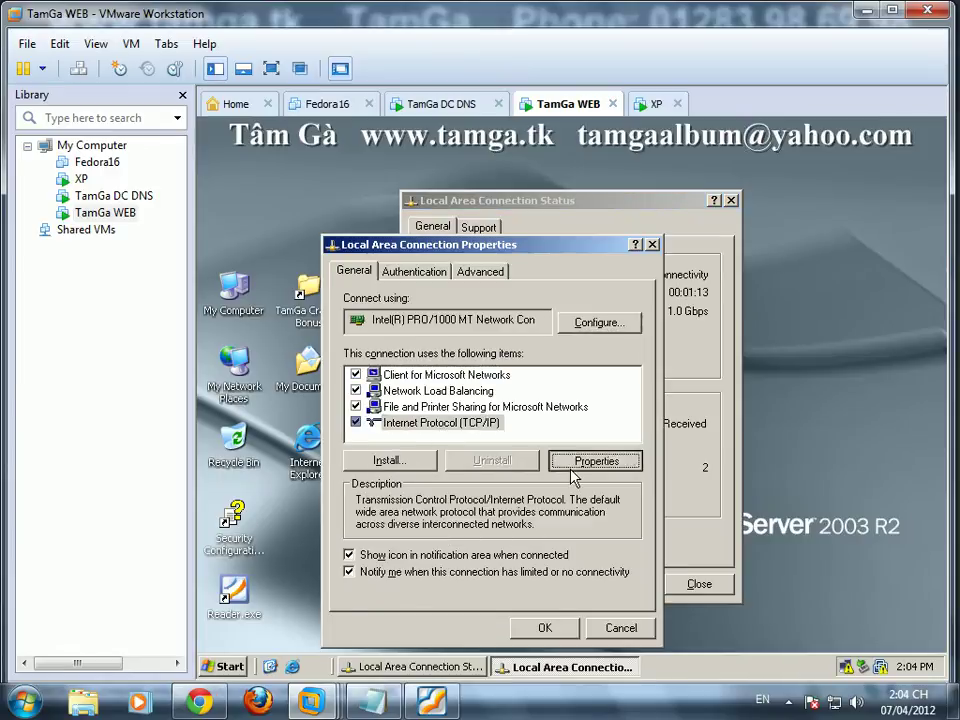
left_click(580, 465)
left_click(386, 371)
left_click(562, 392)
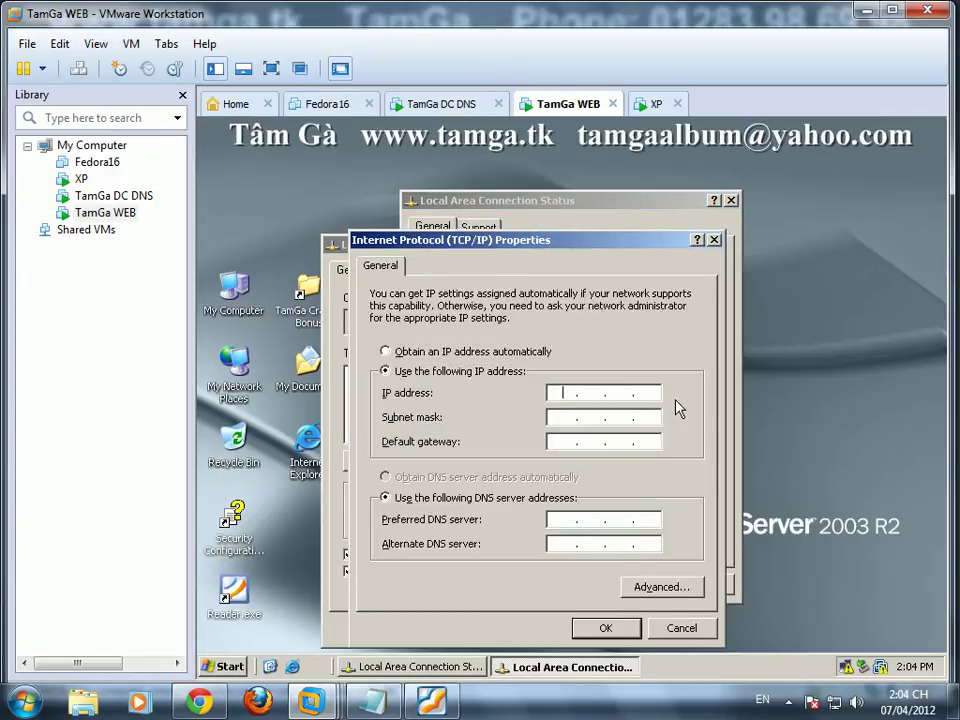
type("192 . 168 . 1 . 20")
key("Tab")
key("Tab")
key("Tab")
key("Tab")
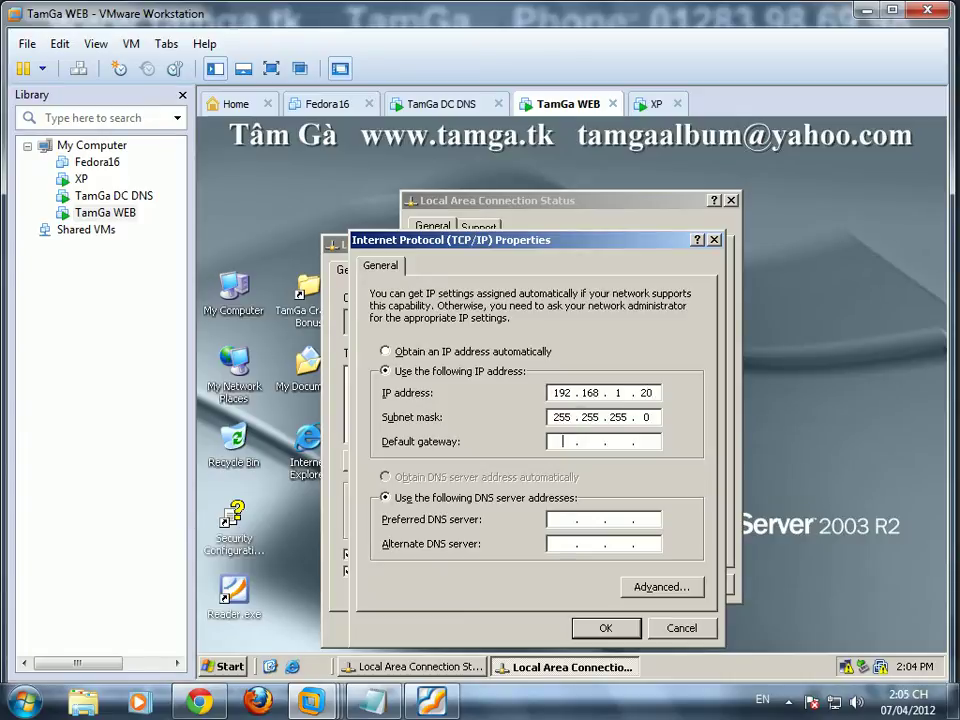
type("192 . 168 . 1 . 10")
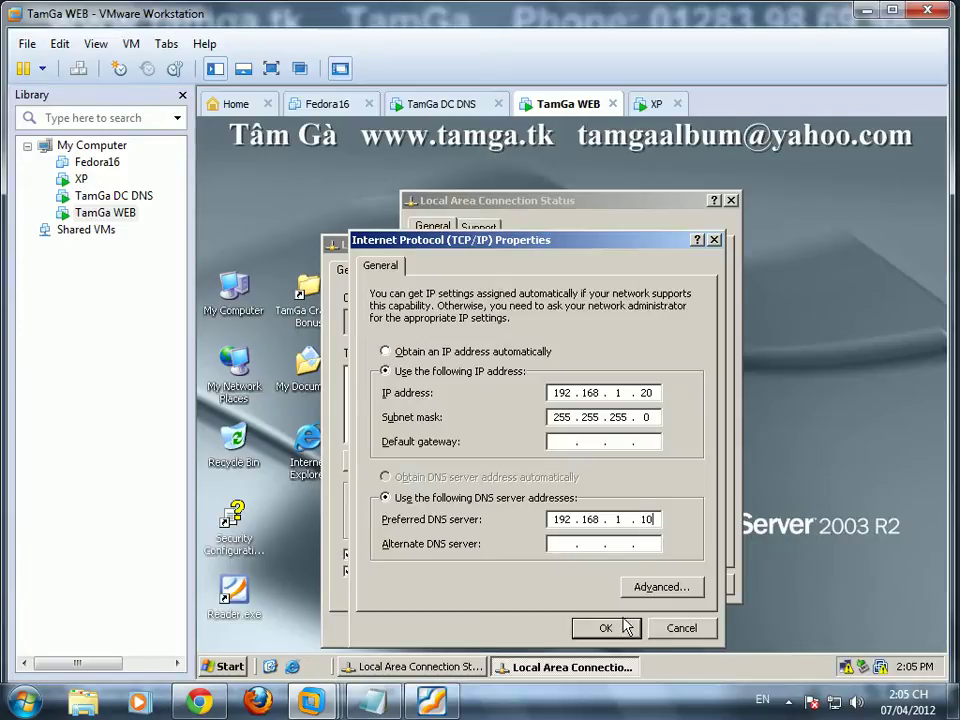
left_click(605, 627)
left_click(546, 627)
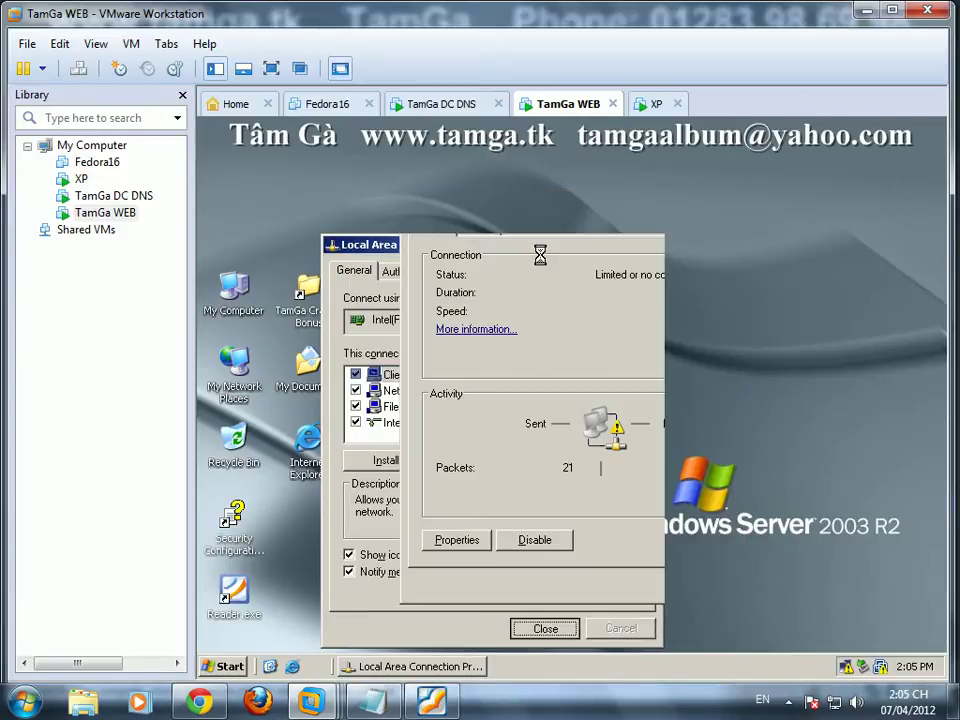
Step: Verify XP's Local Area Connection reports Connected, then return to TamGa DC DNS
left_click(652, 103)
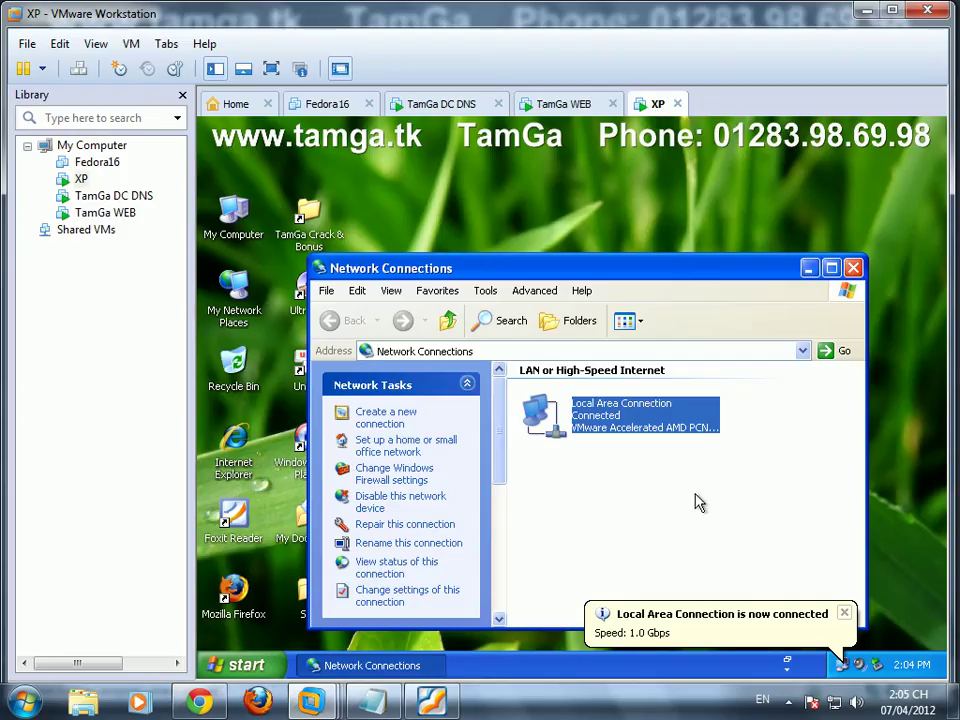
right_click(602, 412)
left_click(622, 437)
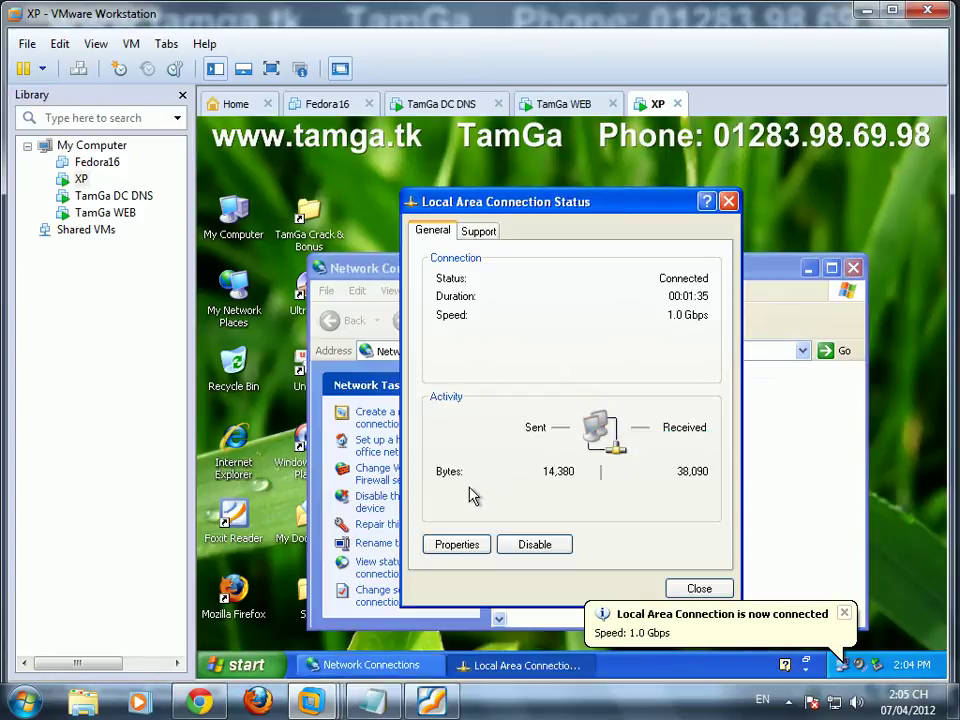
left_click(478, 231)
left_click(441, 104)
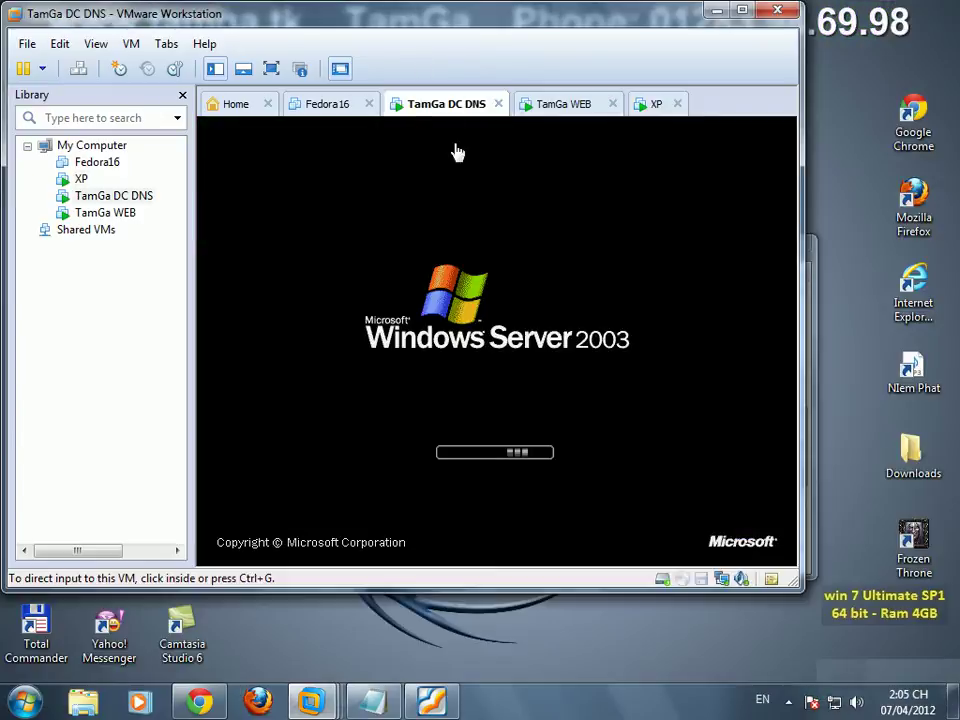
Step: Append the note 'Do hôm nay mình bị đau họng nên ko sử dụng voice được, các bạn thông cảm nhe'
left_click(373, 701)
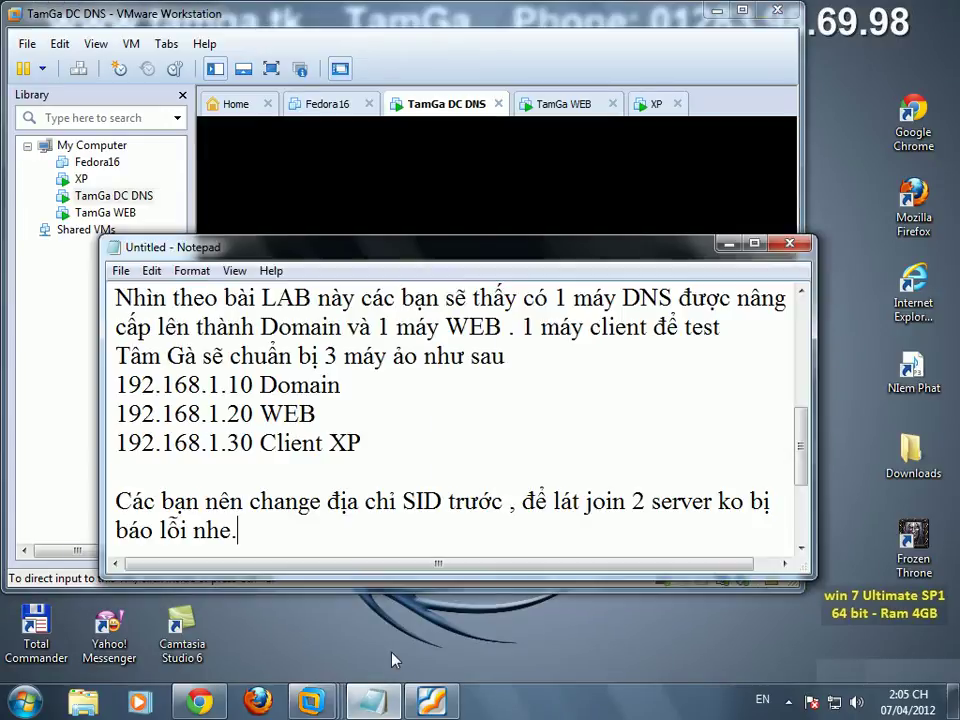
key("Return")
type("Do hôm nay mình b")
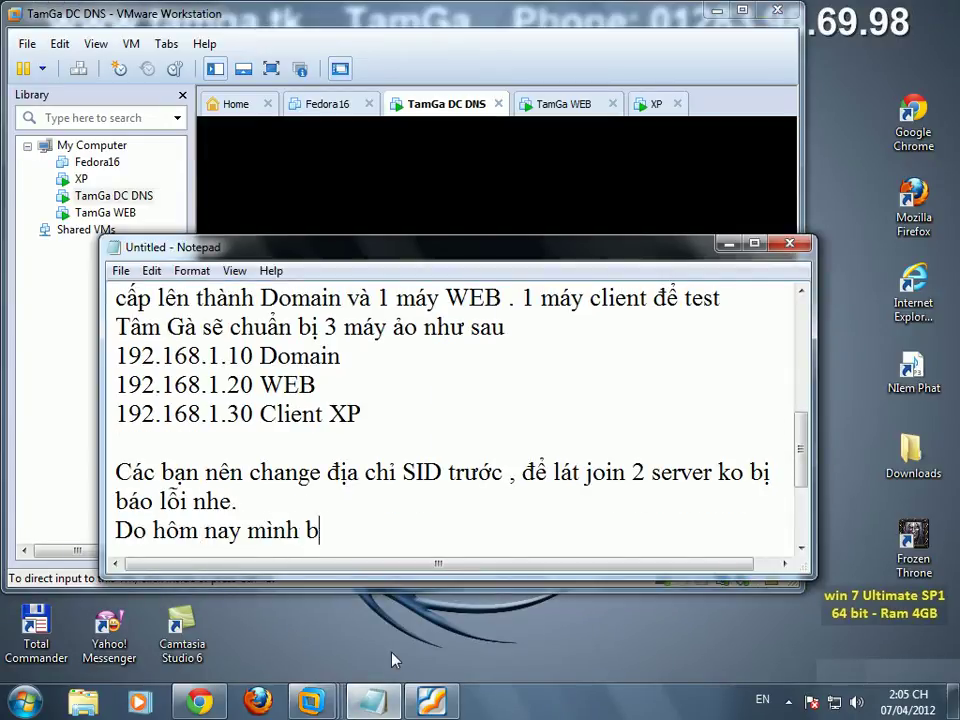
type("ị đau họng nê")
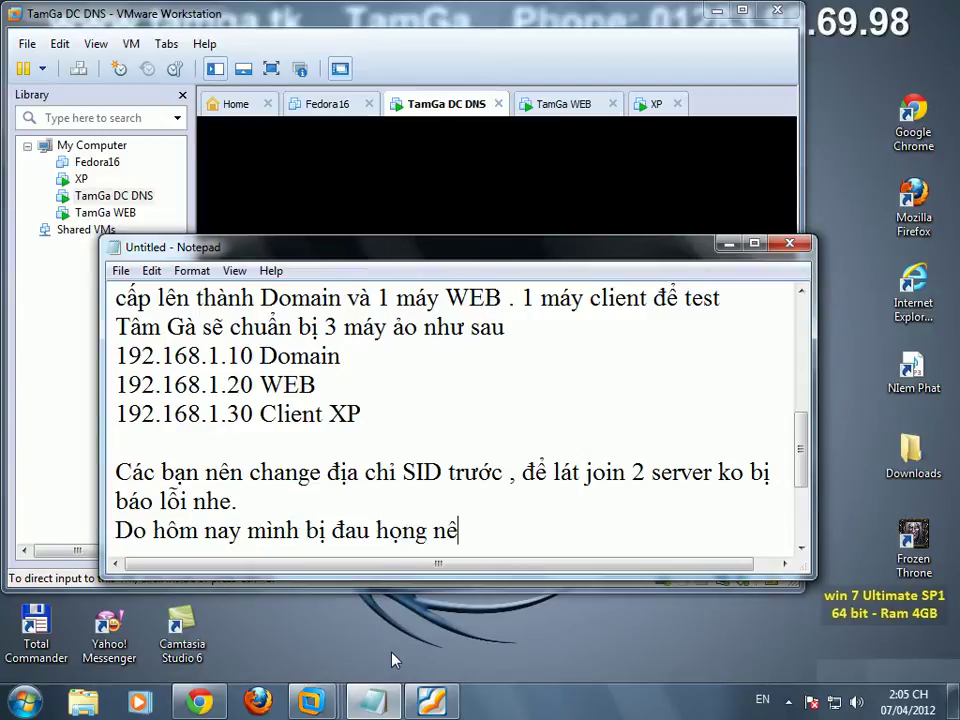
type("n kovo")
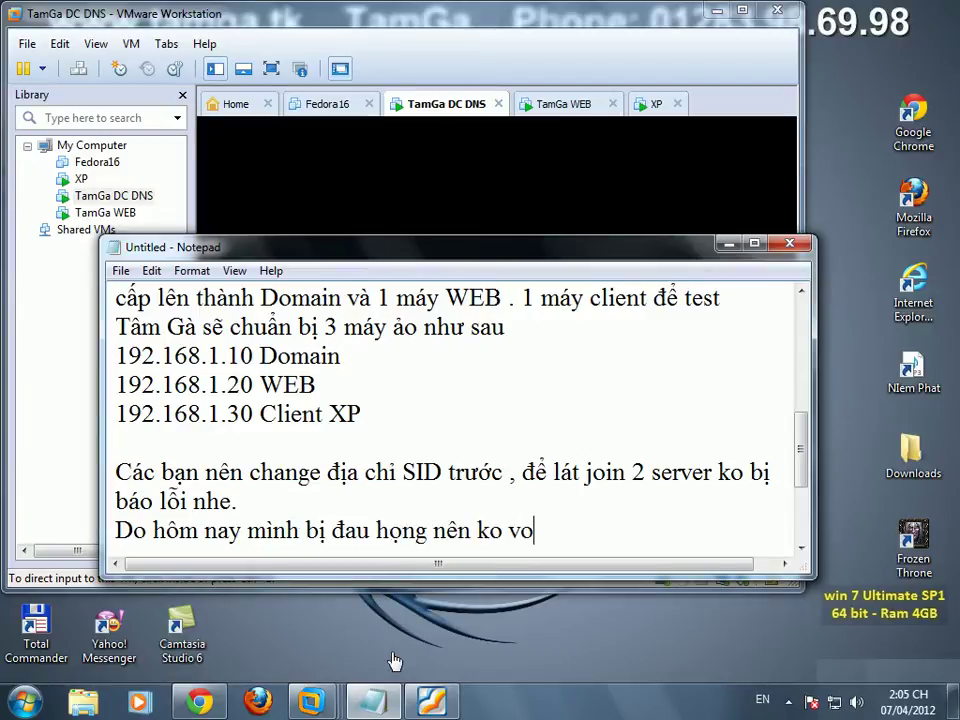
key("BackSpace")
key("BackSpace")
type("sử đ")
key("BackSpace")
type("dụng")
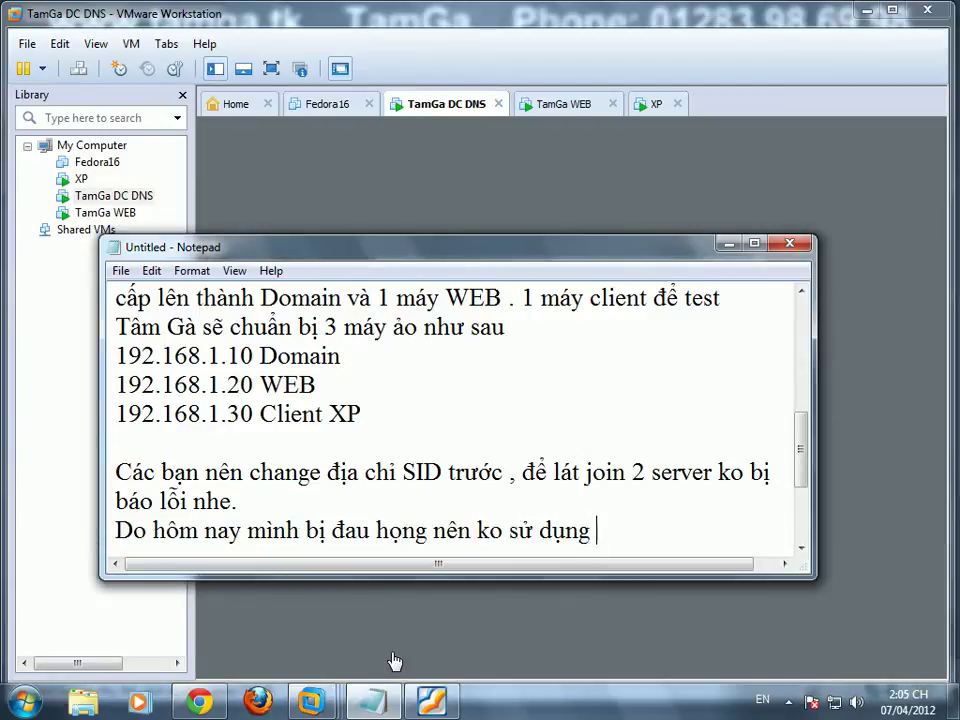
type(" voice được")
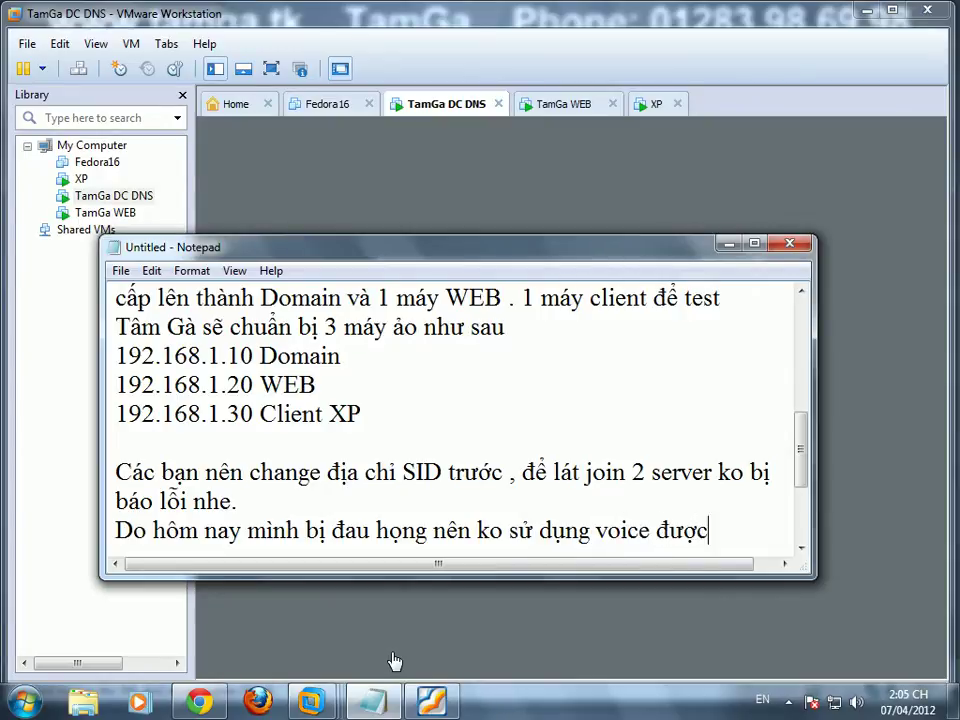
type(", các b")
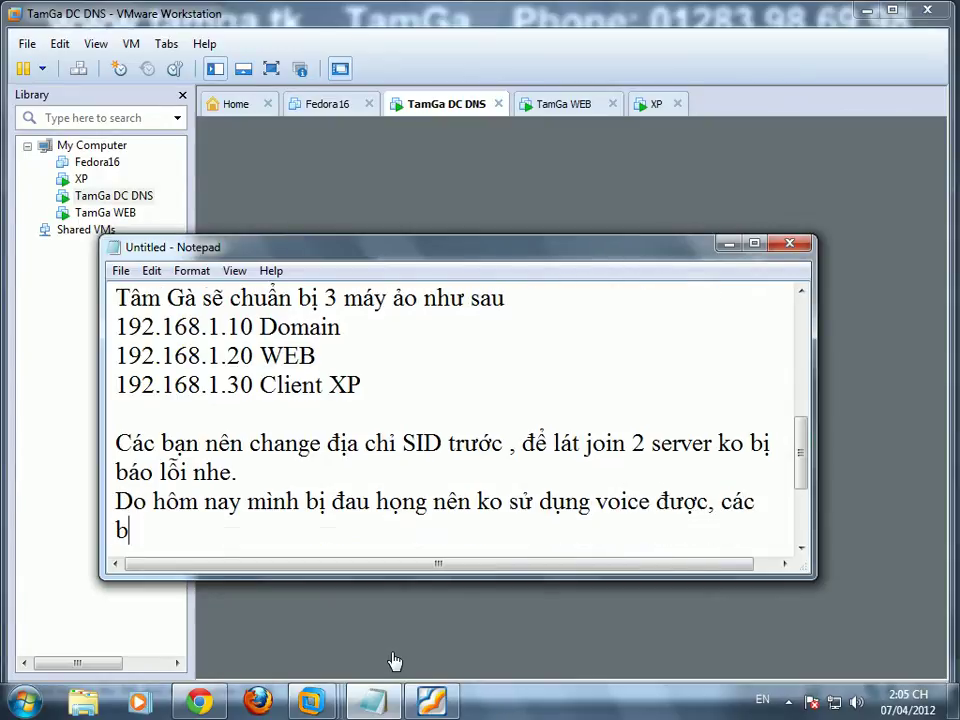
type("ạn thông cảm nhe")
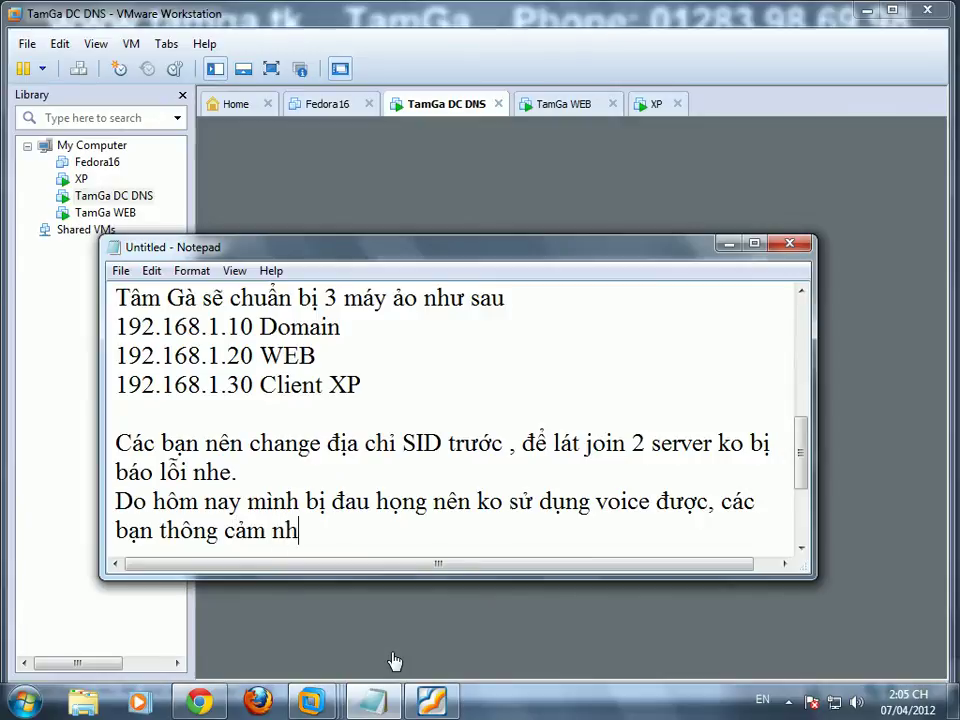
key("Return")
key("Return")
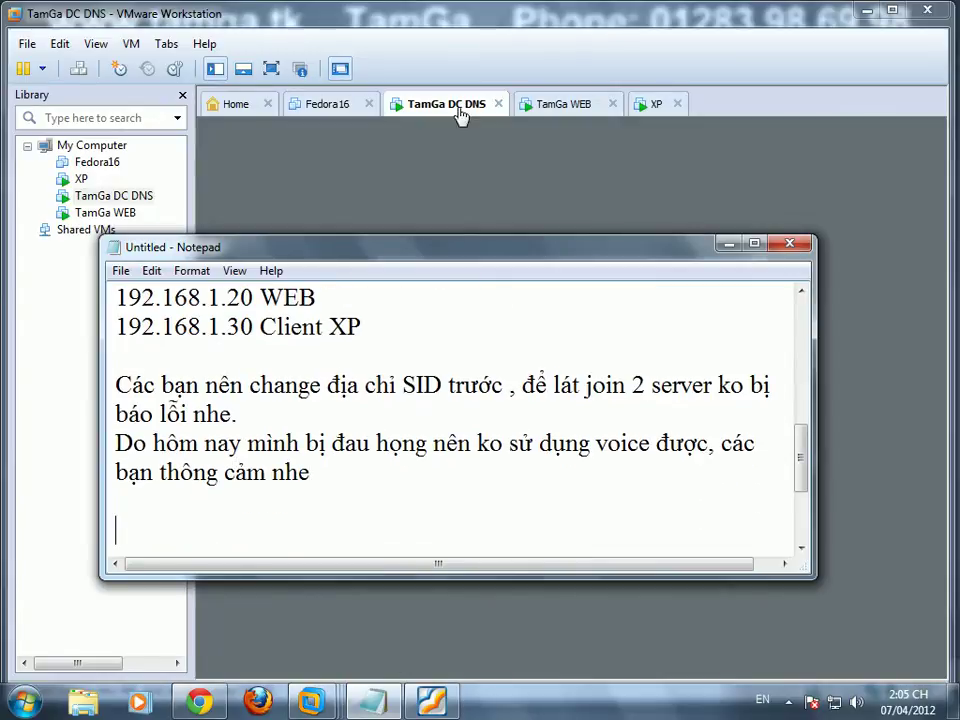
Step: Refresh the TamGa WEB machine's desktop
left_click(465, 116)
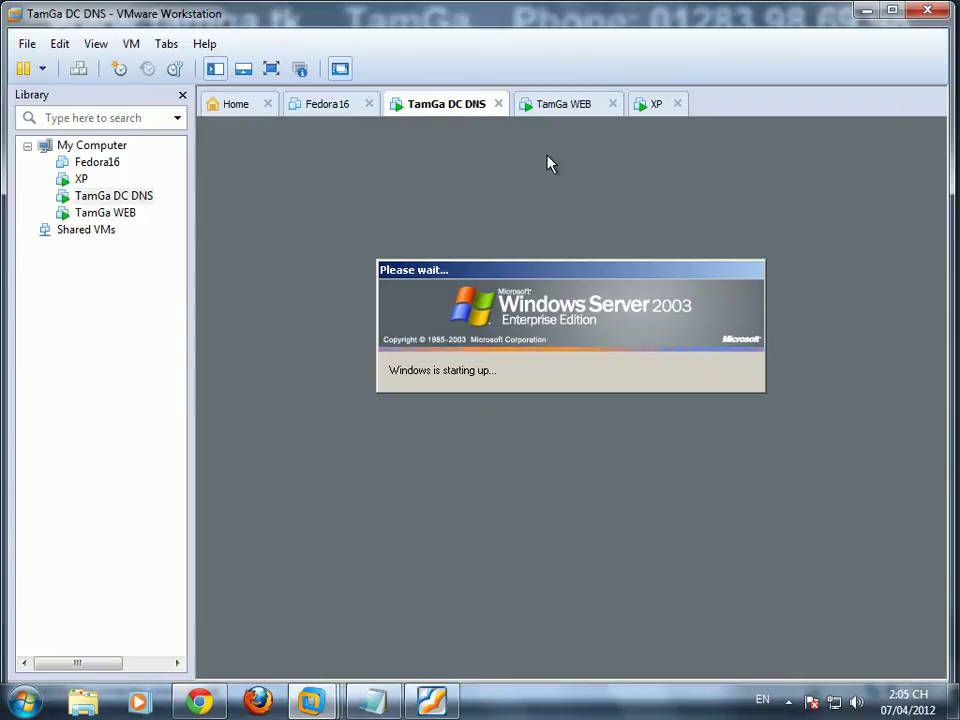
left_click(558, 106)
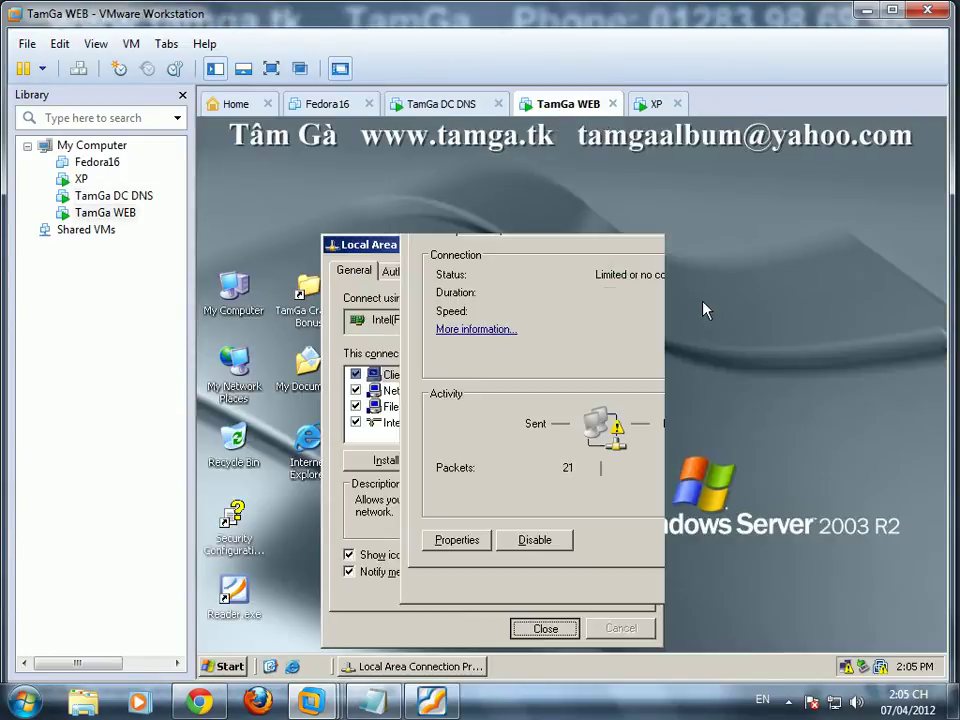
right_click(716, 304)
left_click(745, 332)
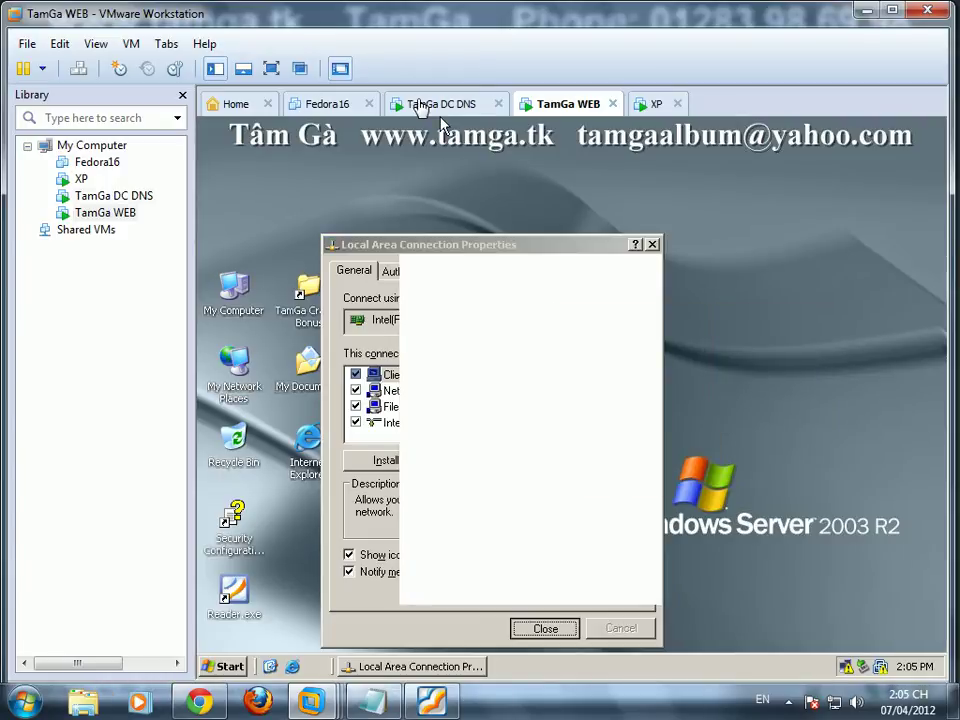
Step: Log on to TamGa DC DNS as administrator, then return to TamGa WEB
left_click(441, 108)
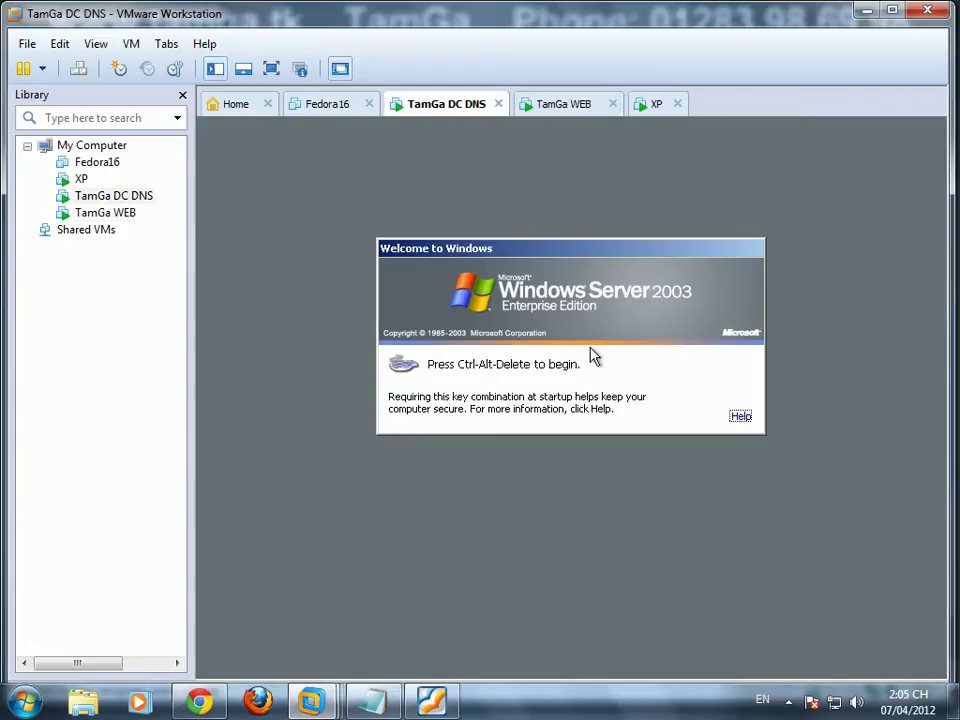
key("ctrl+alt+Insert")
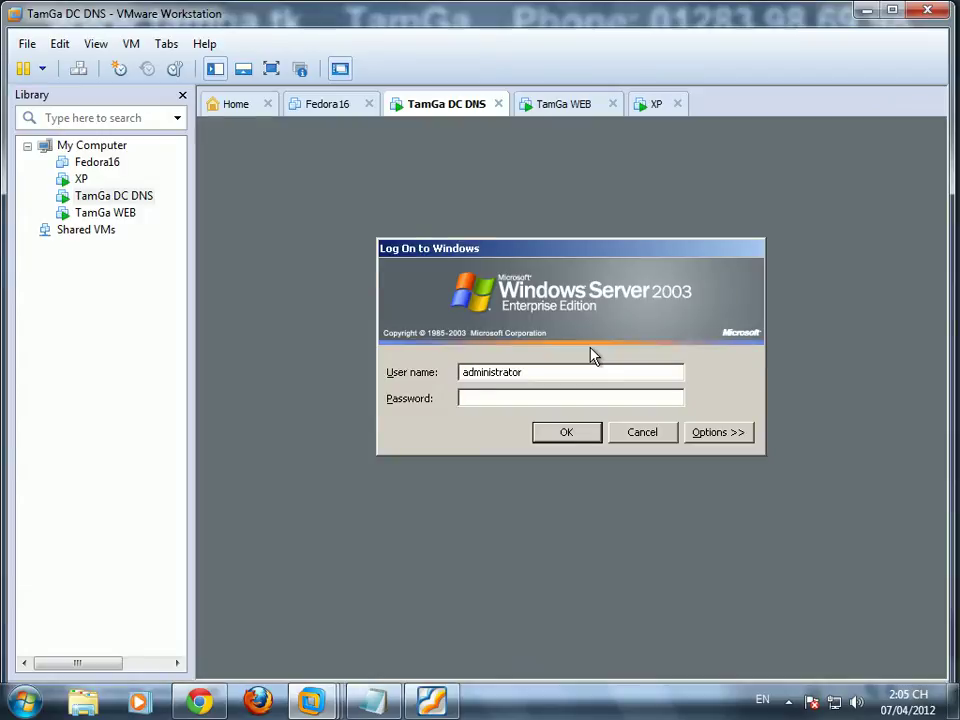
key("Return")
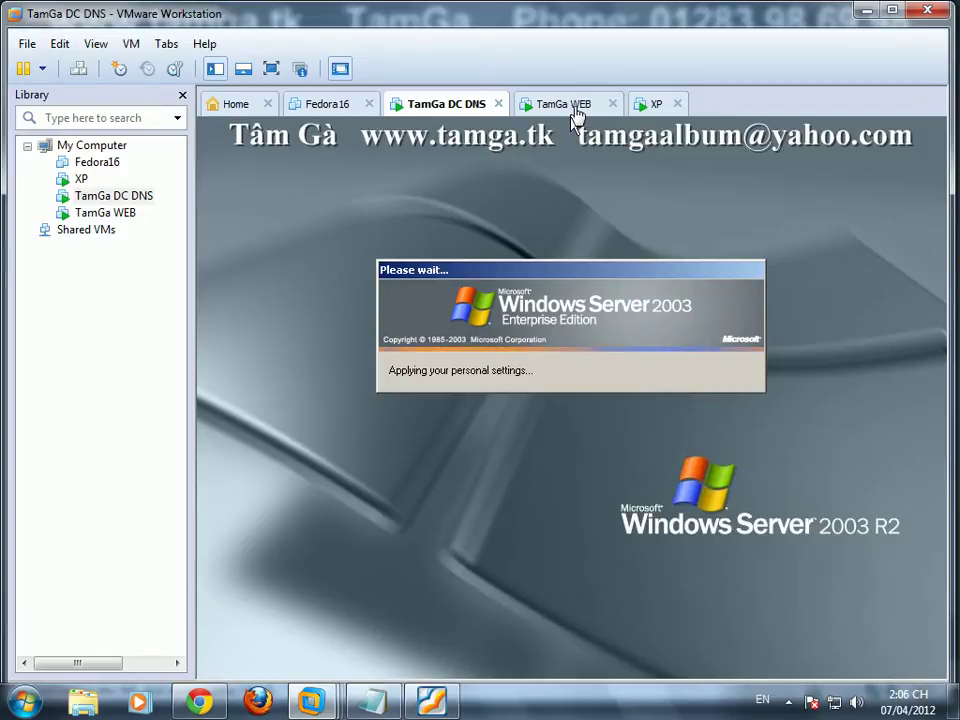
left_click(576, 110)
Step: In TamGa WEB's VM settings, set the CD/DVD drive to Connected and to use an ISO image
right_click(478, 337)
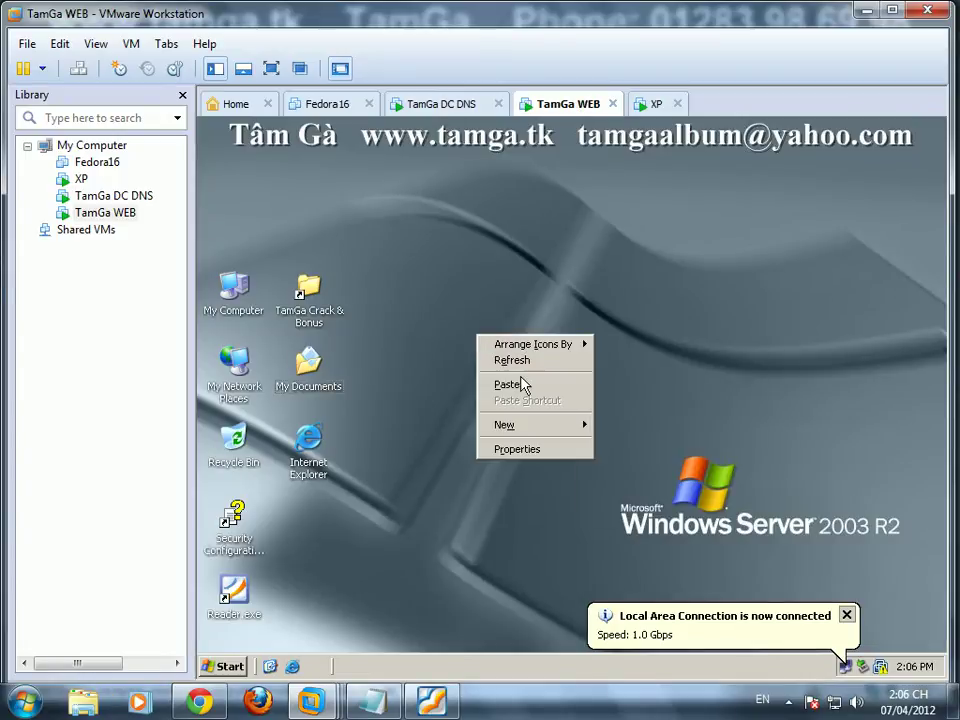
left_click(575, 121)
right_click(572, 106)
left_click(612, 384)
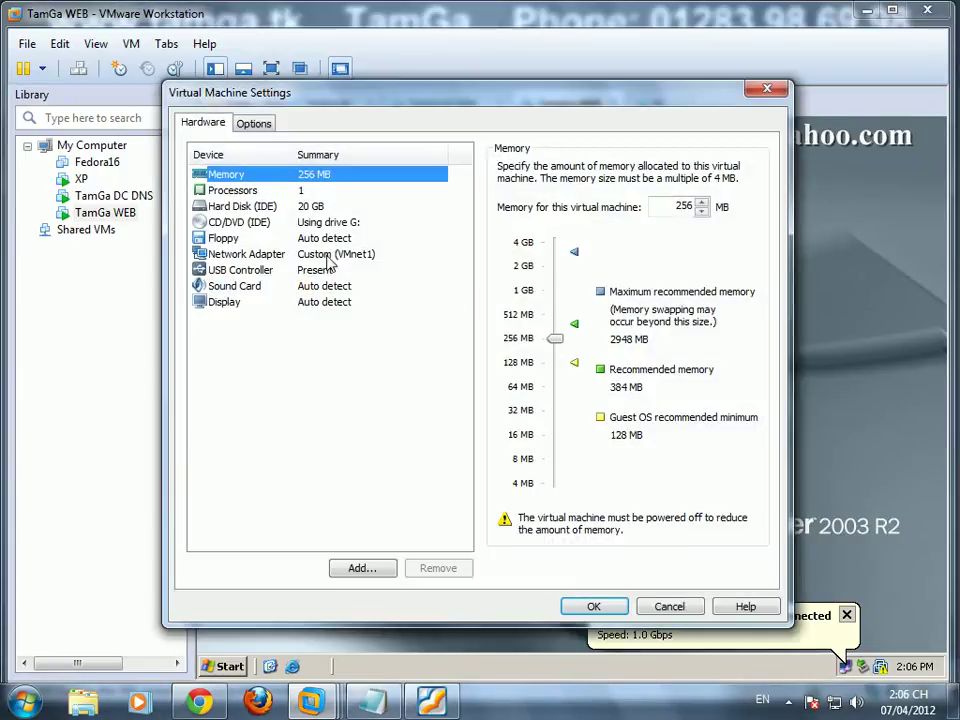
left_click(314, 224)
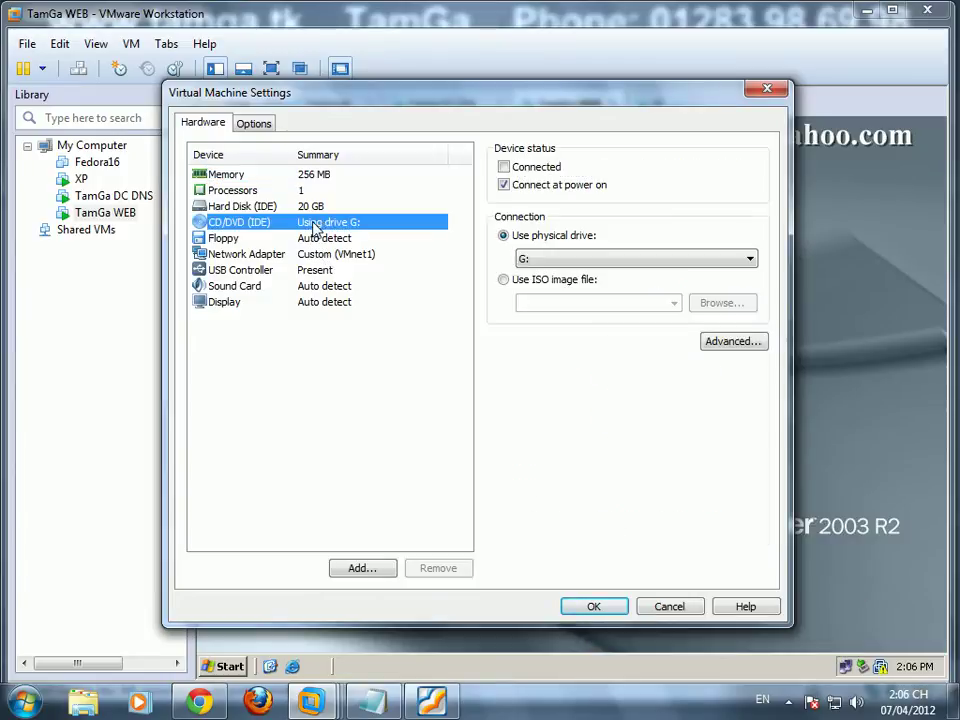
left_click(505, 167)
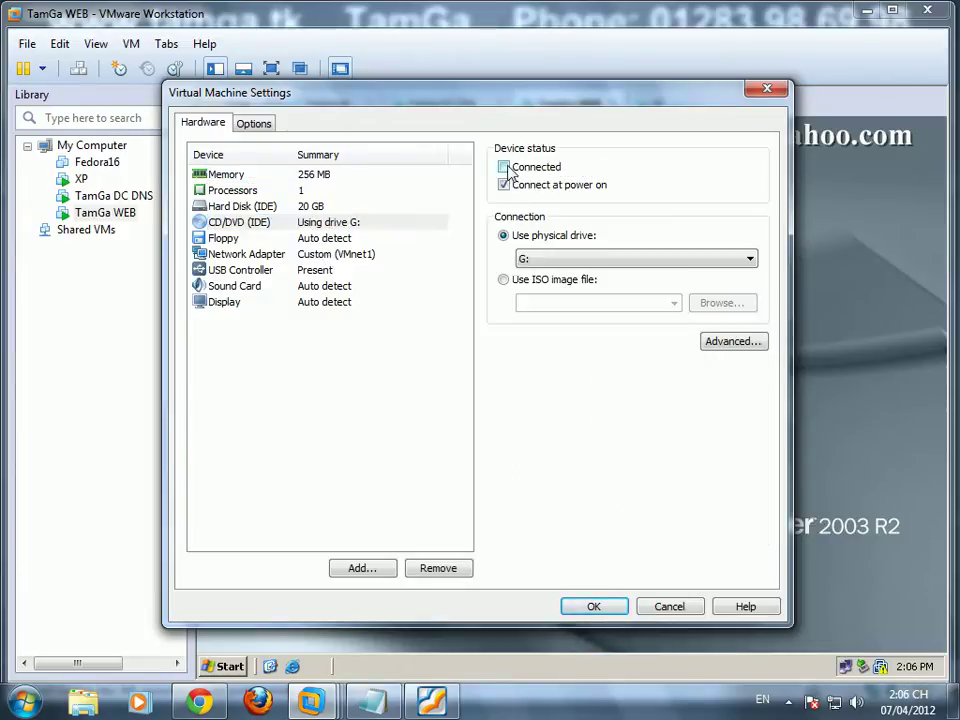
left_click(503, 281)
Step: Load Win_Server_2003_2008_TamGa from D:\Tam Ga Phan Mem\File ISO and apply the settings
left_click(718, 304)
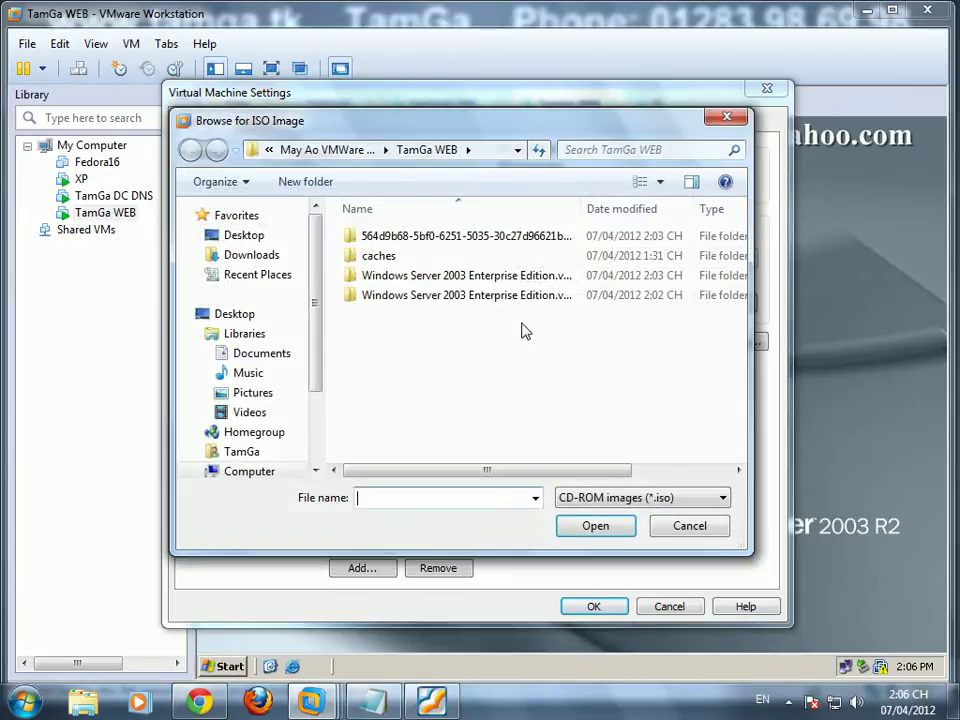
key("BackSpace")
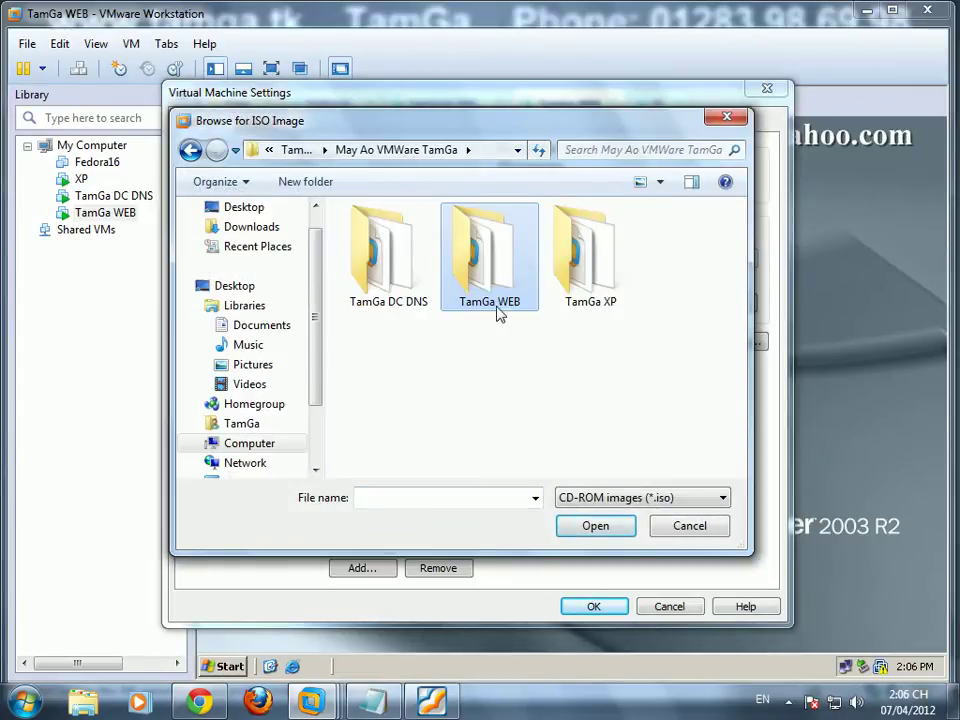
key("BackSpace")
double_click(465, 414)
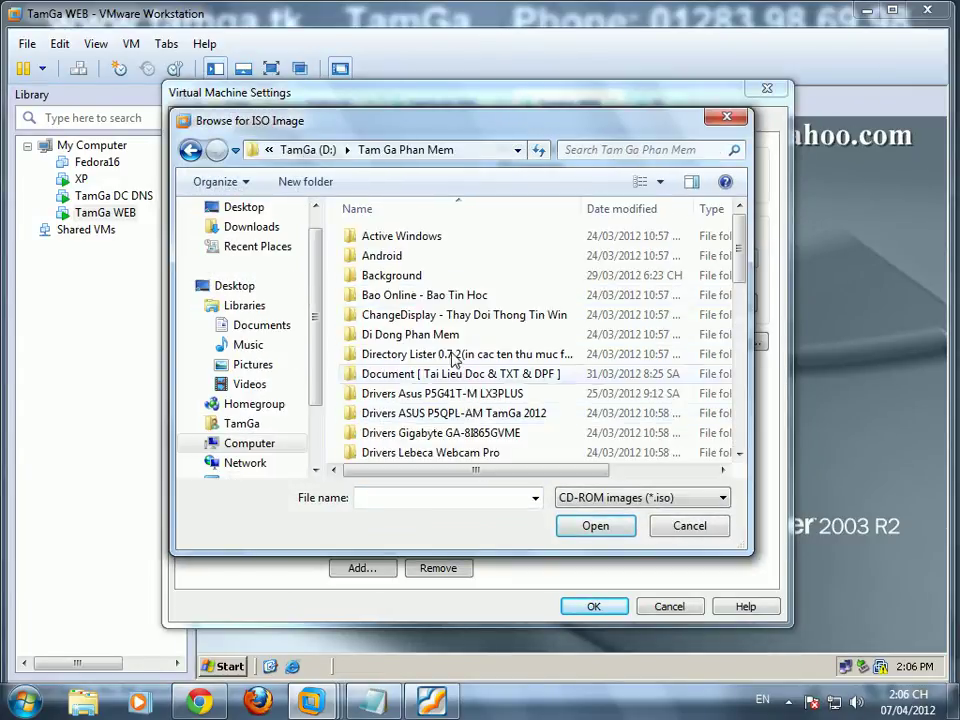
scroll(744, 293, "down", 1)
scroll(744, 293, "down", 5)
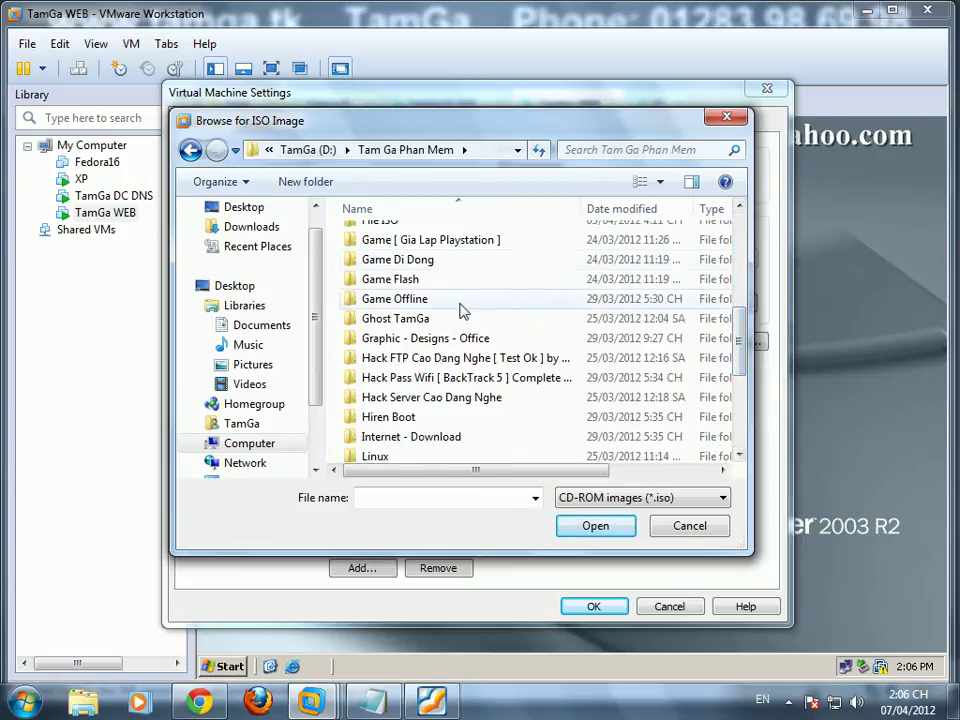
double_click(386, 225)
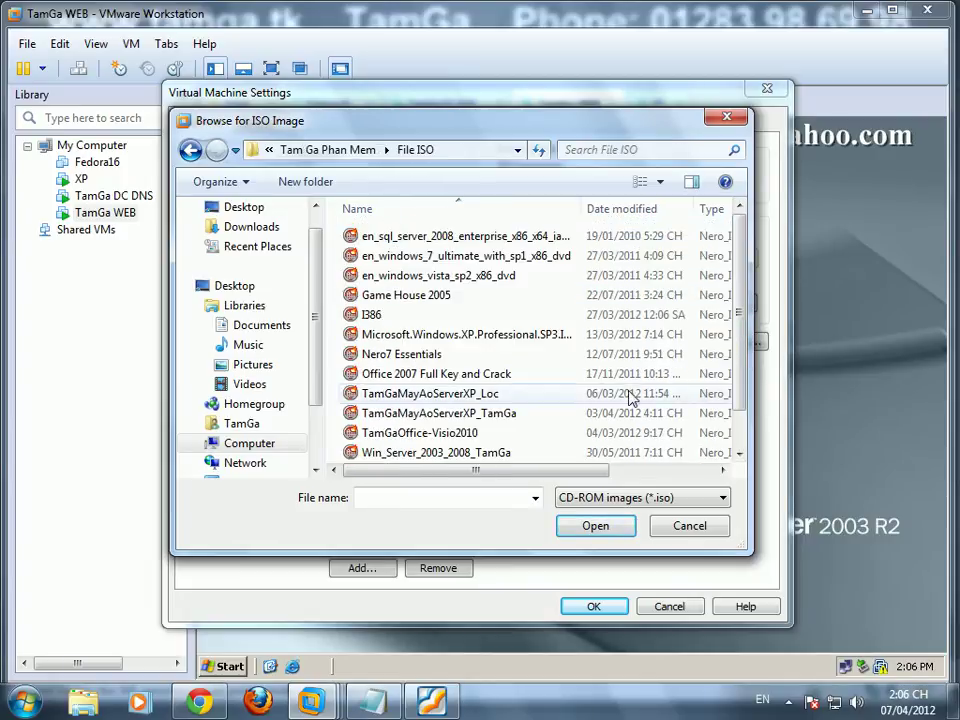
left_click(482, 452)
left_click(596, 523)
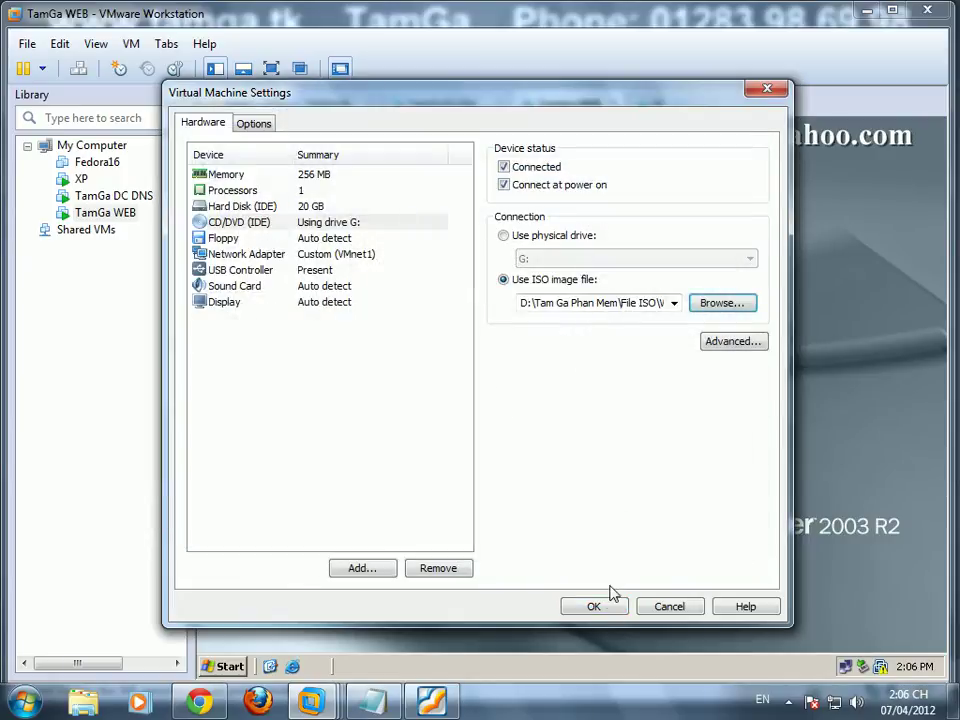
left_click(620, 606)
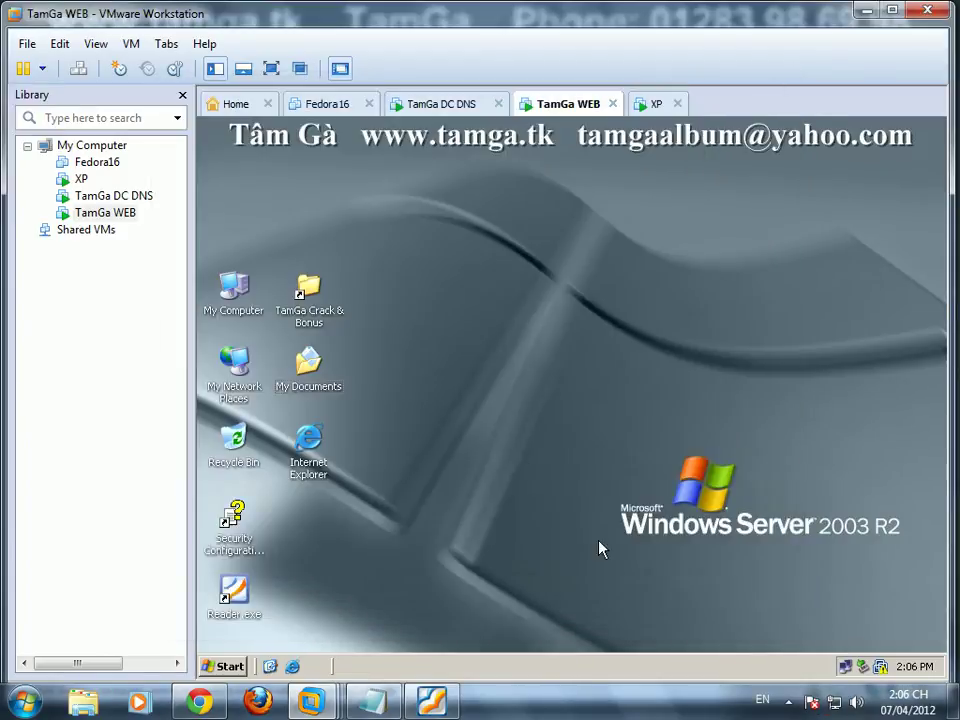
Step: Open the Control Panel from the TamGa WEB guest's Start > Settings menu
left_click(228, 667)
mouse_move(280, 451)
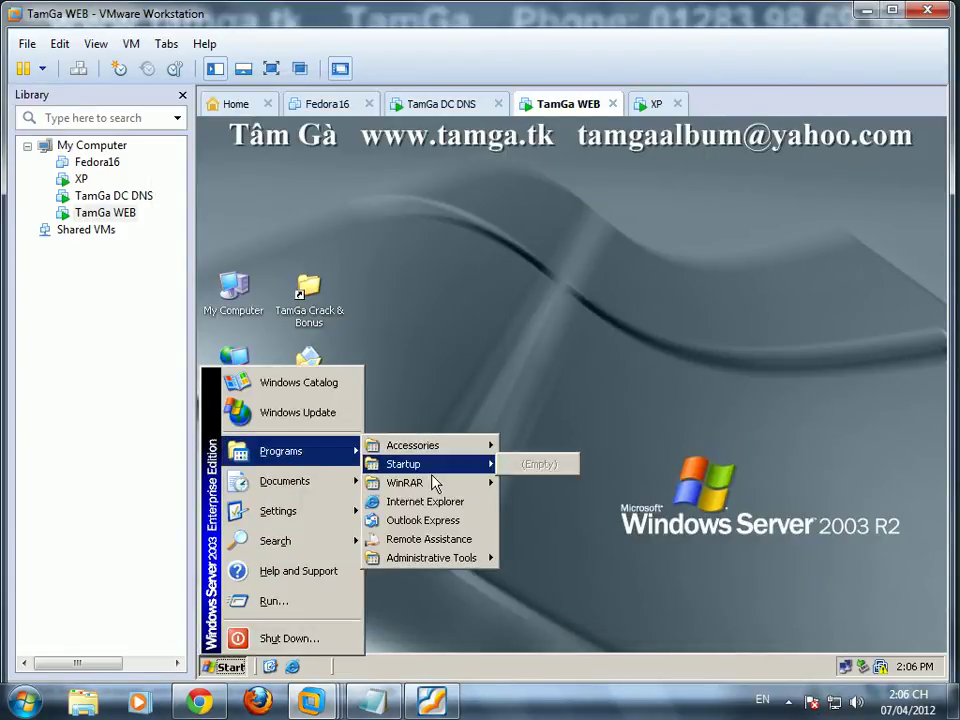
mouse_move(453, 568)
mouse_move(326, 510)
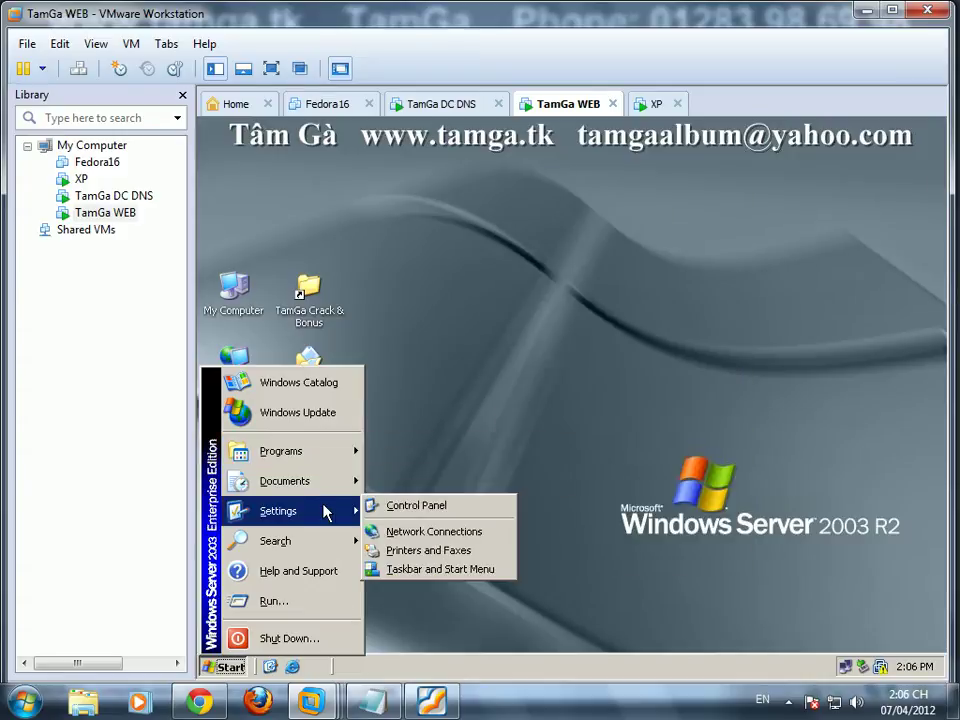
left_click(400, 506)
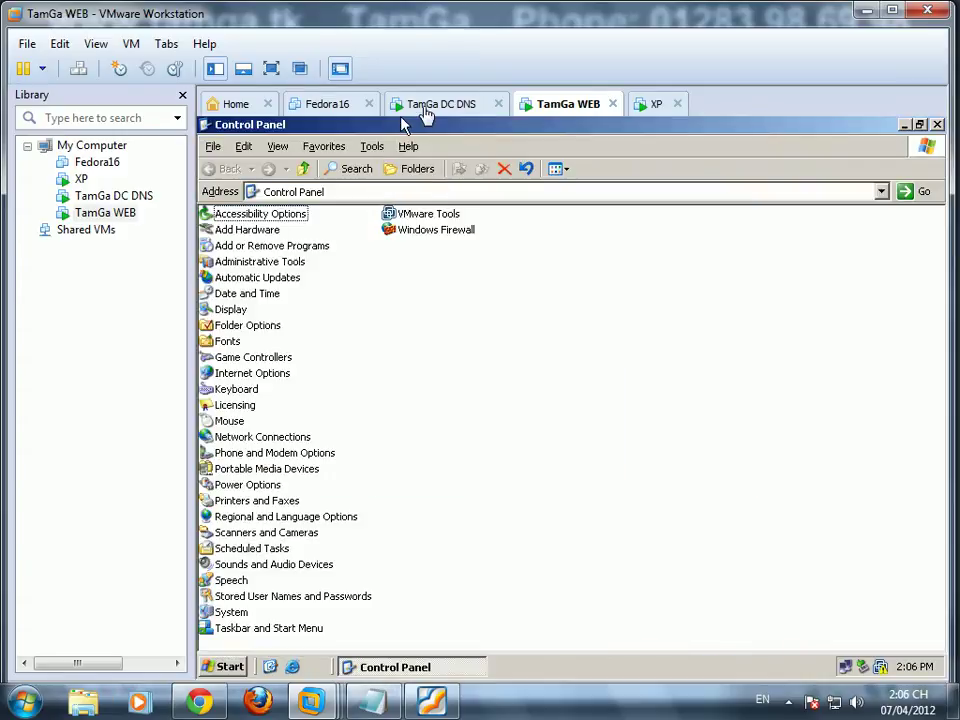
Step: Open Add or Remove Programs on TamGa WEB, then switch to TamGa DC DNS
left_click(425, 104)
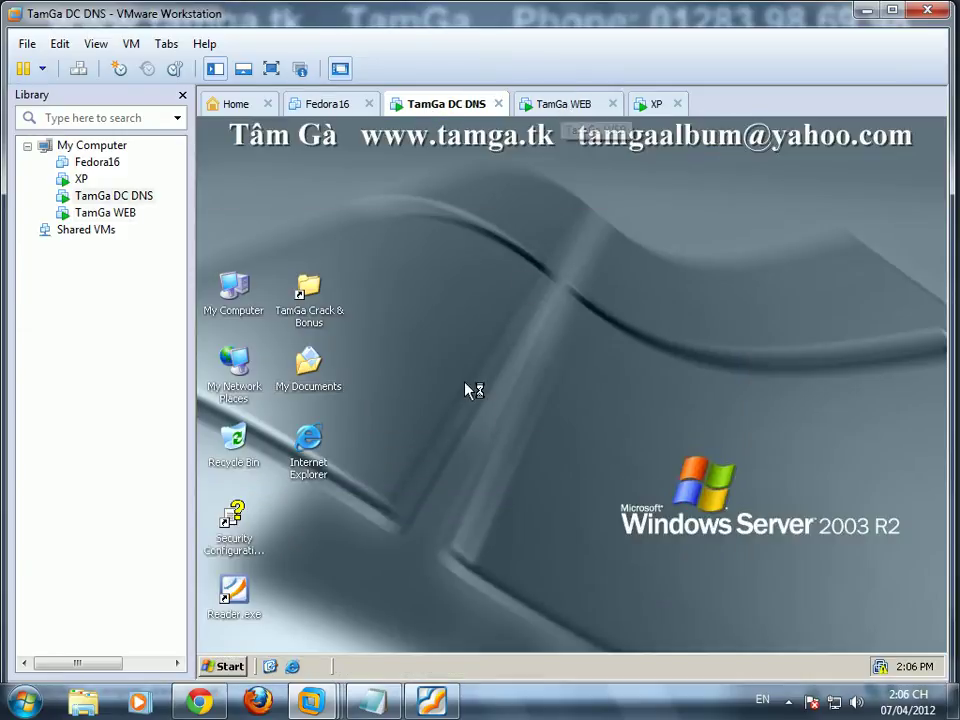
left_click(560, 104)
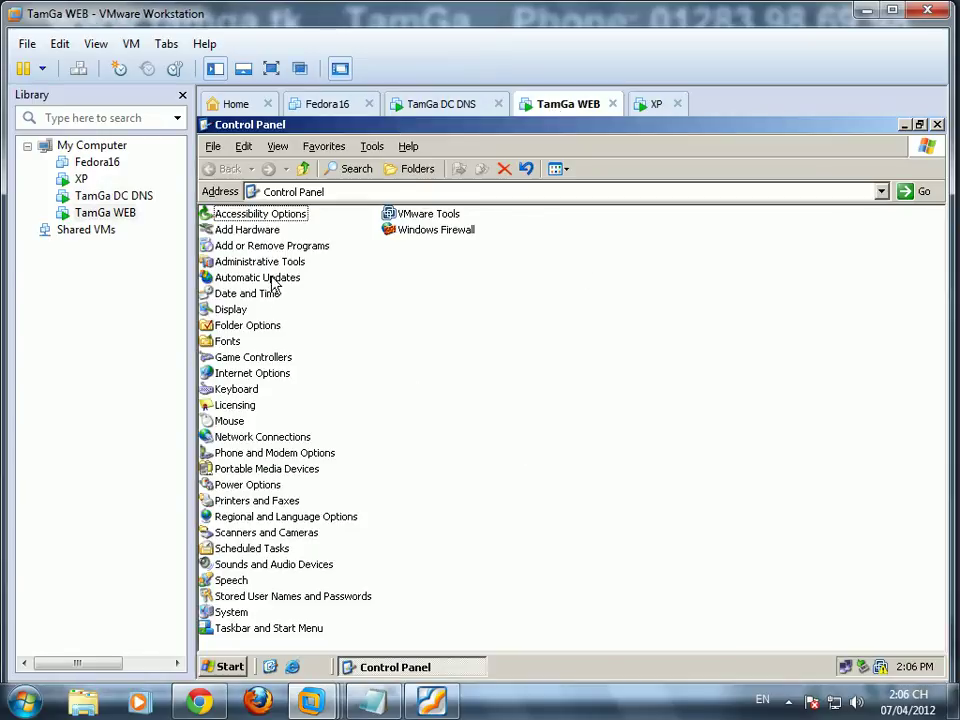
double_click(285, 244)
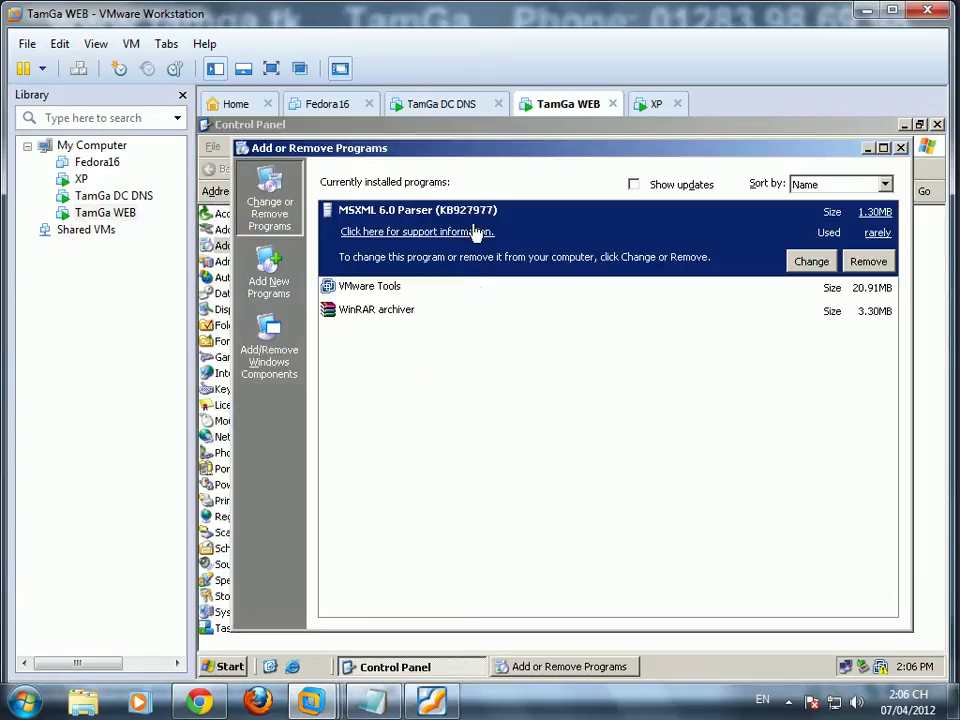
left_click(466, 108)
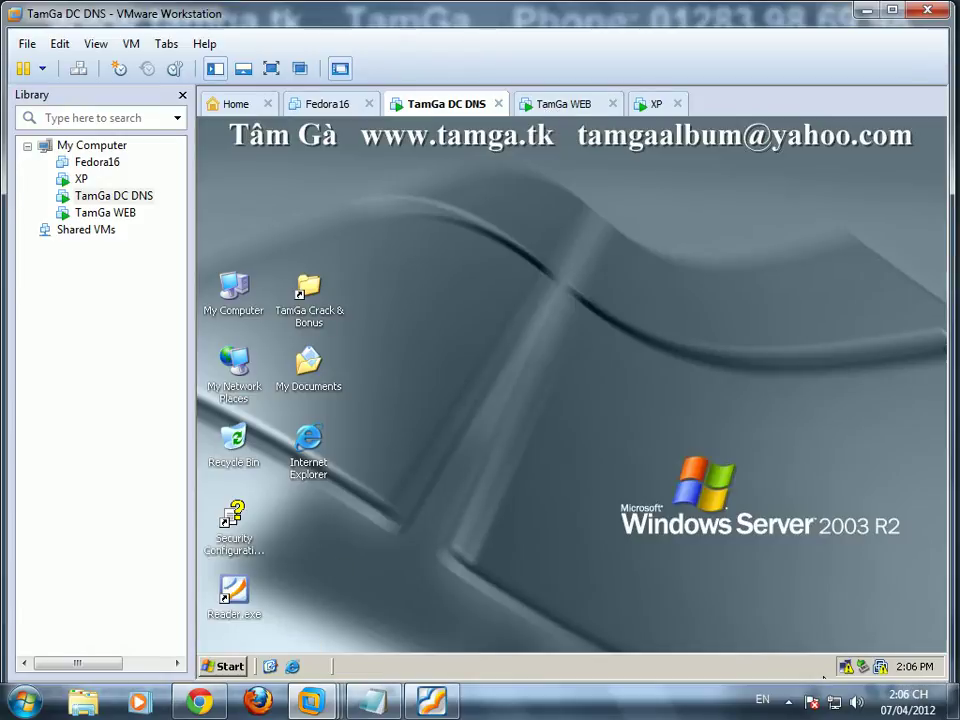
Step: Open the DC's Local Area Connection TCP/IP properties and choose a fixed IP address
right_click(845, 666)
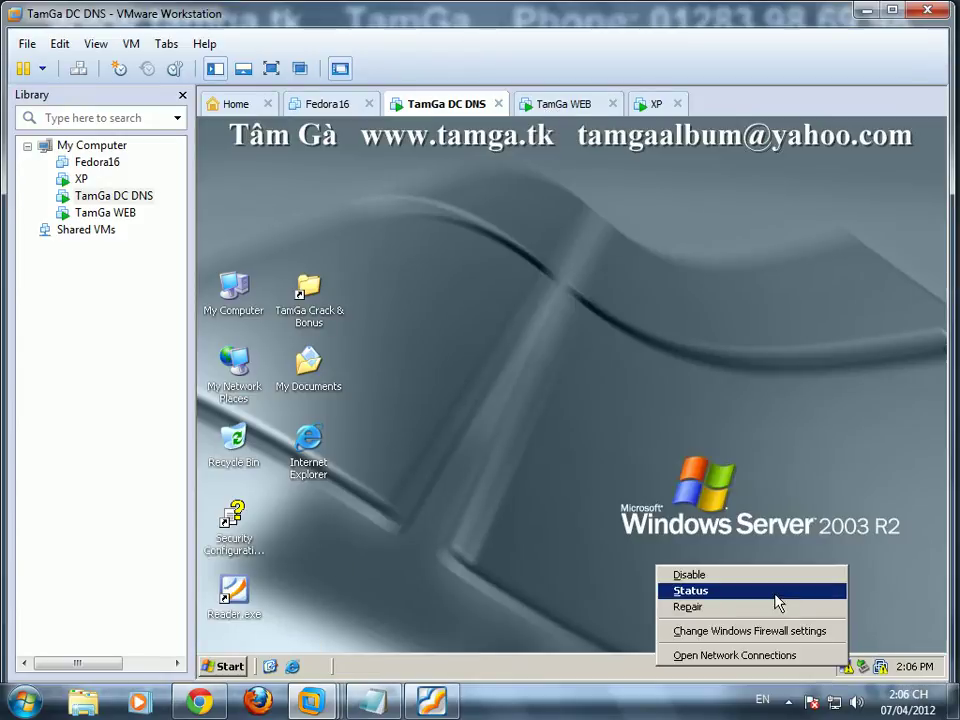
left_click(776, 590)
left_click(467, 543)
left_click(445, 422)
left_click(598, 459)
left_click(385, 371)
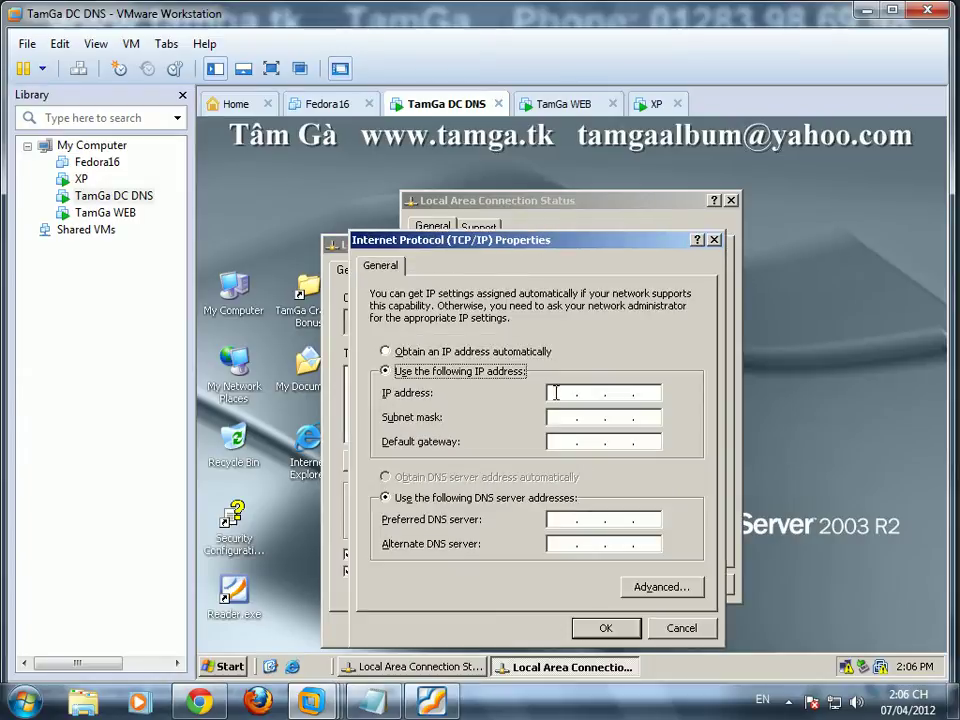
Step: Give the DC static IP 192.168.1.10, mask 255.255.255.0, DNS 192.168.1.10, then return to TamGa WEB
type("192 . 168 . 1 . 10")
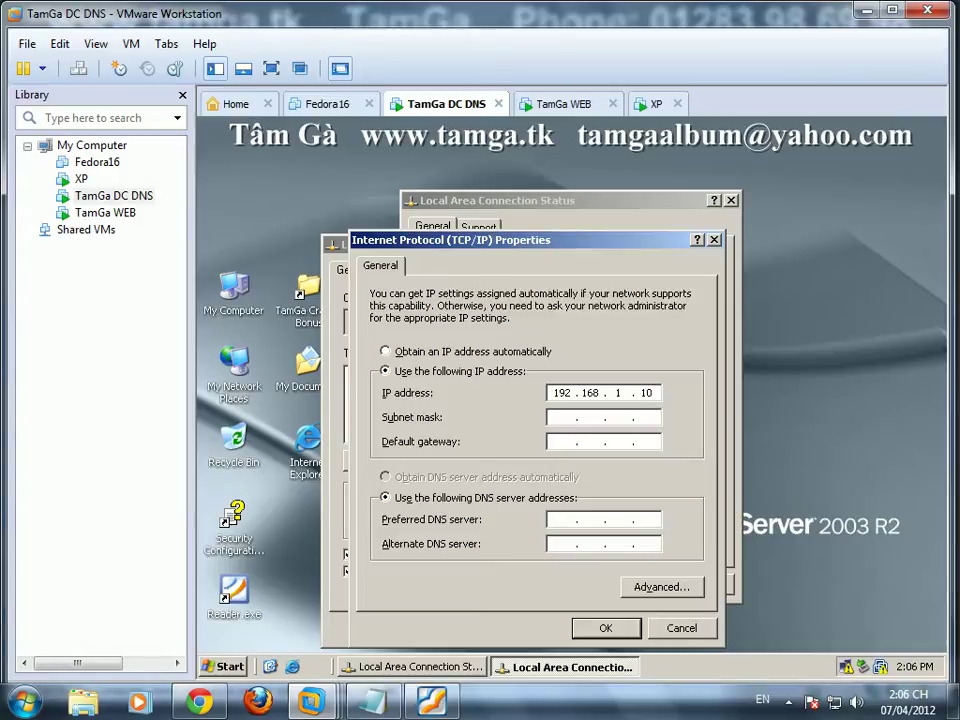
key("Tab")
key("Tab")
key("Tab")
key("Tab")
type("1")
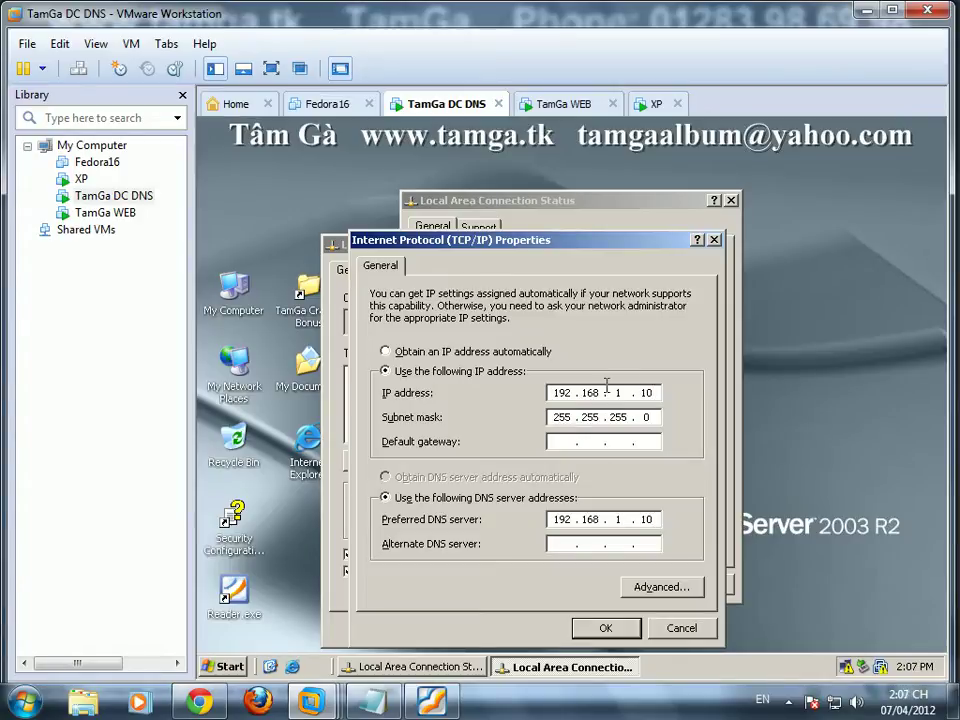
left_click(607, 630)
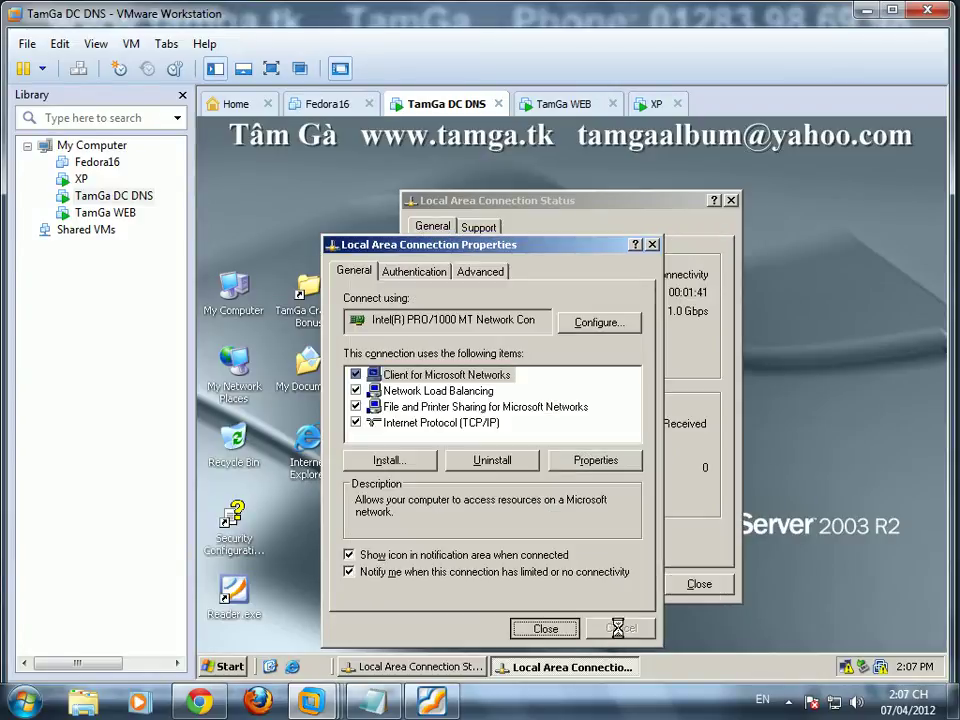
left_click(700, 586)
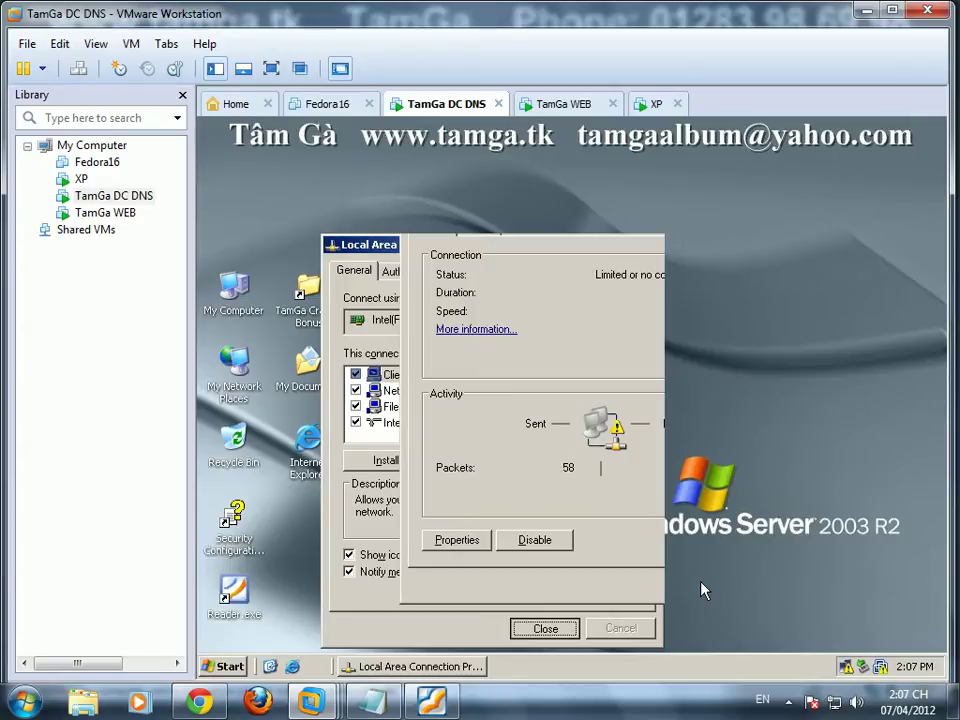
left_click(563, 103)
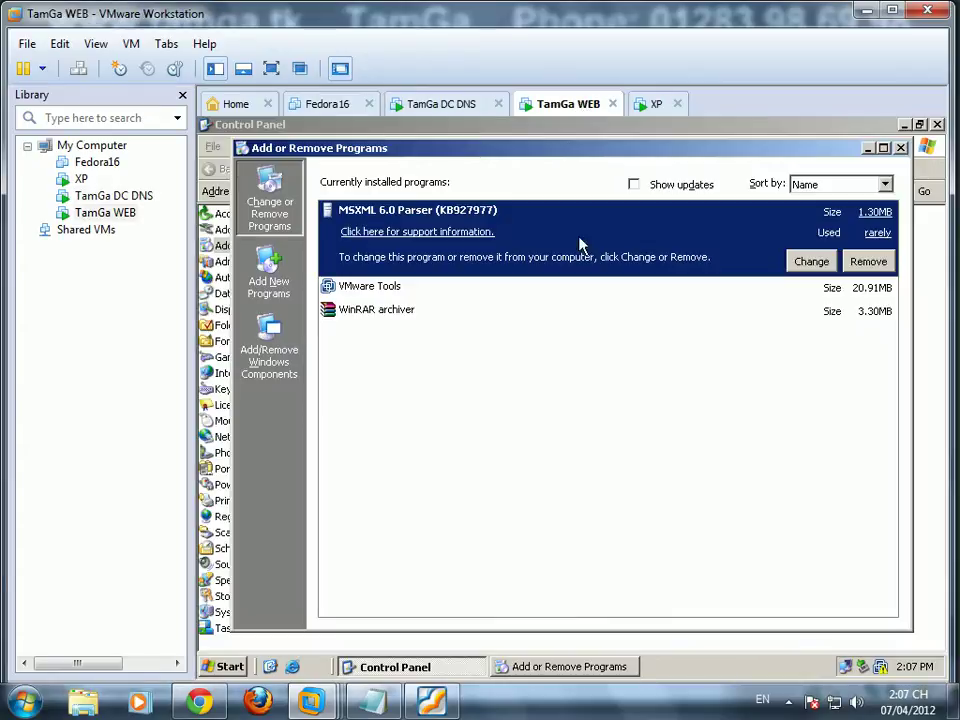
Step: On TamGa WEB, start installing Application Server with IIS through Add/Remove Windows Components
left_click(270, 330)
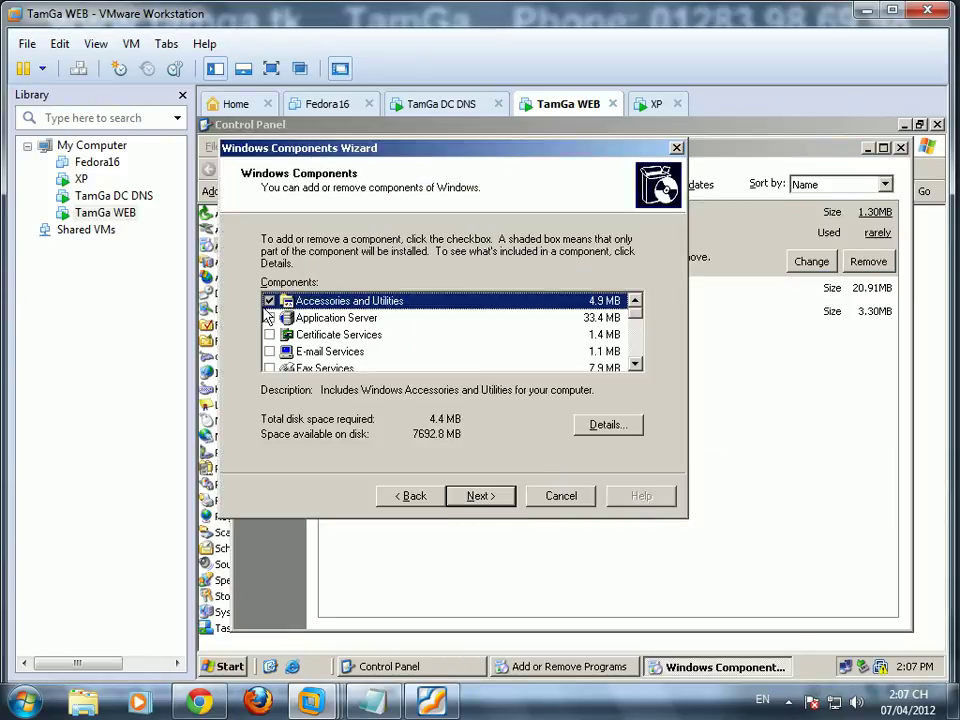
left_click(270, 318)
left_click(603, 432)
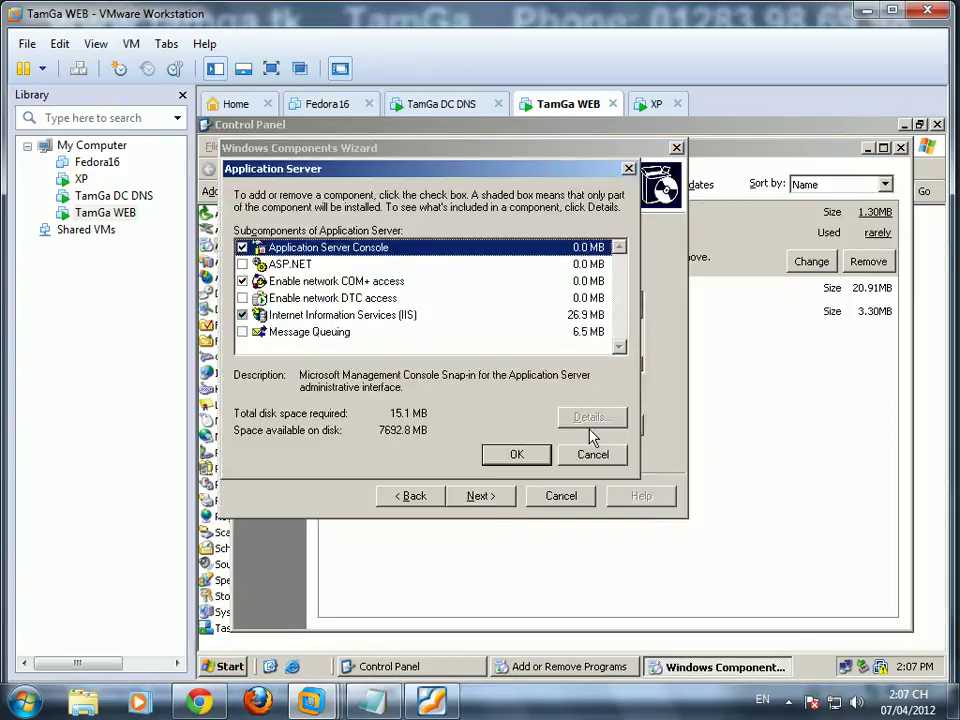
left_click(515, 455)
left_click(499, 497)
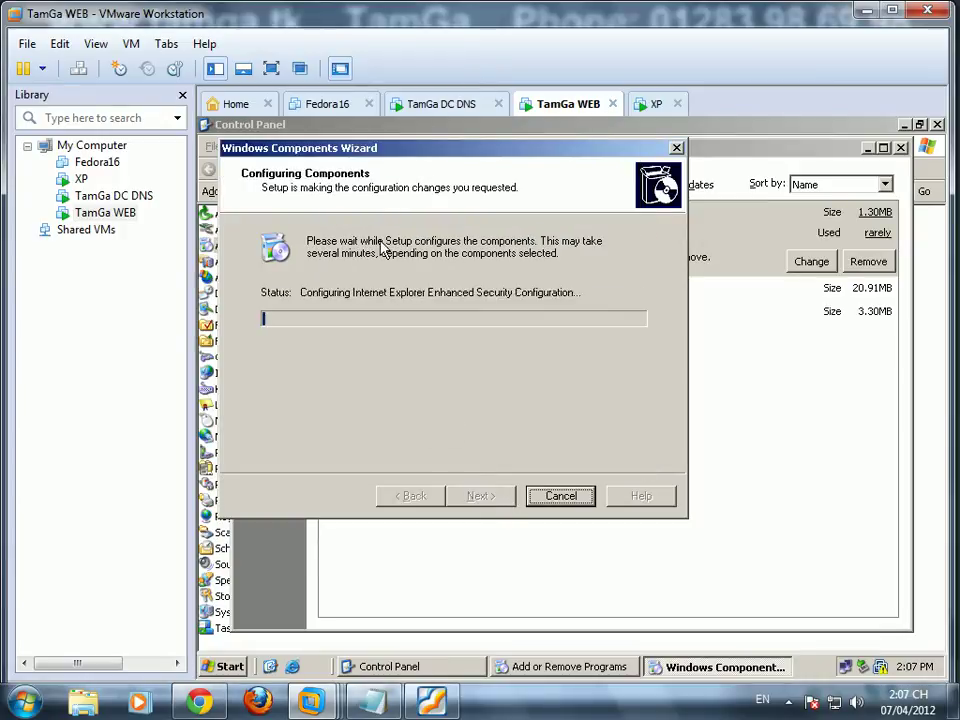
Step: Close the XP machine's connection status and Network Connections windows, then check WEB's install progress
left_click(430, 104)
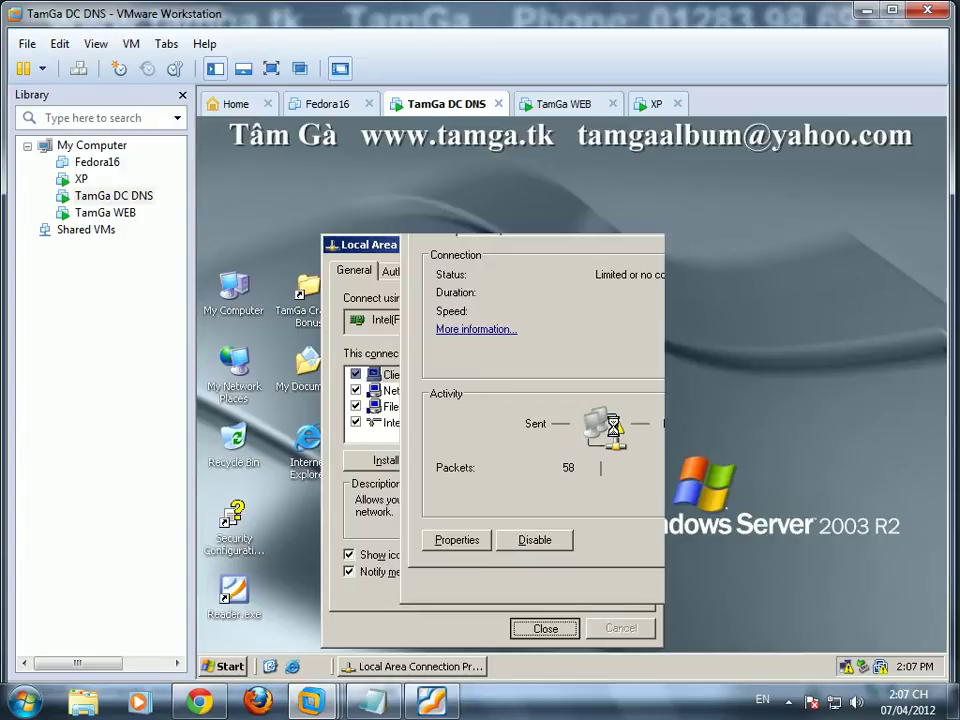
left_click(653, 104)
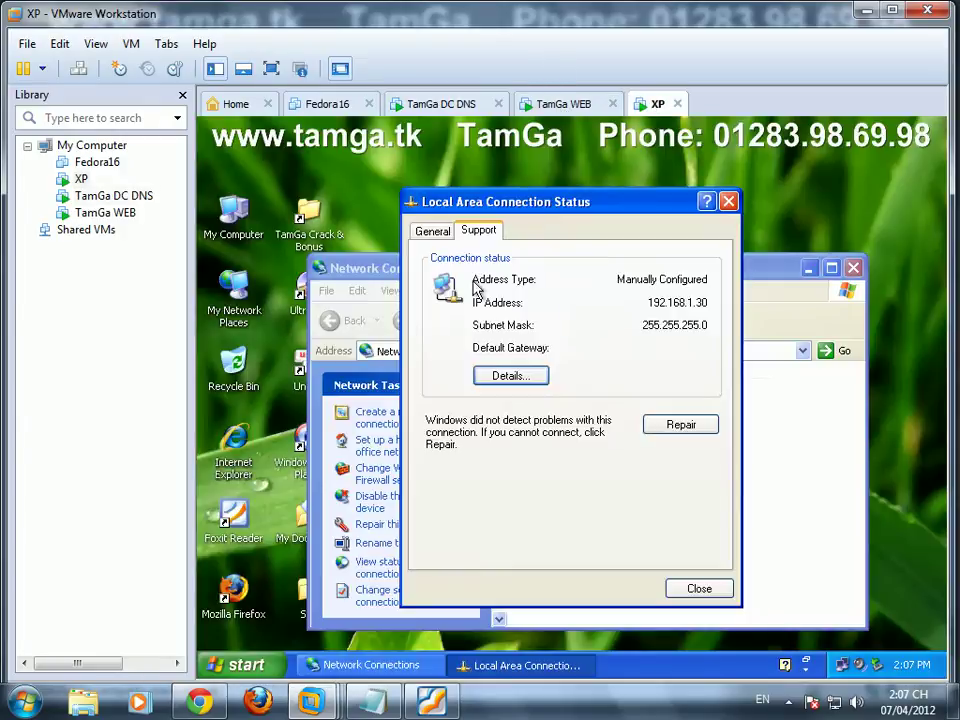
left_click(729, 202)
left_click(809, 268)
left_click(561, 105)
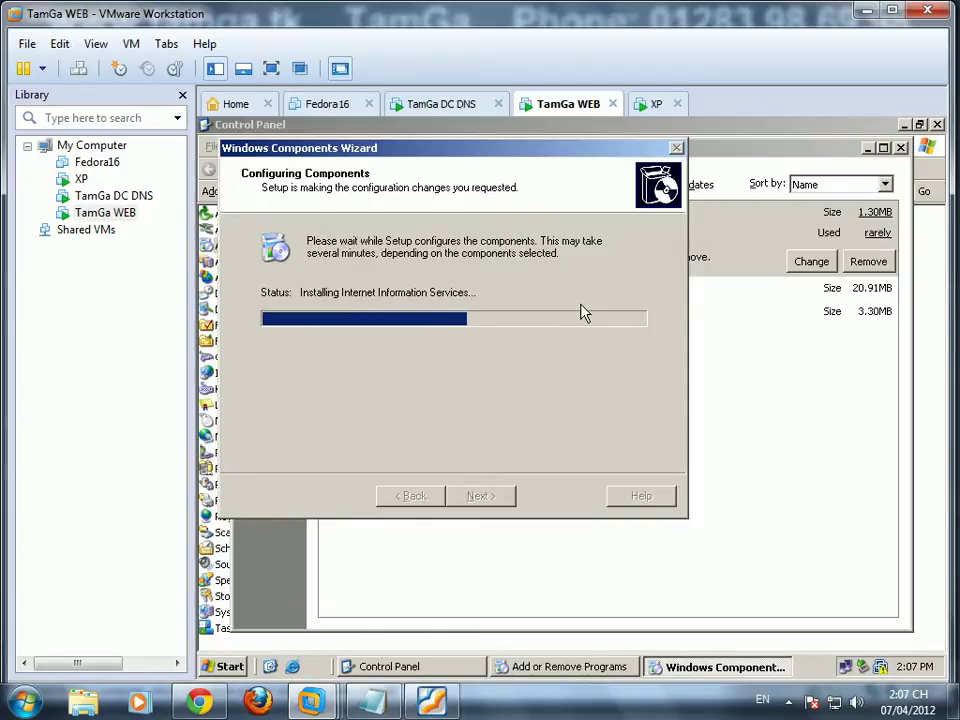
left_click(456, 104)
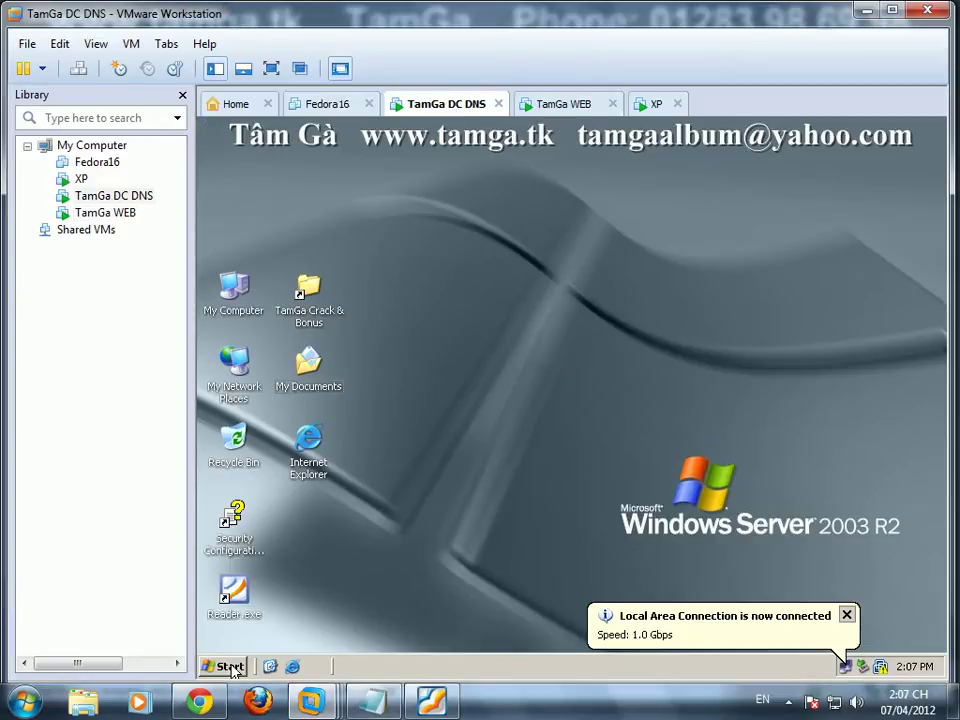
Step: Enter dcprom in the DC's Run prompt
left_click(222, 666)
left_click(277, 605)
type("dcpromo")
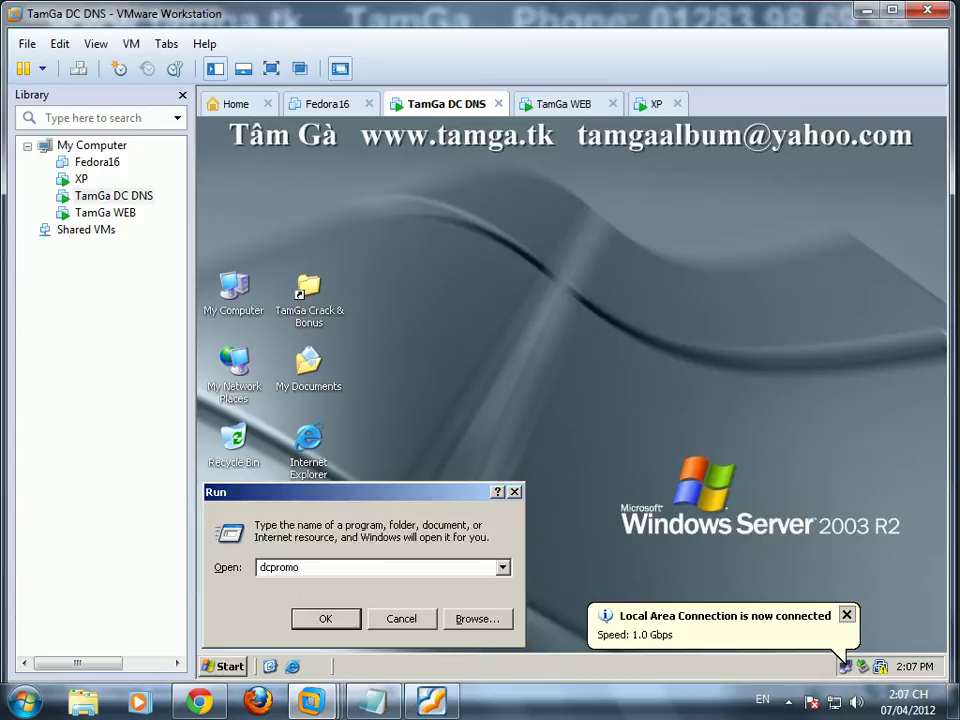
Step: In Notepad, write 'Bước 1 : máy DC minh lên Domain' and 'Bước 2 : máy WEB mình cài IIS'
left_click(373, 700)
type("Thứ 1 : máy")
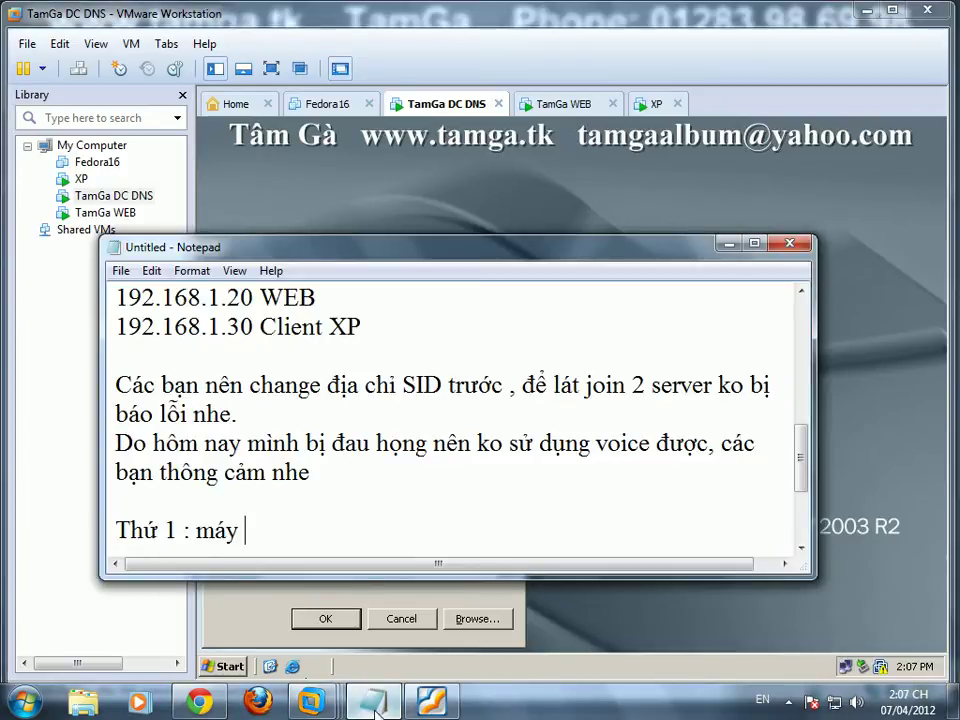
type(" DC minh")
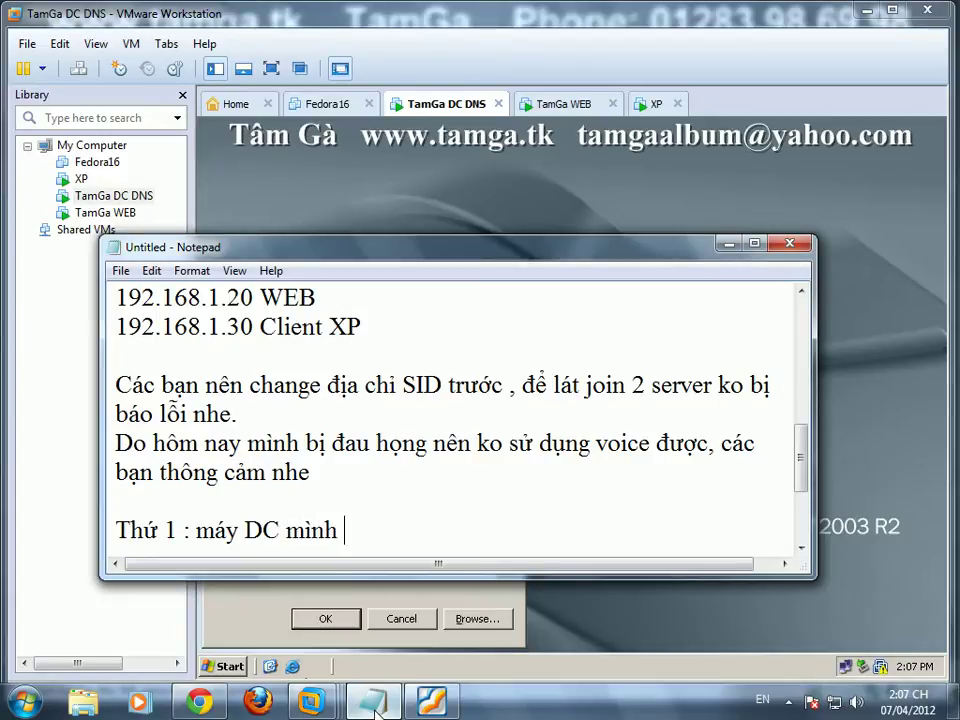
type(" lên Domain")
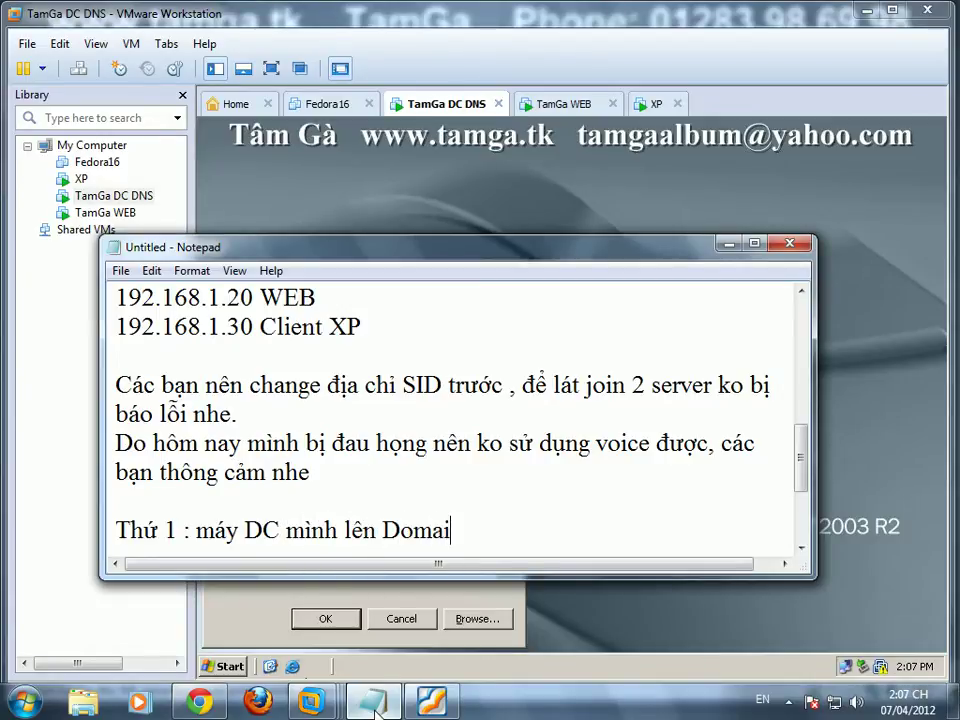
key("Return")
type("Thu")
key("BackSpace")
key("BackSpace")
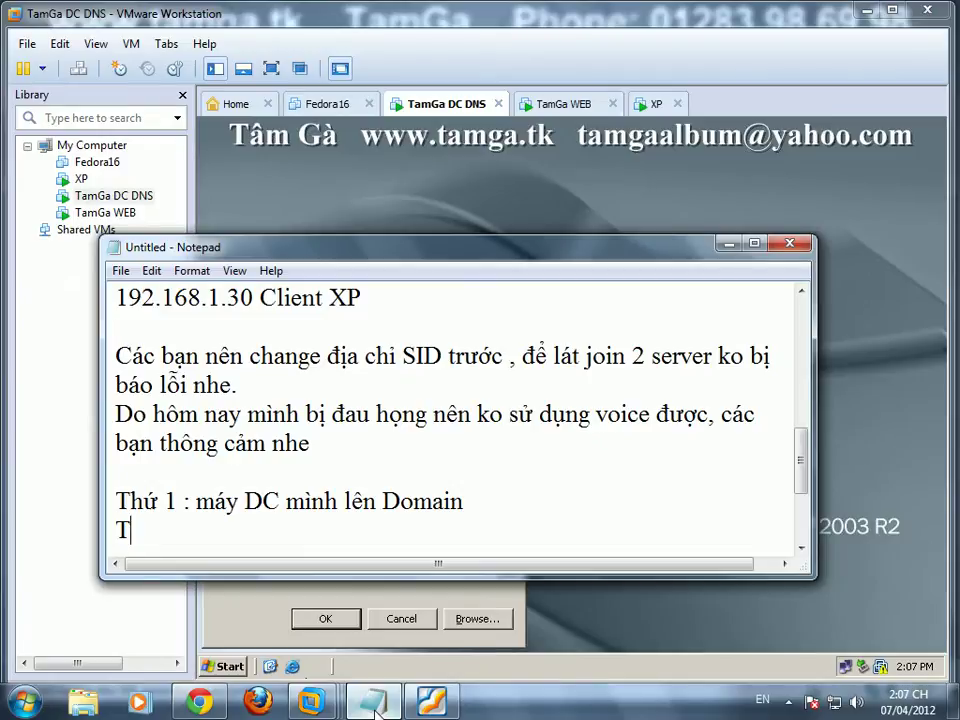
key("shift+Home")
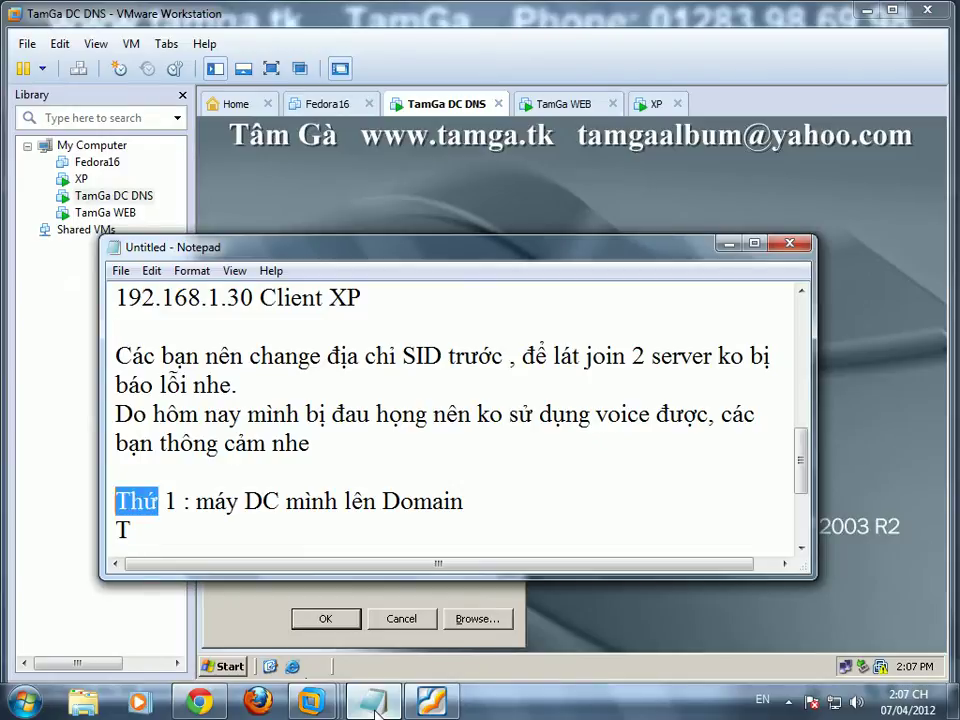
type("B")
type("ước")
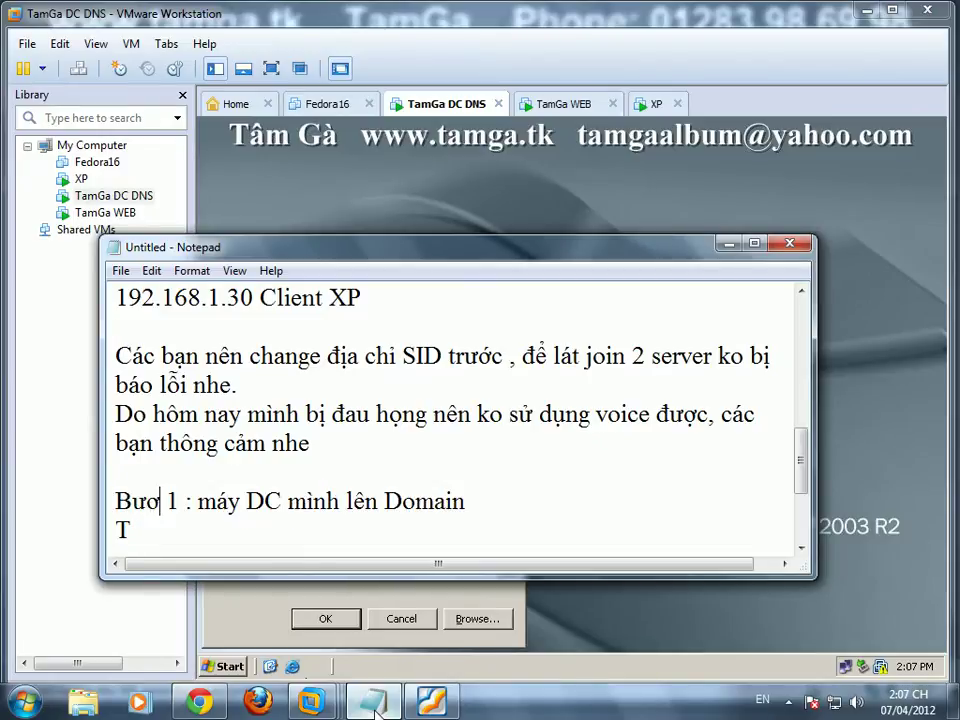
key("Down")
key("shift+Home")
type("Bước ")
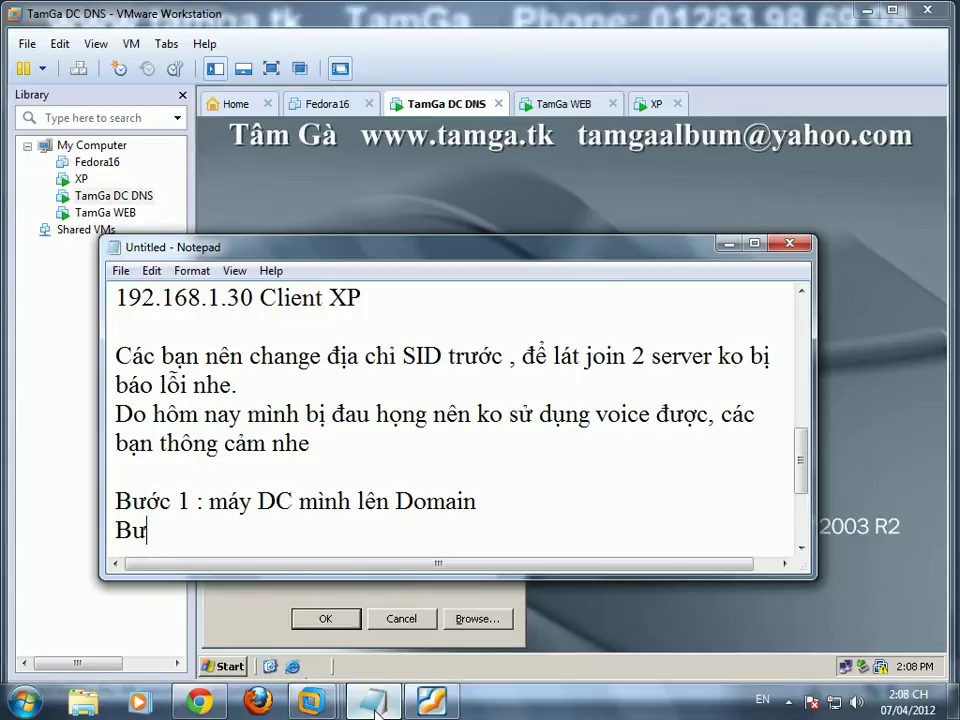
type("2")
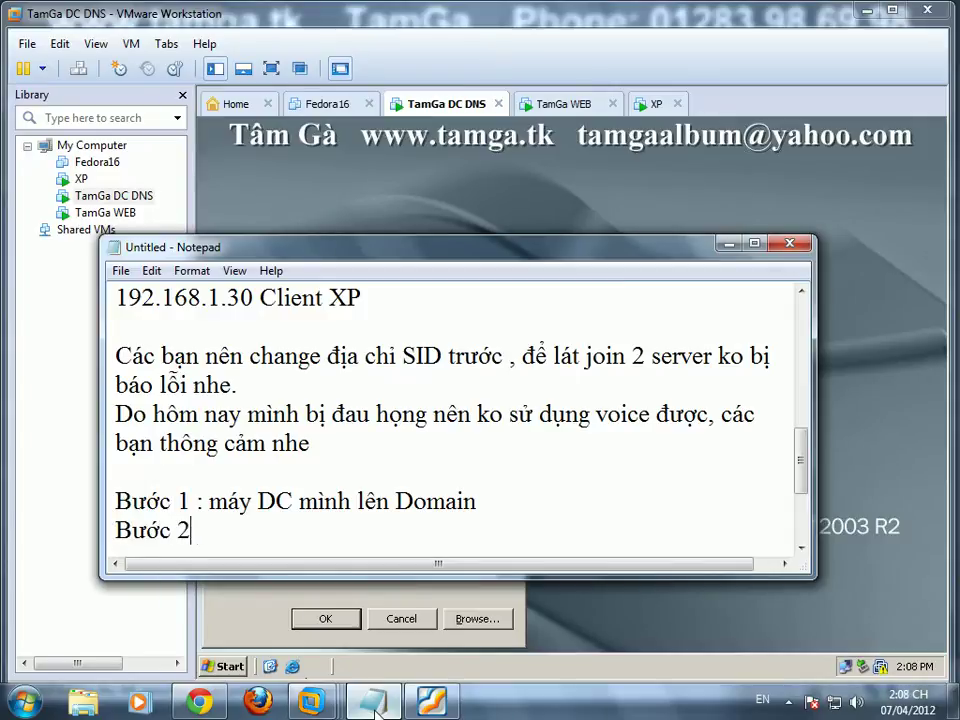
type(" : máy W")
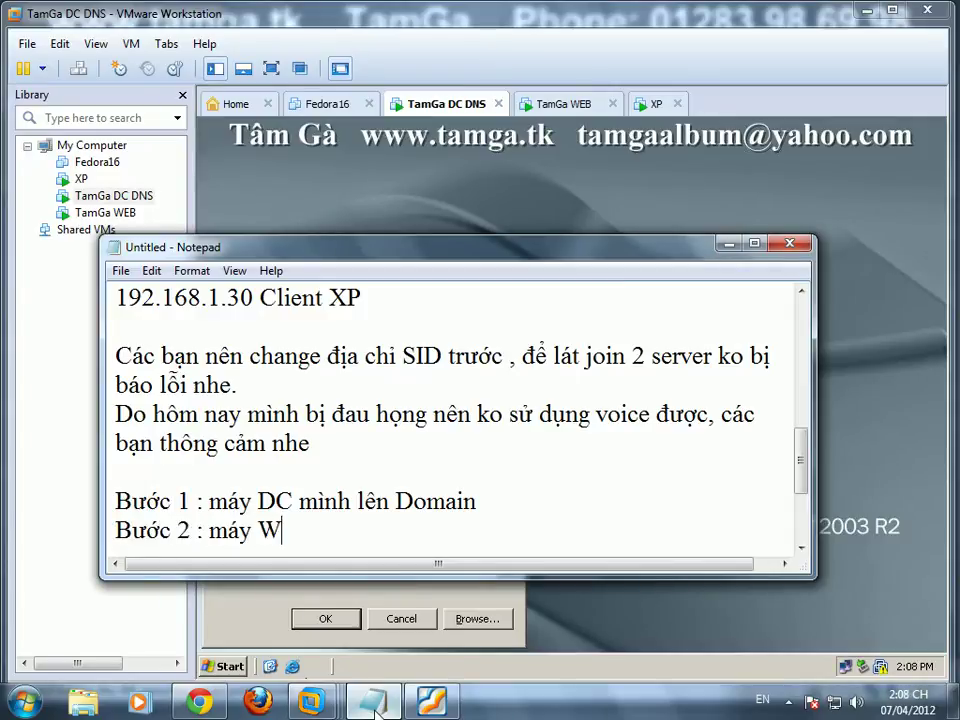
type("EB mình cài IIS")
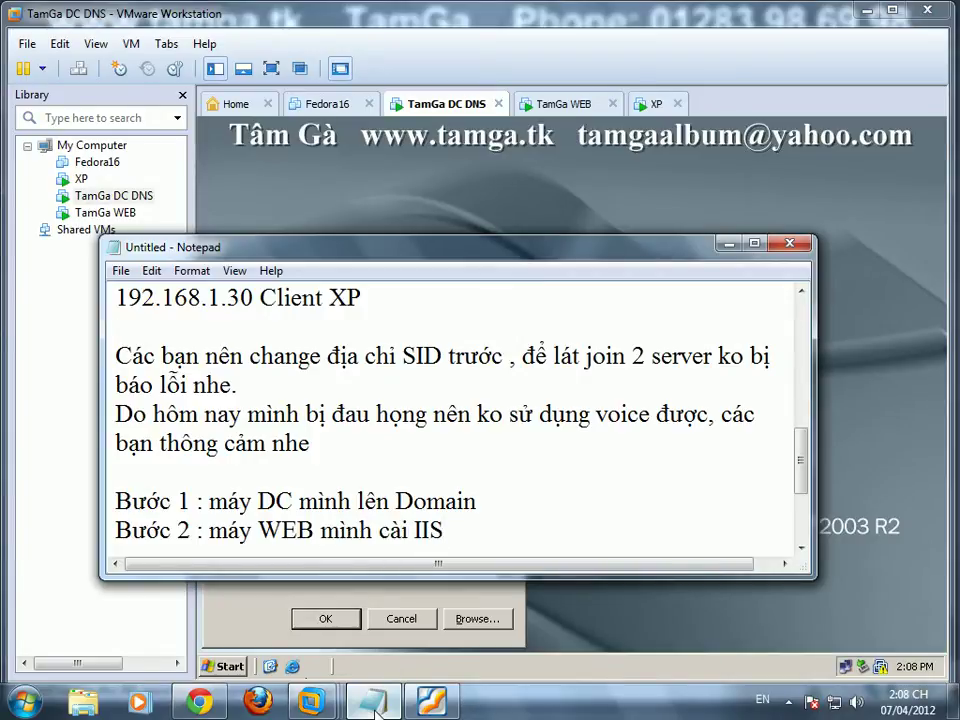
Step: Run dcpromo and advance the AD wizard to a new domain controller in a new forest
left_click(698, 600)
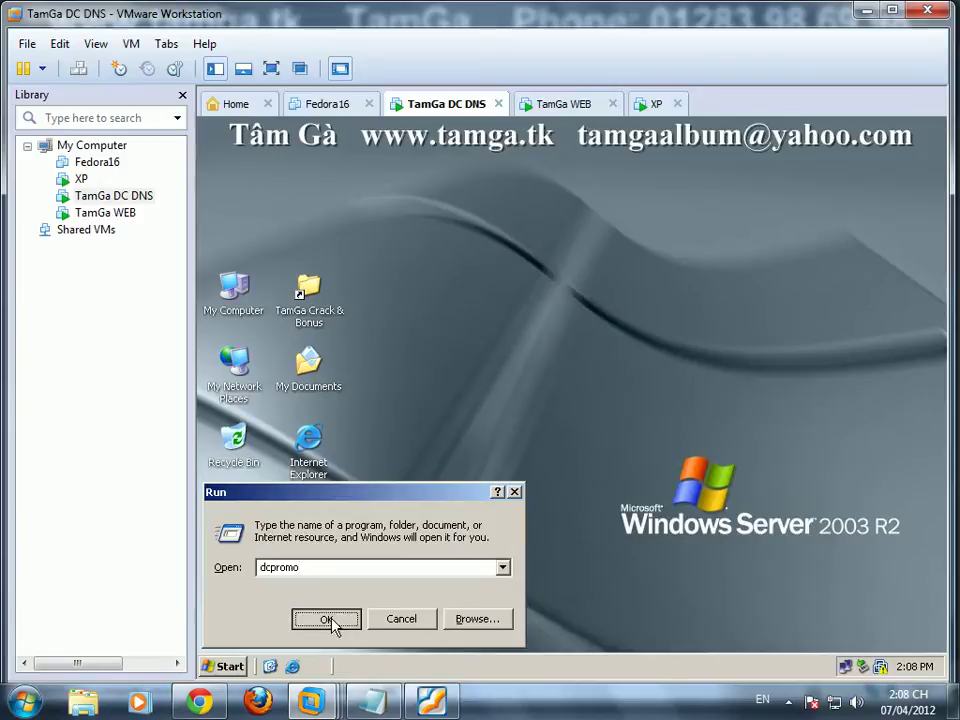
left_click(330, 619)
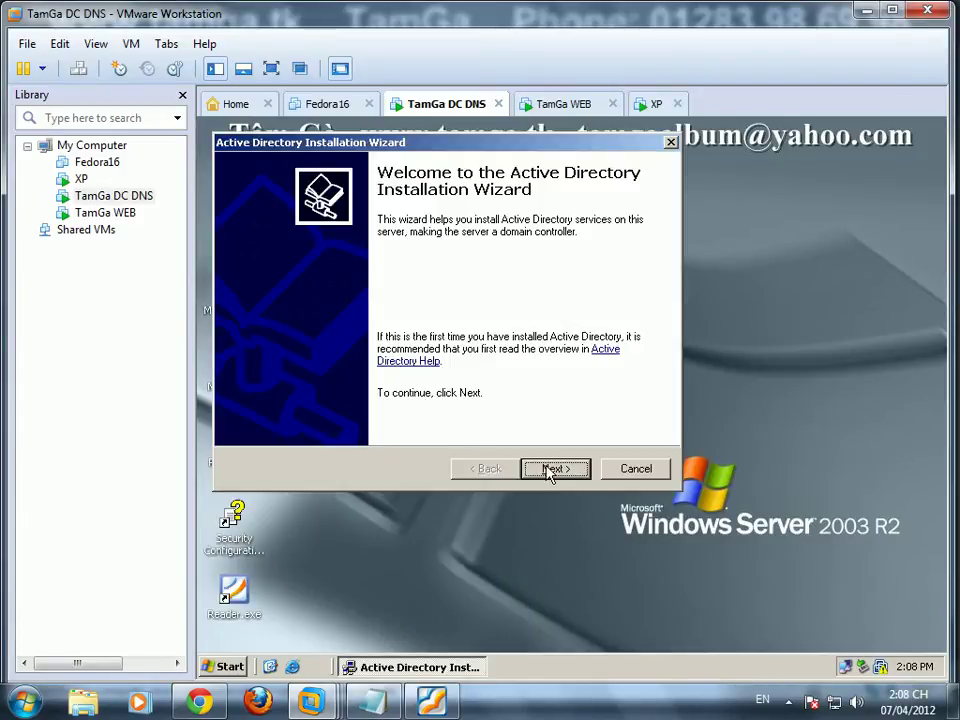
left_click(552, 469)
left_click(552, 469)
left_click(552, 469)
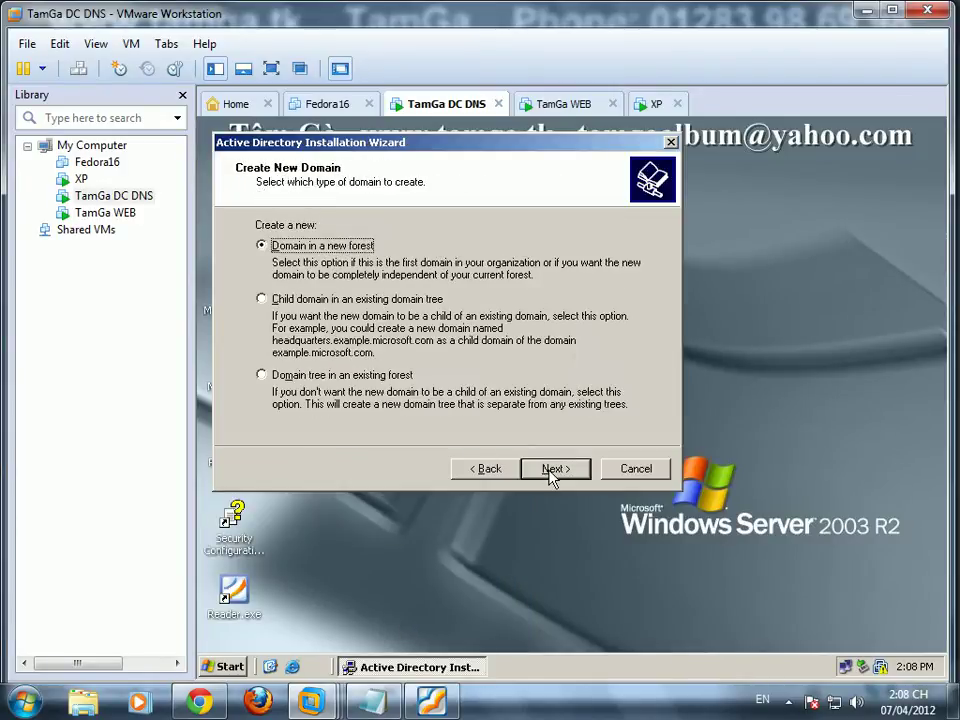
left_click(552, 469)
left_click(431, 701)
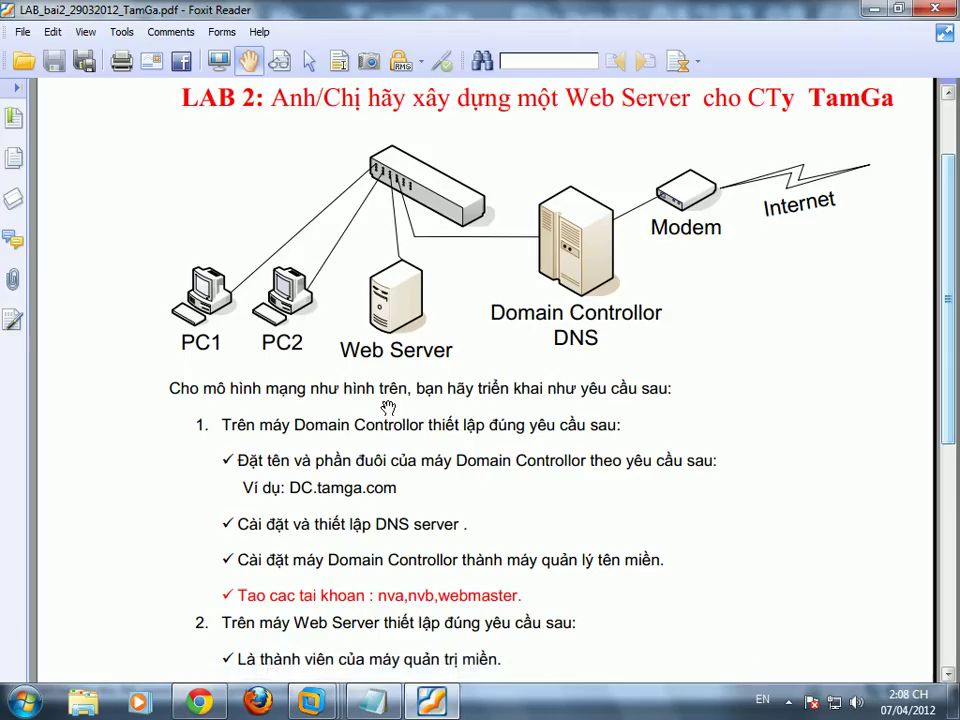
Step: Review the lab PDF, then enter tamga.com as the new forest's full DNS name
left_click_drag(385, 482, 253, 156)
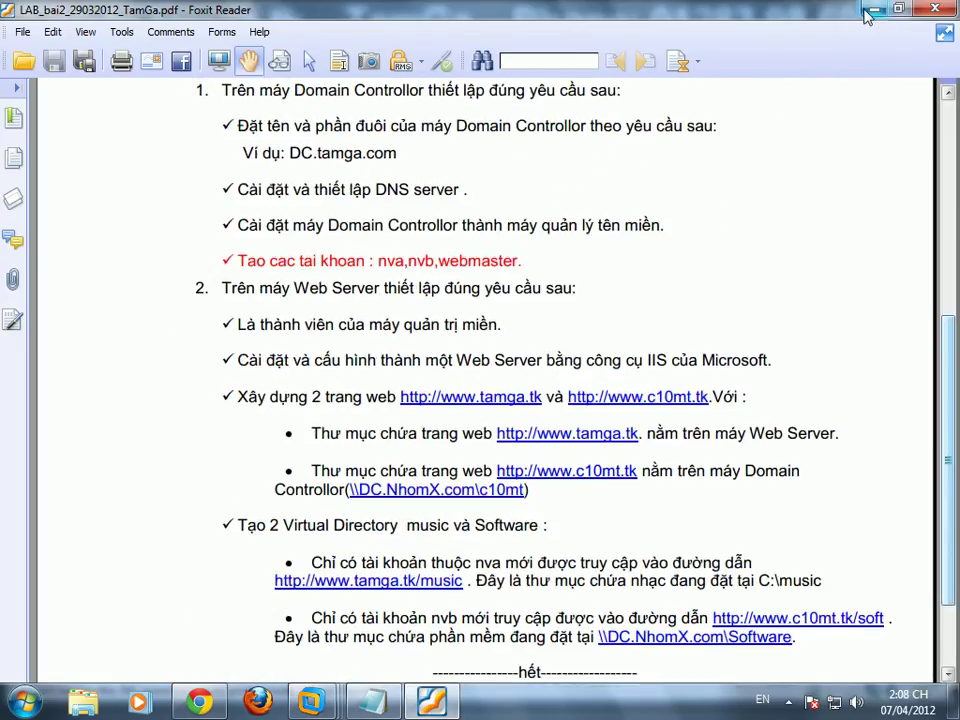
key("alt+Tab")
type("tamga.com")
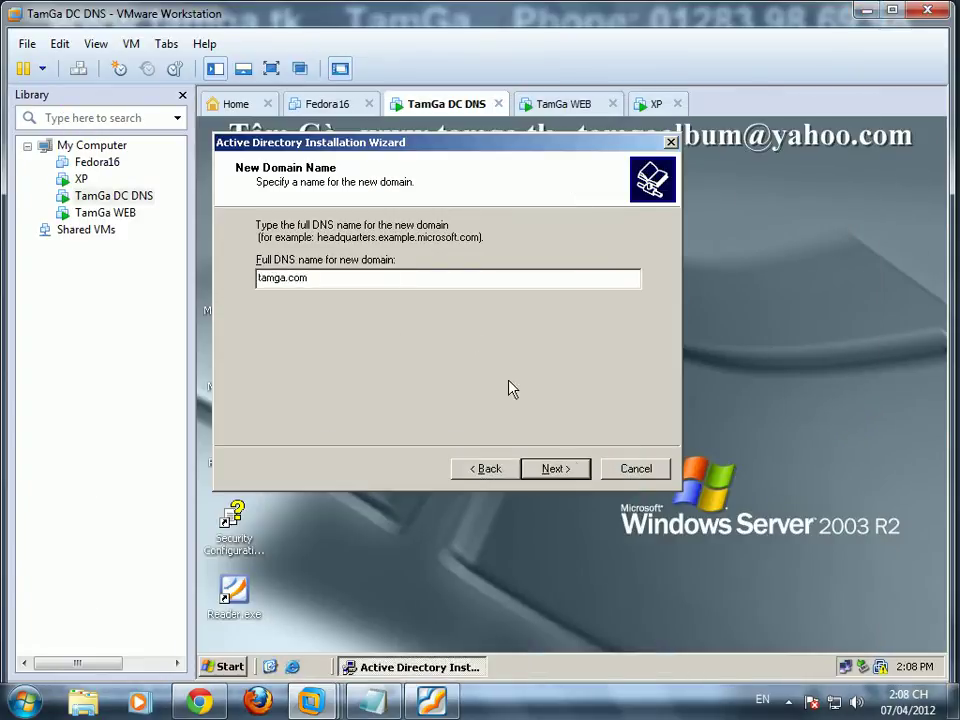
Step: Submit tamga.com, then finish TamGa WEB's components install and close Add or Remove Programs
left_click(561, 468)
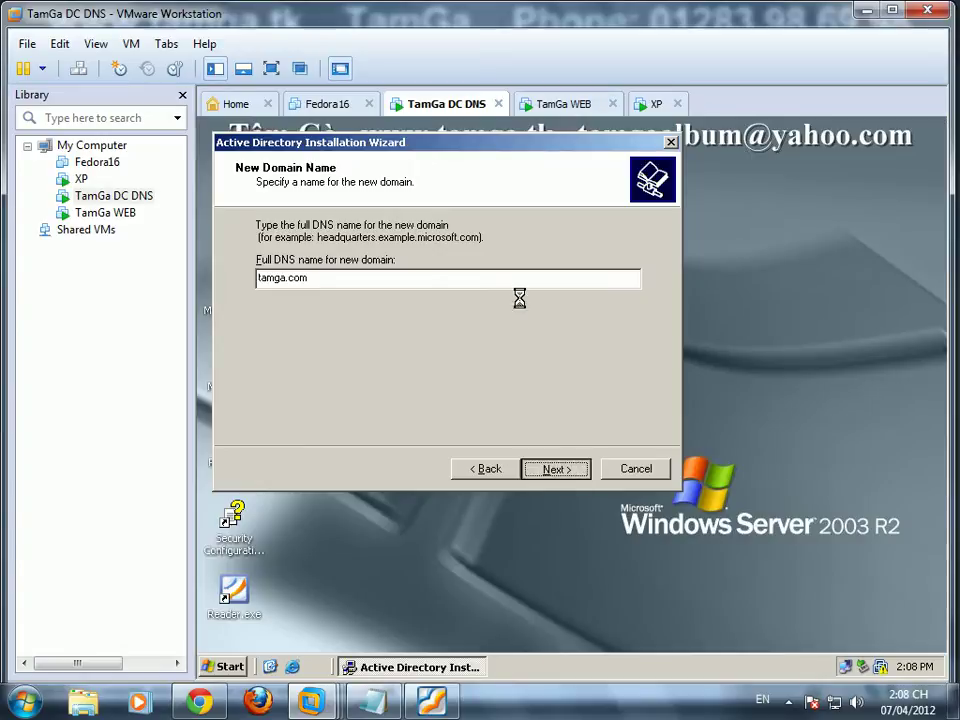
left_click(577, 113)
left_click(491, 503)
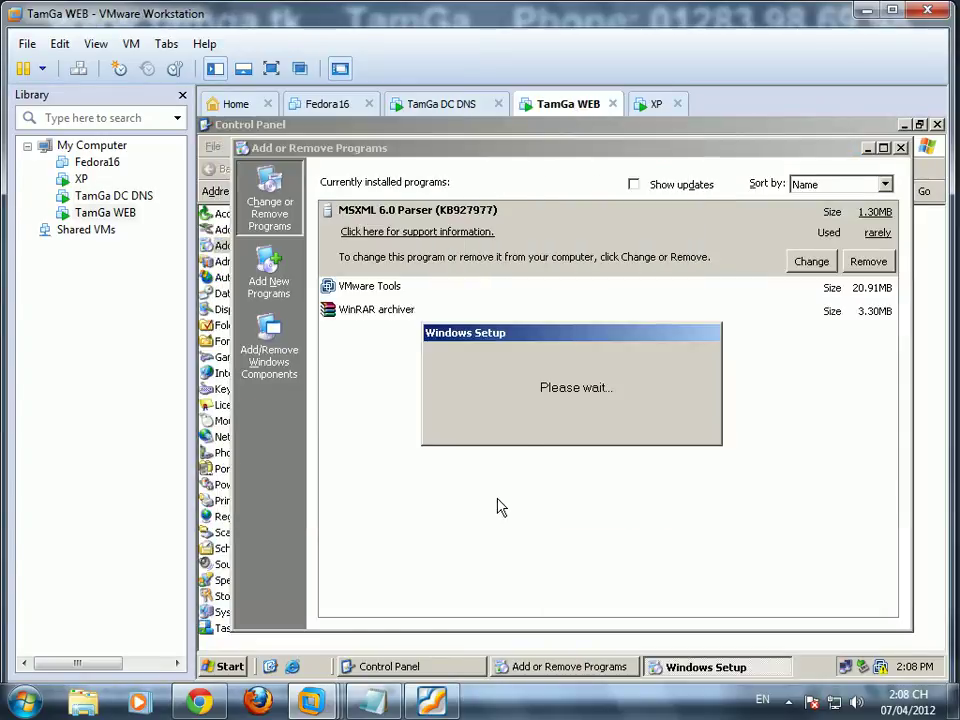
left_click(900, 149)
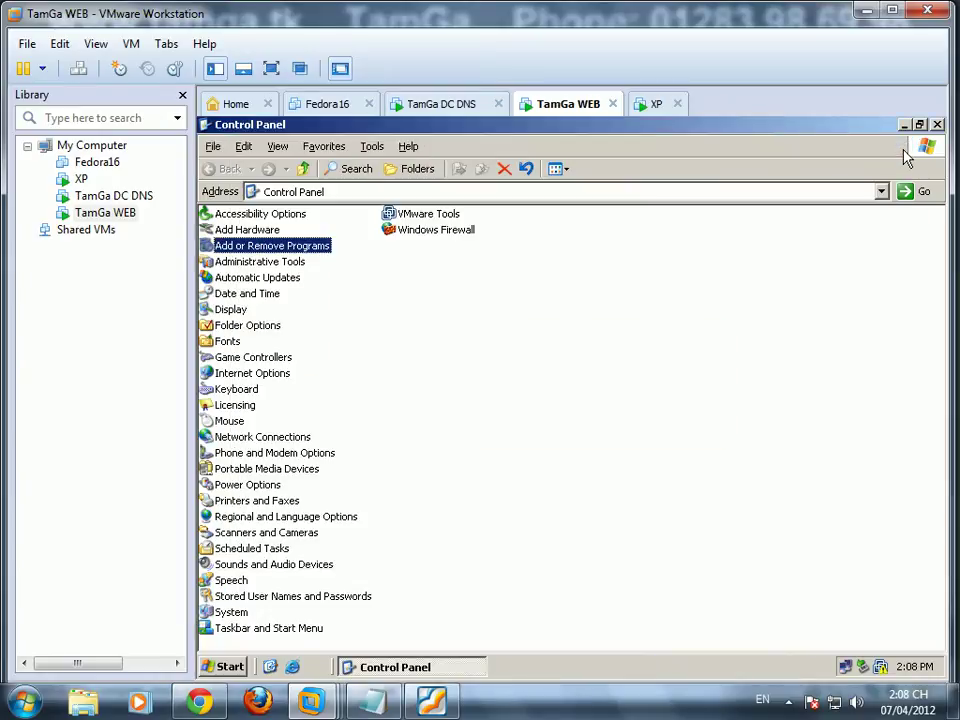
left_click(938, 125)
Step: Disconnect TamGa WEB's CD/DVD drive and turn off Connect at power on
right_click(578, 103)
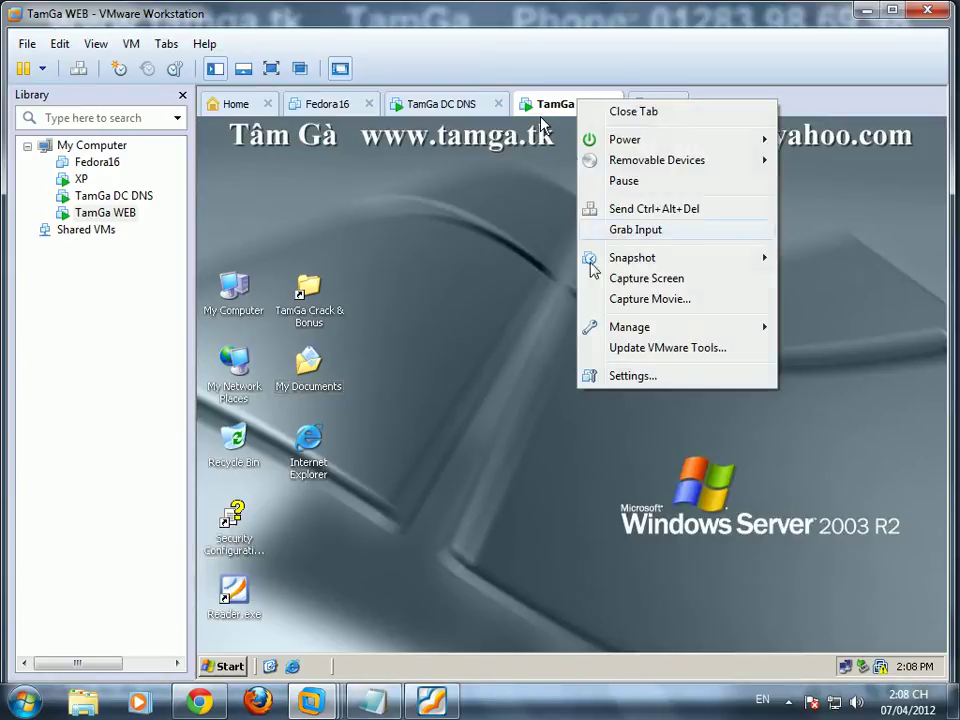
left_click(616, 378)
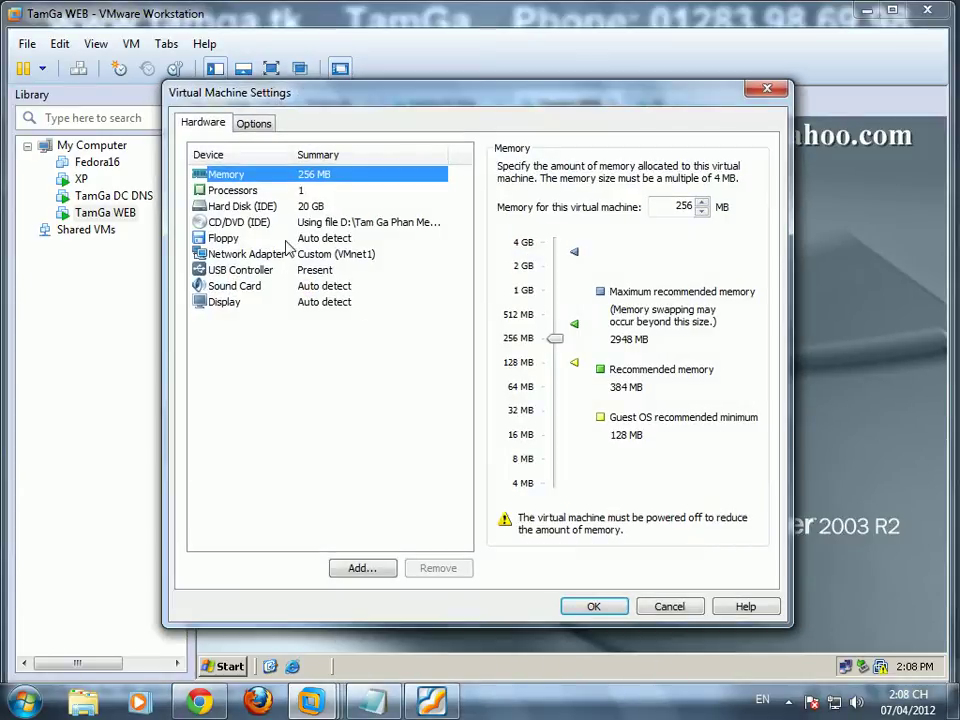
left_click(240, 222)
left_click(505, 167)
left_click(505, 184)
left_click(590, 606)
Step: On TamGa DC DNS, accept NetBIOS name TAMGA, default folders, local DNS install, and start configuring
left_click(428, 104)
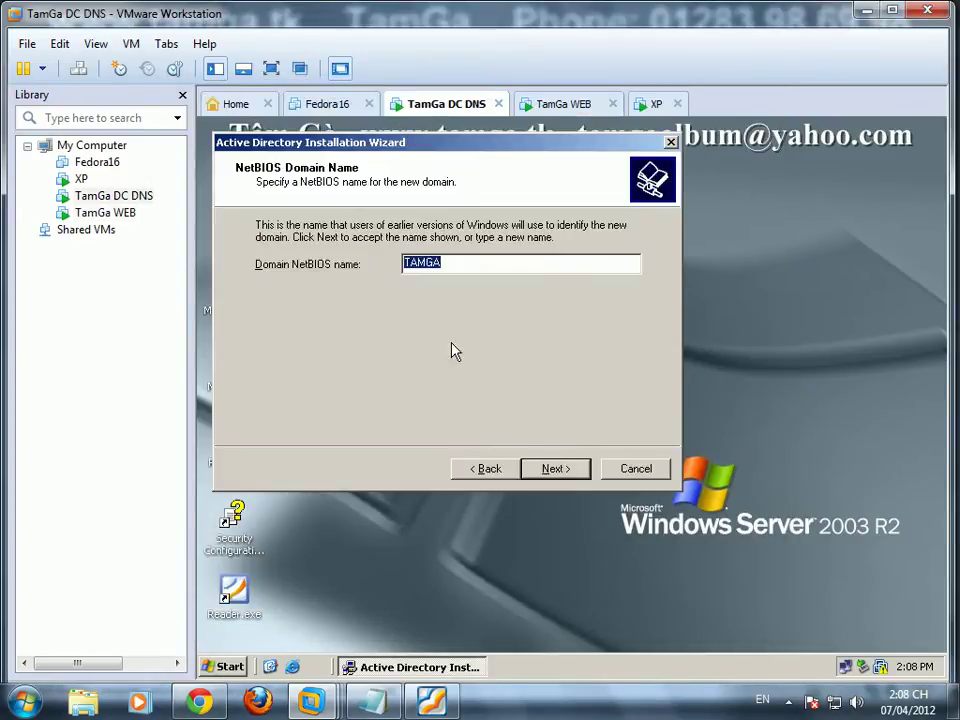
left_click(556, 468)
left_click(560, 476)
left_click(560, 476)
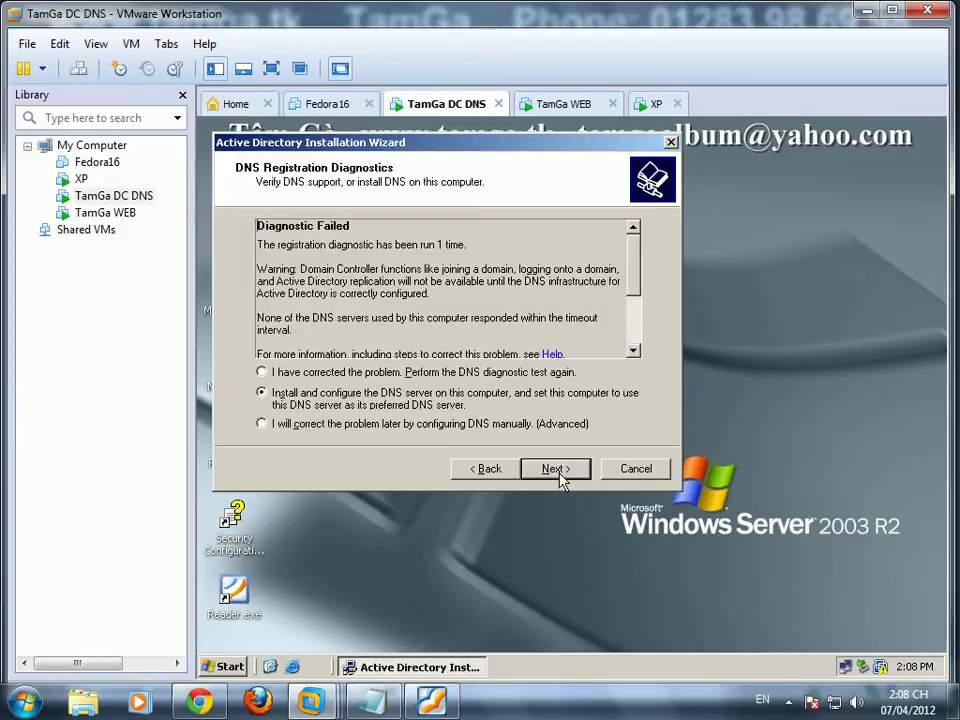
left_click(560, 476)
left_click(560, 476)
left_click(560, 476)
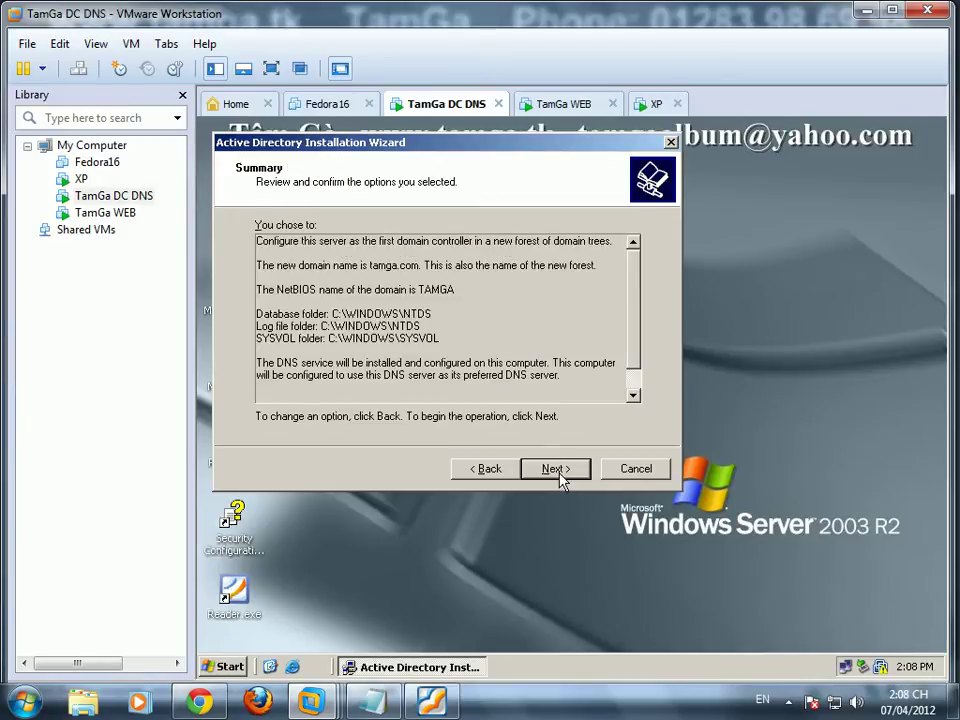
left_click(560, 476)
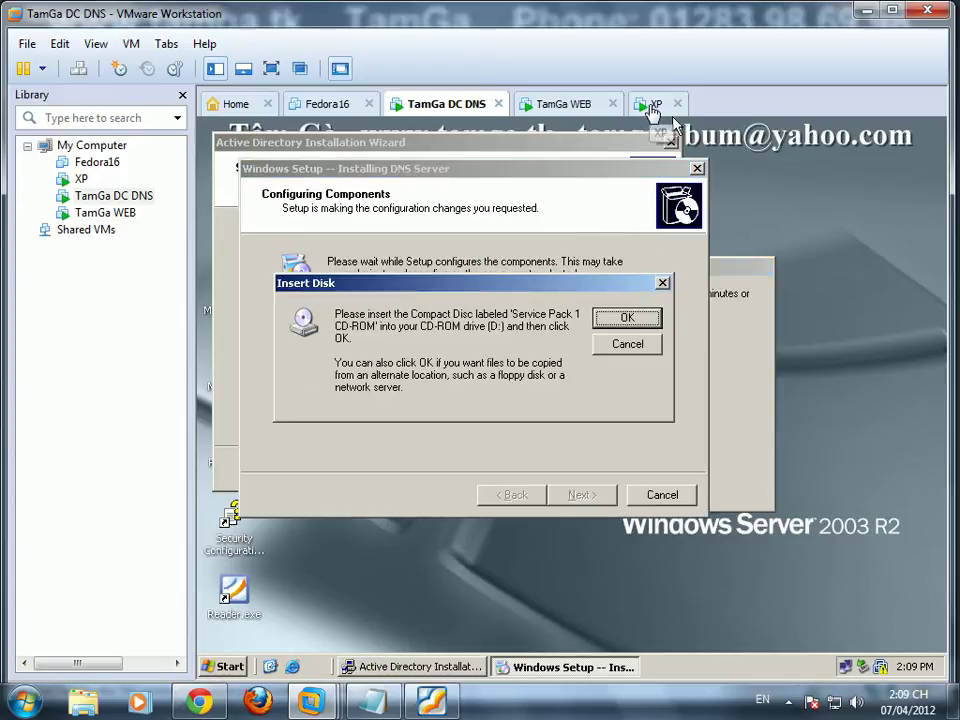
Step: In TamGa DC DNS's VM settings, keep the CD/DVD connected and switch it to an ISO image
right_click(448, 104)
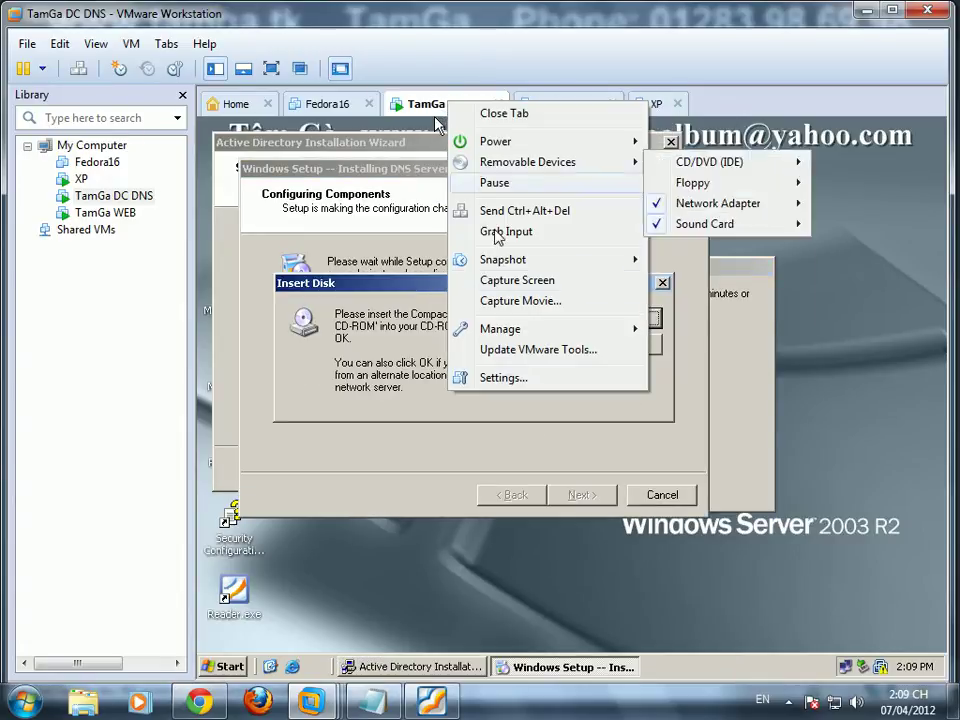
left_click(521, 381)
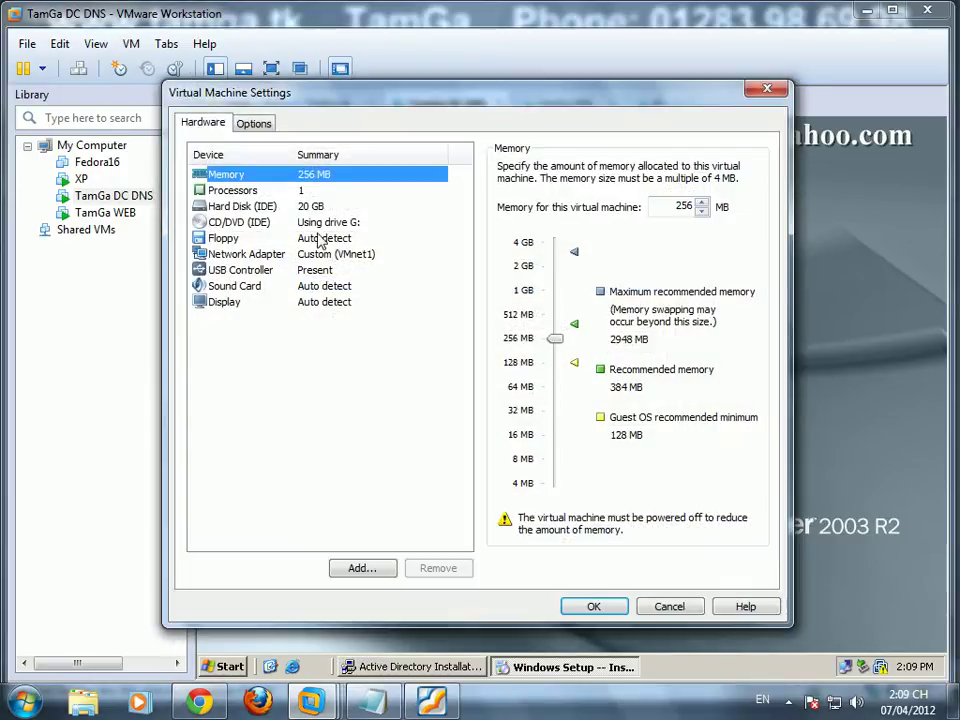
left_click(335, 254)
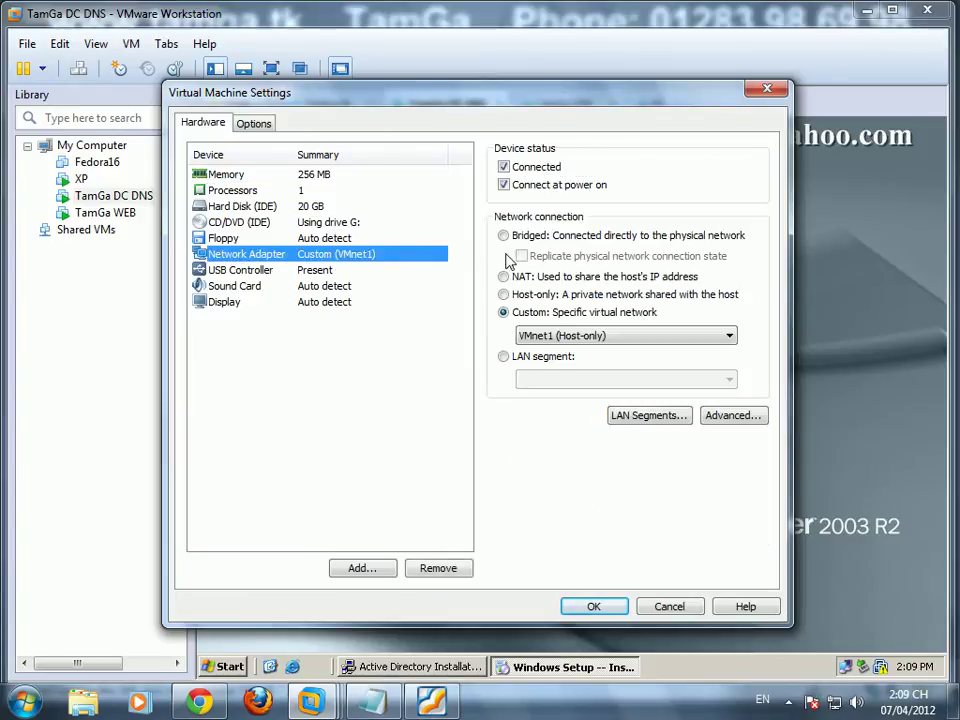
left_click(300, 222)
left_click(504, 167)
left_click(504, 282)
left_click(718, 302)
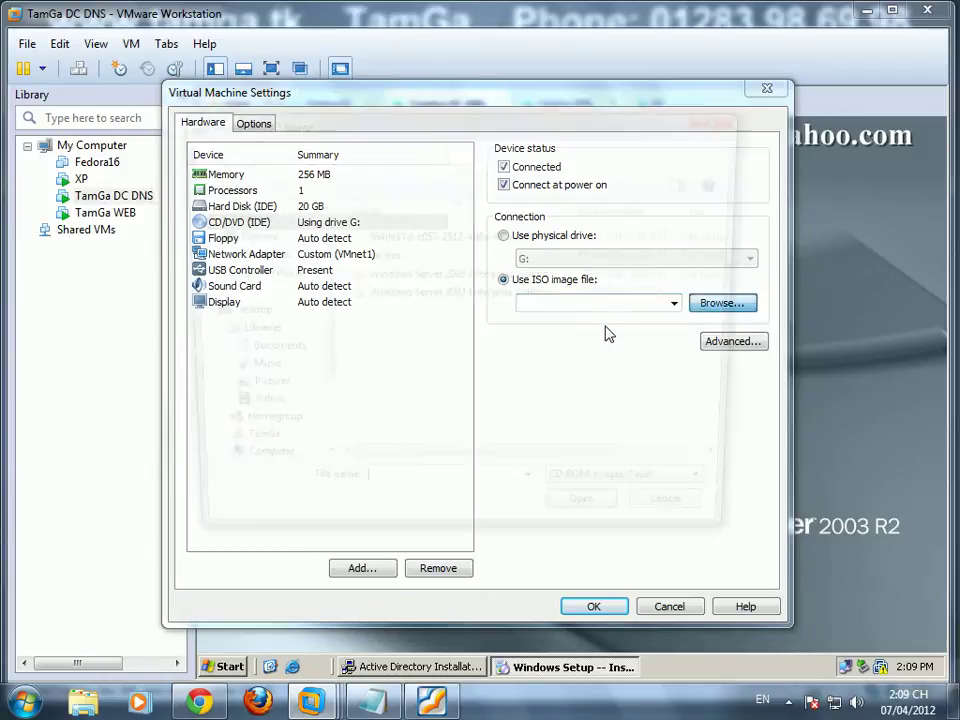
Step: Load the Windows Server 2003 2008 ISO from D:\Tam Ga Phan Mem\File ISO, apply, and confirm the disc prompt
left_click(258, 473)
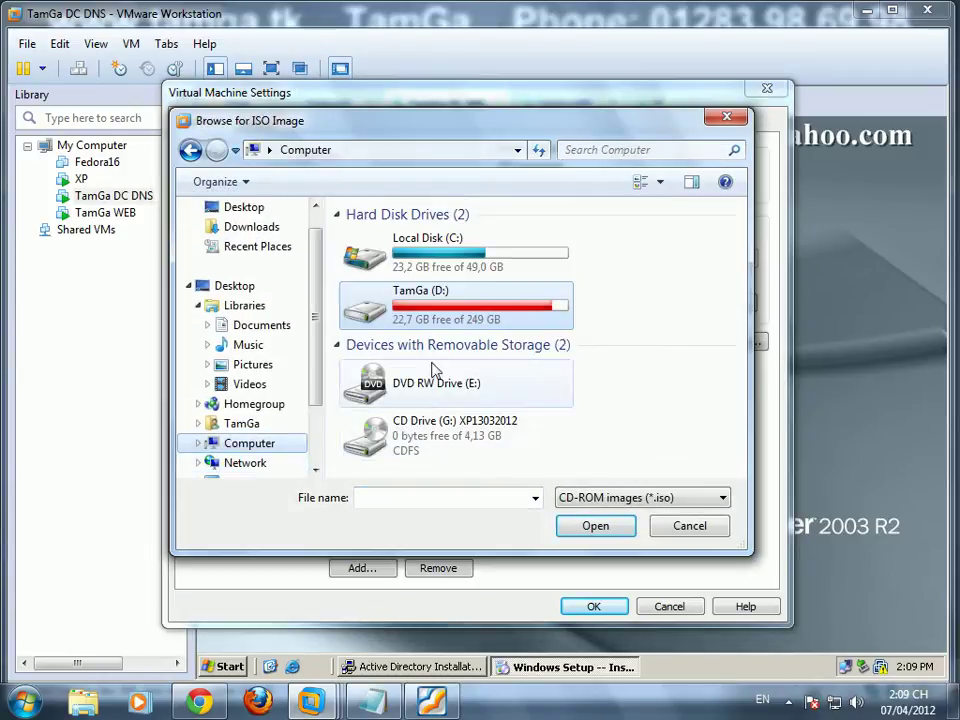
double_click(446, 328)
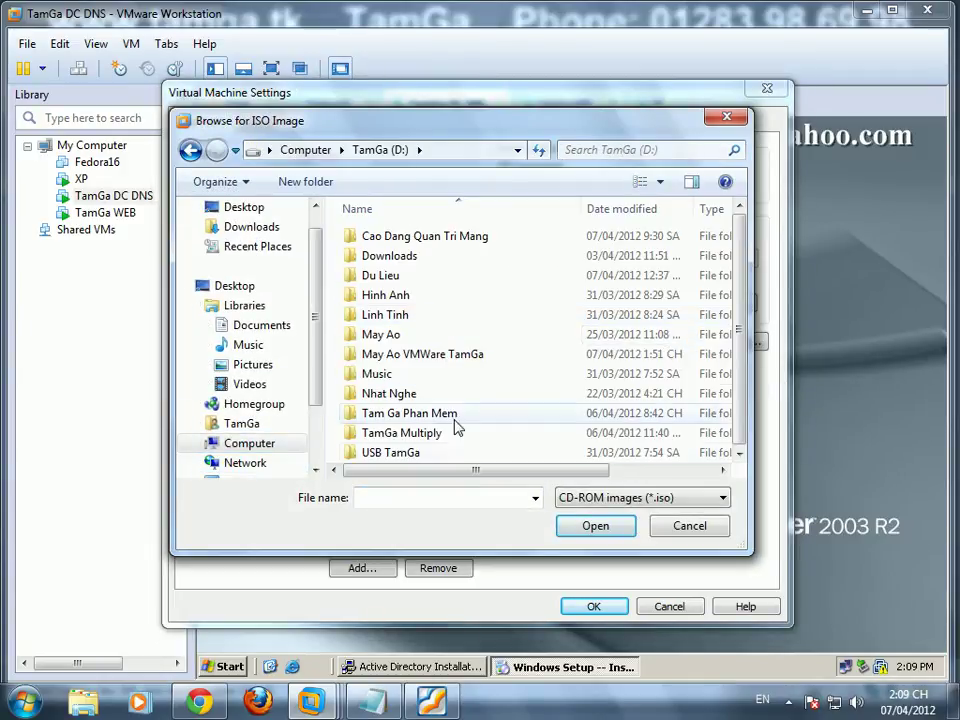
double_click(452, 413)
left_click_drag(744, 268, 744, 370)
double_click(388, 232)
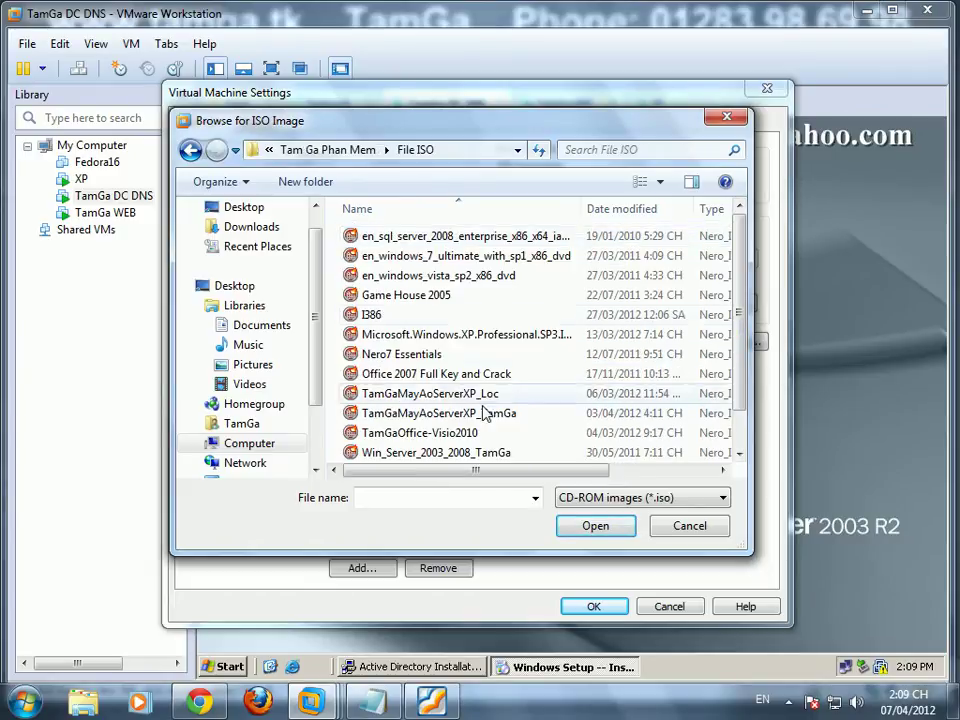
left_click(503, 451)
left_click(596, 526)
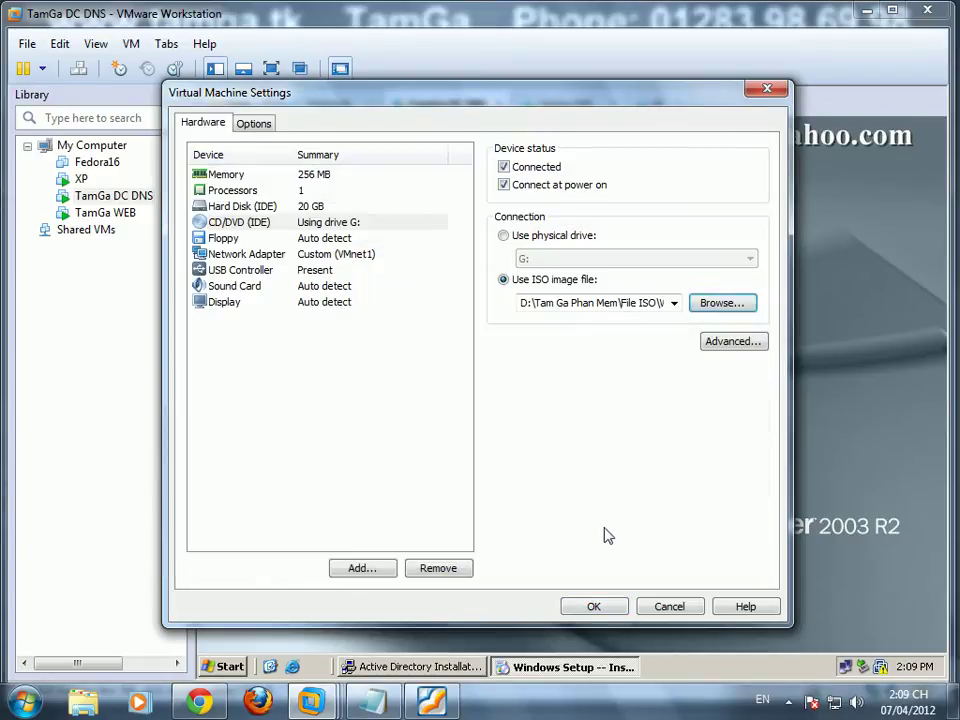
left_click(596, 607)
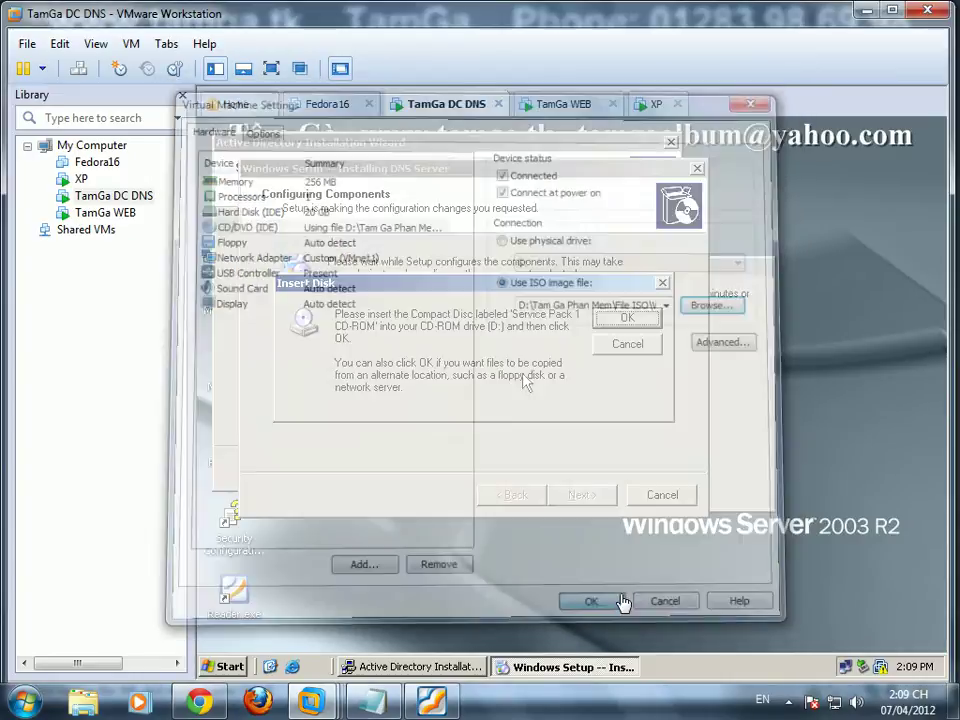
left_click(627, 318)
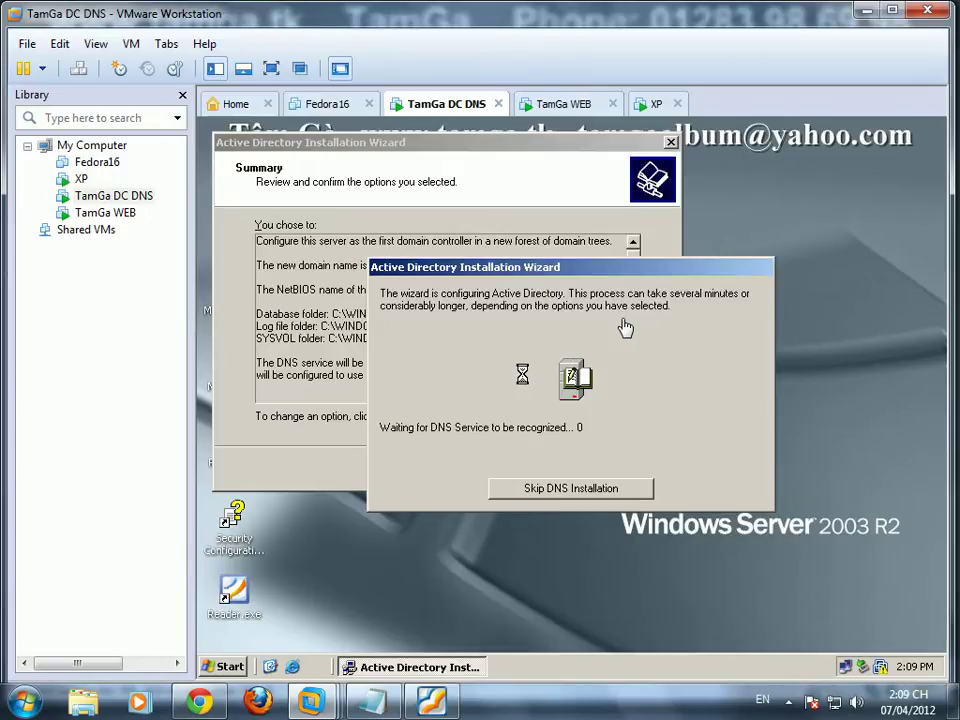
Step: On the XP machine, enable simple file sharing from the Site folder's sharing settings
left_click(657, 103)
right_click(308, 600)
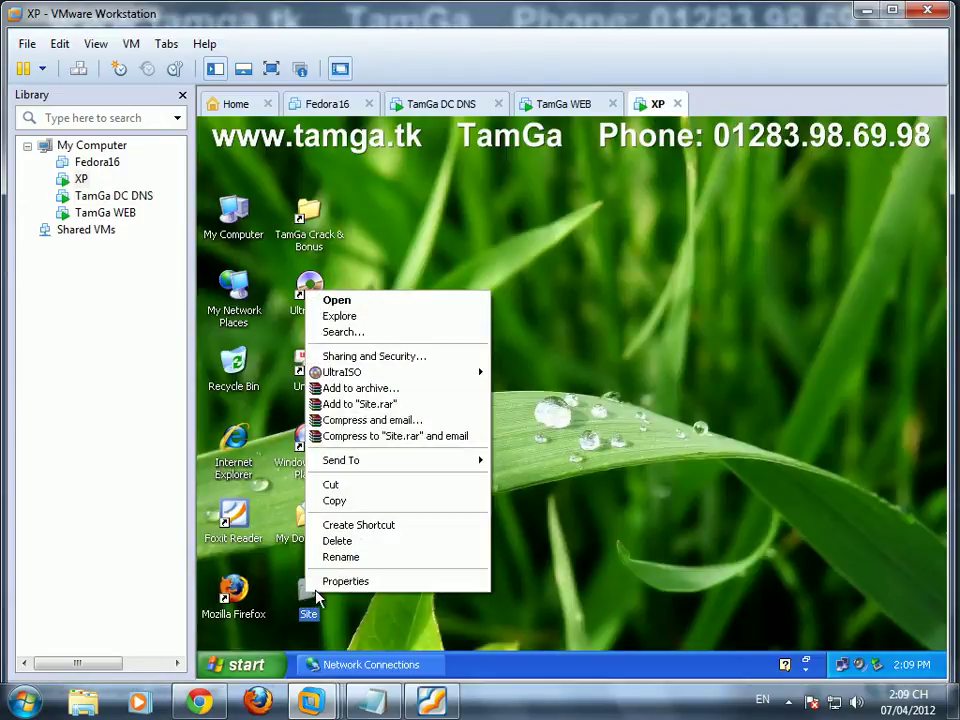
left_click(467, 357)
left_click(336, 397)
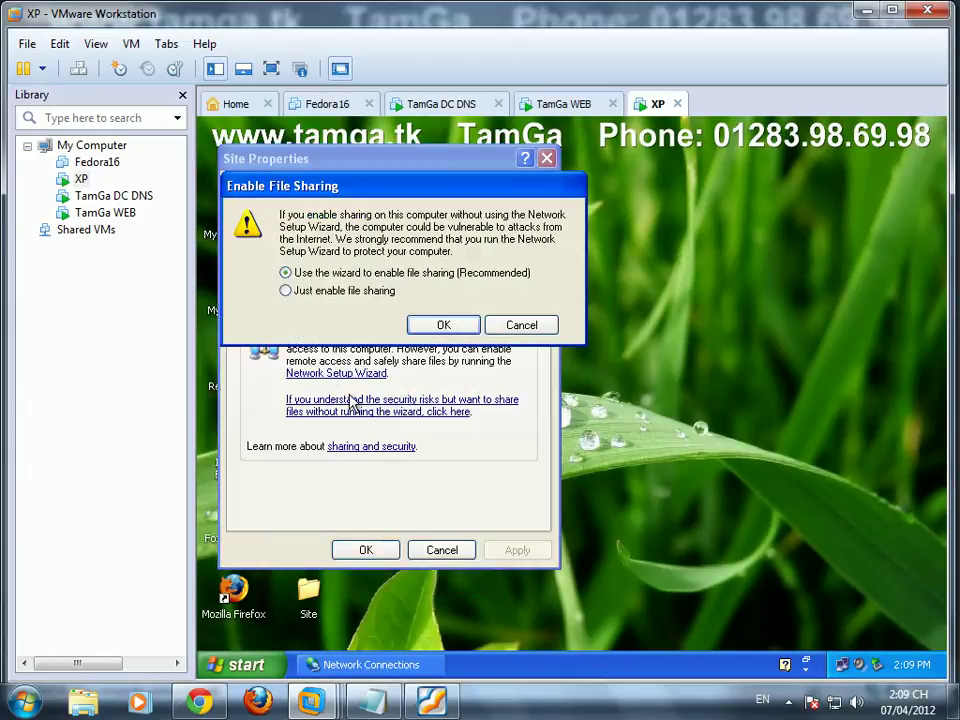
left_click(355, 290)
left_click(422, 326)
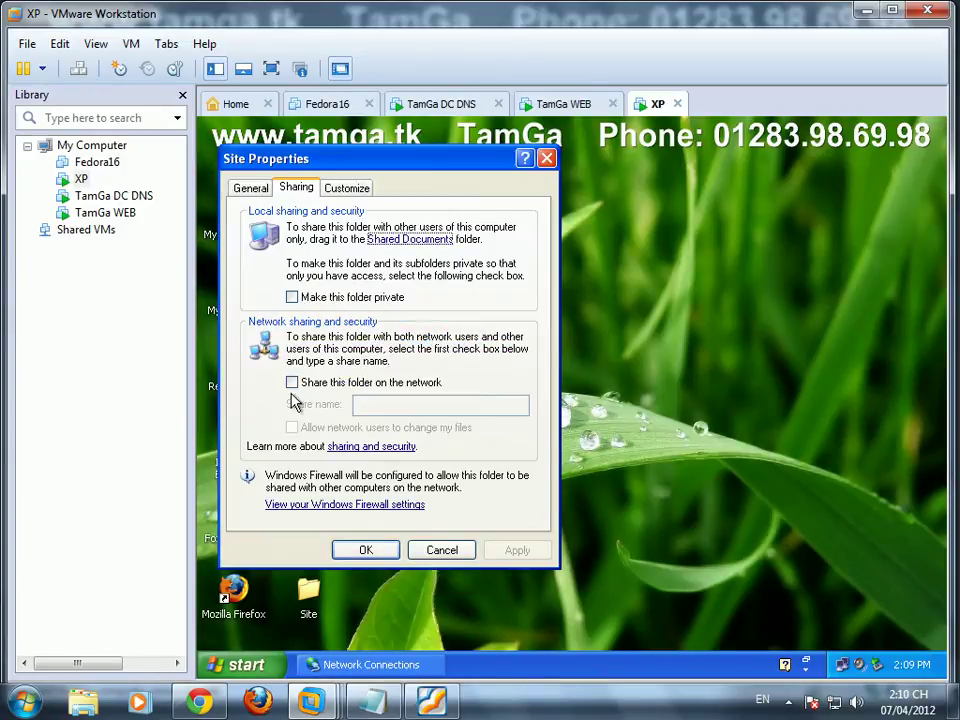
Step: Share the Site folder on the network and allow network users to change its files
left_click(292, 382)
left_click(292, 427)
left_click(366, 551)
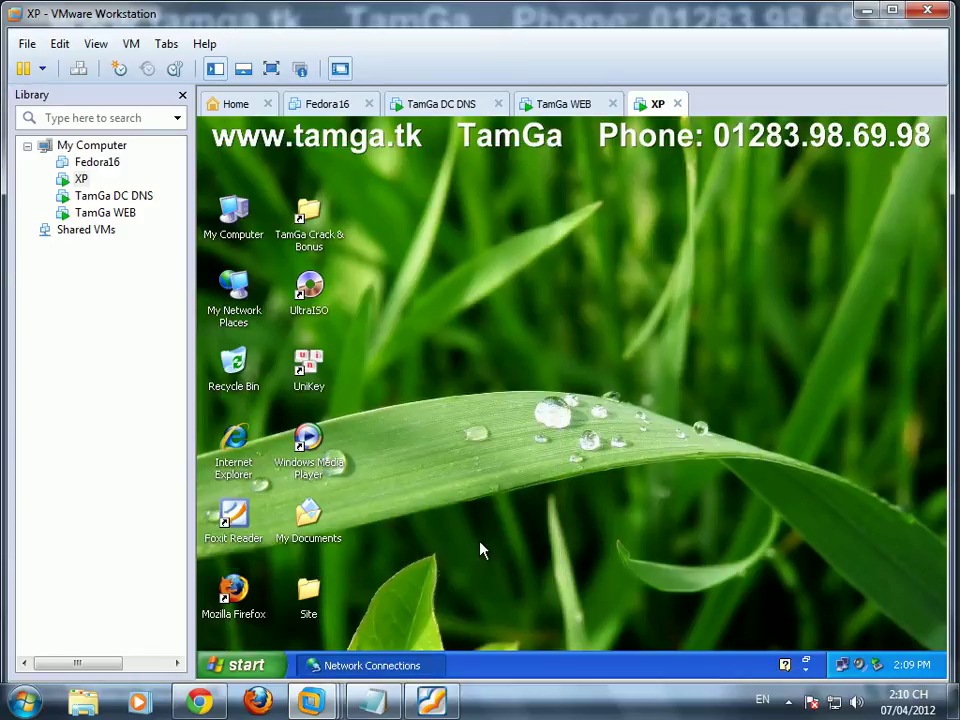
Step: Check TamGa DC DNS's progress, then return to the TamGa WEB desktop
left_click(570, 104)
left_click(455, 104)
left_click(560, 104)
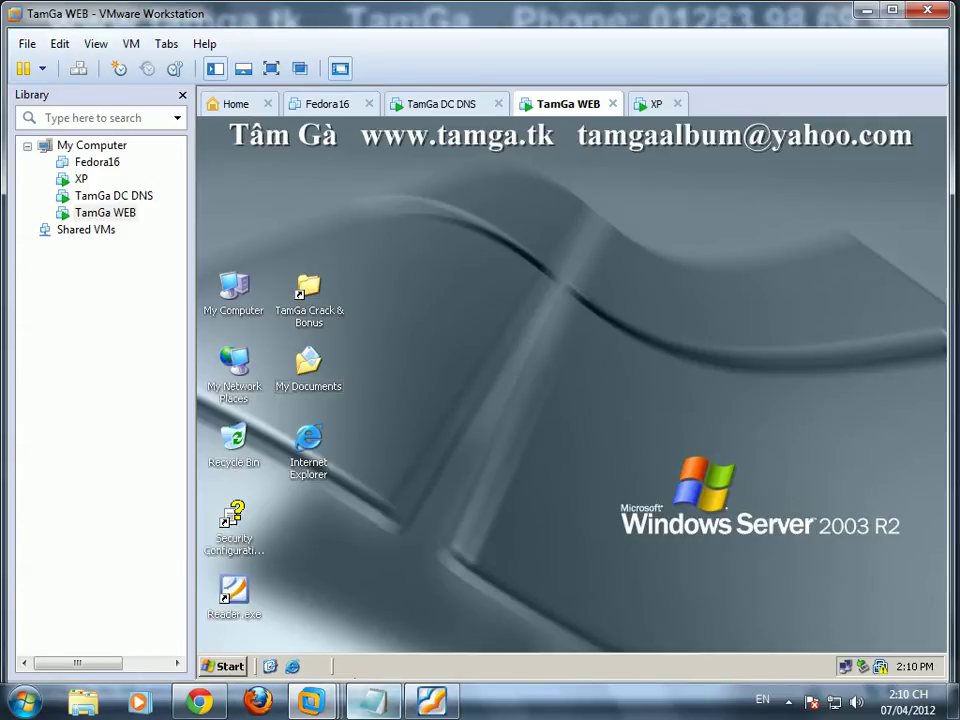
Step: Add 'Bước 3 : các bạn chuẩn bị file index.html' to Notepad, noting the file is pre-made
left_click(372, 700)
key("Return")
type("Bước 3 : các bạn ")
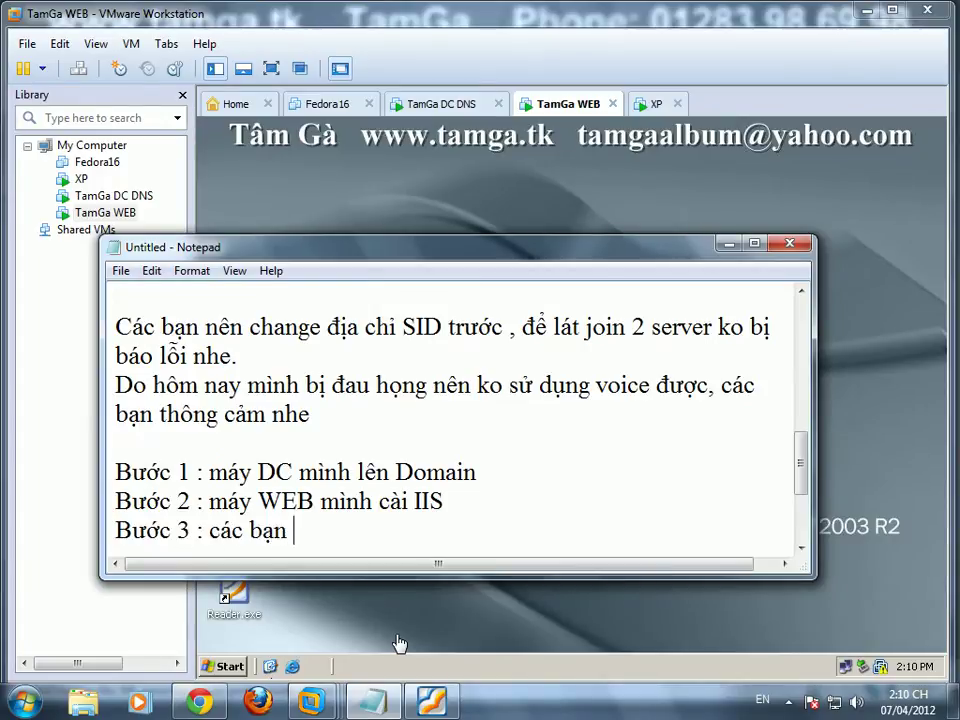
type("chuẩn bị file index.html")
key("Return")
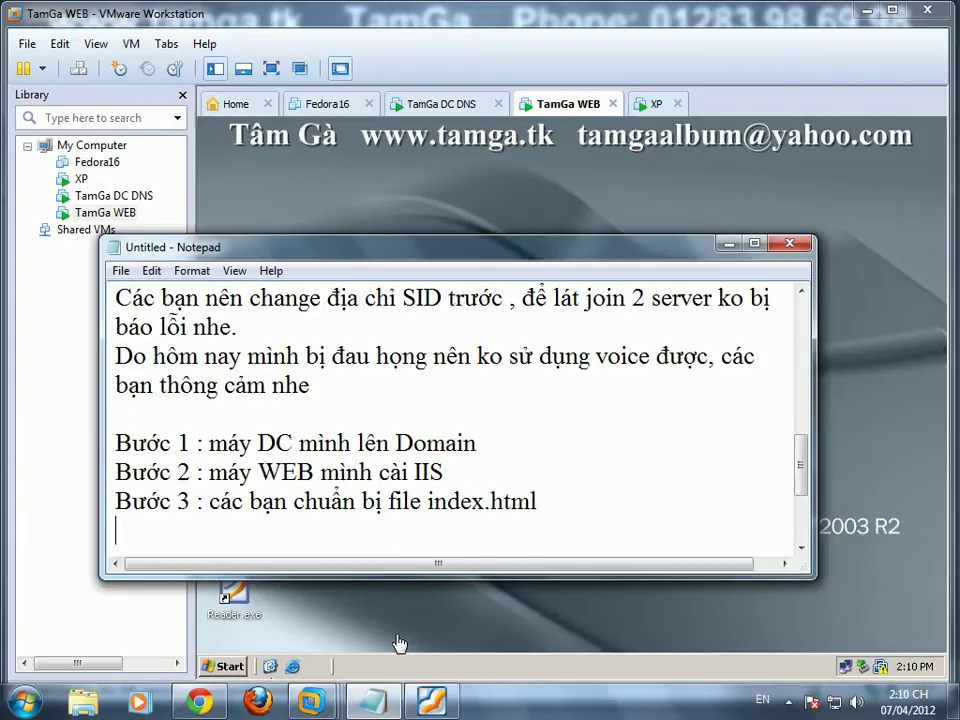
type("DO  bươc này , mình đã c")
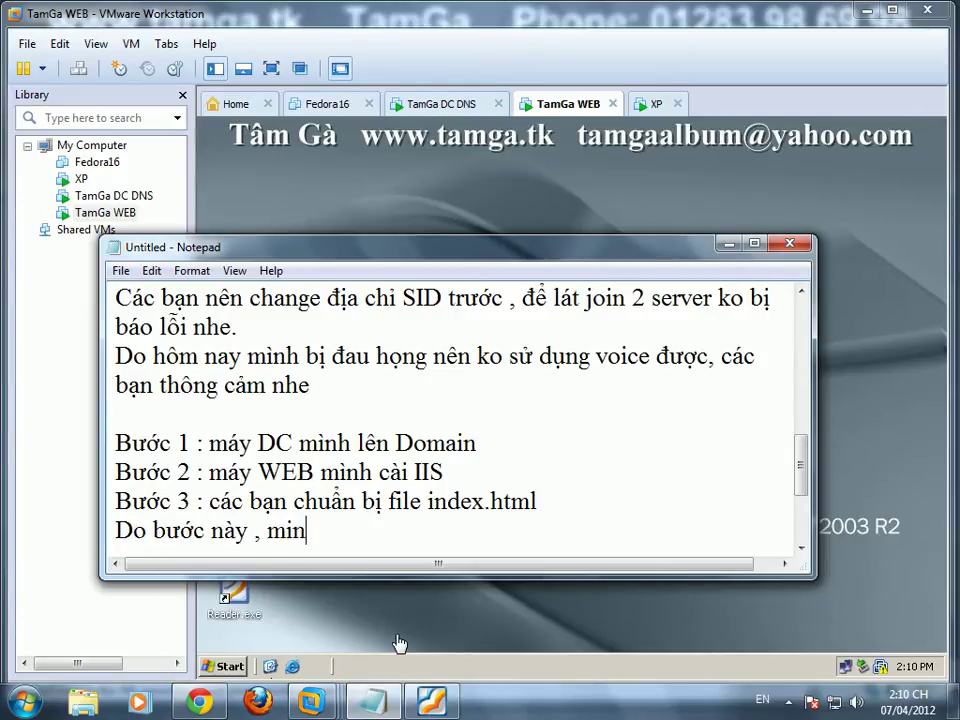
type("huẩn bị rồi , nên ")
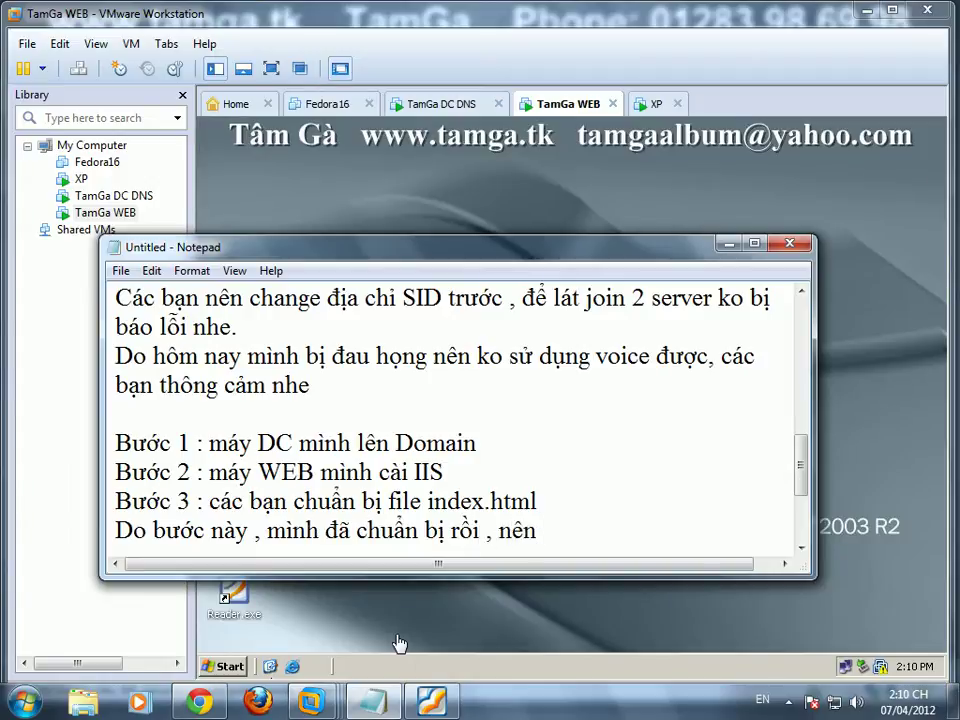
type("chỉ cần ađd ")
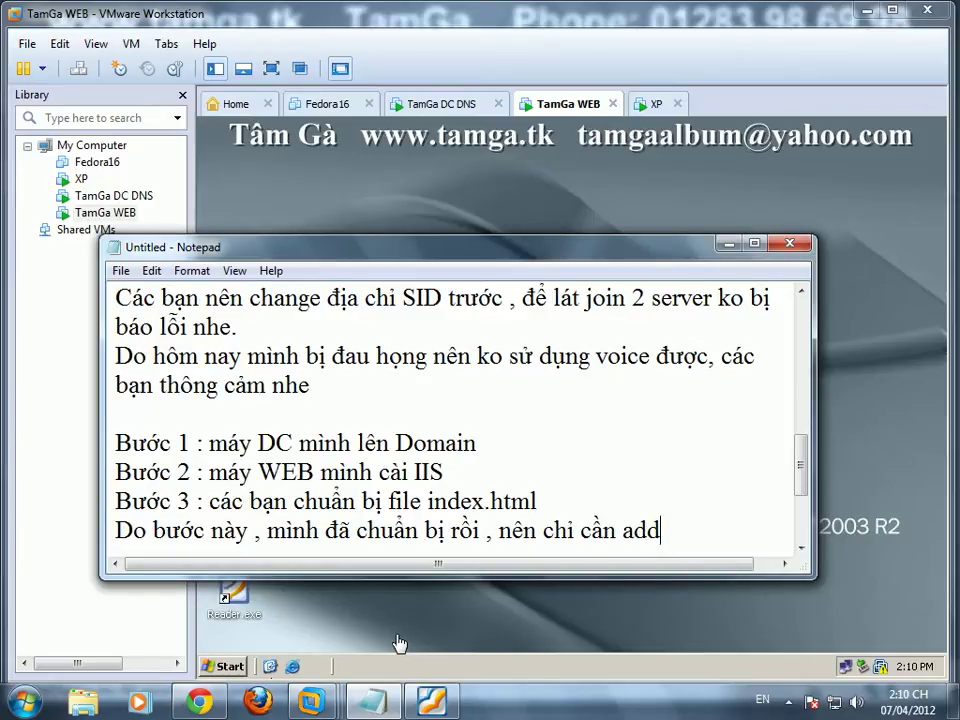
type("vào cho c")
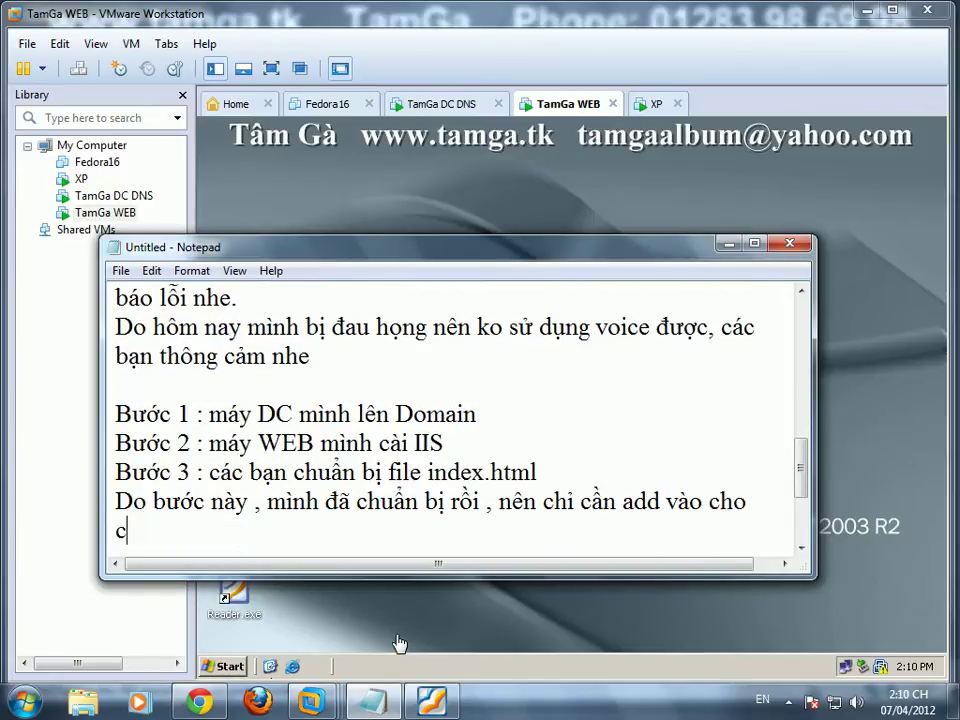
type("ác bạn dễ hình dung thôi")
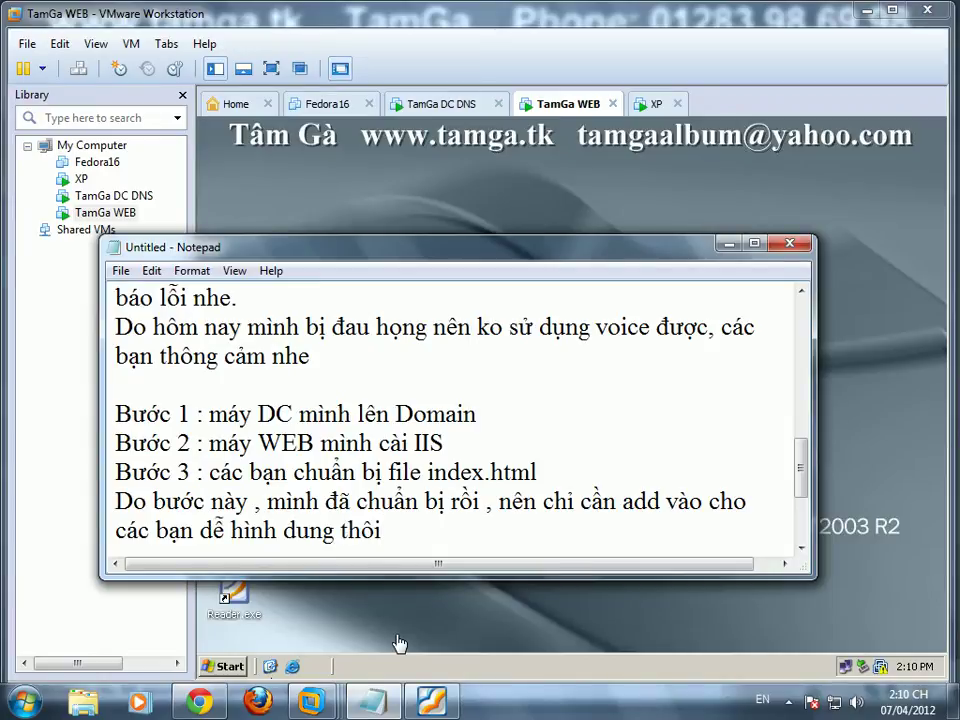
type(". Nếu bạn chưa có thì ")
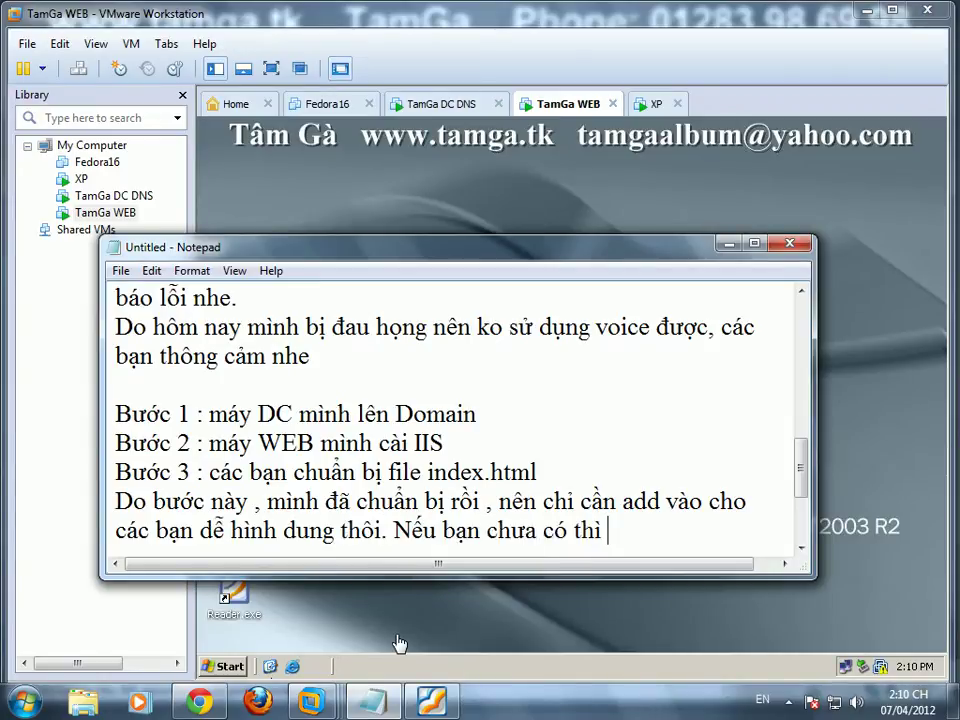
type("tao từ tư cũng được")
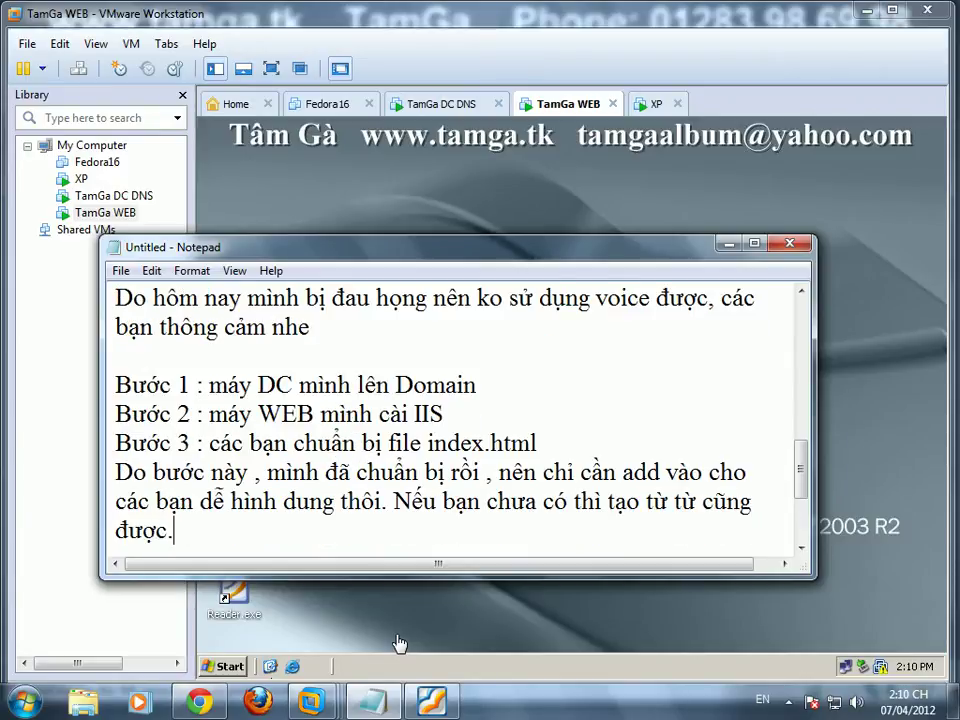
type(".")
key("Return")
key("Return")
Step: Finish the Active Directory installation on the DC and postpone the restart
left_click(440, 103)
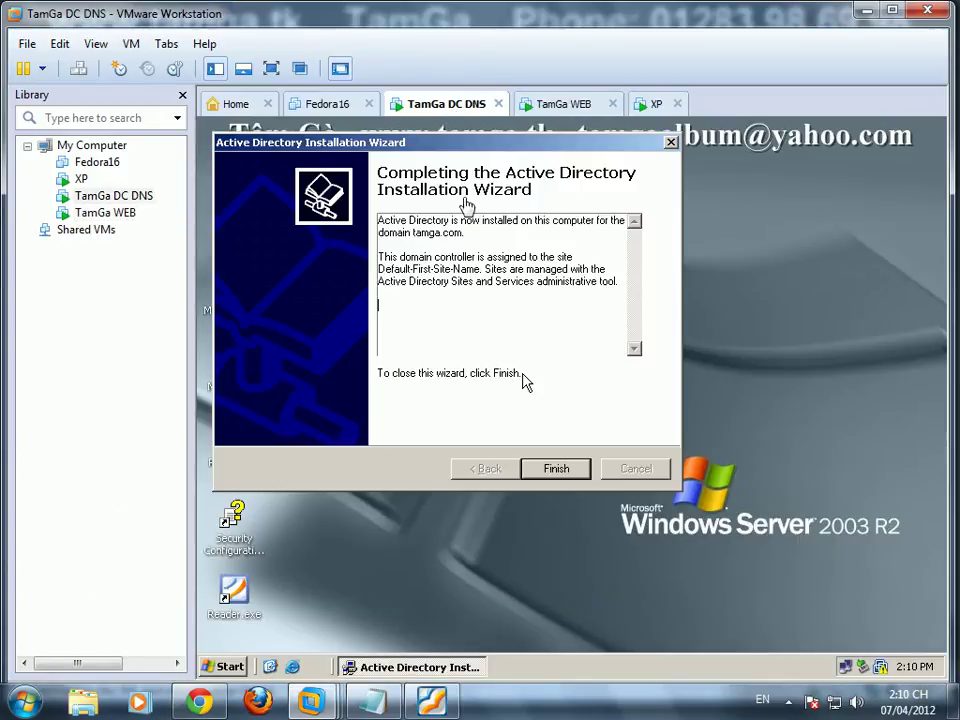
left_click(564, 468)
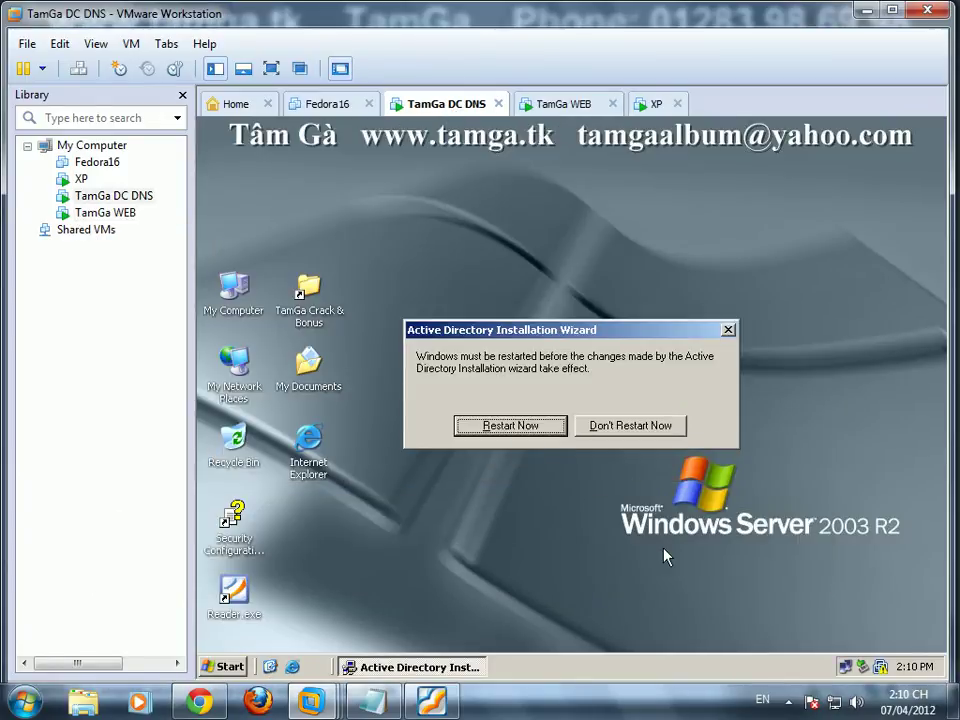
left_click(632, 428)
Step: Change the DC's preferred DNS server from 127.0.0.1 to 192.168.1.10
right_click(849, 670)
left_click(738, 596)
left_click(457, 540)
left_click(456, 414)
left_click(576, 448)
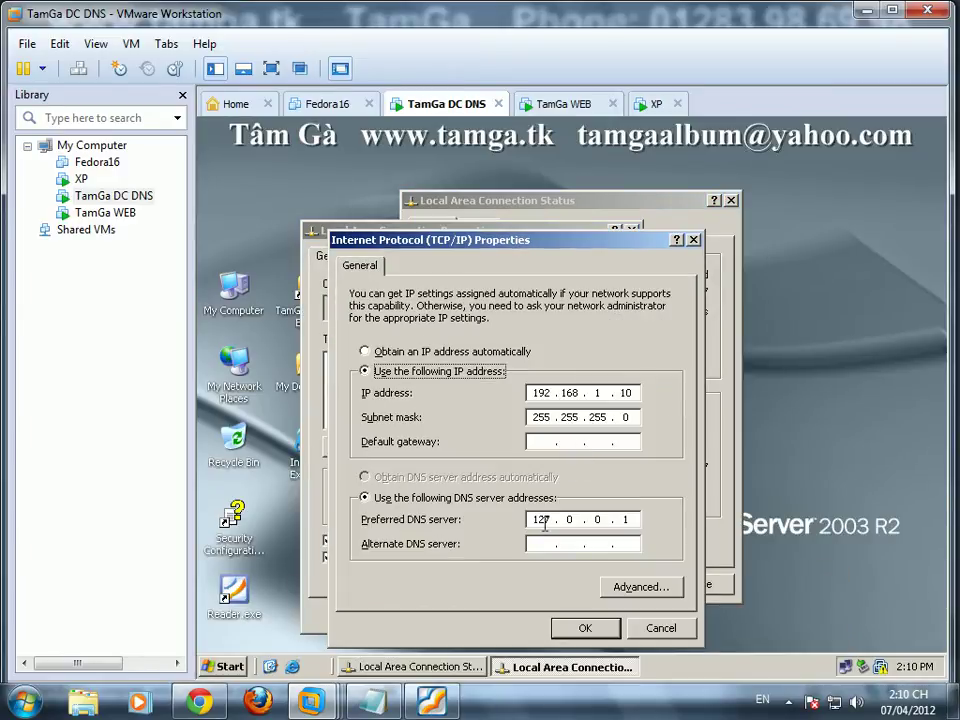
left_click(637, 519)
key("BackSpace")
key("BackSpace")
key("BackSpace")
key("BackSpace")
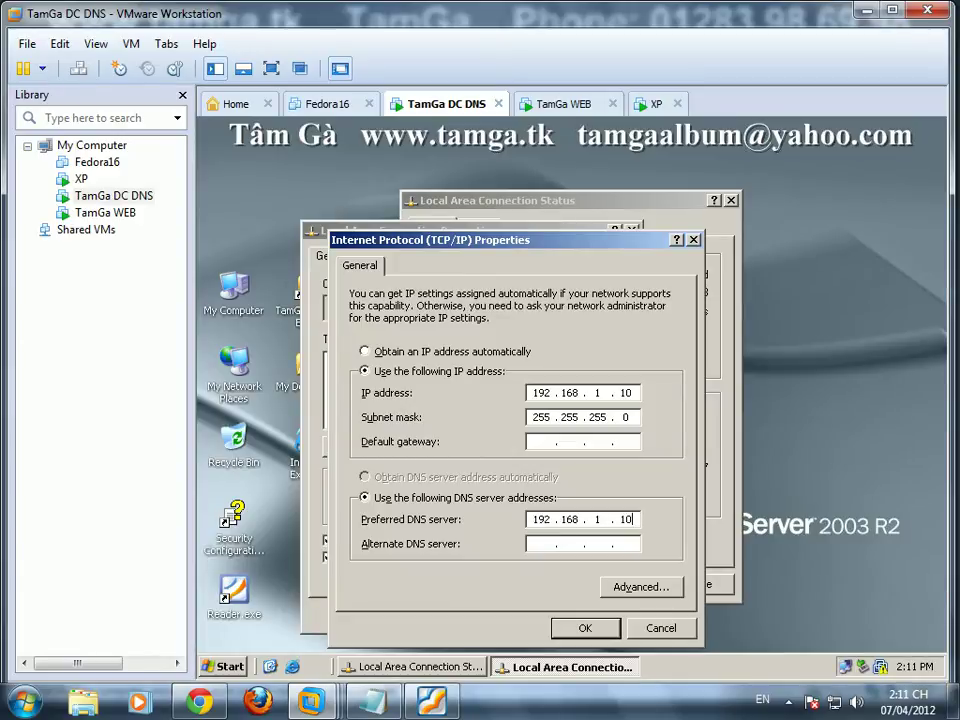
left_click(604, 632)
left_click(536, 615)
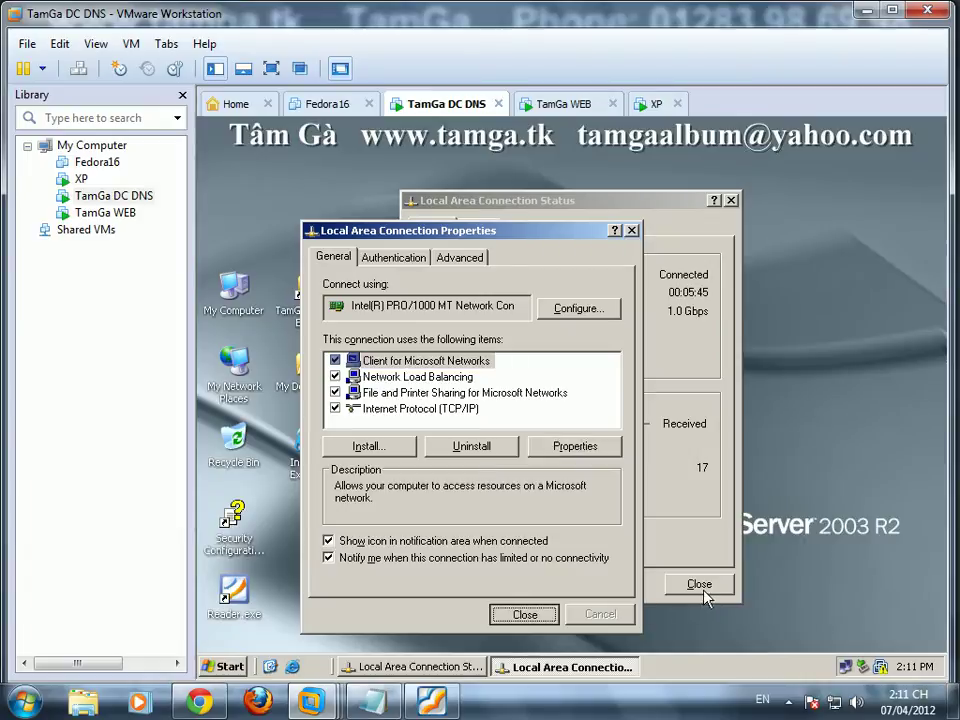
Step: Restart the domain controller, then bring up the TamGa WEB machine
left_click(223, 666)
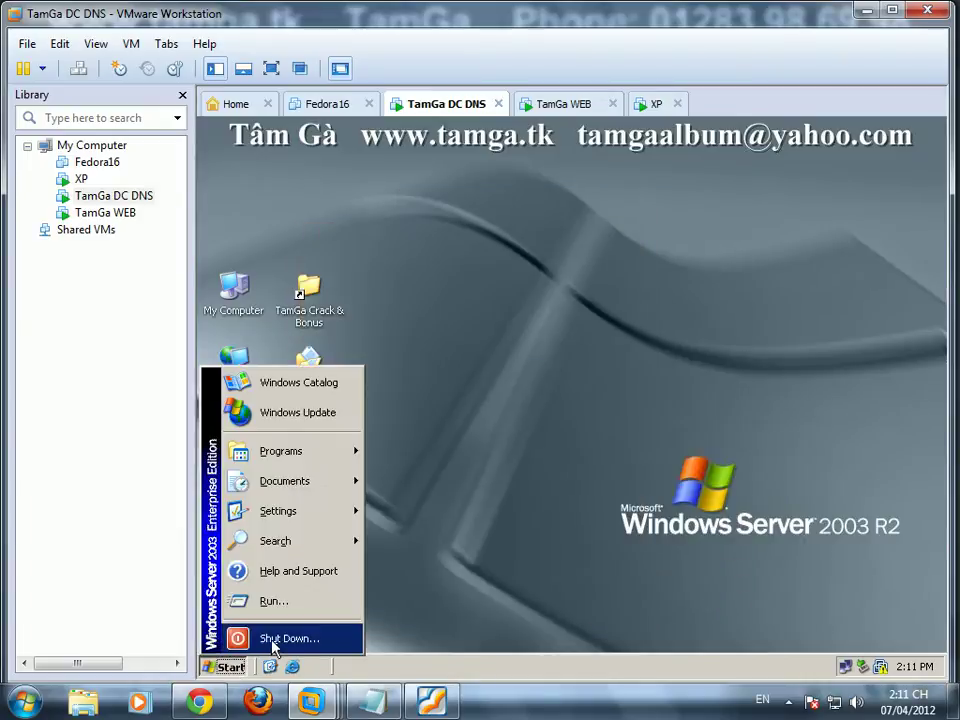
left_click(262, 637)
left_click(549, 358)
left_click(540, 375)
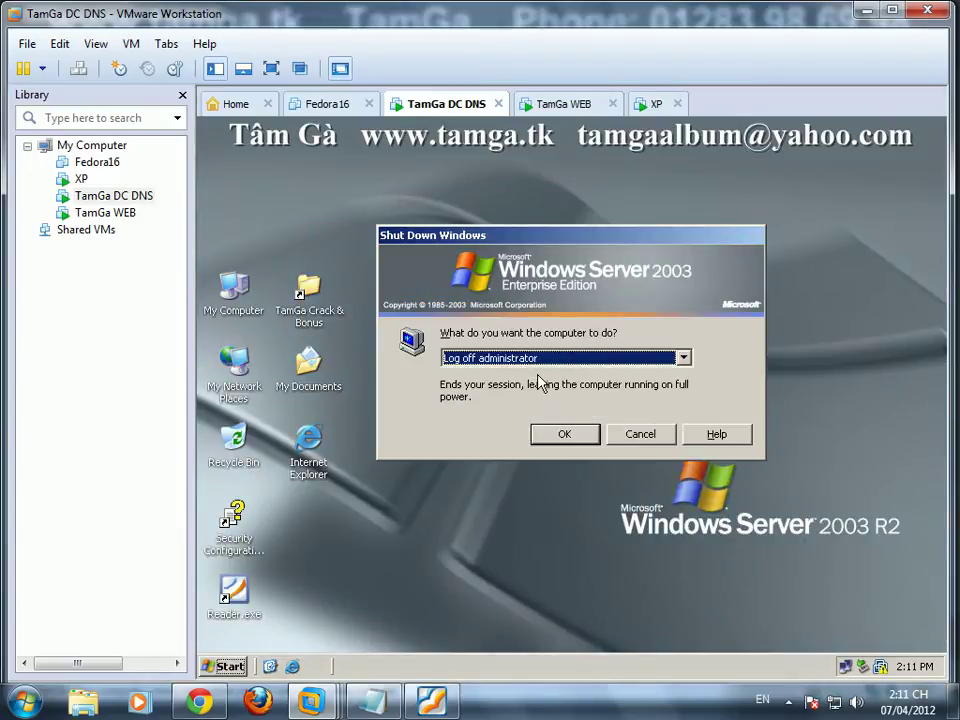
left_click(540, 362)
left_click(512, 400)
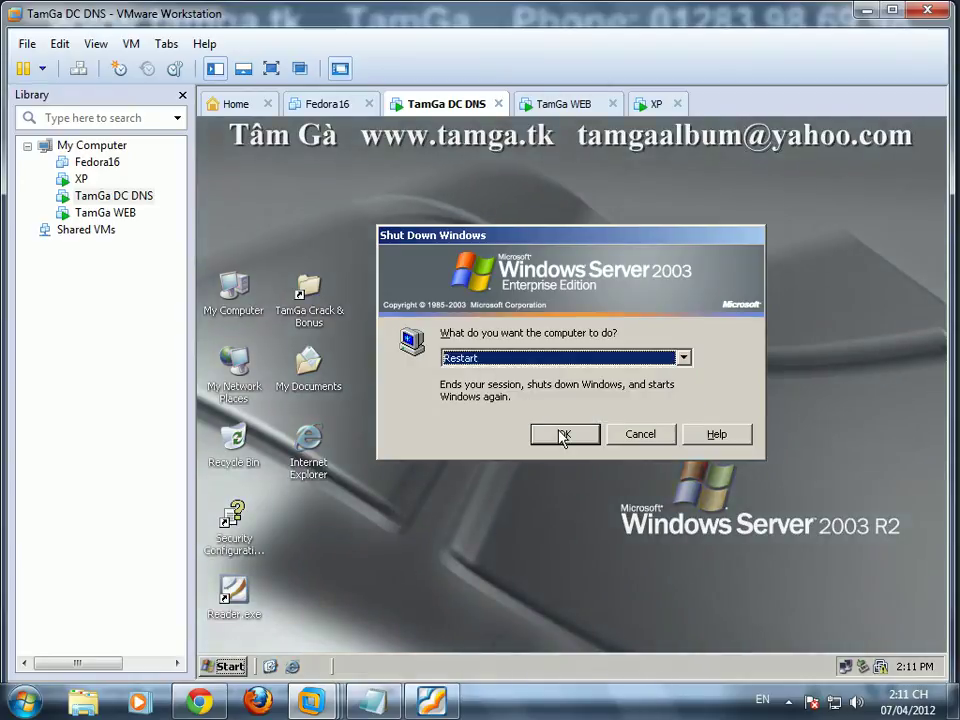
left_click(563, 435)
left_click(572, 104)
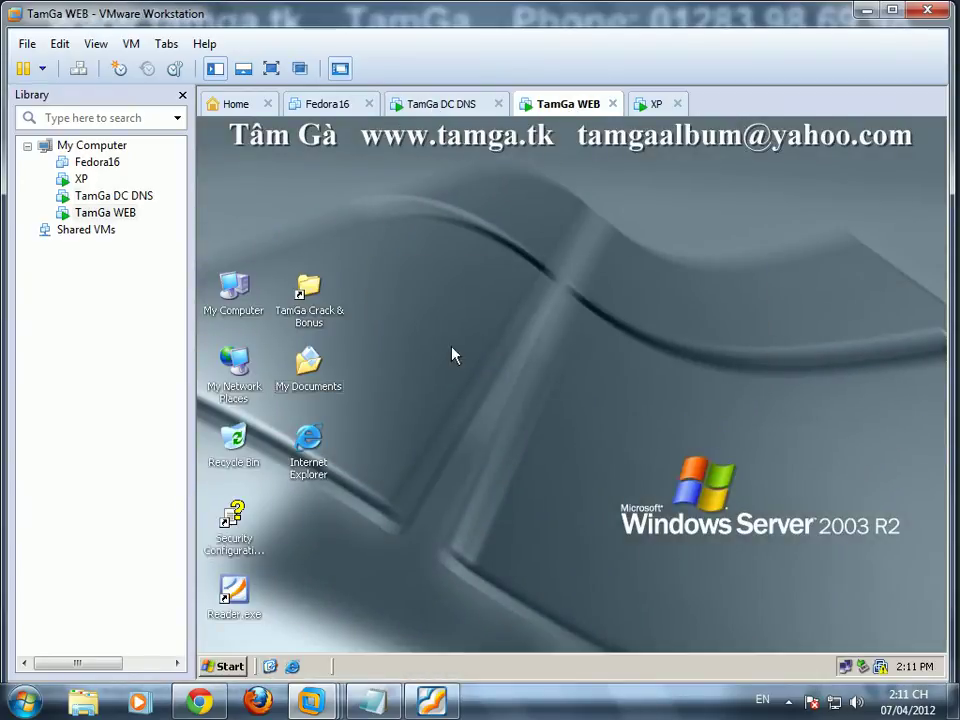
Step: Check the lab instructions, then open the \\192.168.1.30 network share from Run on WEB
left_click(432, 700)
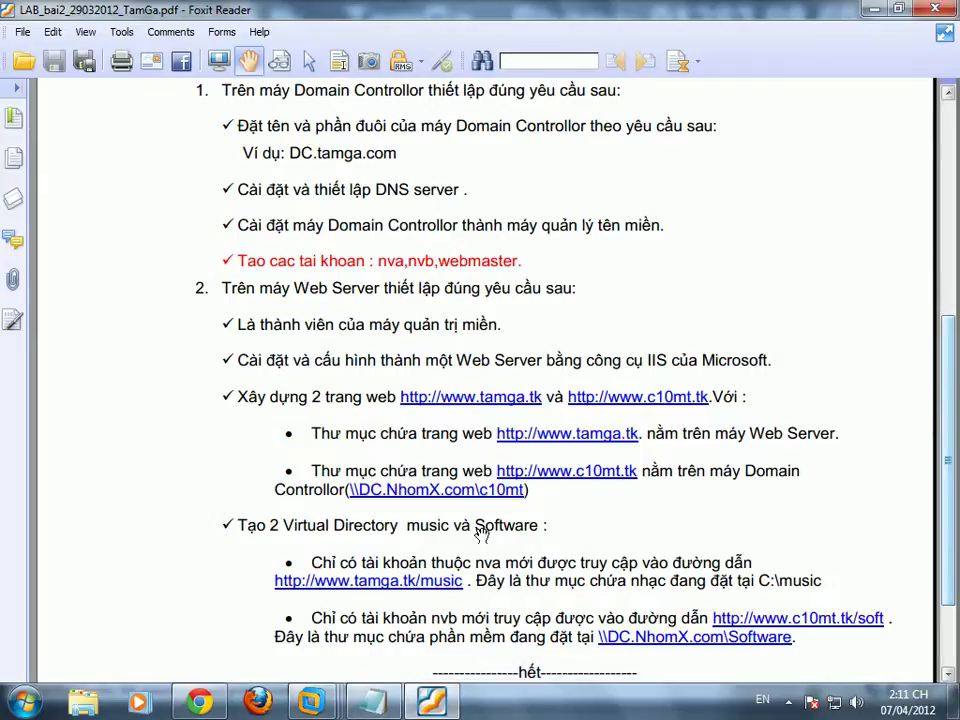
key("alt+Tab")
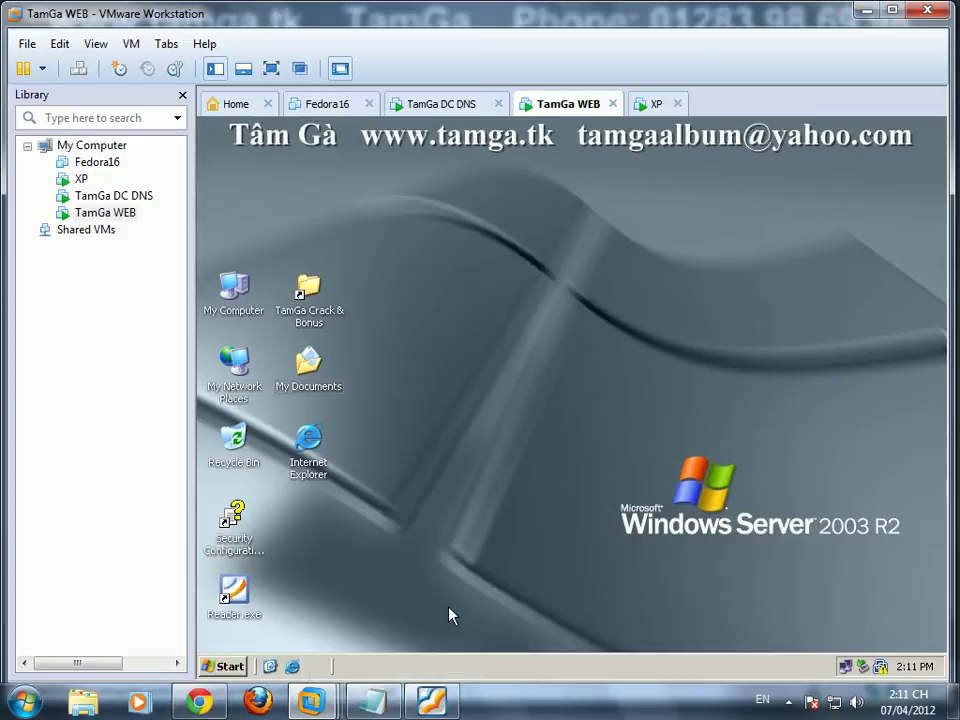
left_click(222, 666)
left_click(278, 600)
type("\\\\192.168.1.")
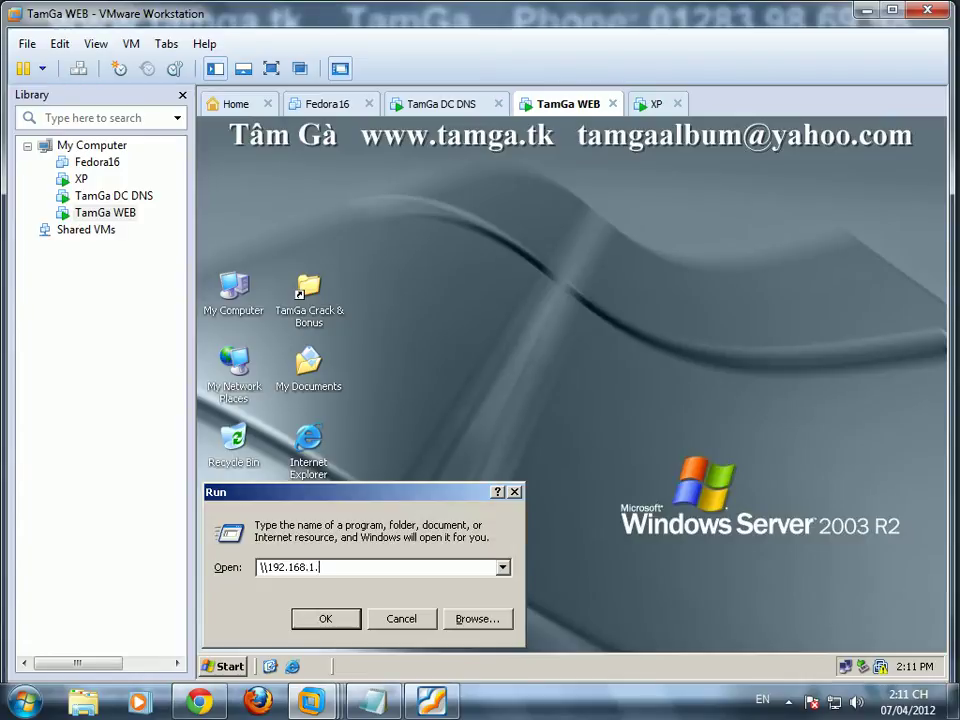
key("Return")
Step: Open the Site folder, select tamga.htm and tamga_files, and minimize the window
double_click(219, 230)
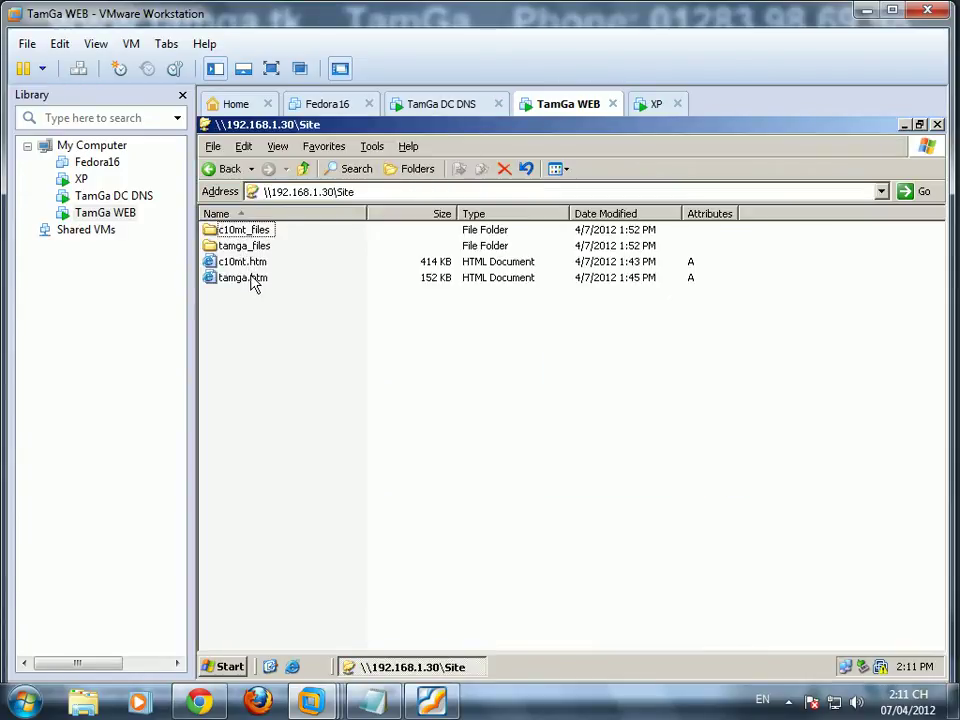
left_click(253, 281)
left_click(254, 248, "ctrl")
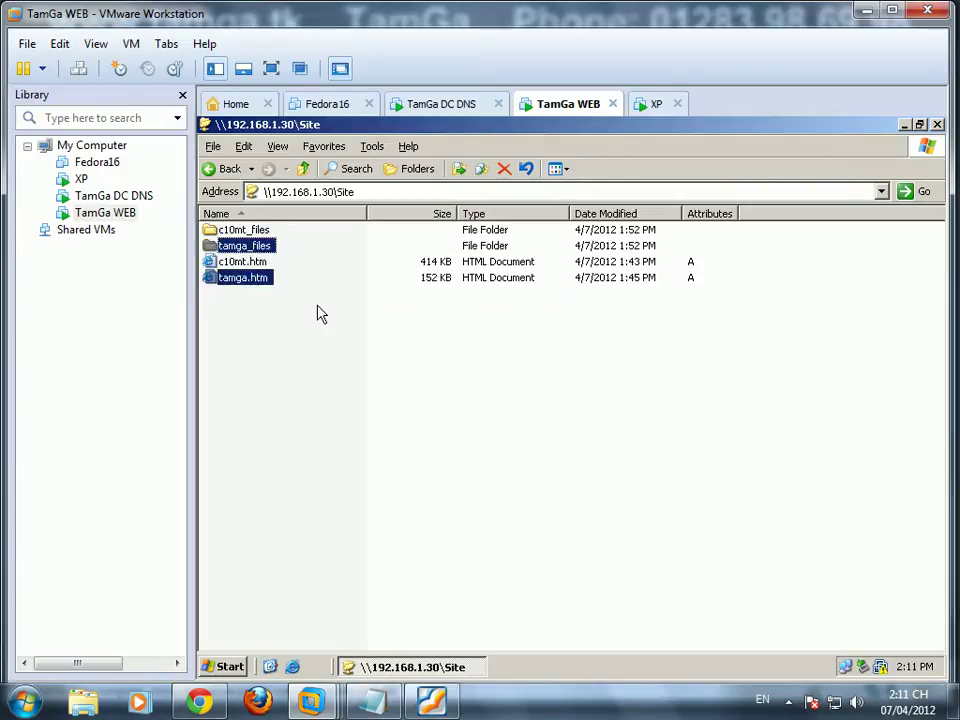
left_click(903, 125)
key("alt+Tab")
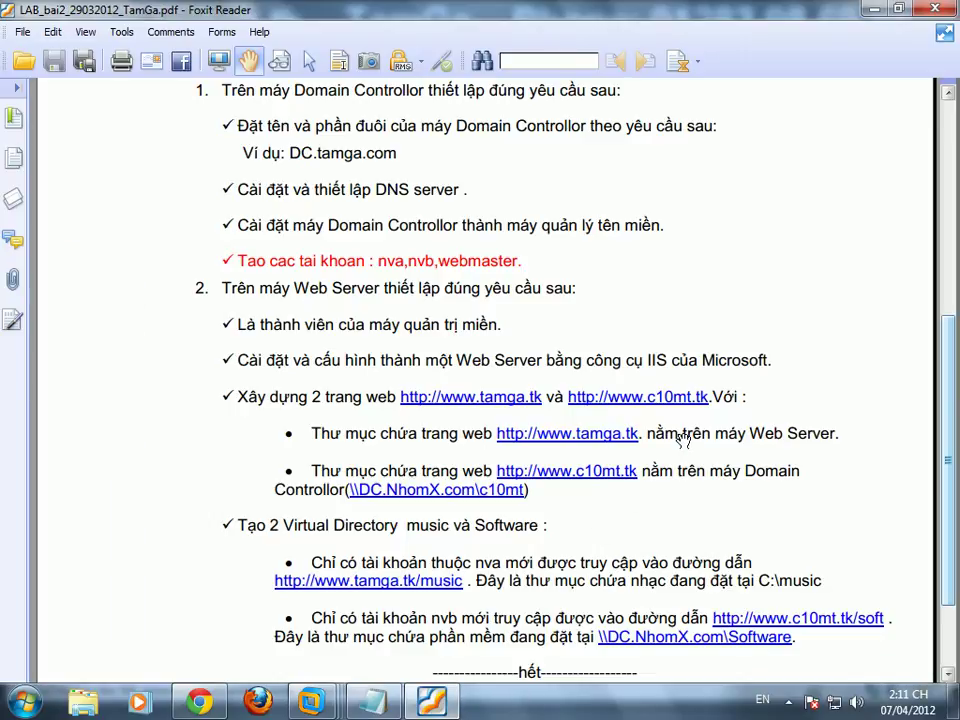
left_click(873, 9)
Step: Create a C:\web folder on WEB and paste the tamga site files into it
double_click(236, 298)
left_click(560, 317)
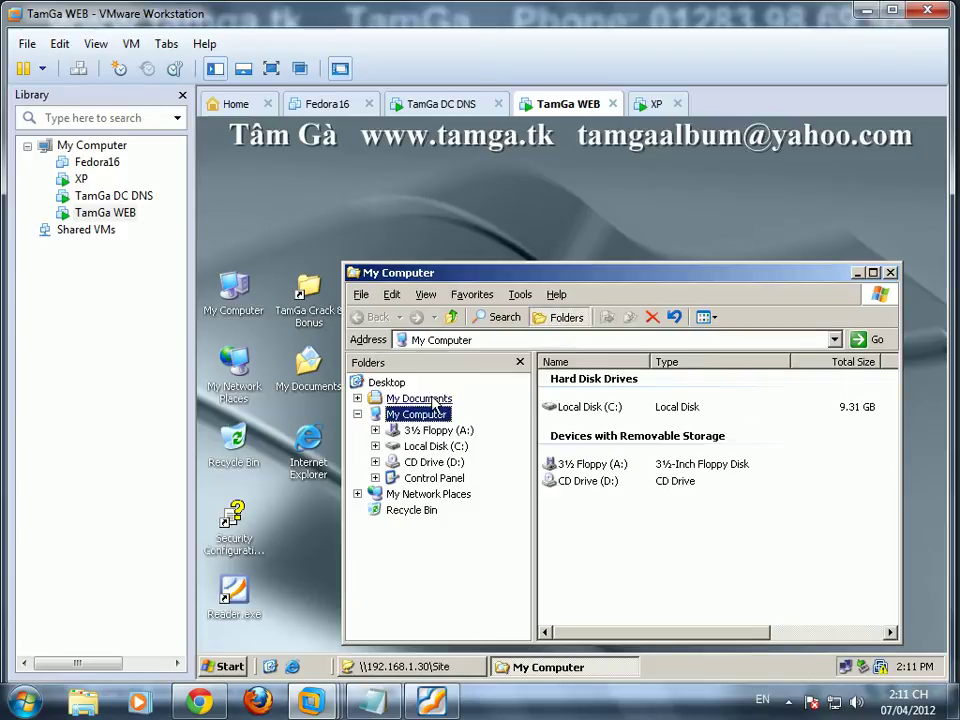
left_click(430, 446)
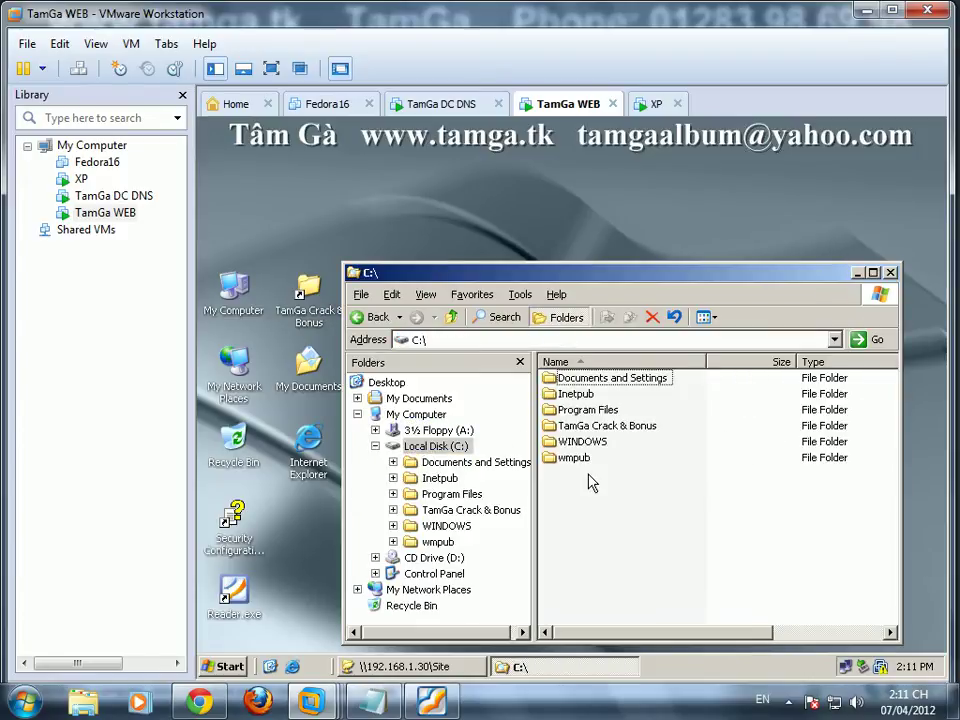
right_click(590, 482)
mouse_move(680, 603)
left_click(740, 483)
type("ww")
type("b")
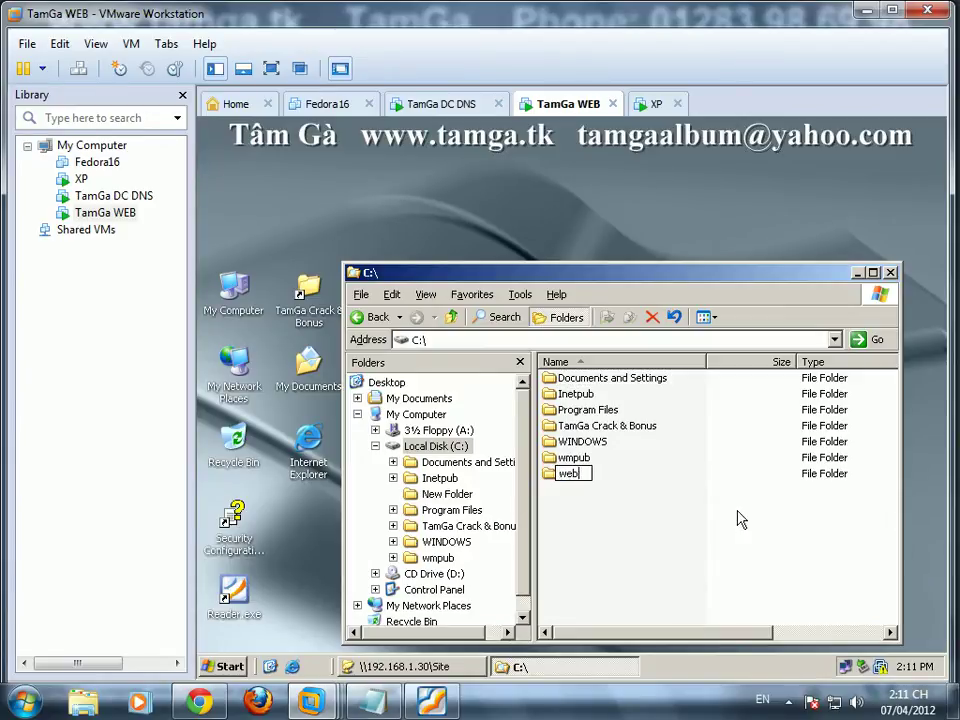
key("Return")
key("Return")
key("ctrl+v")
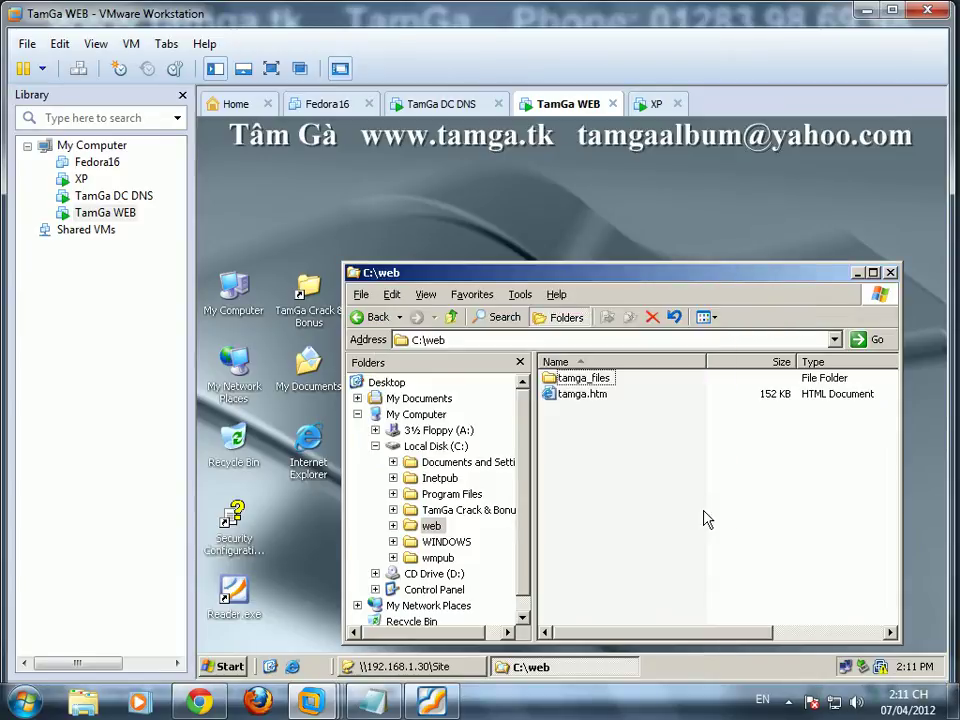
Step: Copy c10mt.htm and c10mt_files into C:\web, close Site, and return to the DC
left_click(449, 668)
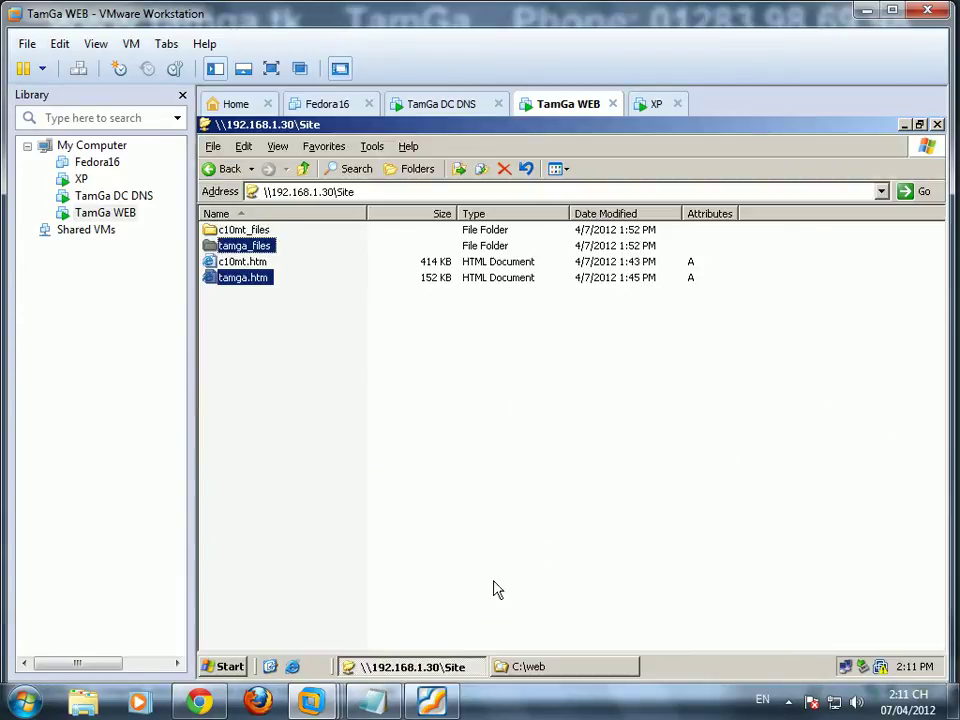
left_click(243, 261)
left_click(251, 234, "ctrl")
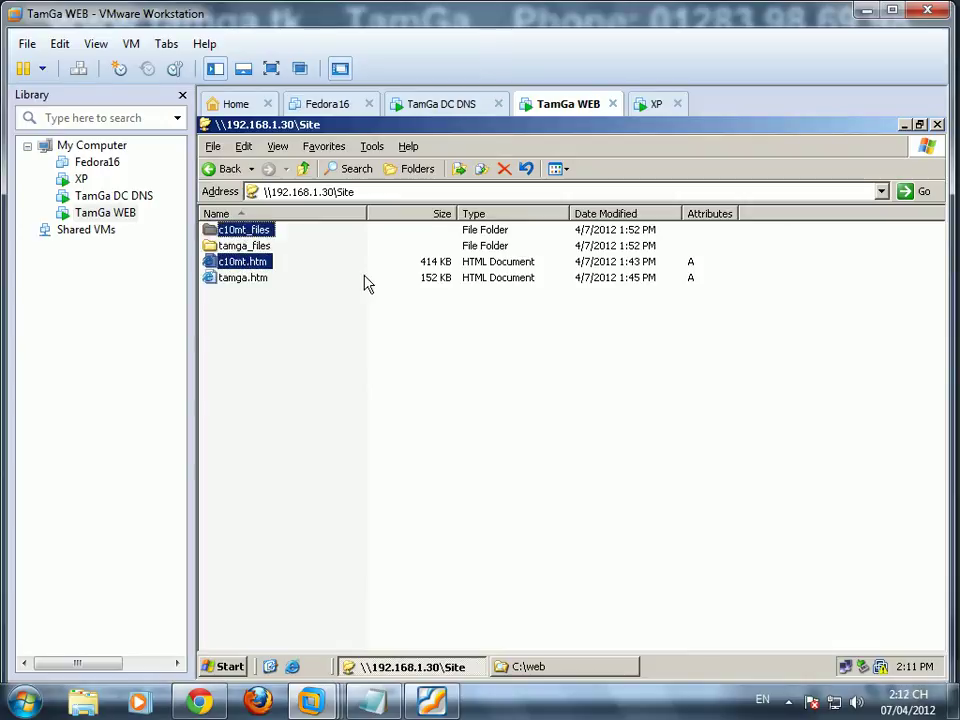
left_click(589, 668)
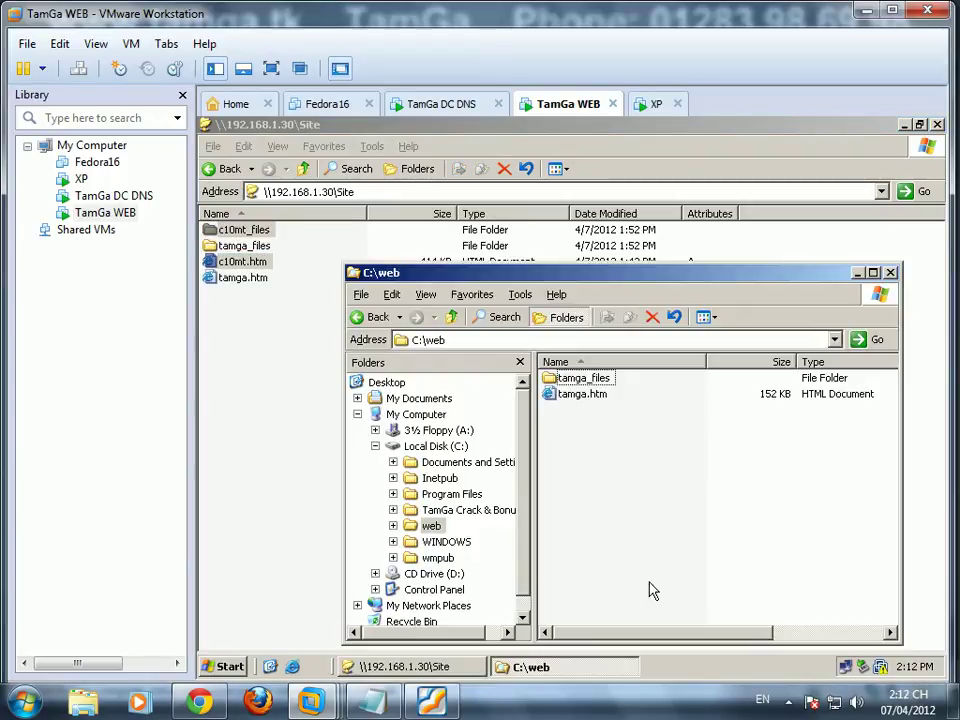
key("ctrl+v")
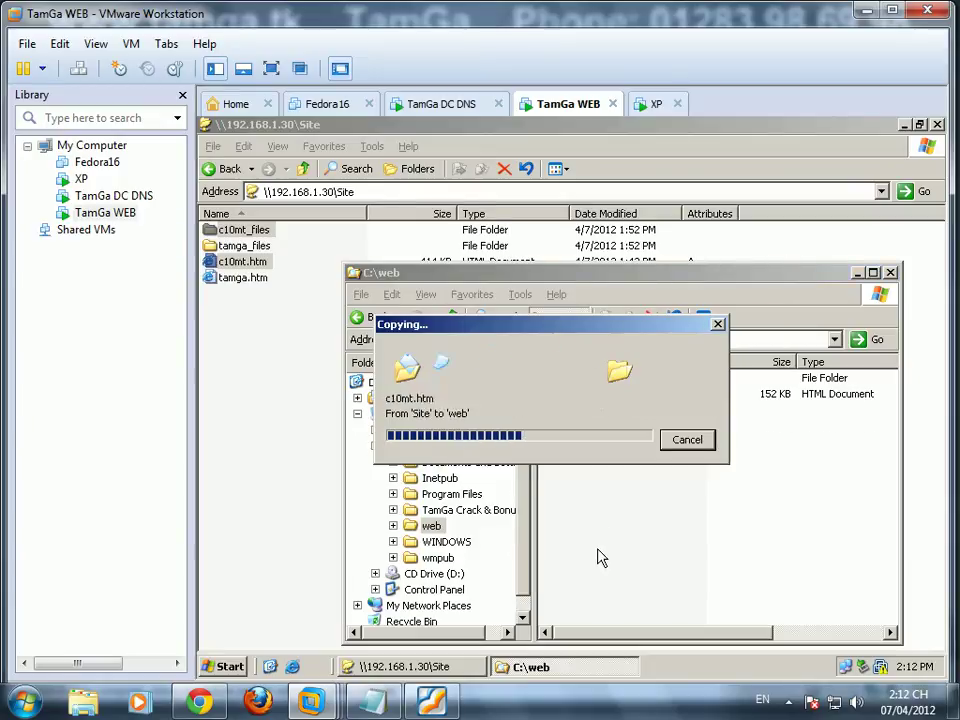
left_click(937, 124)
left_click(422, 102)
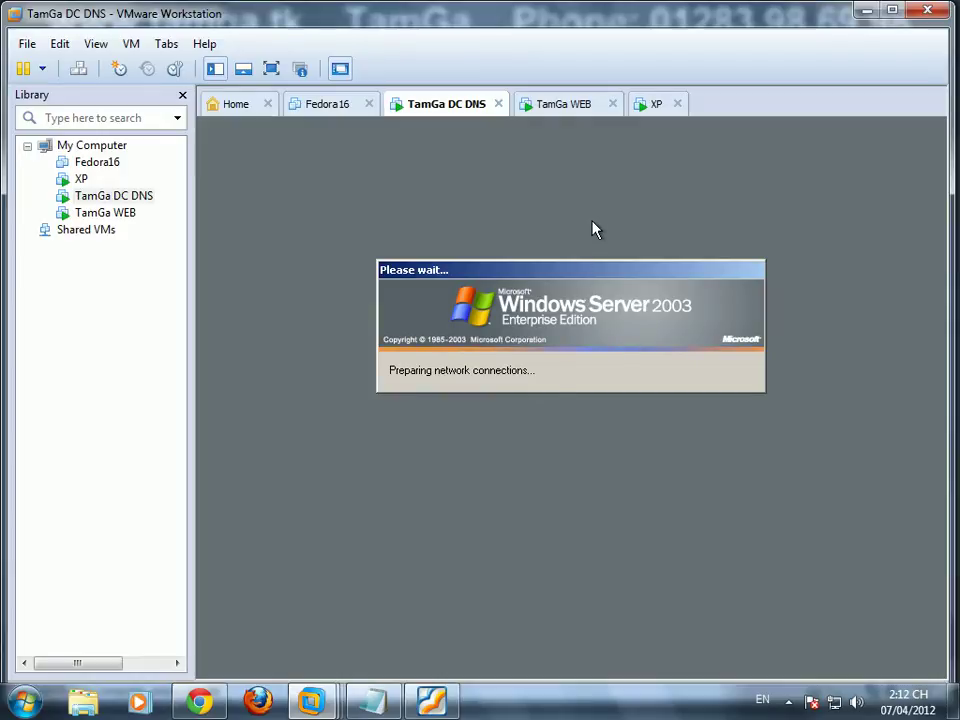
Step: Add a Notepad tip to work slowly and surely rather than rush into mistakes
left_click(392, 705)
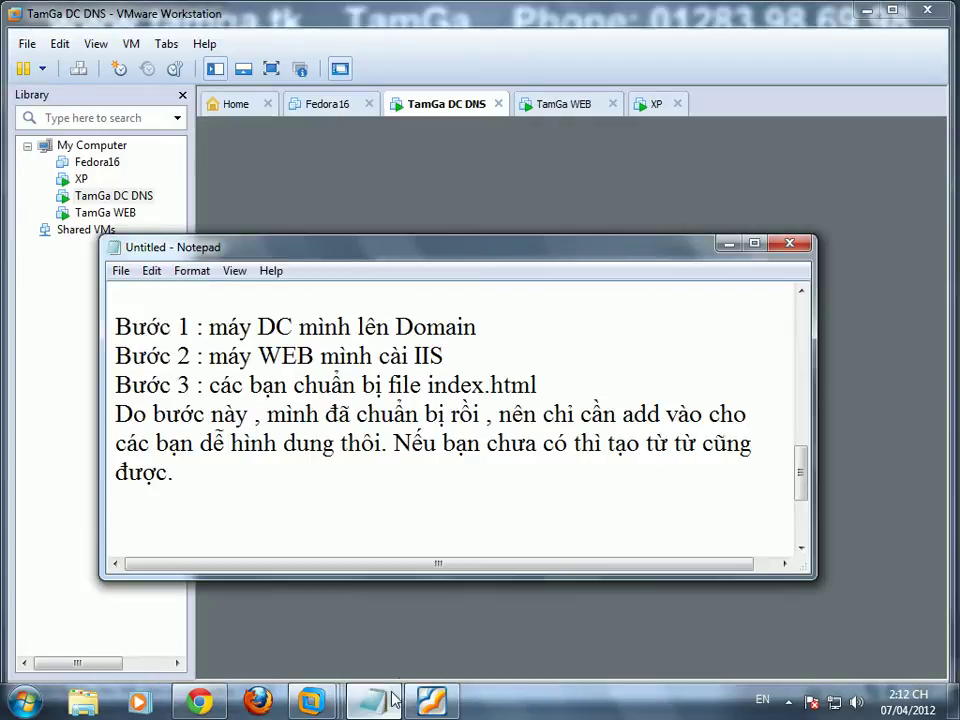
type("Các ban cứ làm t")
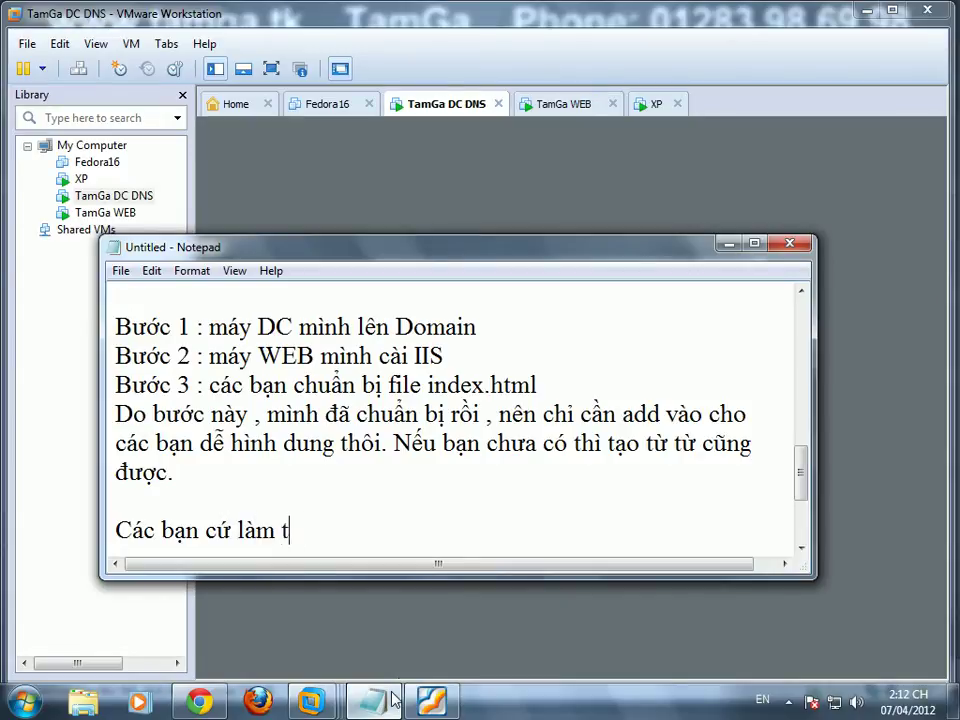
type("ừ từ , châmj mà ch")
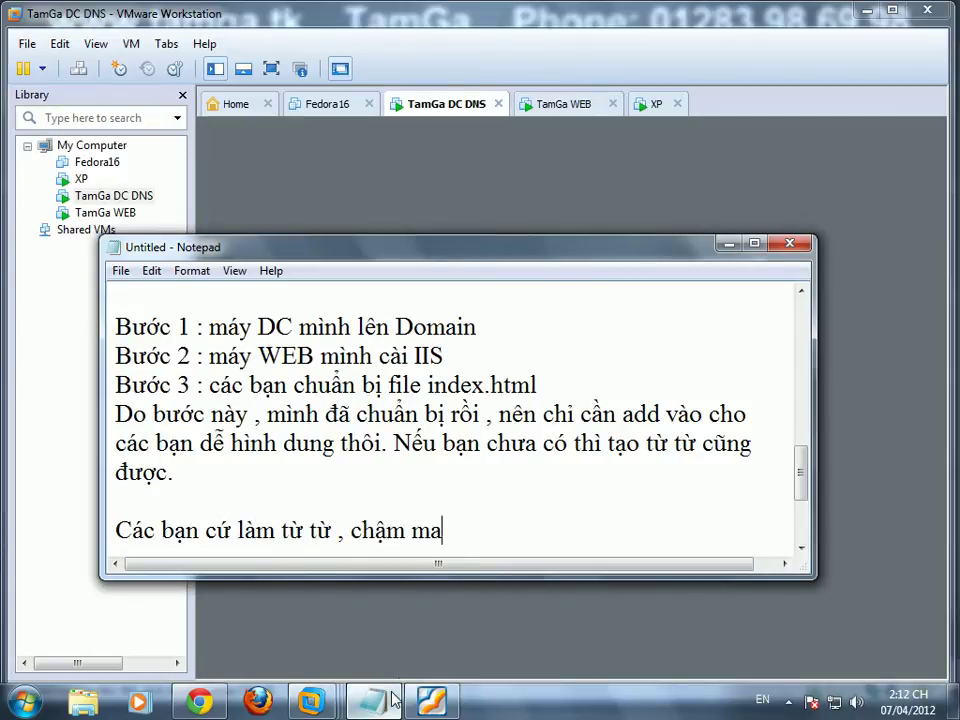
type("ắc , đừng ")
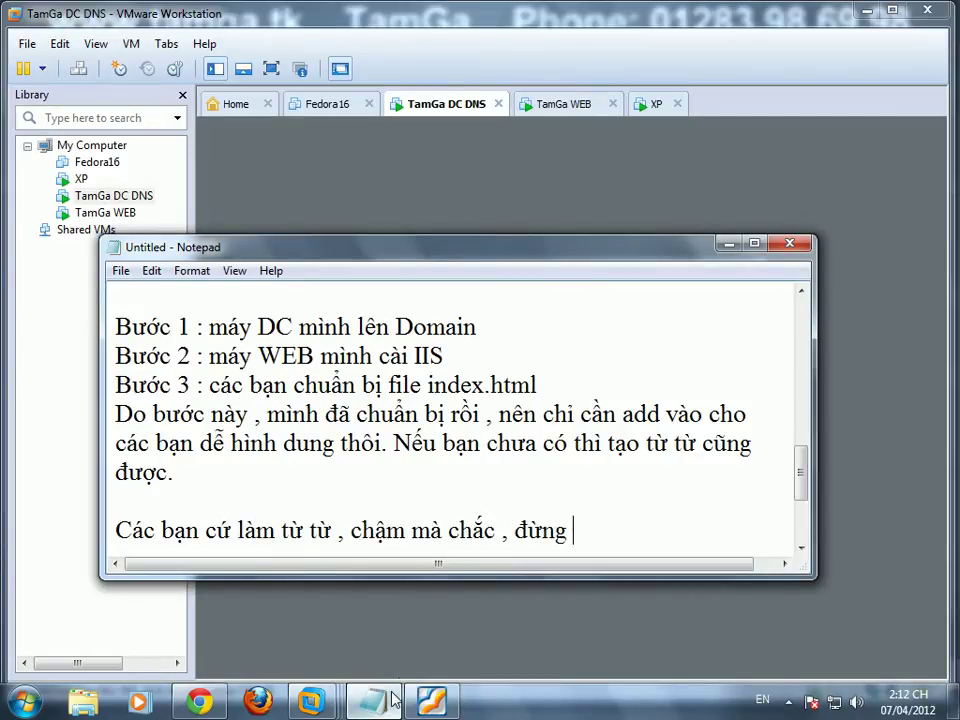
type("làm quá nhanh")
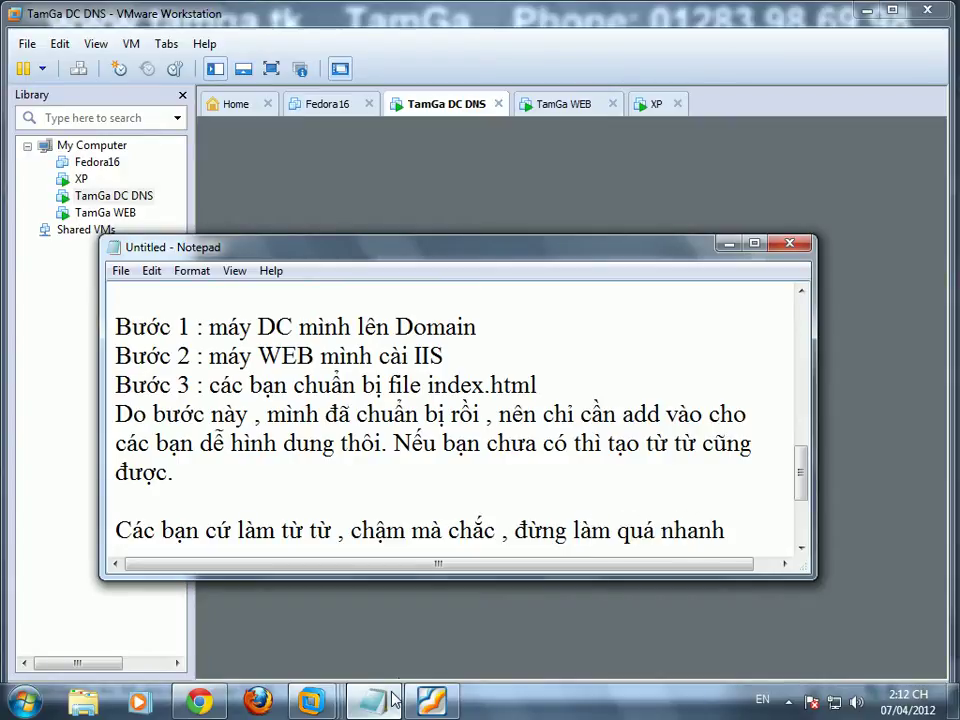
type(" mà sai tewf")
key("BackSpace")
key("BackSpace")
key("BackSpace")
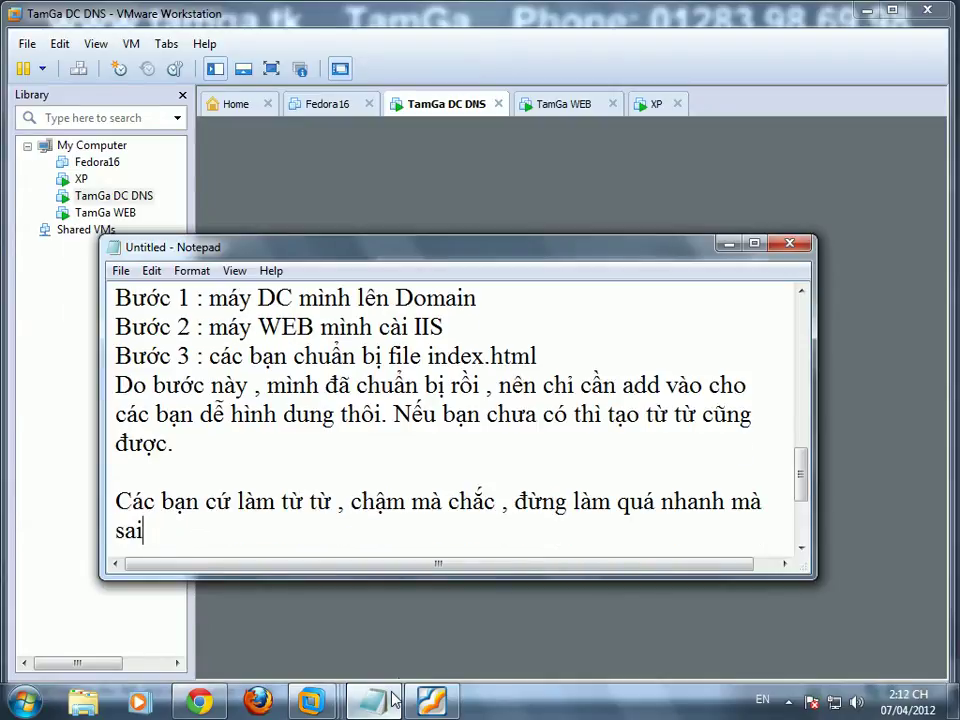
key("Return")
key("Return")
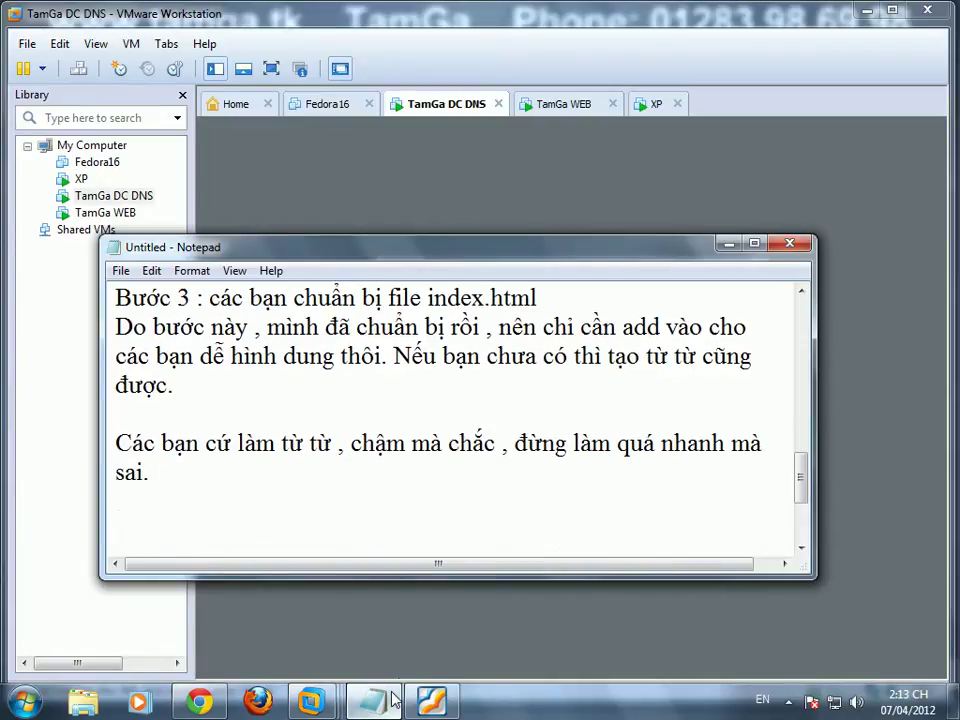
left_click(486, 229)
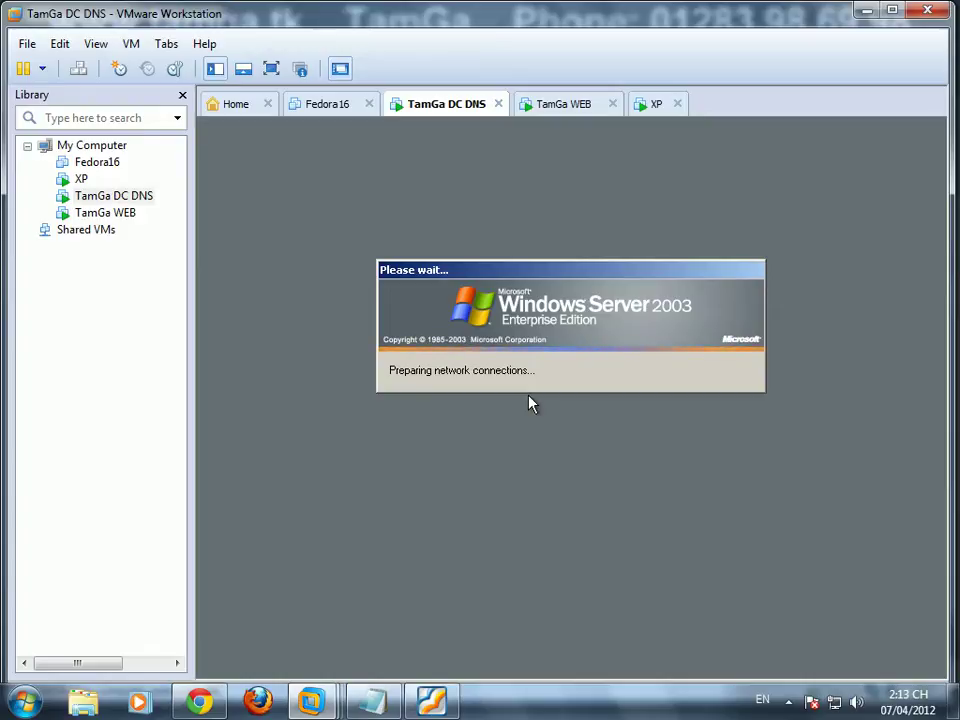
Step: Scroll through the Multiply lab post and C10MT class timetable in Chrome
key("alt+Tab")
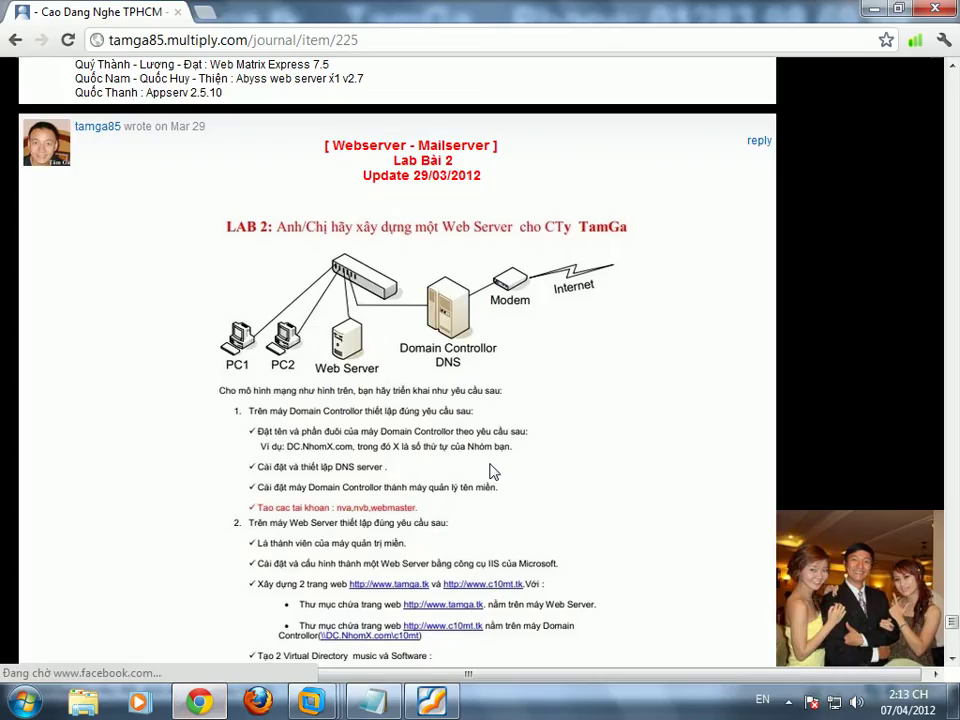
left_click_drag(953, 621, 953, 66)
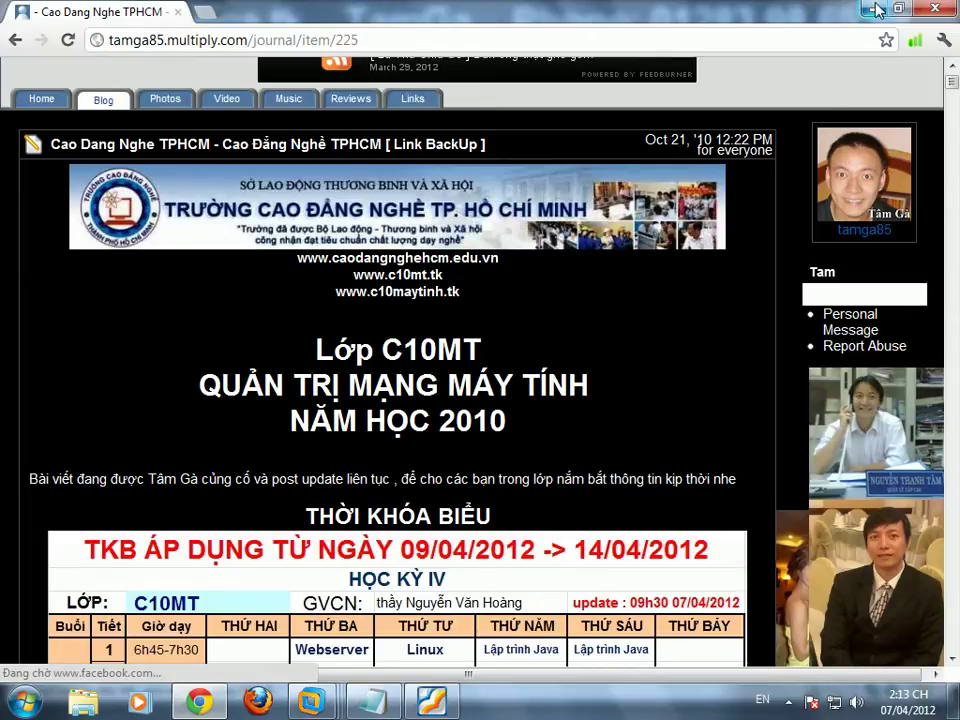
left_click(953, 665)
left_click(953, 665)
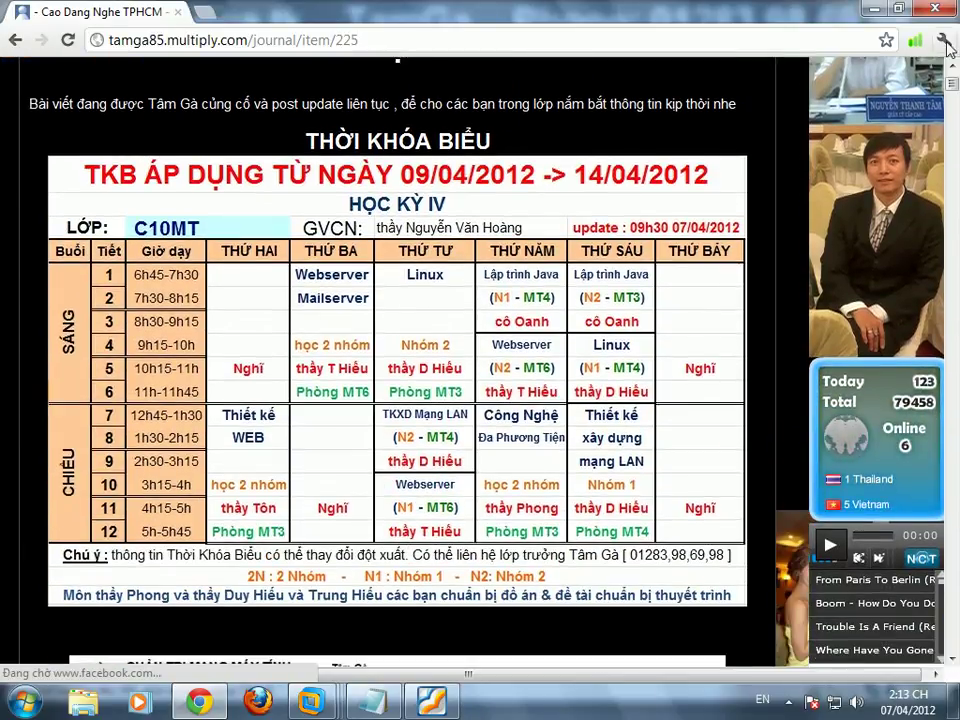
left_click(953, 68)
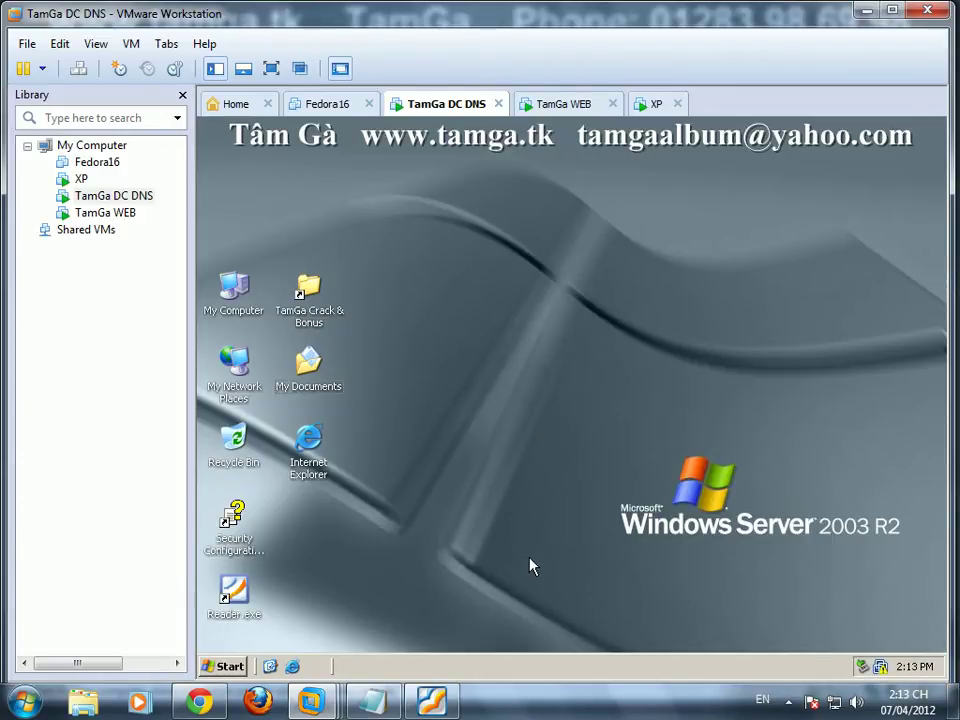
Step: On the DC, open the \\192.168.1.30 Site share and select c10mt.htm with c10mt_files
left_click(222, 666)
left_click(295, 602)
type("\\\\192.168.1.30")
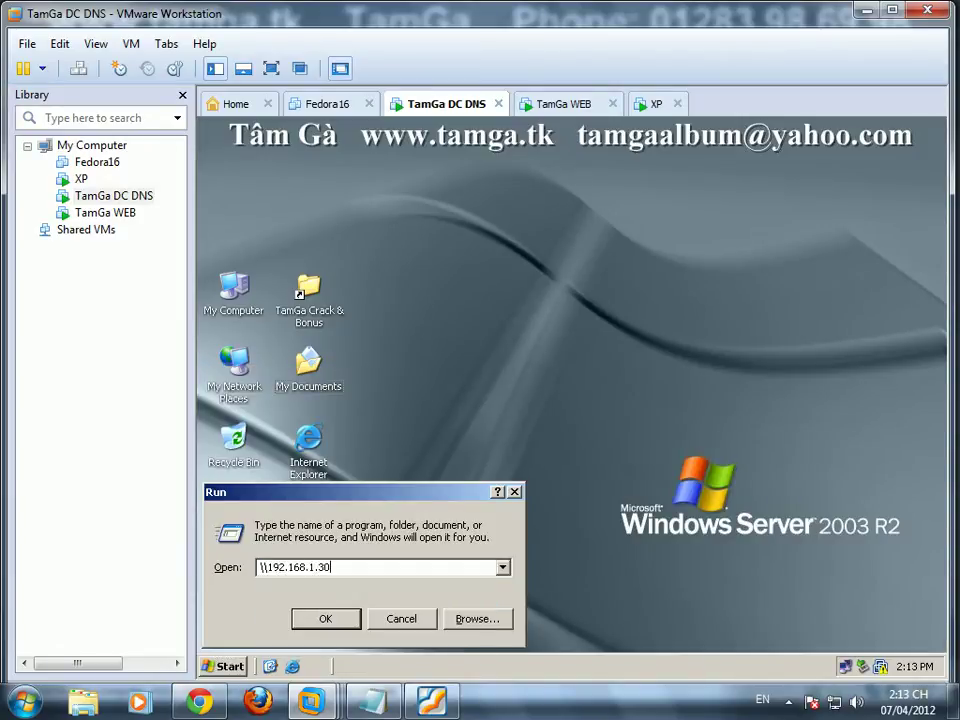
left_click(322, 614)
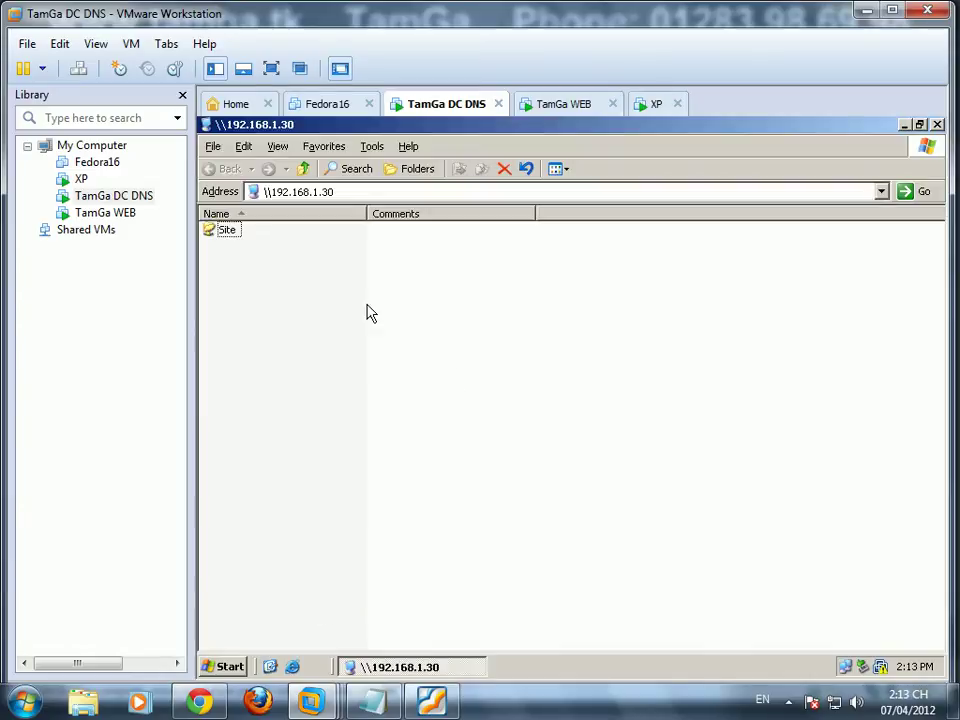
double_click(234, 233)
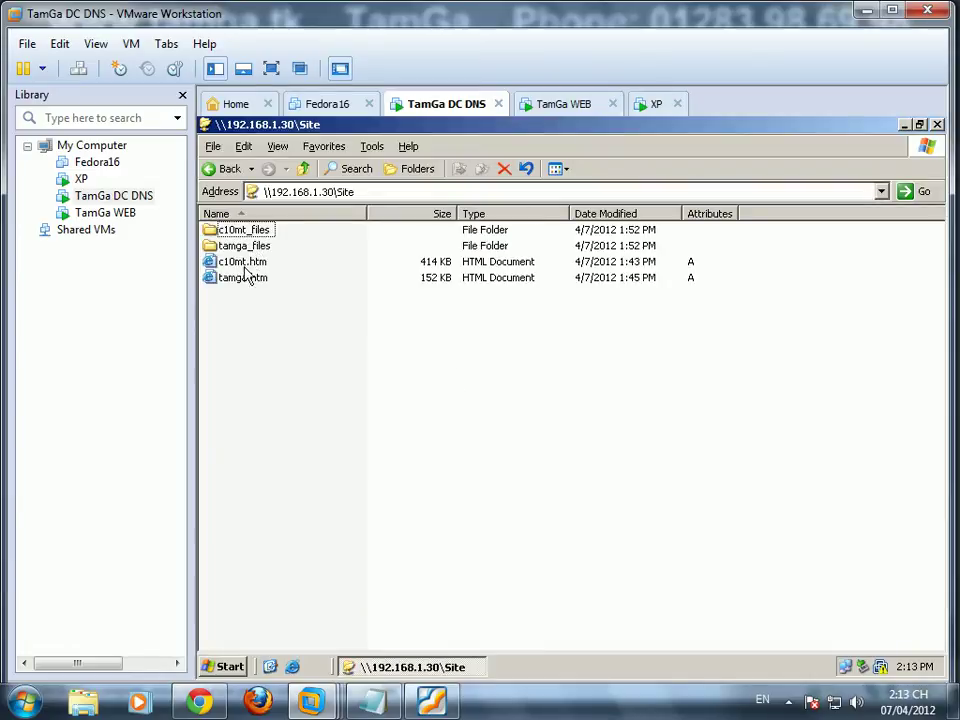
left_click(247, 260)
left_click(247, 233, "ctrl")
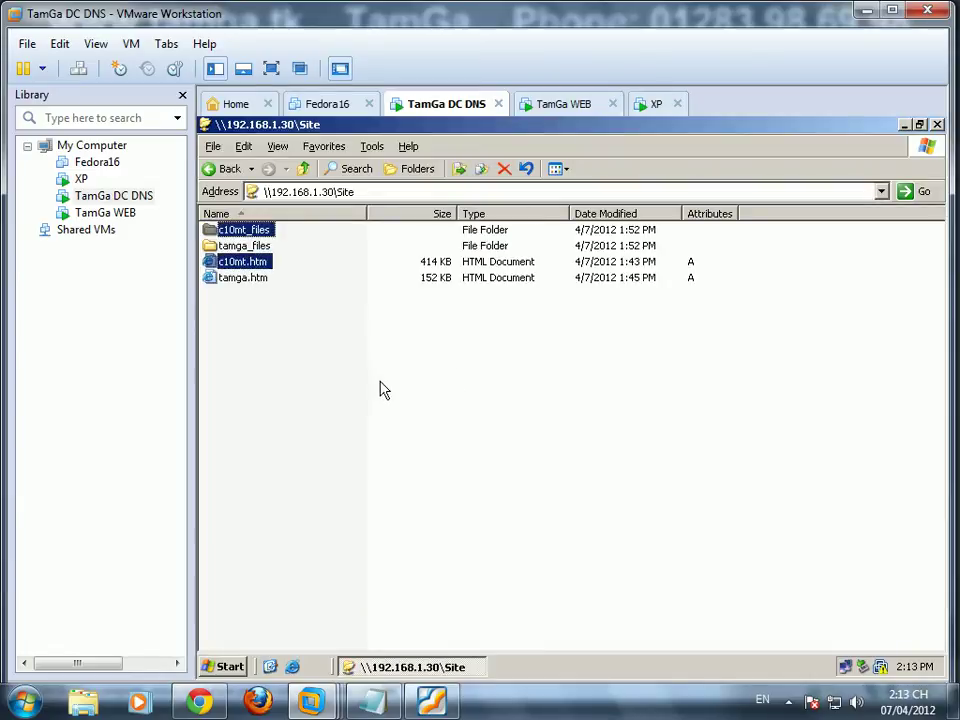
left_click(904, 125)
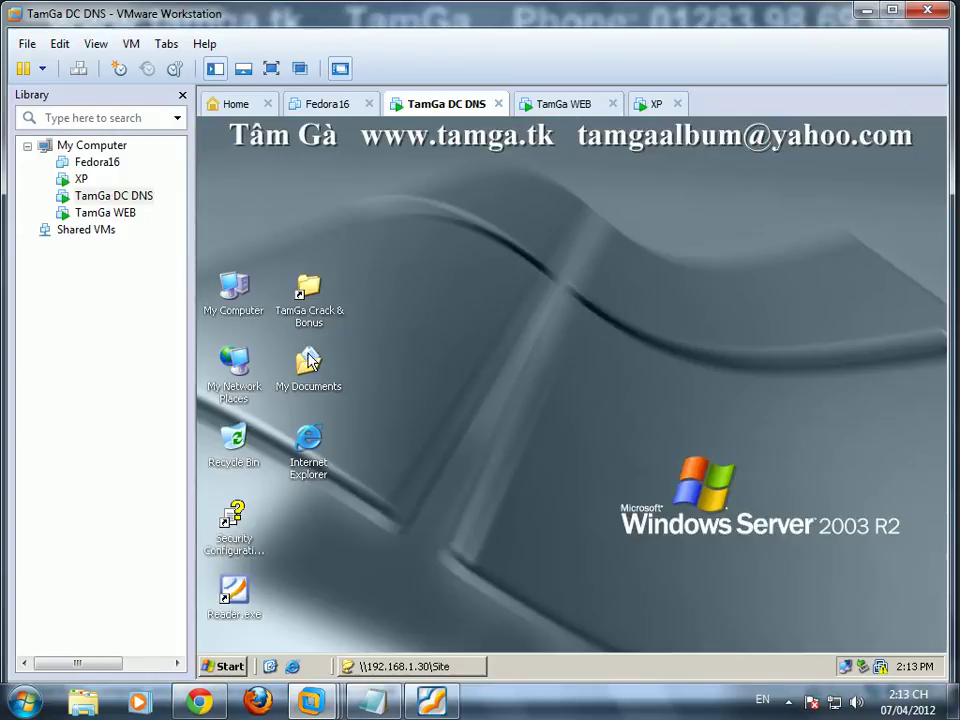
Step: Create C:\web on the DC, paste the c10mt files into it, and close it
double_click(230, 290)
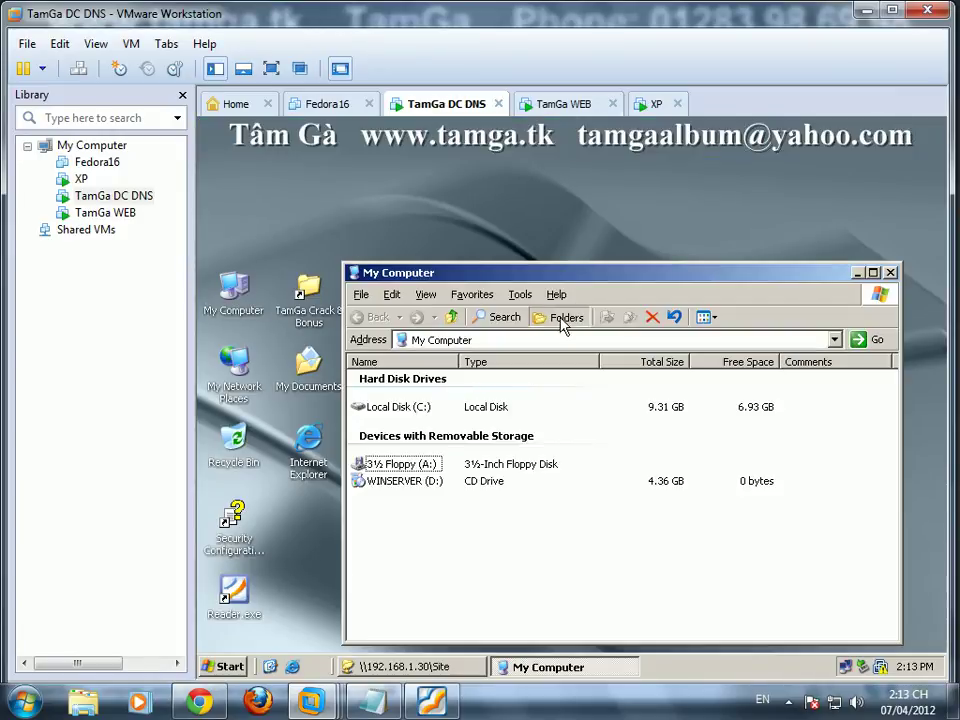
left_click(560, 317)
left_click(432, 446)
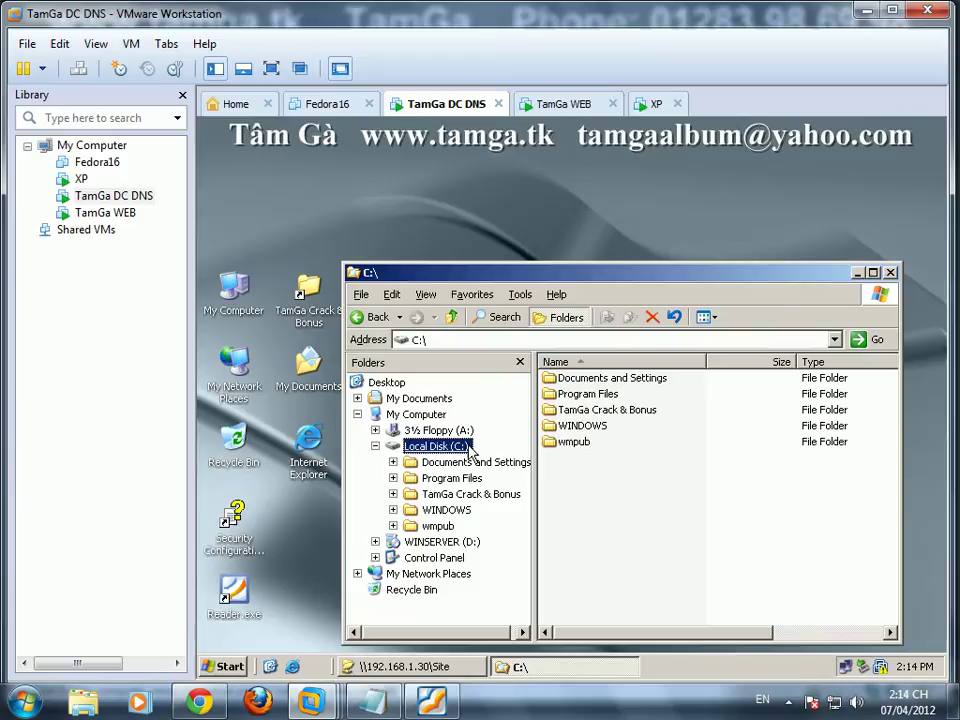
right_click(628, 481)
mouse_move(720, 598)
left_click(767, 480)
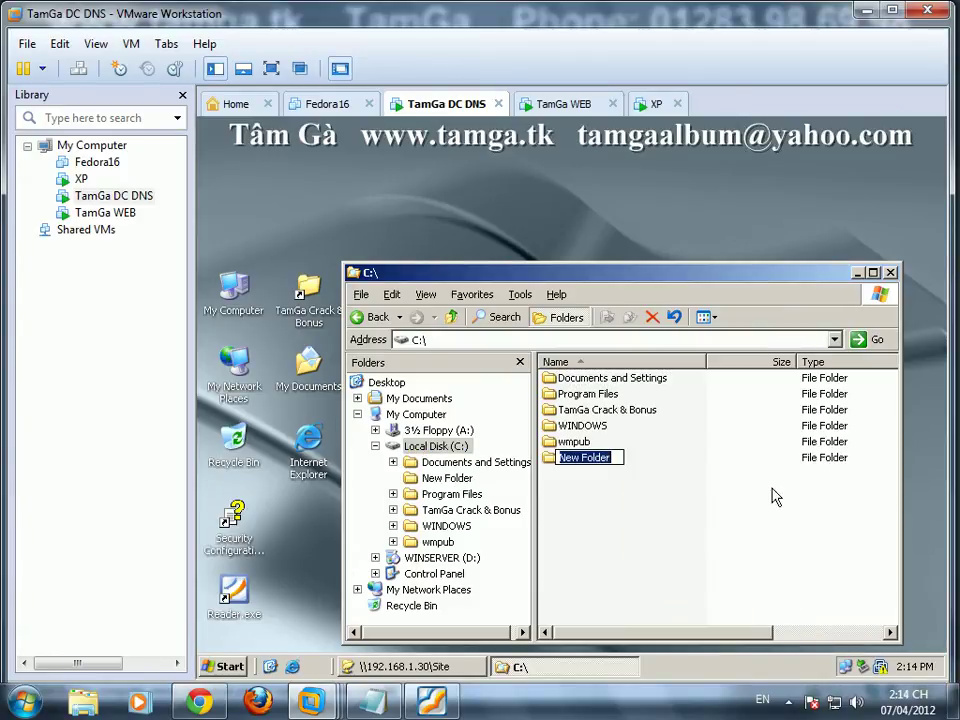
type("ww")
type("b")
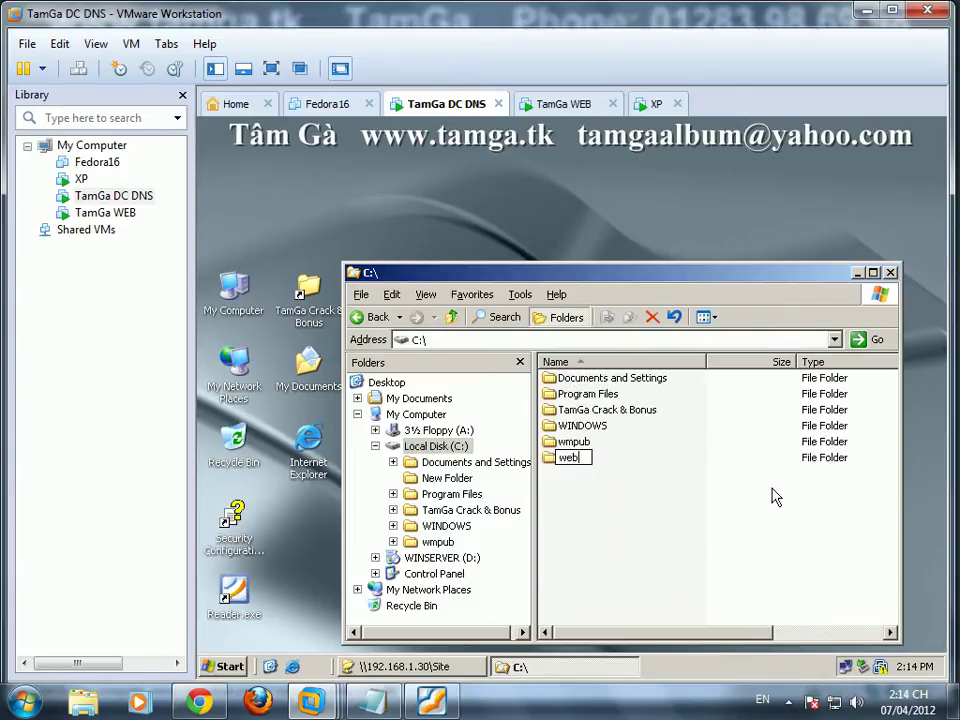
key("Return")
key("Return")
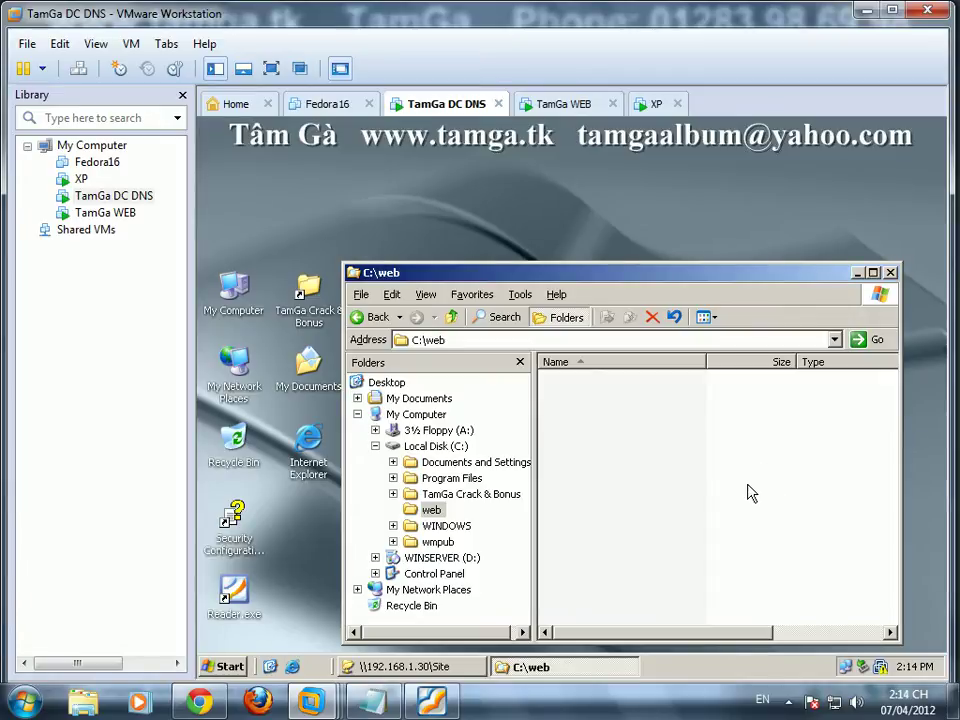
key("ctrl+v")
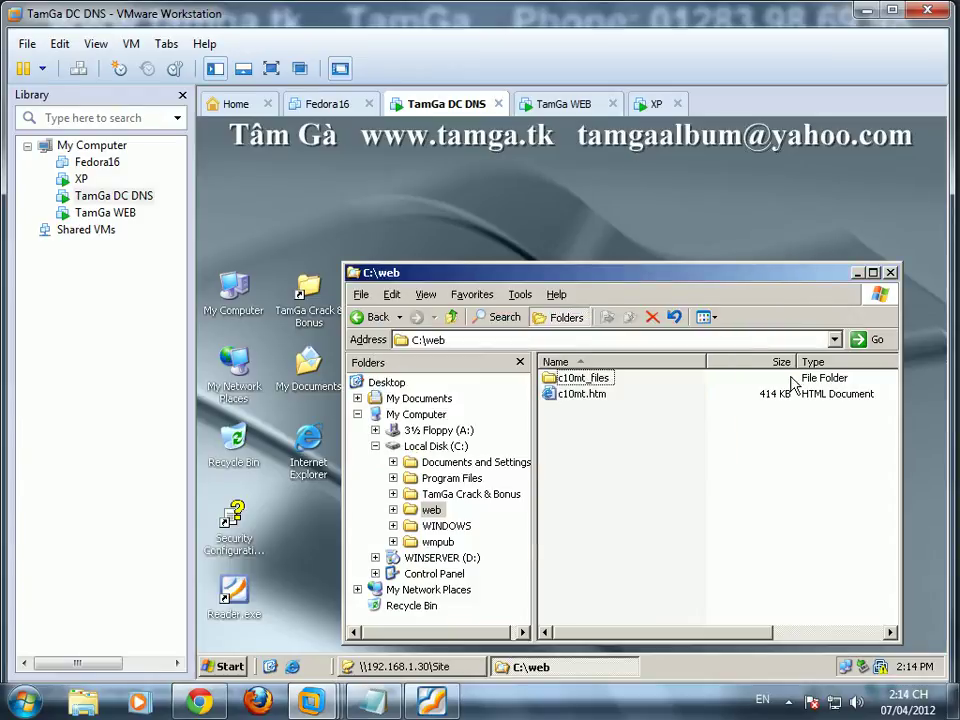
left_click(890, 272)
left_click(572, 383)
left_click(431, 701)
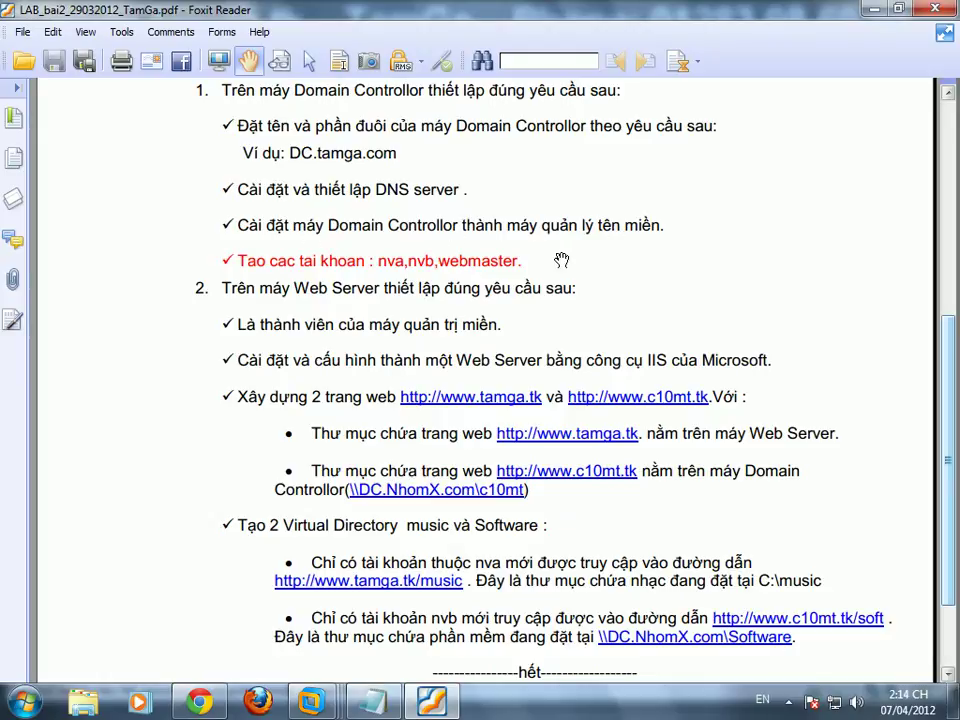
Step: Minimize the lab PDF after reviewing the Domain Controller and Web Server requirements
left_click(872, 10)
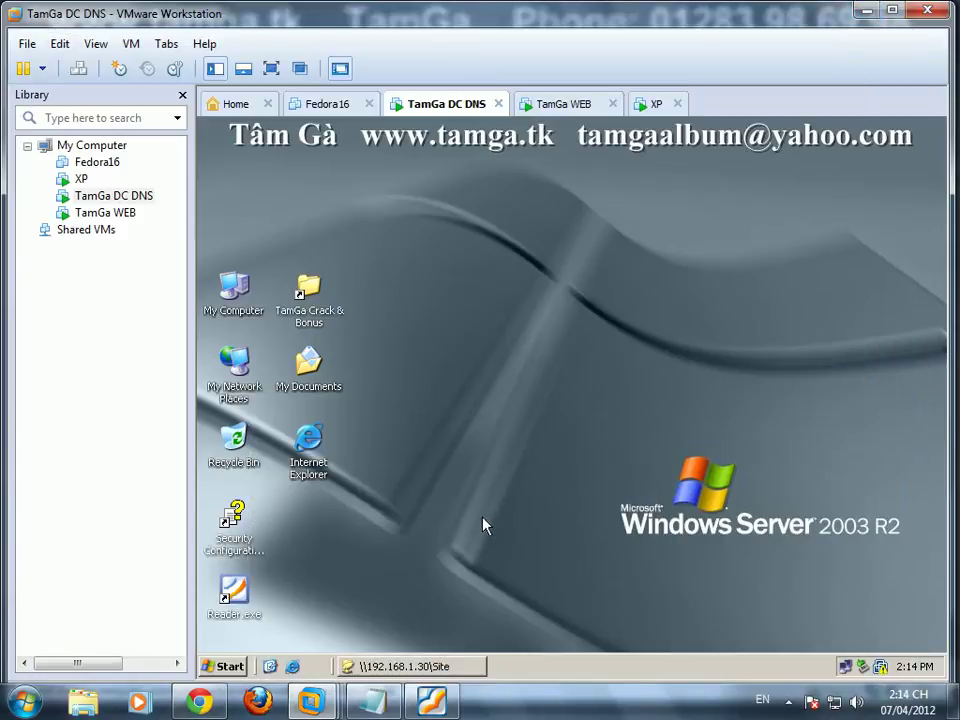
Step: Add the note 'tiếp theo mình join máy WEB vào domain' in Notepad
left_click(372, 700)
type("M")
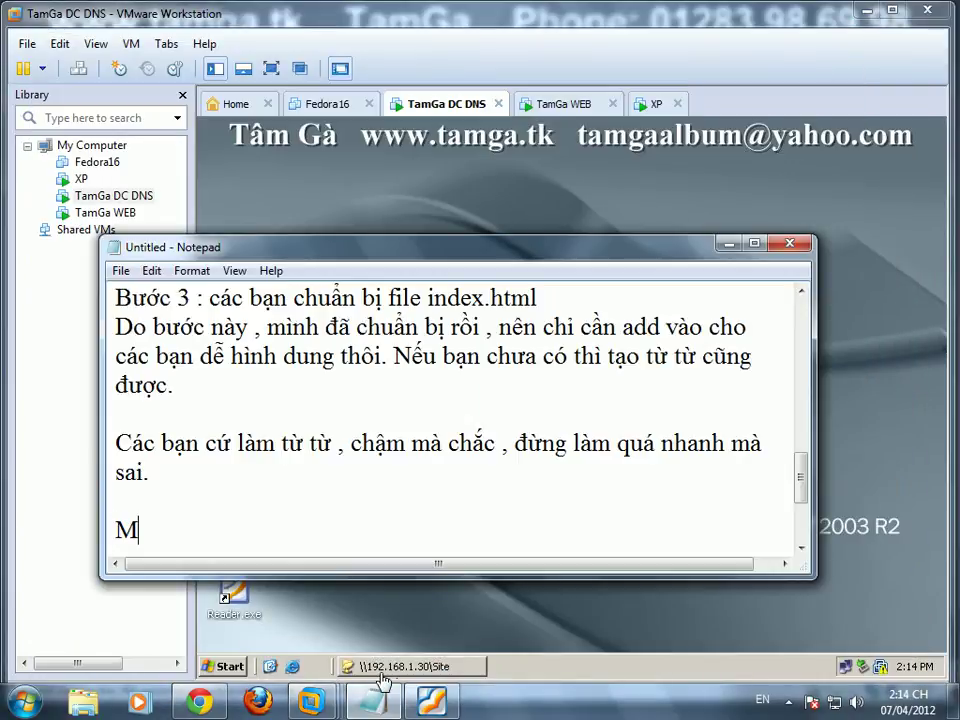
type("inh joi")
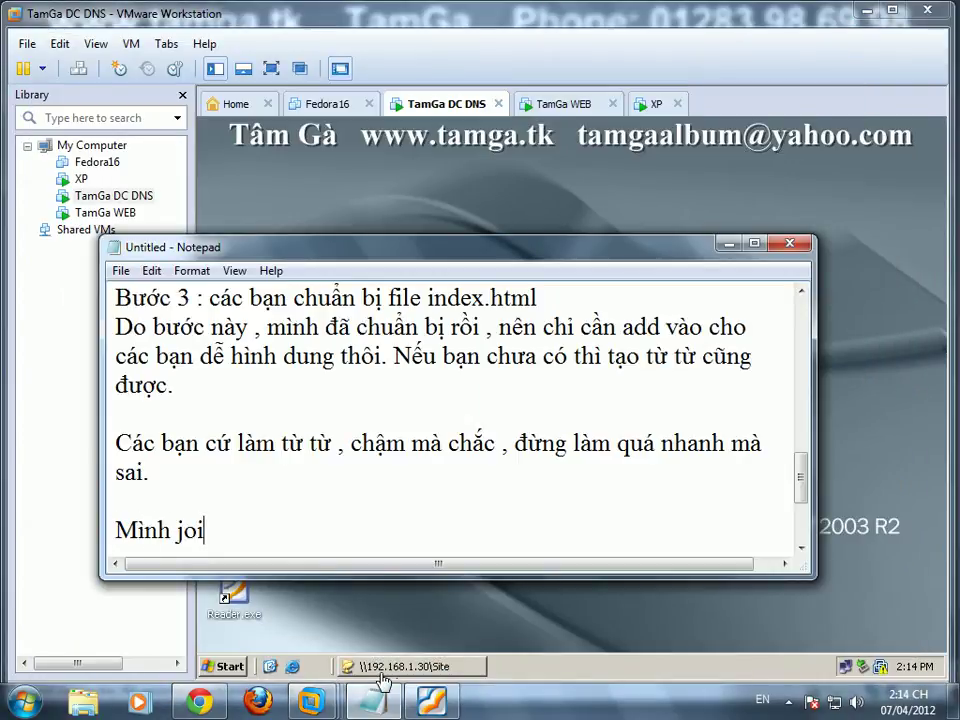
type("n máy WEB ")
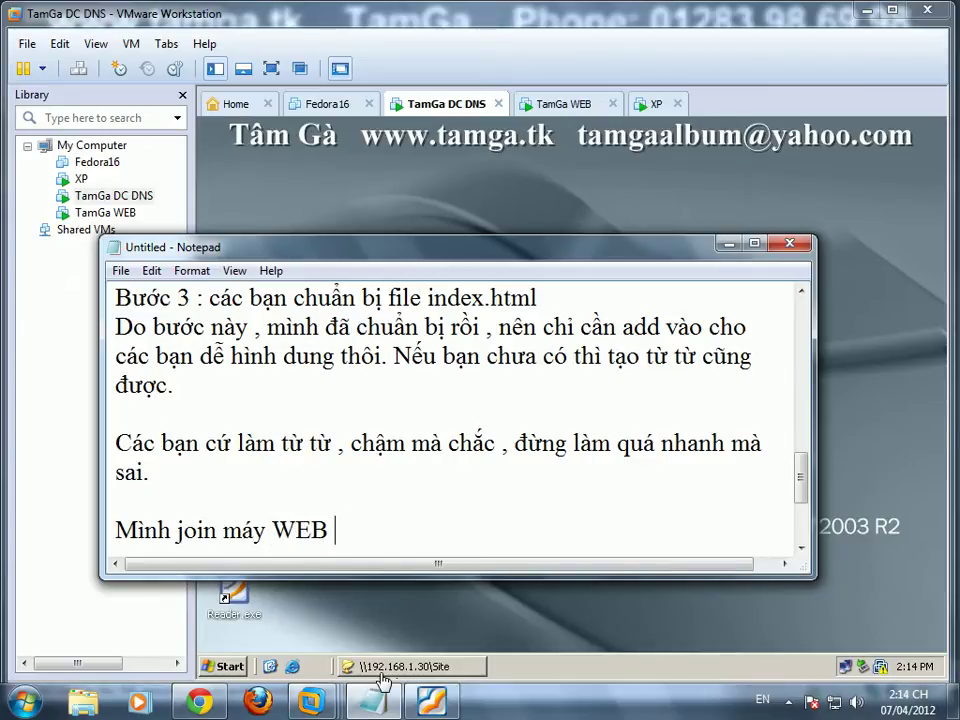
type("vào domain")
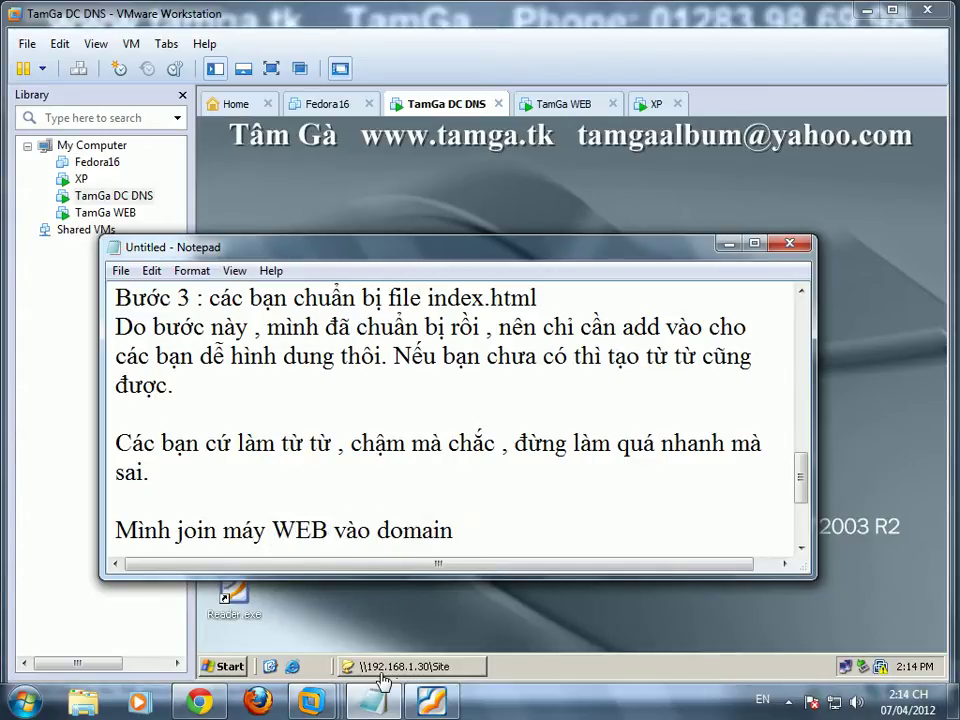
key("Return")
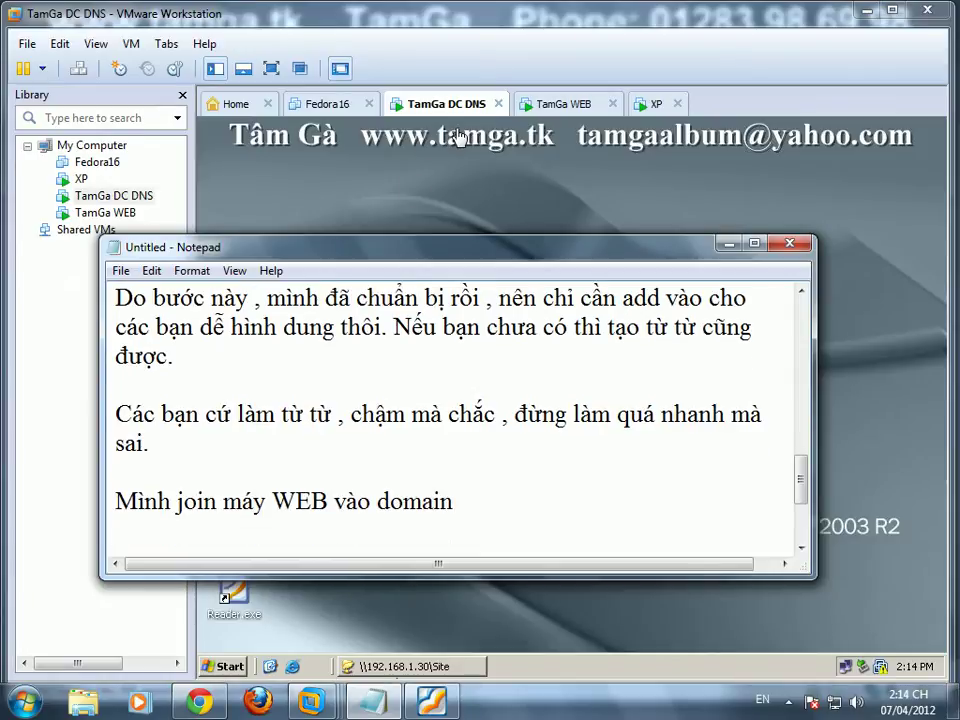
type("tiếp theo")
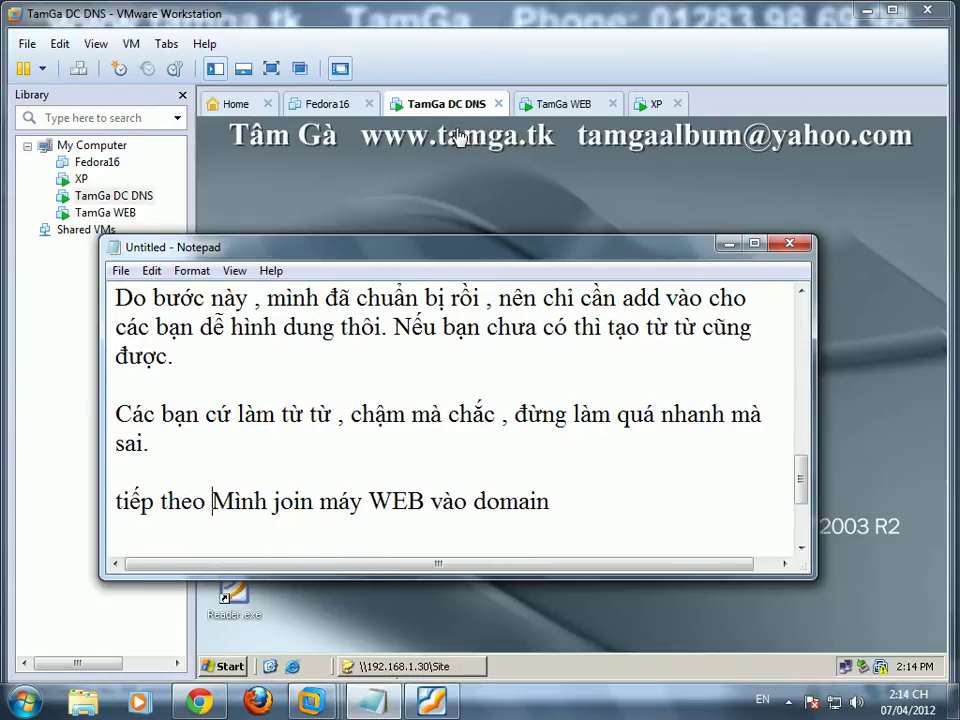
key("Delete")
type("m")
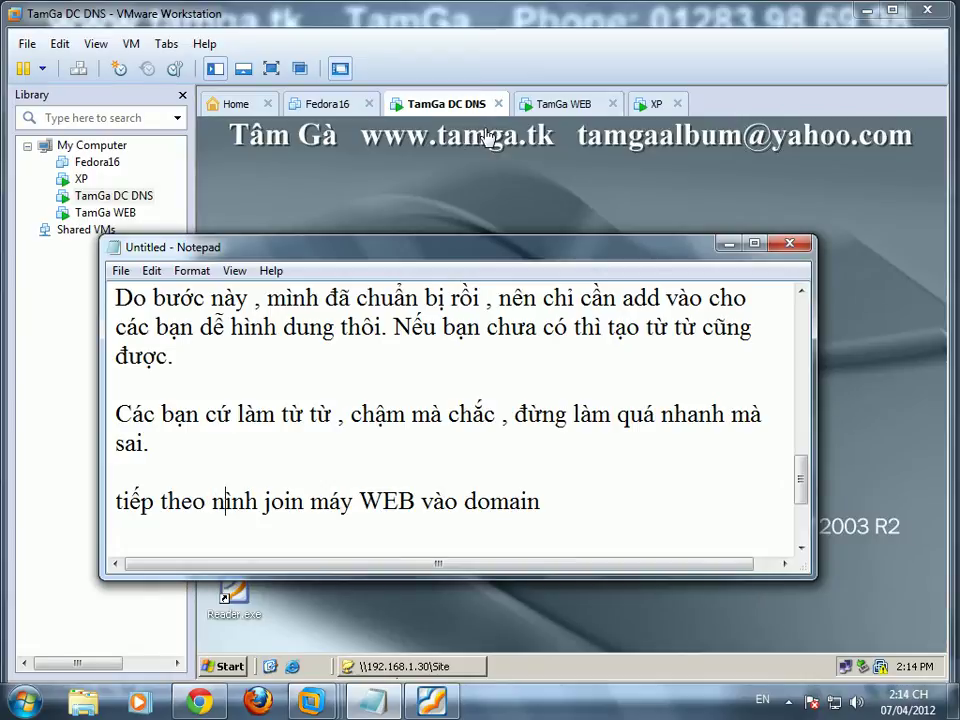
left_click(566, 106)
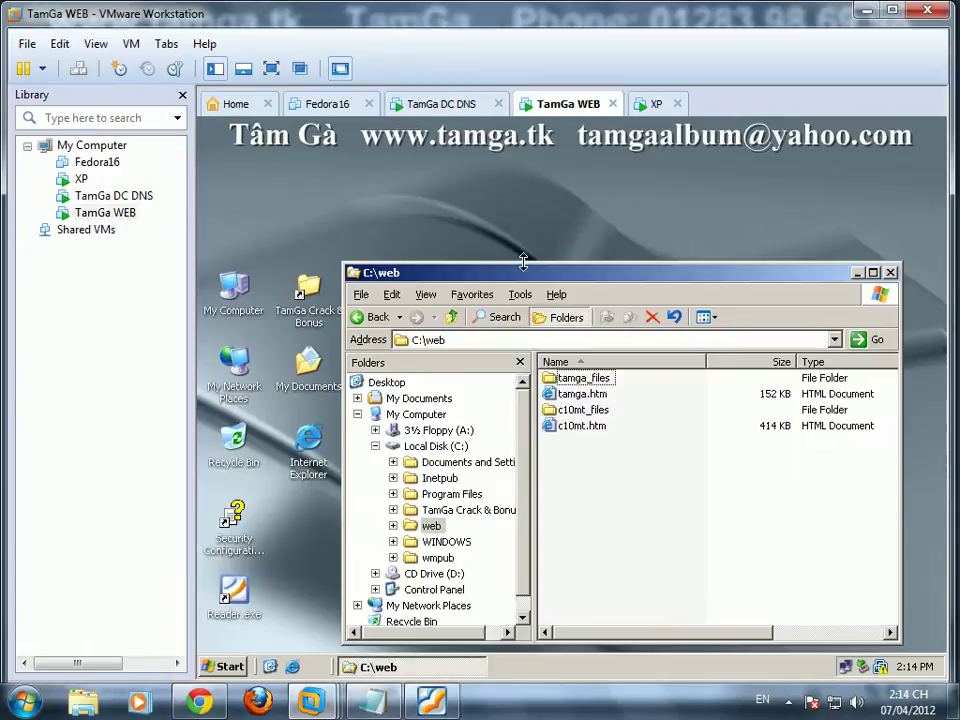
Step: Close C:\web and request joining the WEB server to the tamga.com domain
left_click(888, 273)
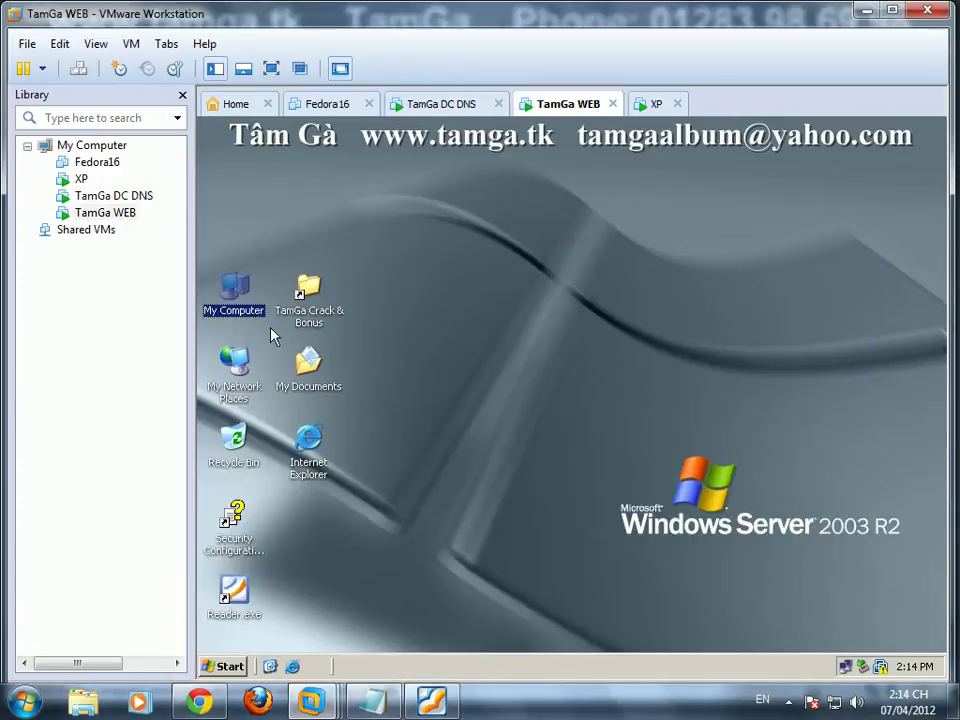
right_click(237, 294)
left_click(306, 470)
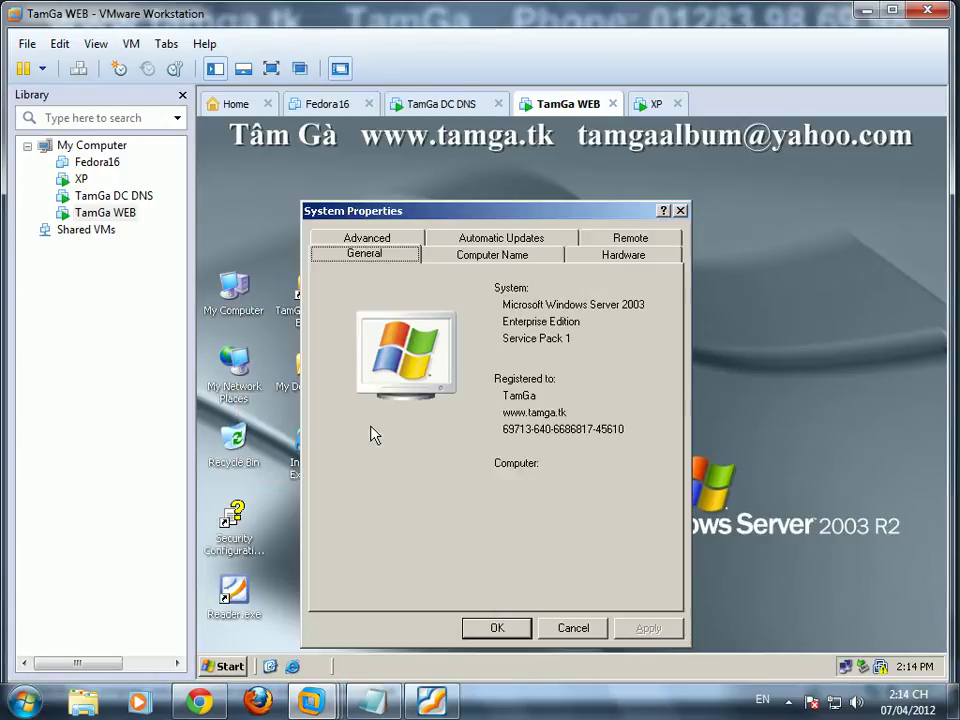
left_click(504, 256)
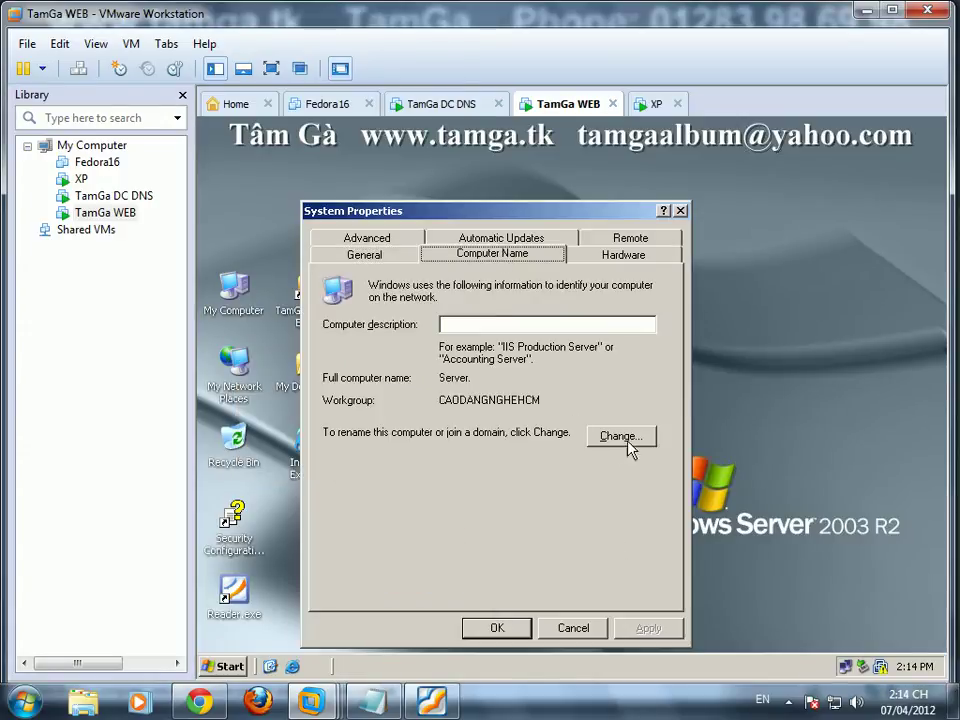
left_click(622, 437)
left_click(337, 450)
type("tamga.com")
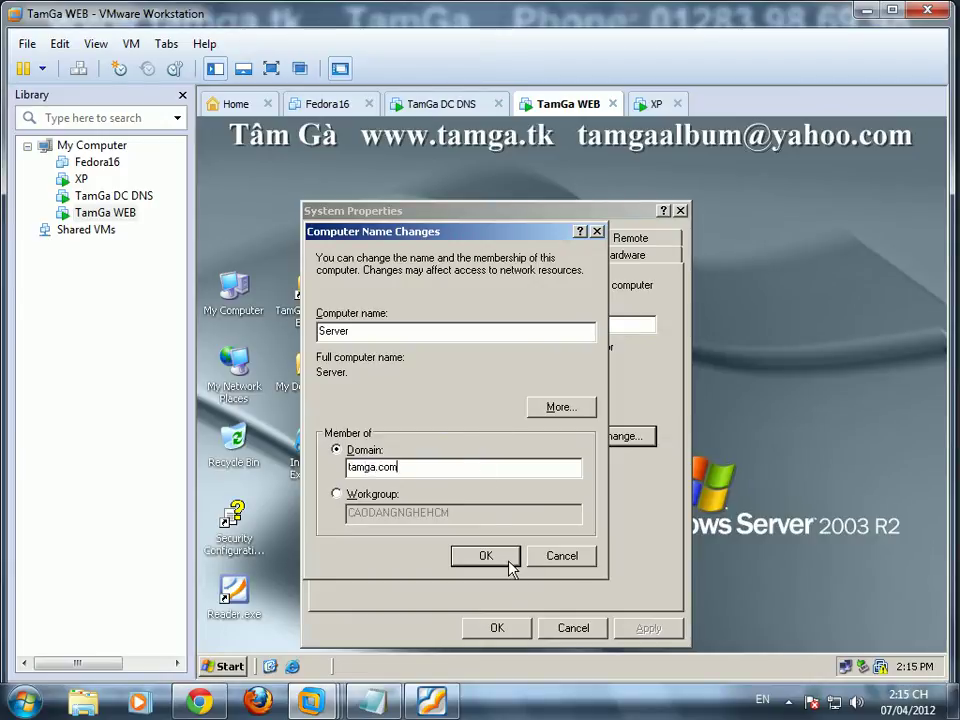
left_click(485, 555)
Step: Authenticate as administrator, accept the domain welcome, and agree to restart WEB
type("admi")
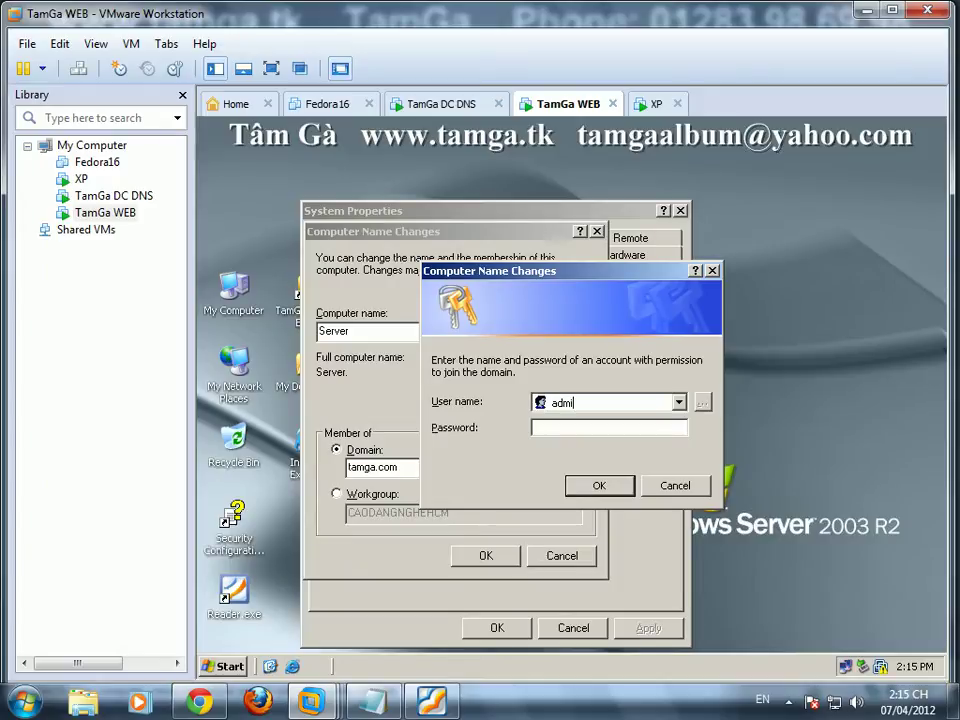
type("nistrator")
key("Return")
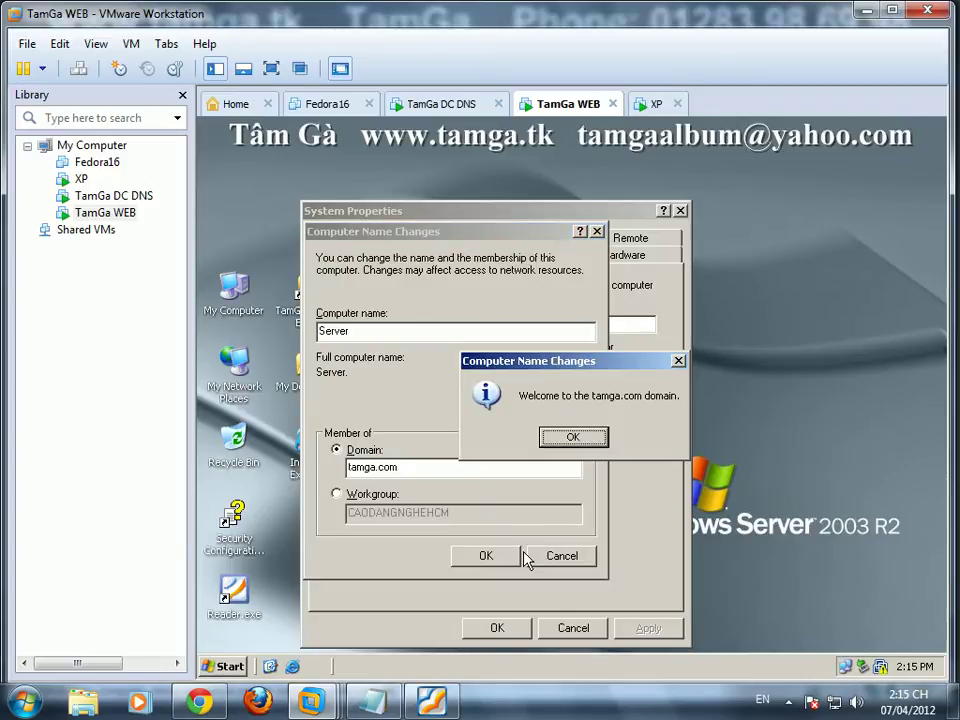
key("Return")
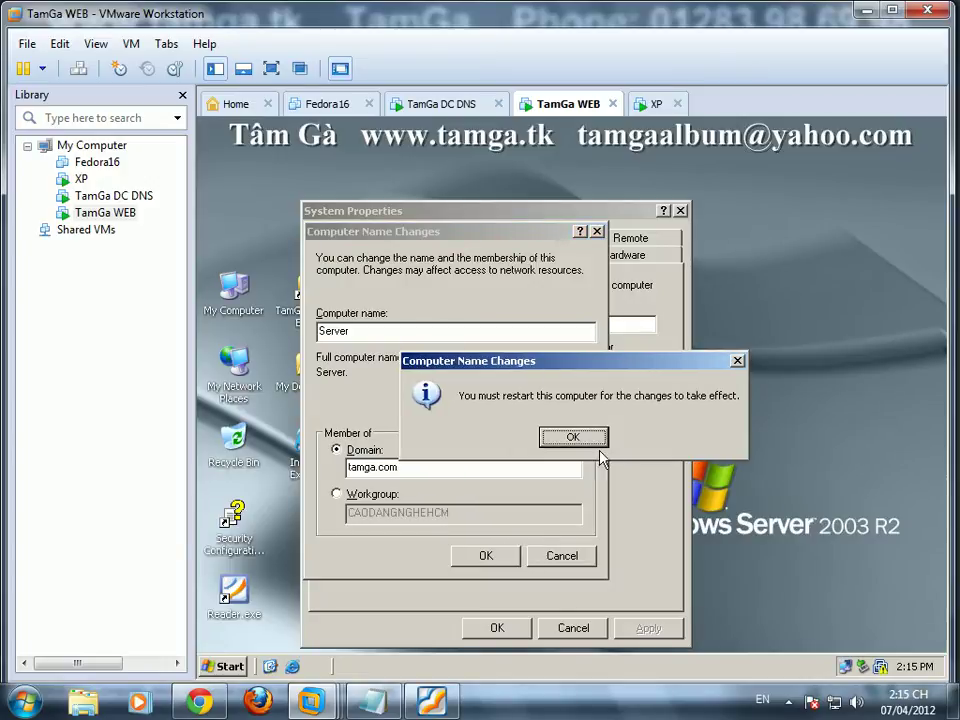
key("Return")
left_click(497, 628)
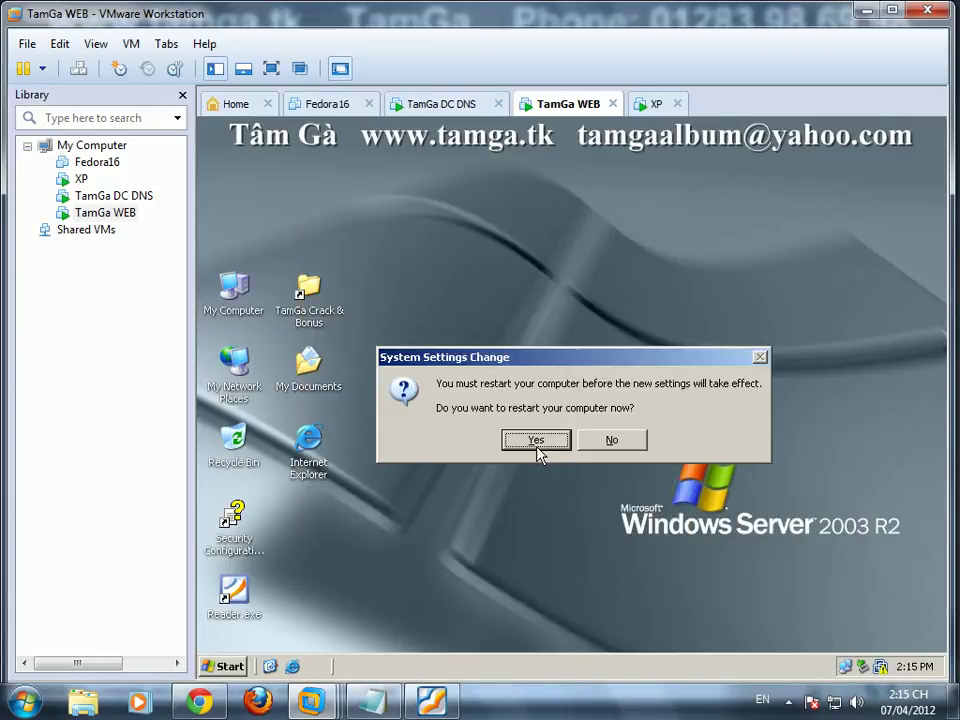
left_click(537, 441)
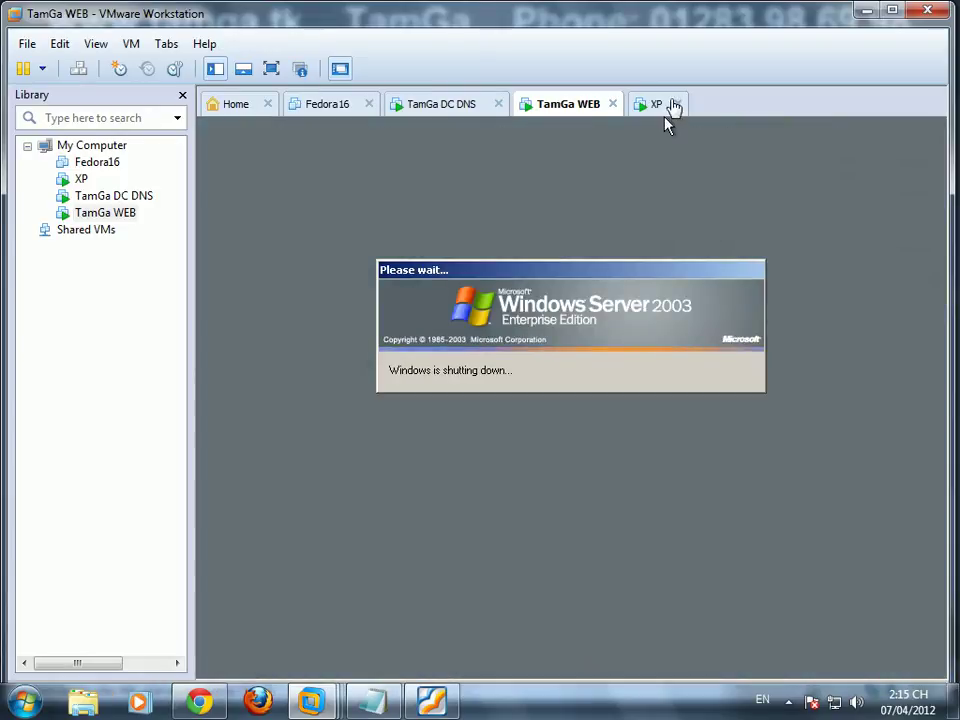
Step: On the XP machine, request joining Pc1 to the tamga.com domain
left_click(656, 103)
right_click(235, 221)
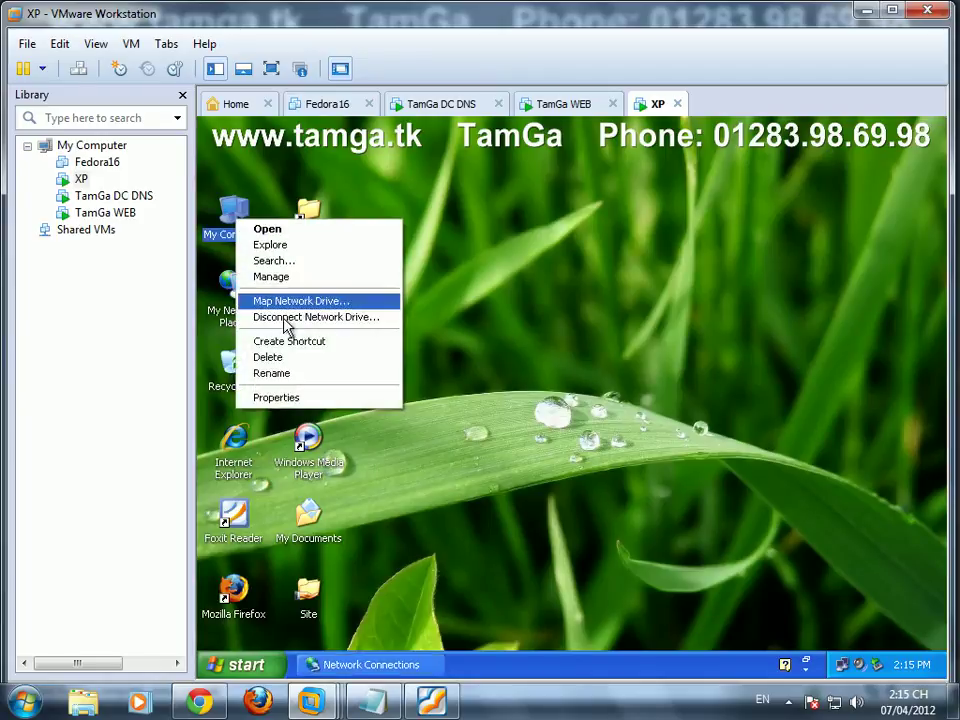
left_click(304, 396)
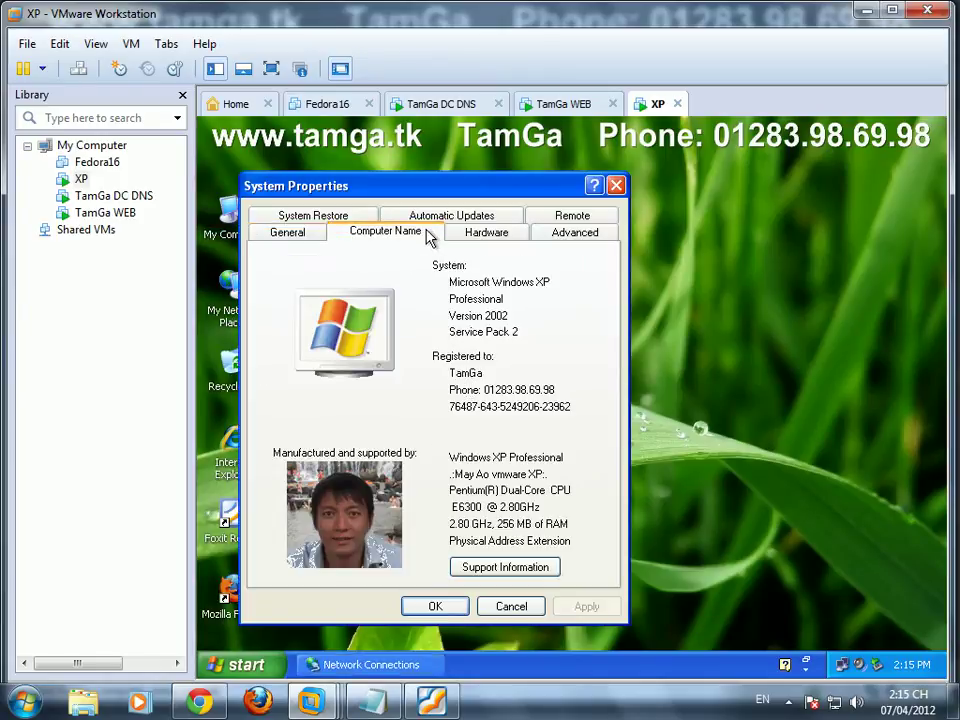
left_click(428, 236)
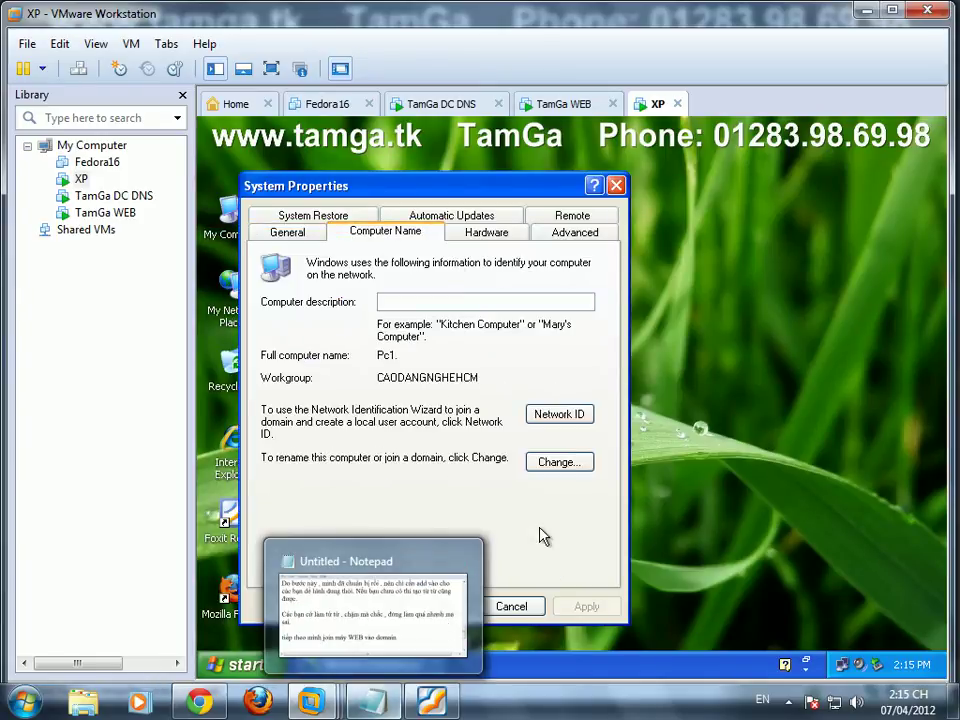
left_click(554, 465)
left_click(299, 434)
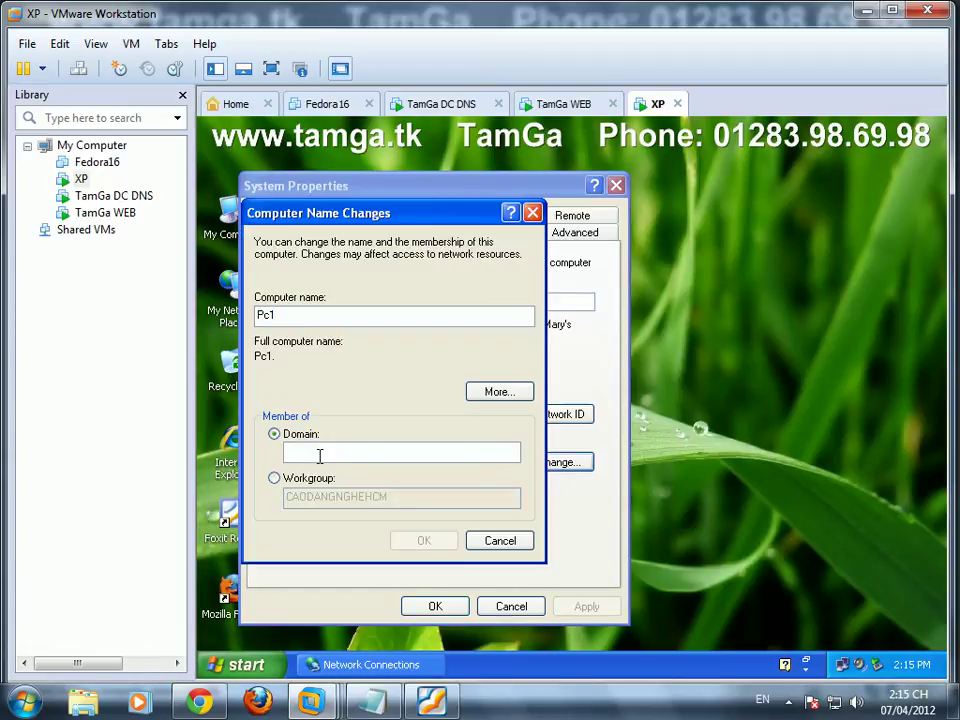
type("tamga.co")
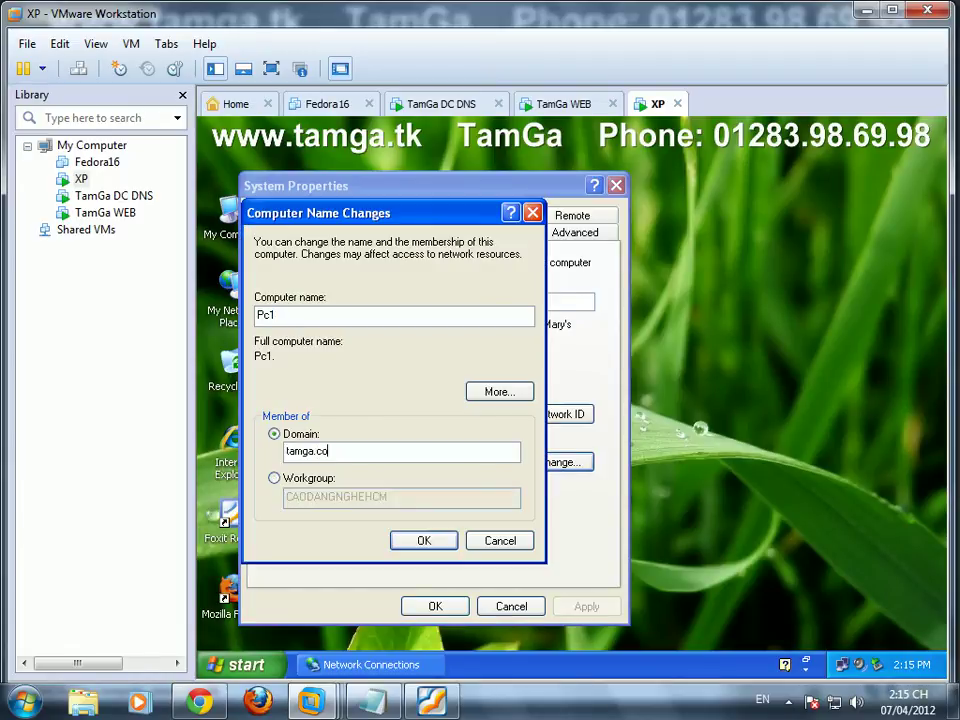
left_click(421, 539)
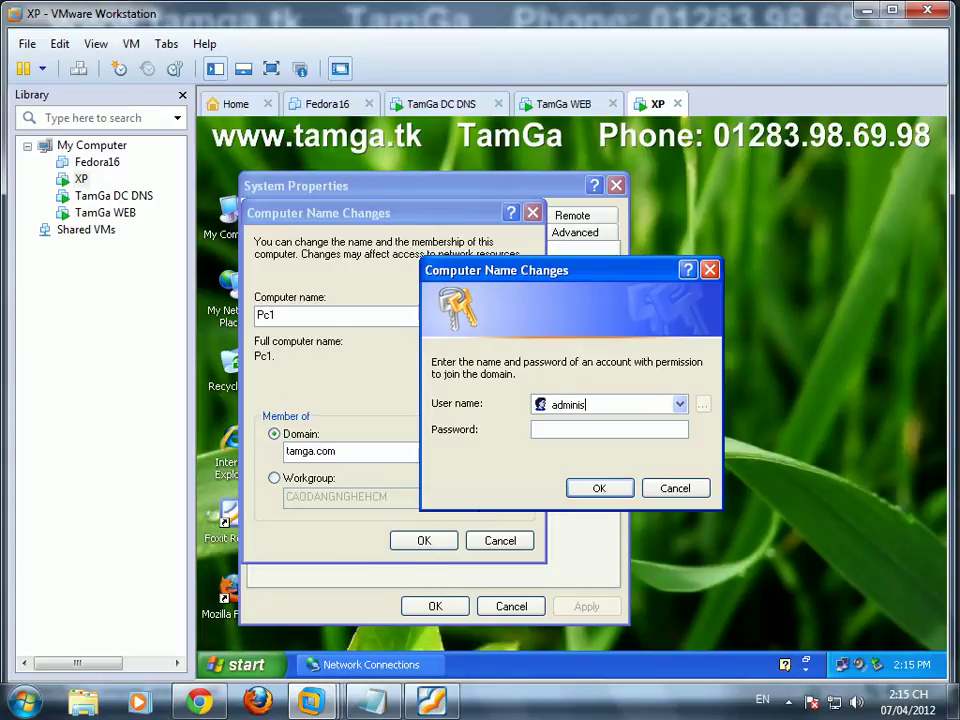
Step: Submit administrator credentials, acknowledge the welcome and restart notices, and restart Pc1
left_click(609, 490)
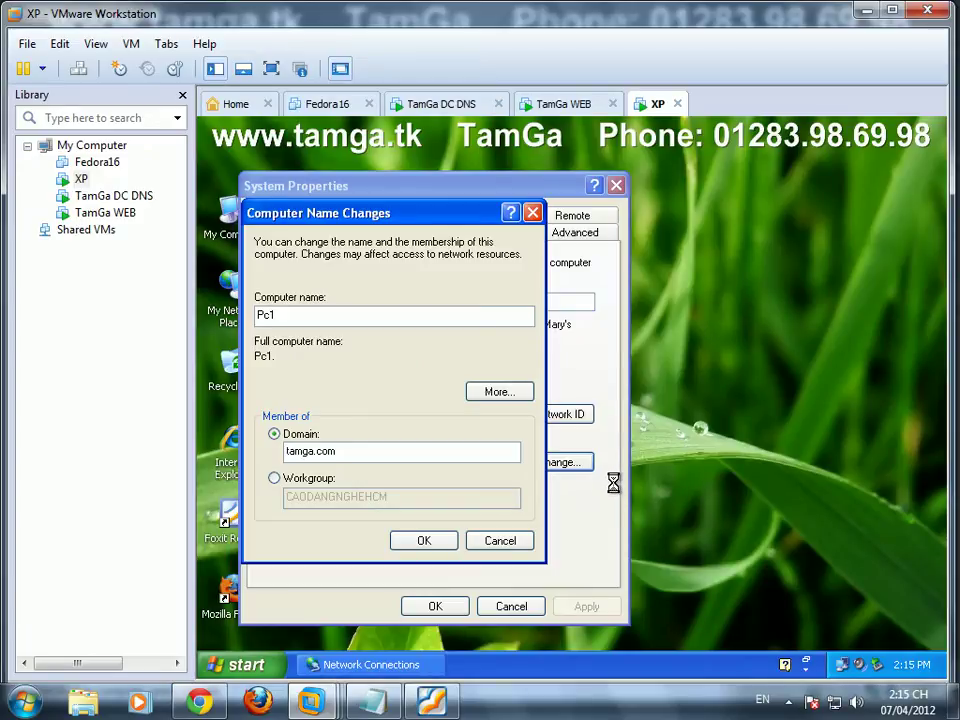
left_click(572, 444)
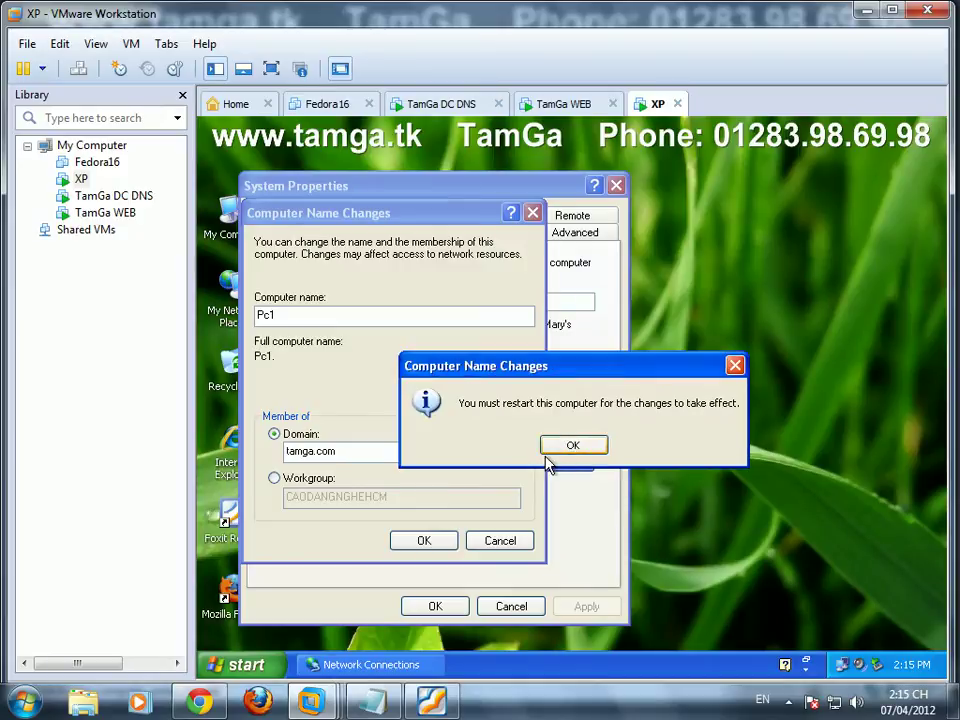
left_click(566, 447)
left_click(456, 608)
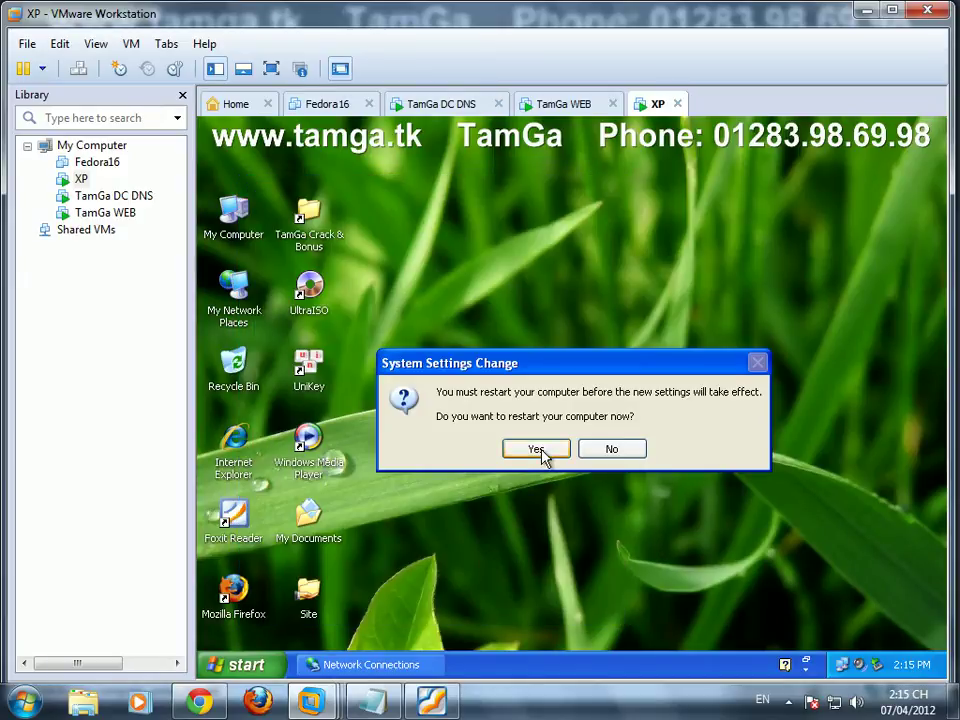
left_click(553, 450)
Step: On the TamGa DC DNS VM, open Domain Security Policy and show the Password Policy settings
left_click(441, 103)
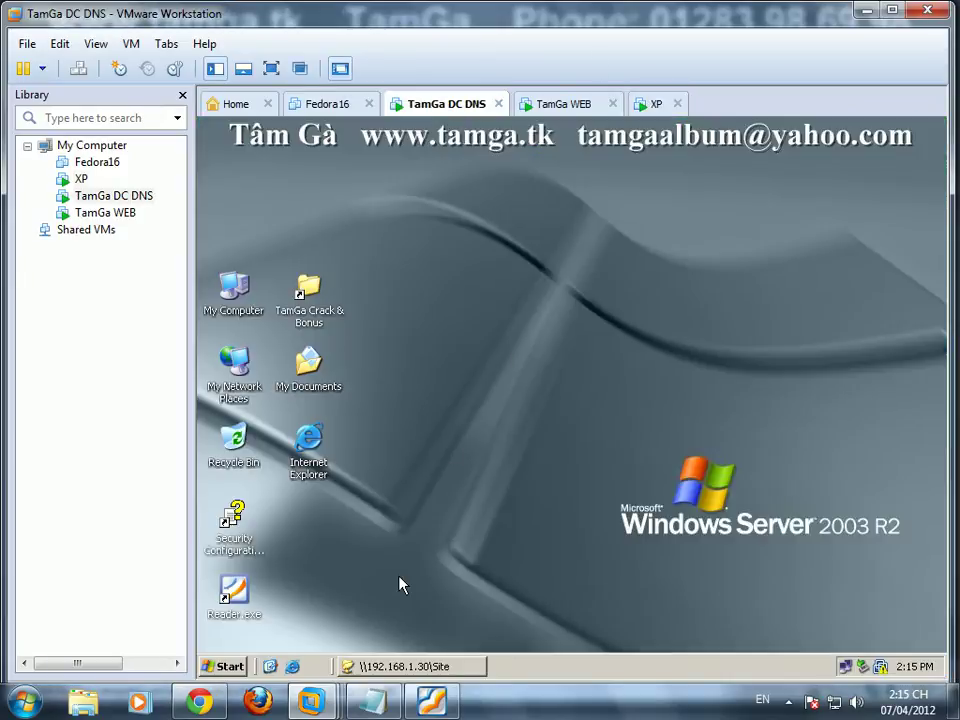
left_click(224, 666)
mouse_move(300, 451)
mouse_move(441, 565)
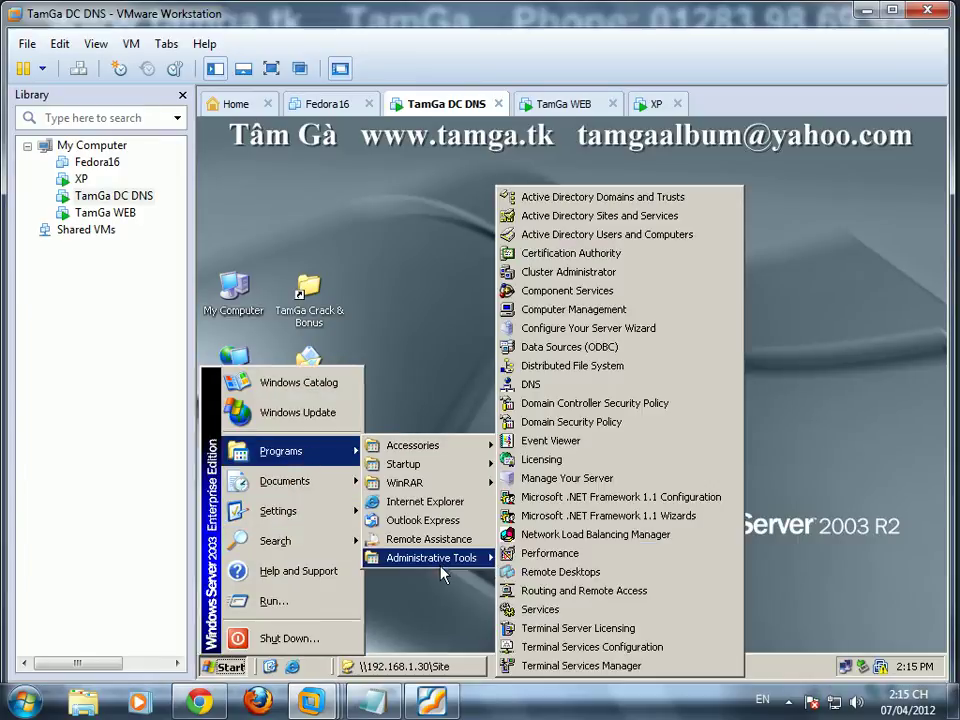
left_click(613, 442)
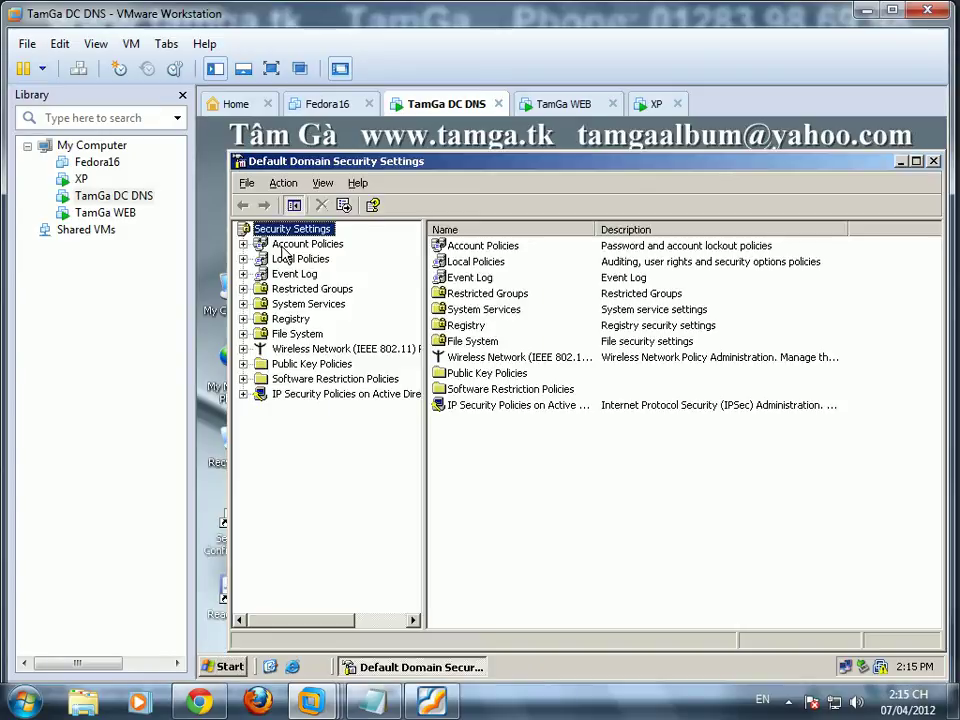
double_click(283, 246)
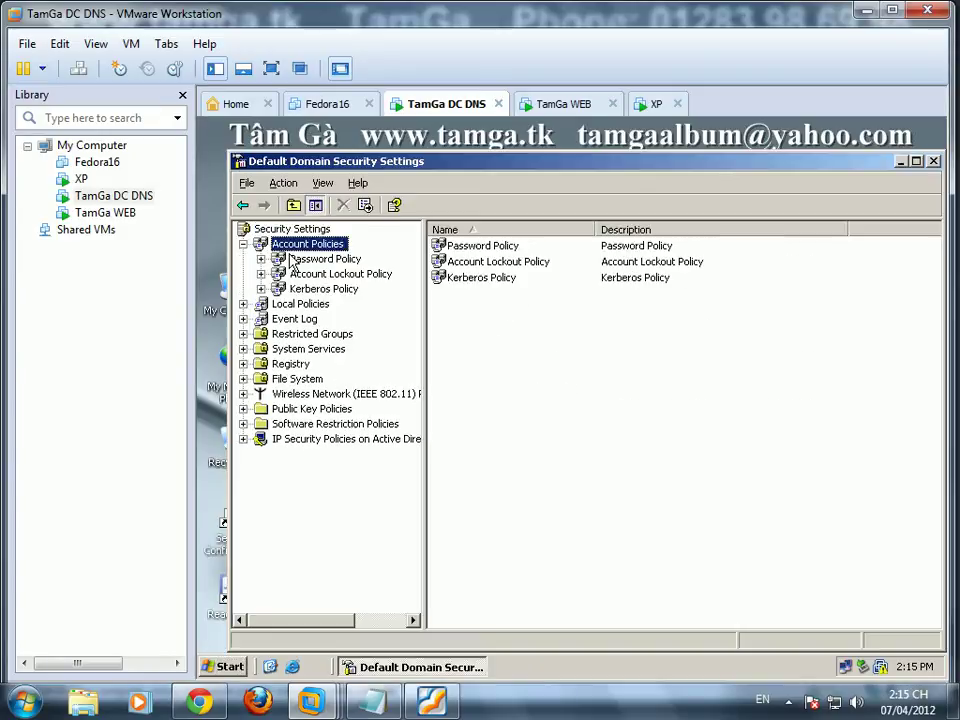
left_click(302, 258)
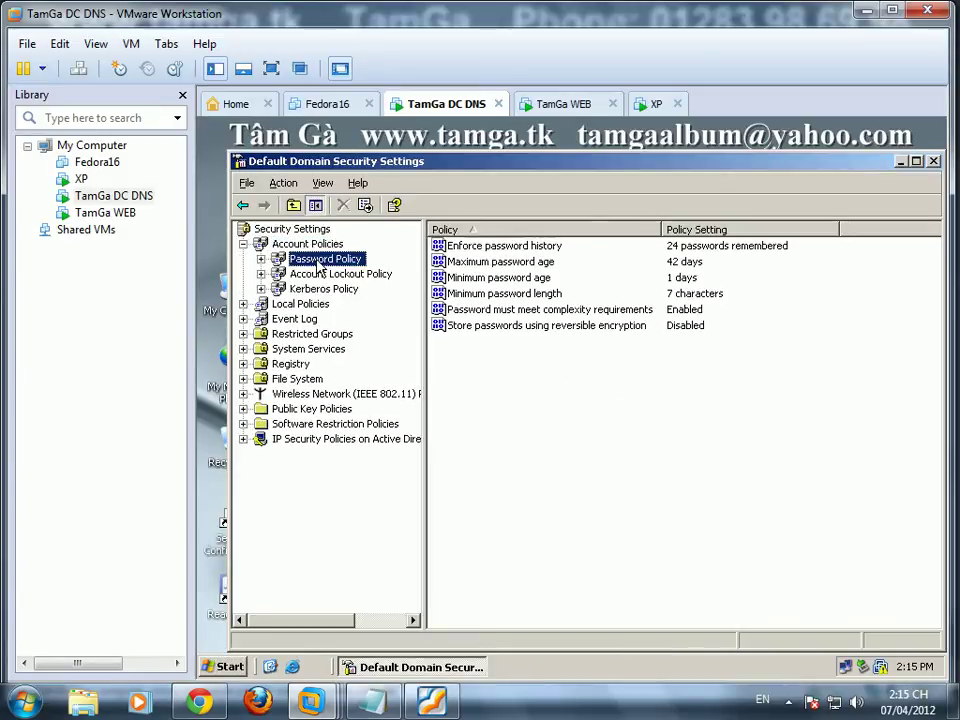
Step: Disable password complexity requirements and set the minimum password length to 3
double_click(512, 311)
left_click(445, 412)
left_click(578, 522)
double_click(472, 292)
double_click(462, 408)
type("3")
left_click(585, 527)
Step: Add a note line in Notepad about setting simple 3-character test passwords for nva and nvb
left_click(375, 701)
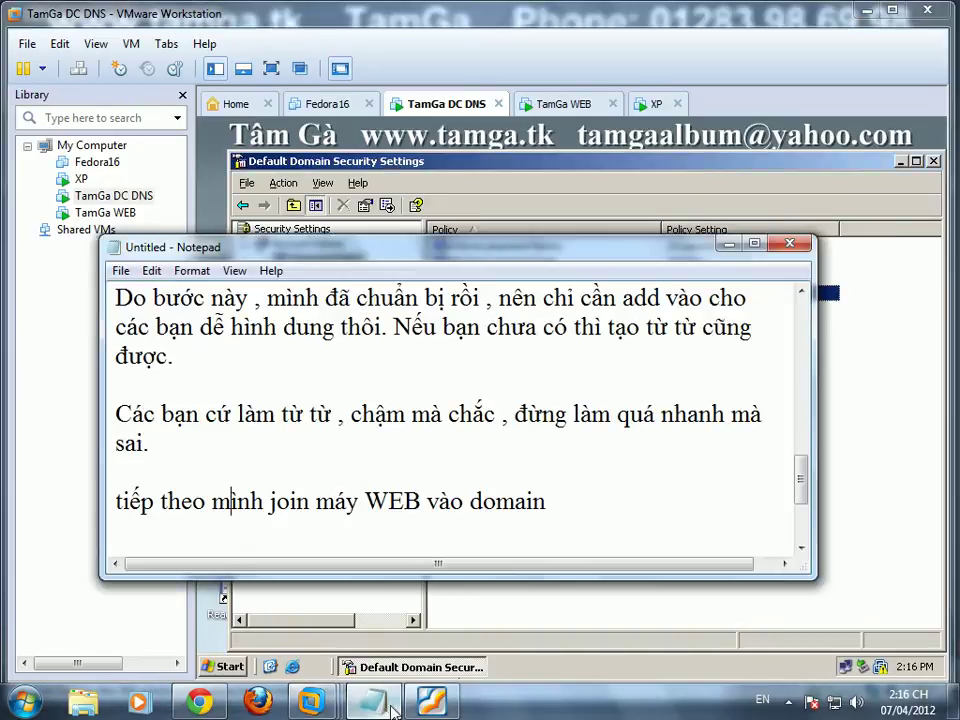
key("Return")
type("thiết ")
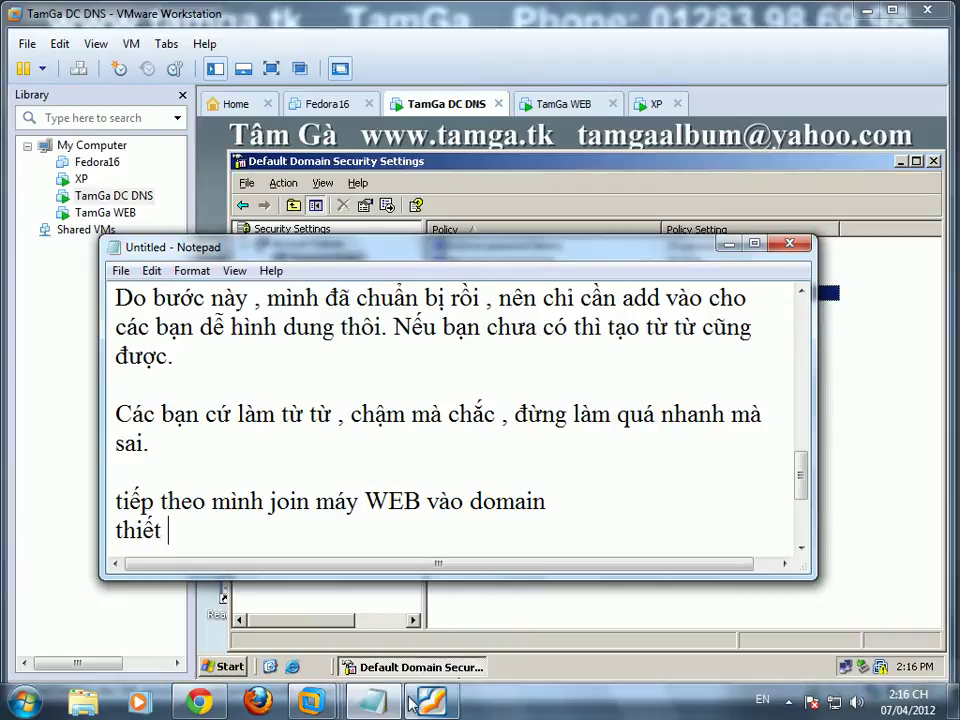
type("lập password đơn gi")
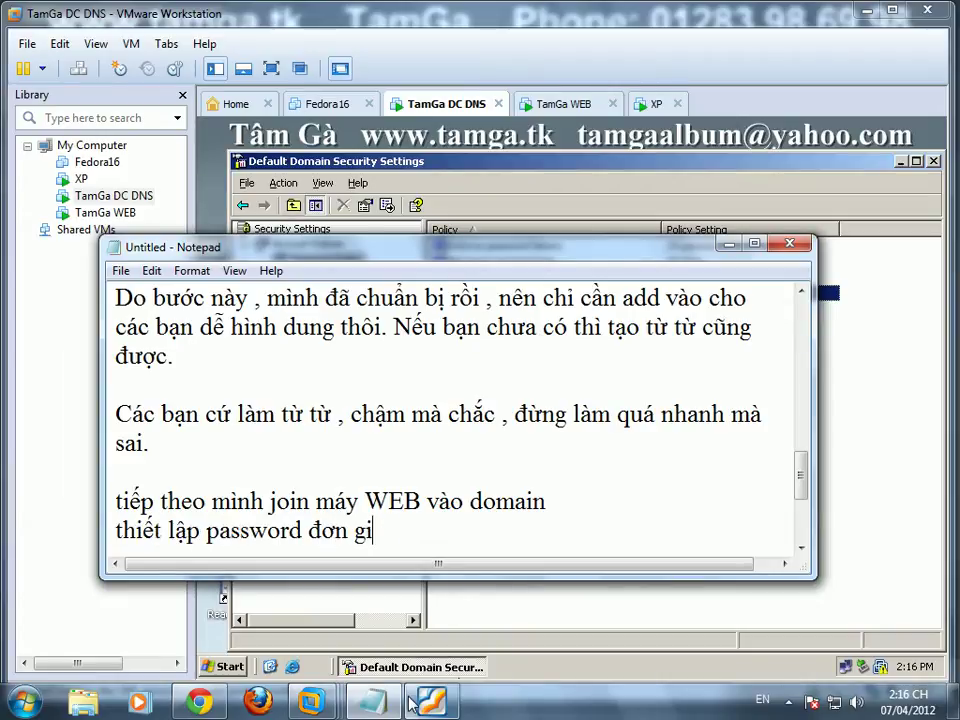
type("ản với 3 ký ")
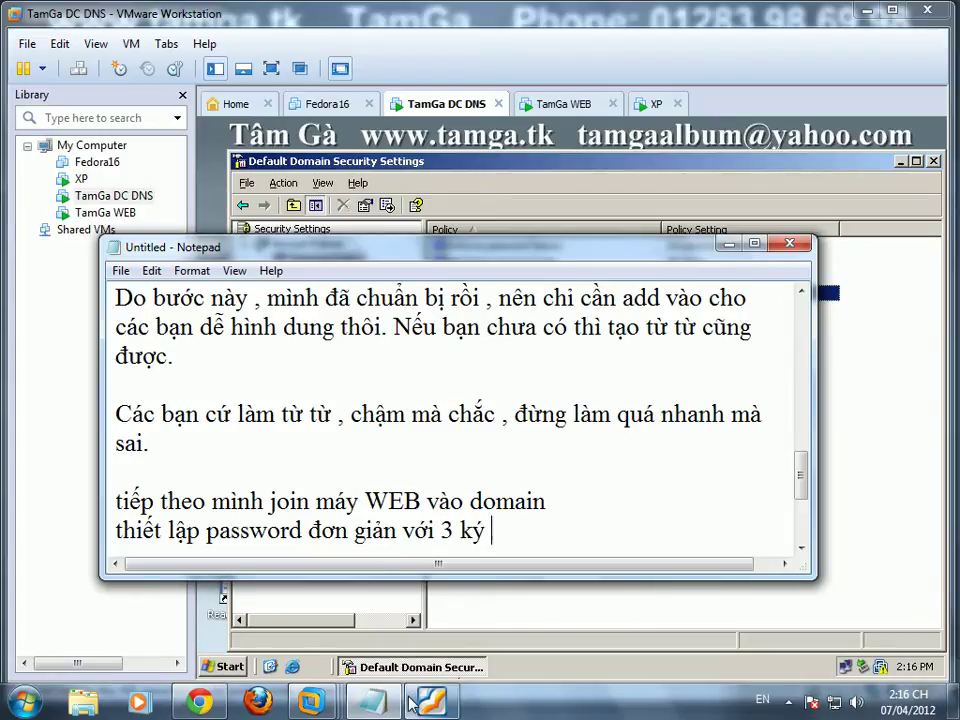
type("tự dể té")
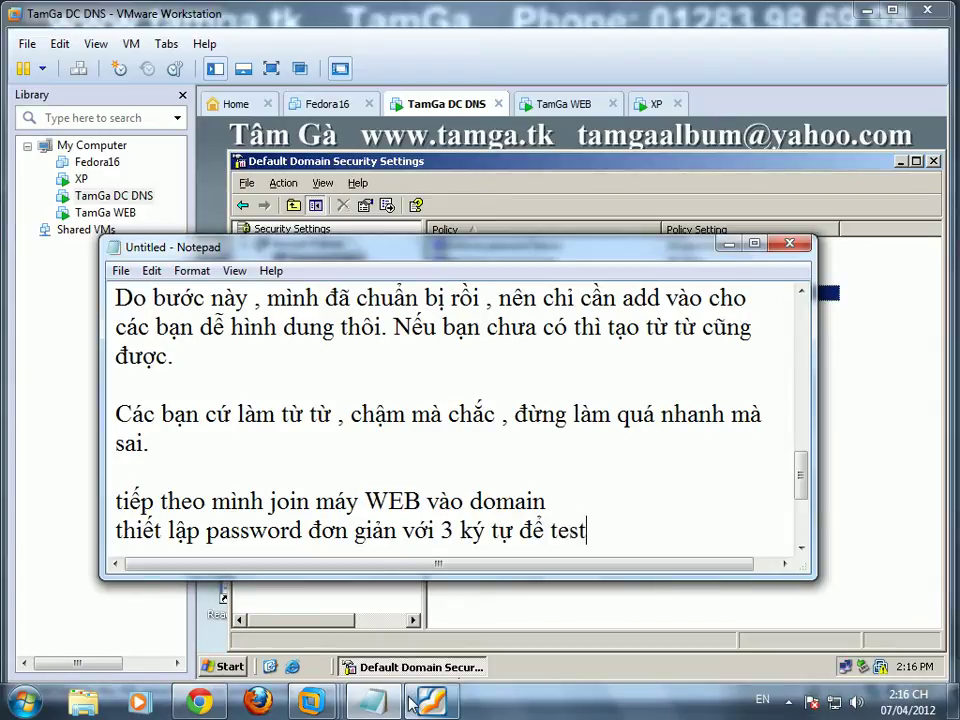
type(" cho nva ")
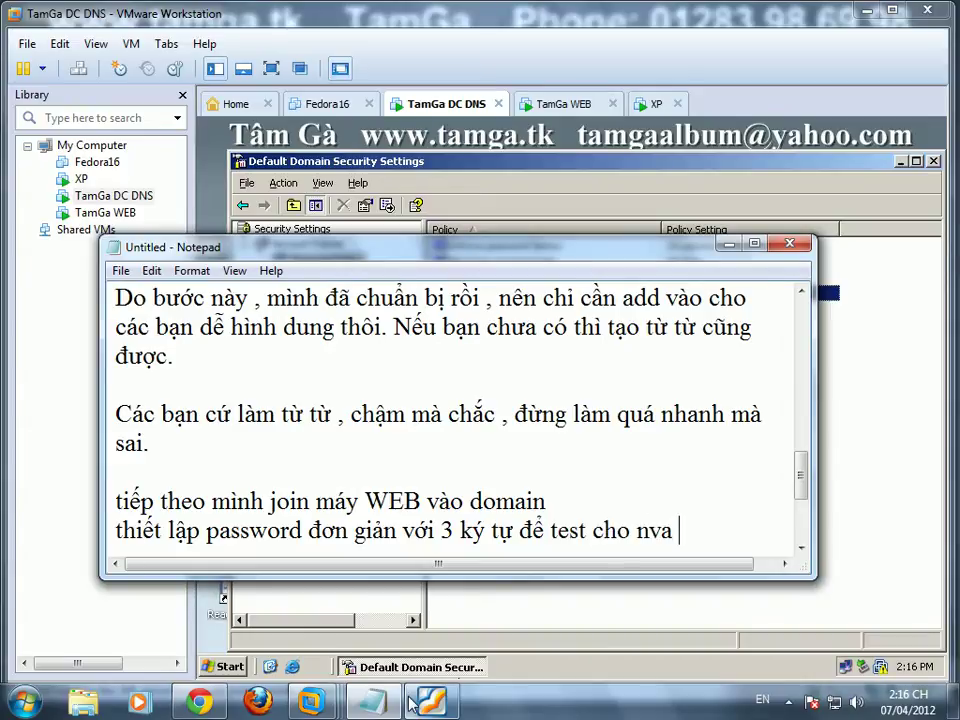
type(", nvb")
key("Return")
key("Return")
key("Return")
key("Return")
key("Return")
key("Return")
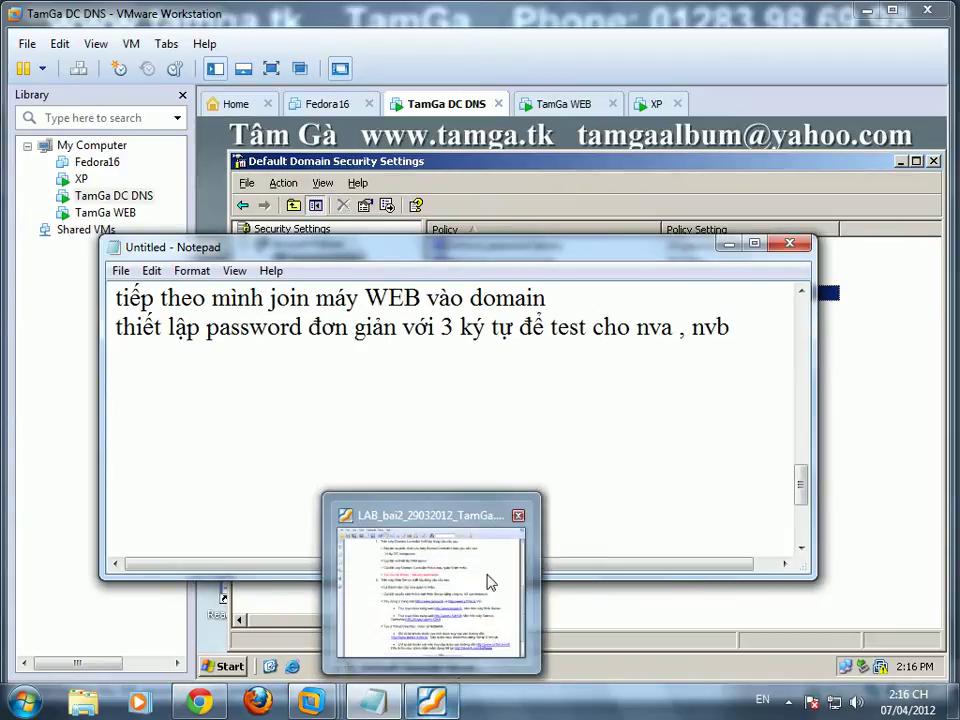
Step: Close Default Domain Security Settings and run gpupdate to refresh group policy
left_click(874, 480)
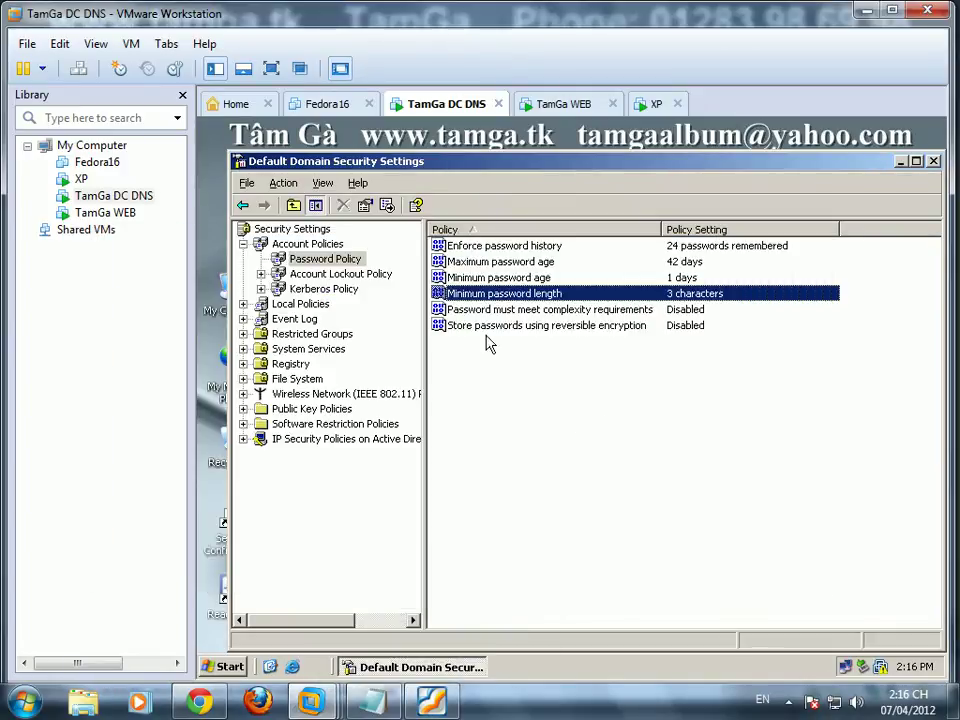
left_click(934, 161)
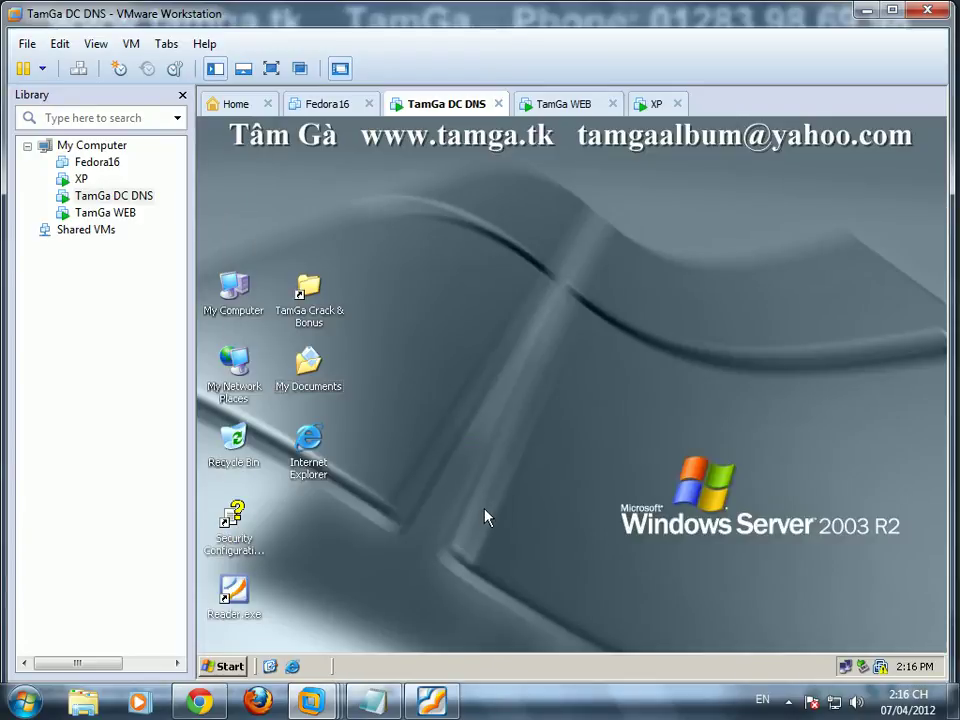
key("super+r")
type("gpupdat")
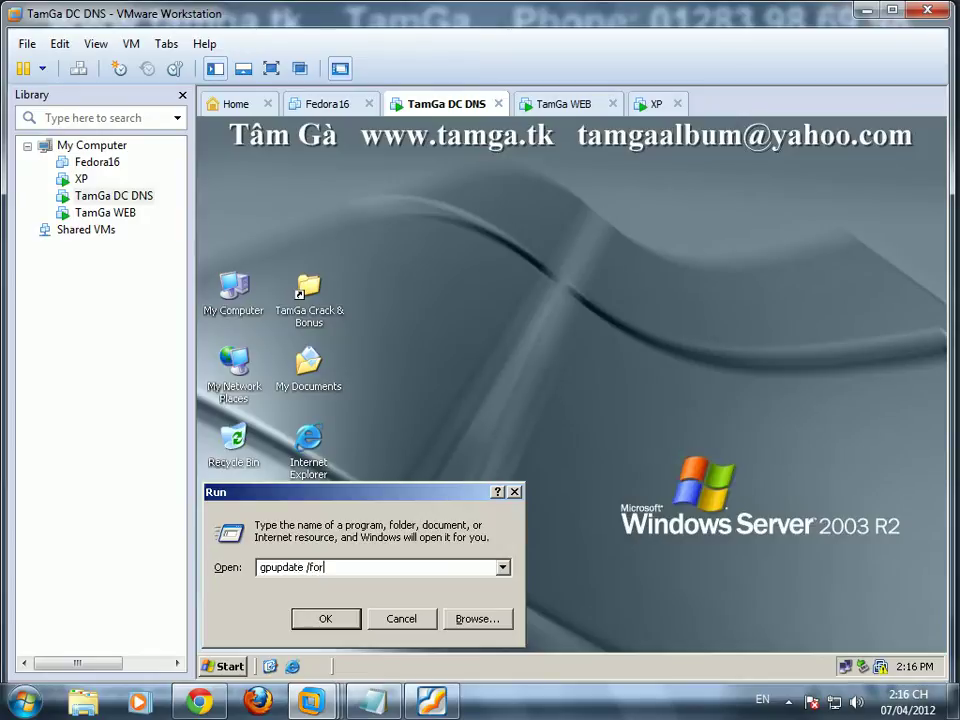
key("Return")
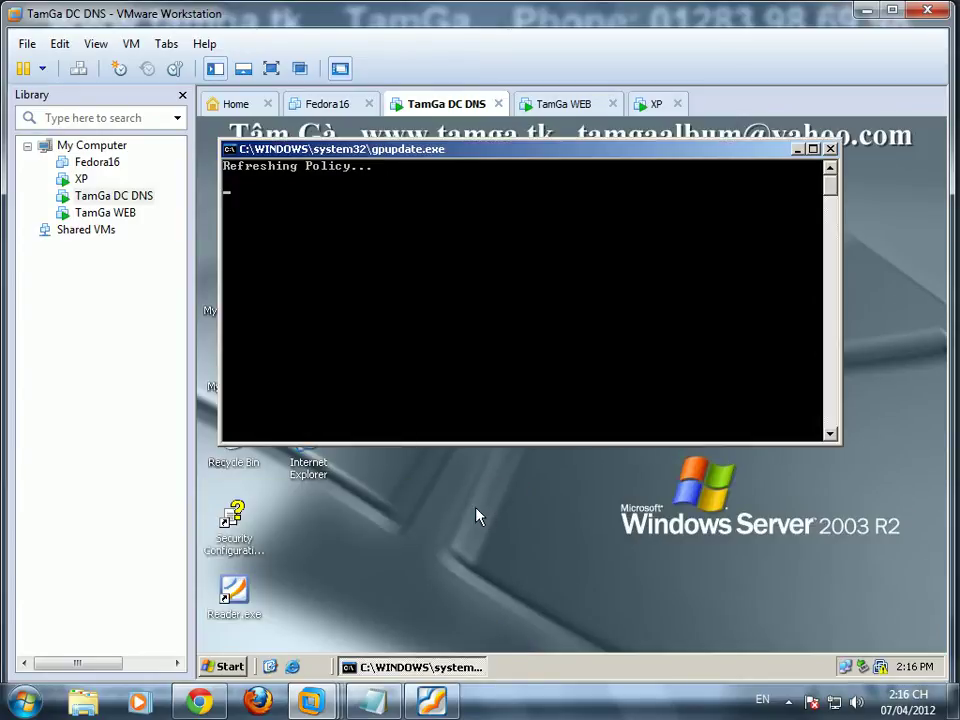
Step: Bring up Start > Programs > Administrative Tools on the DC
left_click(224, 666)
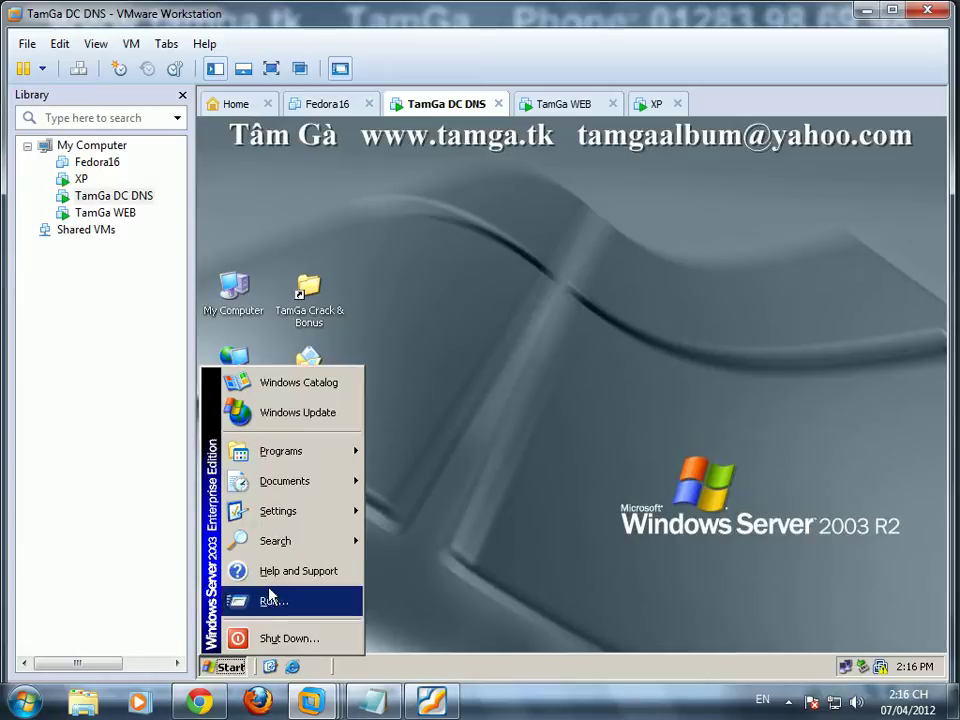
mouse_move(328, 455)
mouse_move(456, 487)
mouse_move(432, 557)
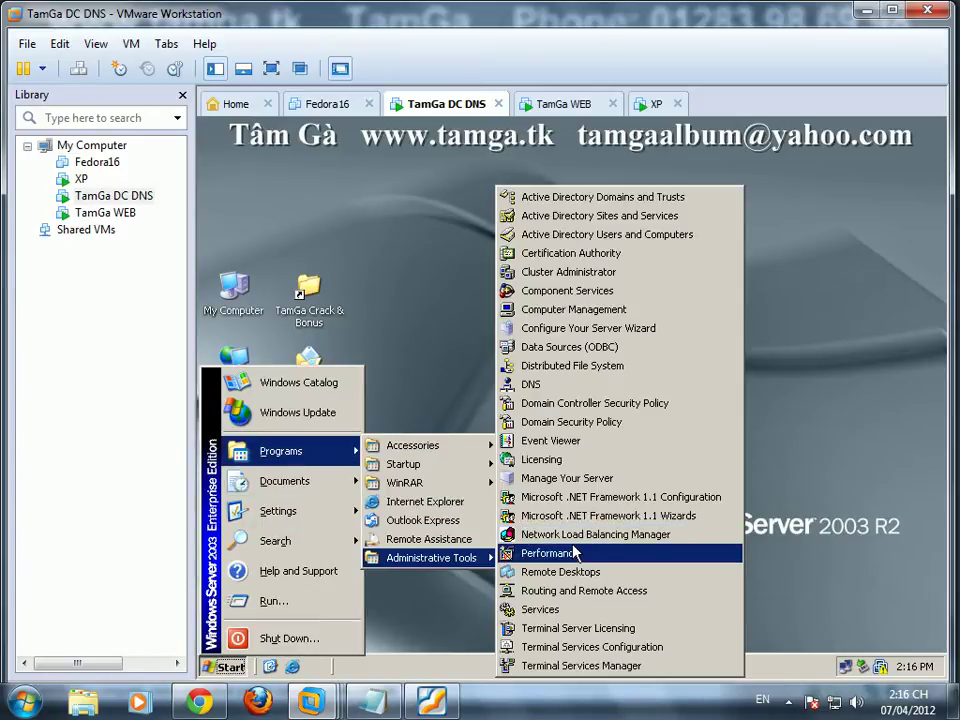
Step: Open Active Directory Users and Computers and show tamga.com's Users container
left_click(631, 240)
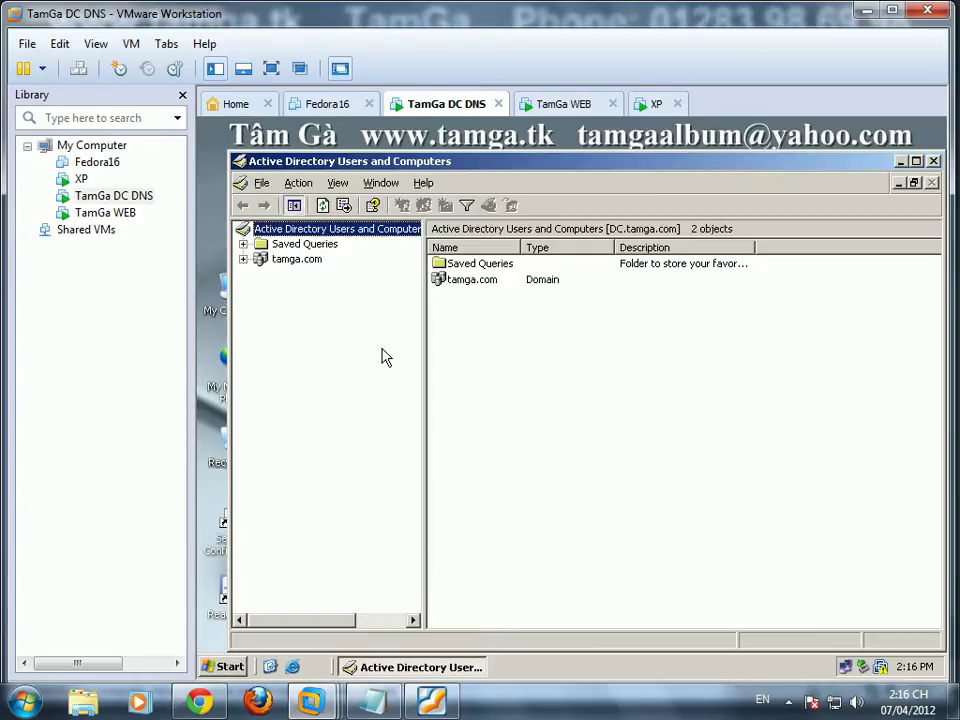
left_click(297, 262)
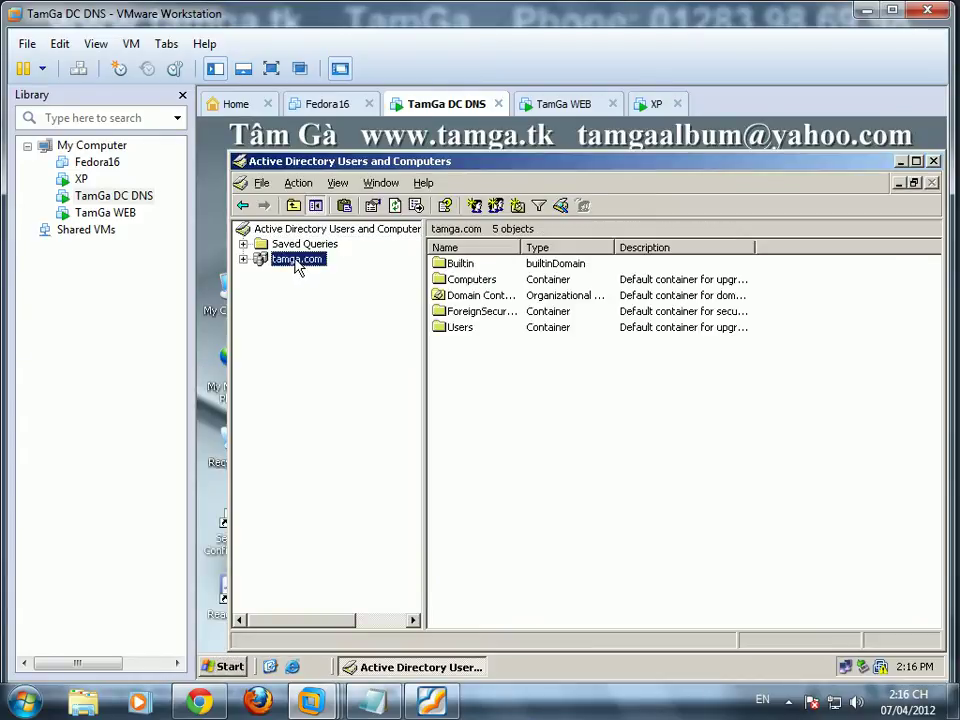
double_click(280, 260)
left_click(310, 335)
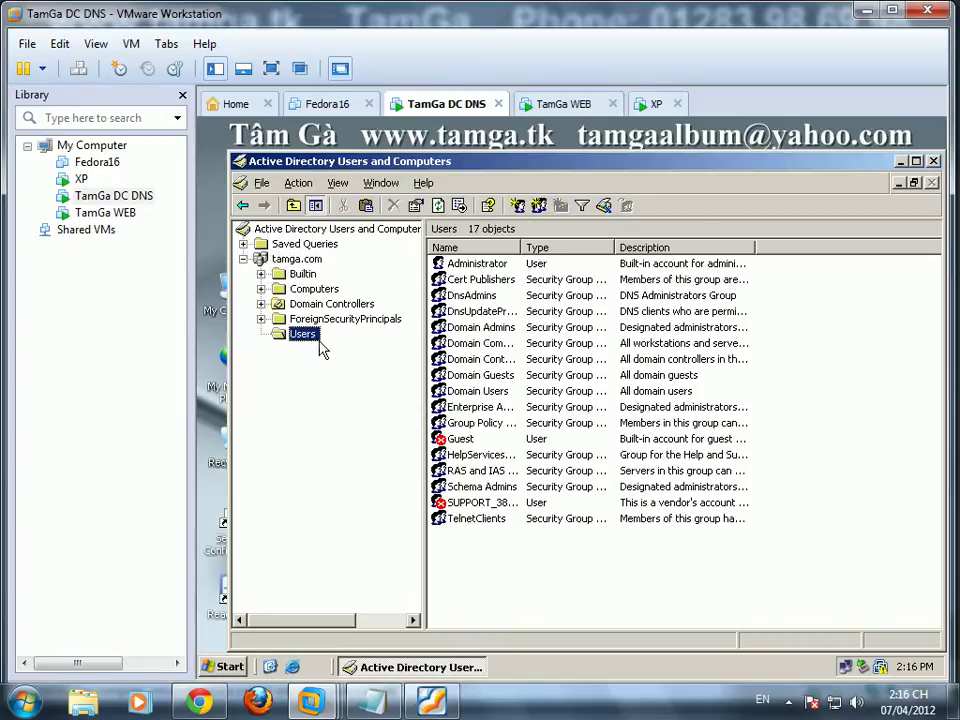
Step: Create user nva whose password never expires and cannot be changed by the user
right_click(583, 572)
mouse_move(634, 399)
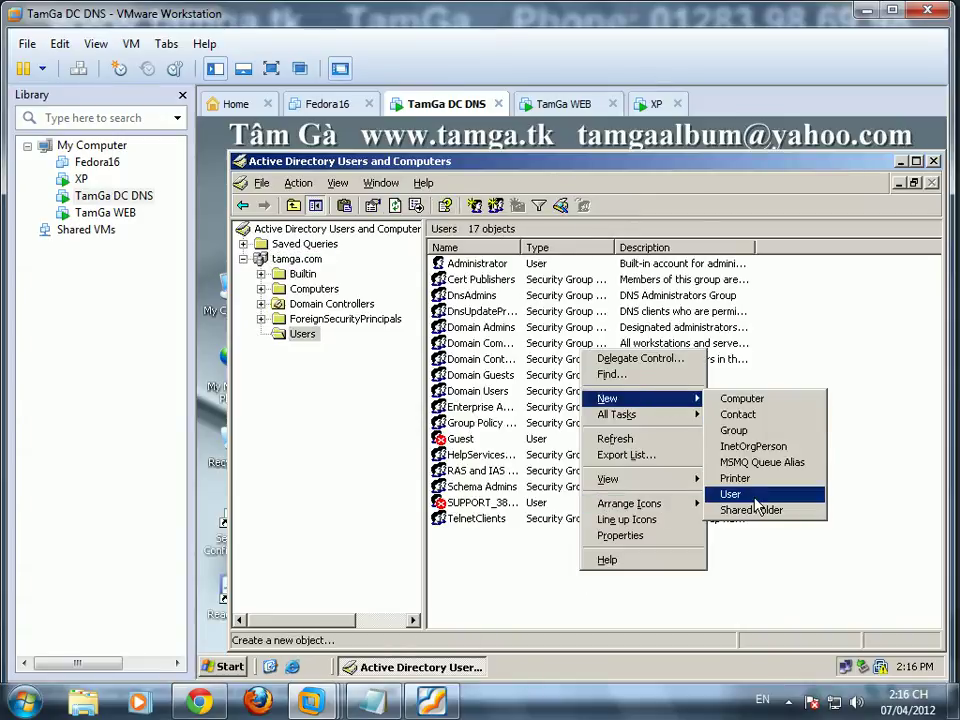
left_click(740, 494)
type("nva")
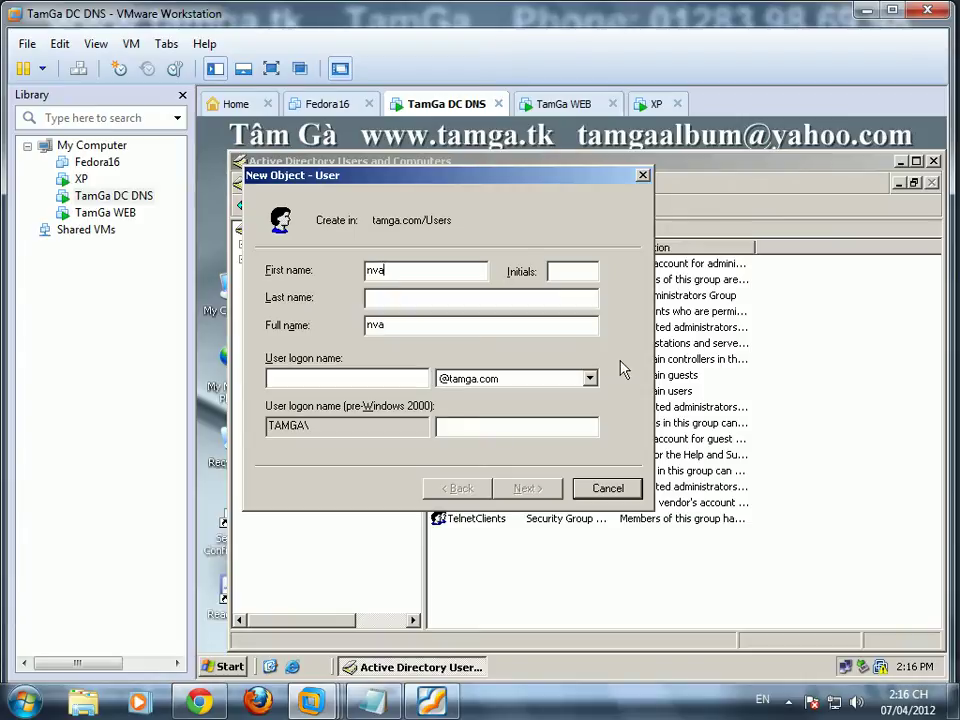
type("nva")
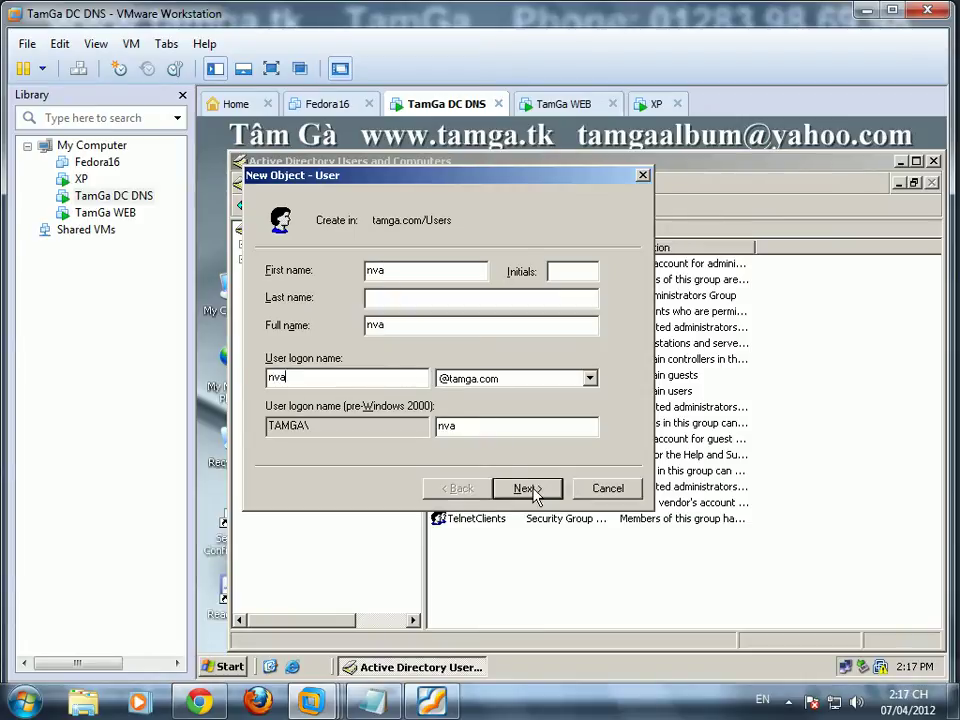
left_click(526, 488)
left_click(271, 332)
left_click(327, 357)
left_click(330, 378)
left_click(448, 271)
left_click(530, 488)
left_click(530, 488)
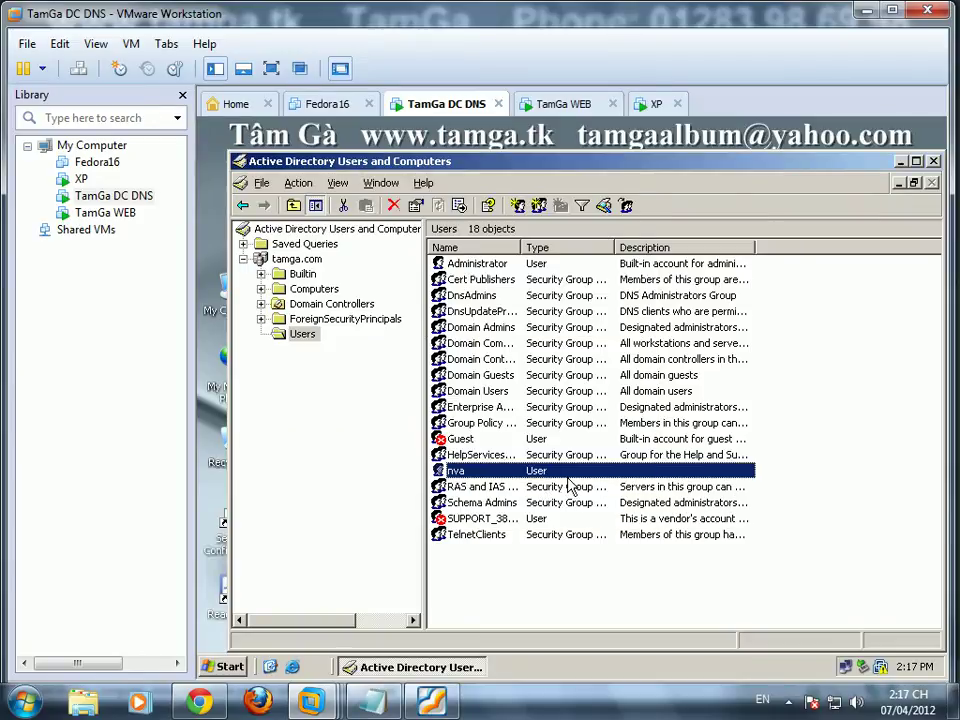
Step: Create user nvb with the account password, never expiring and not user-changeable
right_click(540, 574)
mouse_move(577, 500)
mouse_move(615, 405)
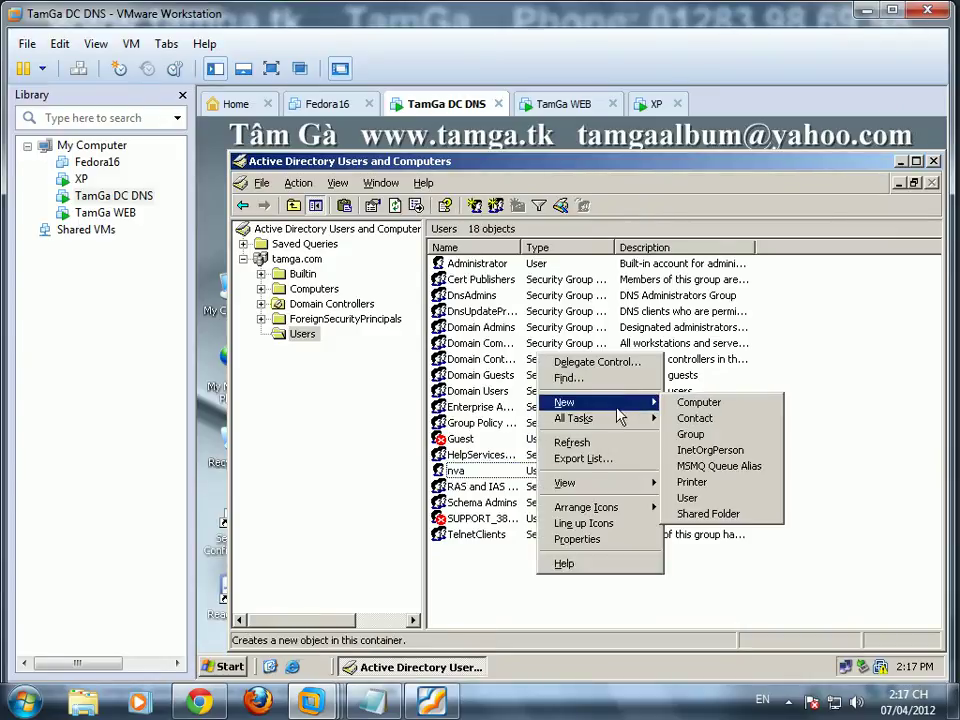
left_click(700, 498)
type("nvb")
key("Tab")
key("Tab")
key("Tab")
key("Tab")
type("nv")
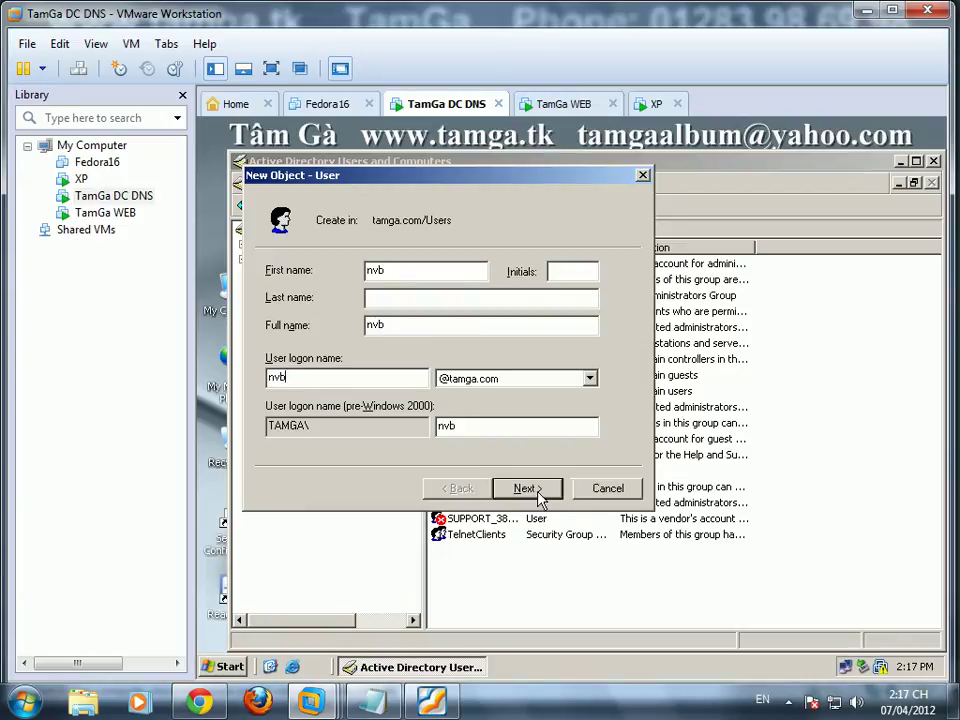
left_click(527, 488)
left_click(298, 331)
left_click(362, 357)
left_click(358, 380)
left_click(441, 269)
type("12345")
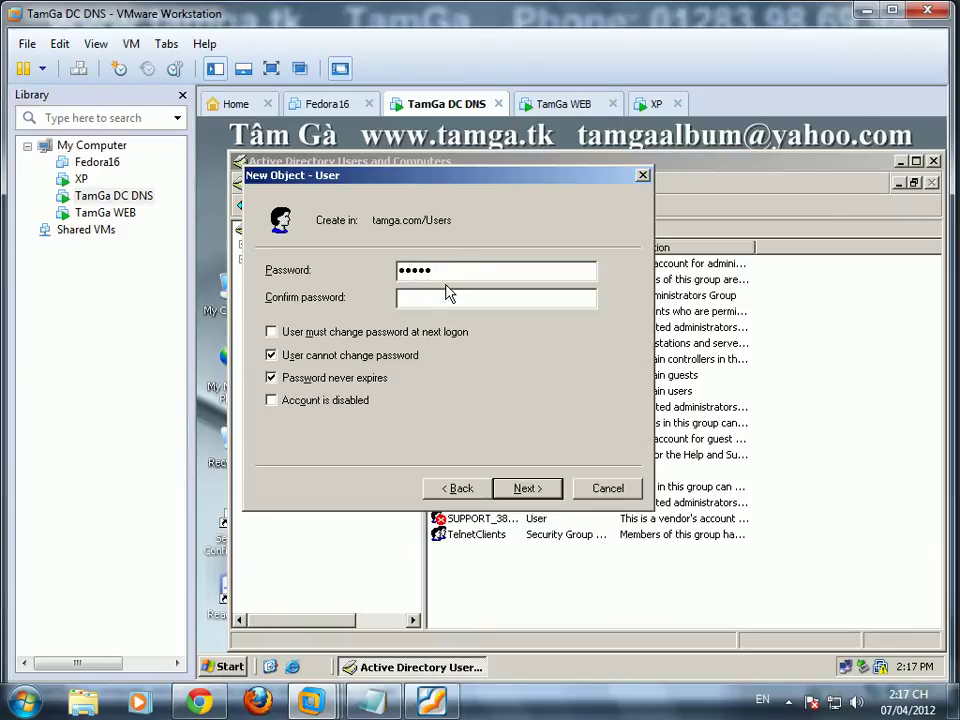
type("1")
left_click(527, 488)
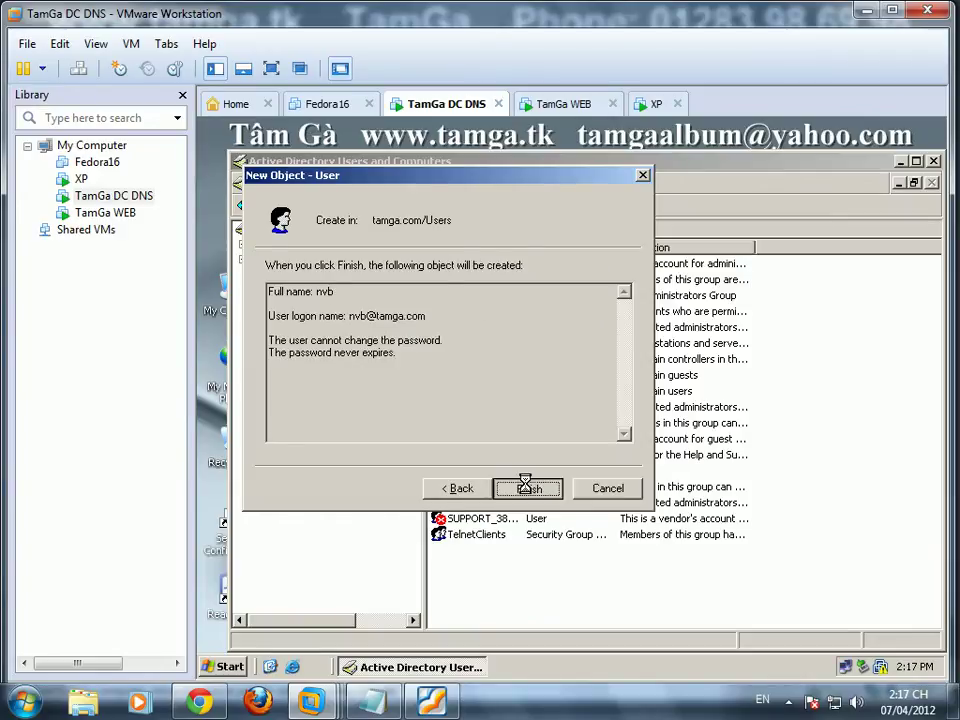
left_click(527, 488)
Step: Minimize Active Directory Users and Computers, check the lab PDF, and return to the DC VM
left_click(836, 495)
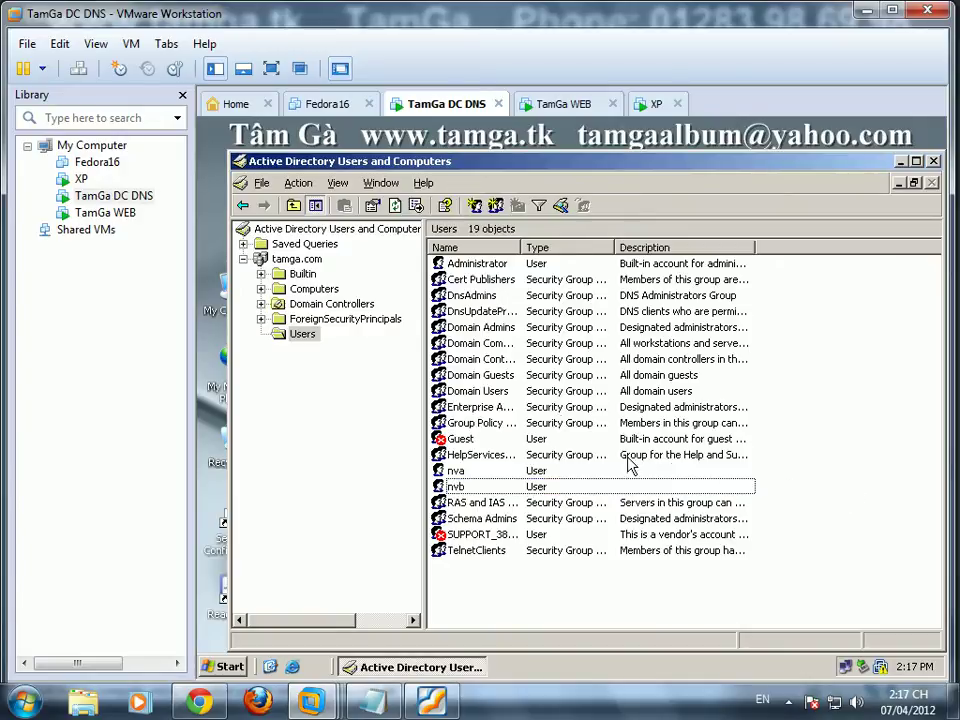
left_click(903, 163)
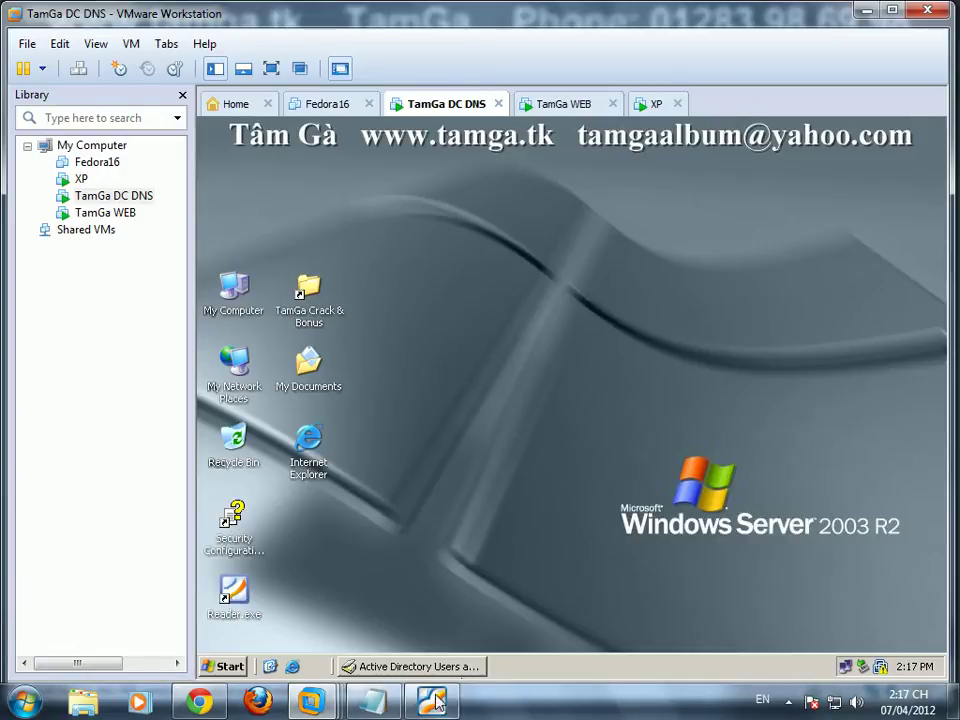
key("alt+Tab")
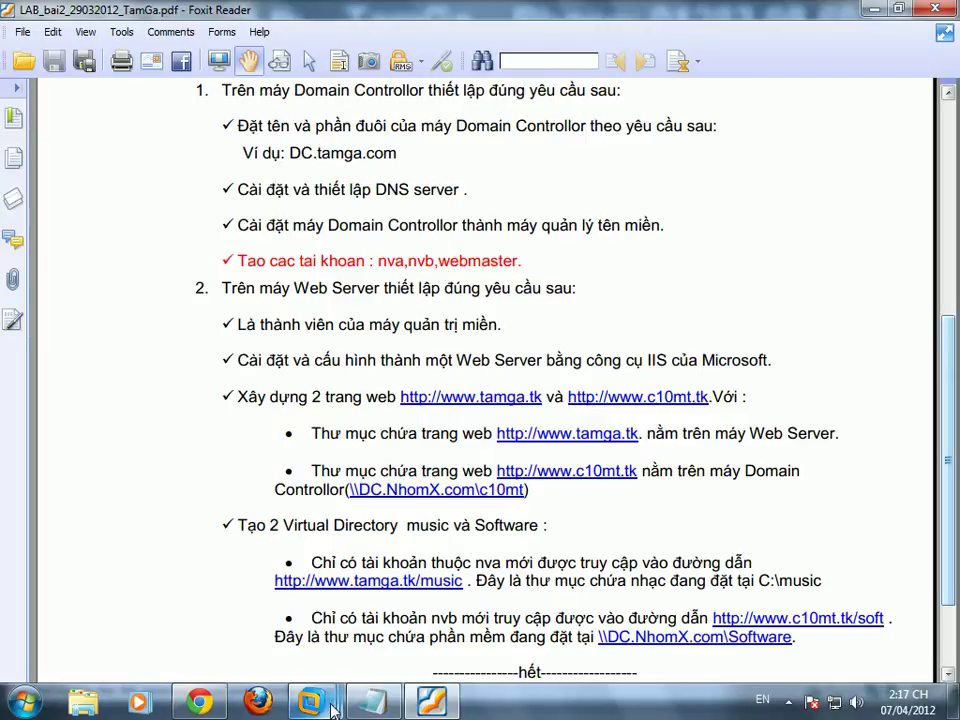
mouse_move(311, 700)
left_click(500, 608)
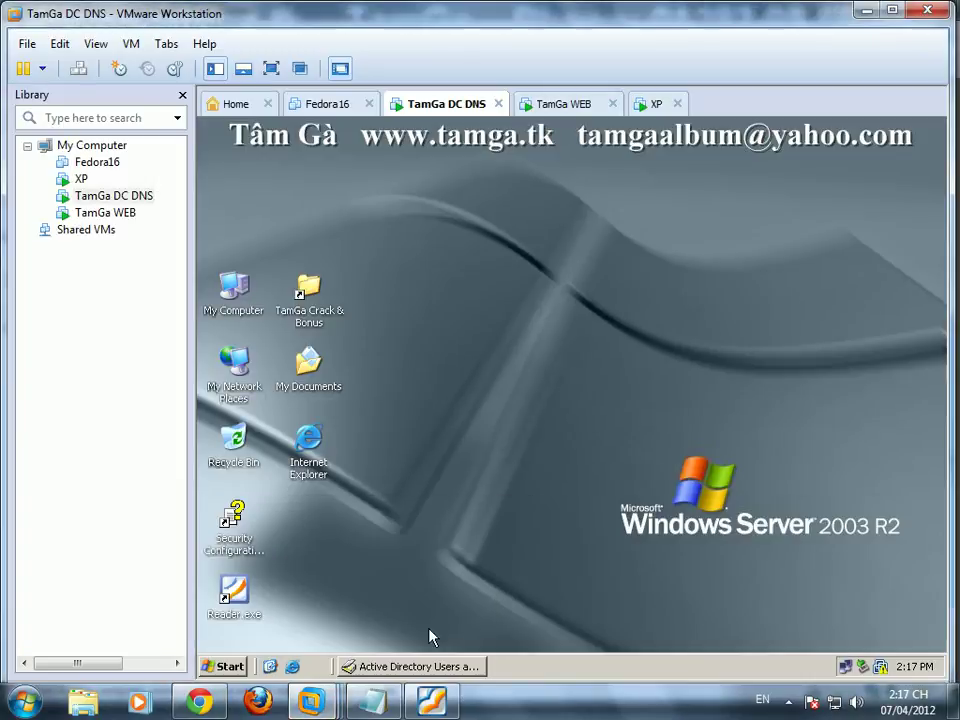
Step: Start a new user named webmaster in tamga.com's Users container
left_click(428, 667)
right_click(493, 366)
mouse_move(604, 413)
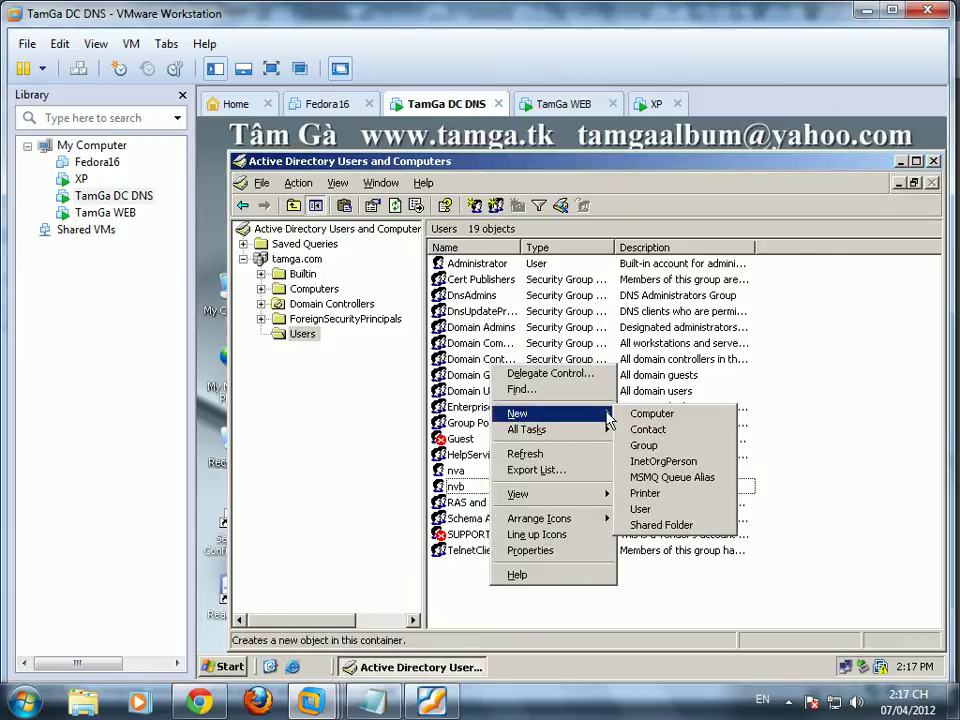
left_click(660, 509)
type("web")
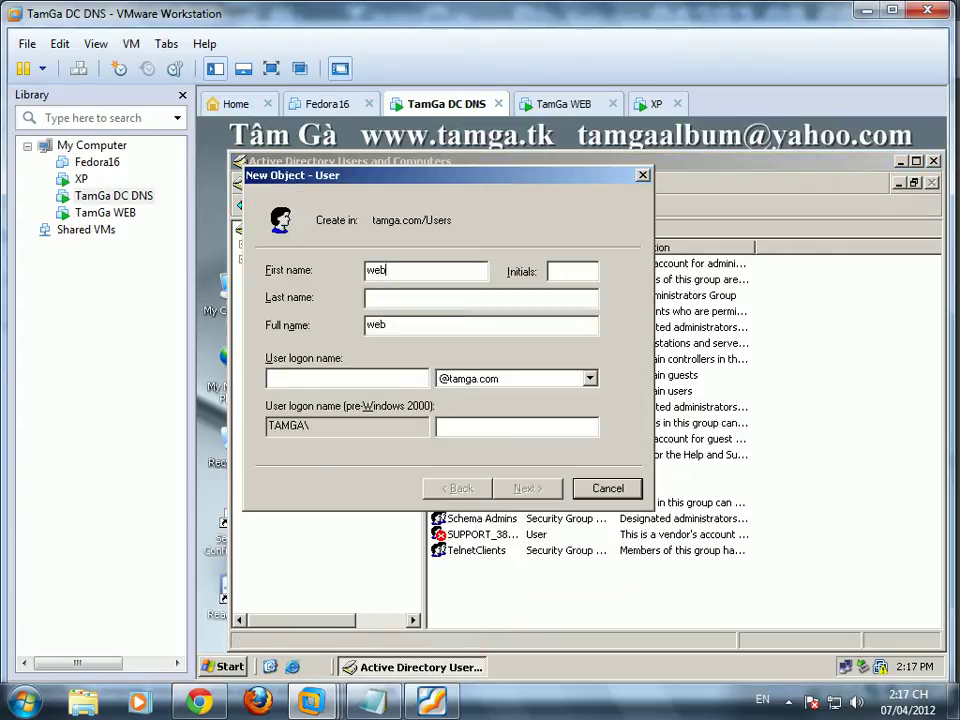
type("master")
left_click(400, 297)
type("we")
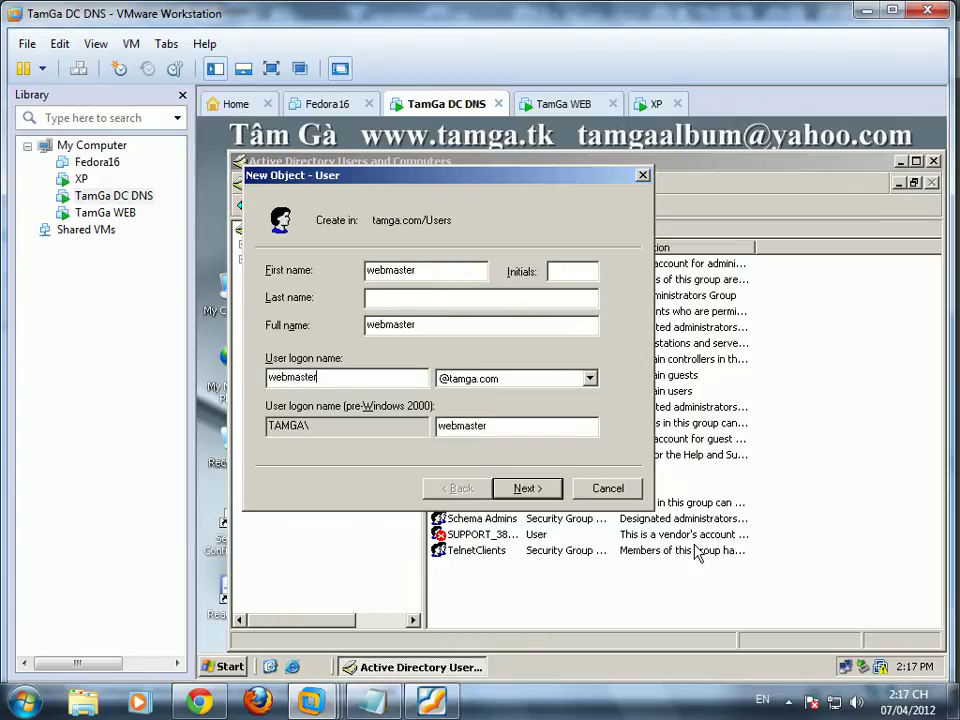
Step: Give webmaster a password that never expires and cannot be changed, then minimize the window
left_click(525, 488)
left_click(315, 333)
left_click(272, 355)
left_click(272, 378)
left_click(420, 272)
type("1")
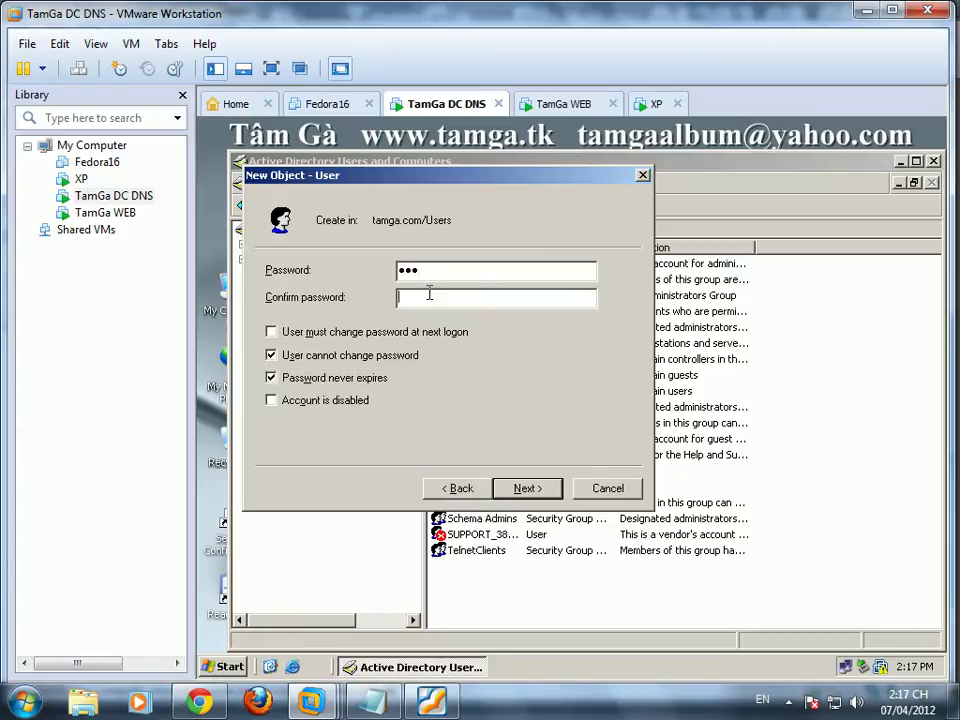
type("1")
left_click(548, 492)
left_click(548, 492)
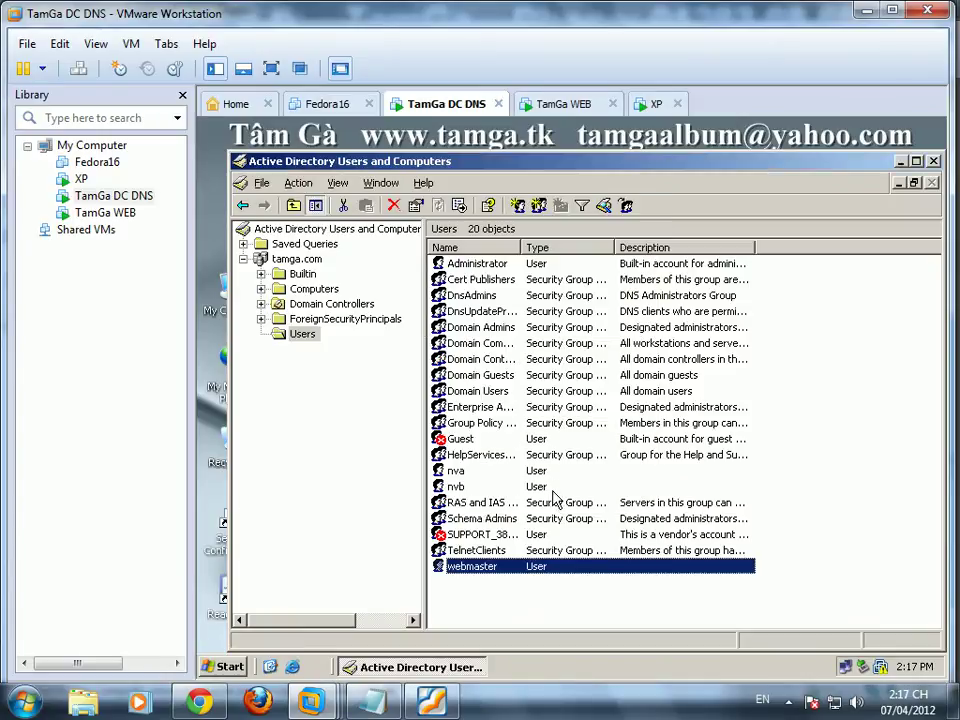
left_click(900, 161)
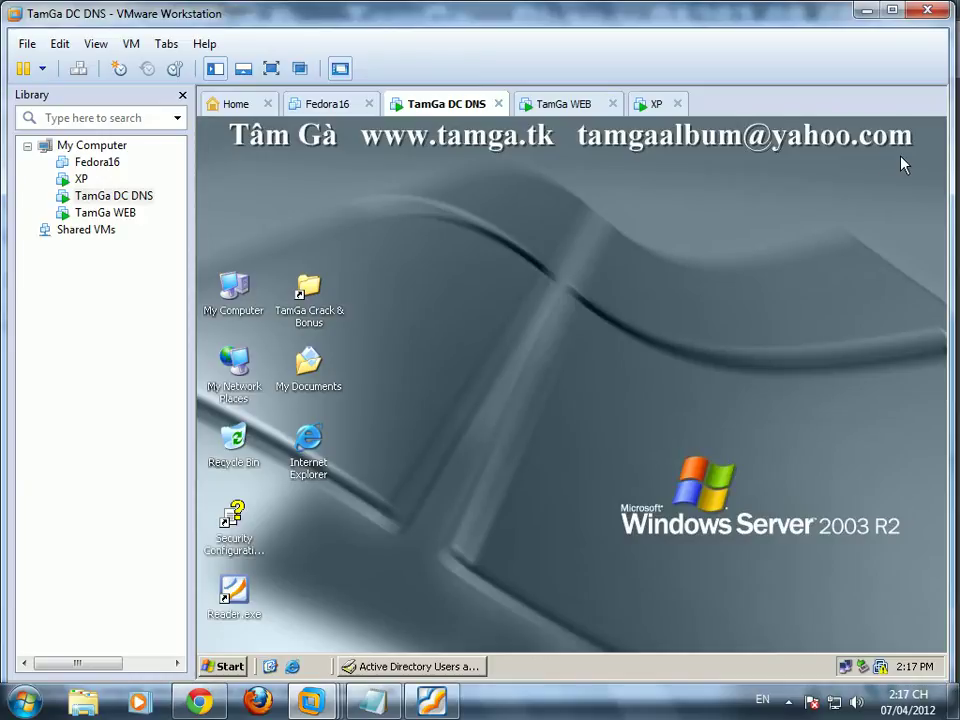
Step: Log on to the TamGa WEB VM as administrator, choosing the TAMGA domain
left_click(566, 103)
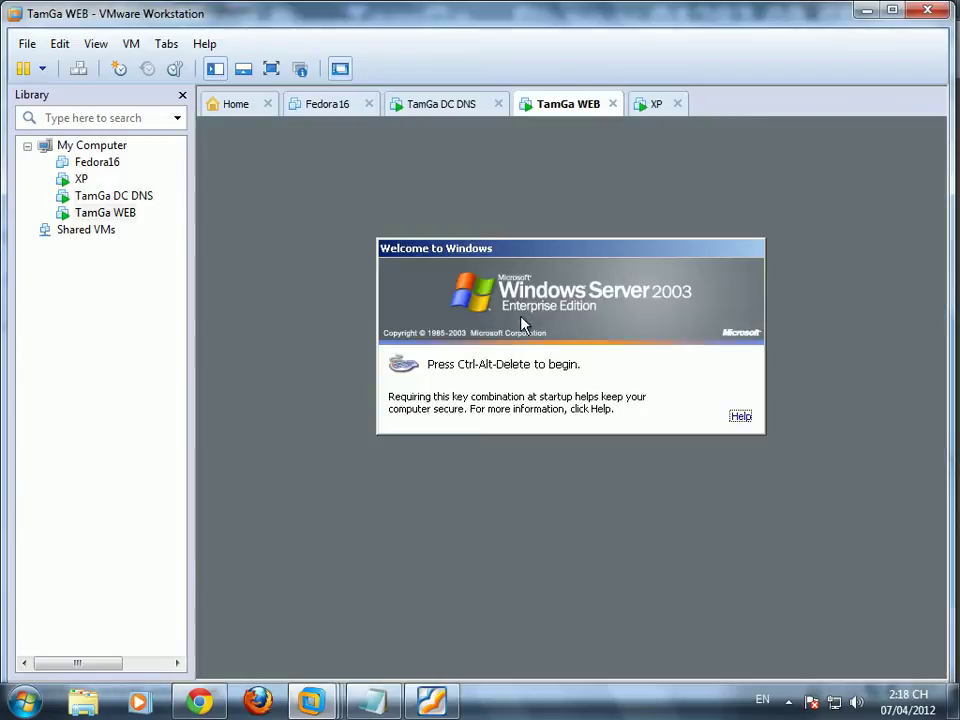
key("ctrl+alt+Insert")
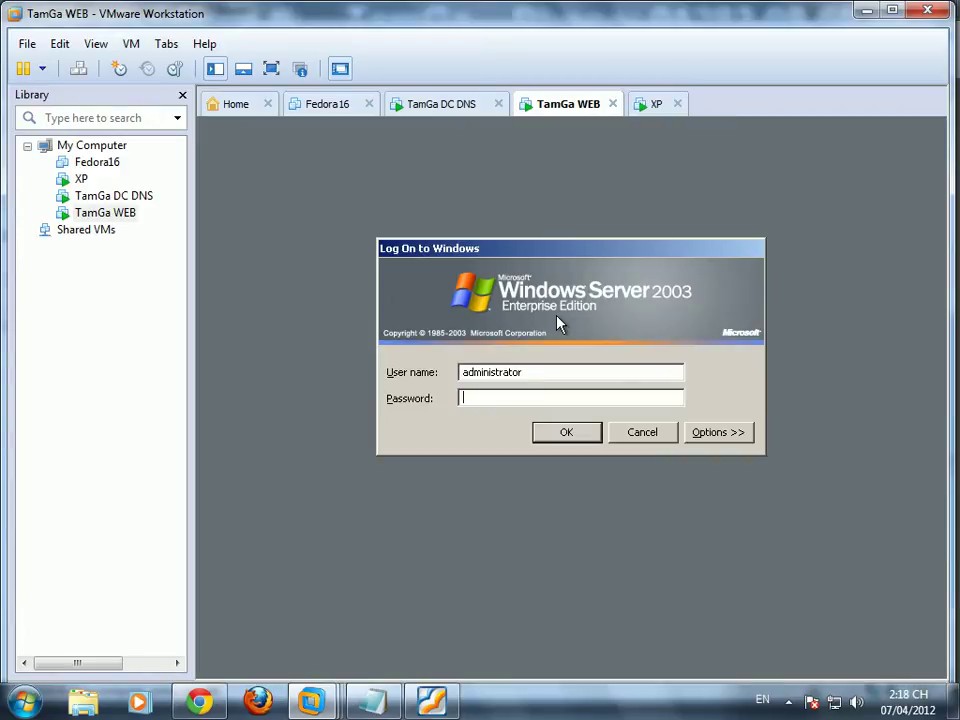
left_click(710, 436)
left_click(648, 428)
left_click(592, 458)
left_click(490, 487)
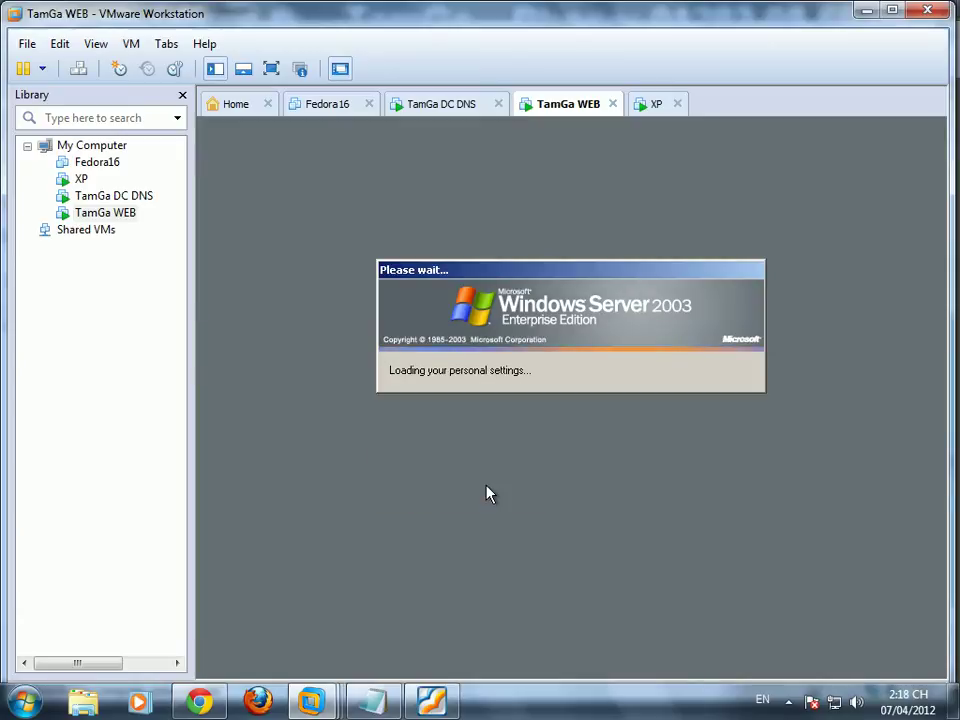
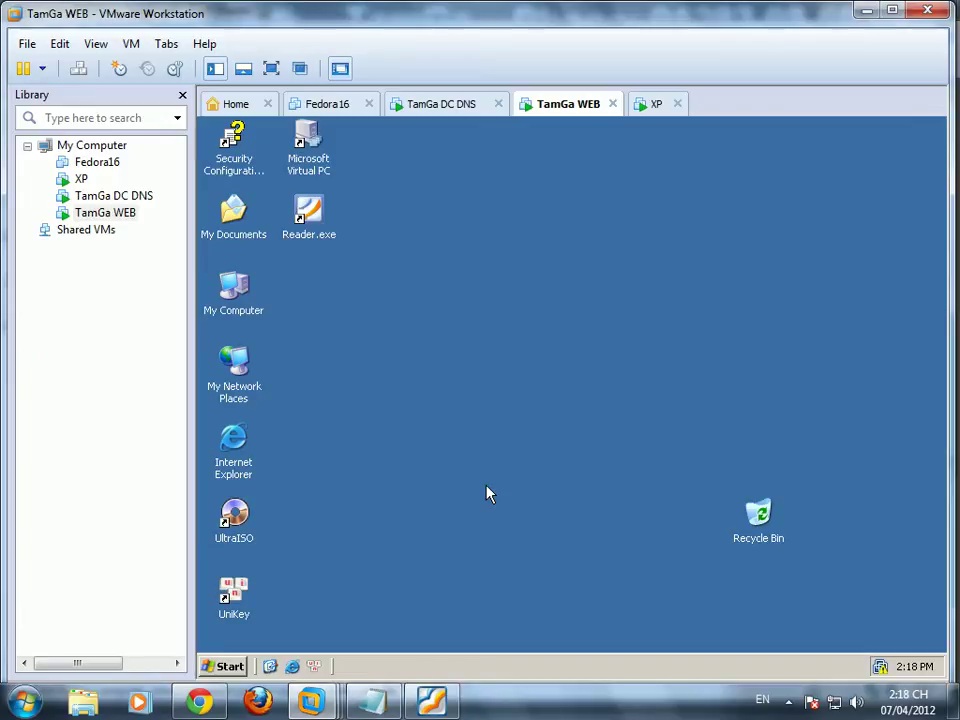
Step: Refresh the WEB server desktop and browse its Start menu
right_click(437, 330)
left_click(484, 347)
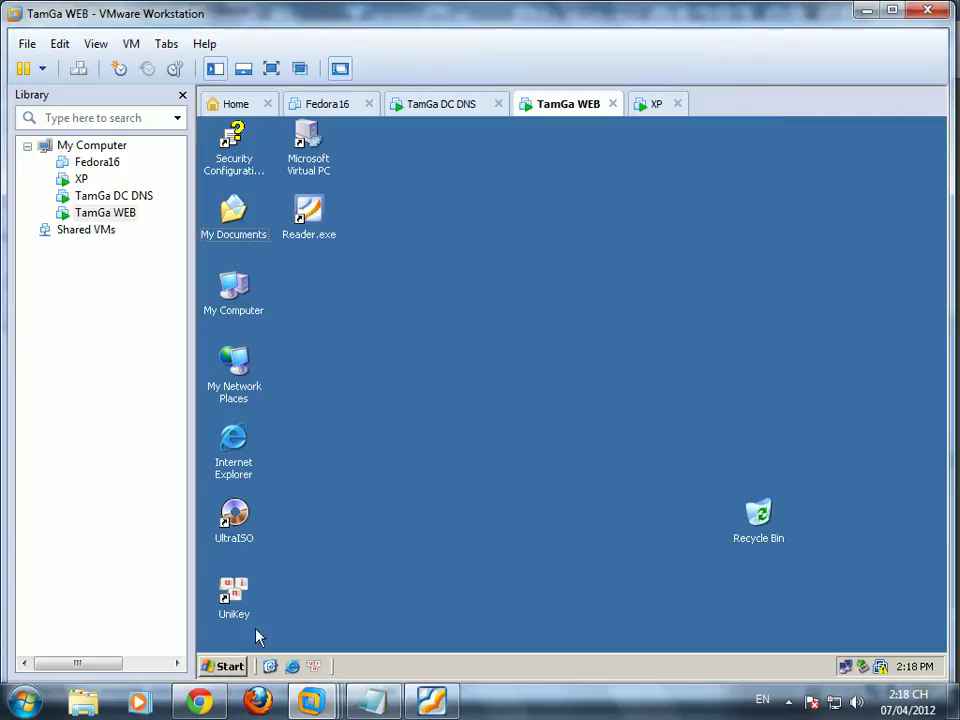
left_click(231, 667)
mouse_move(326, 452)
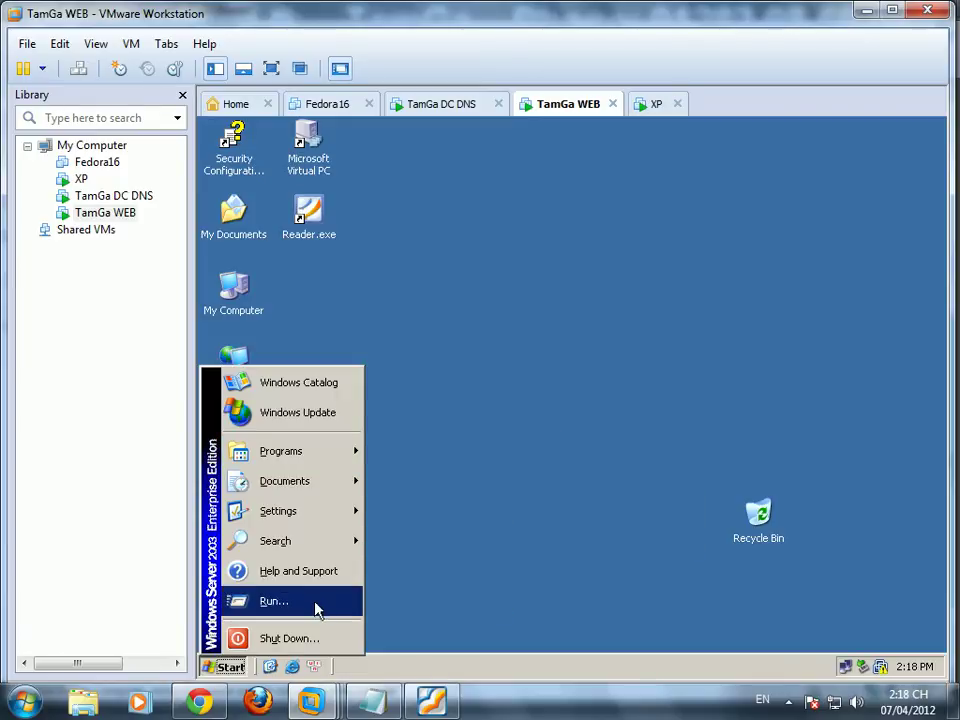
mouse_move(339, 522)
Step: Turn on Display Administrative Tools in the classic Start menu's taskbar properties
right_click(426, 666)
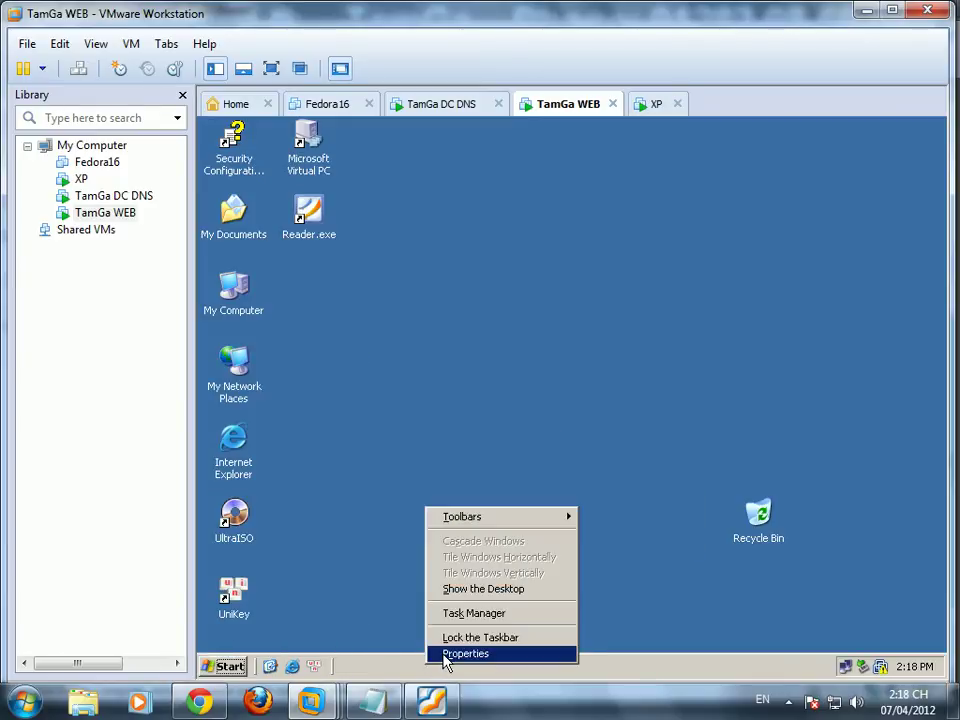
left_click(446, 656)
left_click(287, 267)
left_click(514, 549)
left_click(245, 491)
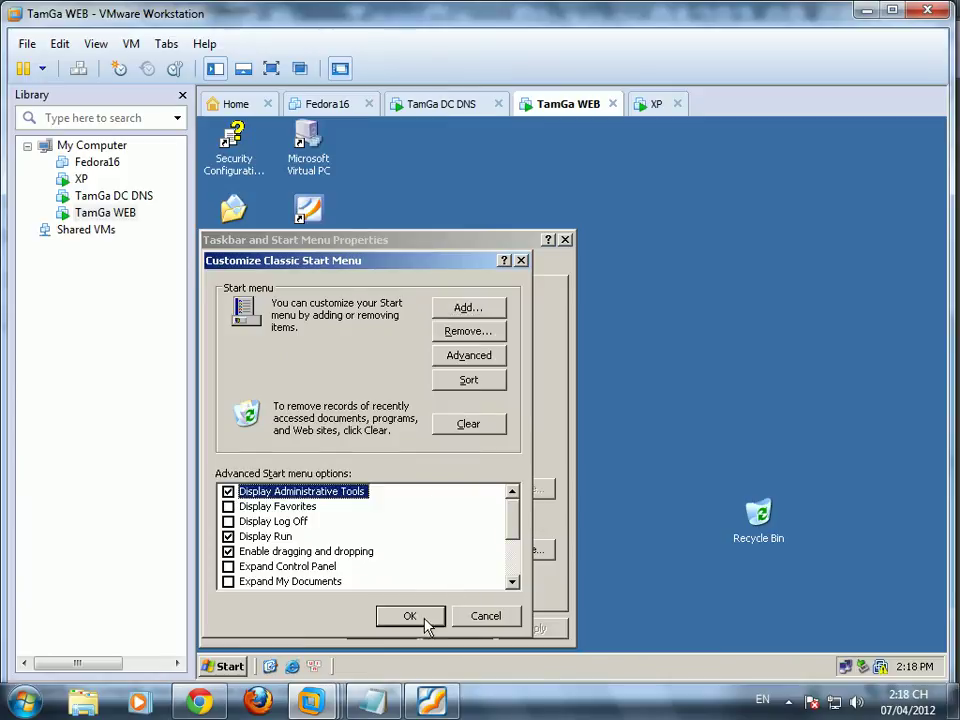
left_click(430, 615)
left_click(393, 628)
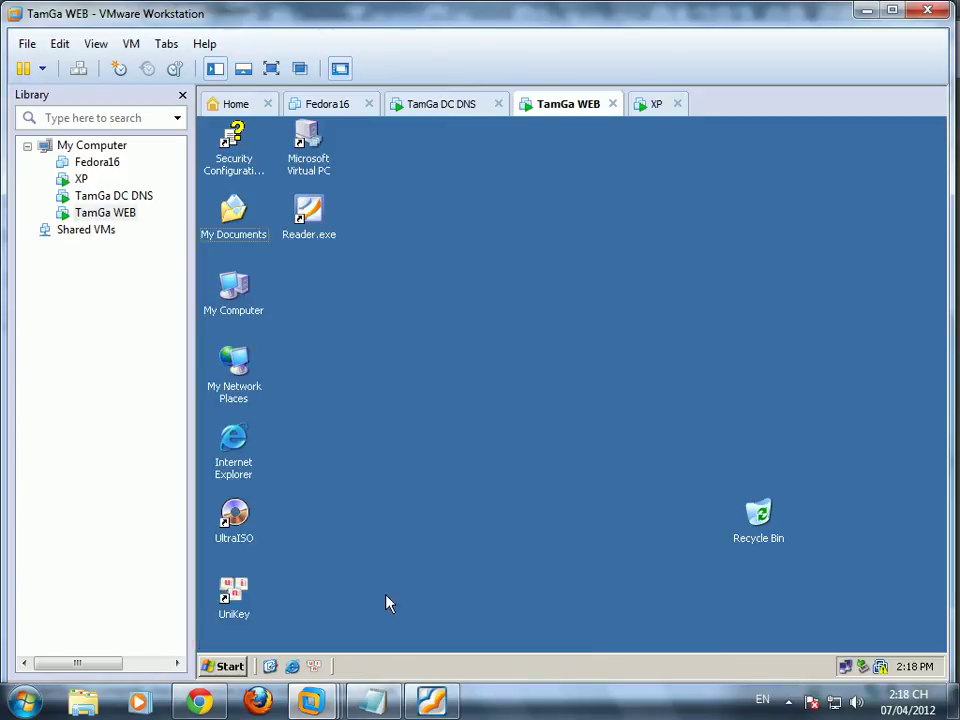
left_click(226, 667)
Step: Launch IIS Manager, view Web Service Extensions, then bring up the lab assignment PDF
mouse_move(313, 467)
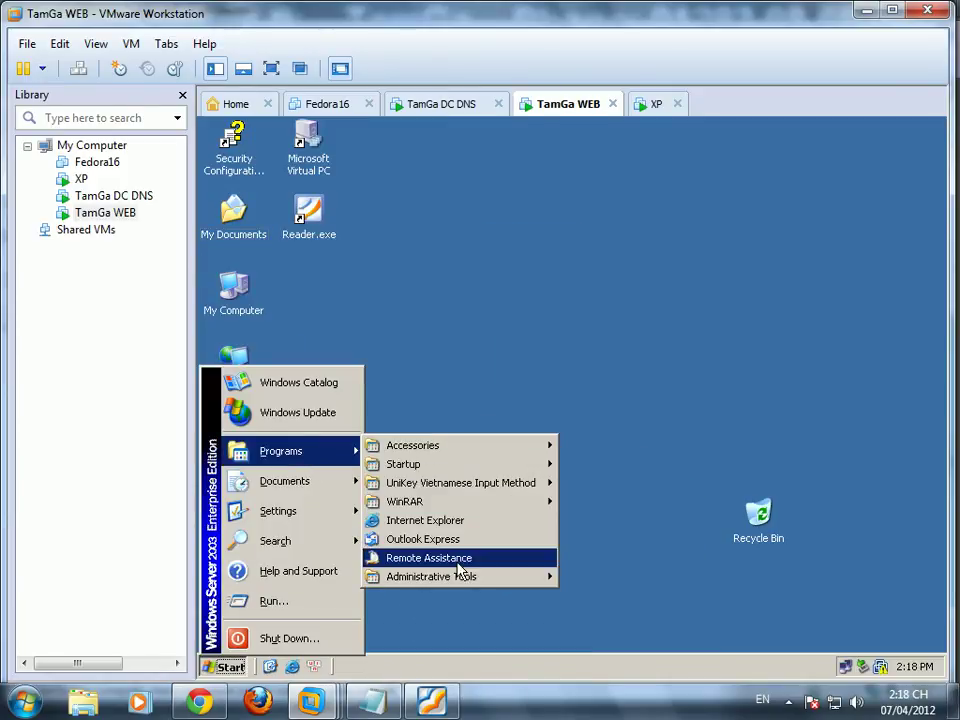
mouse_move(542, 578)
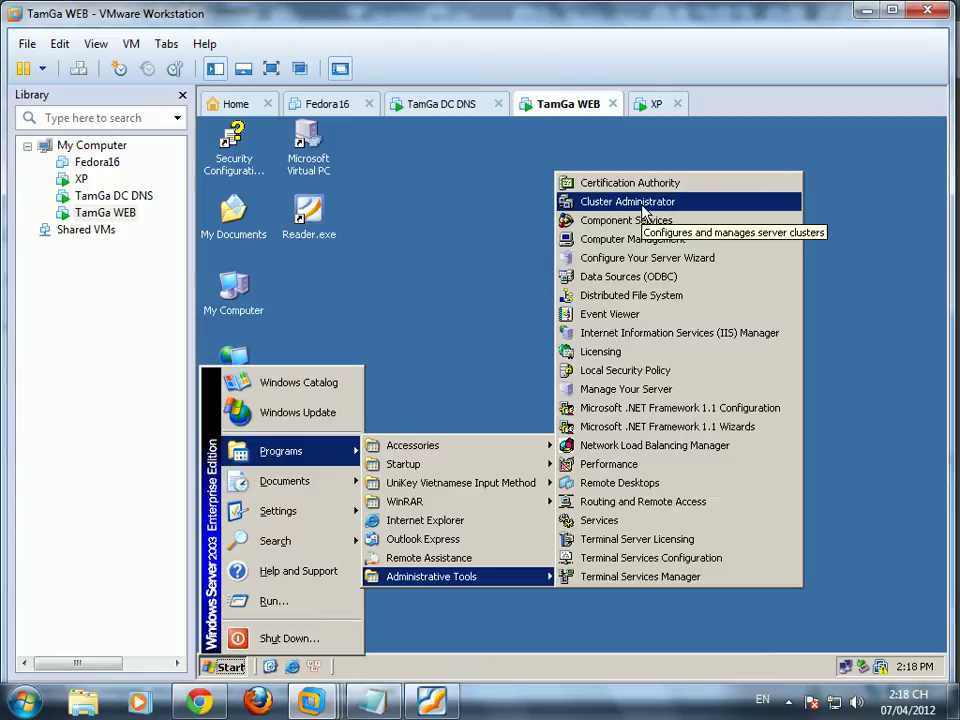
left_click(672, 352)
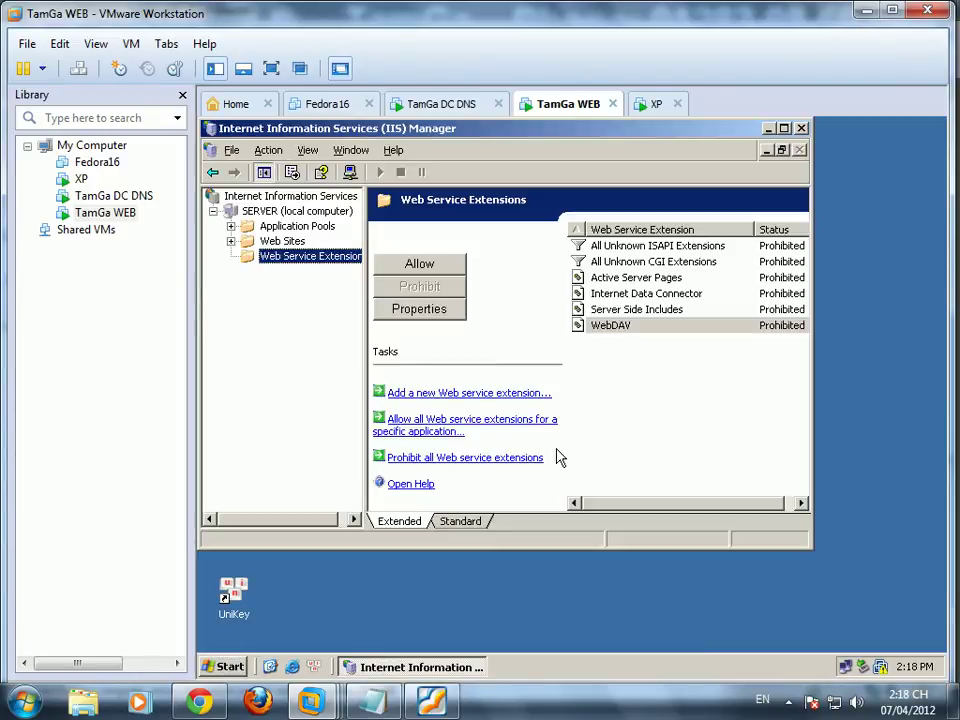
left_click(268, 258)
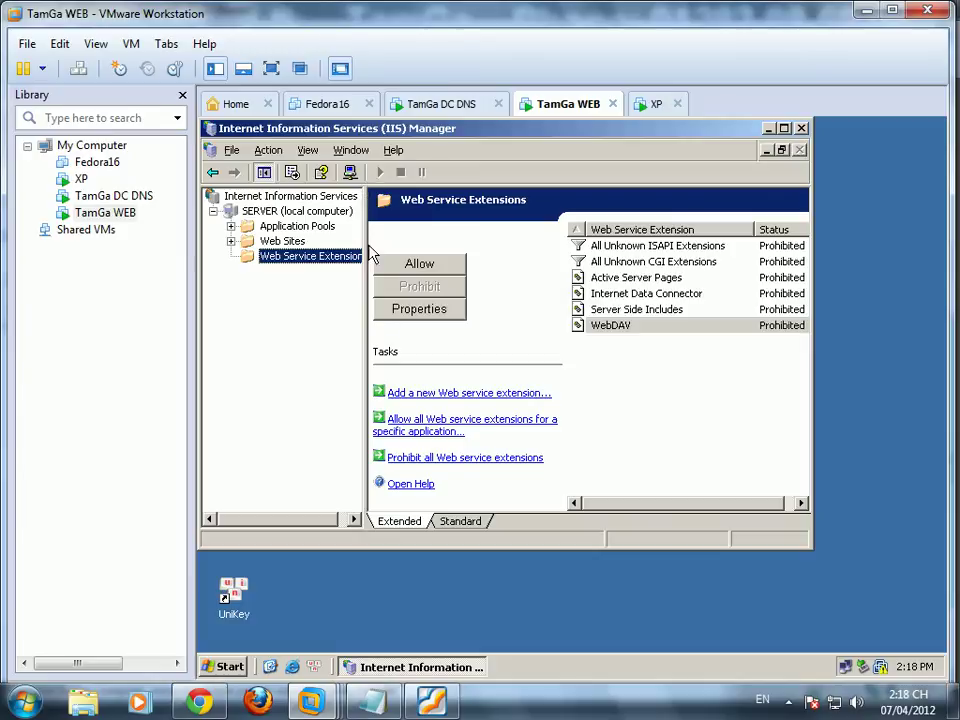
left_click(430, 705)
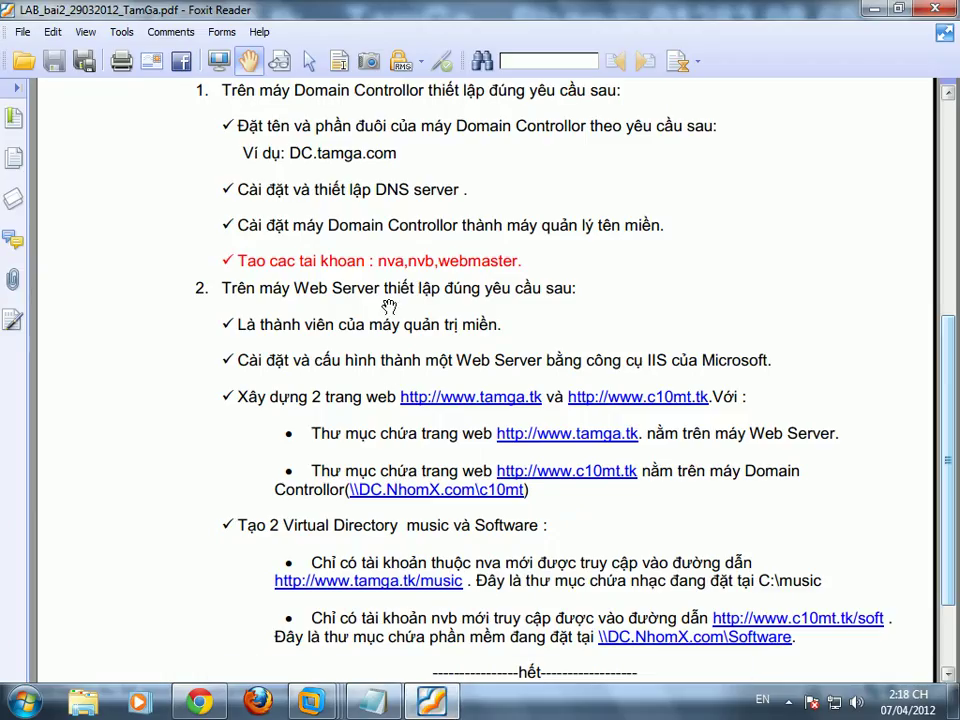
Step: In Notepad, add the line 'cấu hình DNS trên máy Domain và phân giải tên miền'
left_click(872, 14)
left_click(374, 701)
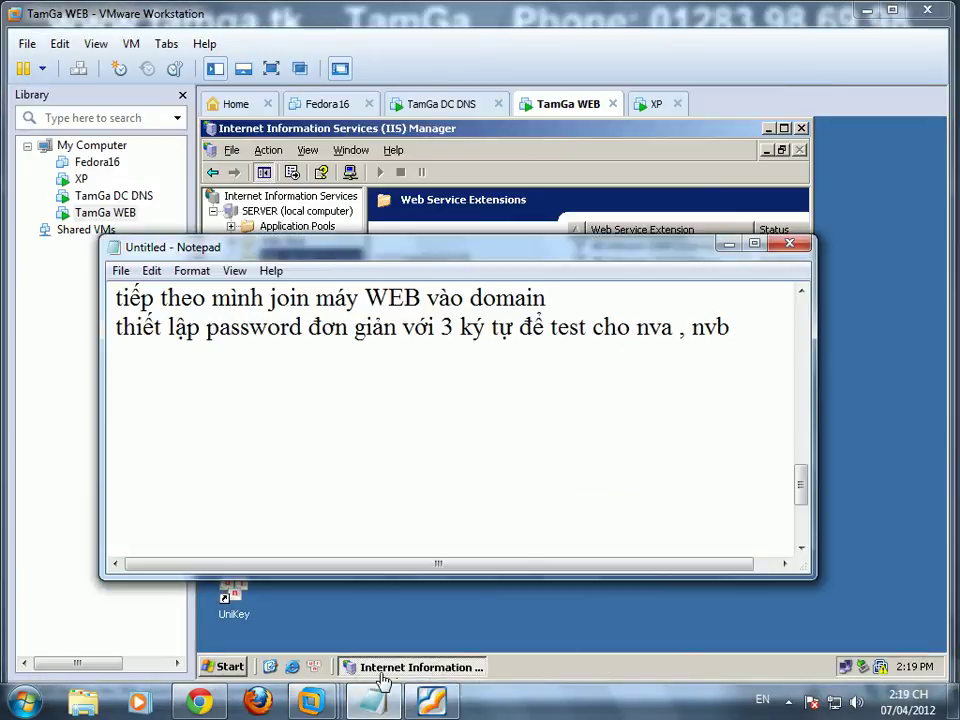
type("cấu hình")
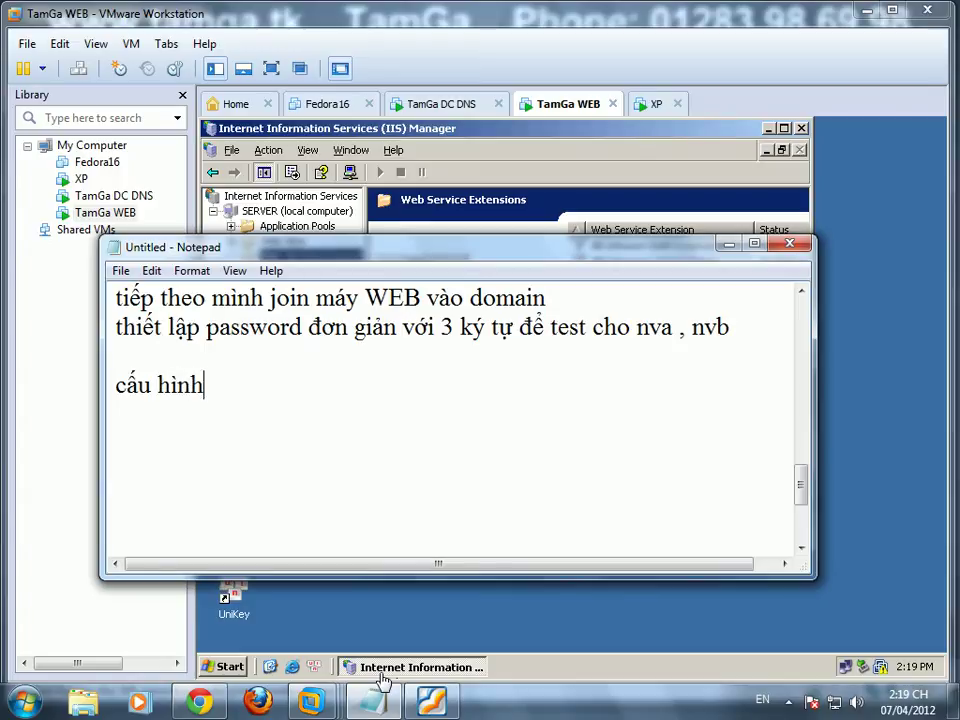
type(" DNS sẻ")
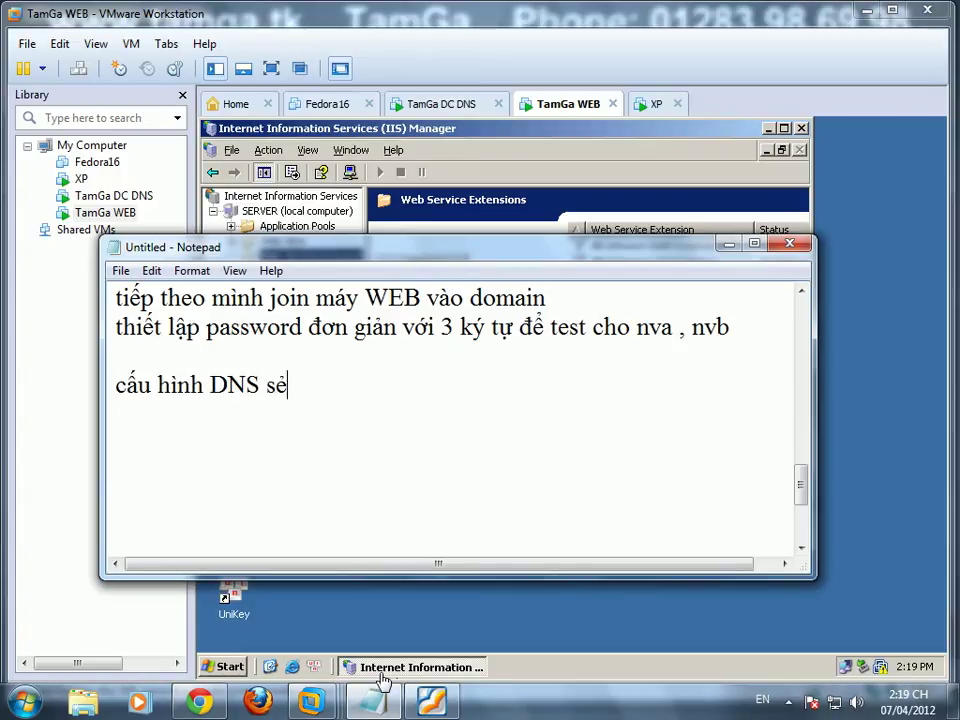
type("trên máy Domain đ")
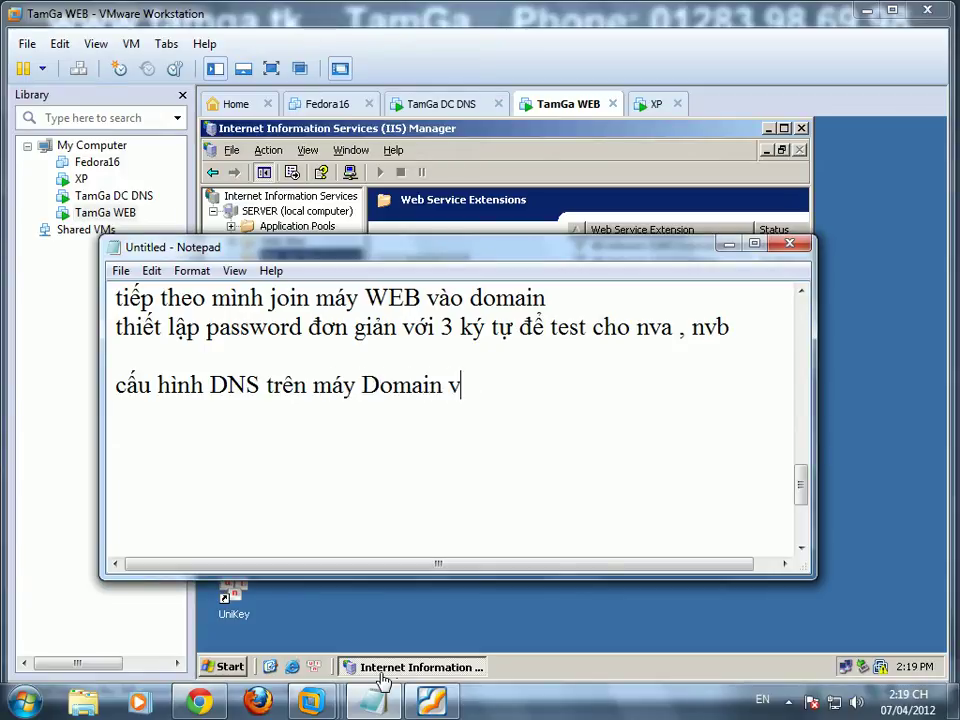
type("à phần gia")
key("BackSpace")
key("BackSpace")
key("BackSpace")
key("BackSpace")
key("BackSpace")
key("BackSpace")
type("ân ")
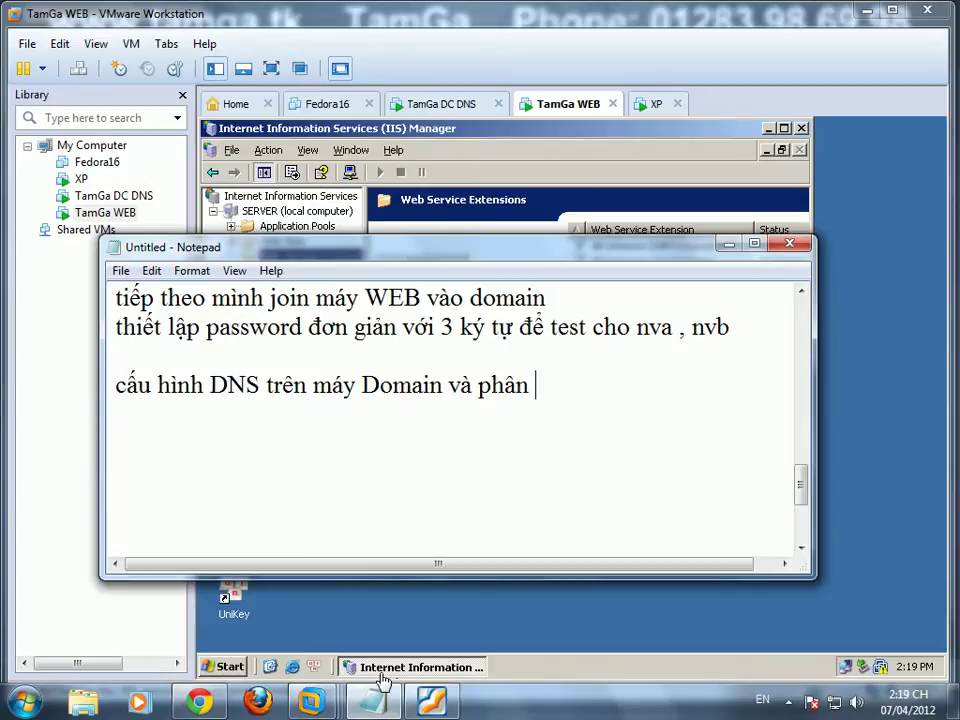
type("giải tên mine")
key("BackSpace")
key("BackSpace")
type("ền")
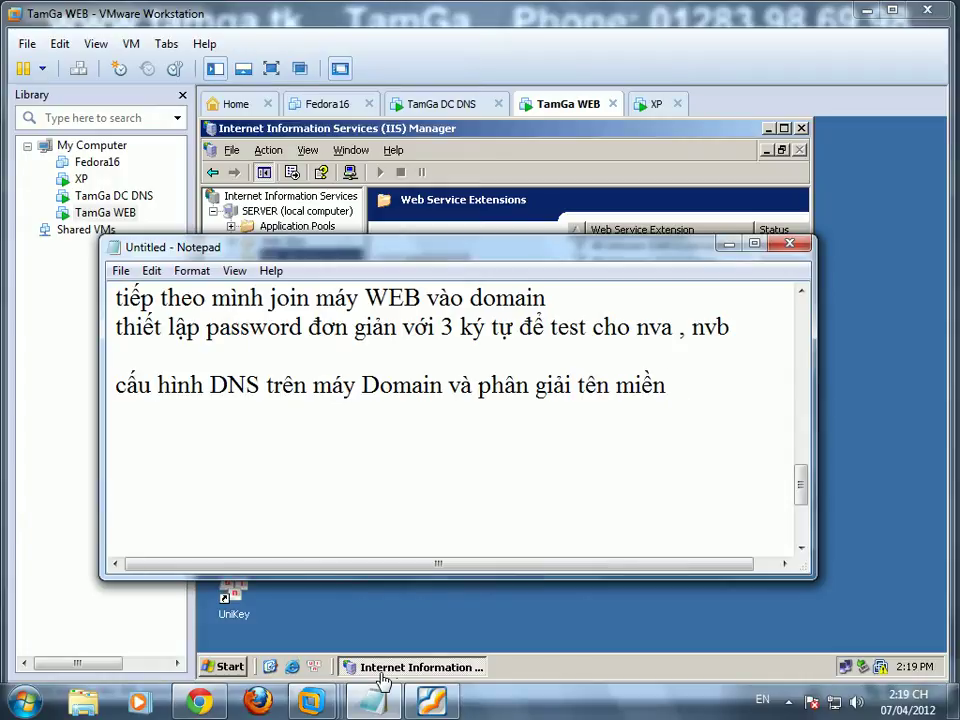
key("Return")
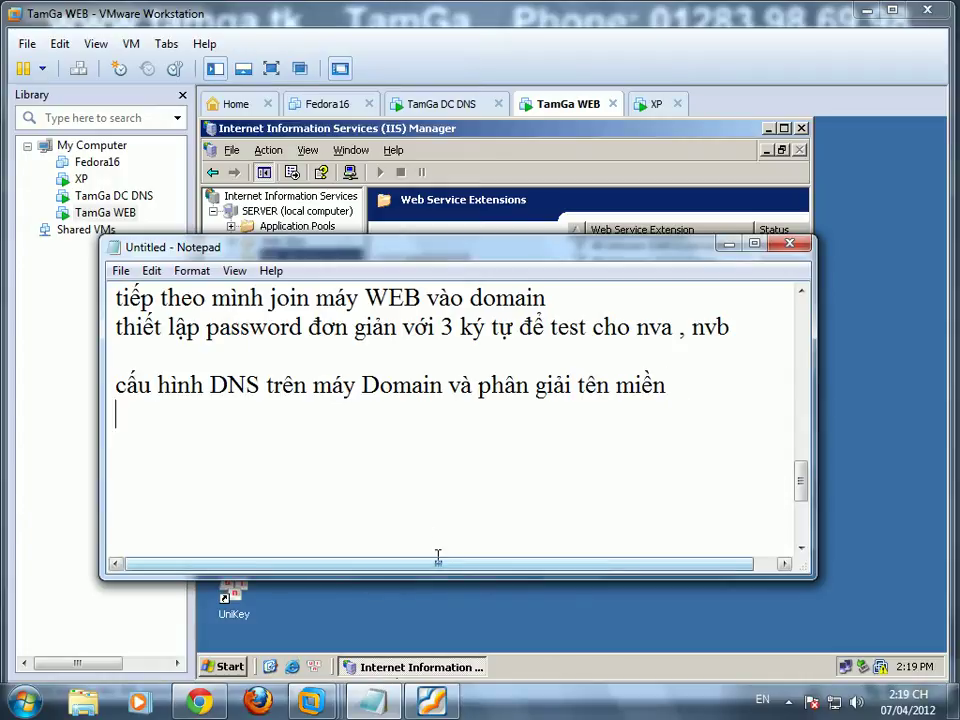
Step: On the TamGa DC machine, open the DNS console to the tamga.com forward zone
left_click(427, 108)
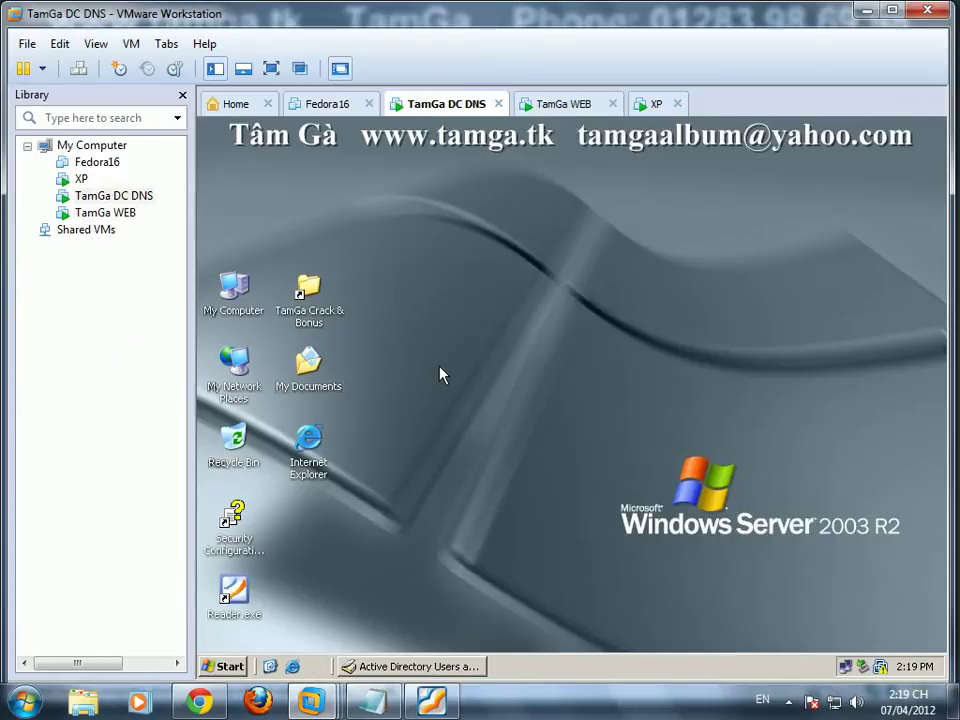
left_click(230, 665)
mouse_move(290, 451)
mouse_move(440, 557)
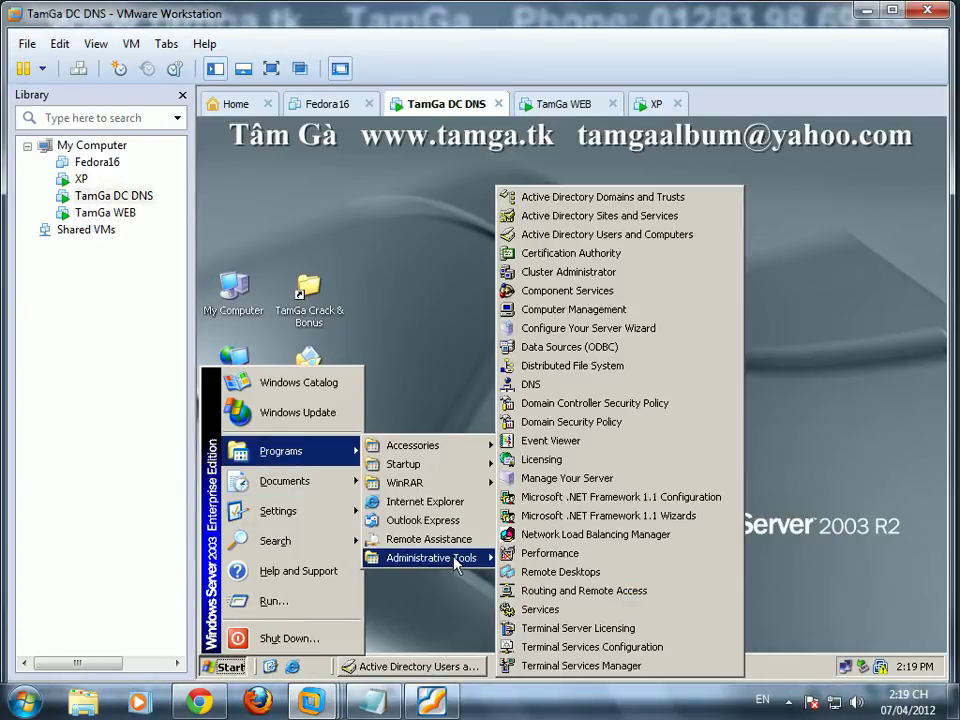
left_click(535, 384)
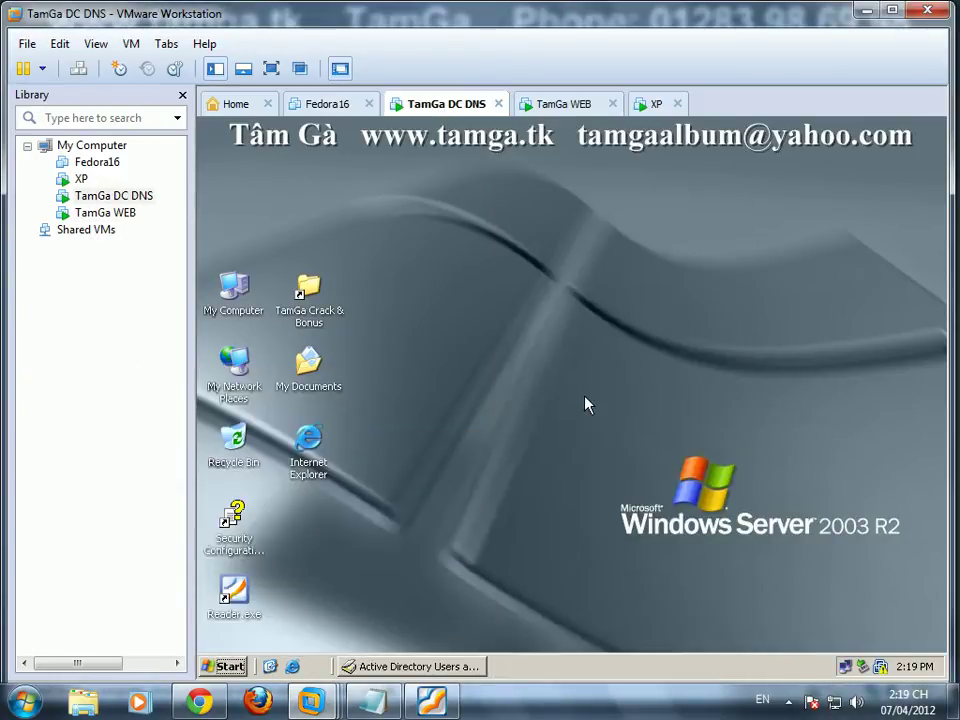
double_click(245, 245)
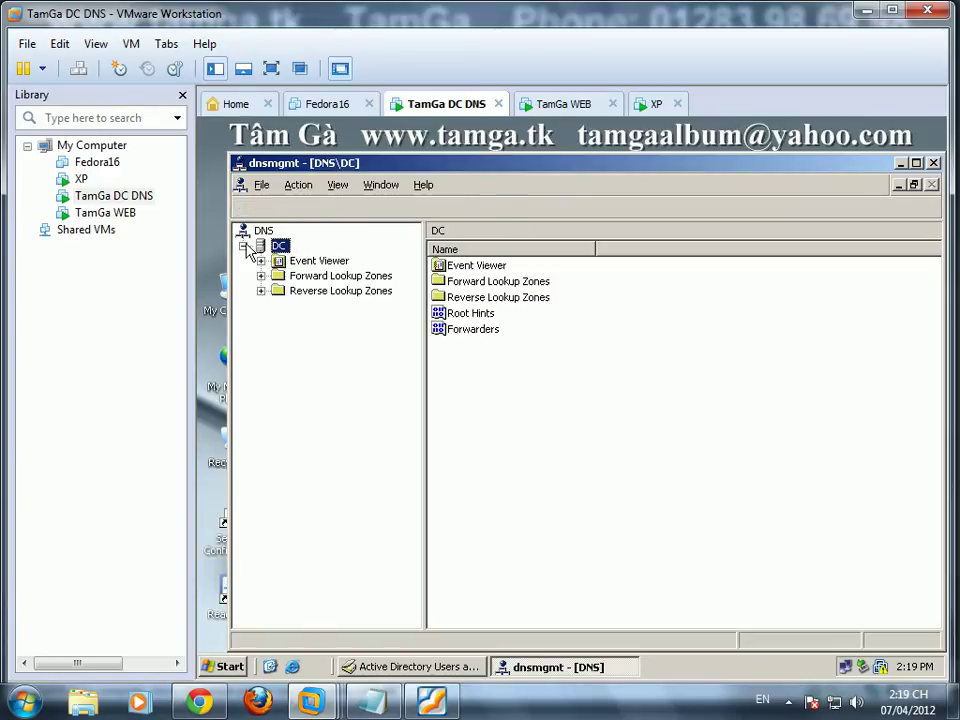
double_click(292, 277)
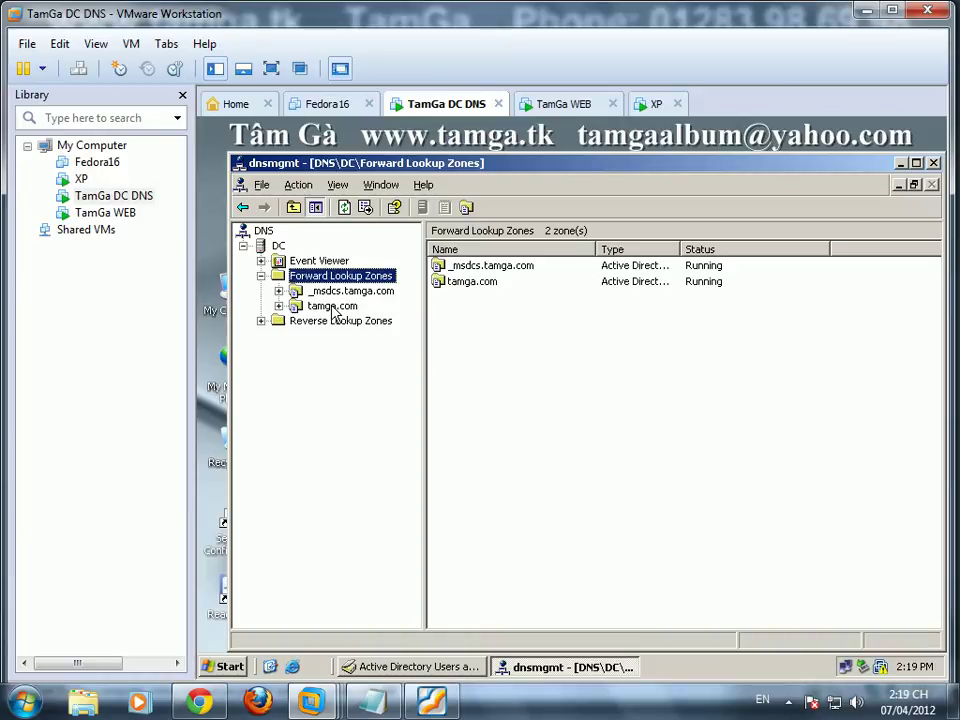
double_click(332, 306)
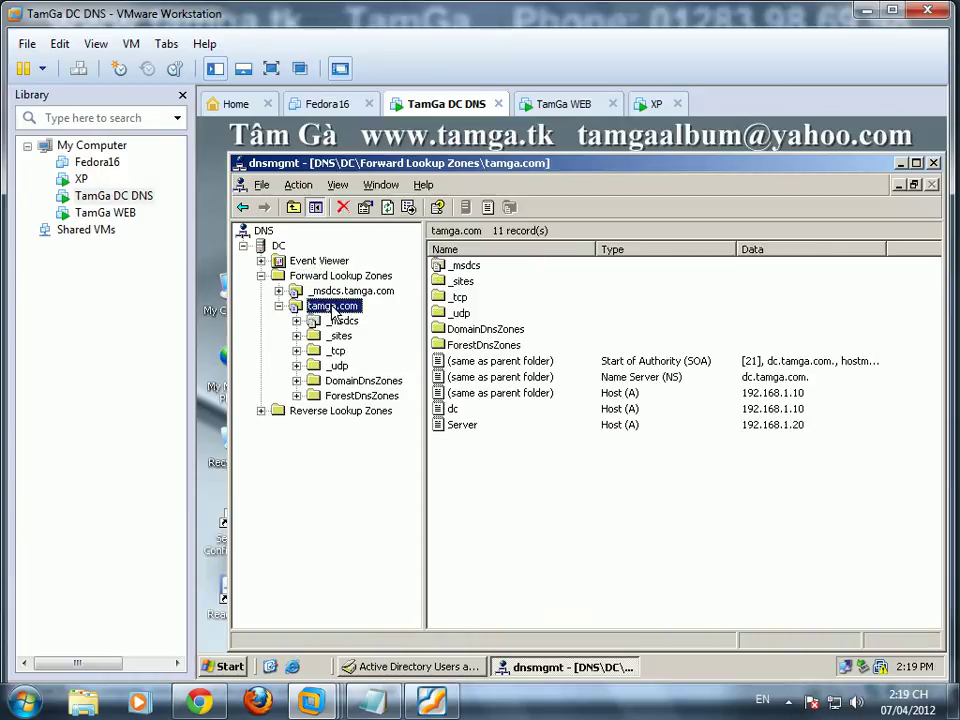
Step: Create a www alias (CNAME) in tamga.com targeting Server.tamga.com
right_click(482, 456)
left_click(580, 212)
type("www")
left_click(722, 372)
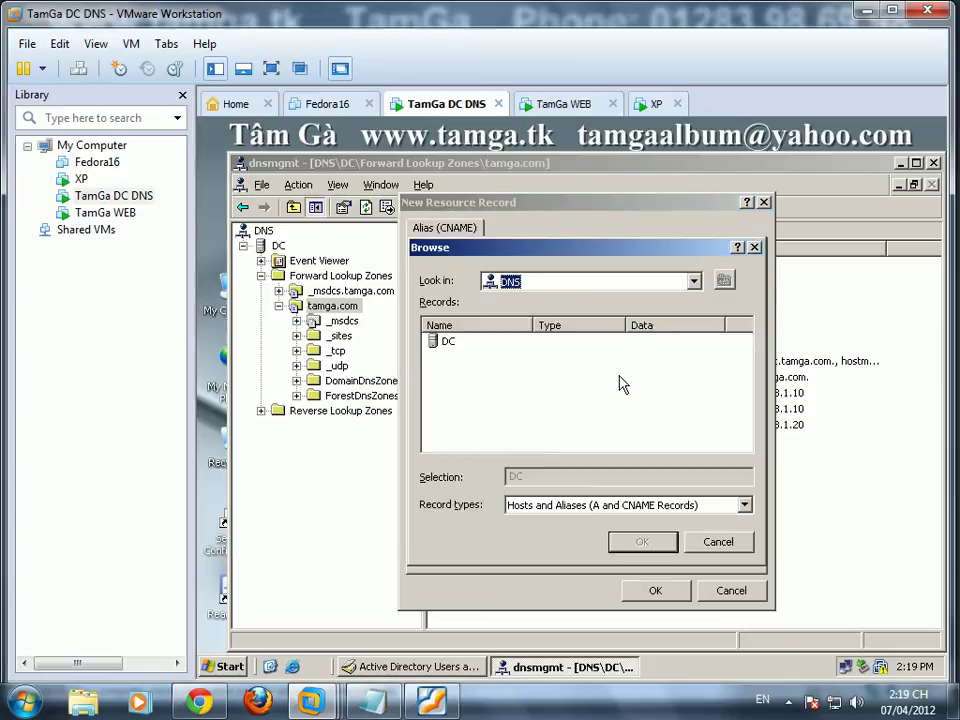
double_click(448, 341)
double_click(450, 341)
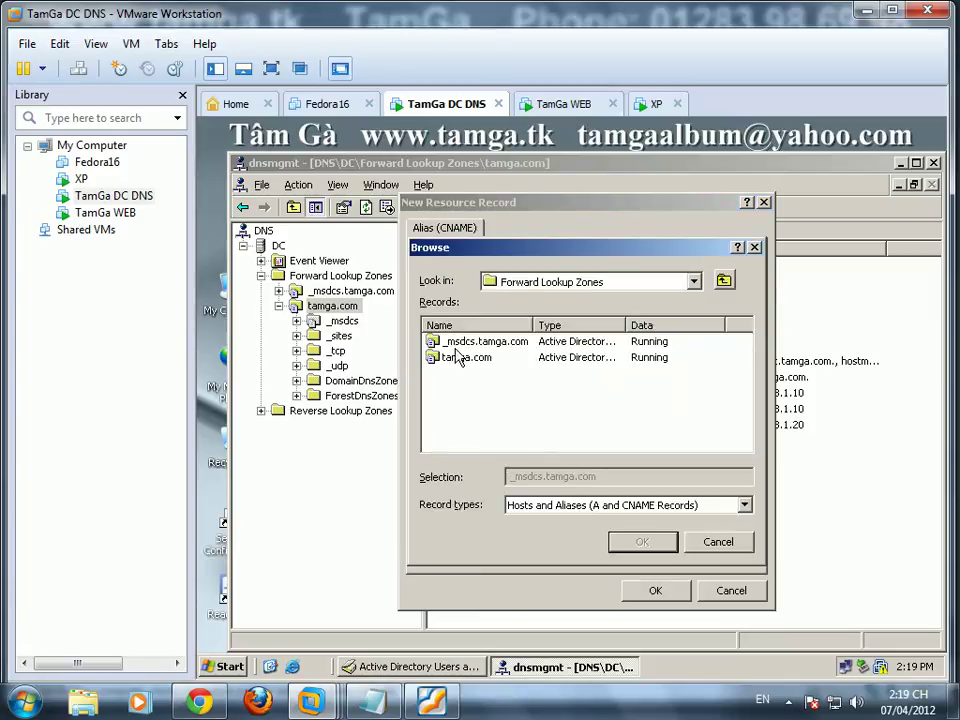
double_click(452, 357)
scroll(748, 373, "down", 1)
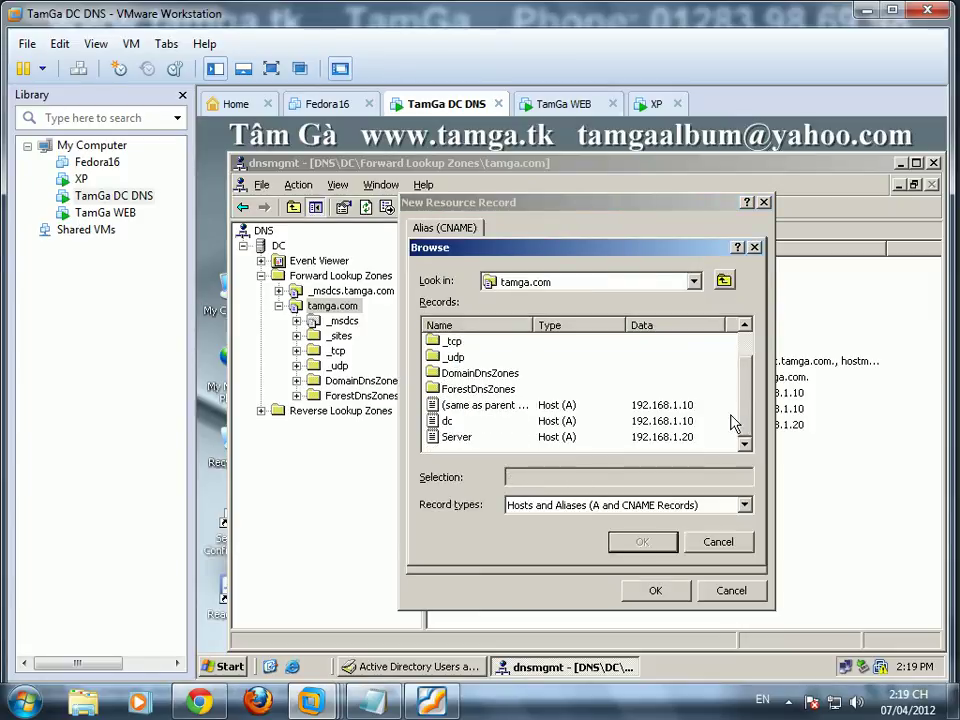
left_click(458, 438)
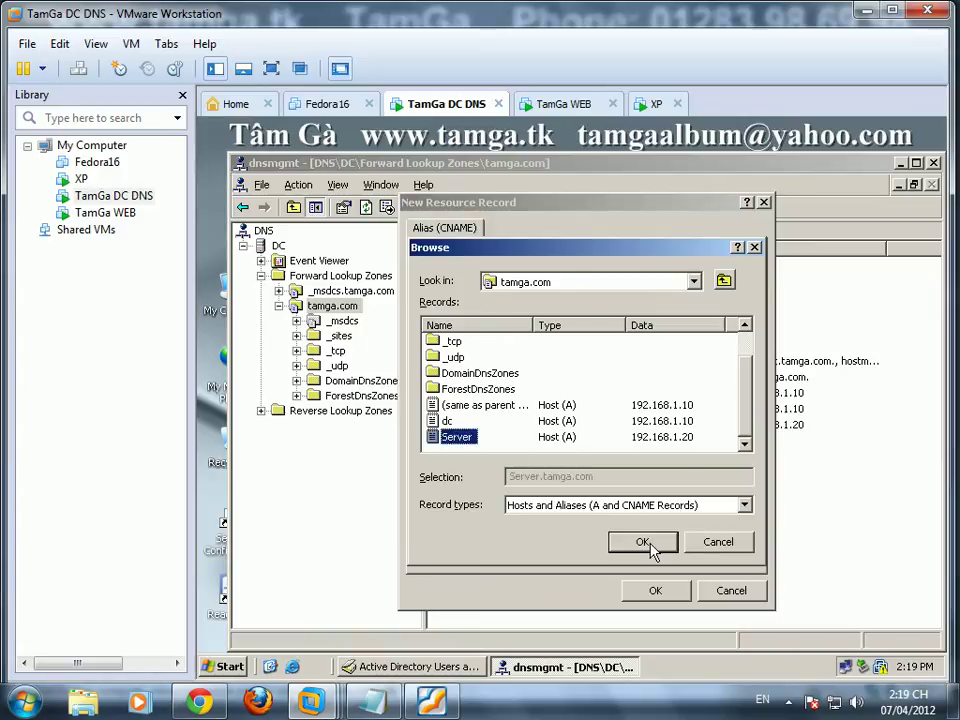
left_click(645, 543)
left_click(474, 459)
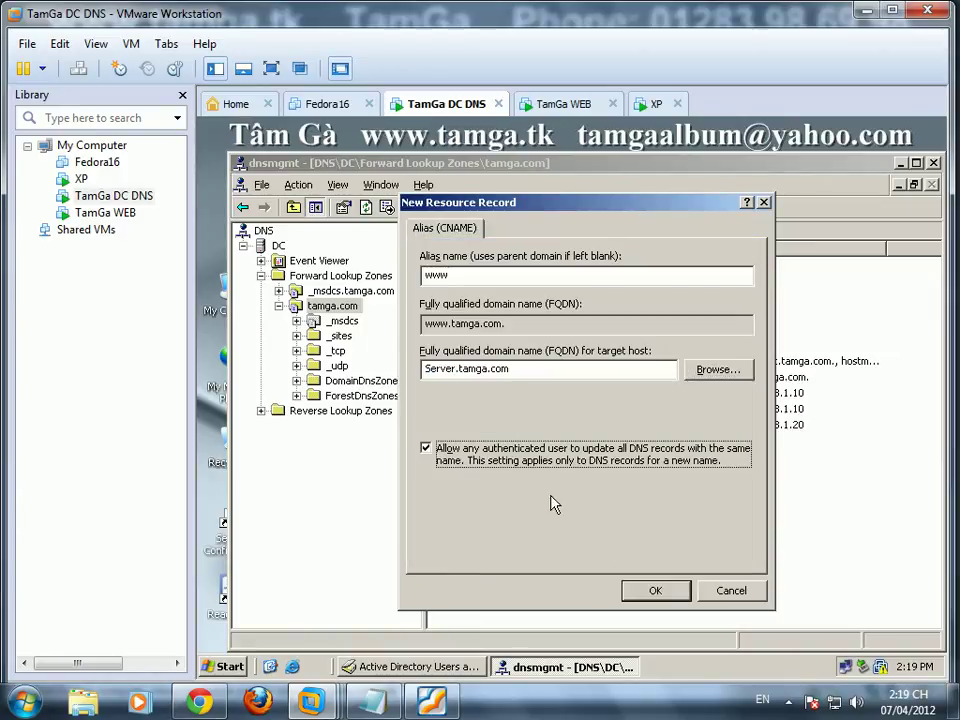
left_click(659, 595)
left_click(300, 412)
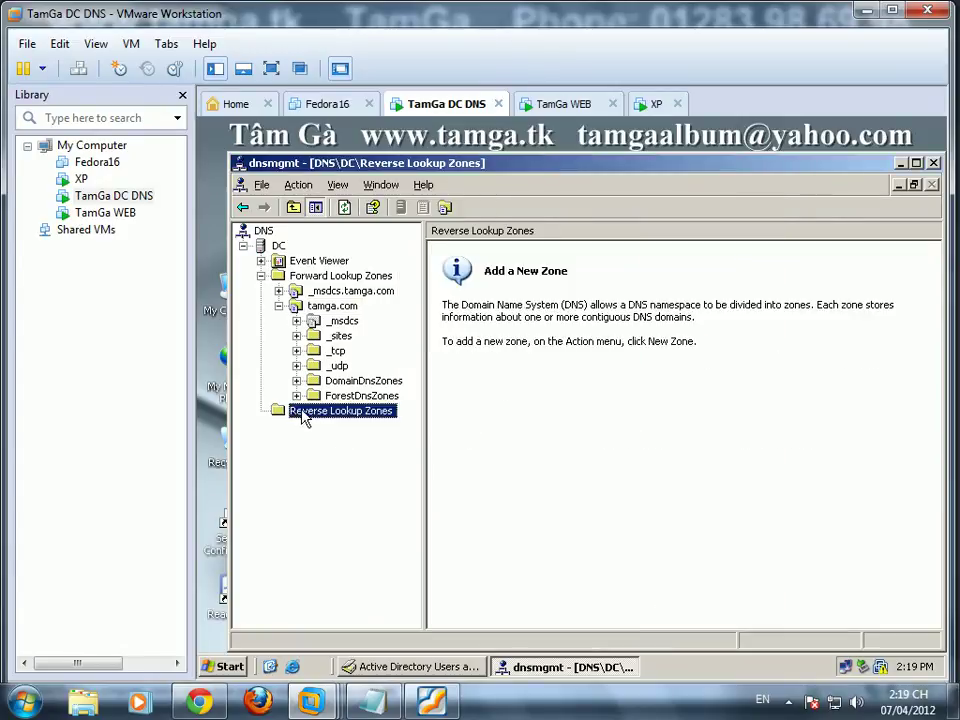
Step: Start a primary reverse lookup zone, not stored in Active Directory, with network ID 192.168.1
right_click(333, 416)
left_click(368, 418)
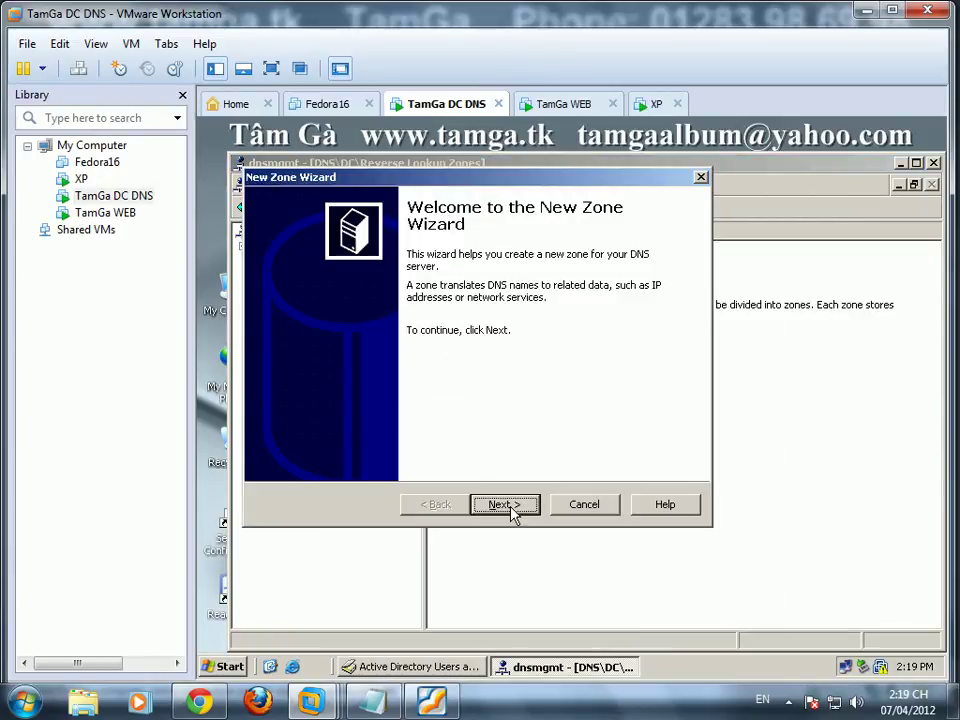
left_click(505, 505)
left_click(505, 506)
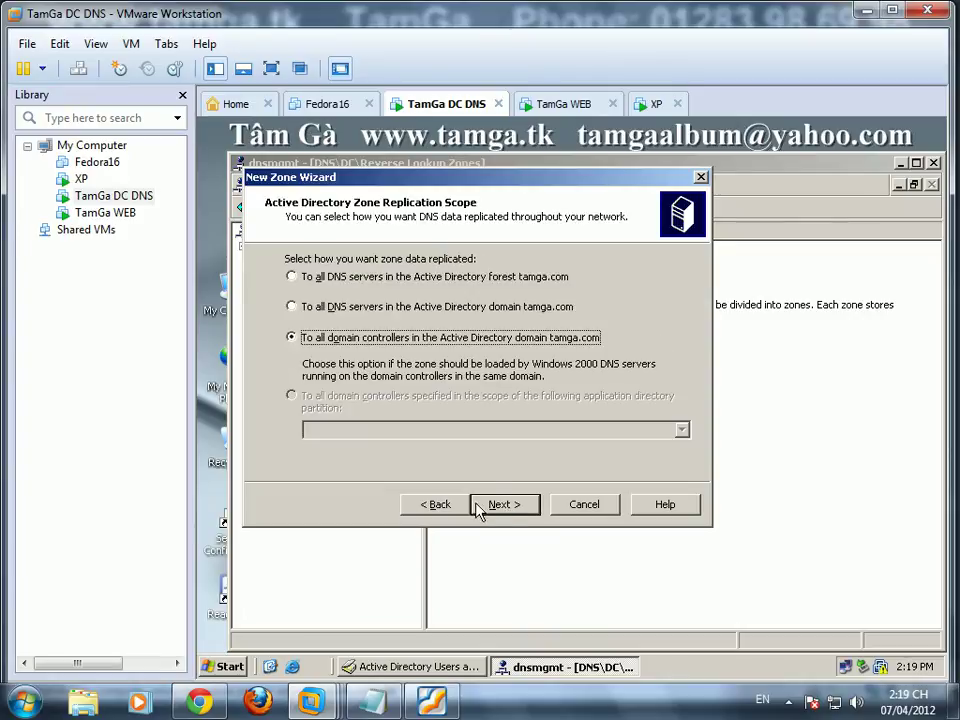
left_click(435, 504)
left_click(349, 437)
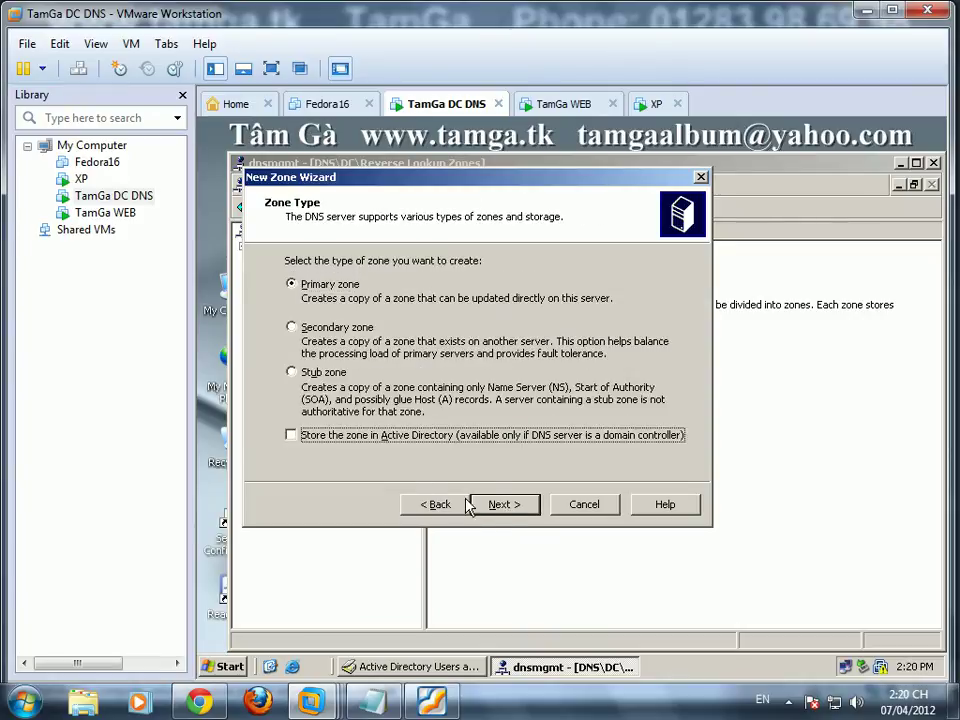
left_click(505, 505)
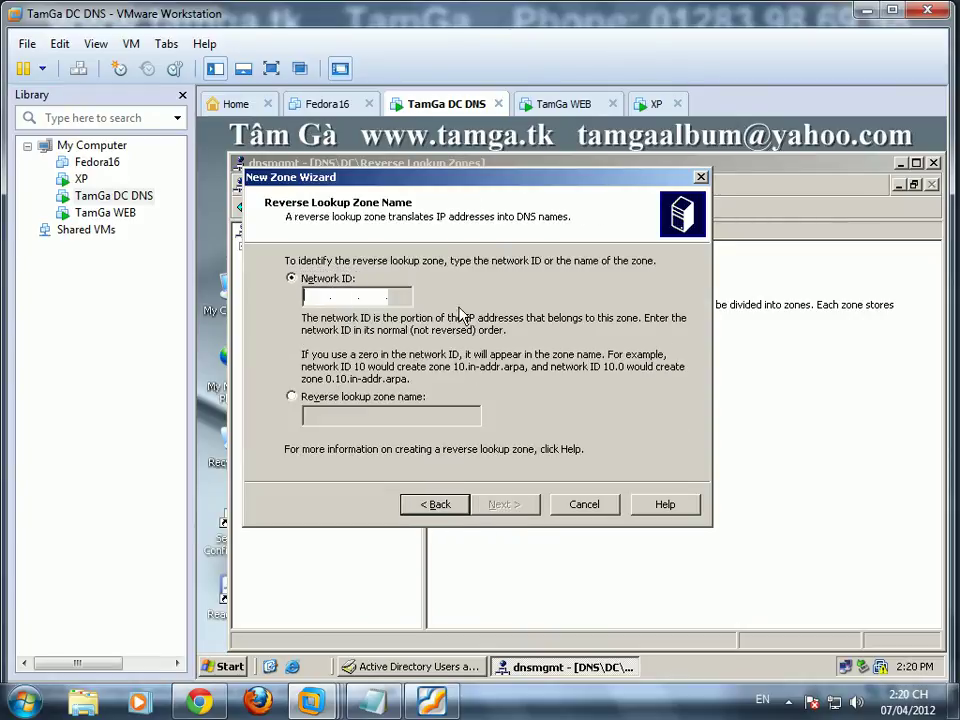
type("192.168.1")
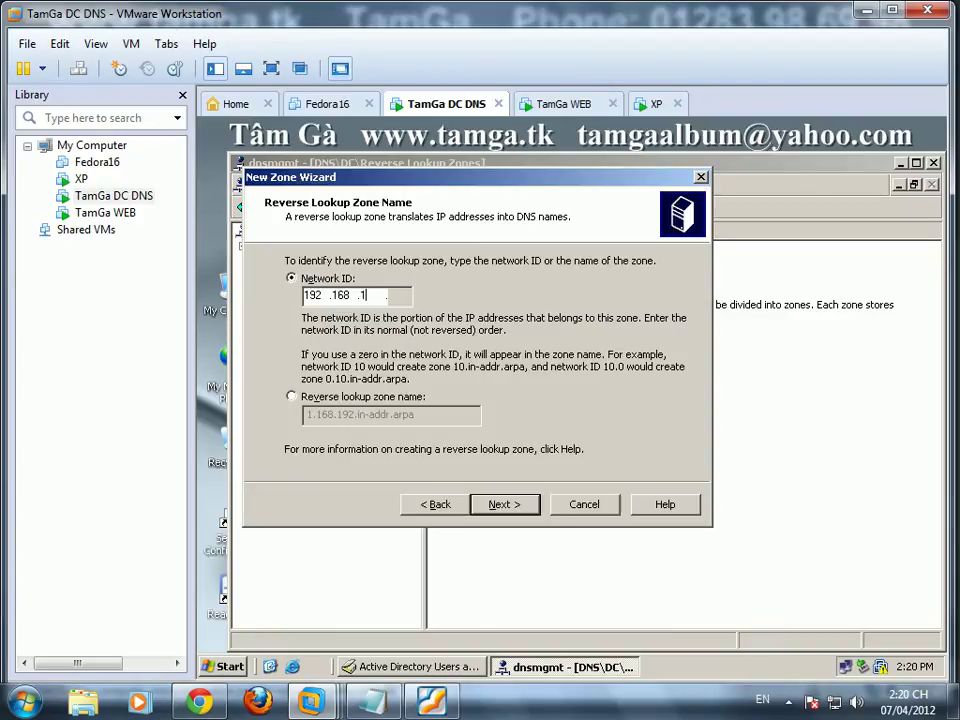
left_click(509, 506)
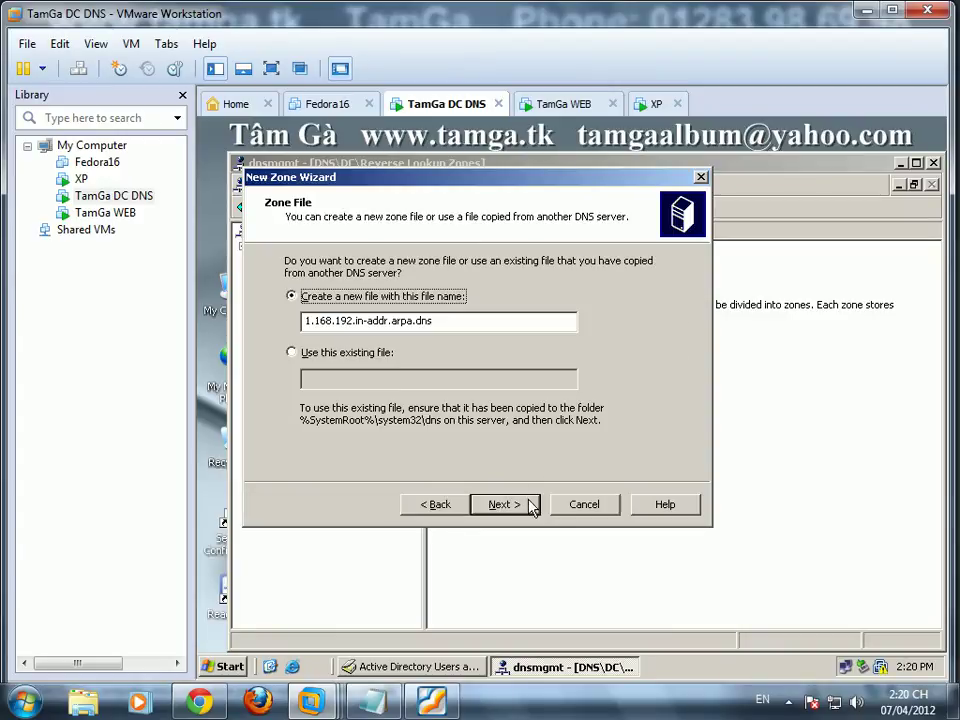
Step: Keep the new zone file, allow secure and nonsecure dynamic updates, and finish the 192.168.1.x zone
left_click(505, 505)
left_click(360, 364)
left_click(507, 506)
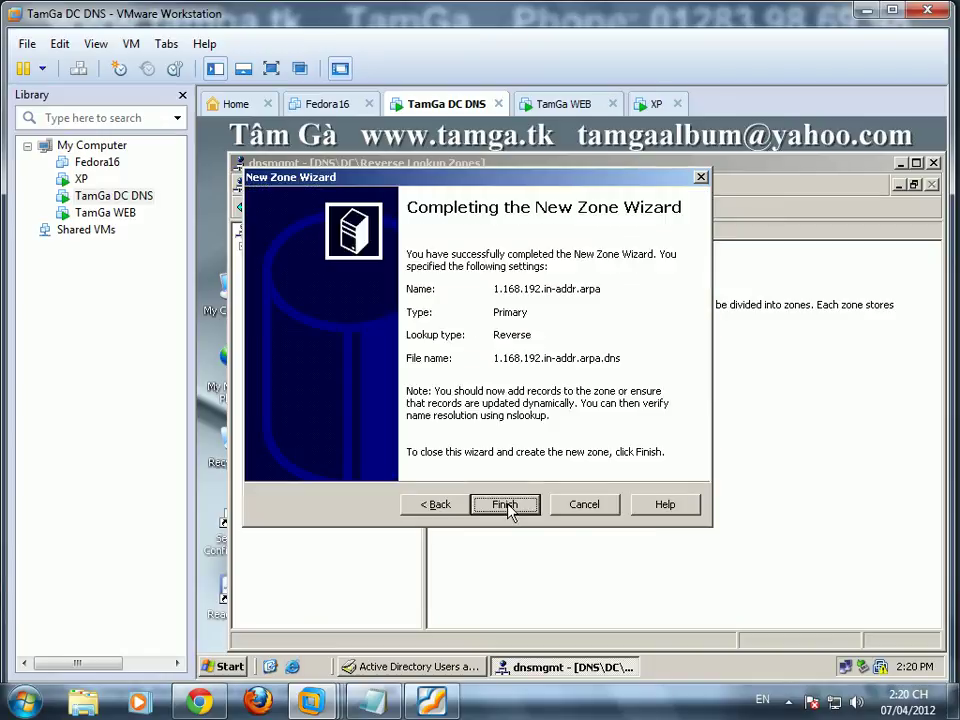
left_click(507, 506)
double_click(356, 411)
left_click(354, 426)
Step: Add a pointer record mapping 192.168.1.10 to dc.tamga.com
right_click(497, 378)
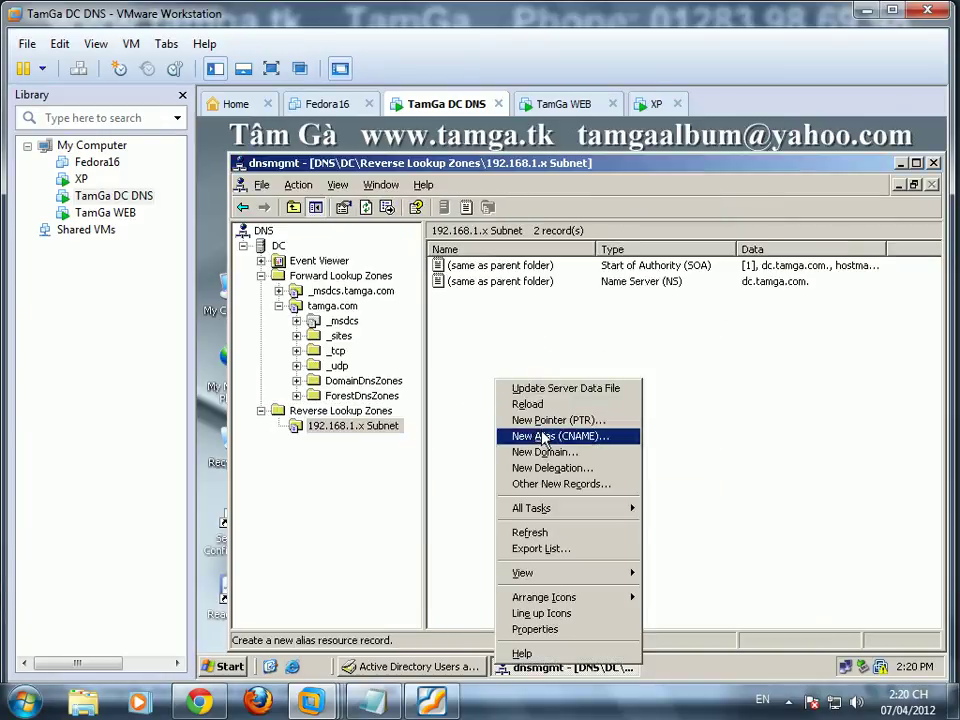
left_click(548, 432)
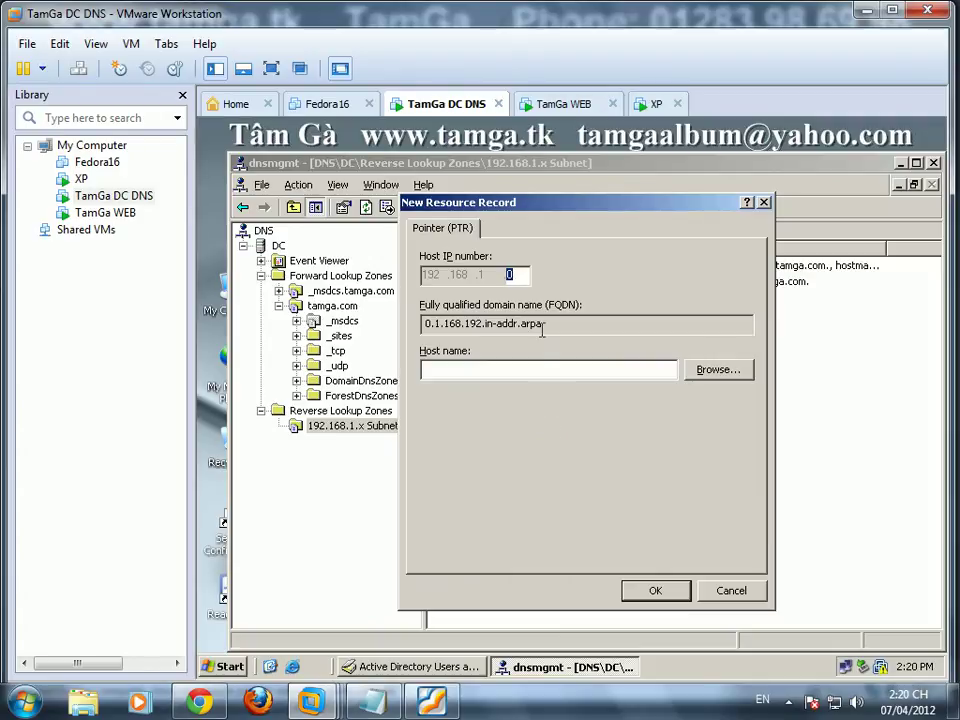
type("10")
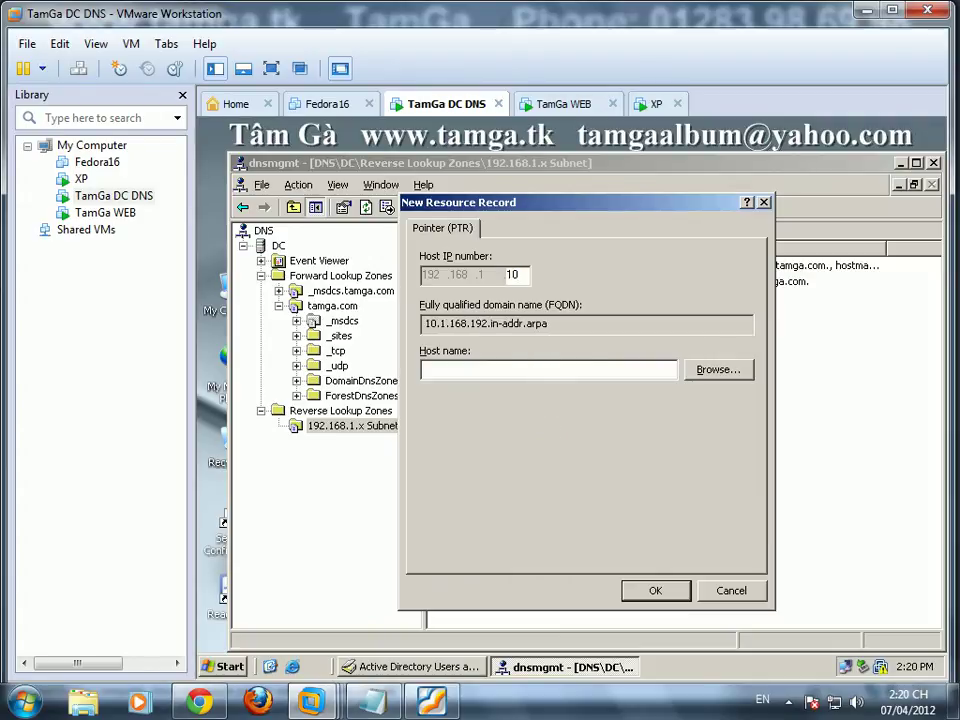
left_click(729, 373)
double_click(435, 339)
double_click(440, 341)
double_click(450, 357)
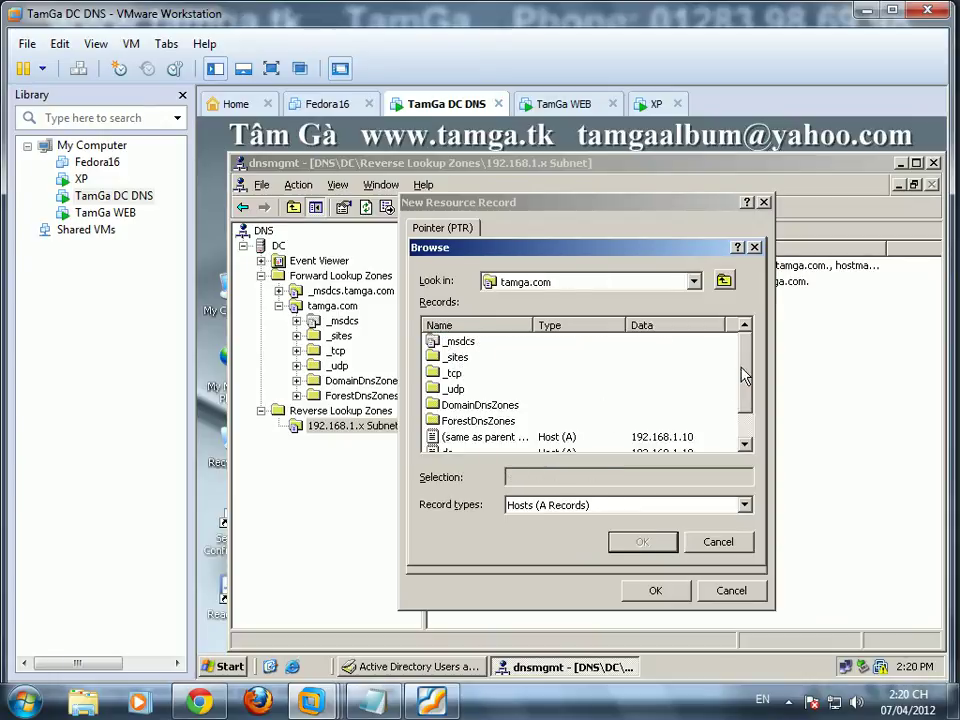
left_click(748, 424)
left_click(460, 423)
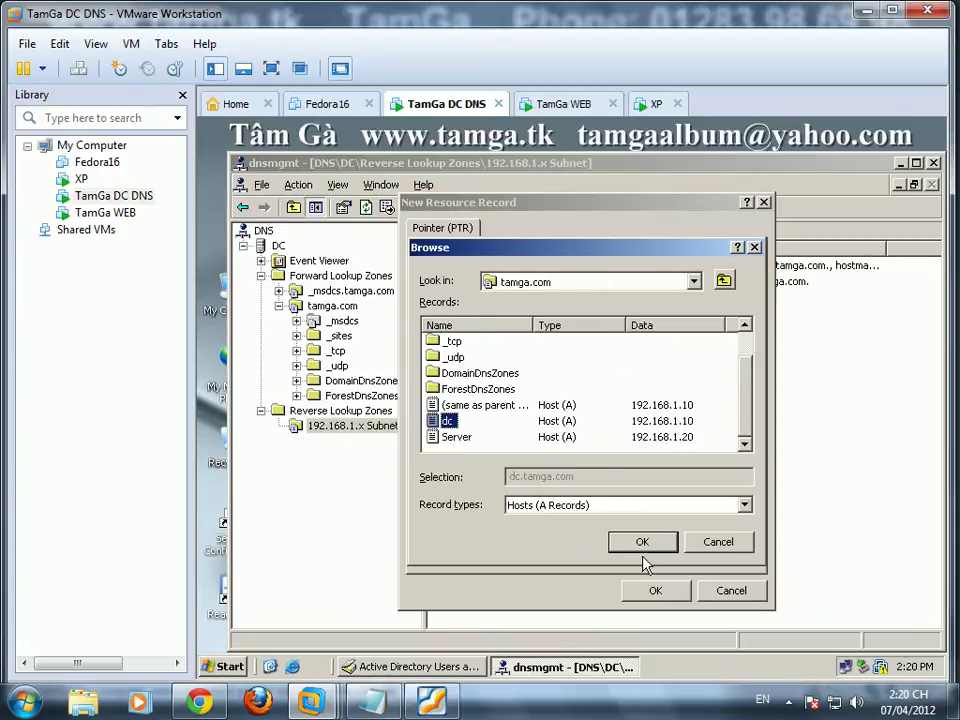
left_click(642, 541)
left_click(655, 590)
Step: Add a pointer record mapping 192.168.1.20 to Server.tamga.com
right_click(518, 396)
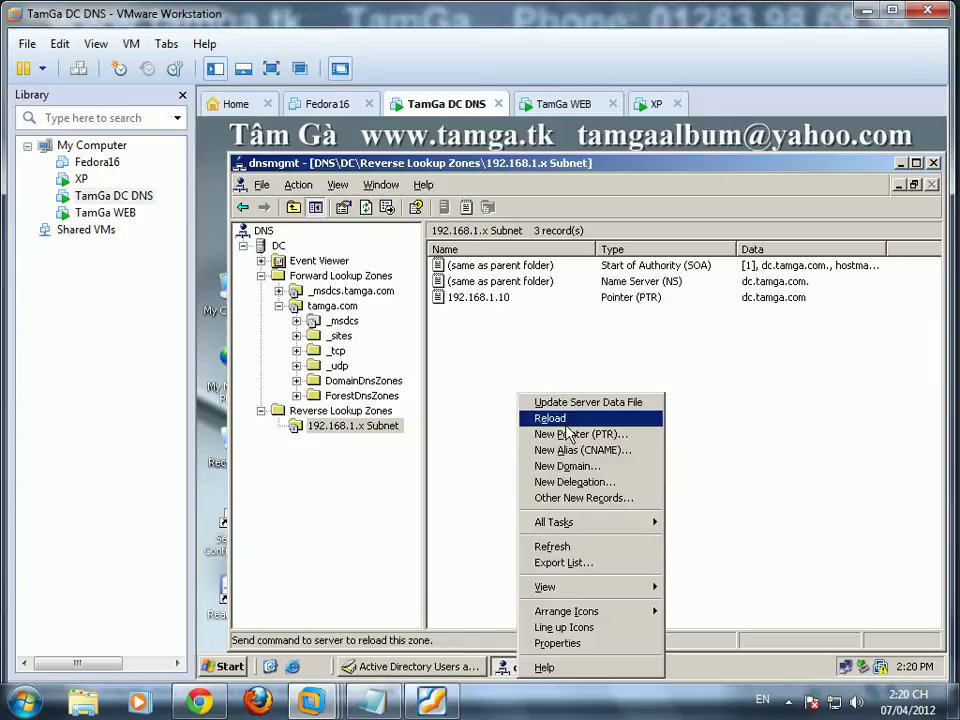
left_click(540, 433)
type("20")
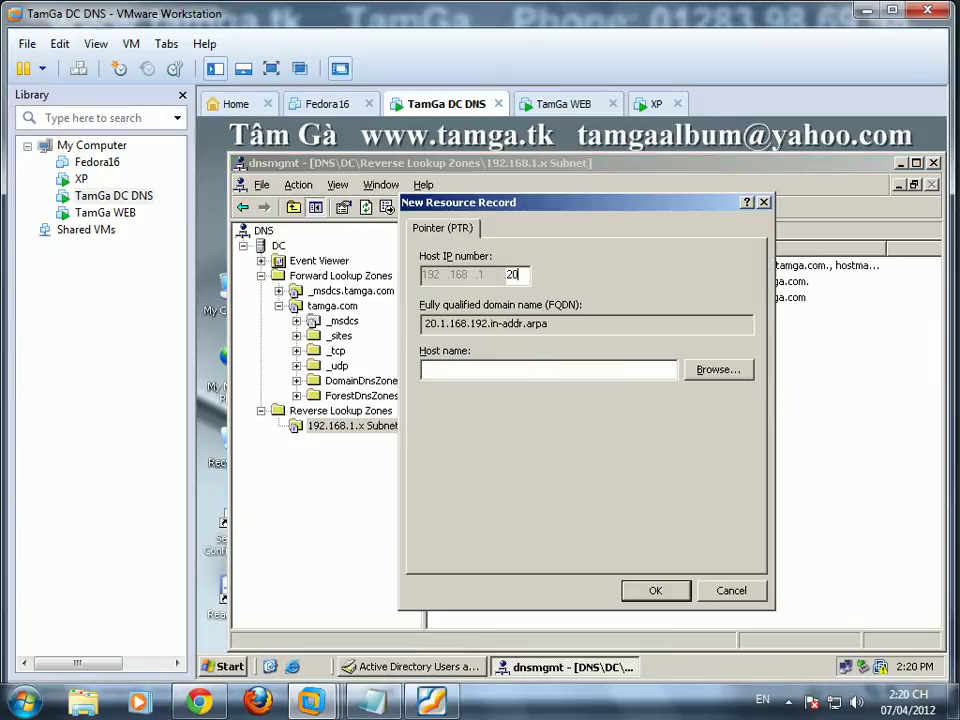
left_click(718, 369)
double_click(446, 342)
double_click(446, 342)
double_click(453, 360)
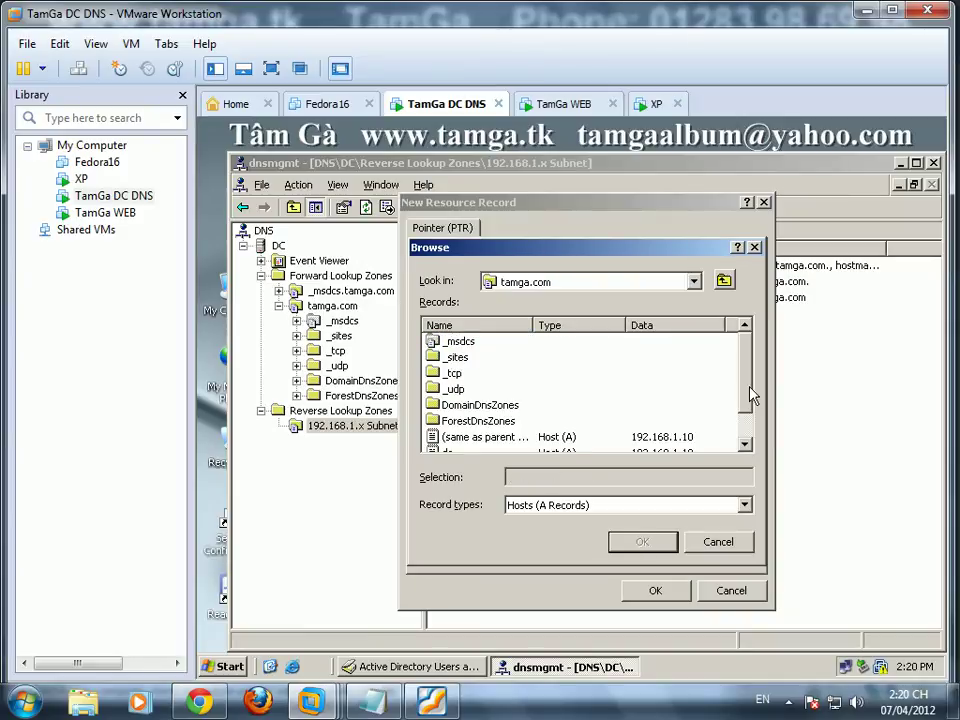
left_click_drag(748, 393, 748, 454)
left_click(457, 437)
left_click(640, 542)
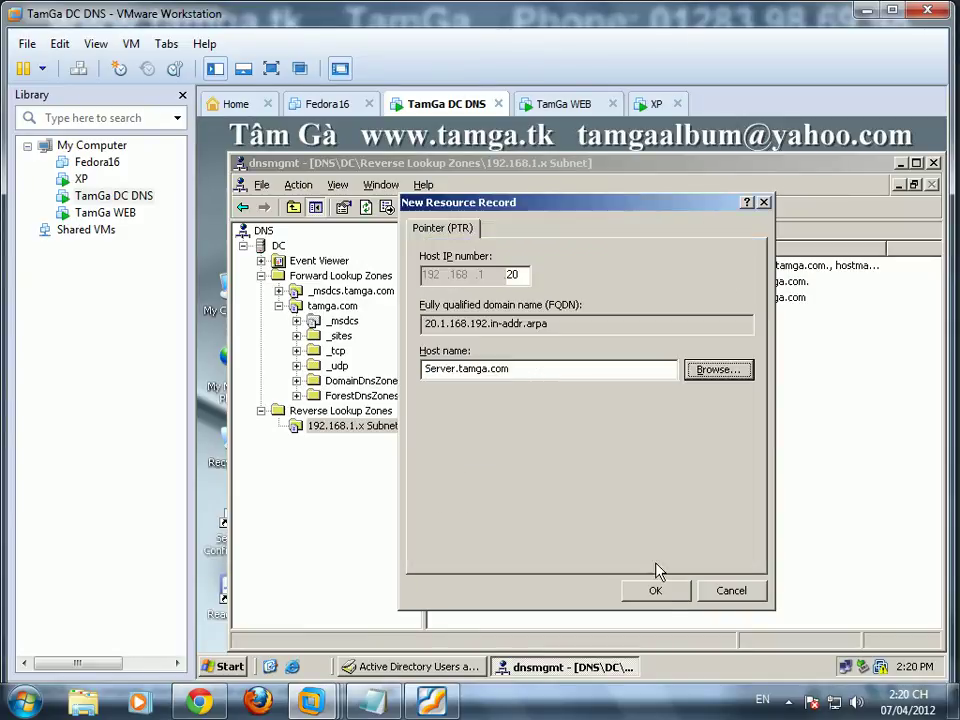
left_click(656, 591)
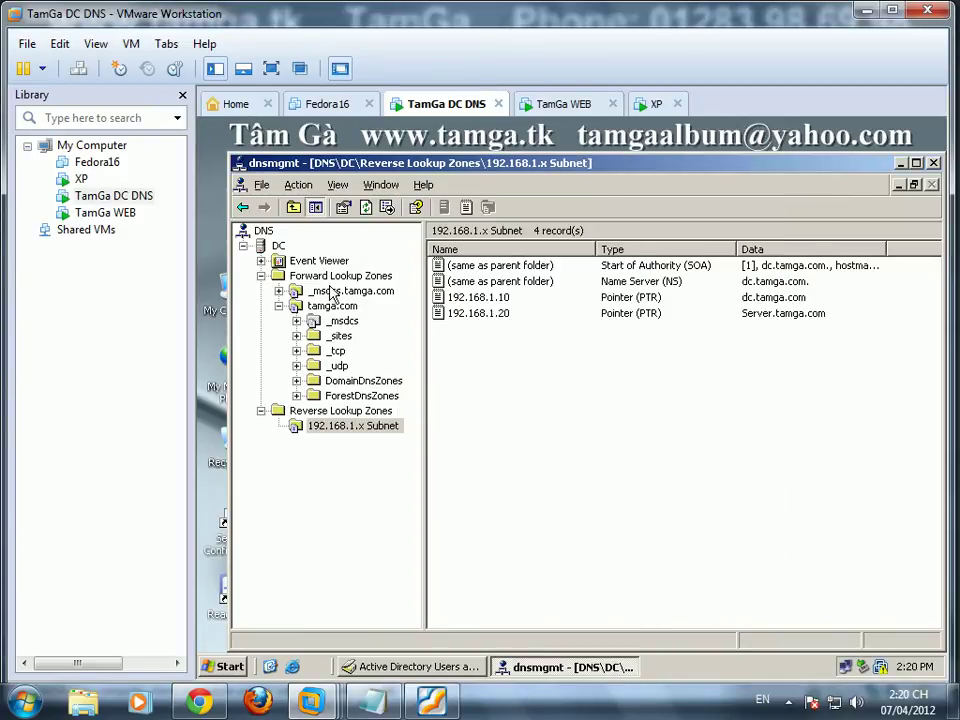
Step: Stop the DNS Server service on DC via All Tasks
left_click(562, 104)
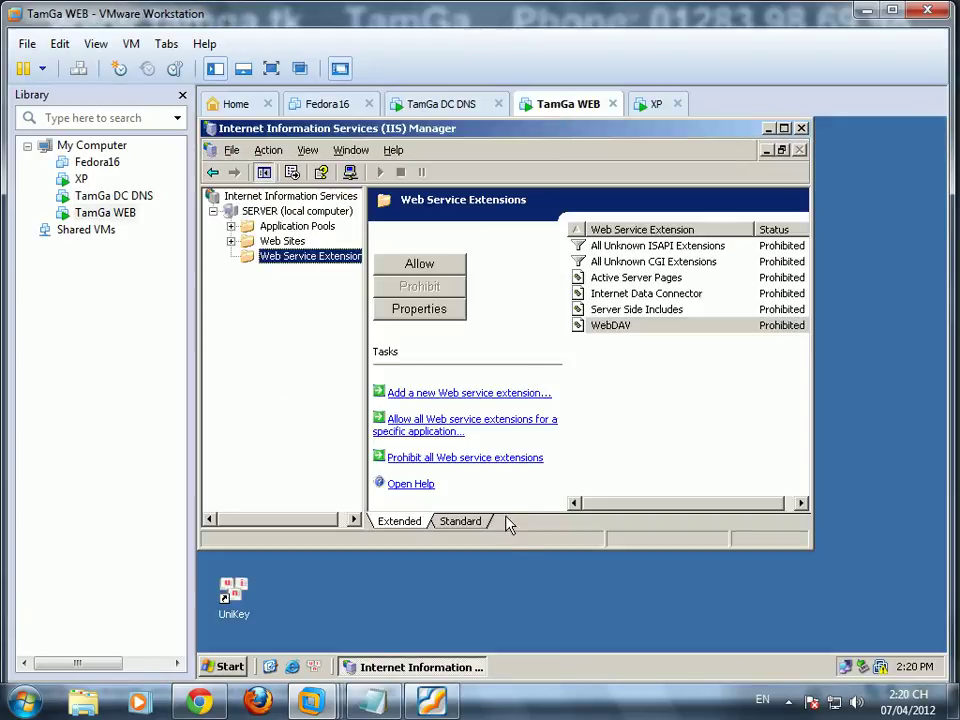
left_click(446, 104)
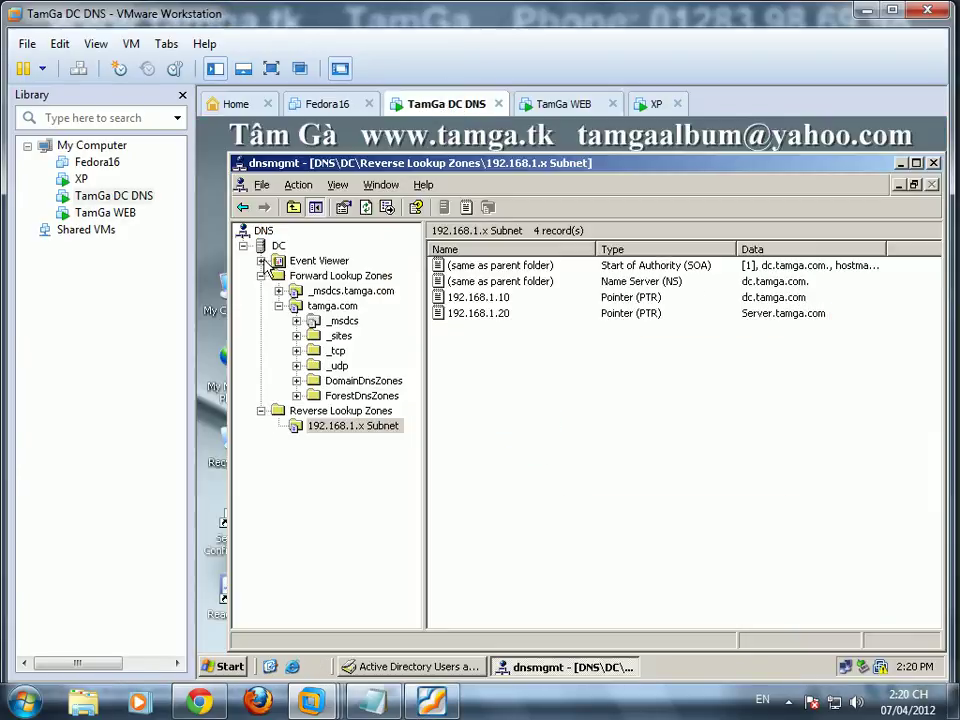
right_click(284, 248)
mouse_move(429, 393)
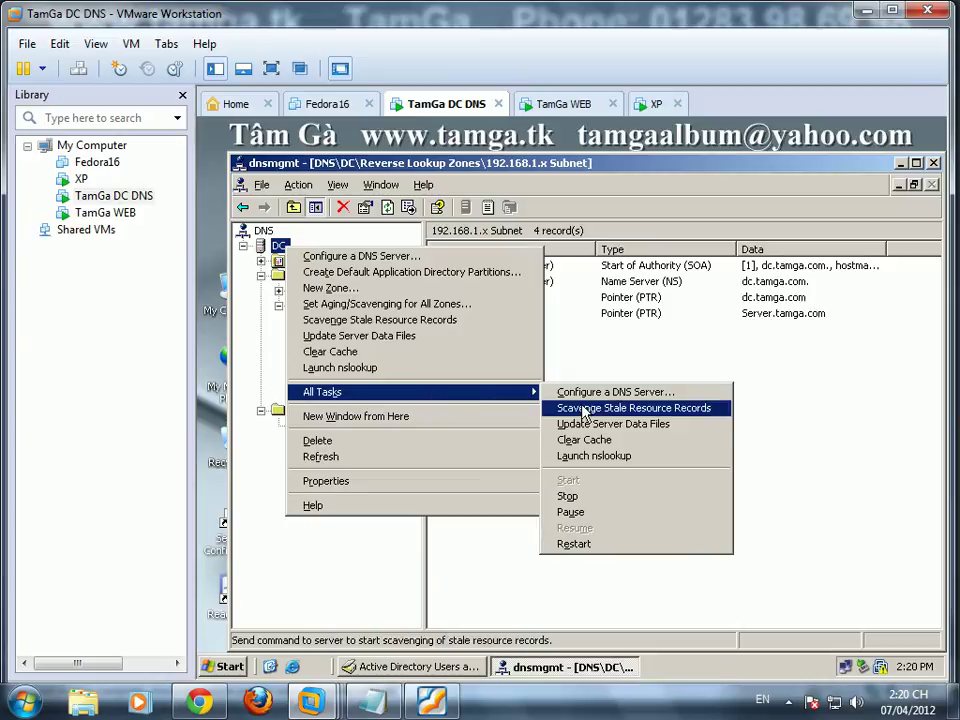
left_click(568, 496)
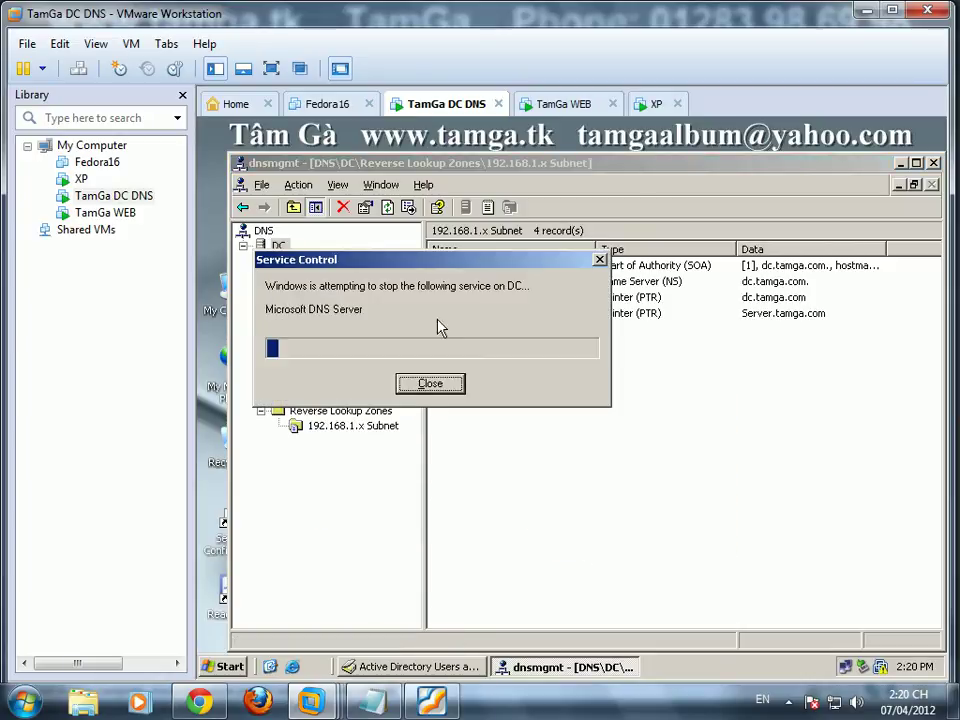
Step: On the WEB machine, list Web Sites in IIS Manager and review the lab PDF
left_click(560, 104)
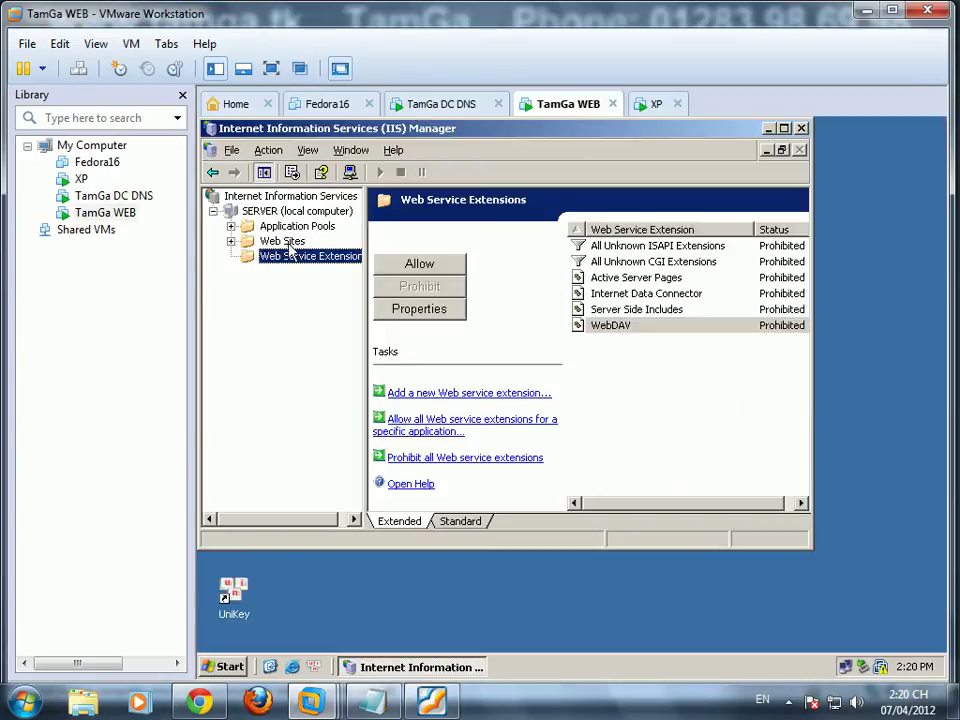
left_click(283, 241)
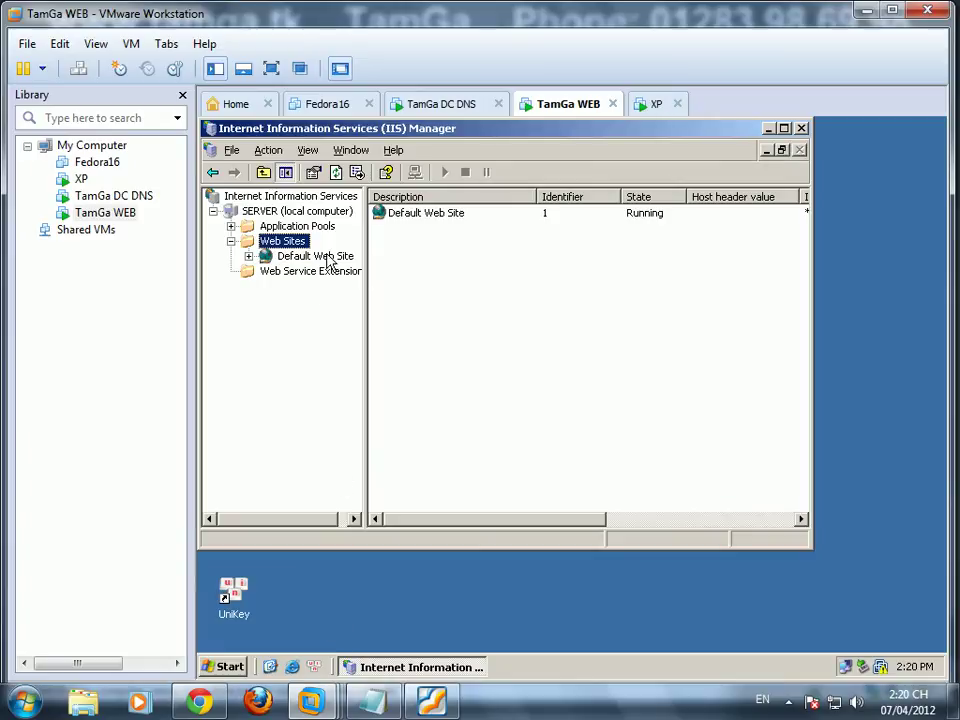
left_click(431, 701)
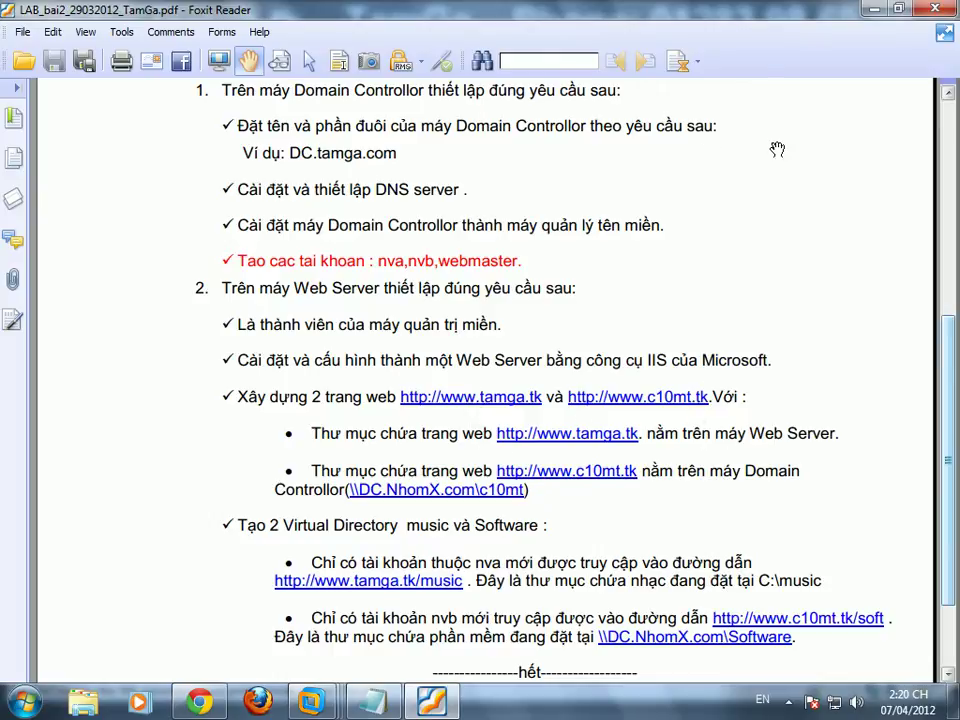
left_click_drag(793, 433, 794, 118)
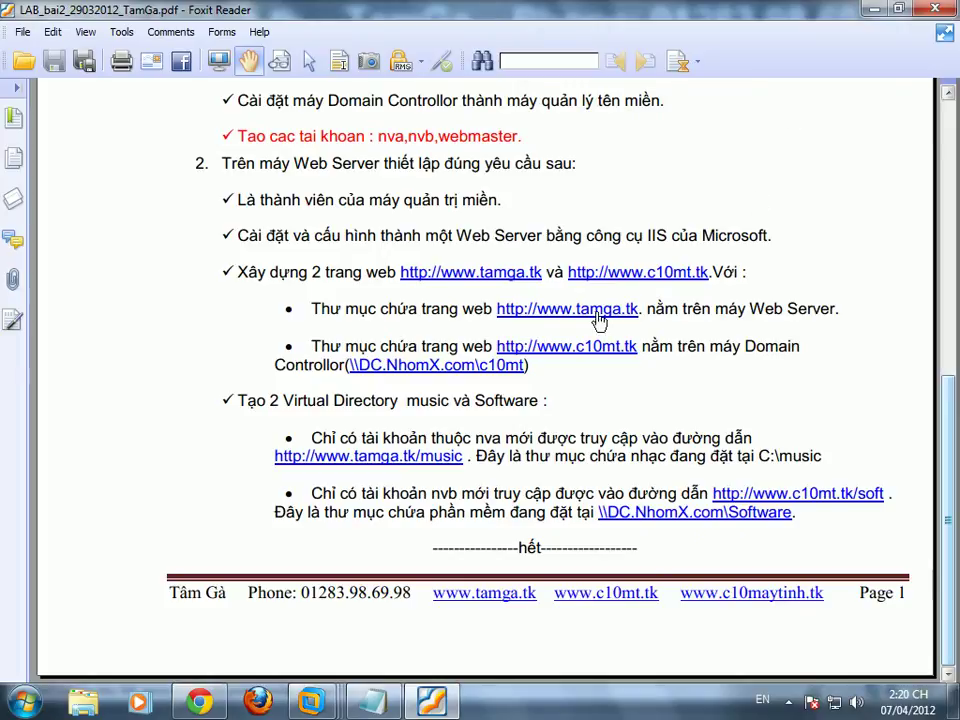
left_click(875, 17)
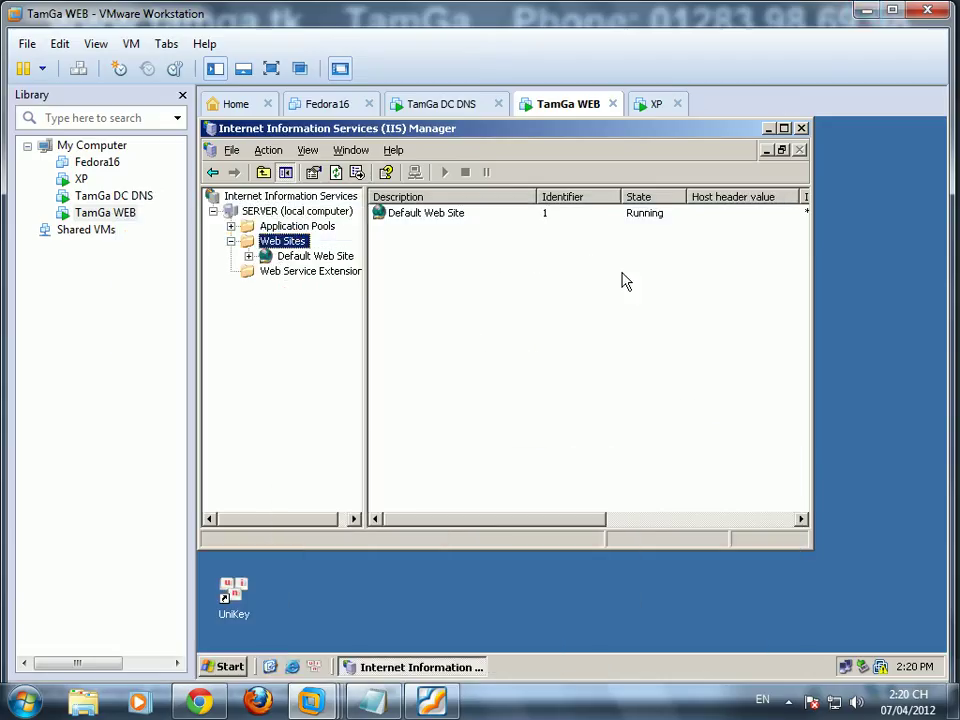
Step: Delete the Default Web Site from IIS
right_click(319, 256)
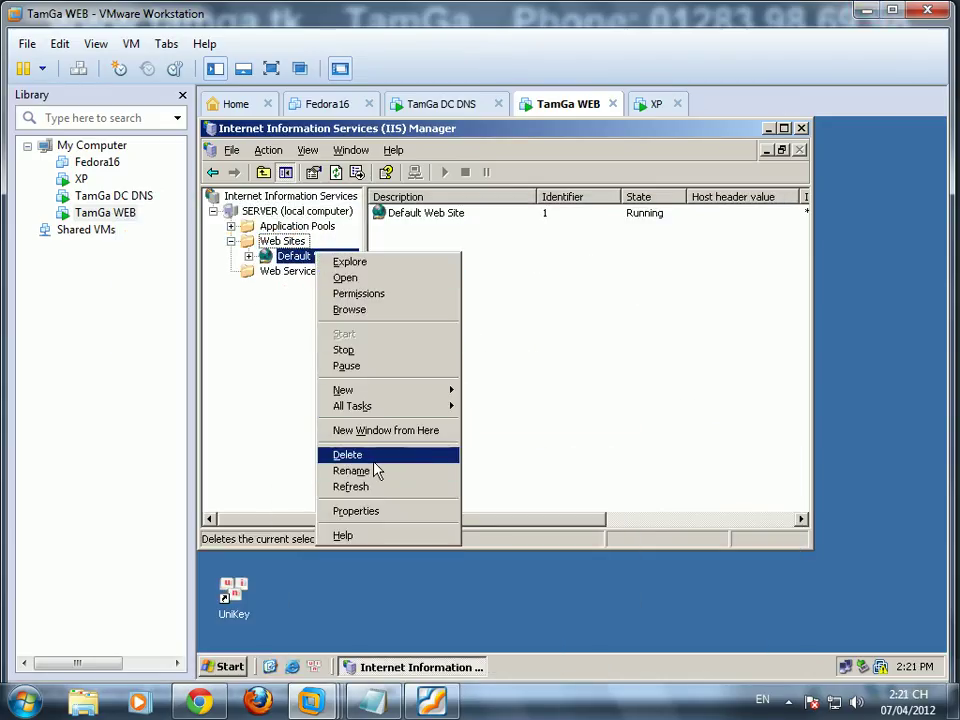
left_click(370, 456)
left_click(553, 437)
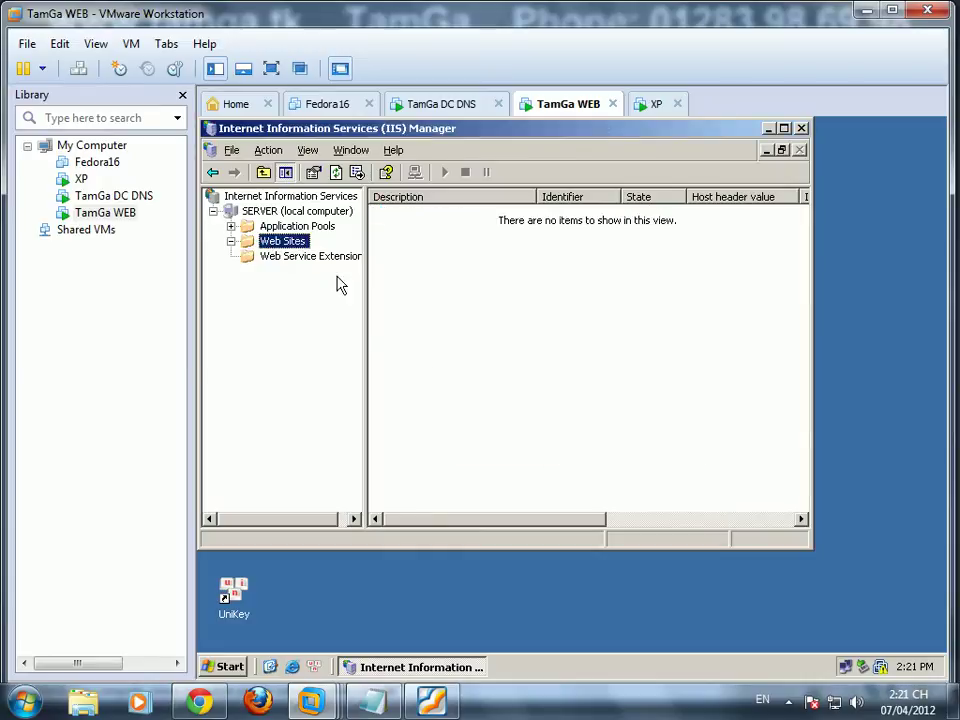
right_click(286, 241)
mouse_move(340, 253)
left_click(466, 256)
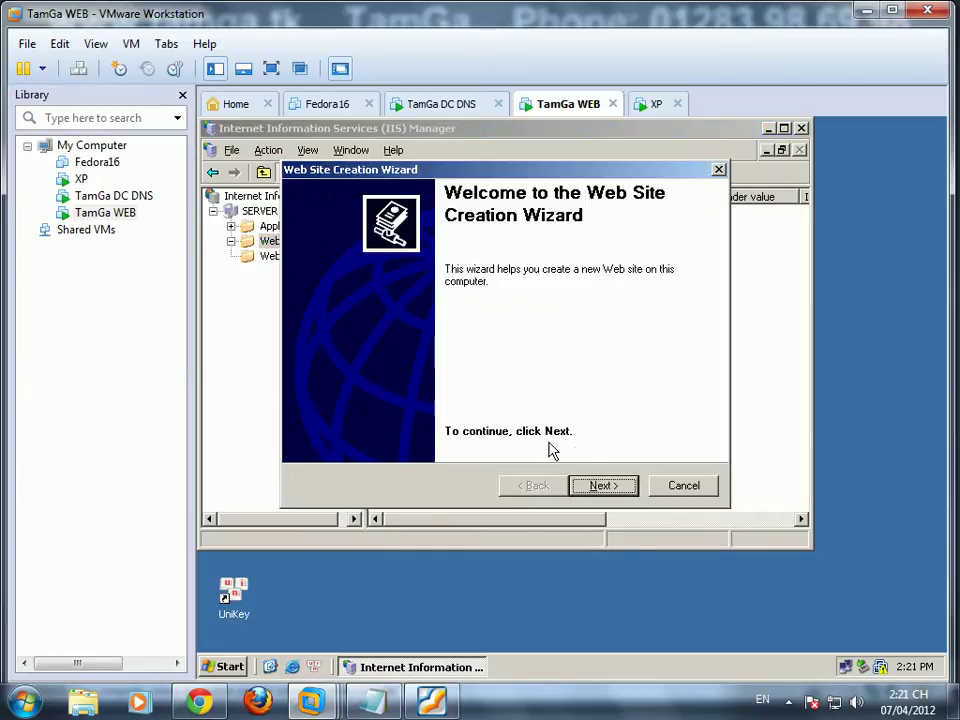
left_click(598, 486)
type("tamga.tk")
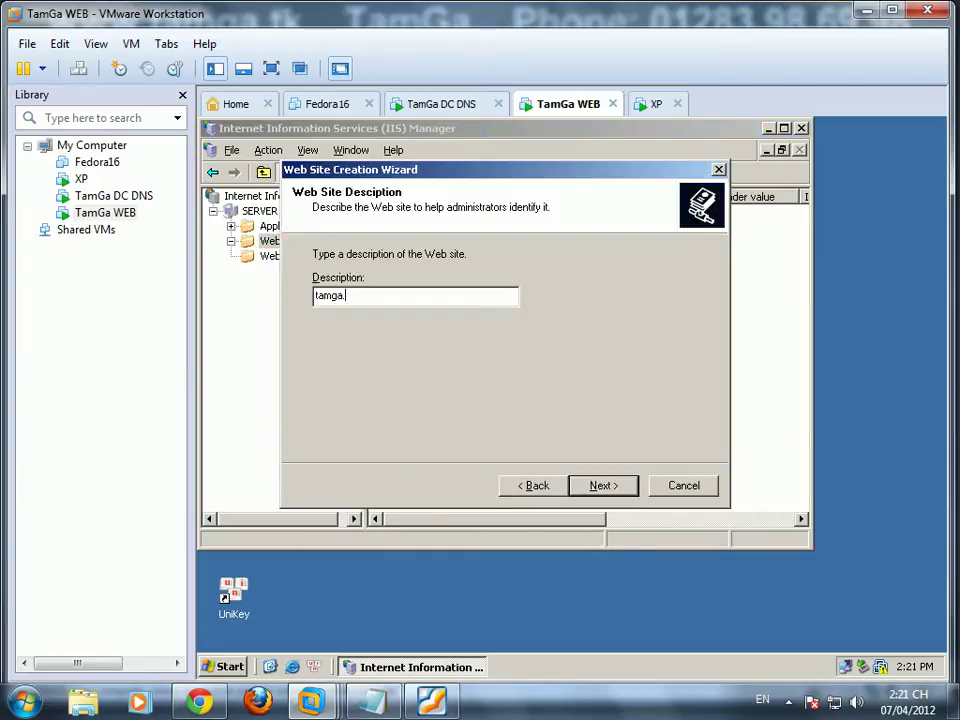
left_click(605, 485)
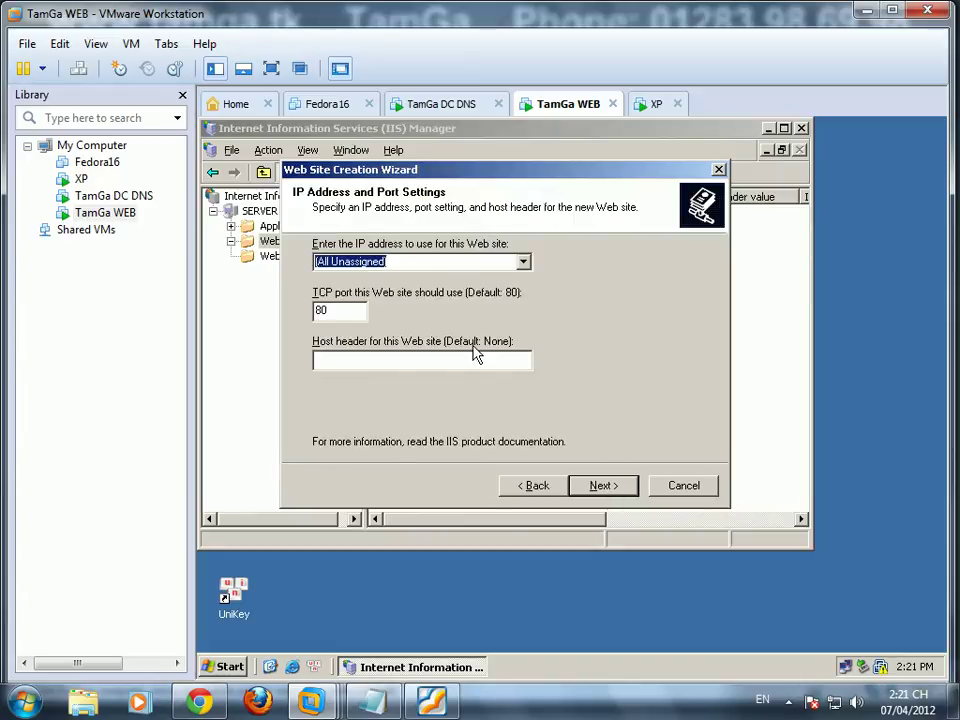
left_click(443, 366)
type("www")
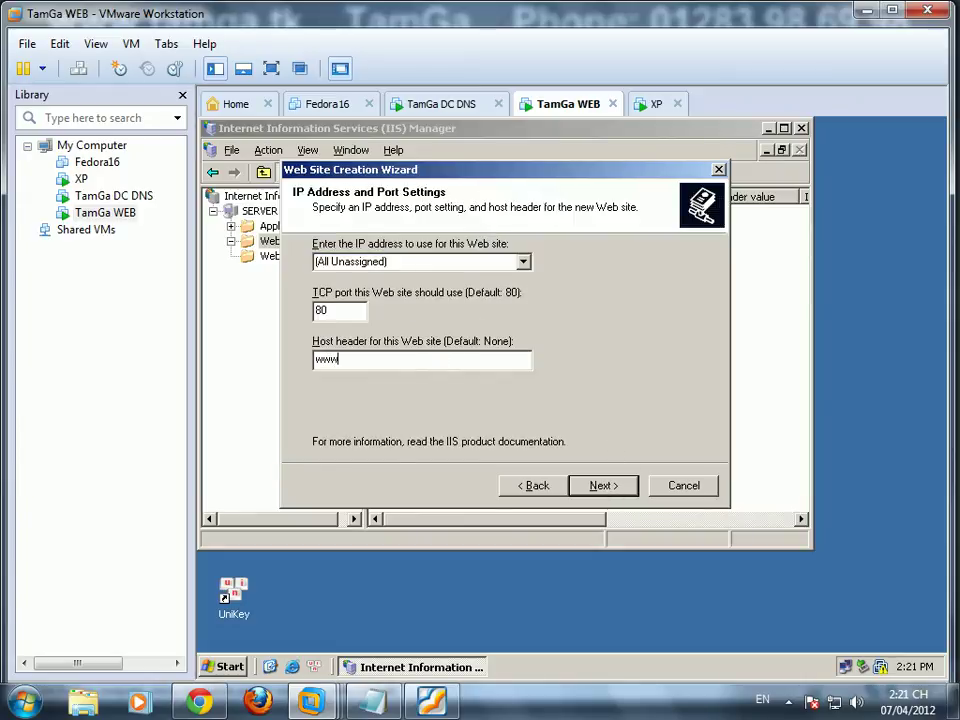
type(".tamga.tk")
left_click(605, 487)
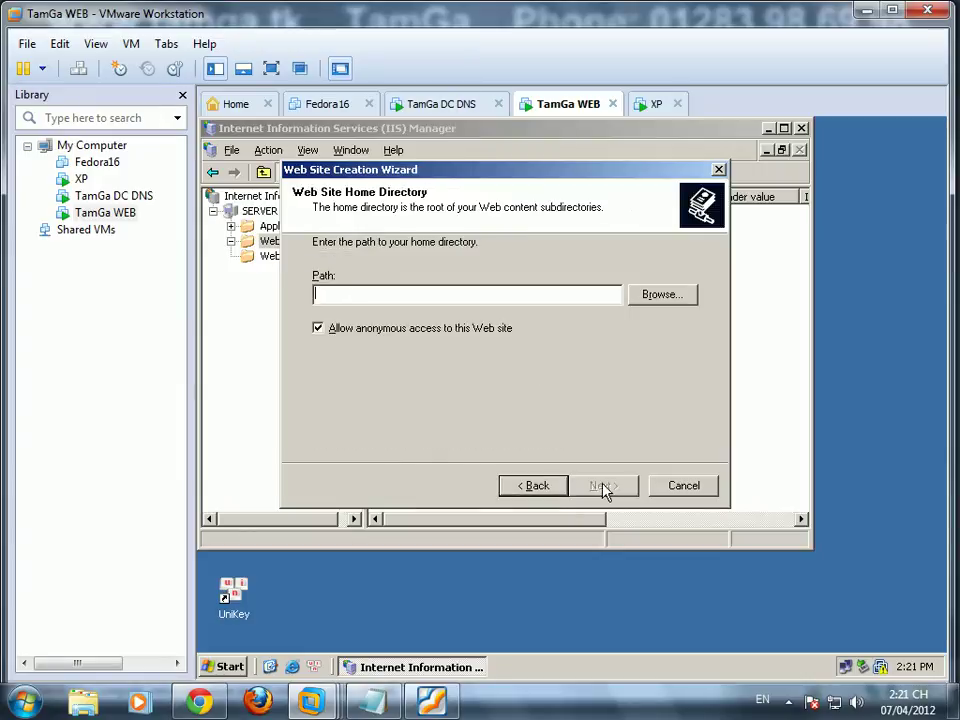
Step: Set the home directory to C:\web, grant Run scripts, Execute and Write, and finish
left_click(660, 295)
double_click(514, 356)
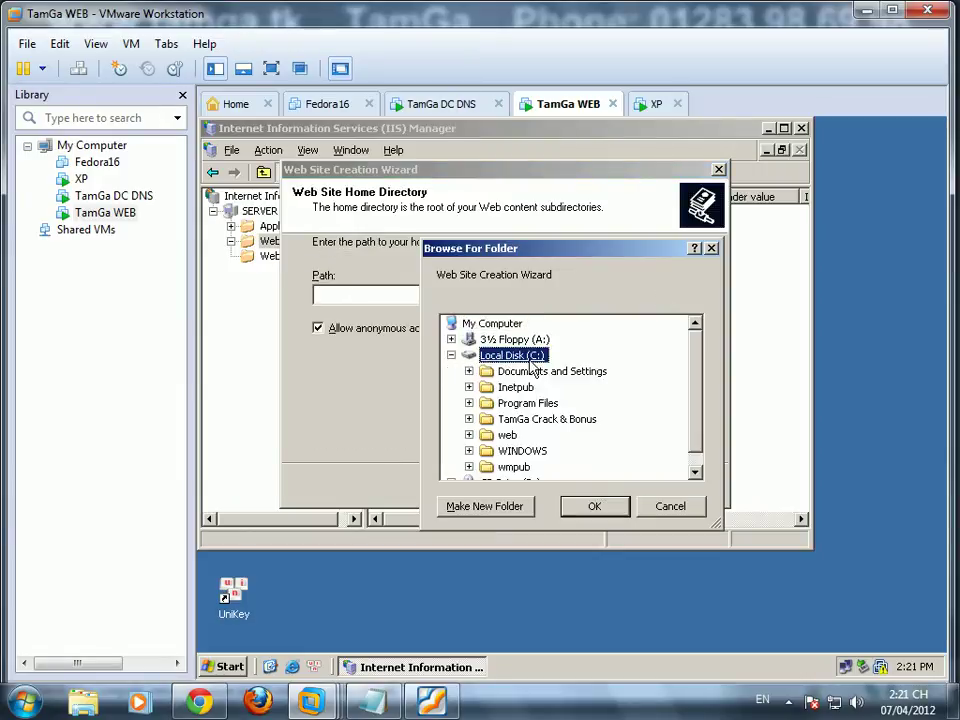
double_click(510, 436)
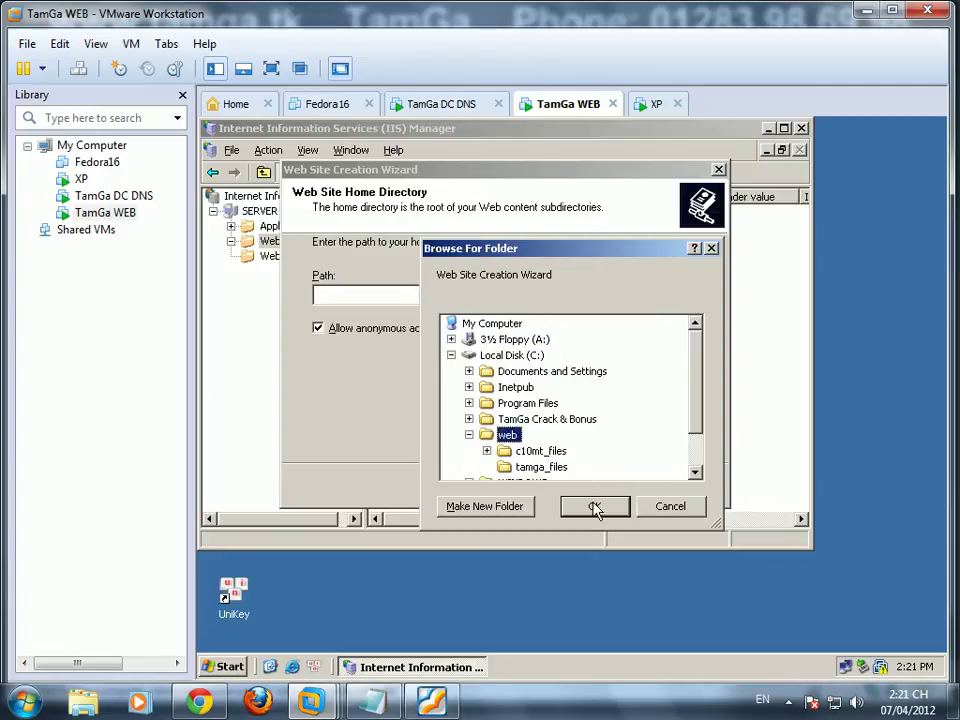
left_click(595, 507)
left_click(604, 486)
left_click(318, 299)
left_click(318, 322)
left_click(318, 345)
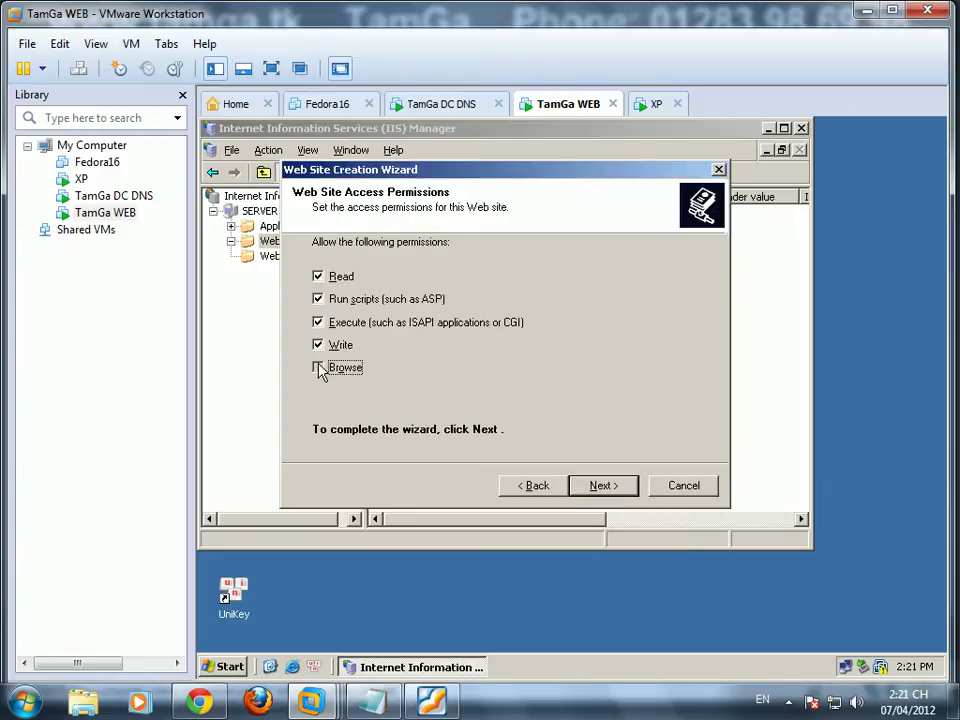
left_click(568, 490)
left_click(540, 440)
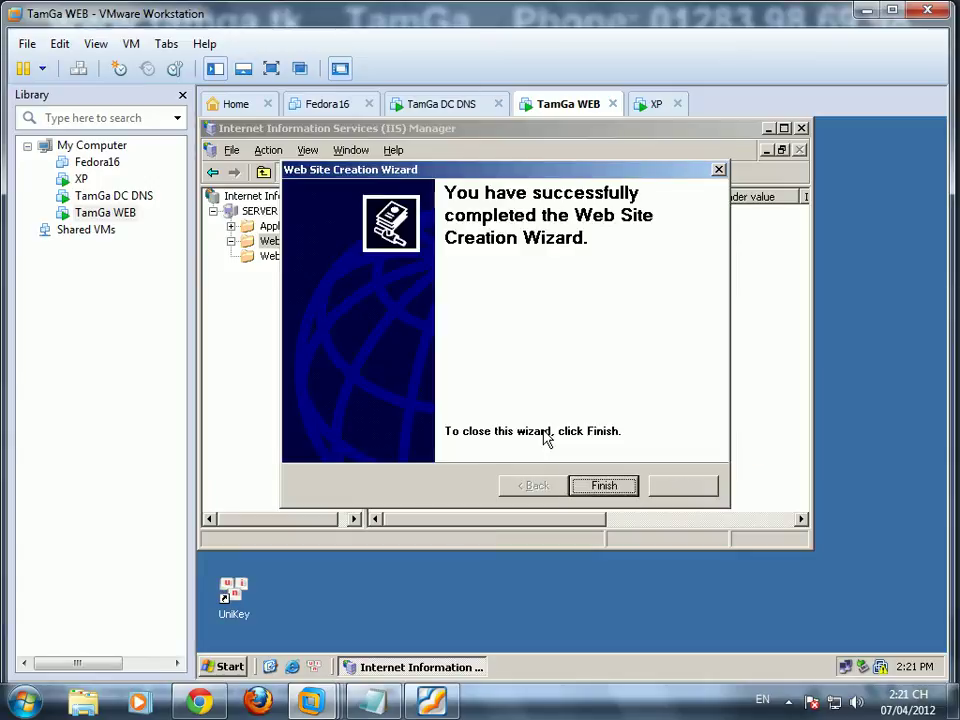
left_click(598, 487)
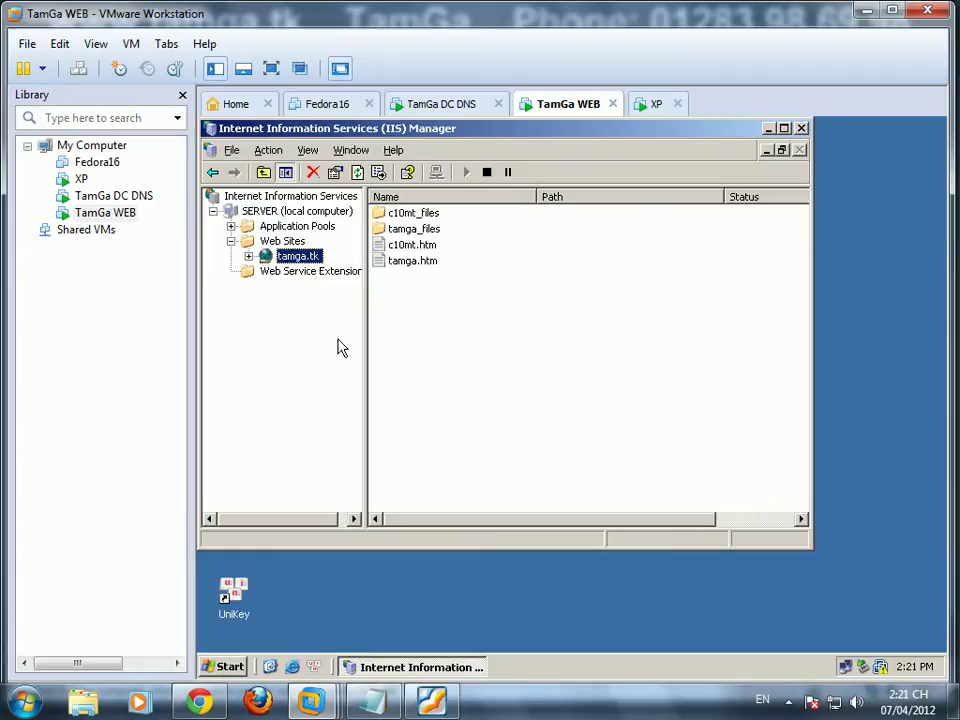
Step: Delete c10mt.htm and the c10mt_files folder from C:\web, leaving the tamga files
left_click(768, 128)
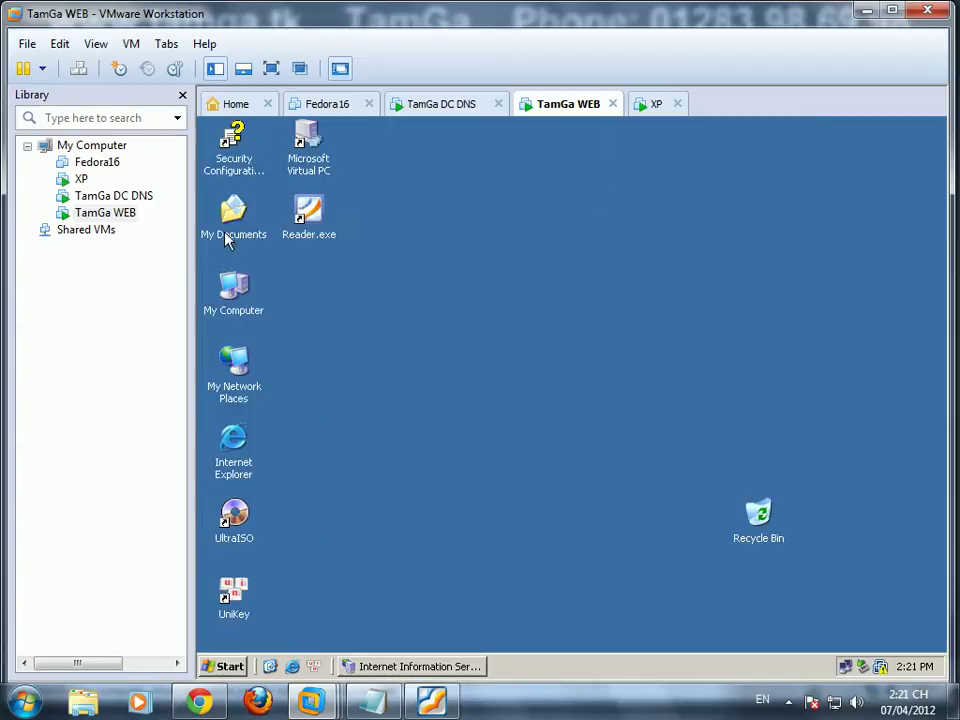
double_click(240, 317)
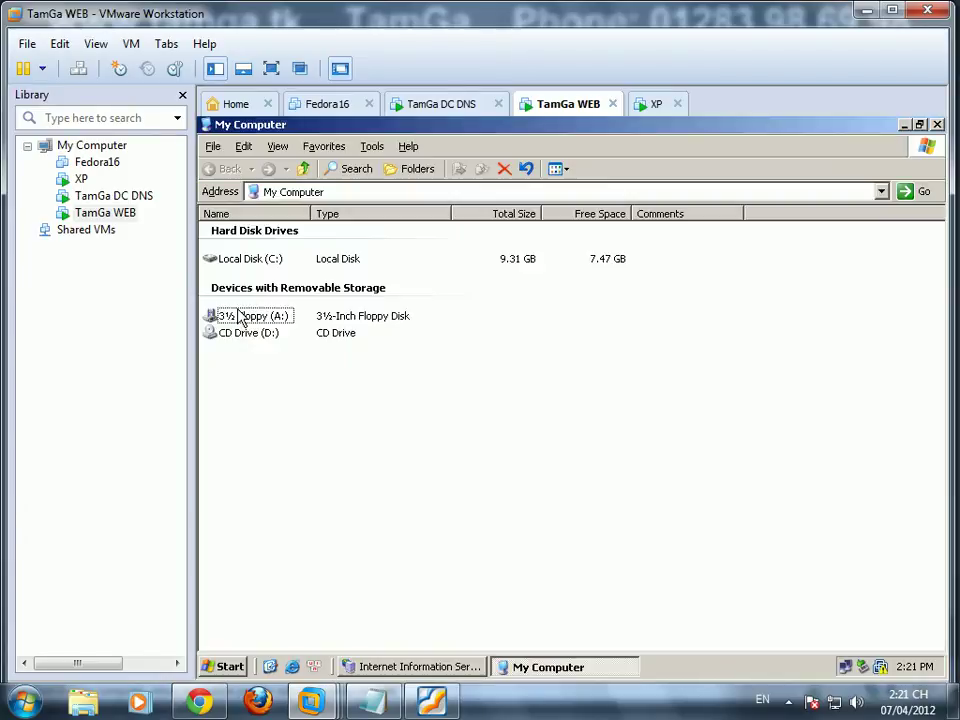
left_click(405, 172)
left_click(287, 300)
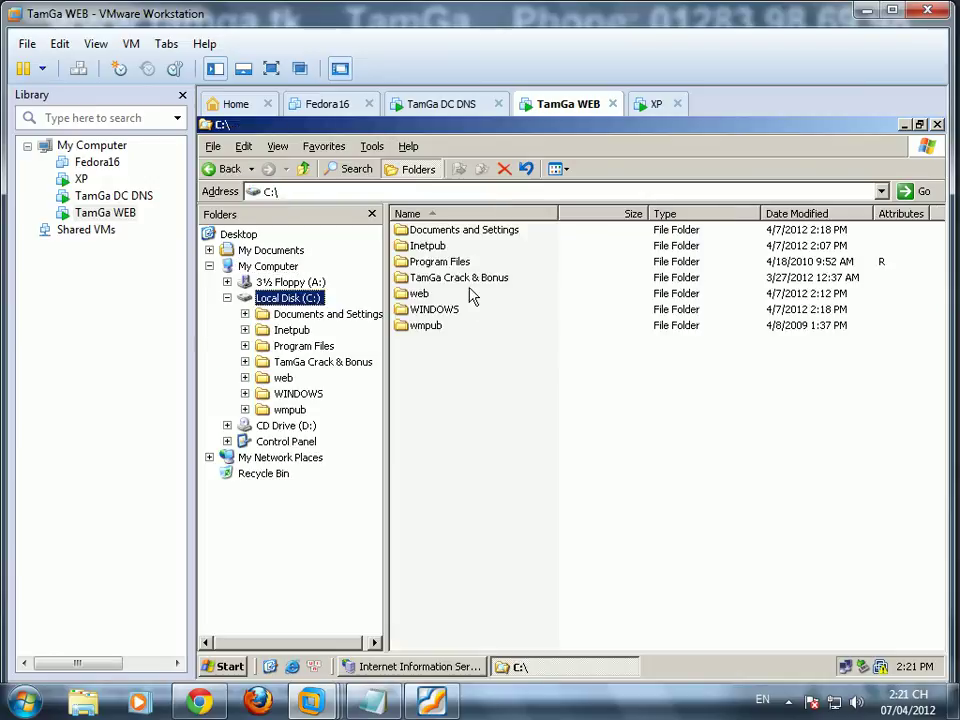
double_click(420, 293)
left_click(433, 261)
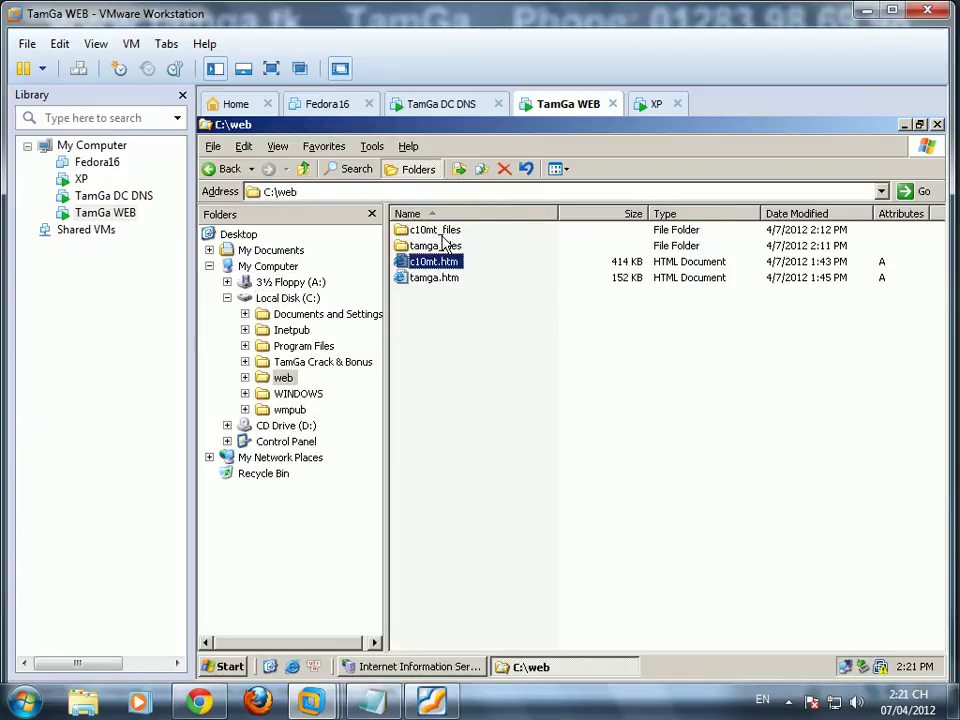
left_click(435, 229, "ctrl")
key("Delete")
key("Return")
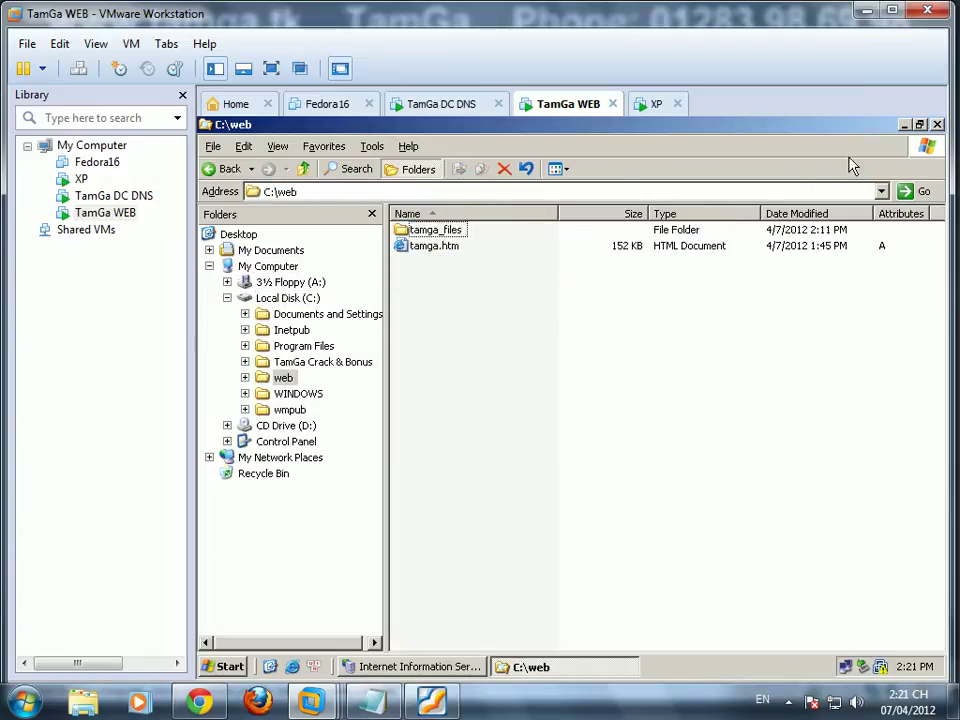
left_click(937, 124)
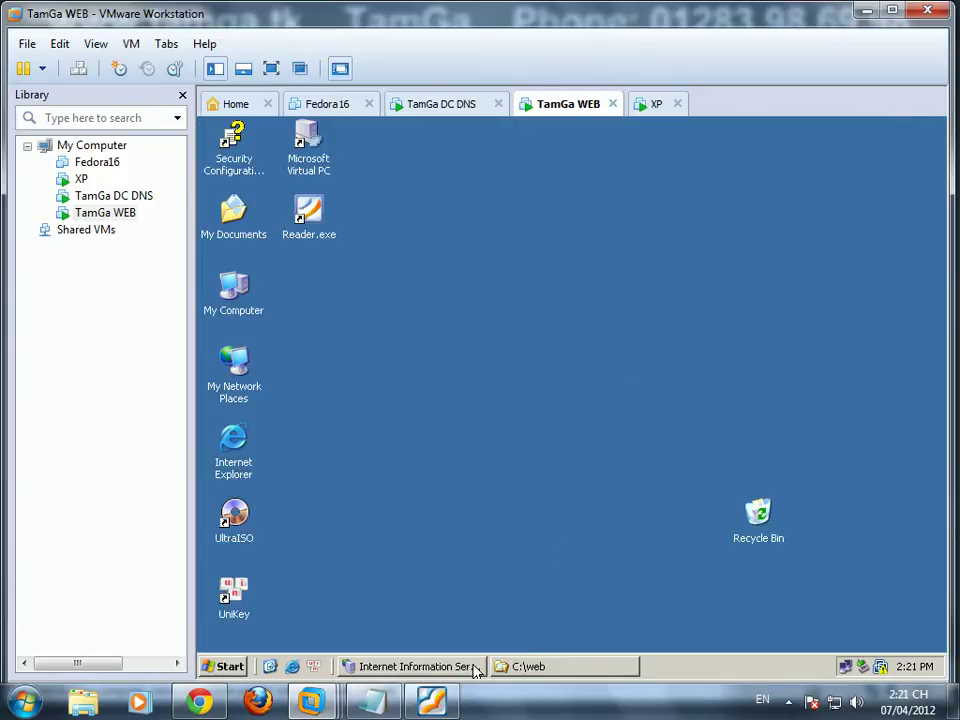
left_click(476, 668)
Step: In tamga.tk properties, remove Default.htm, Default.asp and index.htm and add tamga.htm as default document
left_click(306, 258)
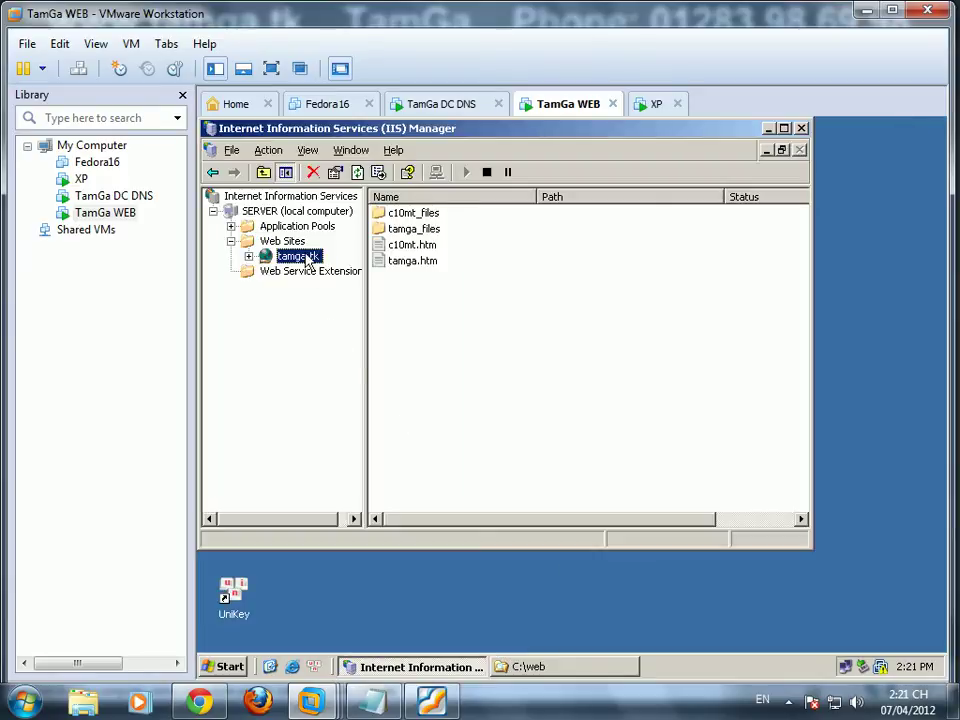
right_click(306, 258)
left_click(368, 544)
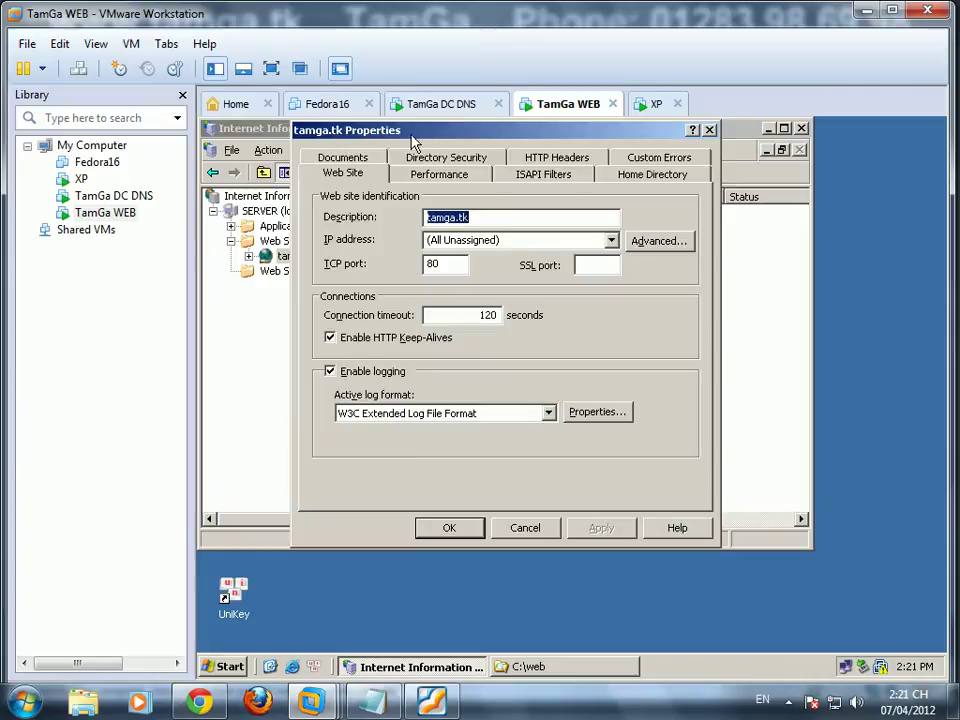
left_click(343, 158)
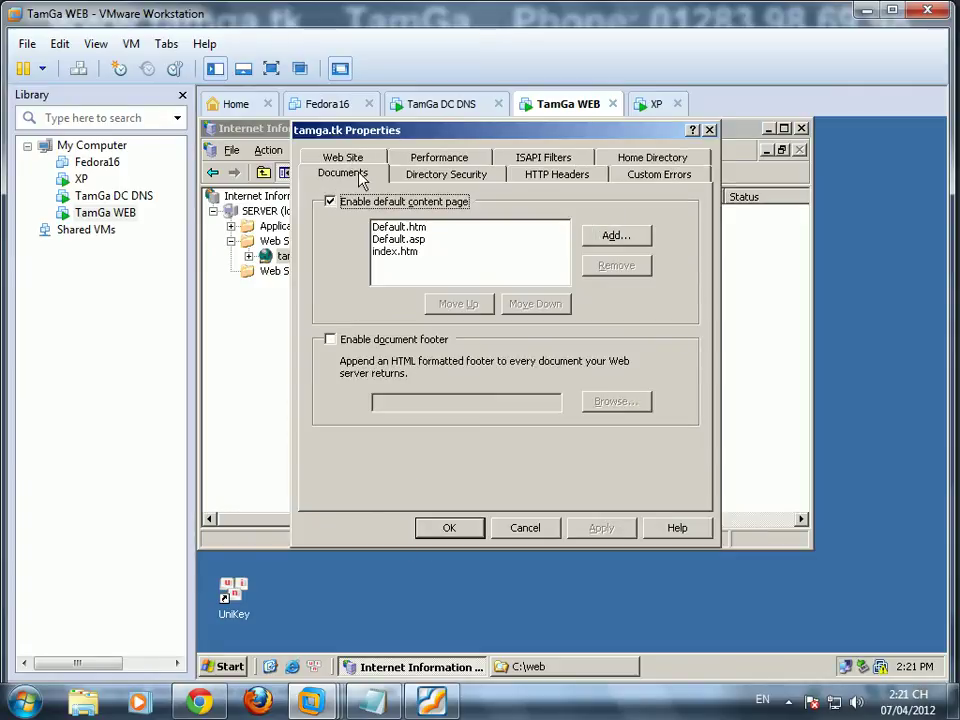
left_click(390, 227)
left_click(616, 265)
left_click(616, 265)
left_click(616, 265)
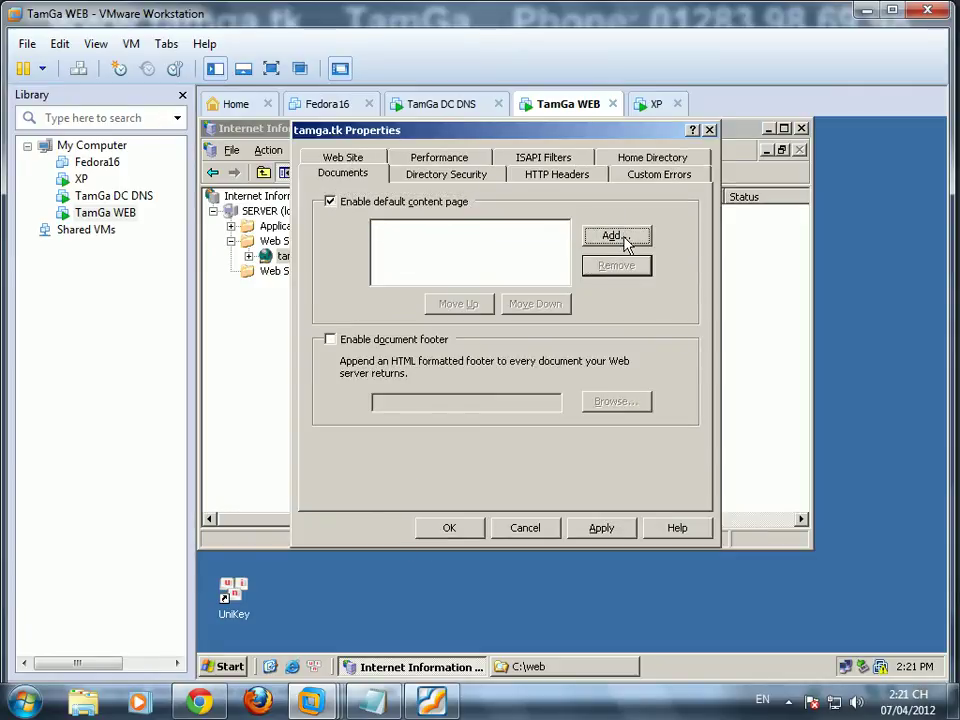
left_click(616, 235)
type("tamga.htm")
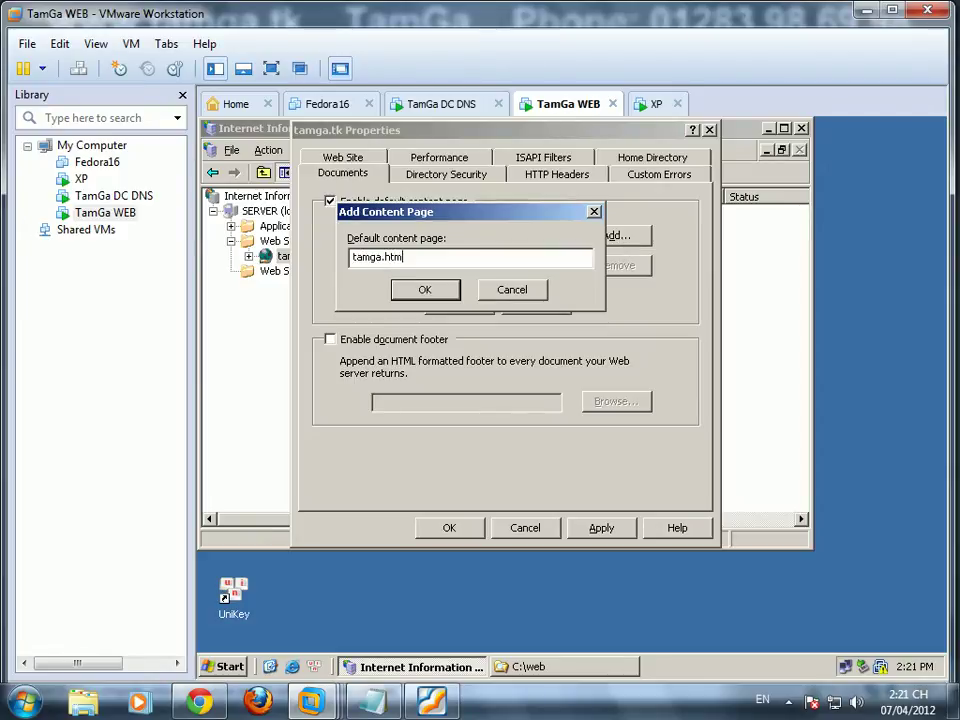
left_click(452, 290)
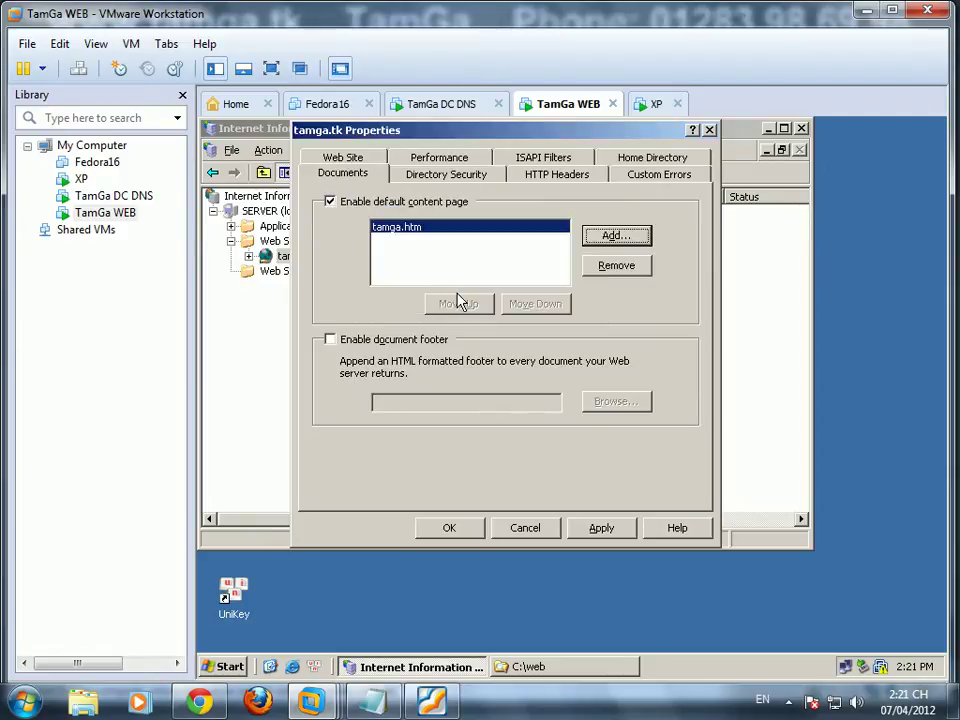
left_click(598, 527)
left_click(447, 527)
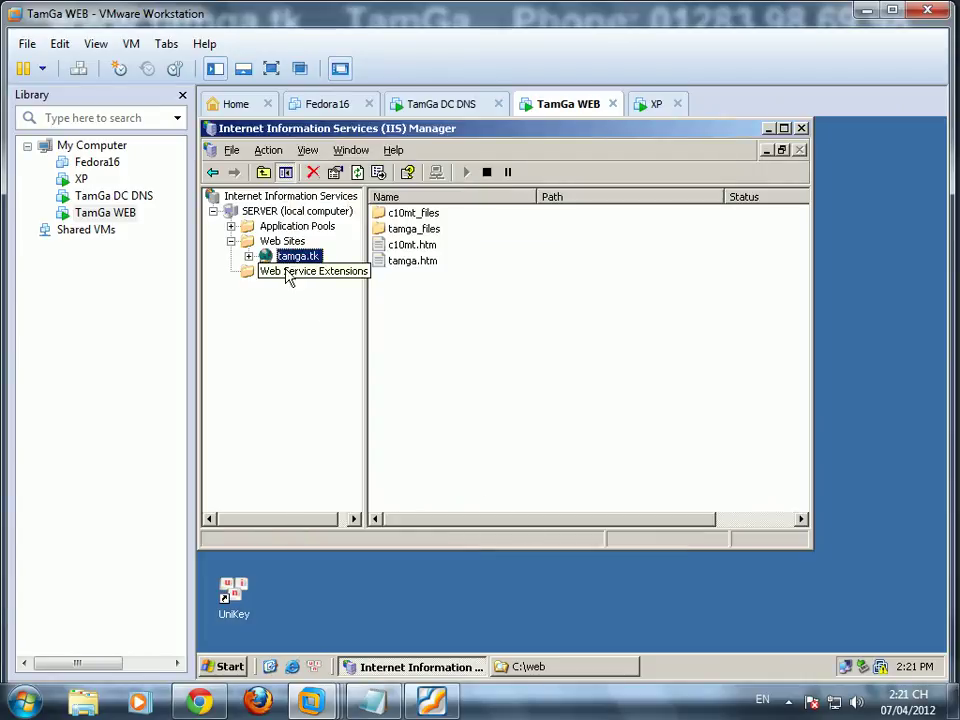
right_click(300, 262)
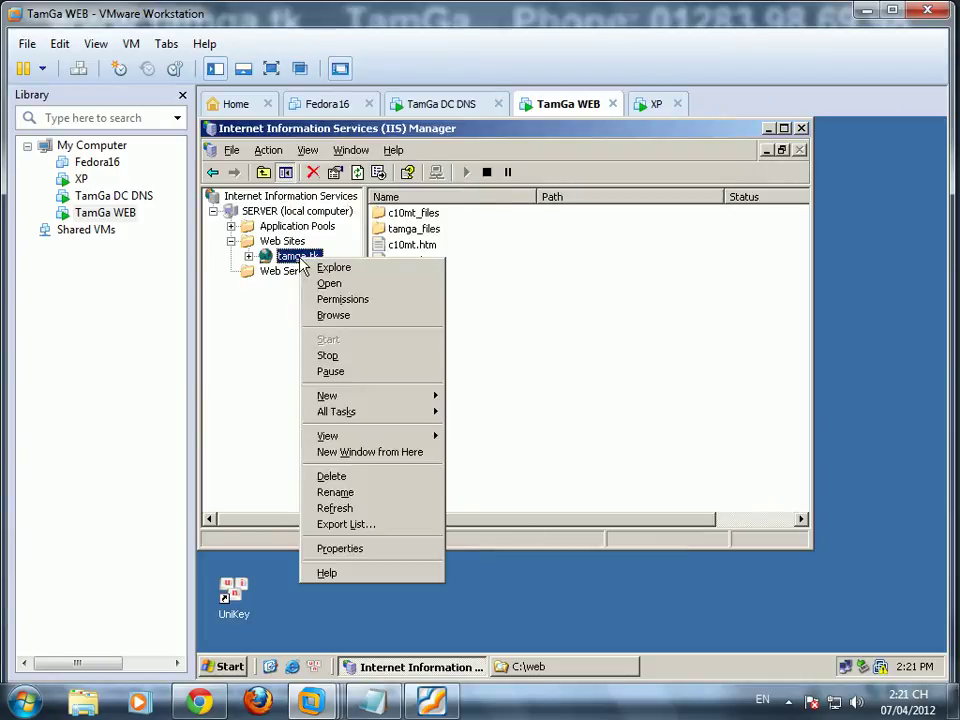
left_click(324, 317)
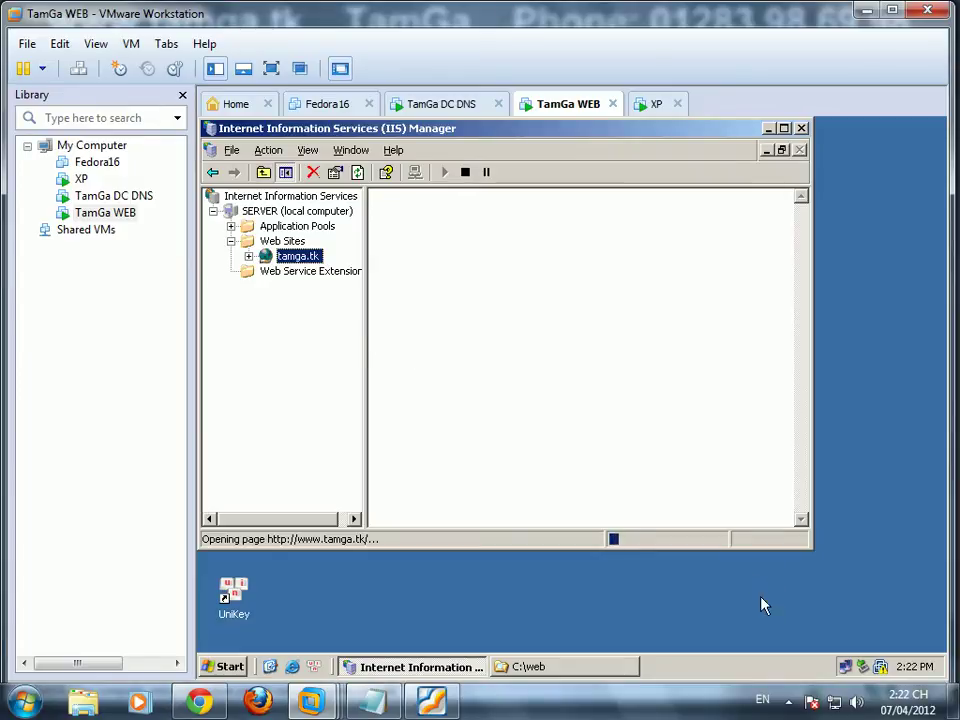
left_click(789, 700)
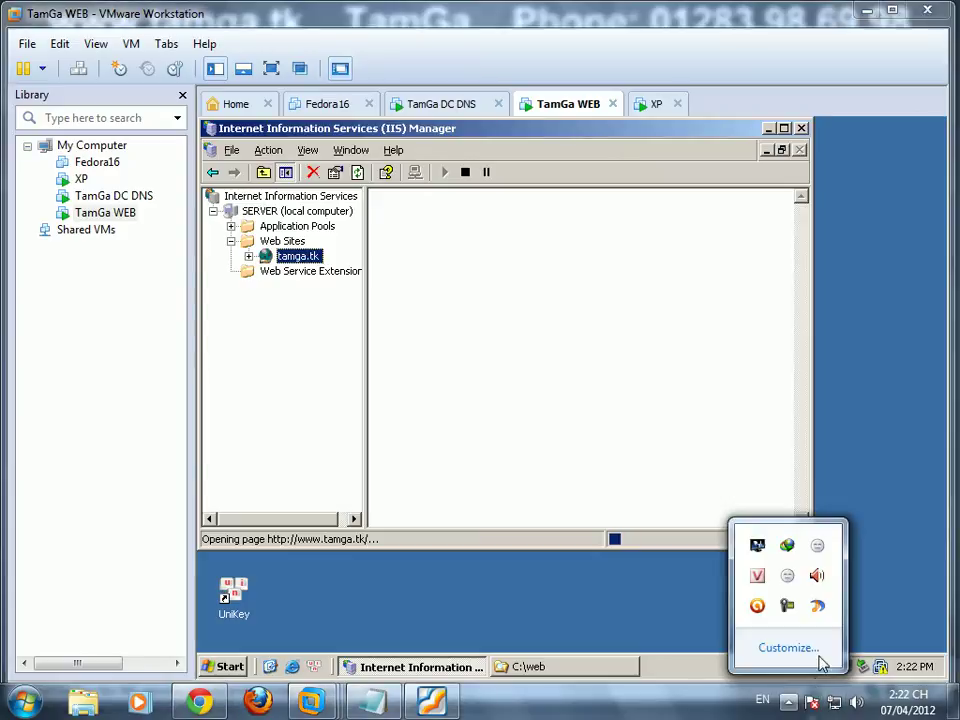
left_click(790, 606)
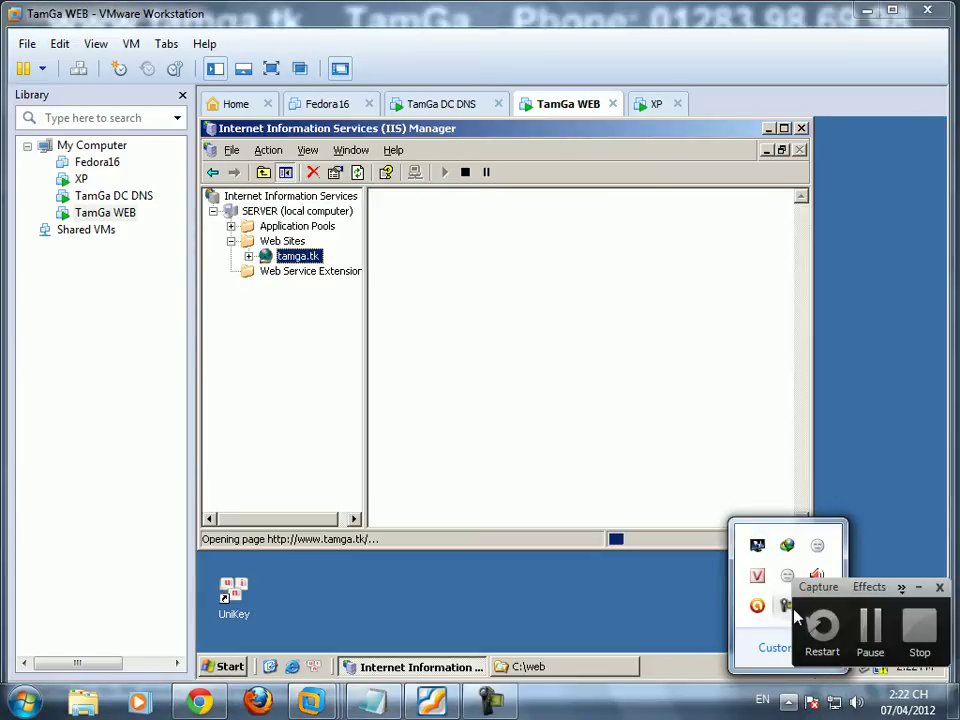
left_click(871, 626)
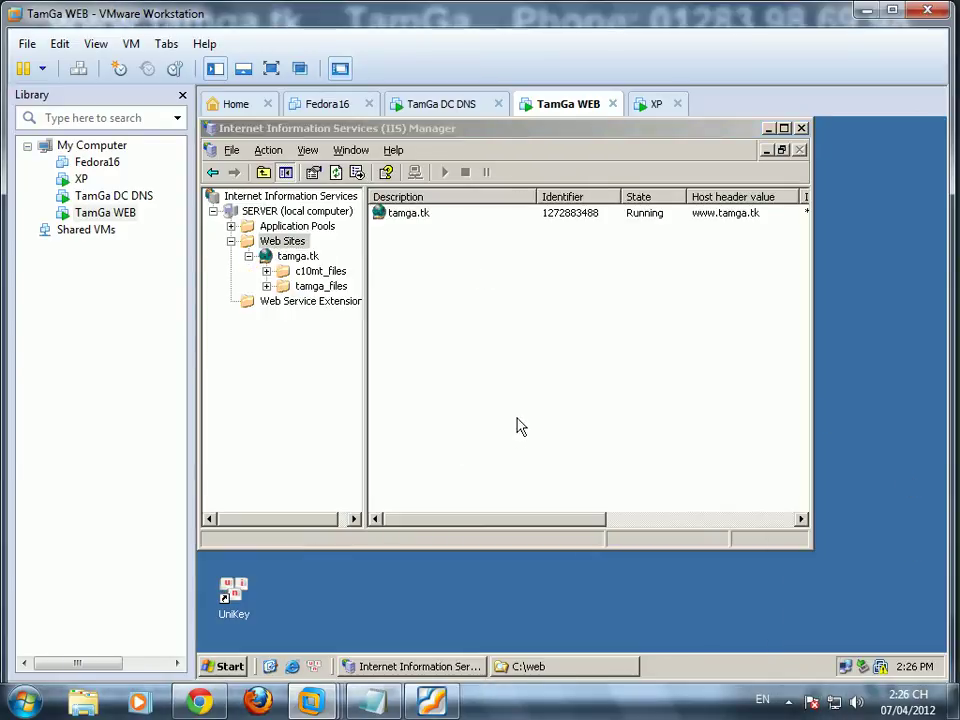
key("alt+Tab")
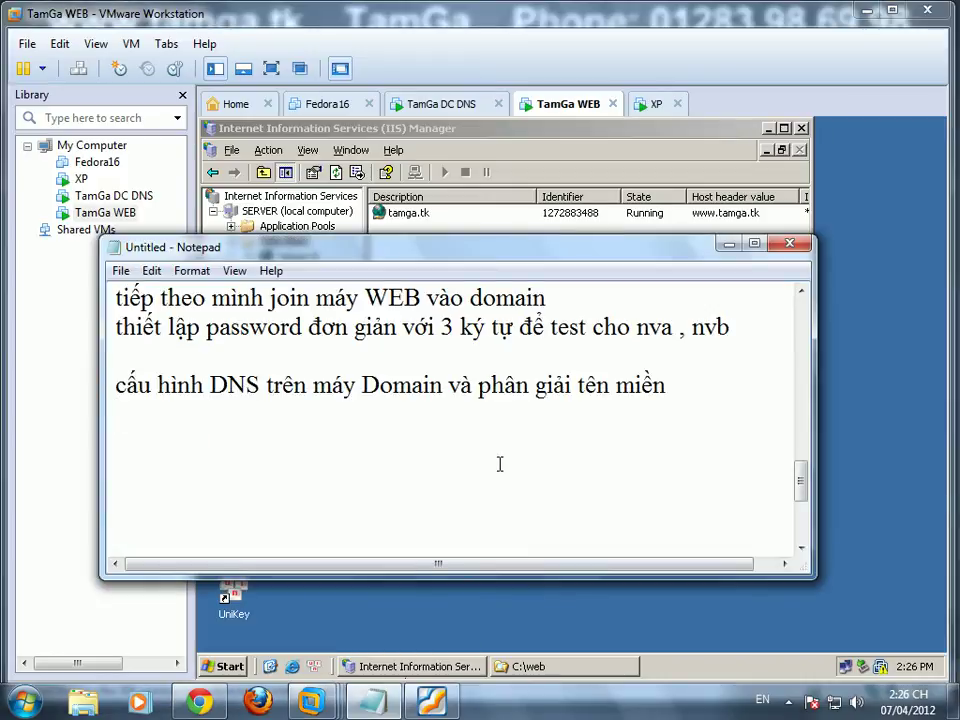
type("sau khi cấu hinh")
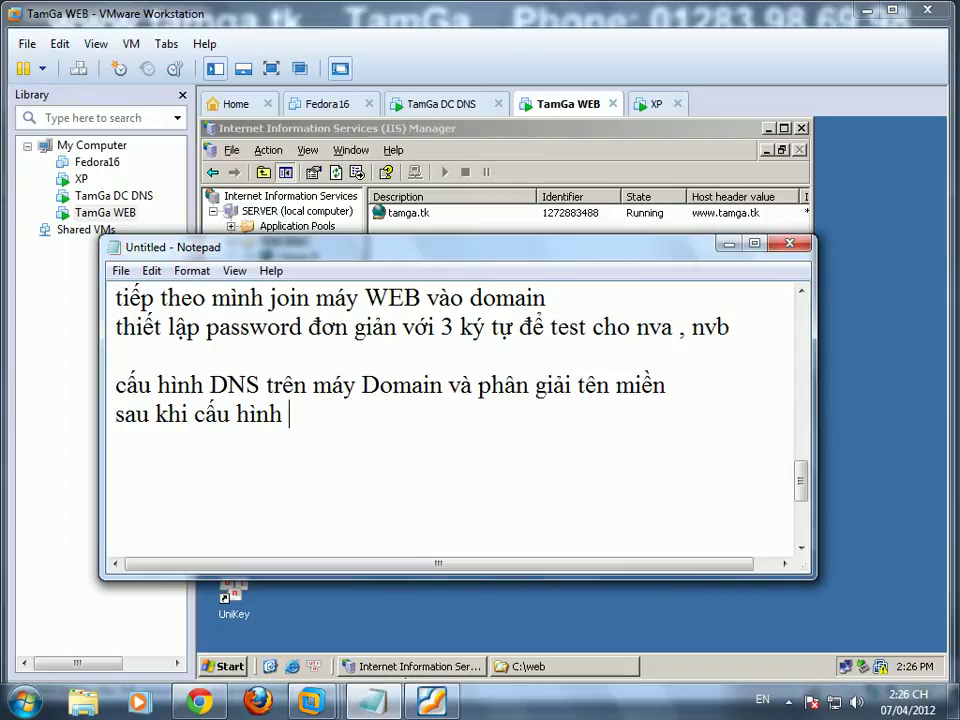
type(" xong IIS cho máy WEB")
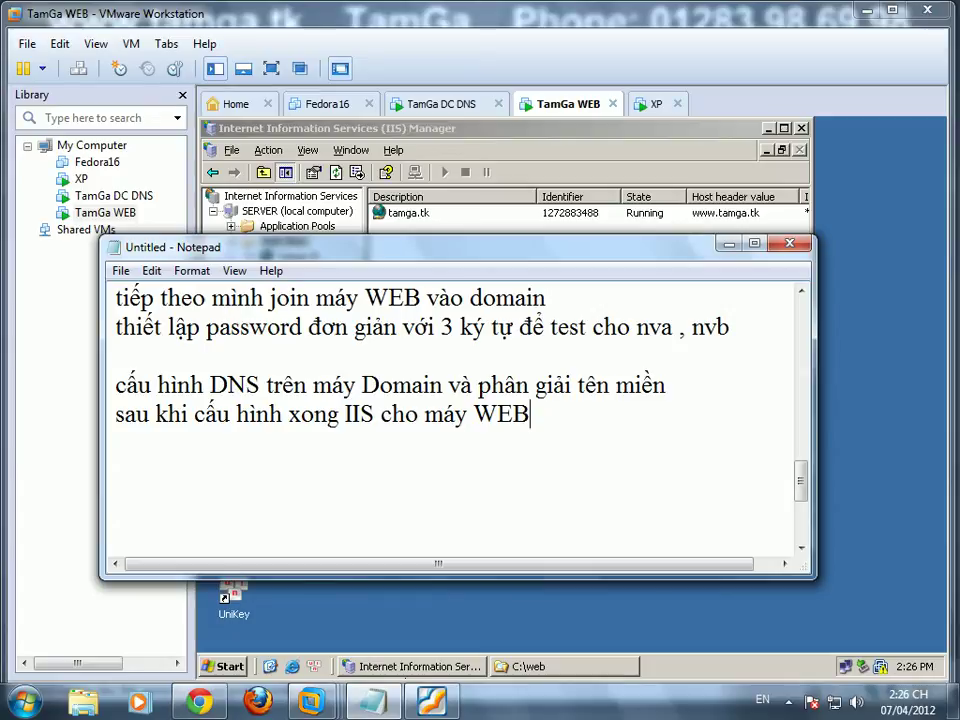
key("Return")
type("ta vaẫn chưa thể vào ")
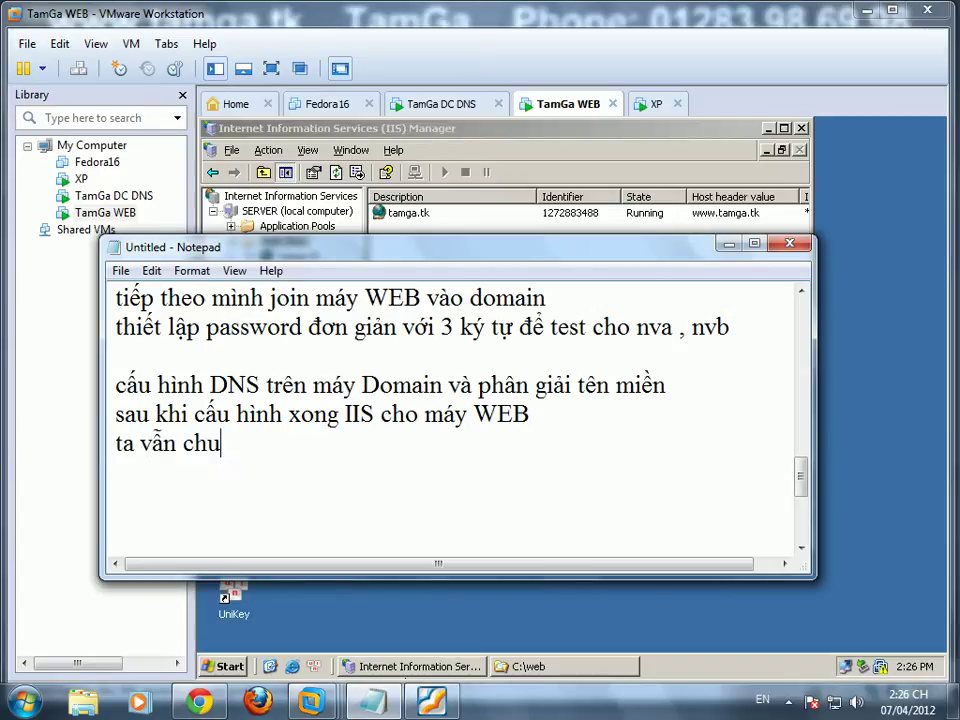
type("được tamga")
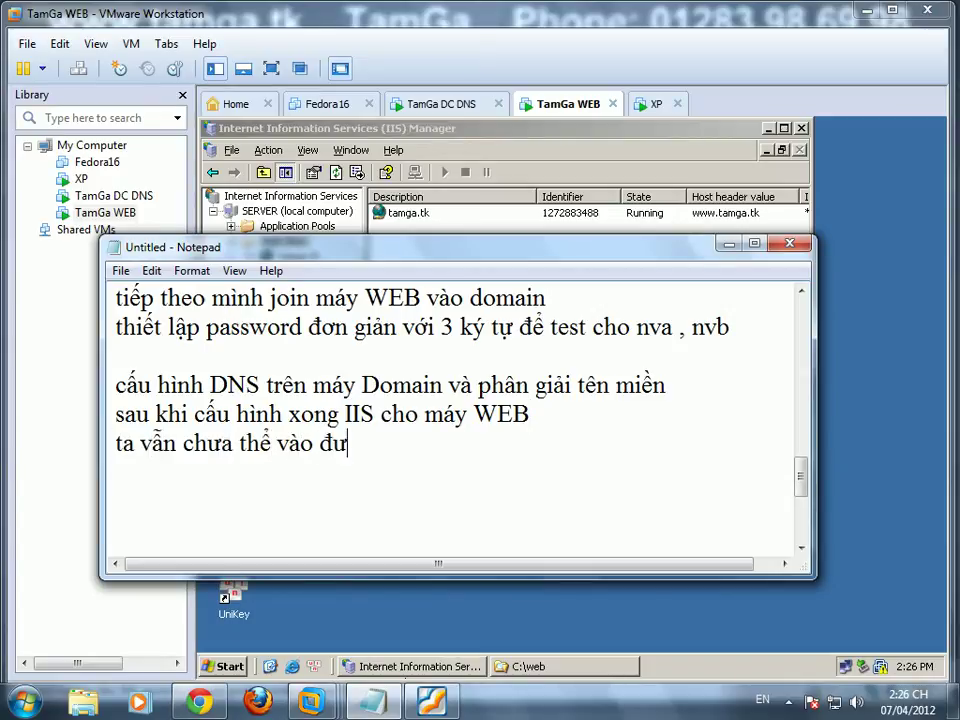
key("BackSpace")
key("BackSpace")
key("BackSpace")
key("BackSpace")
key("BackSpace")
type("www.tamga")
key("BackSpace")
key("BackSpace")
type("mga.tk vì chưa")
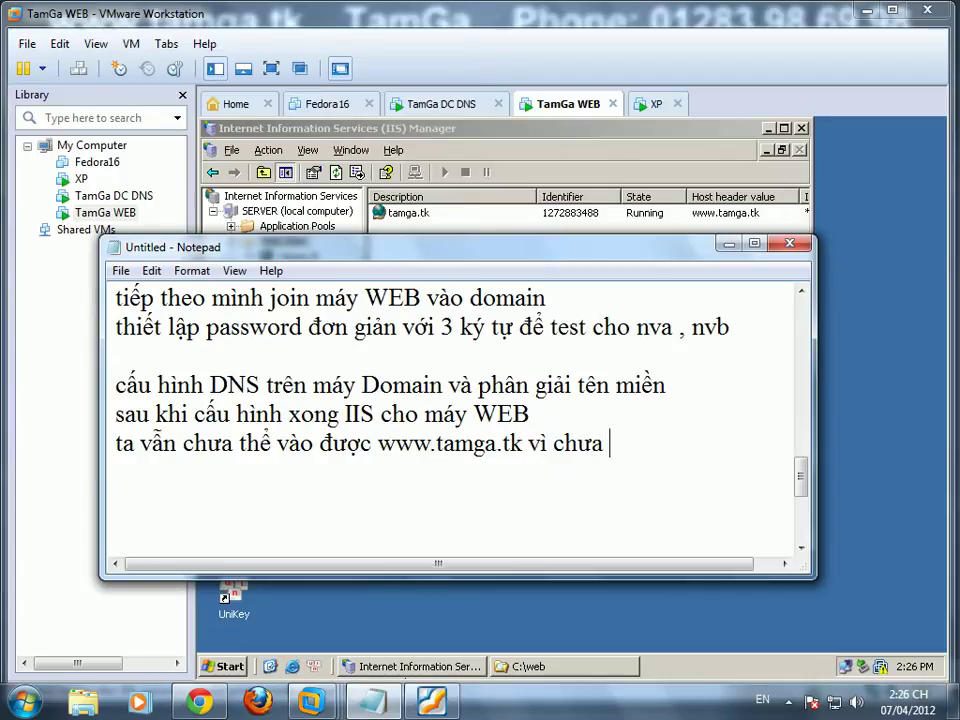
type(" phân giải t")
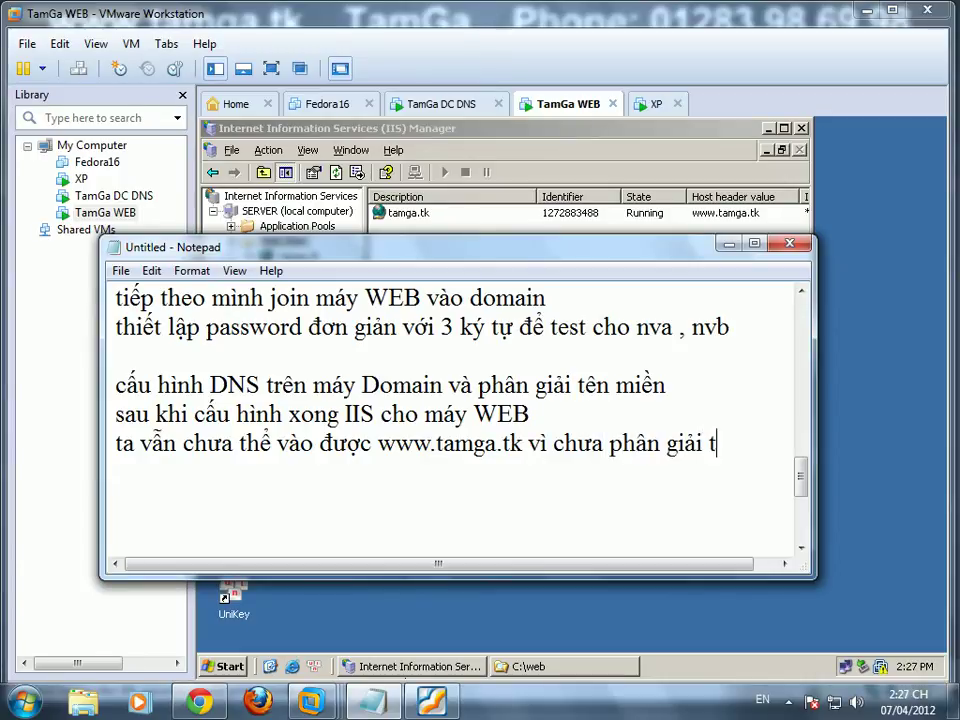
type("ên miền")
key("Return")
type("trên m")
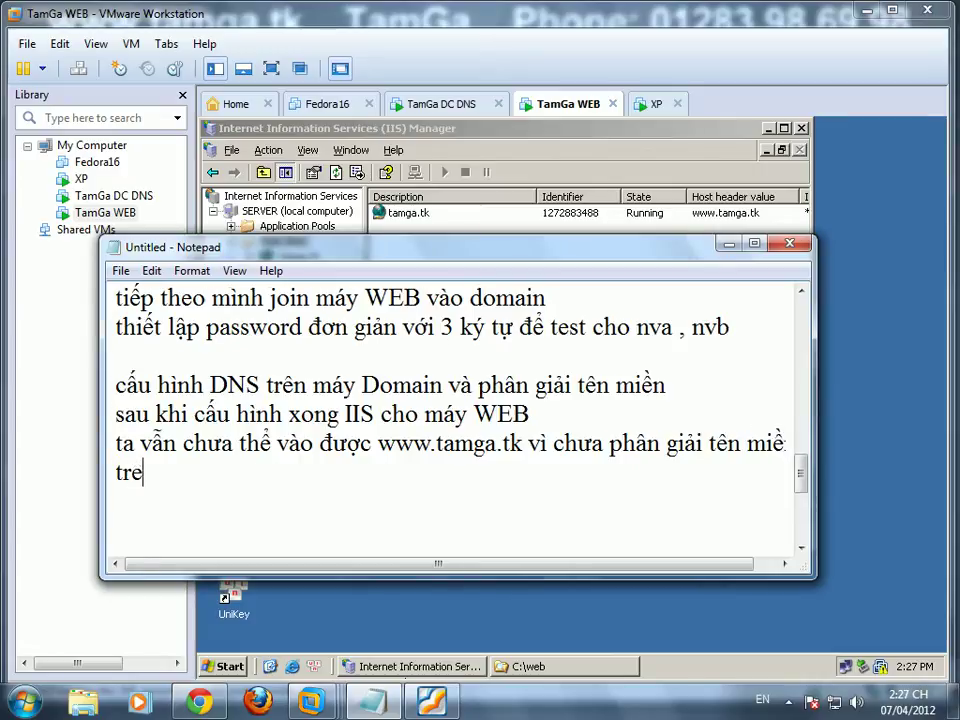
type("áy domain ")
type(", dể làm được d")
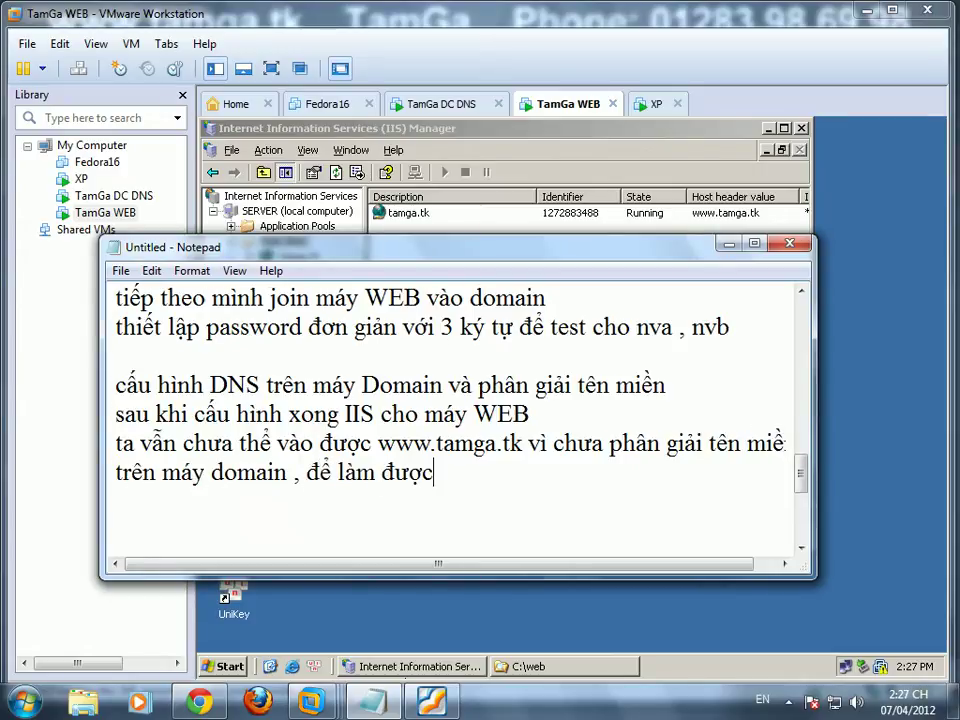
type("iều đó , ta làm như sau :")
Step: On the DC, create a primary forward lookup zone tamga.tk that is not stored in Active Directory
key("Return")
left_click(452, 104)
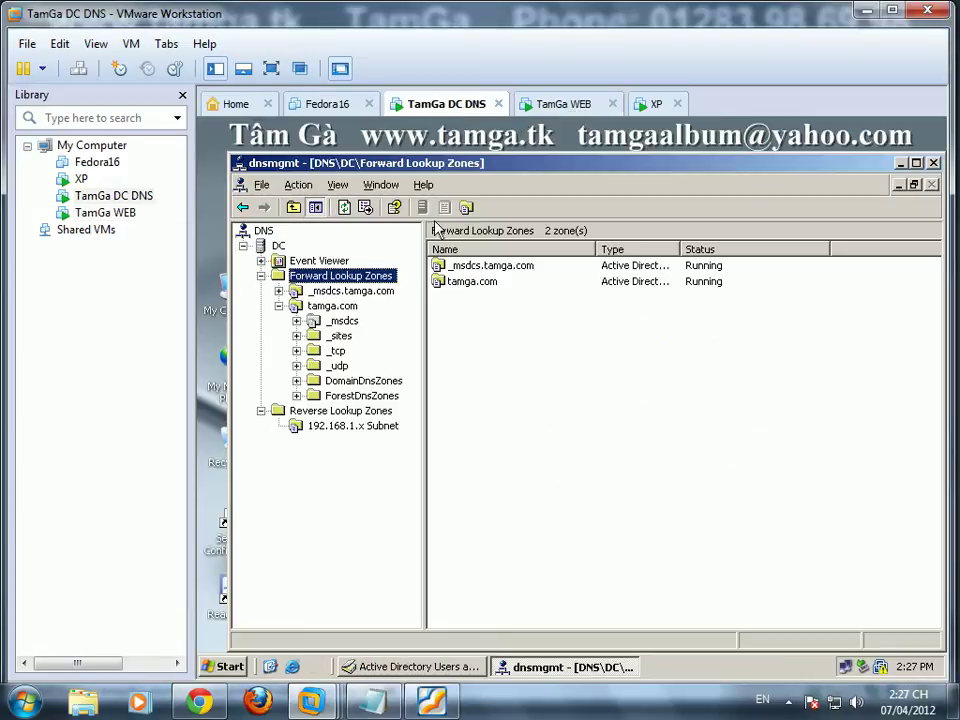
right_click(340, 283)
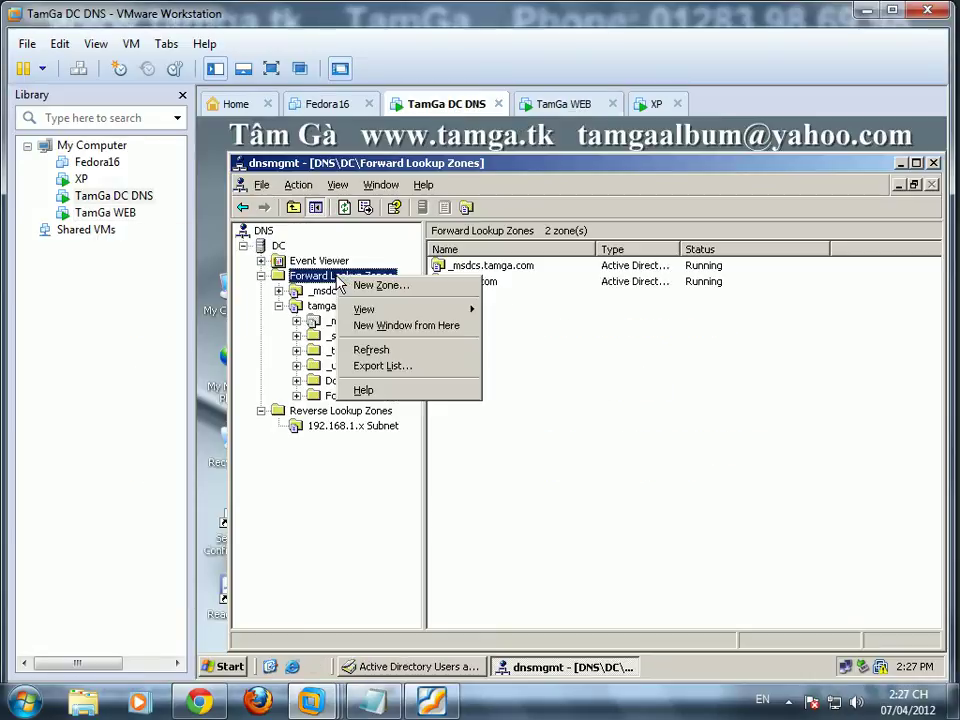
left_click(360, 286)
left_click(505, 505)
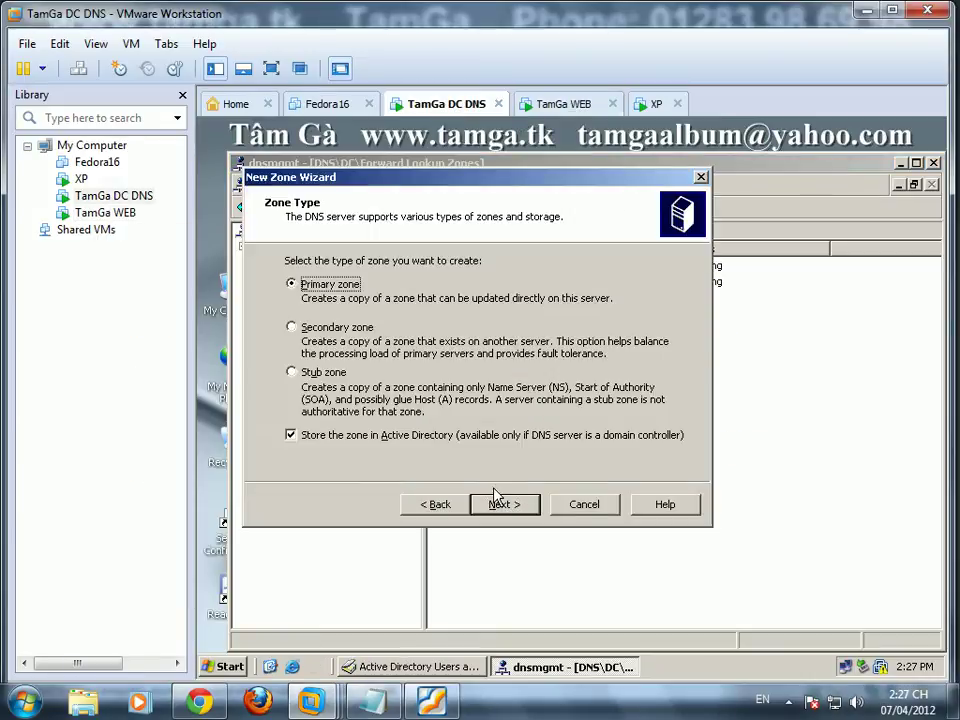
left_click(362, 435)
left_click(505, 507)
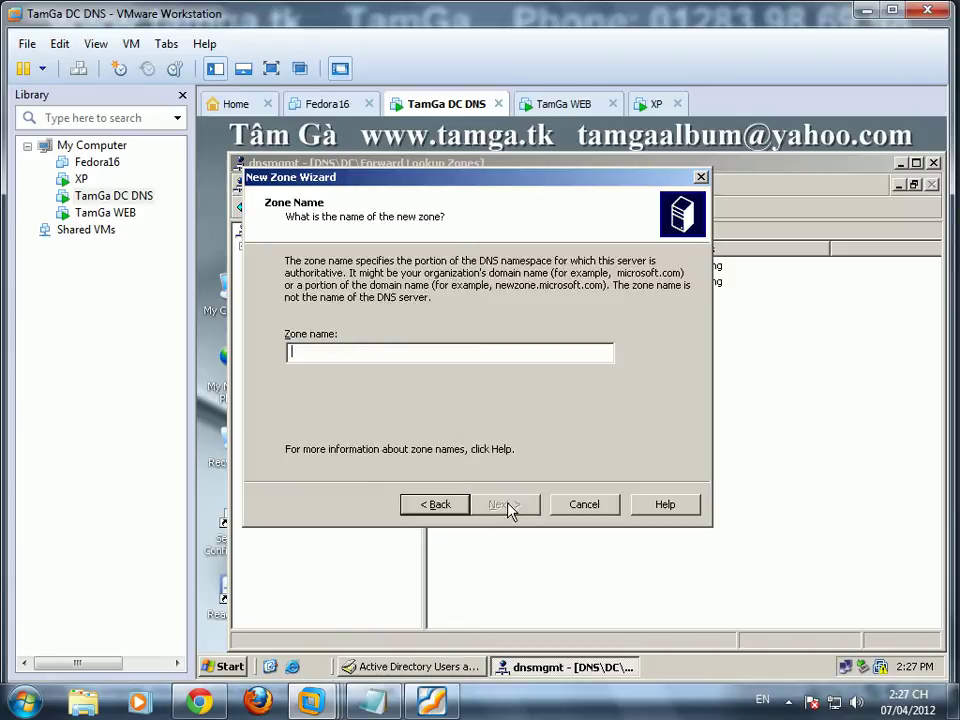
type("tamga.tk")
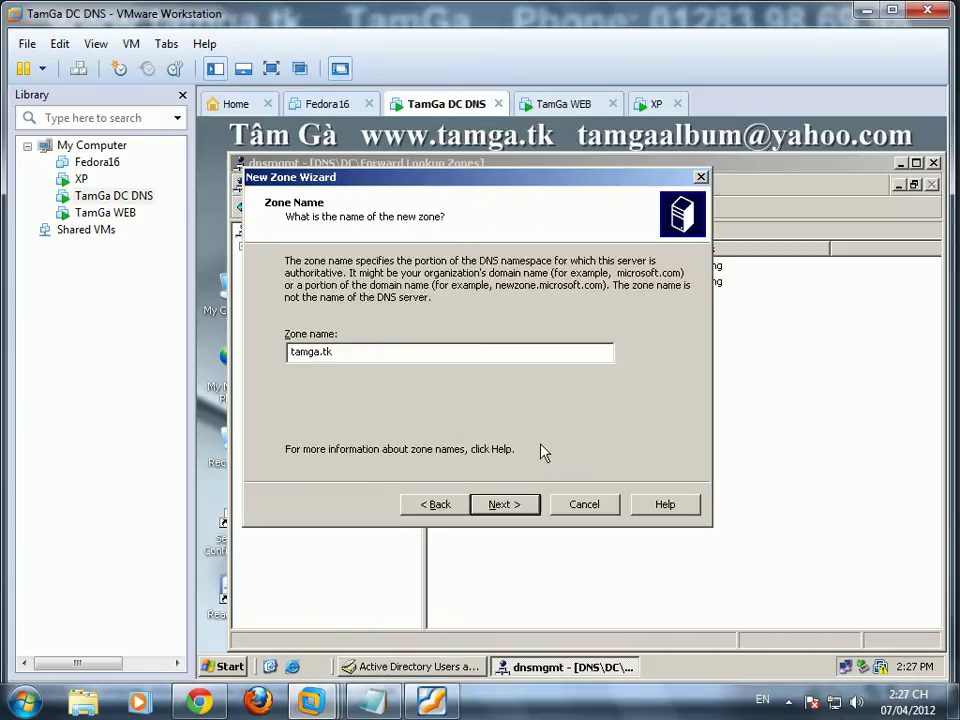
left_click(532, 507)
left_click(508, 507)
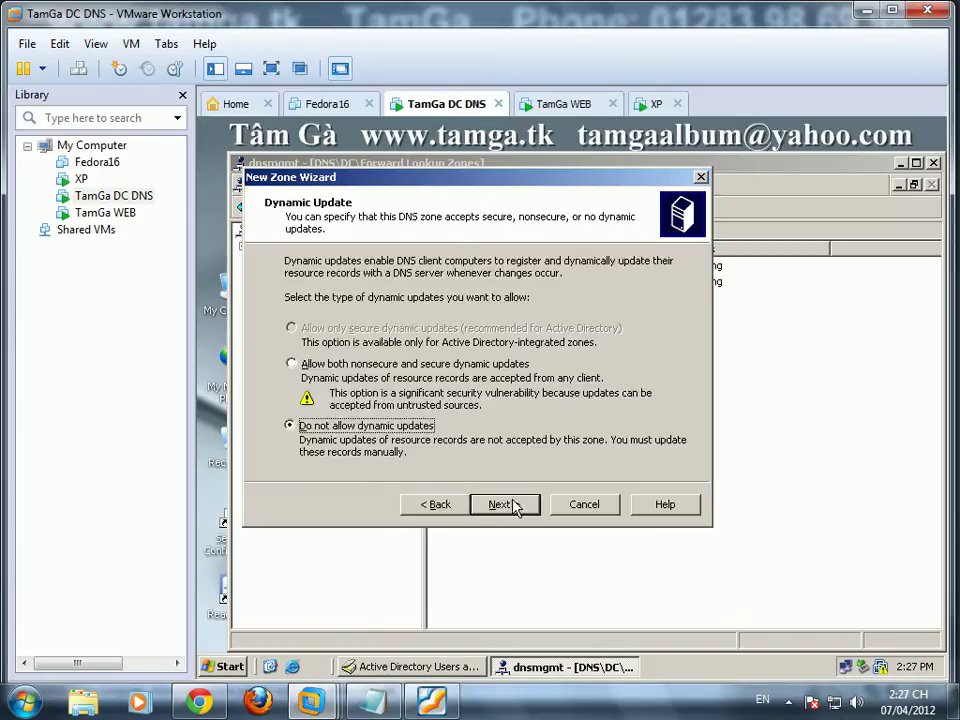
left_click(330, 364)
left_click(505, 505)
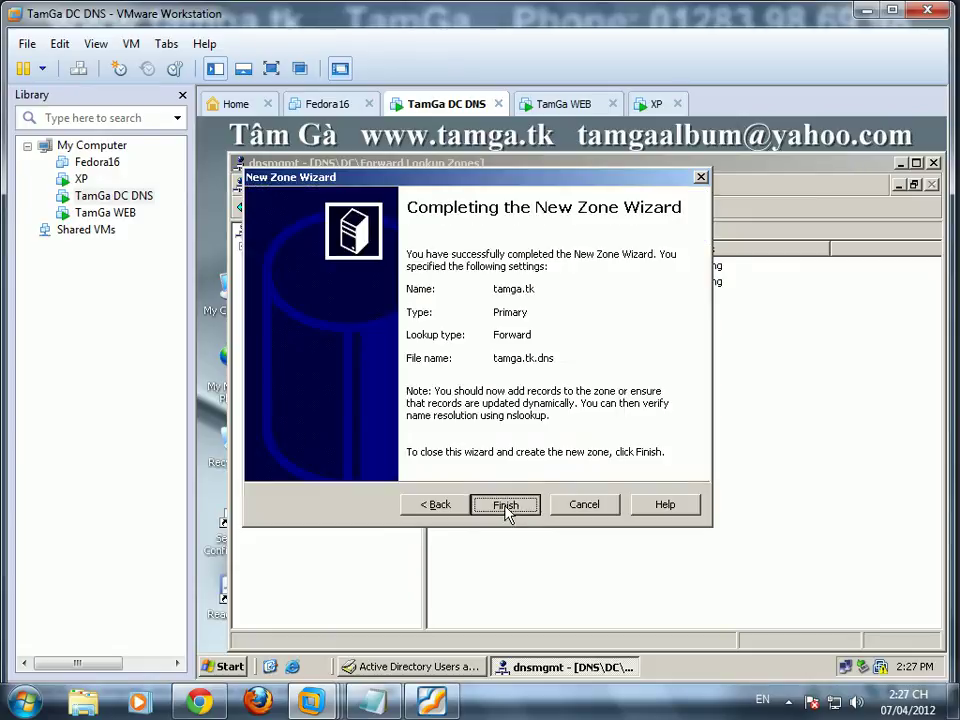
left_click(505, 505)
Step: Add a www alias (CNAME) in tamga.tk pointing to Server.tamga.com
left_click(318, 410)
right_click(474, 337)
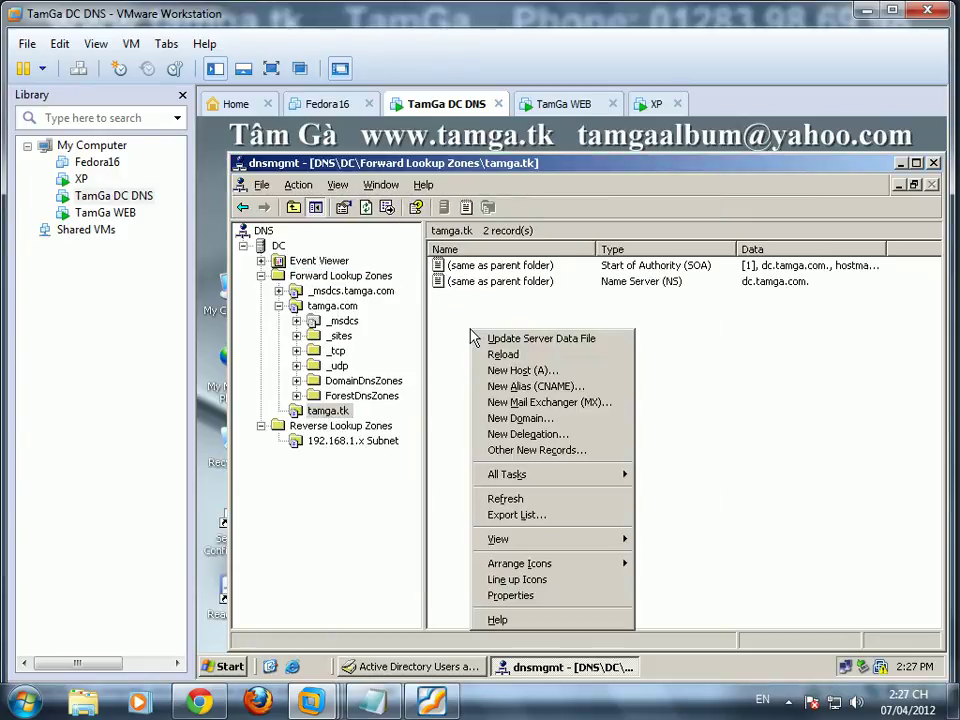
left_click(513, 386)
type("www")
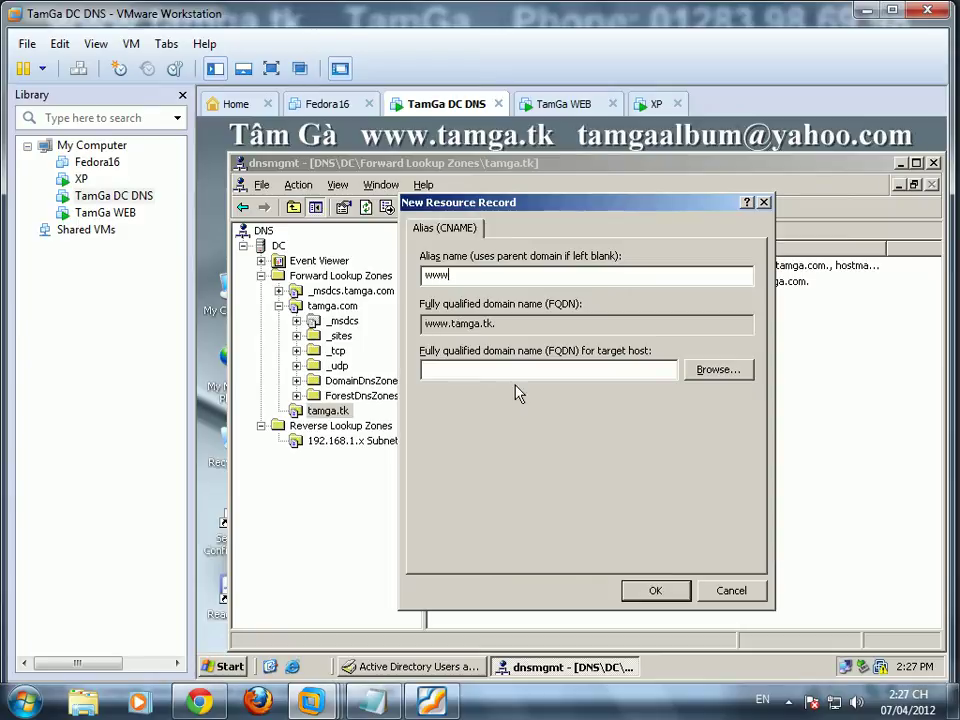
left_click(715, 370)
double_click(452, 345)
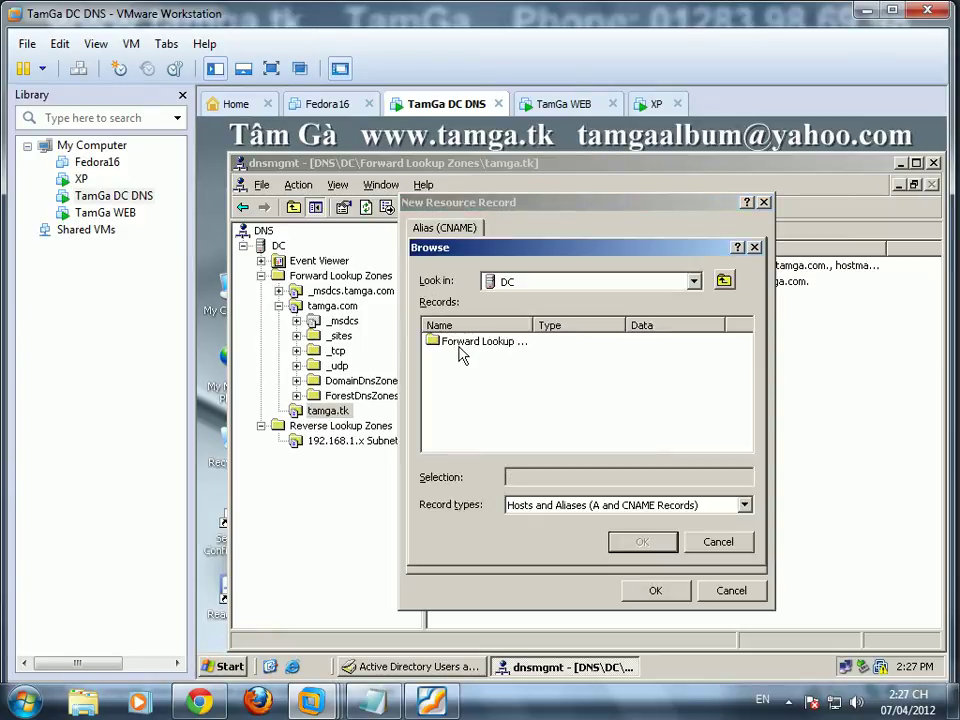
double_click(462, 342)
double_click(460, 357)
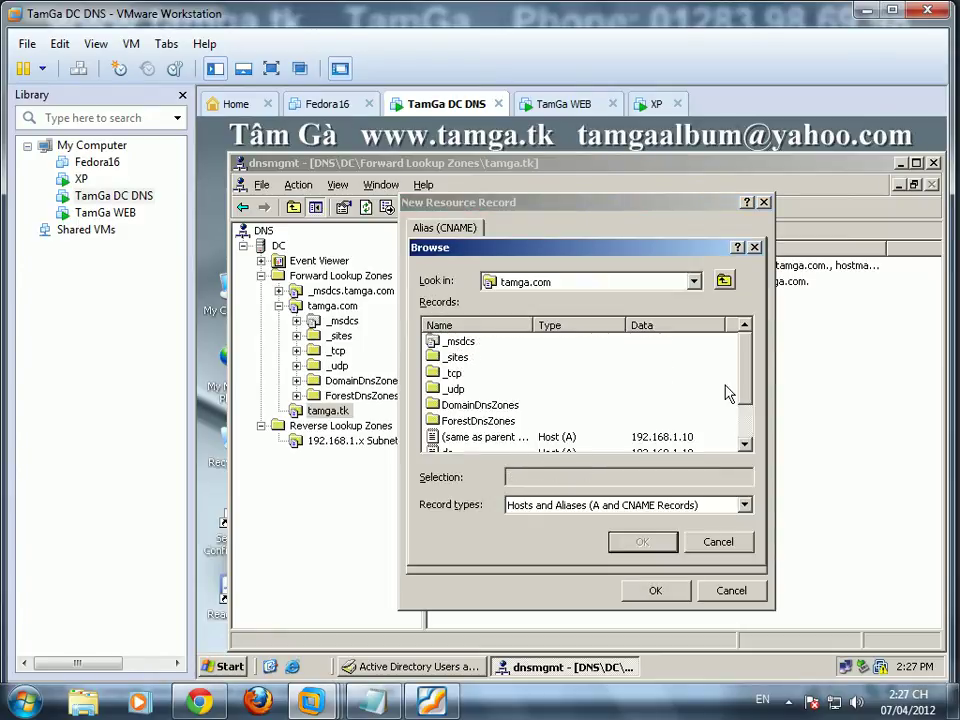
scroll(746, 441, "down", 1)
left_click(457, 421)
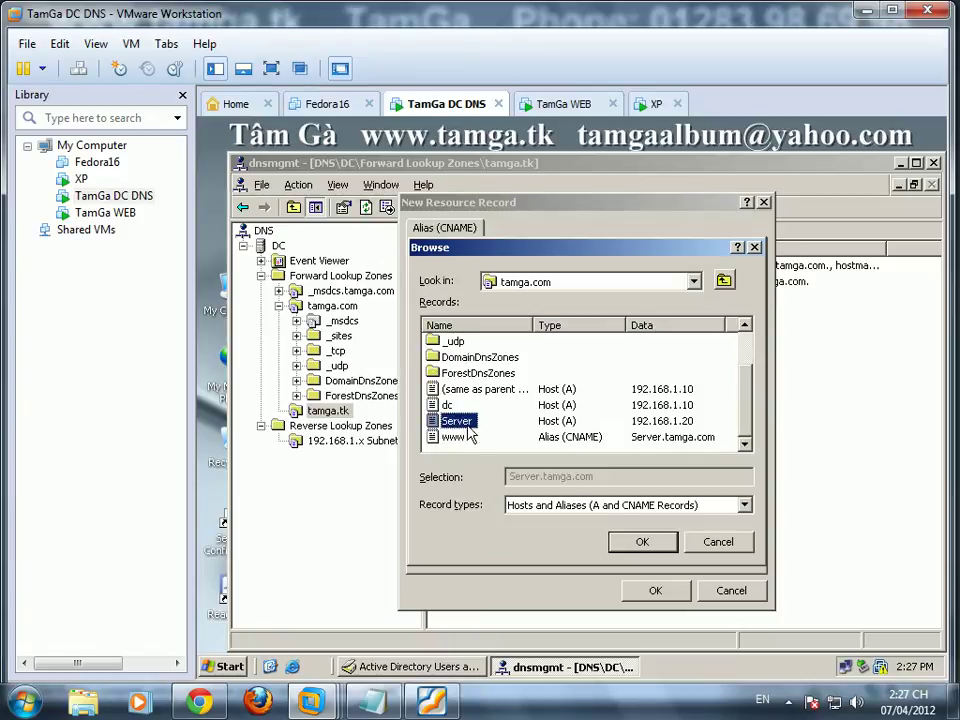
left_click(670, 547)
left_click(656, 590)
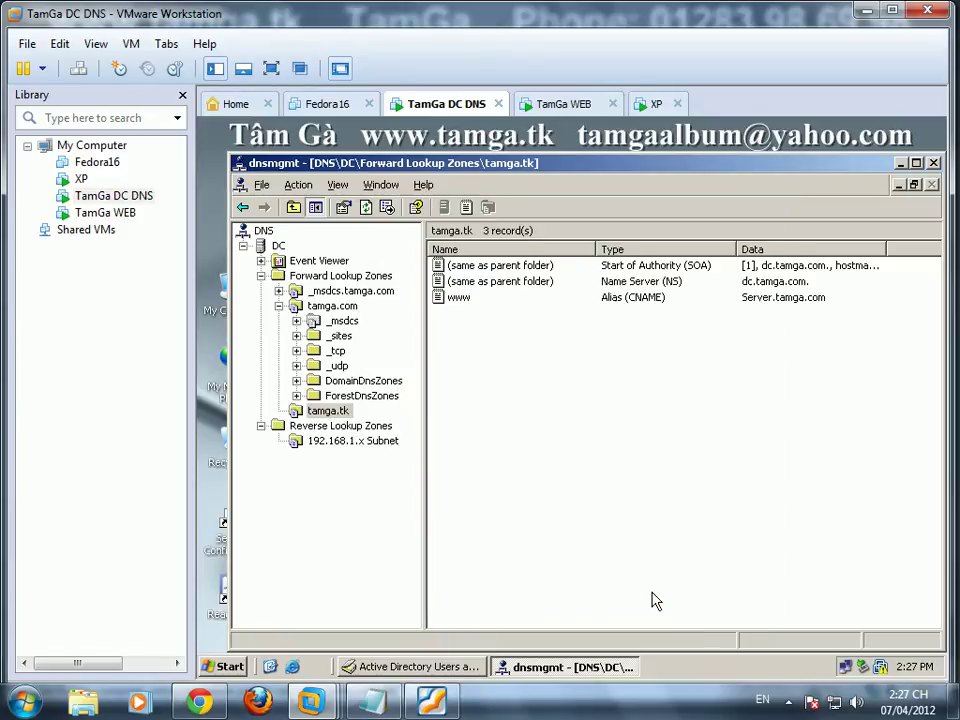
left_click(335, 442)
Step: Refresh the 192.168.1.x reverse zone and restart the DC's DNS service
right_click(488, 388)
mouse_move(535, 512)
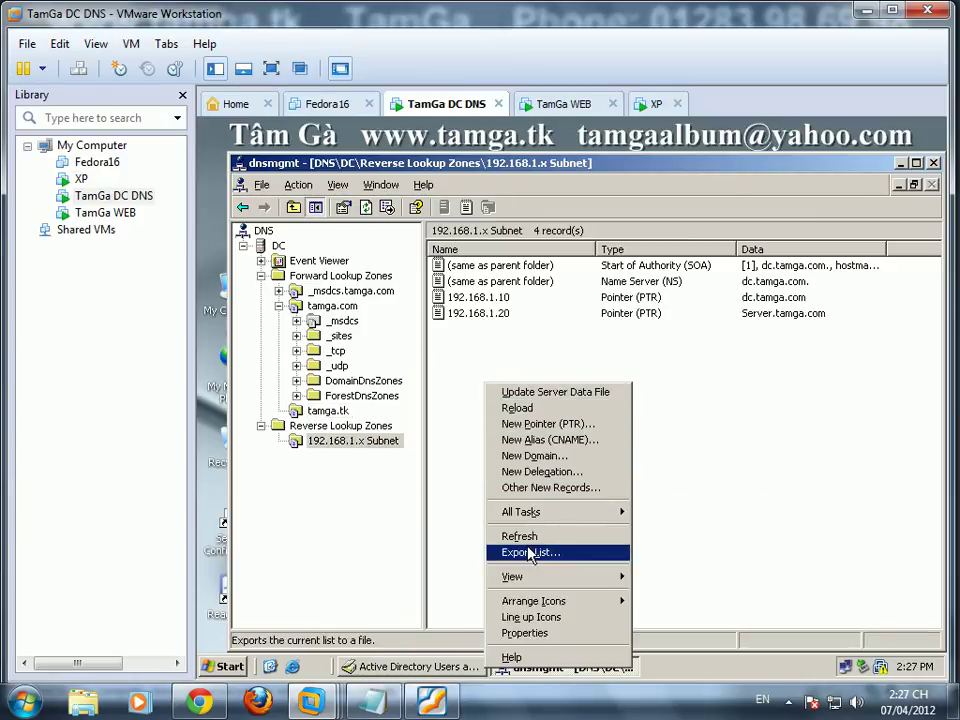
left_click(525, 536)
right_click(280, 246)
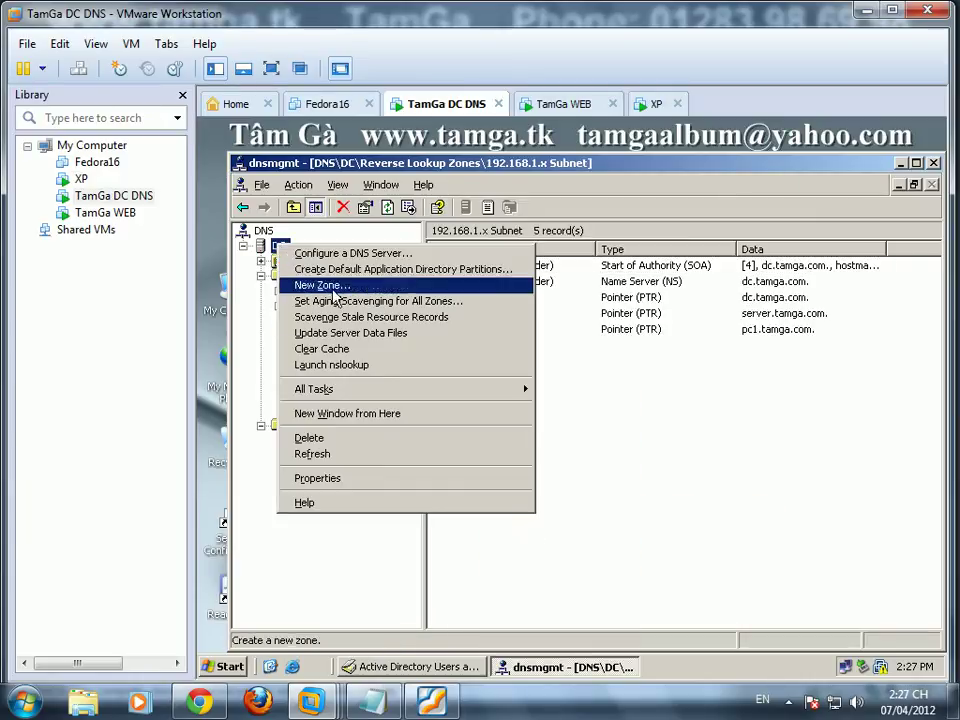
mouse_move(394, 401)
left_click(600, 454)
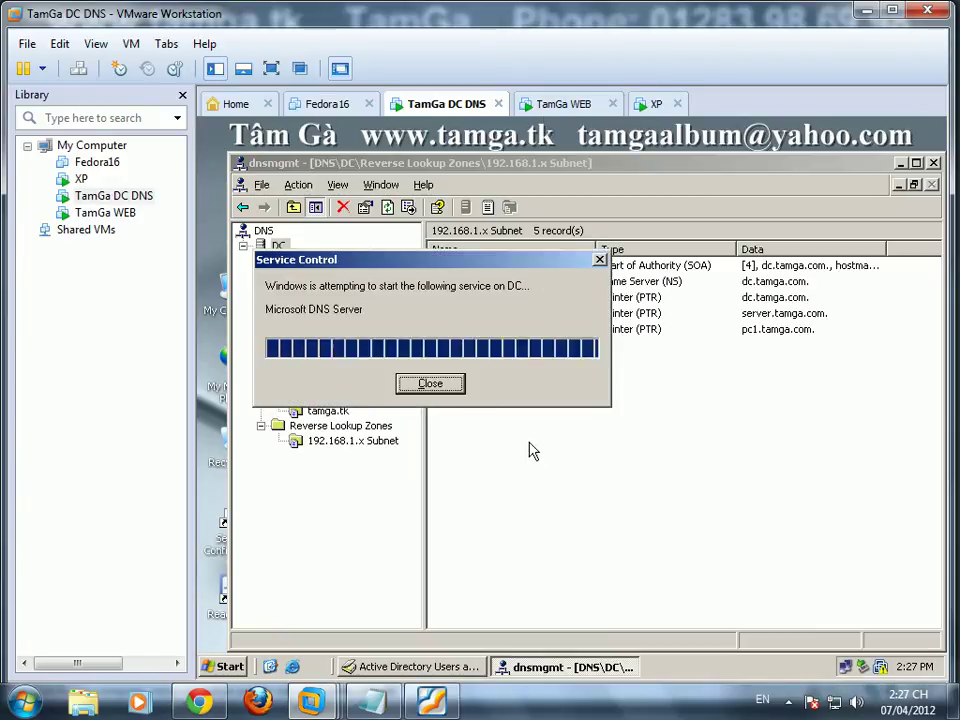
key("super+r")
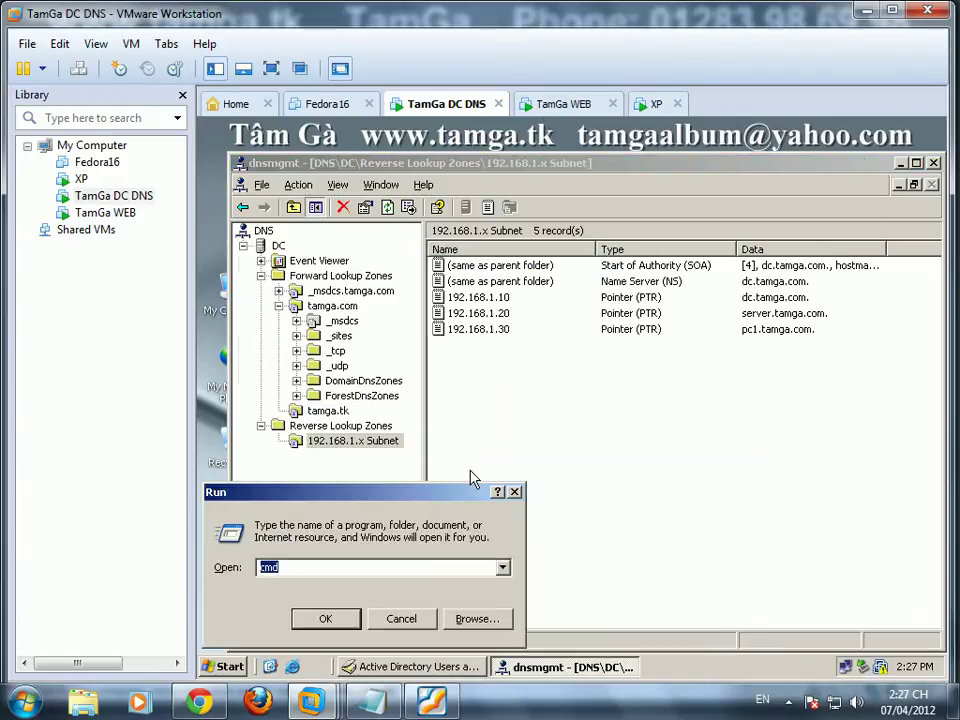
key("Return")
type("cd")
type("c")
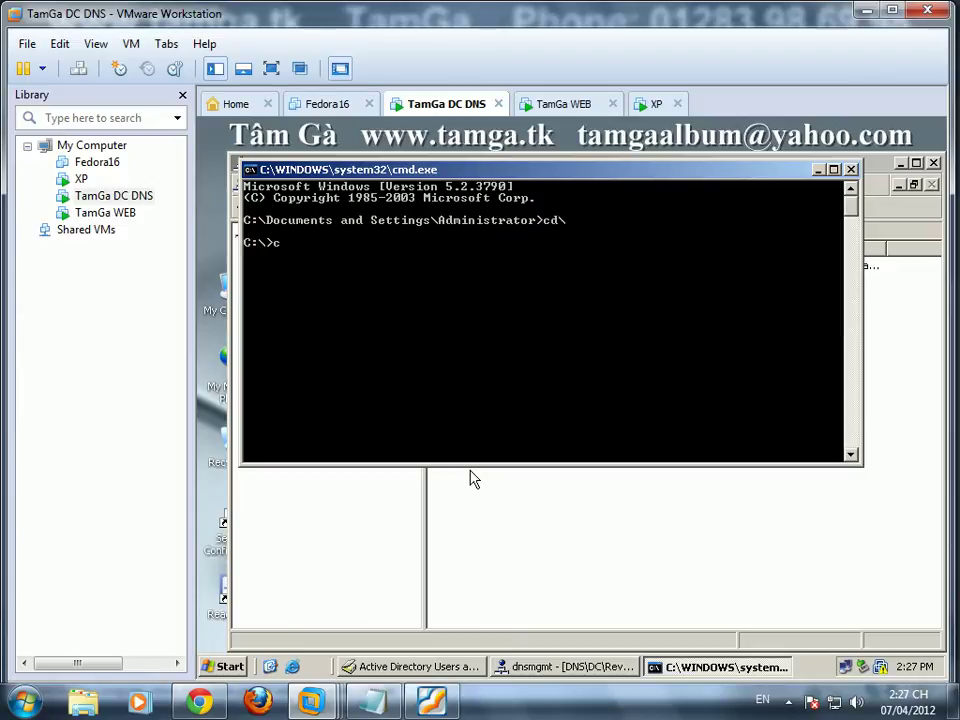
type("ls")
key("Return")
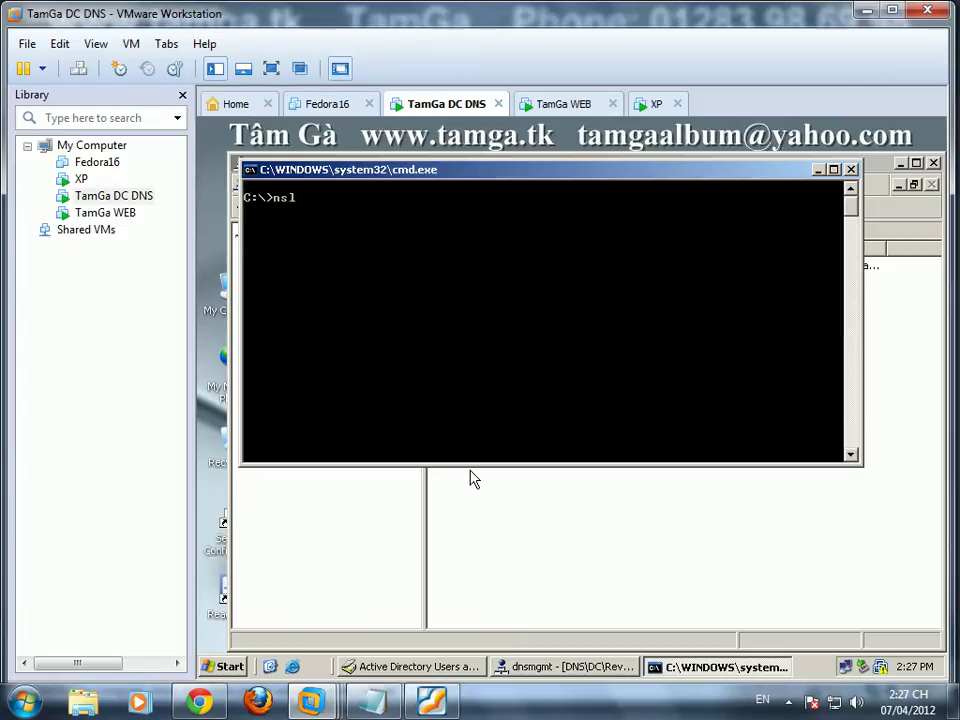
type("nslookup")
key("Return")
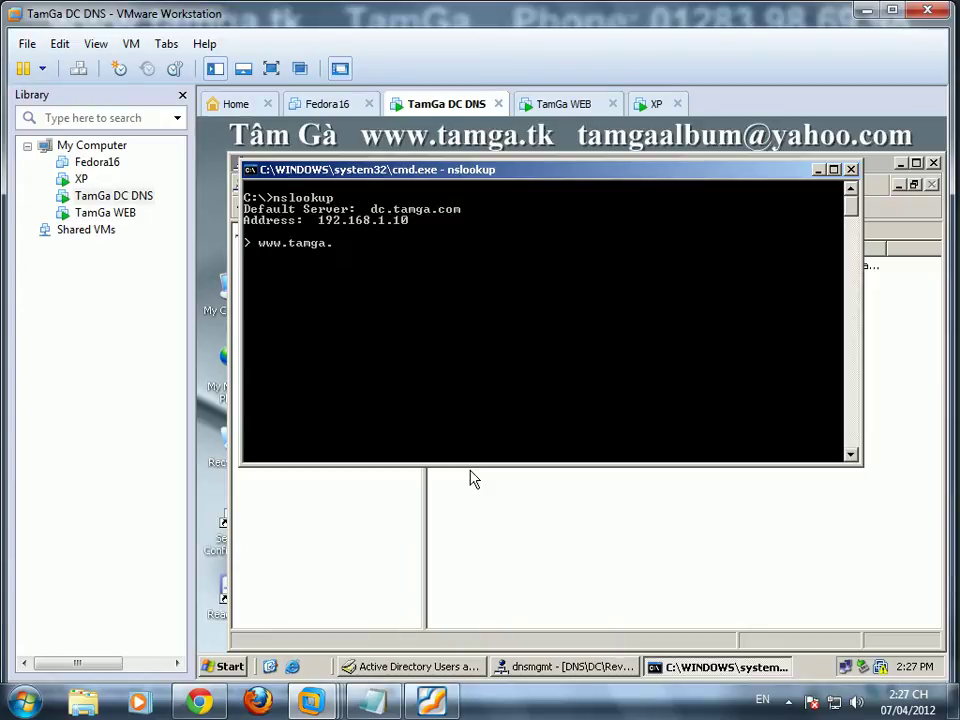
key("Return")
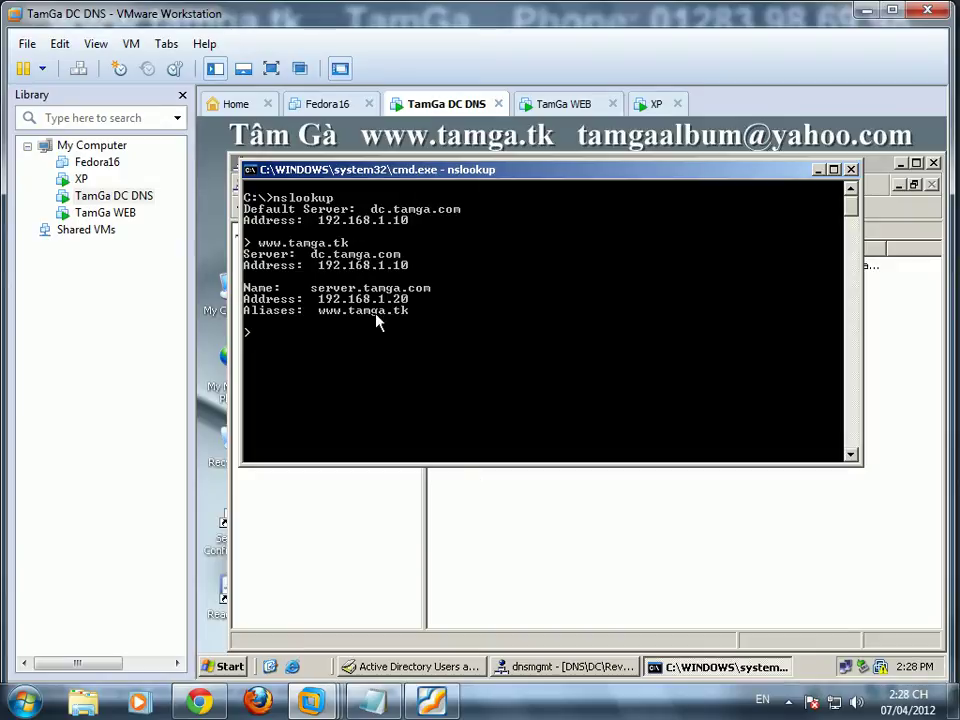
left_click(561, 104)
left_click(449, 320)
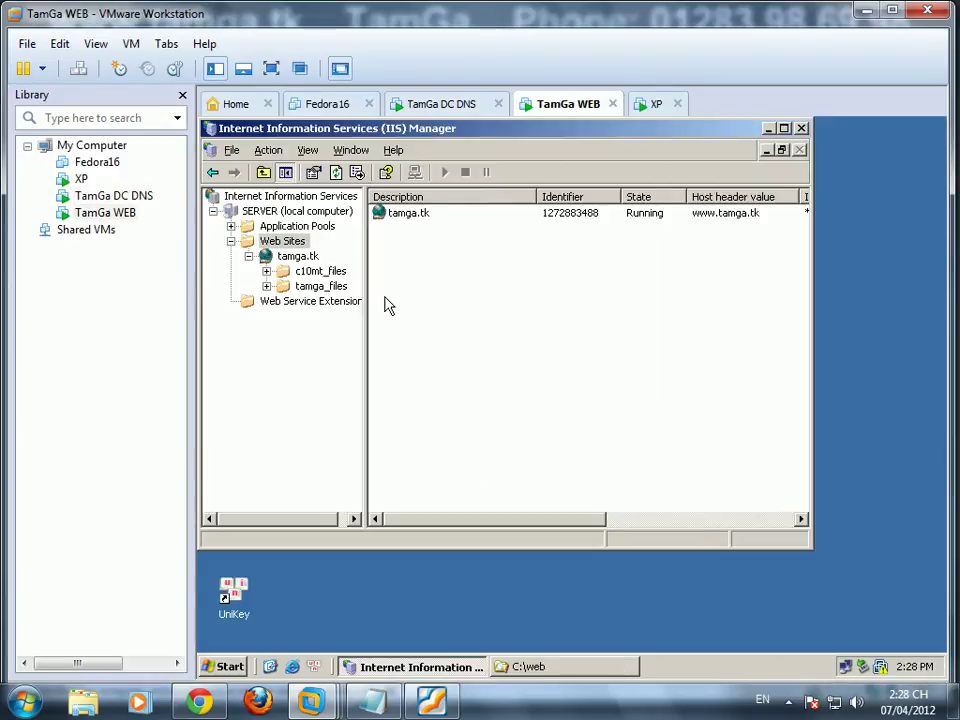
left_click(302, 257)
right_click(302, 257)
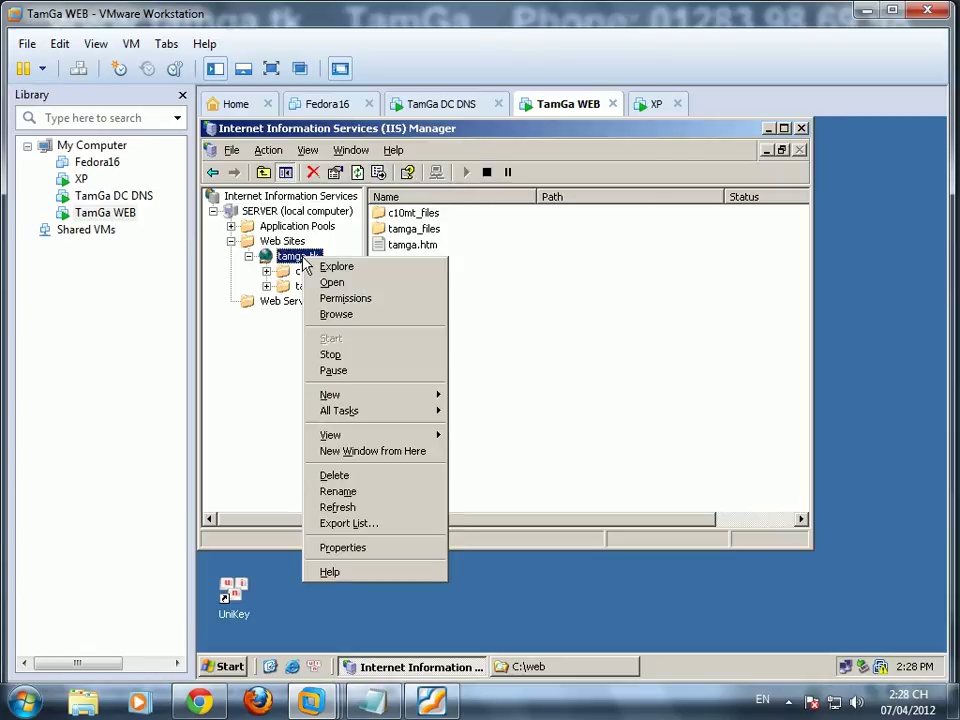
left_click(368, 315)
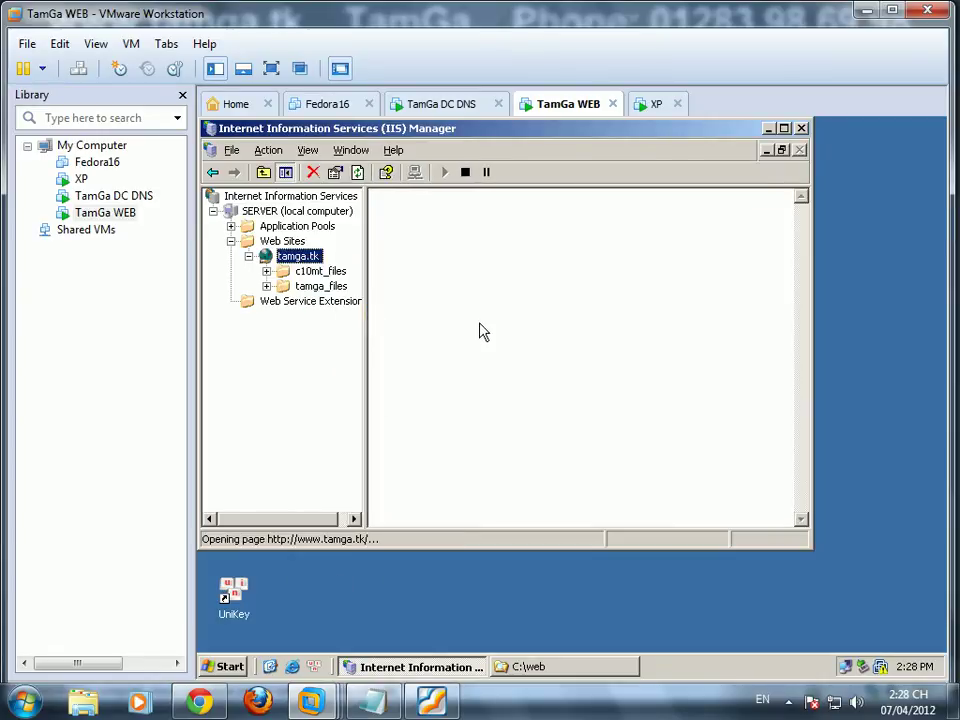
Step: Log on to the XP machine into the TAMGA domain with the account password
left_click(656, 104)
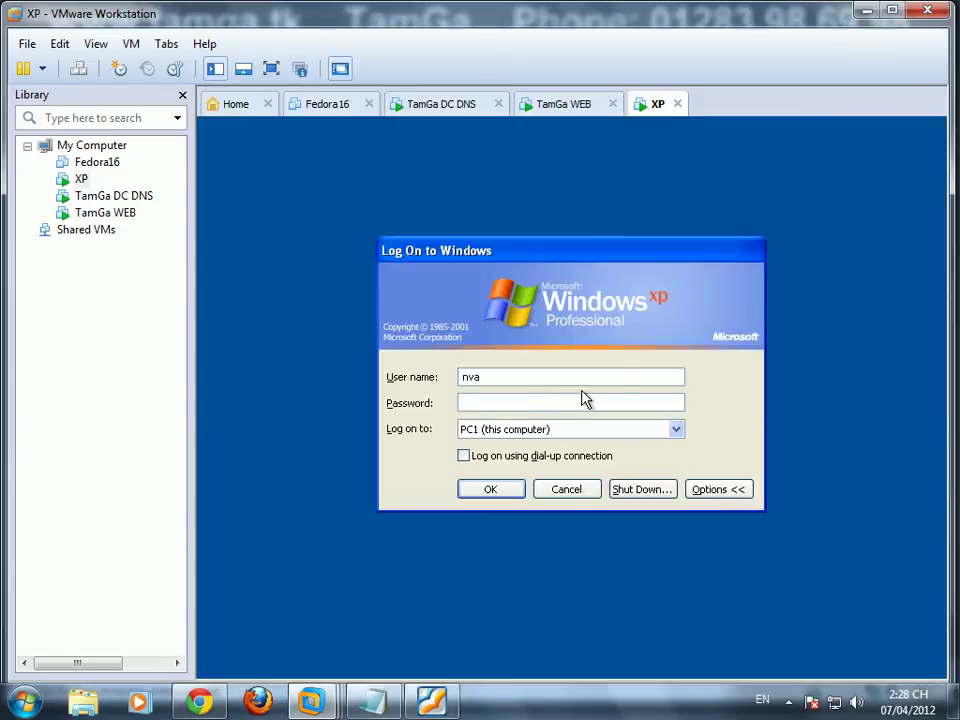
left_click(536, 401)
type("123")
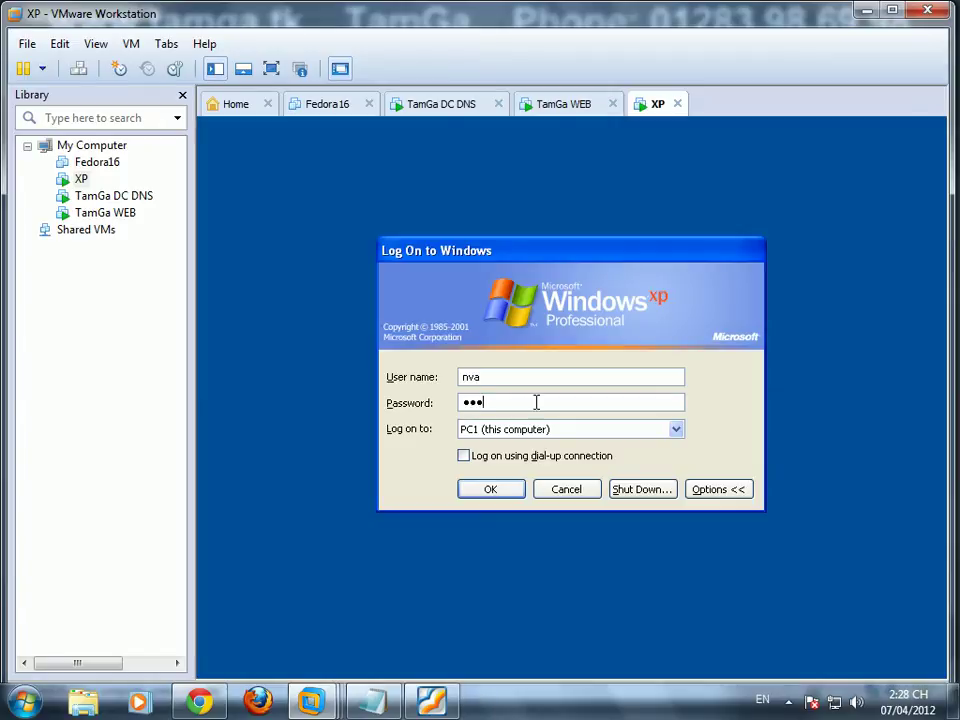
left_click(674, 430)
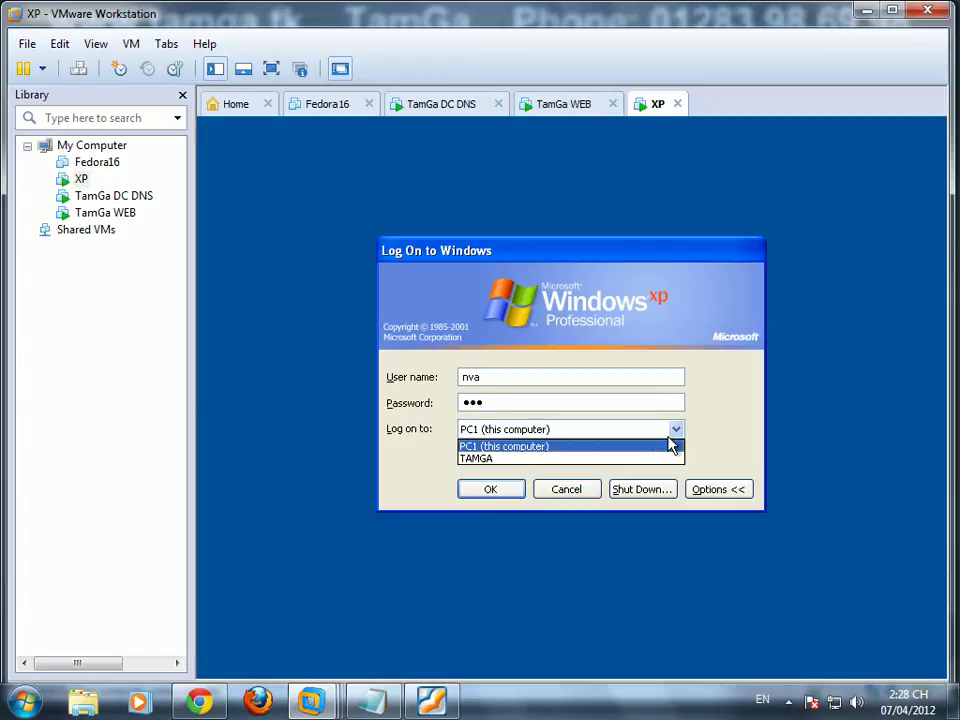
left_click(630, 458)
left_click(497, 490)
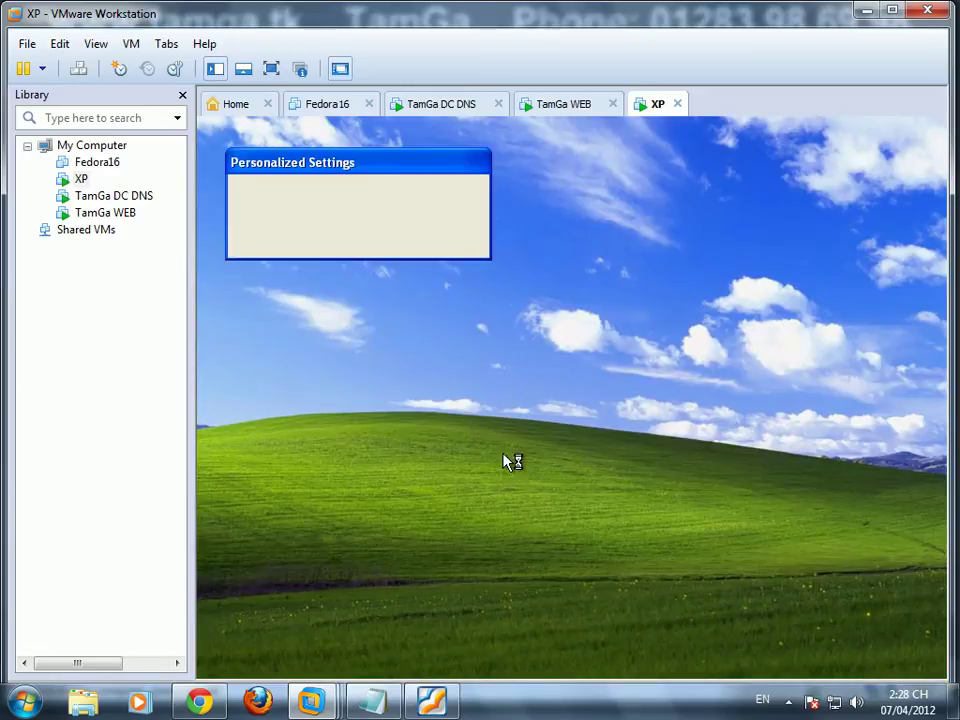
Step: Back on XP, dismiss the desktop cleanup notice, refresh the desktop and select Mozilla Firefox
left_click(555, 108)
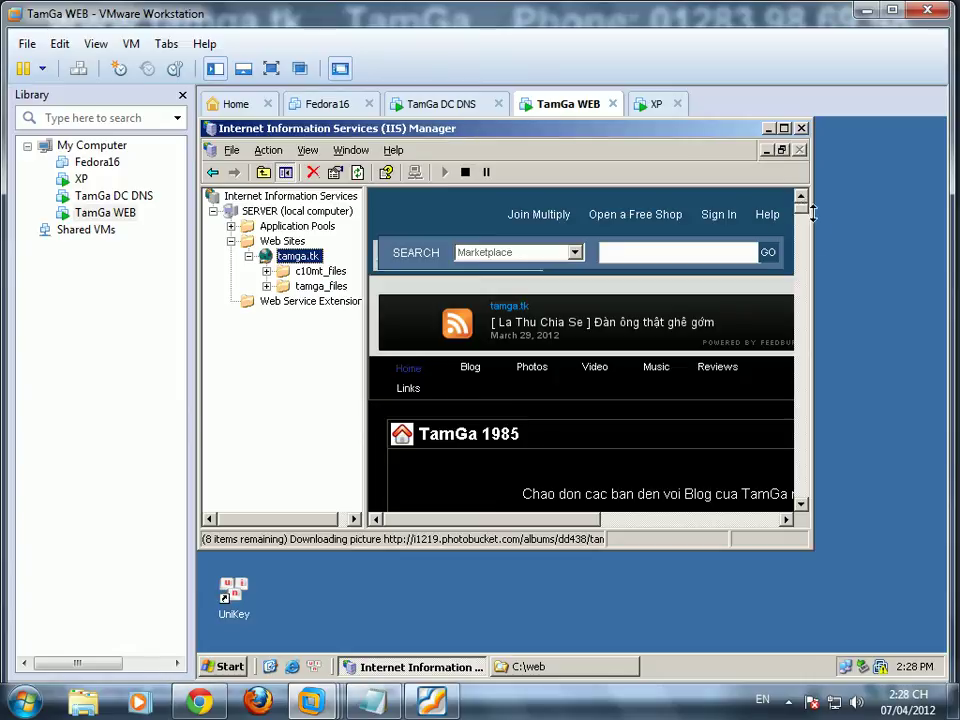
left_click(648, 103)
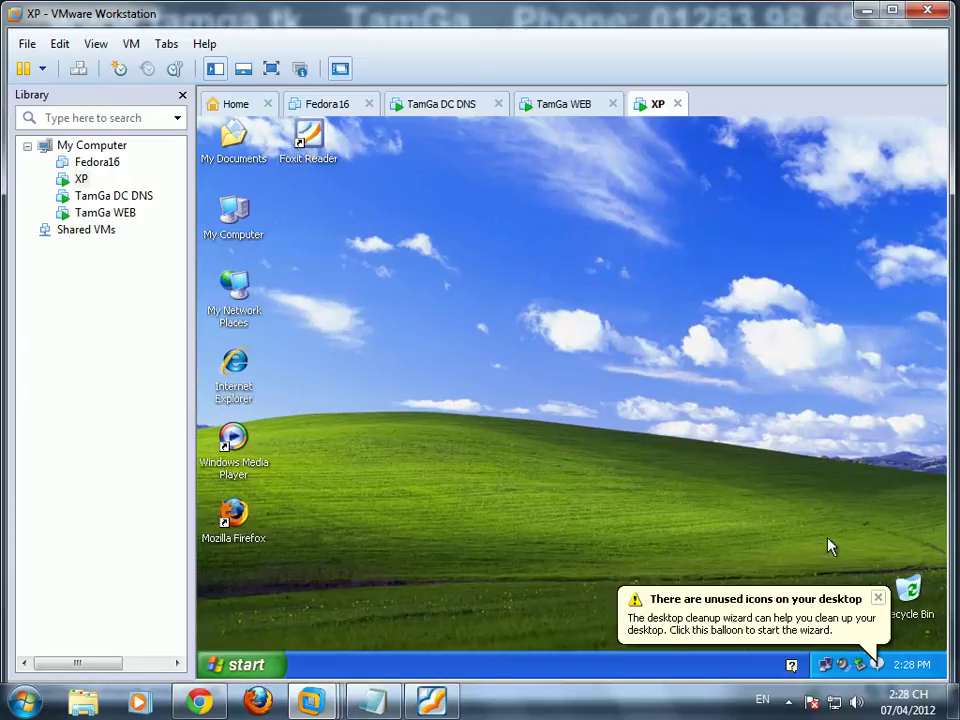
left_click(877, 598)
right_click(464, 337)
left_click(488, 362)
left_click(236, 514)
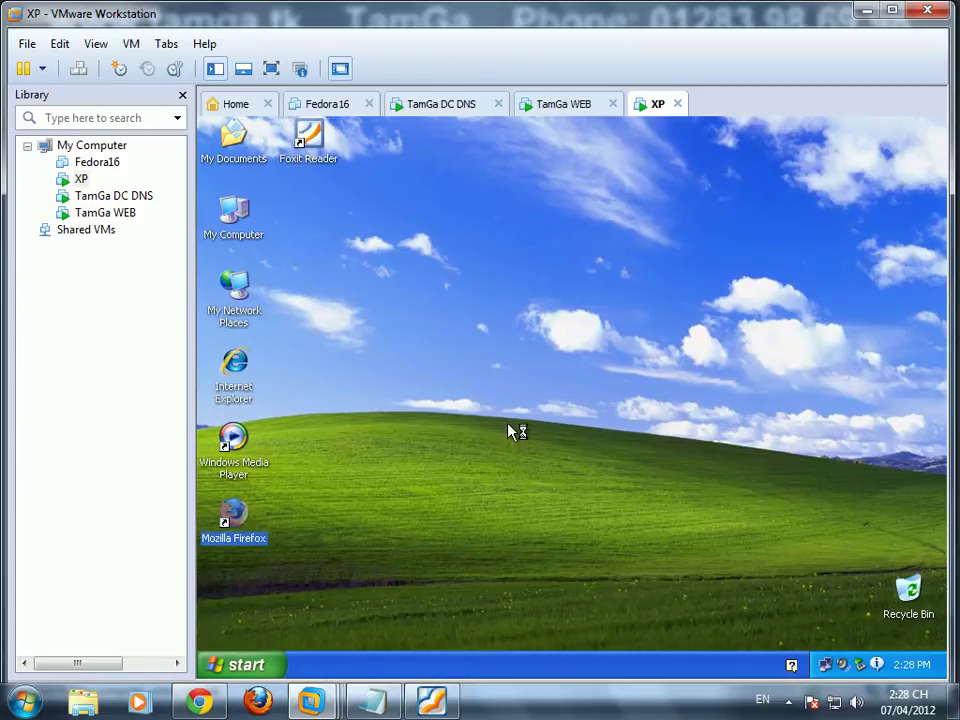
Step: Finish Firefox's import wizard, make it the default browser and close the extra tab
left_click(652, 527)
left_click(655, 528)
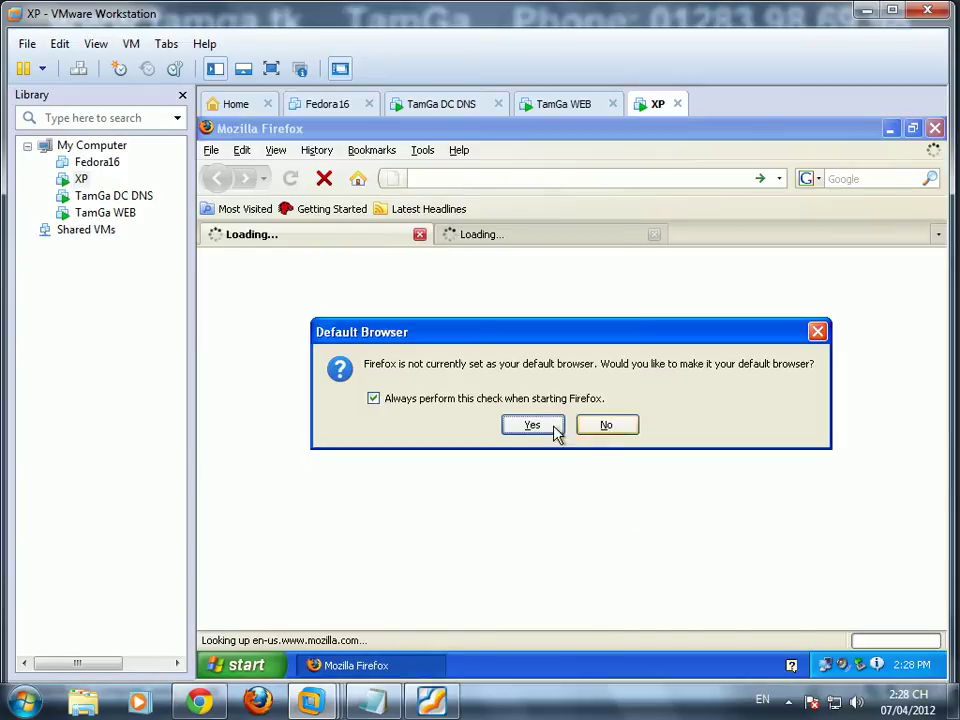
left_click(551, 423)
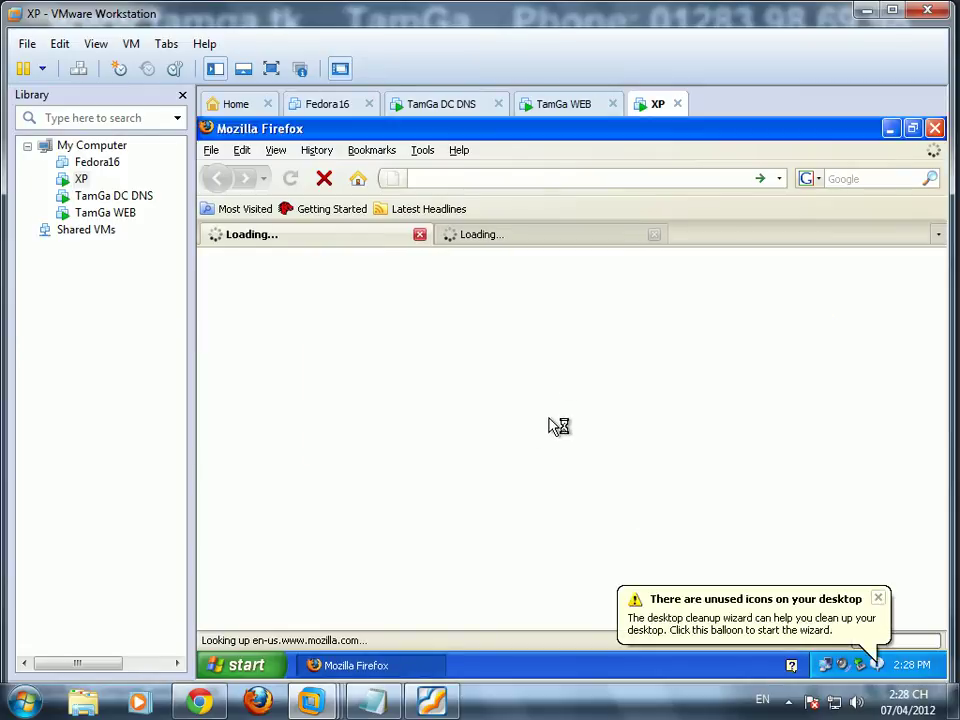
left_click(420, 236)
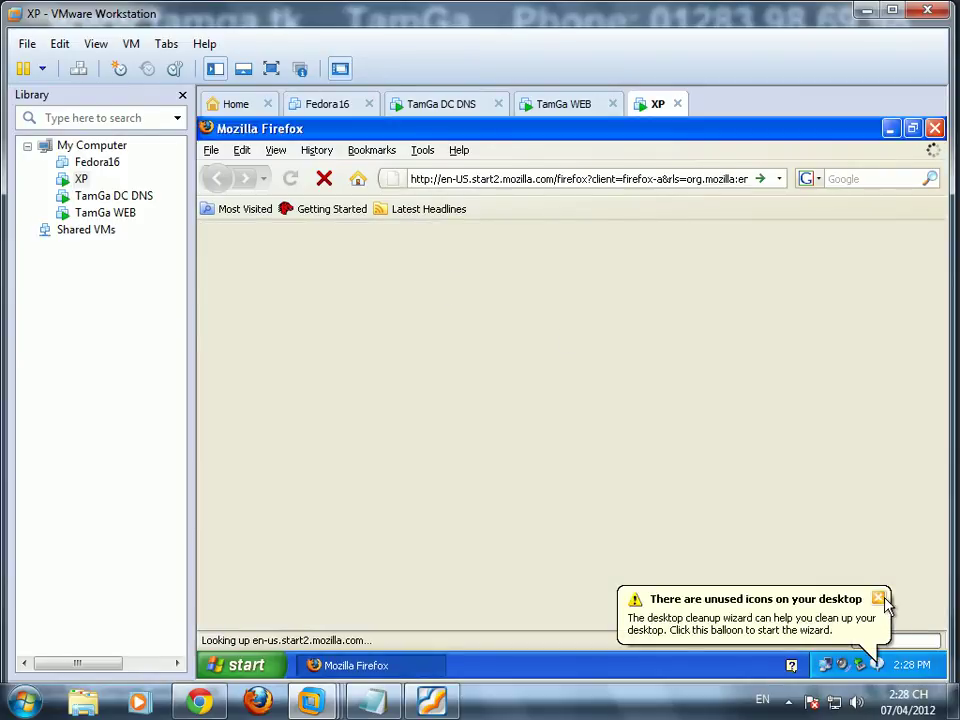
left_click(484, 179)
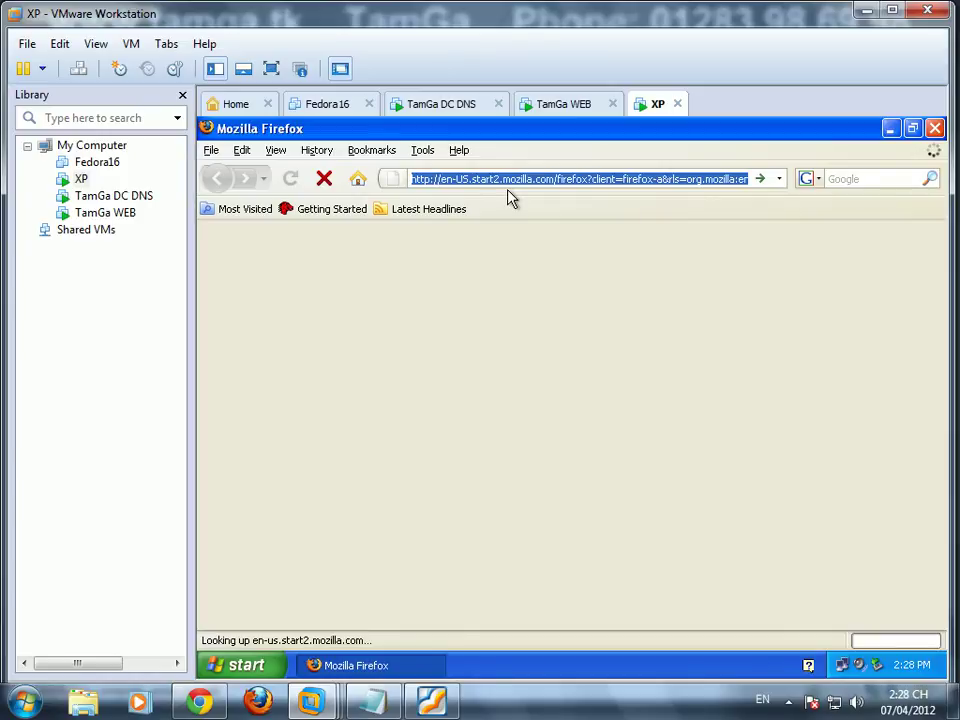
type("http://www.tamga.tk")
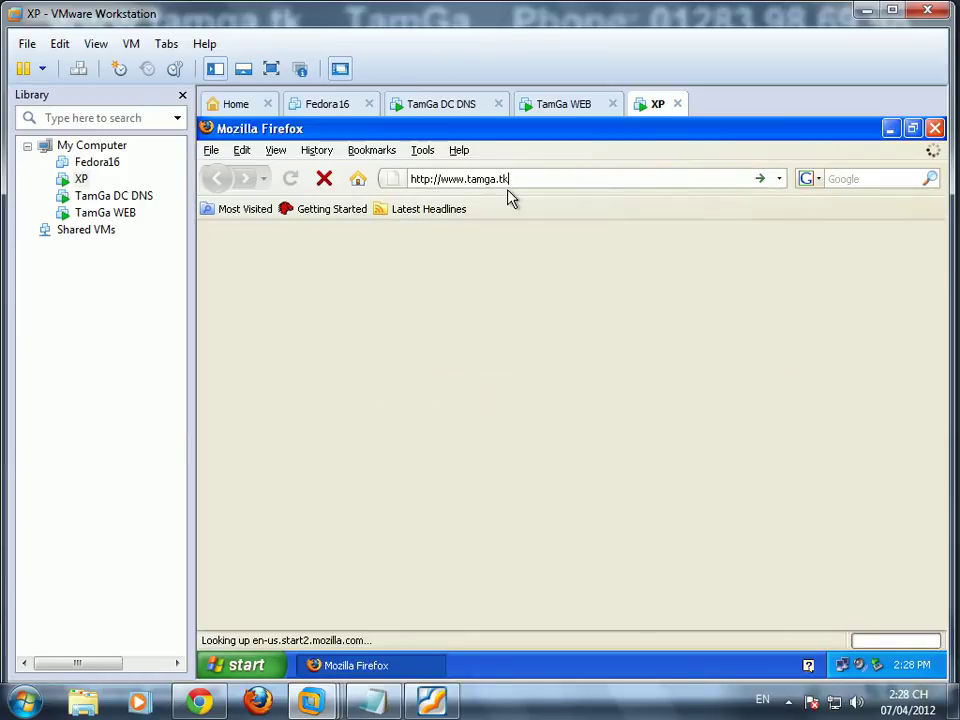
key("Return")
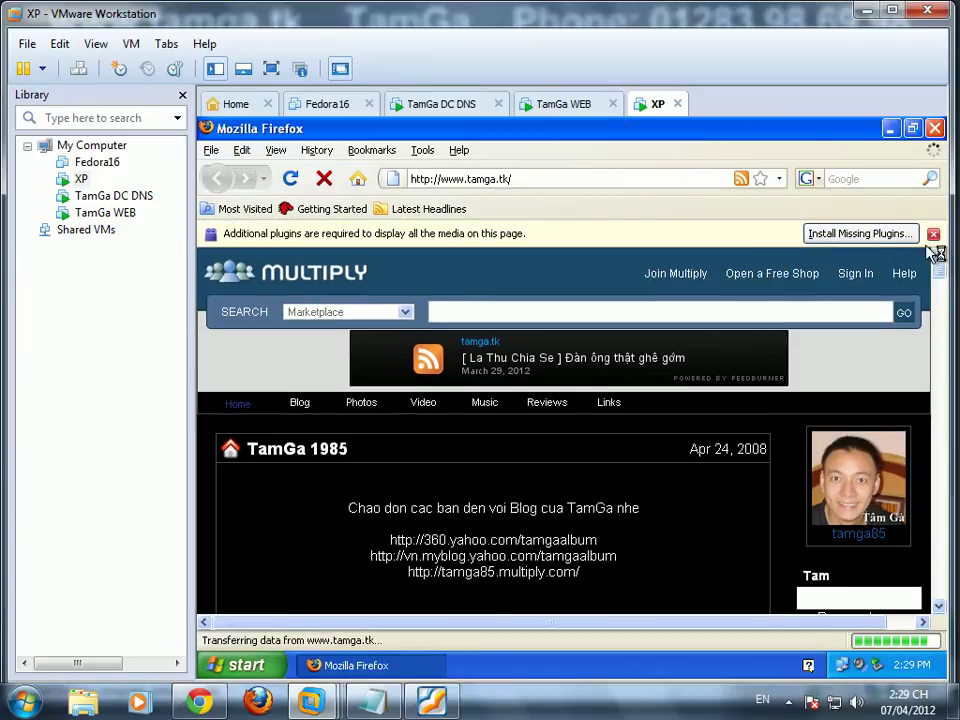
left_click(933, 233)
mouse_move(948, 250)
left_mouse_down()
mouse_move(945, 315)
mouse_move(944, 240)
left_mouse_up()
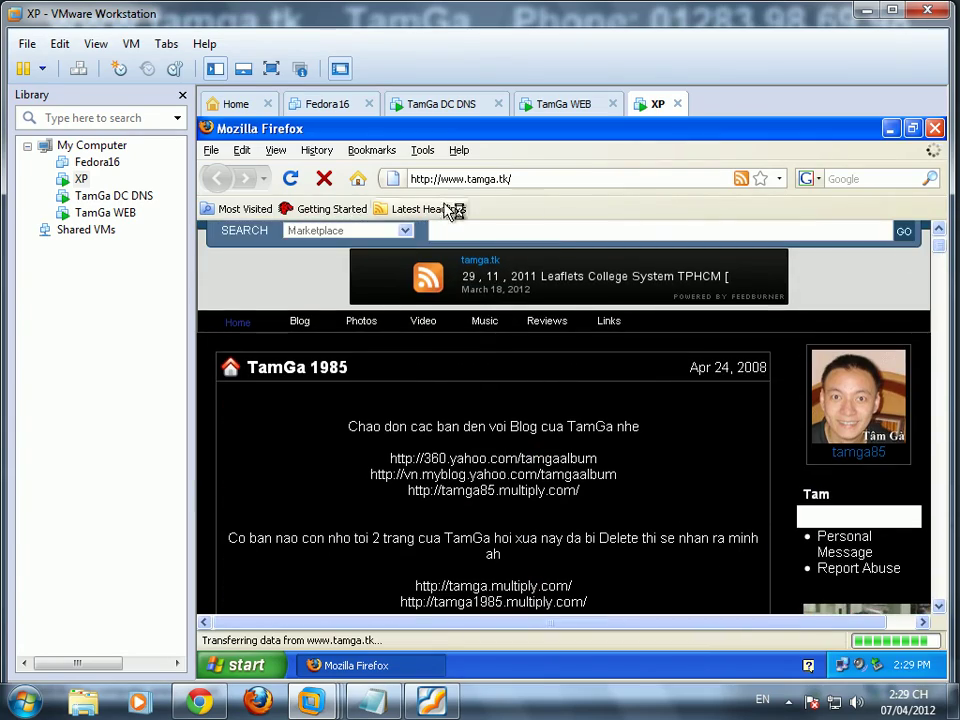
Step: Bring the LAB_bai2_29032012_TamGa.pdf assignment forward in Foxit Reader
mouse_move(317, 702)
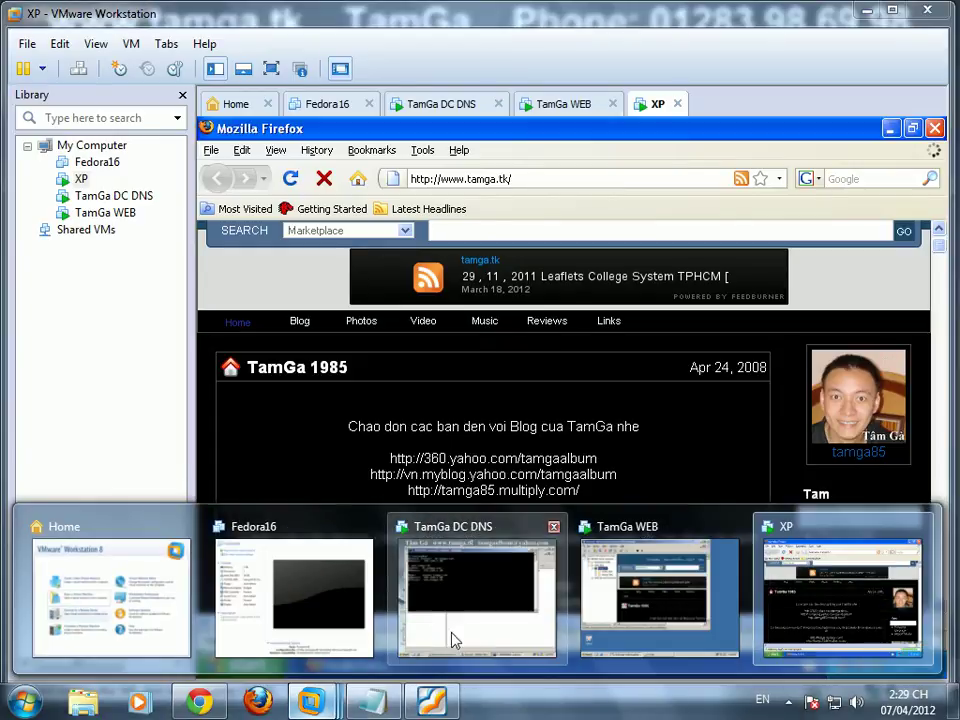
left_click(431, 700)
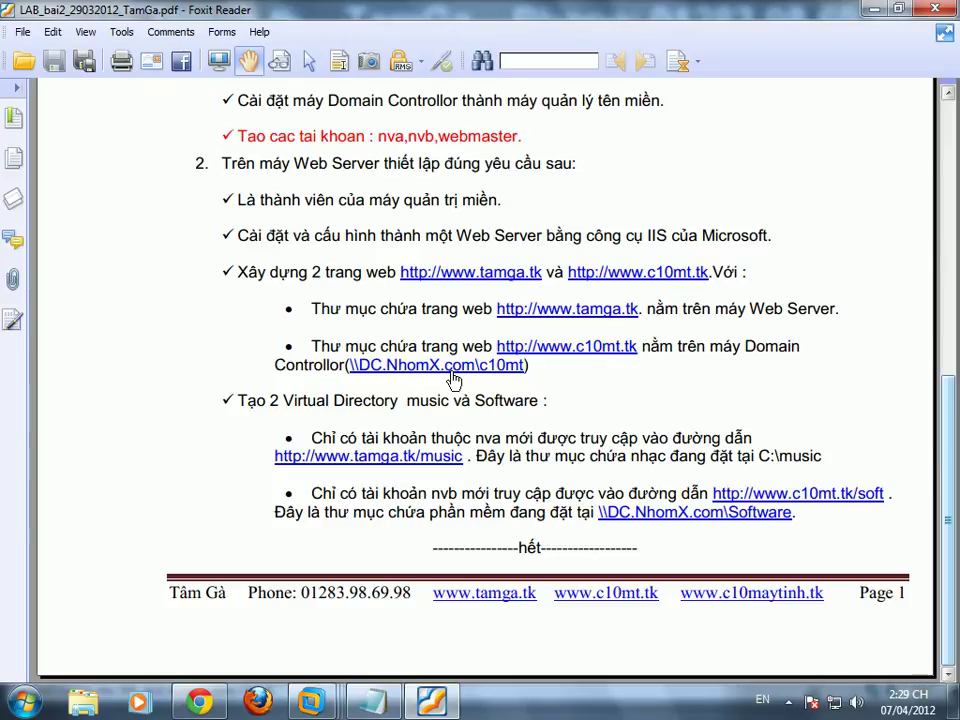
Step: Add a new Notepad line reading 'tiếp theo câu'
left_click(372, 703)
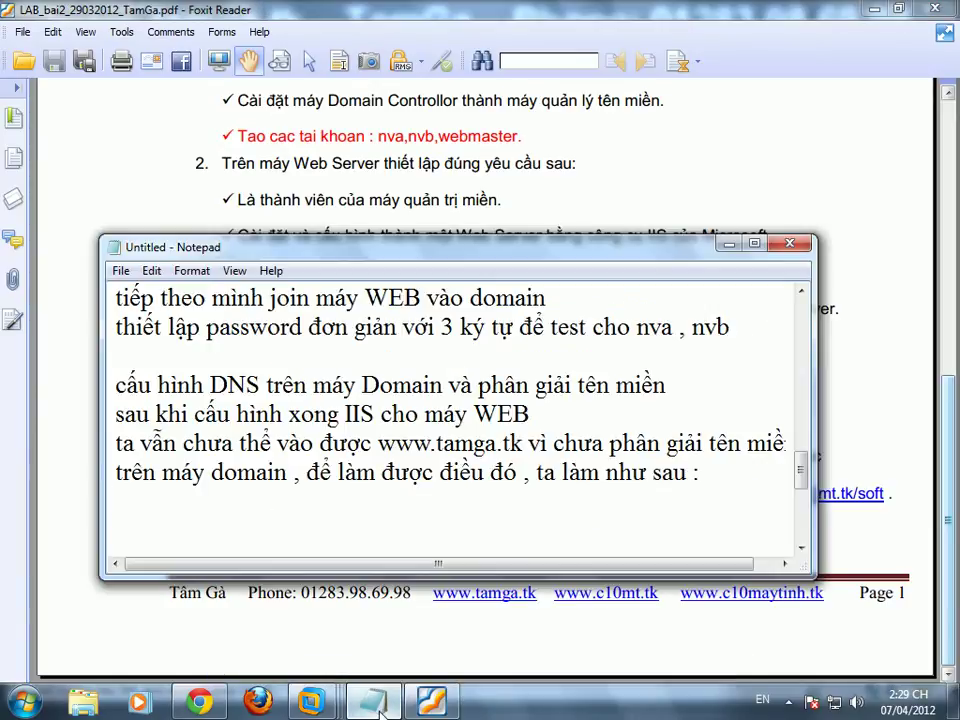
type("tiếp theo caâu cuối")
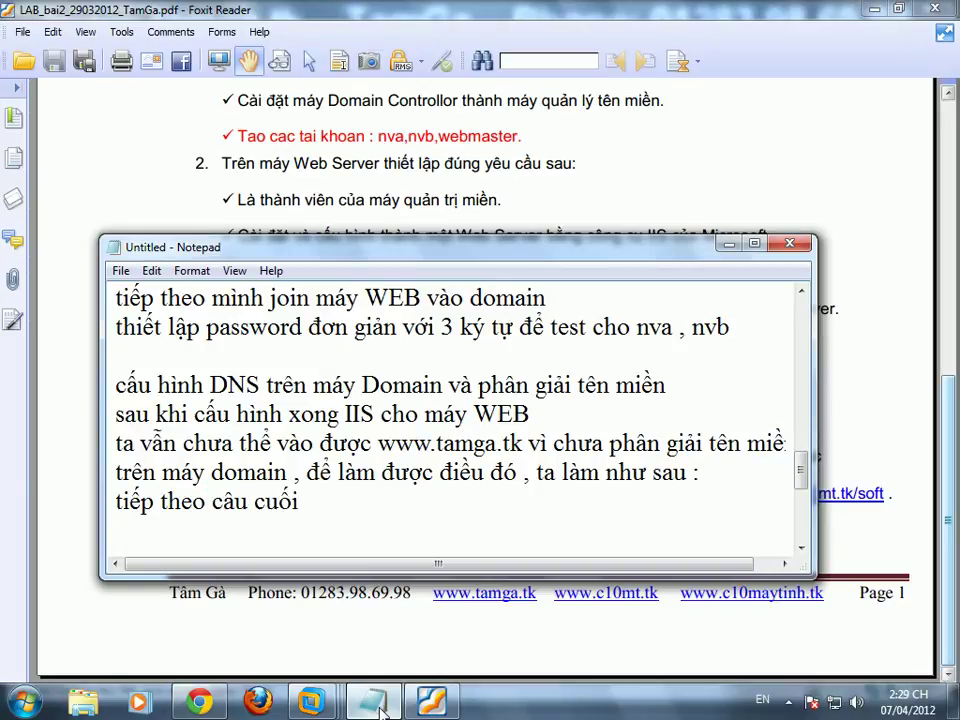
key("BackSpace")
key("BackSpace")
key("BackSpace")
Step: After rechecking the PDF, extend the note with 'c10mt ở máy domain' and return to the DC DNS VM
left_click(820, 430)
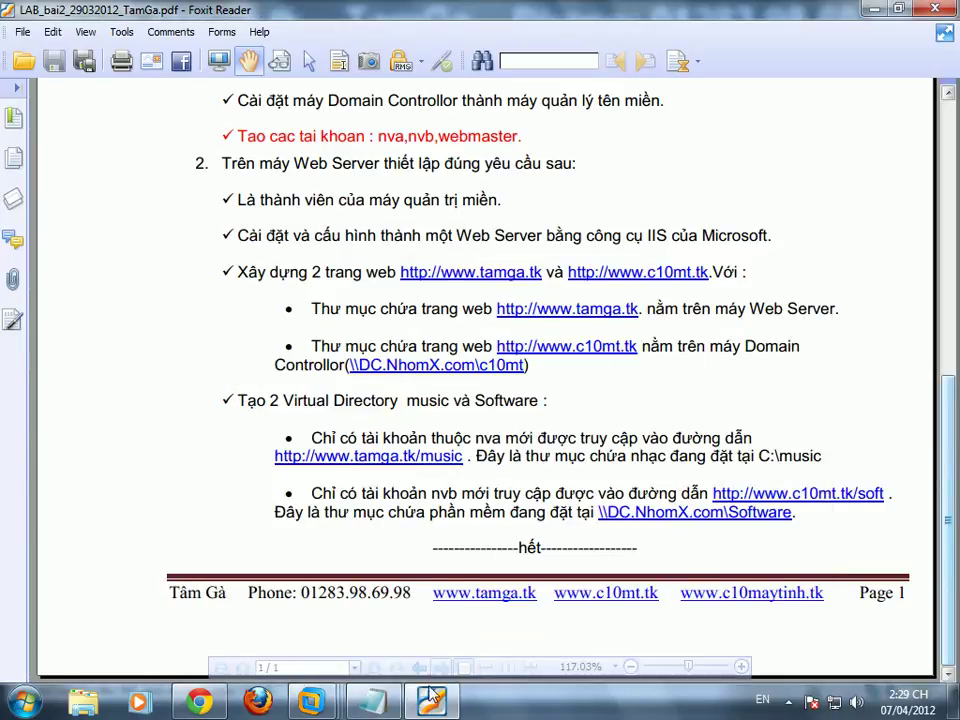
left_click(385, 706)
type("c10mt ở máy domain")
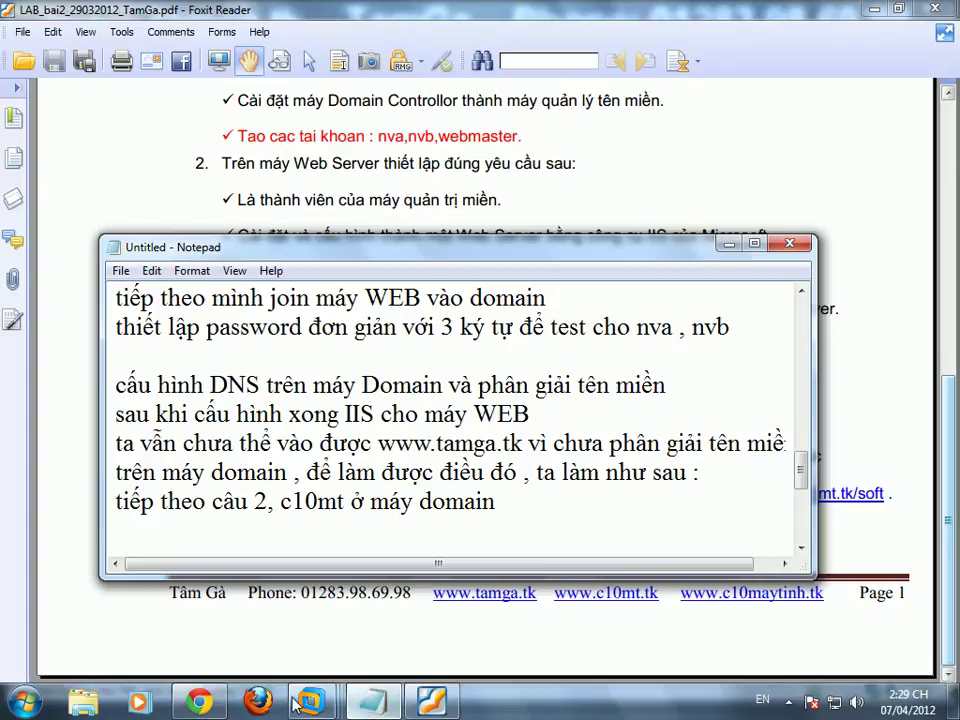
mouse_move(311, 700)
left_click(515, 608)
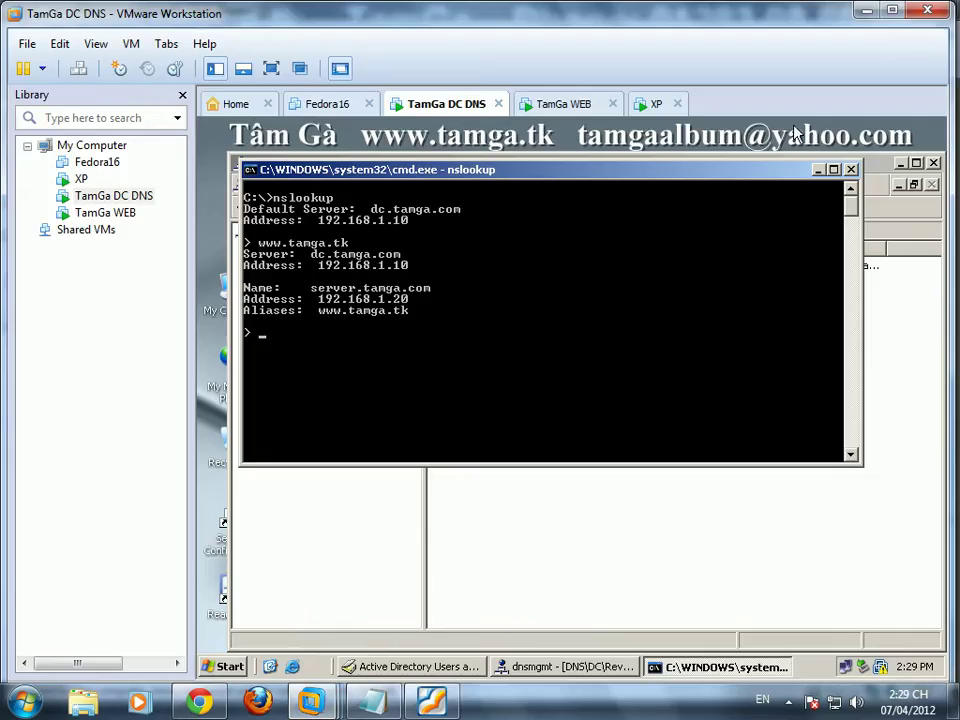
Step: On the DC, browse to the C:\web folder in My Computer to check that c10mt.htm is there
left_click(817, 169)
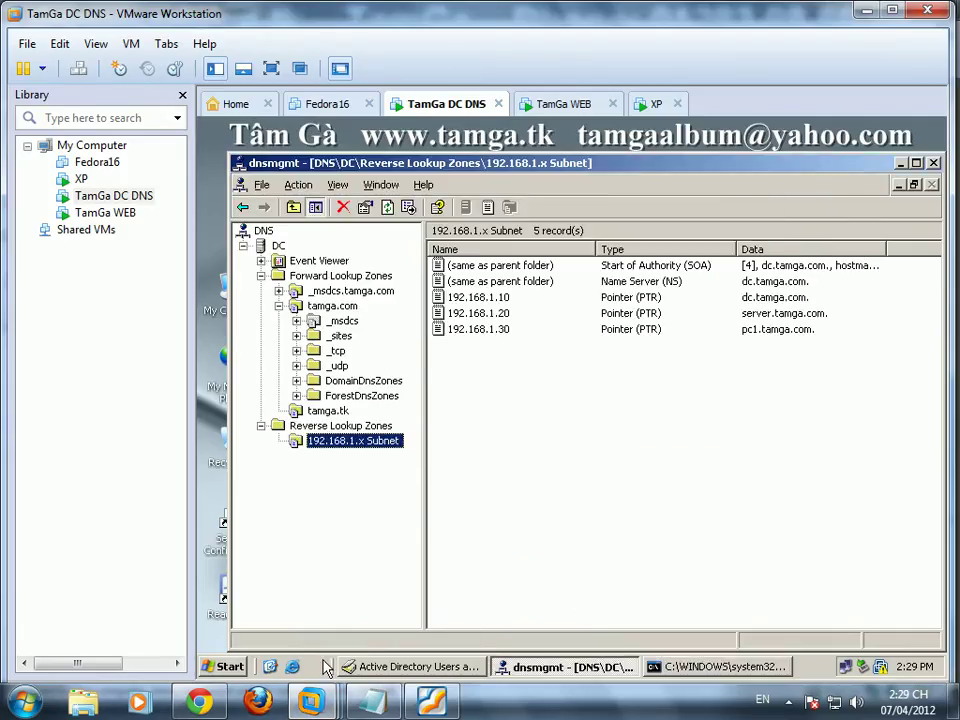
left_click(901, 164)
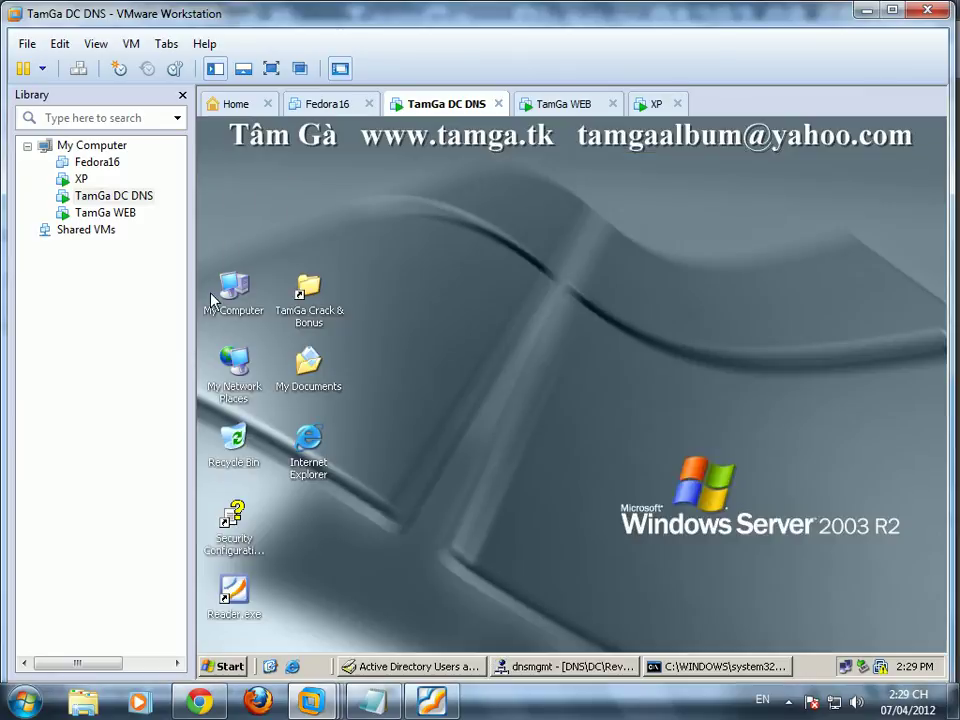
double_click(240, 307)
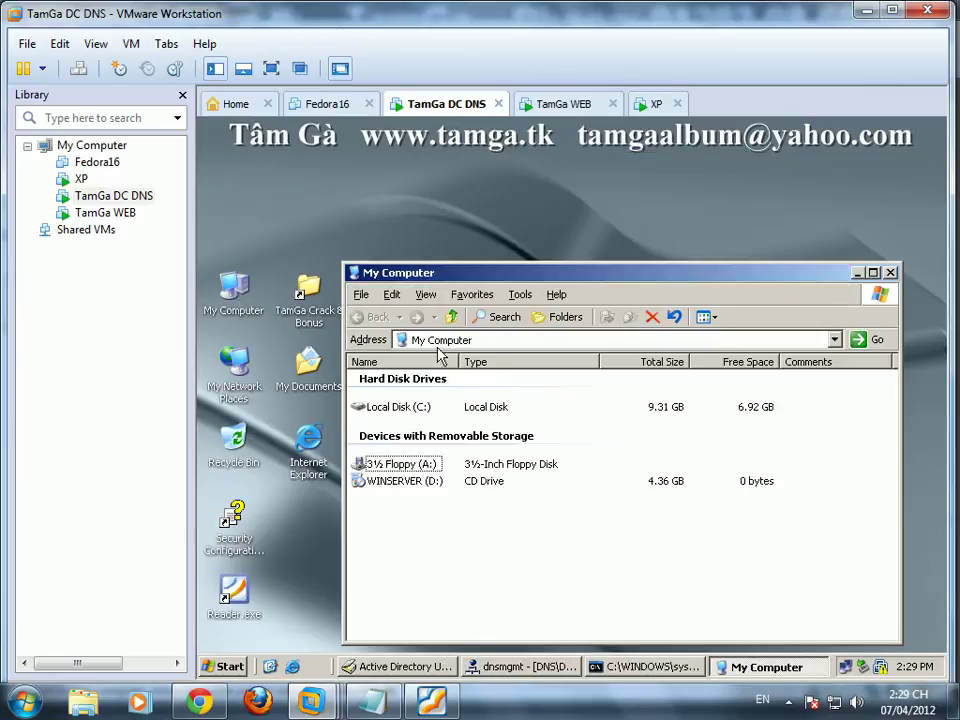
left_click(562, 317)
left_click(433, 447)
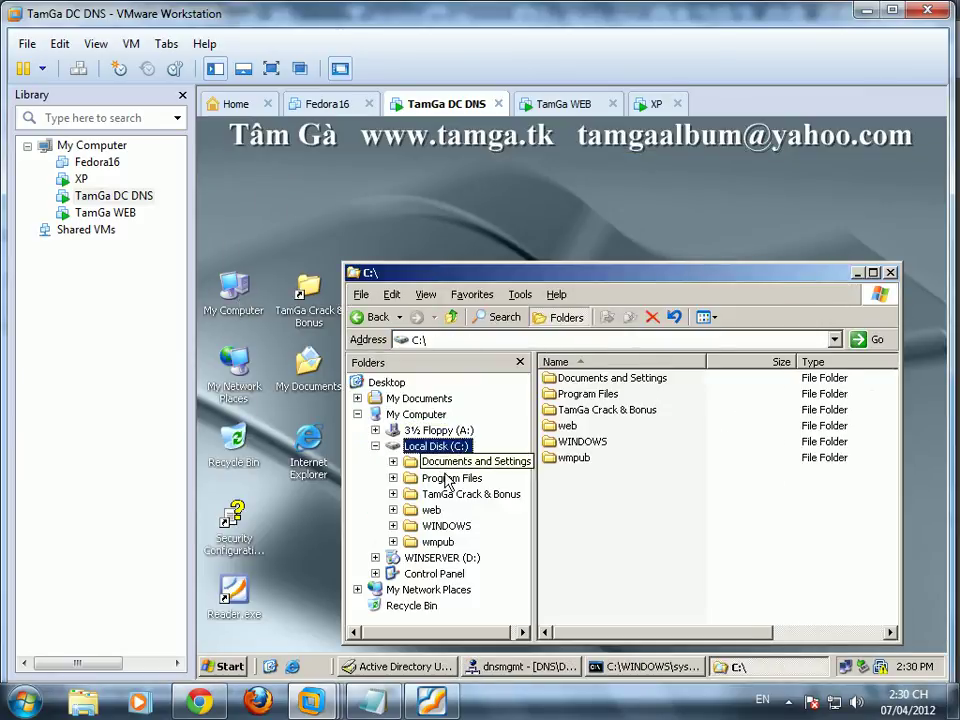
left_click(431, 510)
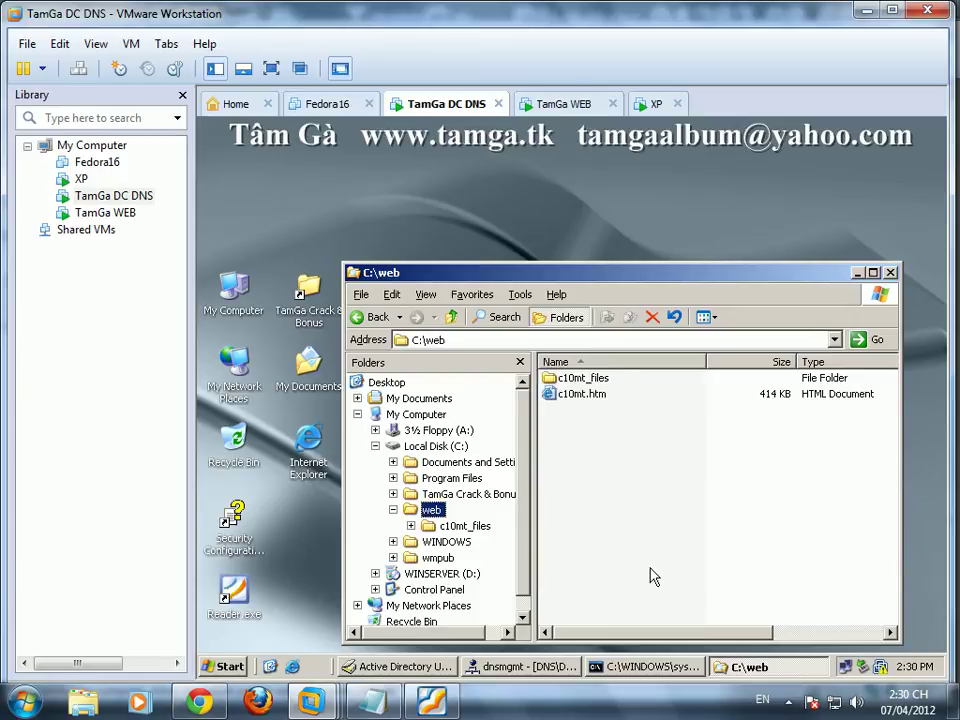
Step: List the three forward lookup zones in the DNS console, then bring the lab PDF forward
left_click(522, 667)
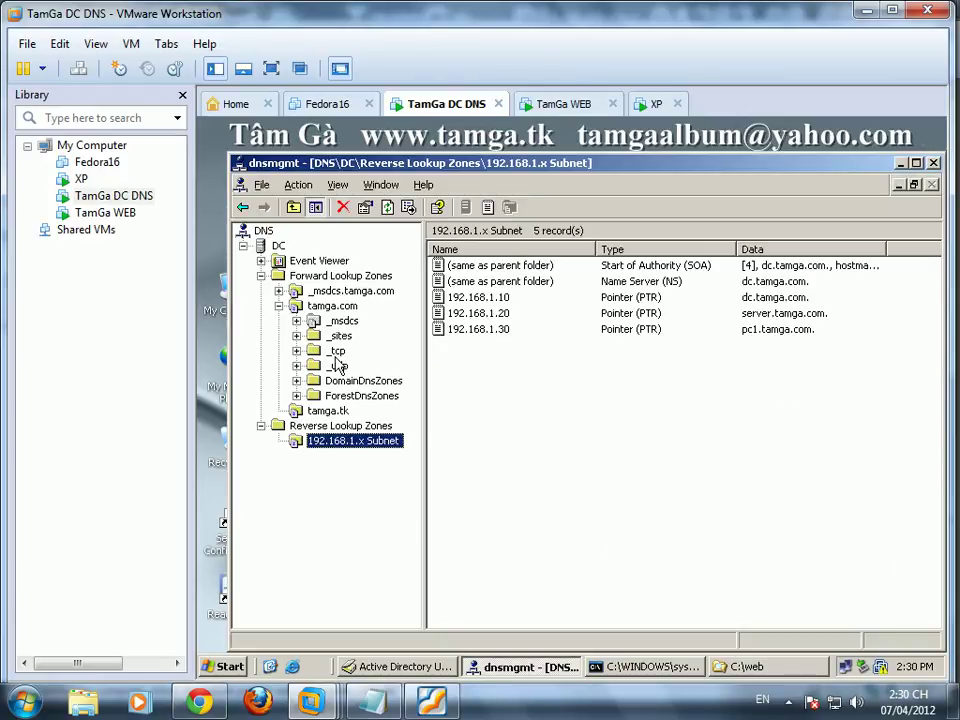
left_click(322, 277)
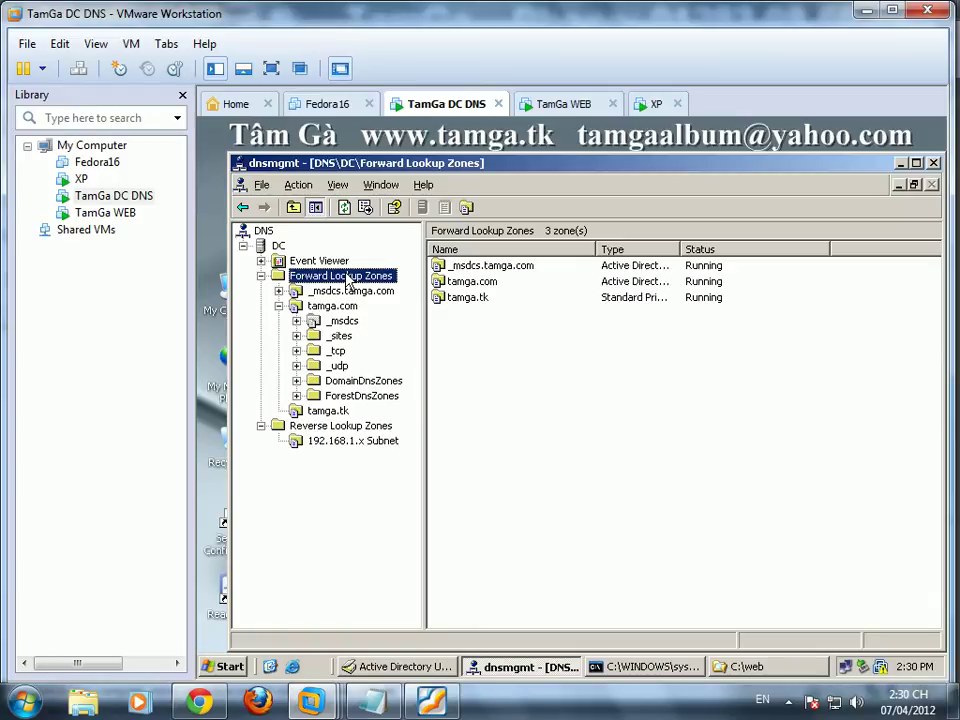
left_click(432, 703)
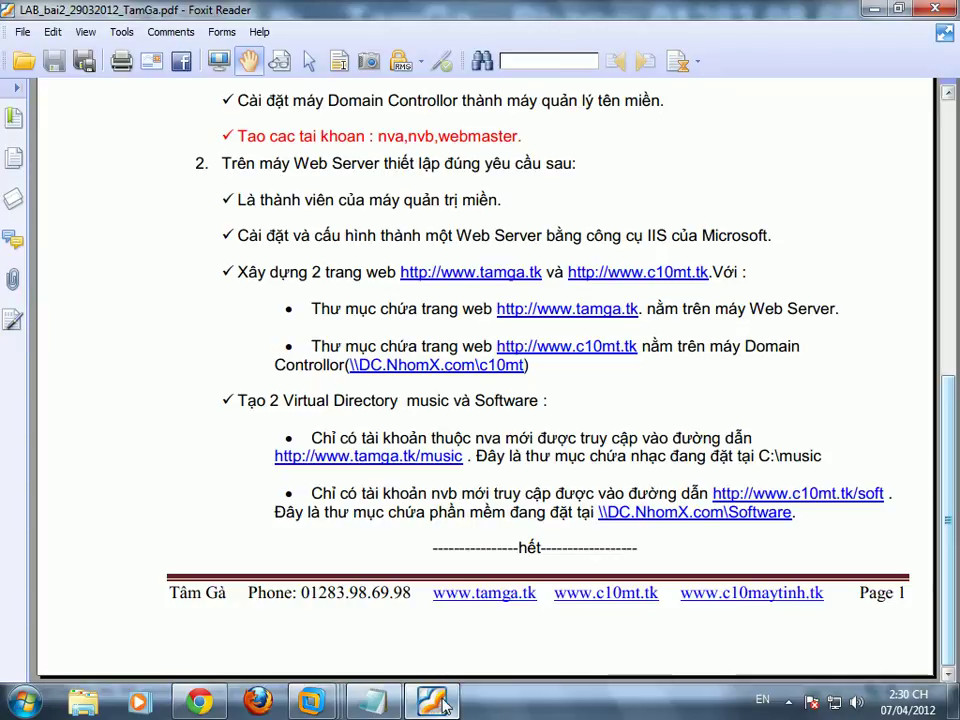
Step: On the TamGa WEB machine, start the new Web Site Creation Wizard from Web Sites
left_click(435, 702)
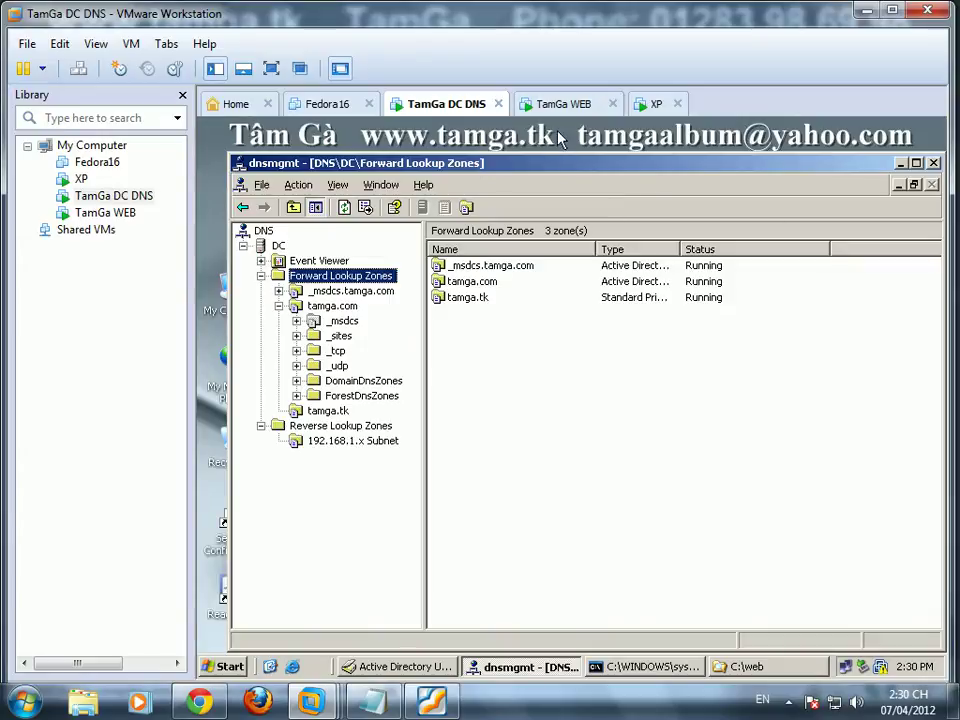
left_click(562, 104)
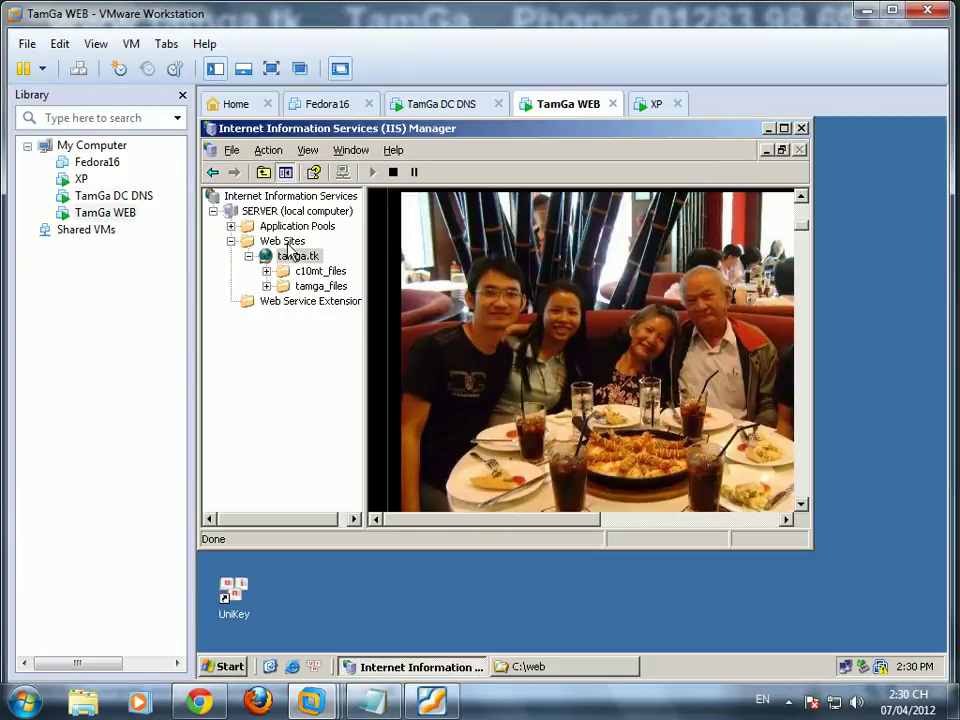
key("Up")
right_click(288, 243)
mouse_move(330, 253)
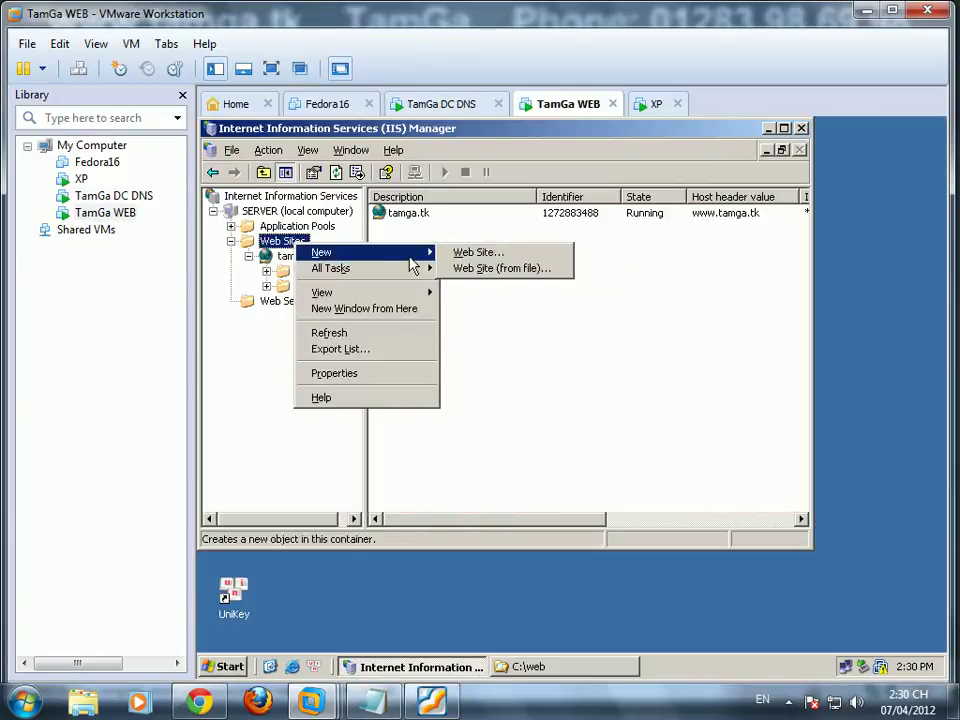
left_click(467, 255)
left_click(608, 487)
type("c10mt.tk")
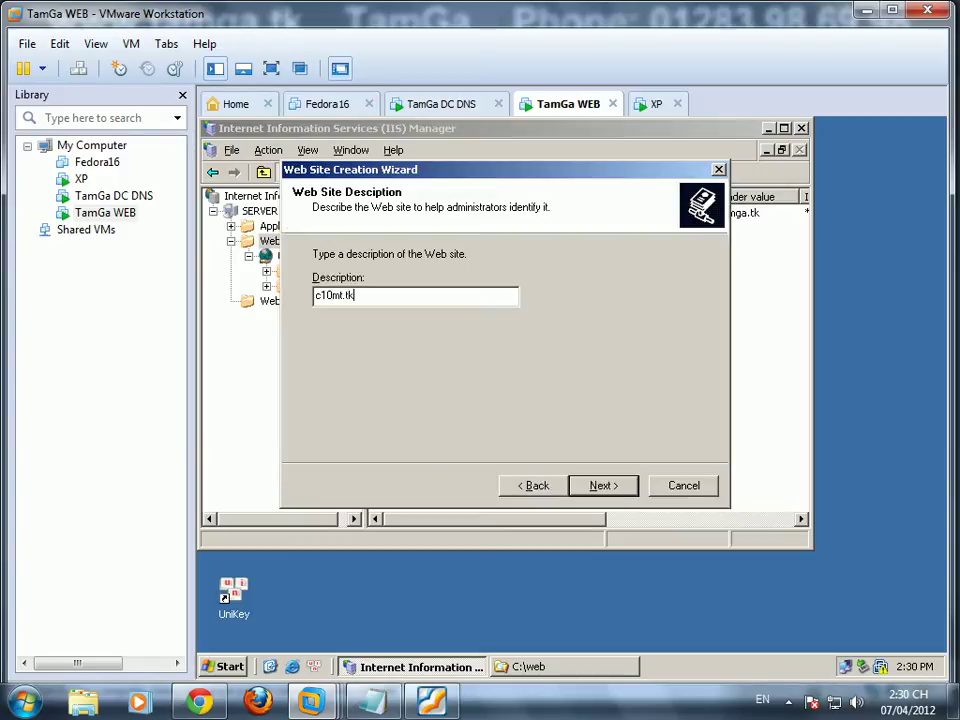
left_click(582, 489)
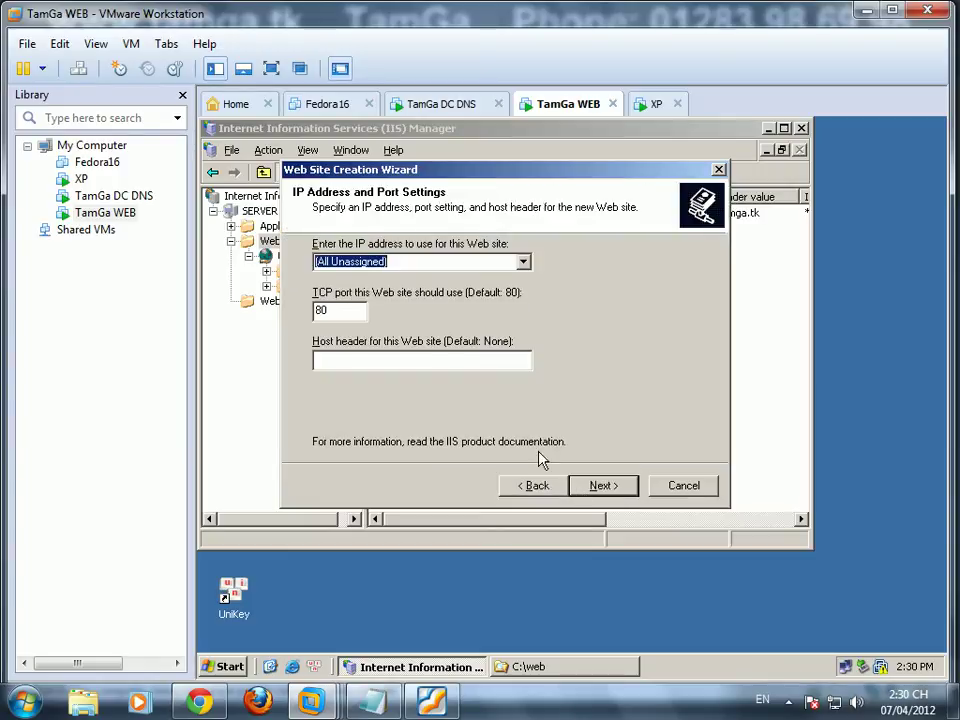
left_click(393, 362)
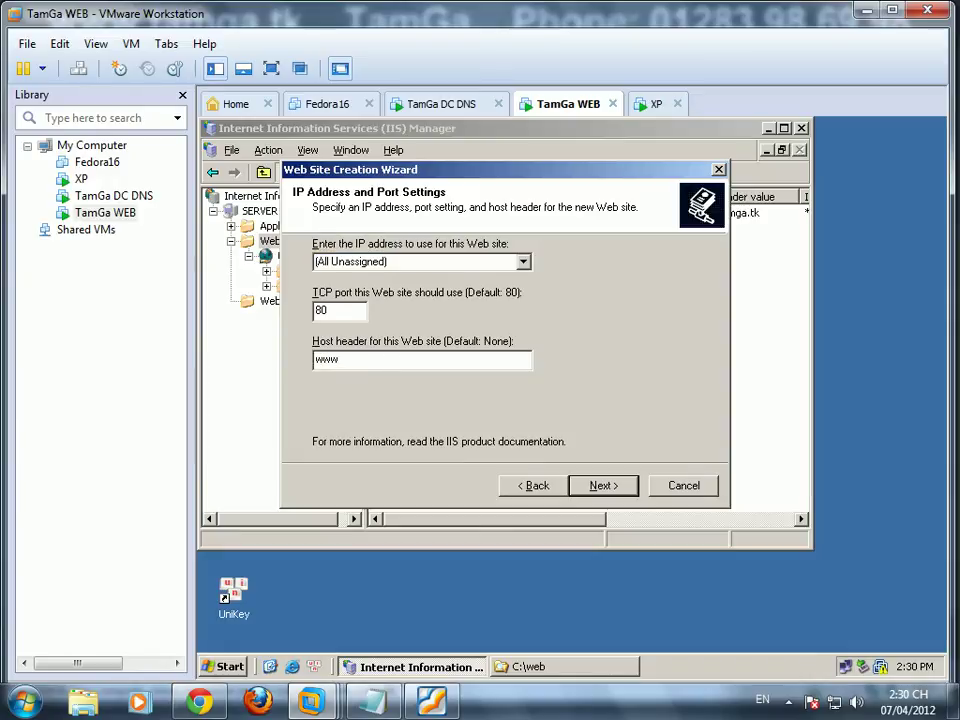
type("www.c10mt.tk")
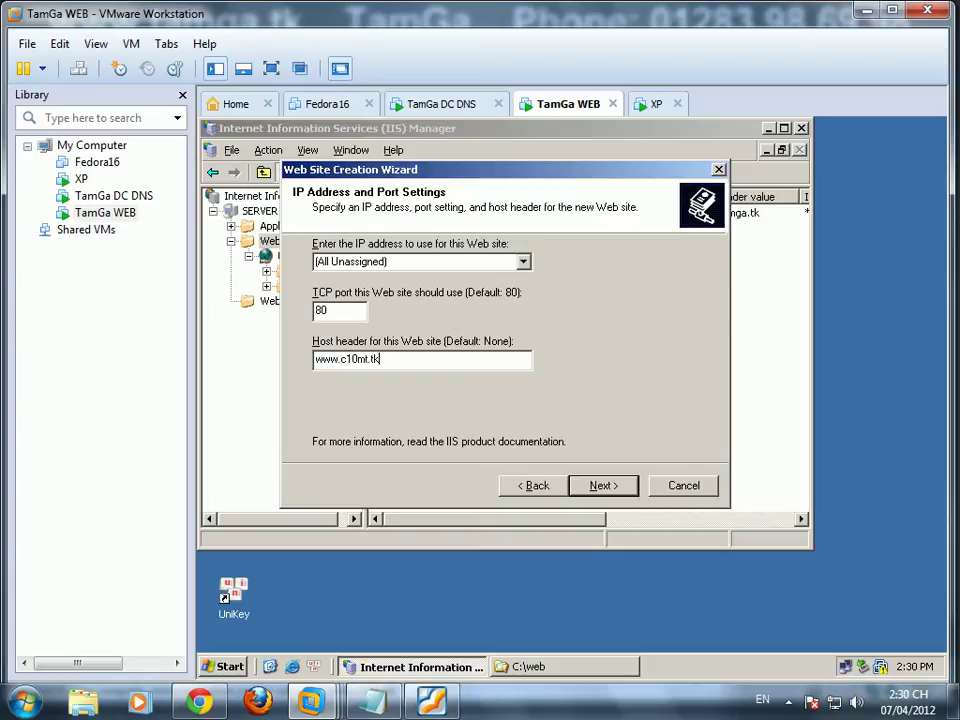
left_click(592, 485)
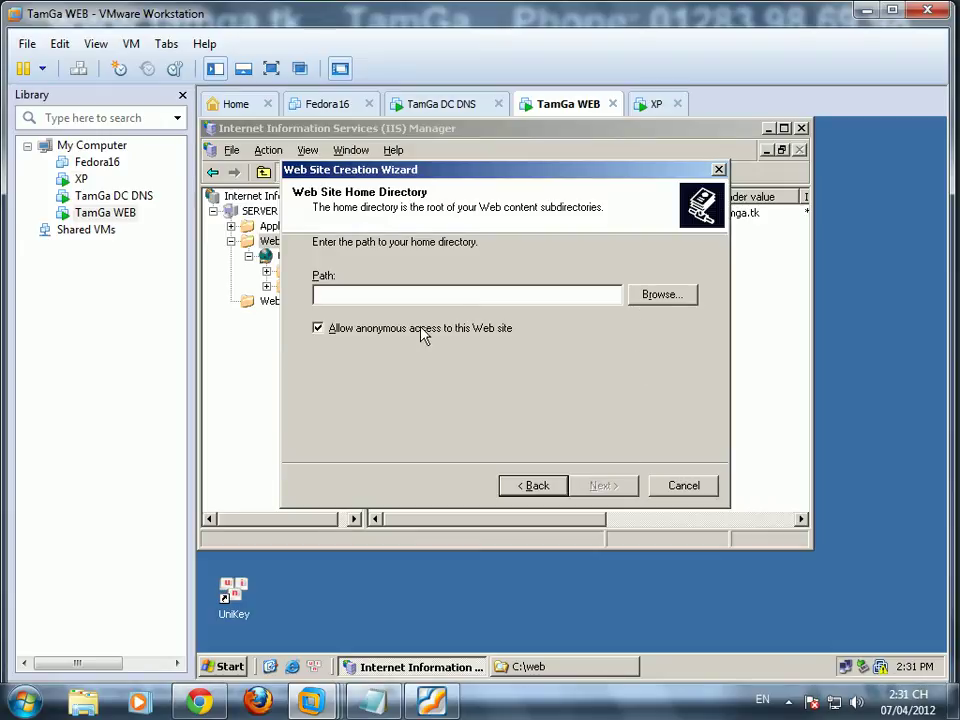
left_click(684, 485)
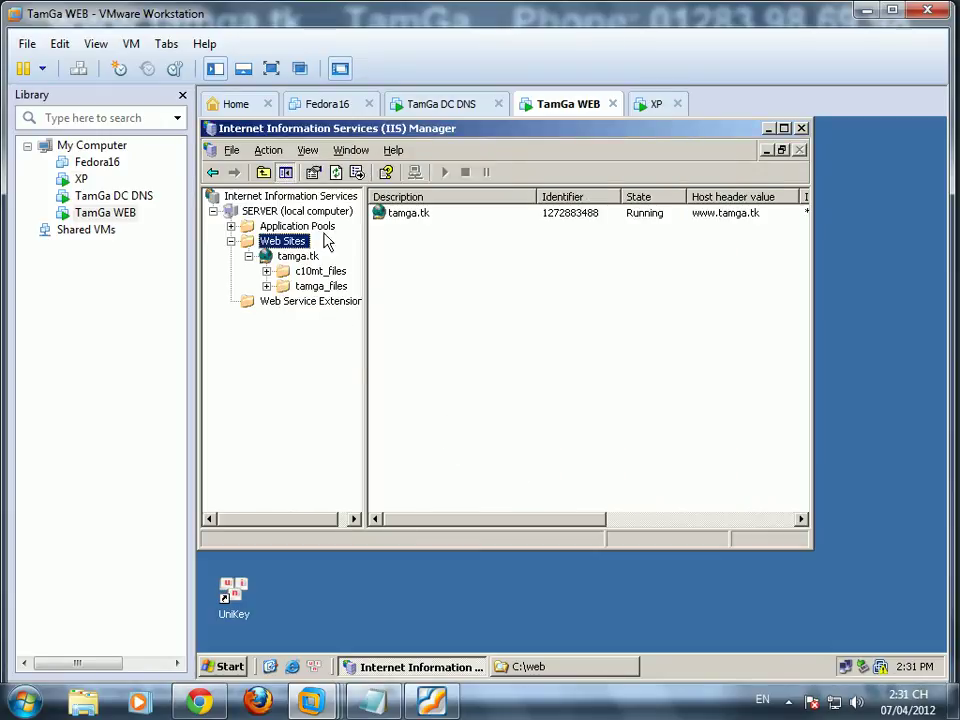
left_click(437, 106)
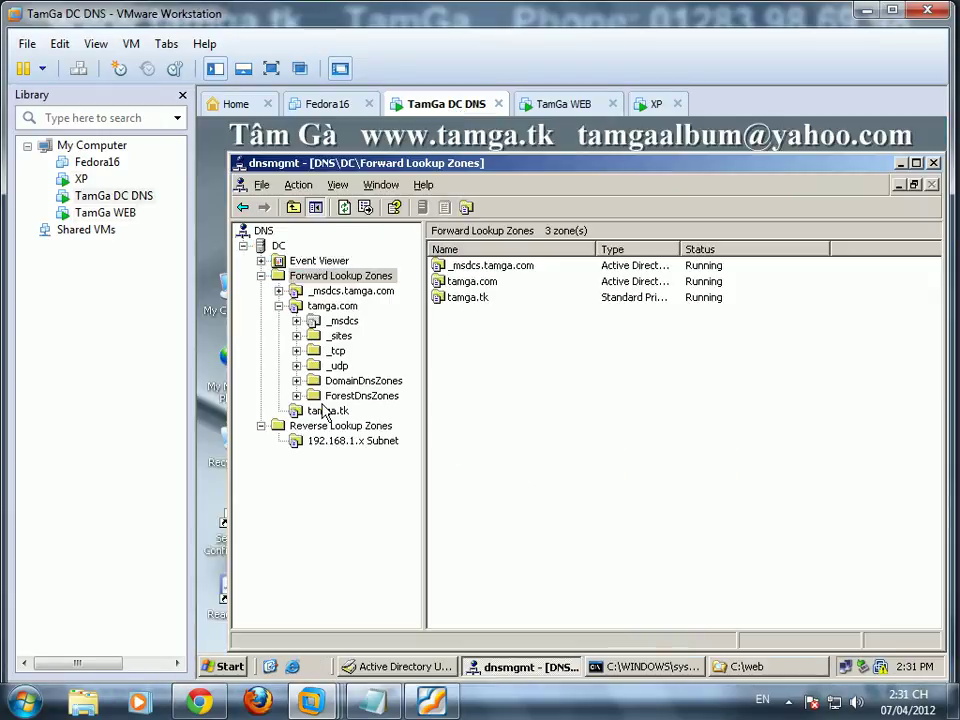
Step: Add the line 'bước này hơi khó , các bạn chú ý kĩ tí nhe' and two blank lines to the Notepad notes
left_click(835, 708)
left_click(788, 701)
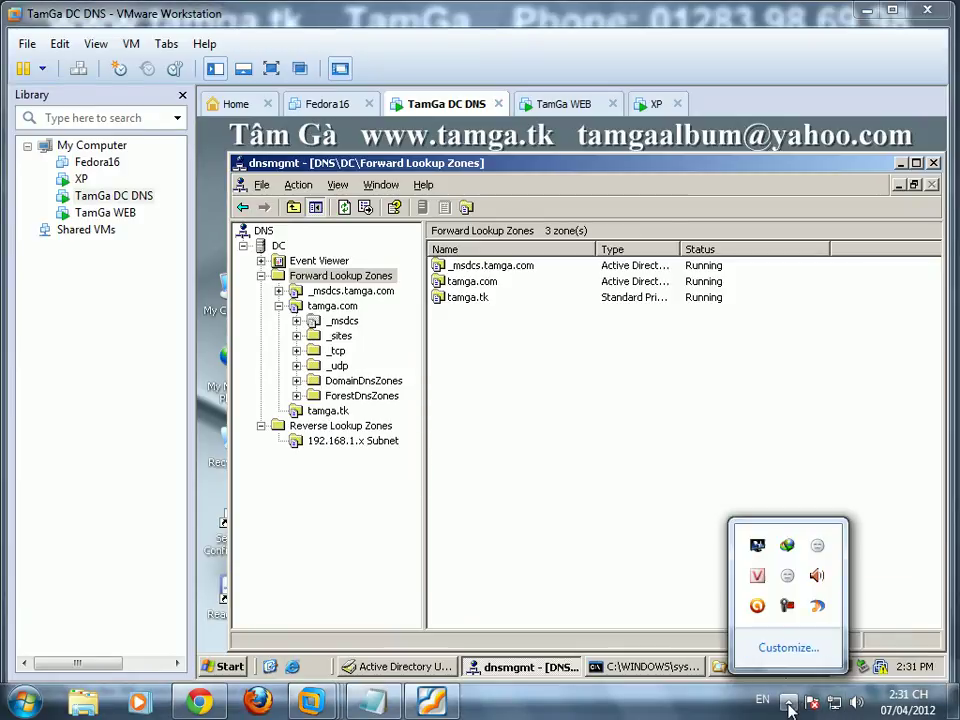
left_click(787, 605)
left_click(871, 627)
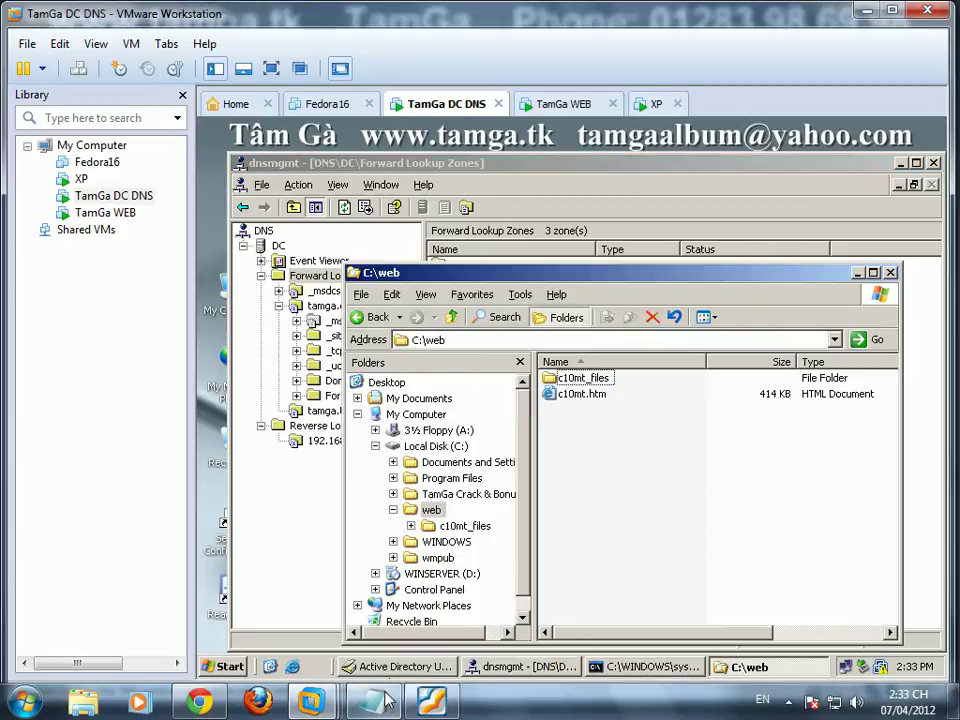
key("alt+Tab")
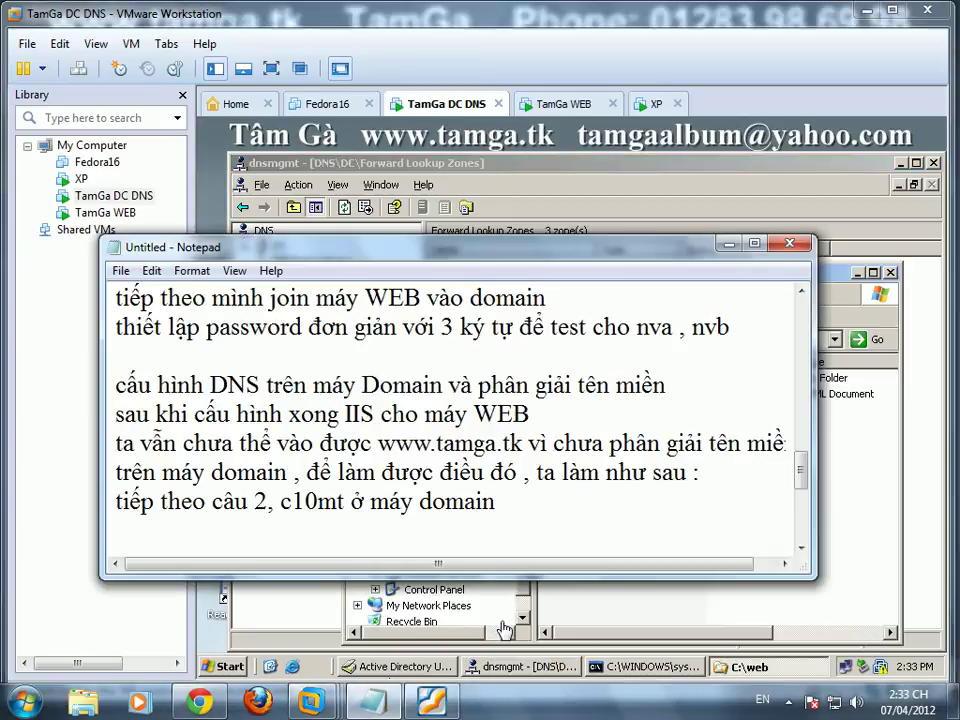
key("Return")
type("bước n")
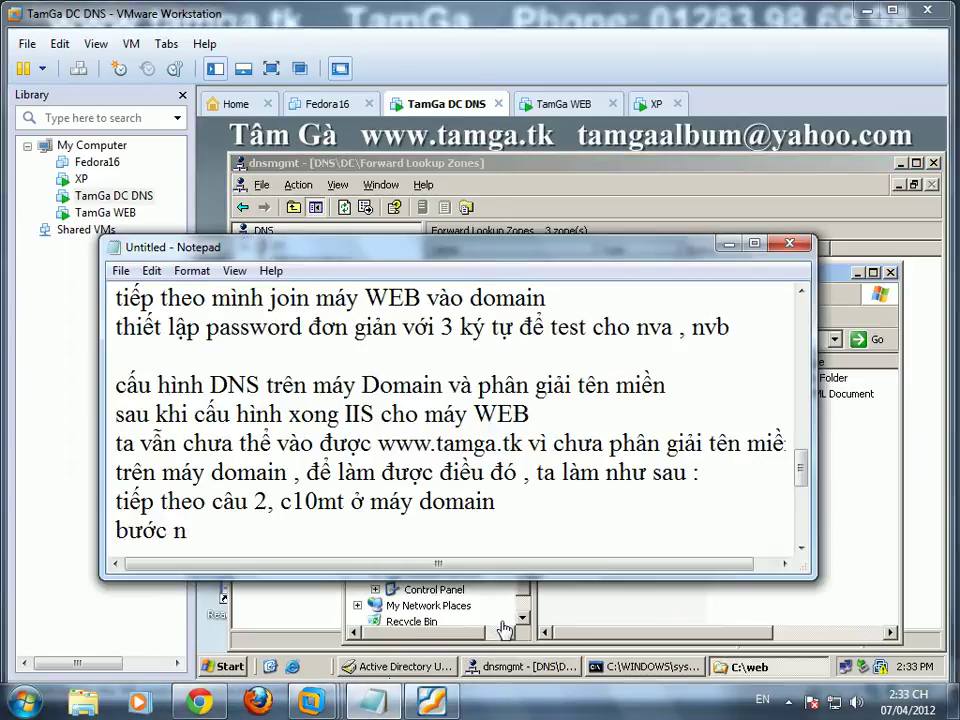
type("ày hơi khó , các")
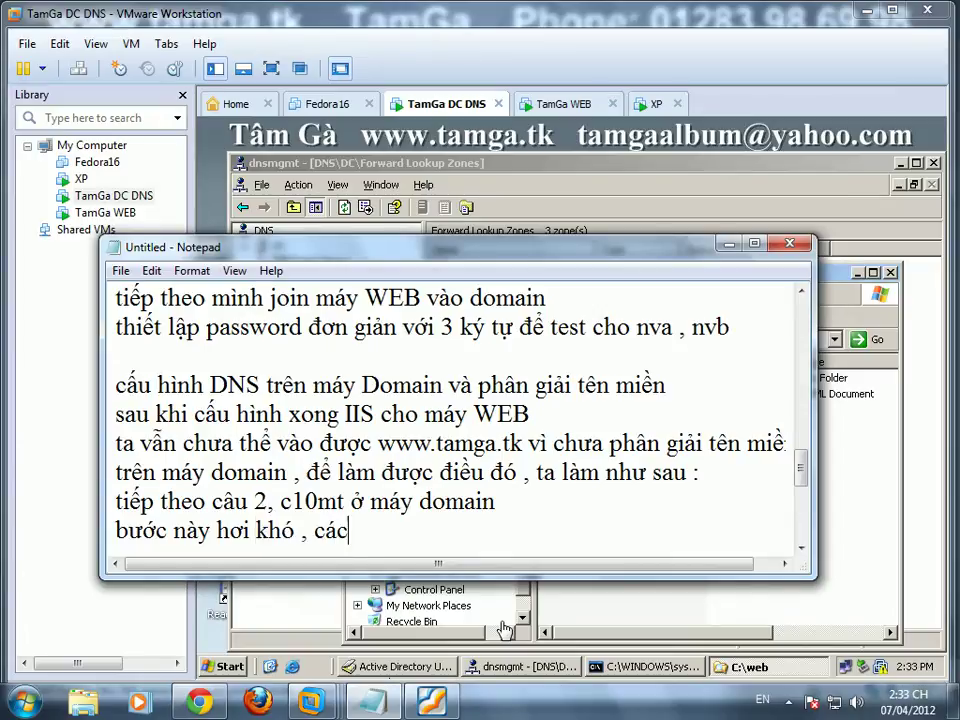
type(" banj chus ys kix tis nhe")
key("Return")
key("Return")
key("Return")
key("Return")
key("Return")
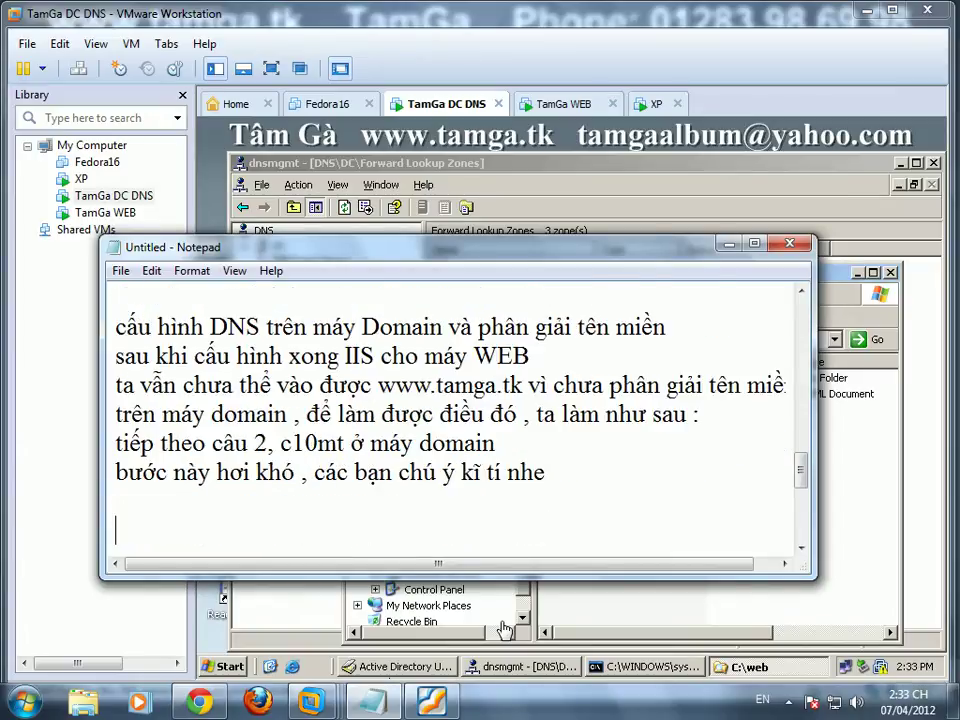
key("Return")
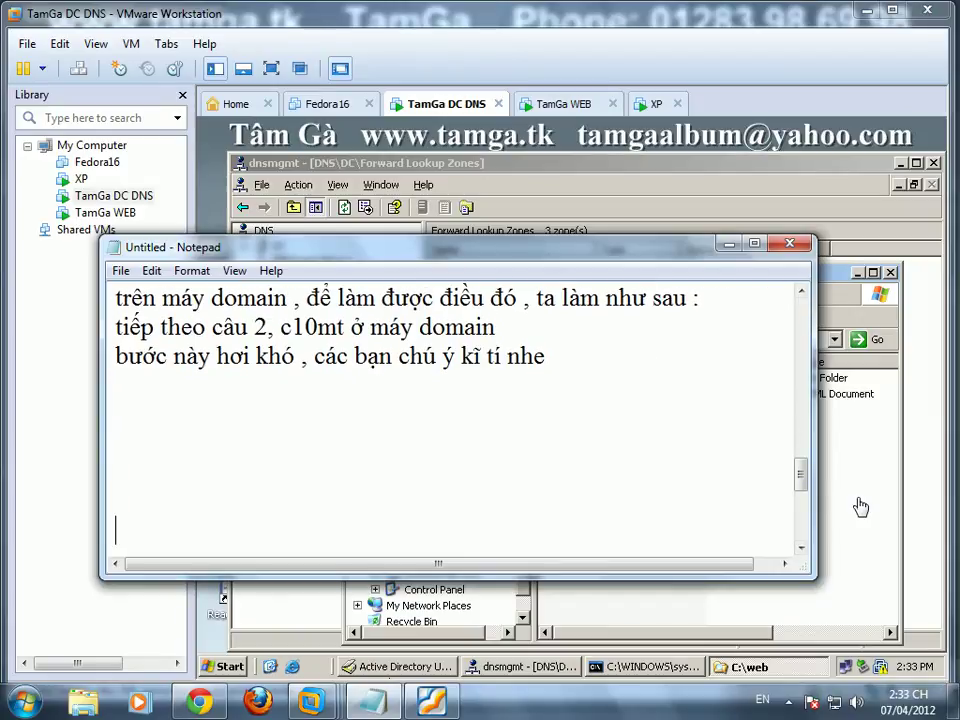
left_click(862, 507)
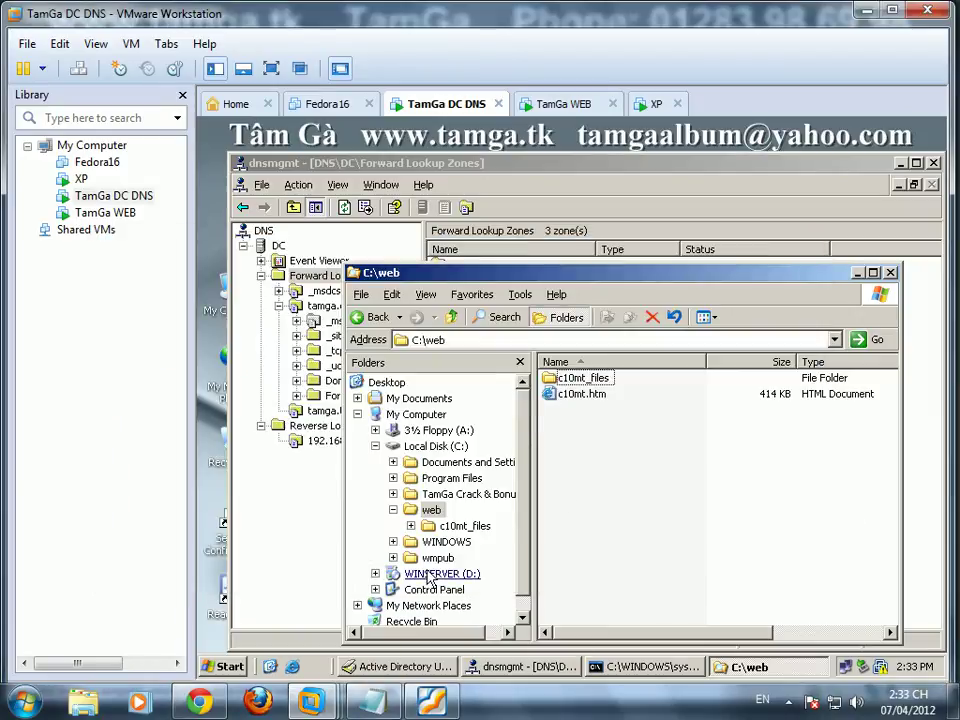
Step: Share the DC's C:\web folder as 'web', allowing Change and Full Control
right_click(433, 514)
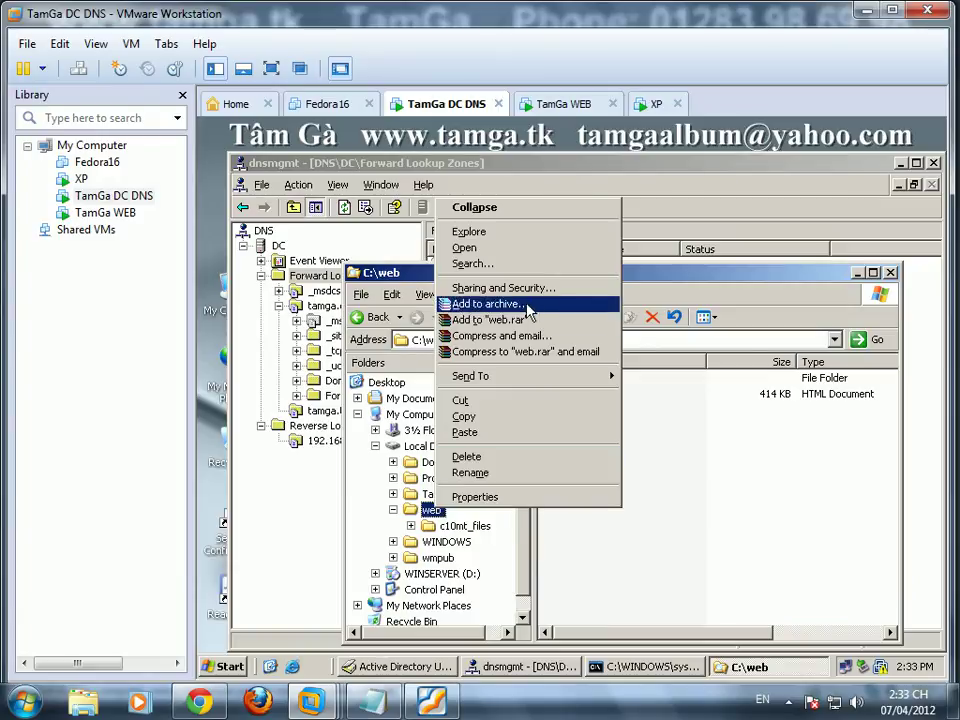
left_click(500, 286)
left_click(276, 288)
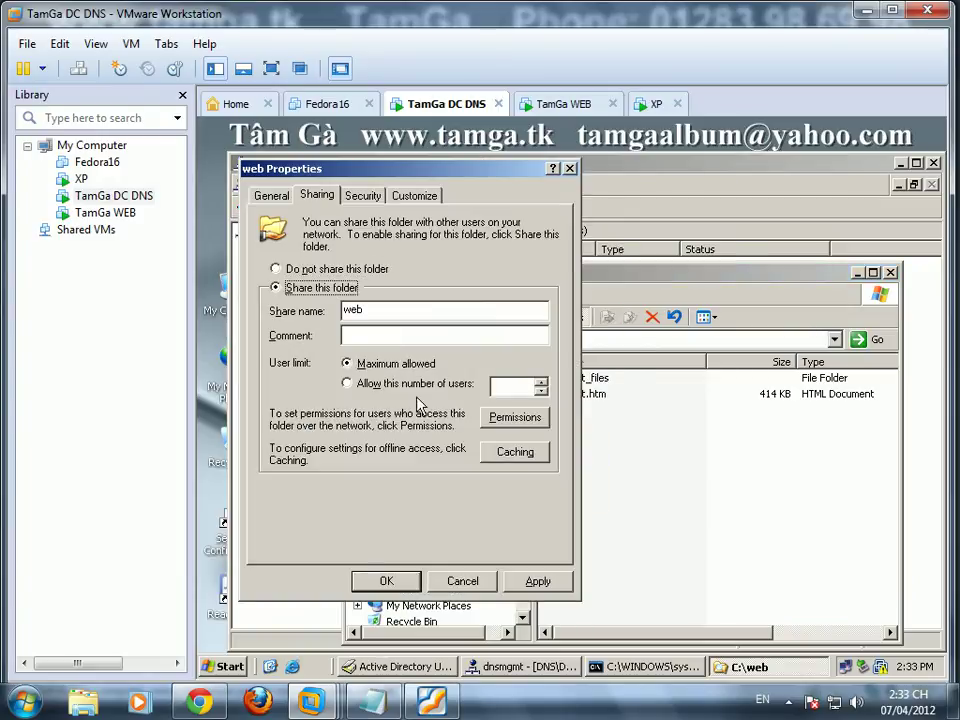
left_click(515, 416)
left_click(490, 476)
left_click(490, 459)
left_click(565, 614)
left_click(426, 618)
left_click(386, 580)
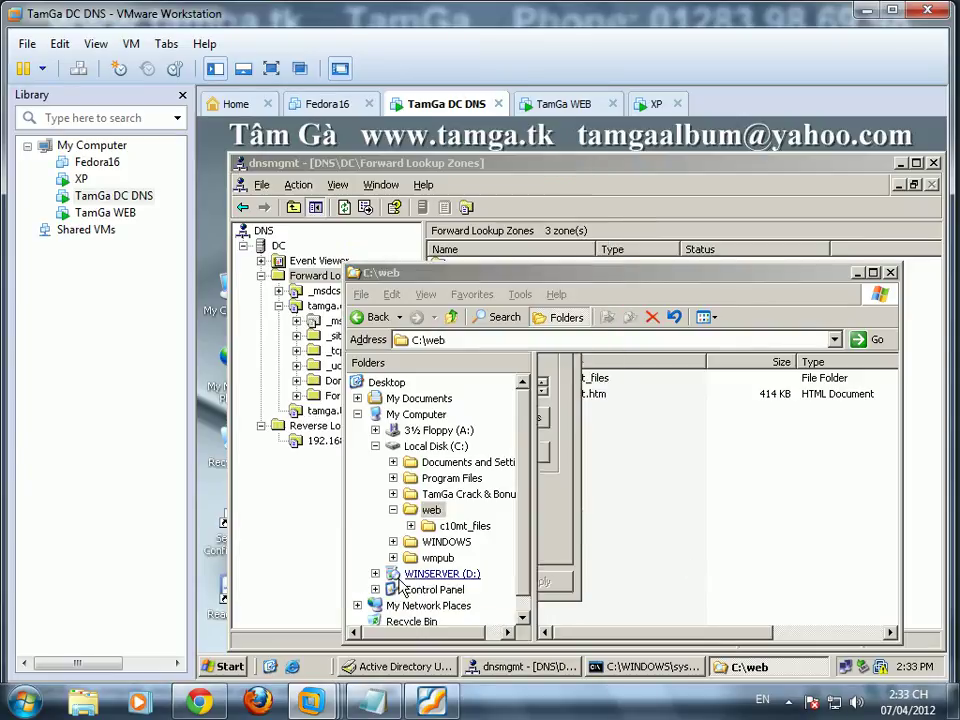
left_click(528, 667)
Step: Create a primary, non-AD-integrated zone c10mt.tk that allows nonsecure and secure dynamic updates
right_click(322, 278)
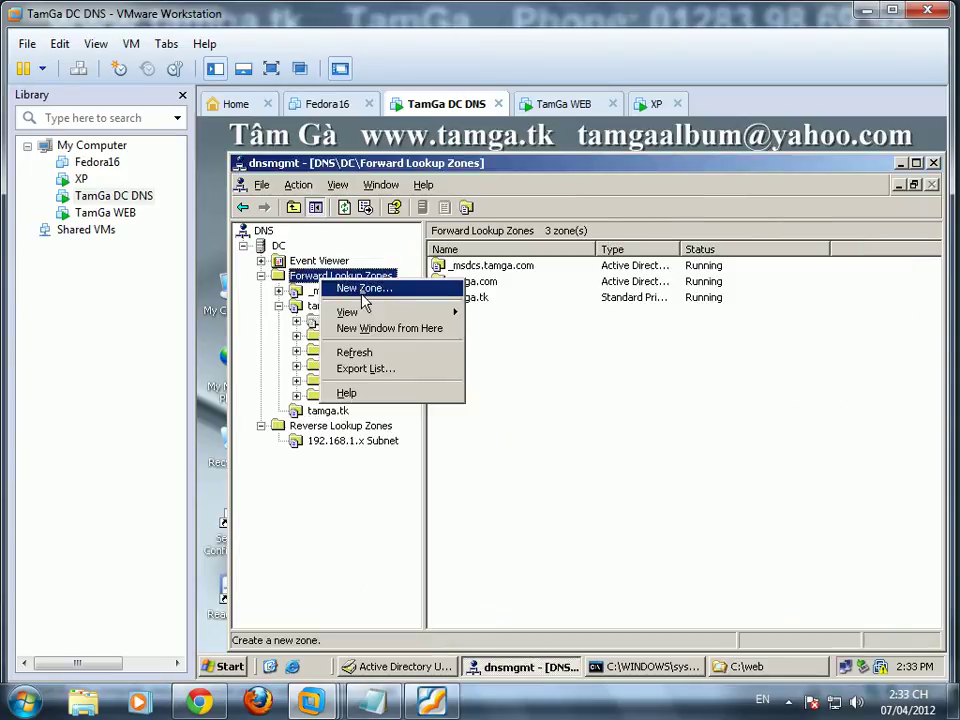
left_click(381, 289)
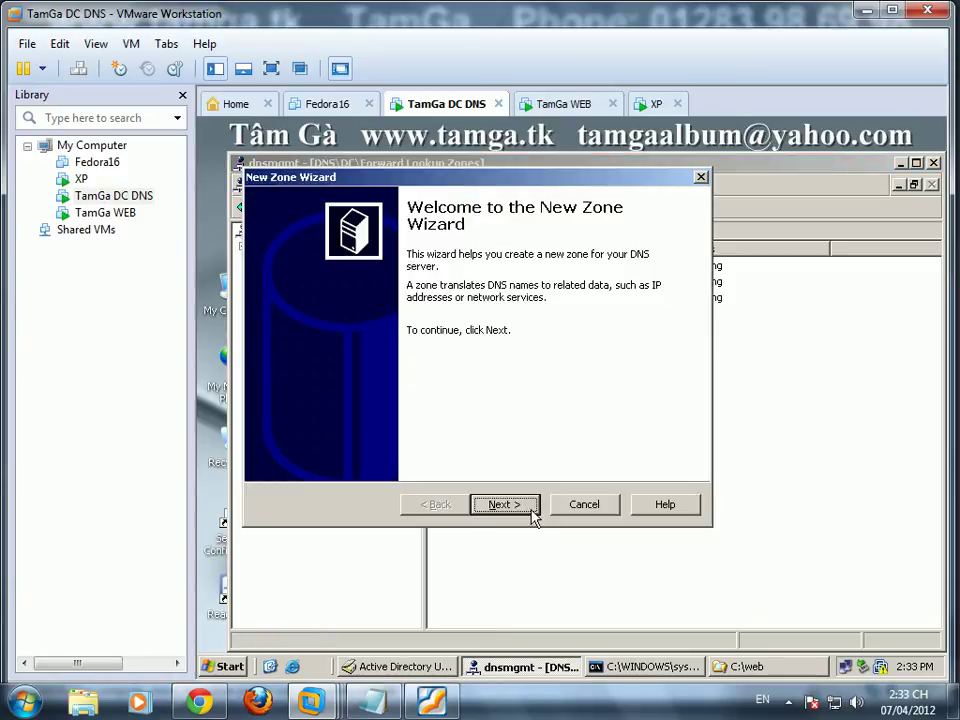
left_click(533, 508)
left_click(349, 437)
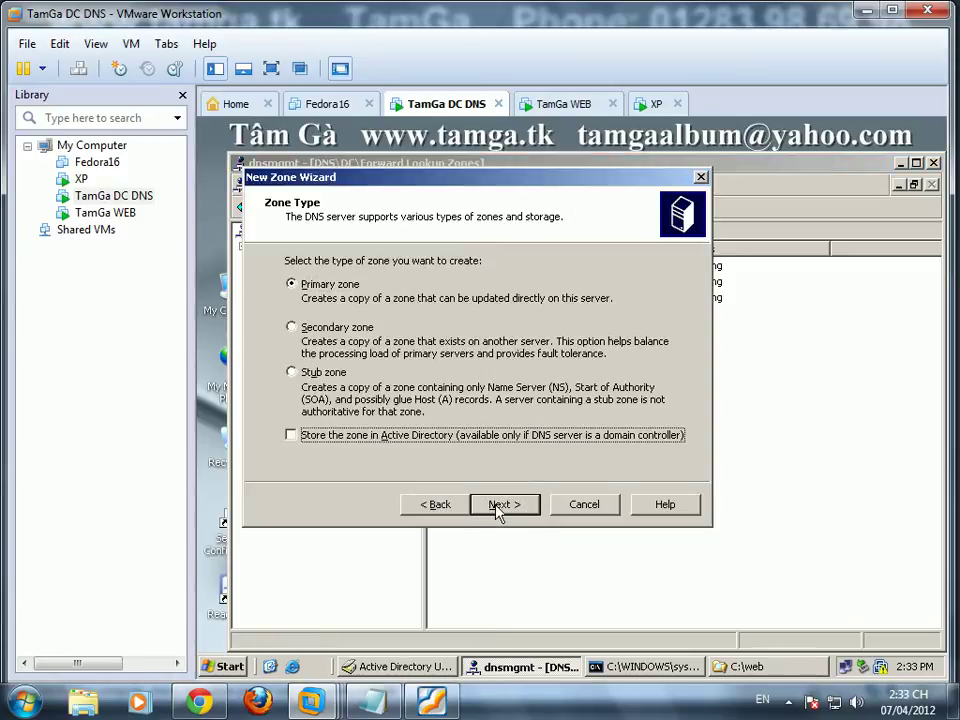
left_click(499, 506)
type("c10mt.tk")
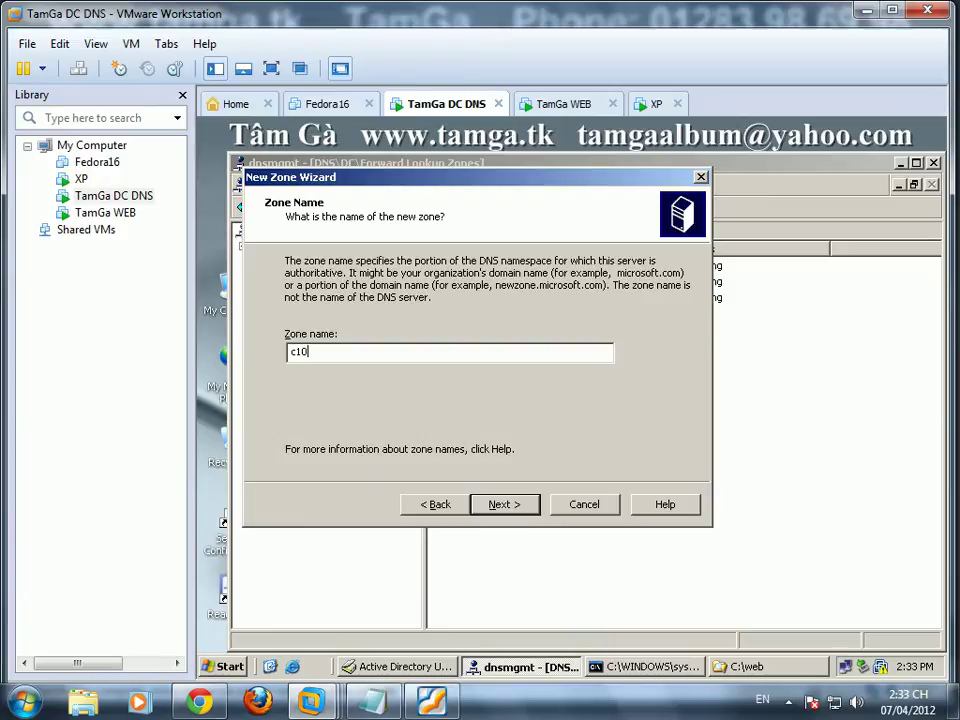
left_click(505, 505)
left_click(506, 508)
left_click(300, 364)
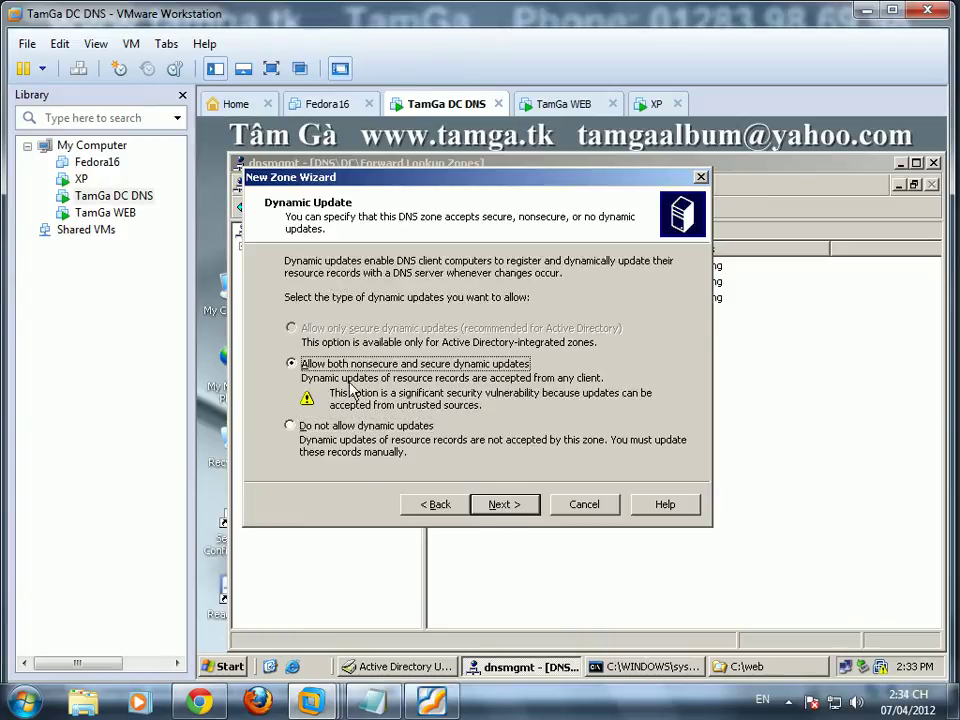
left_click(507, 505)
left_click(508, 509)
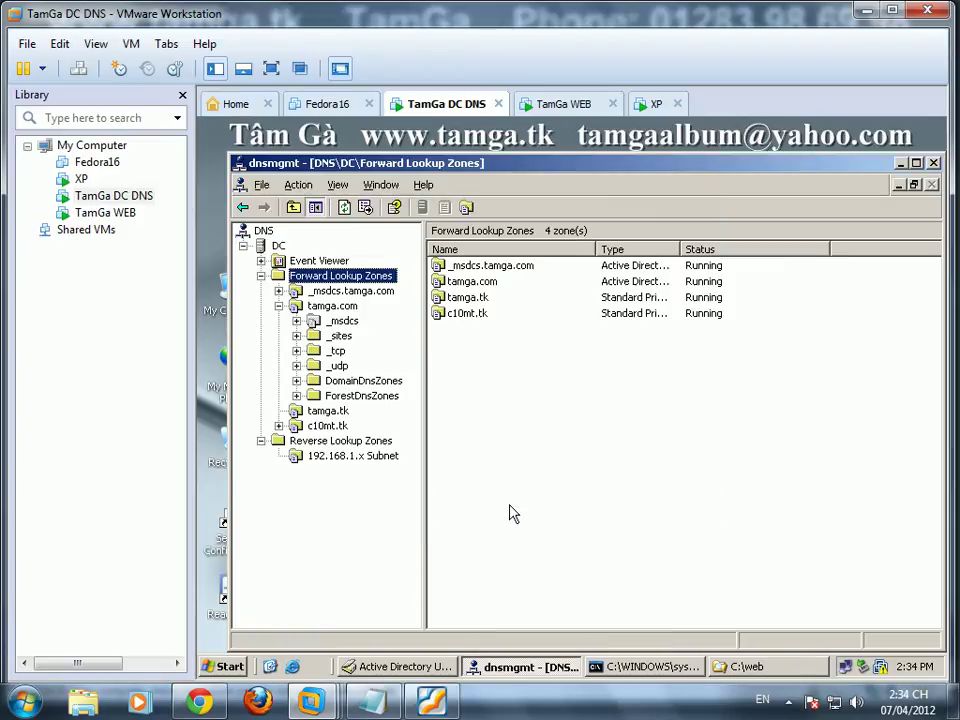
left_click(325, 425)
Step: Add a www alias (CNAME) record in c10mt.tk that points to Server.tamga.com
right_click(497, 358)
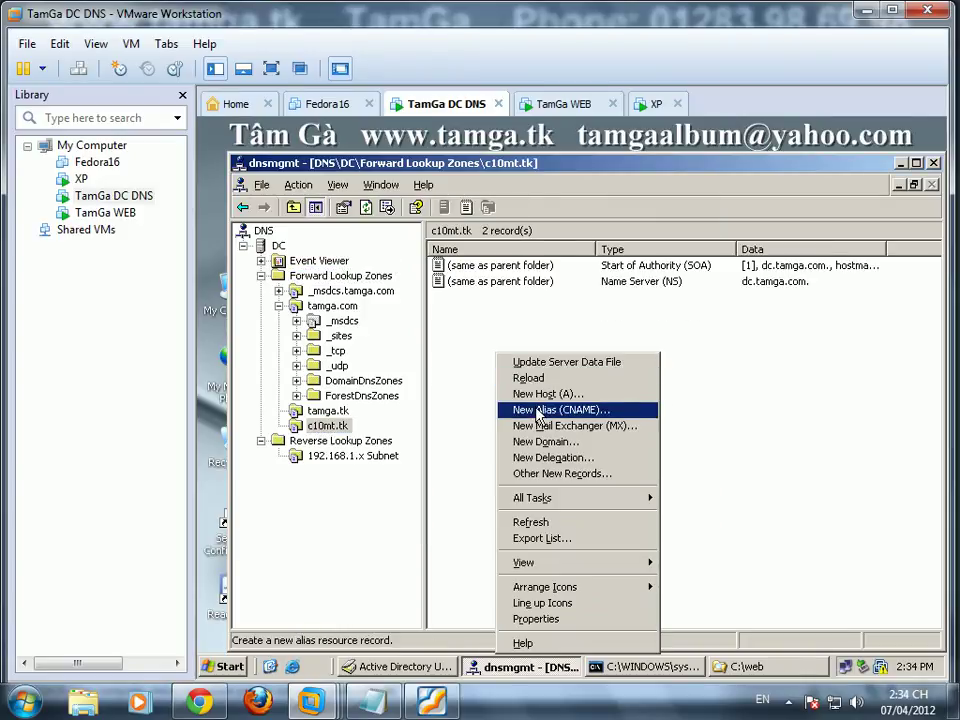
left_click(530, 409)
type("www")
left_click(740, 369)
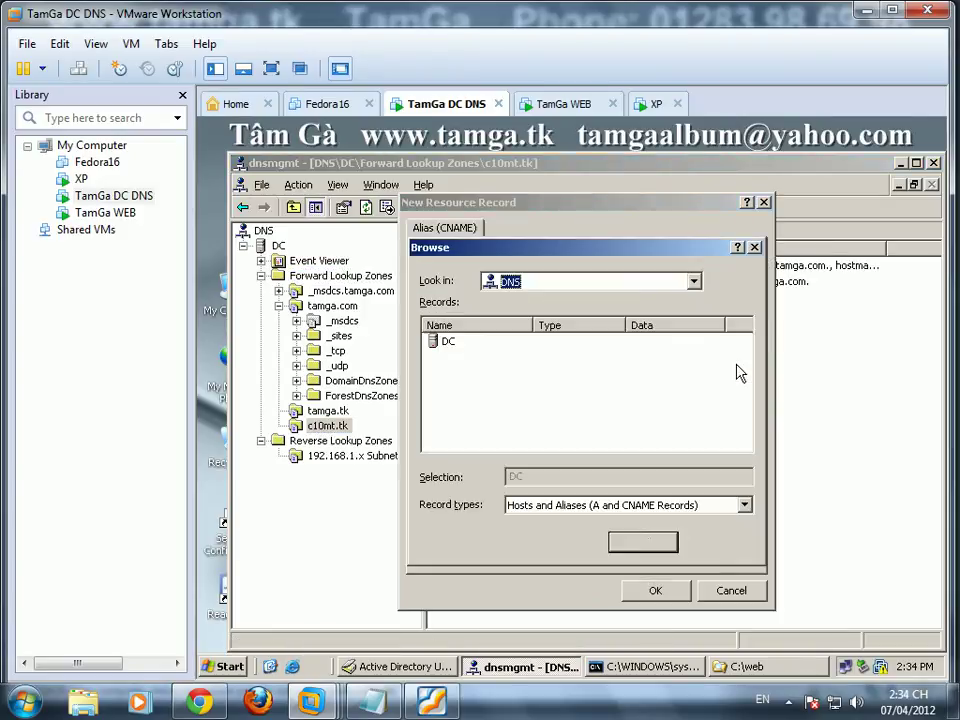
double_click(450, 343)
double_click(450, 343)
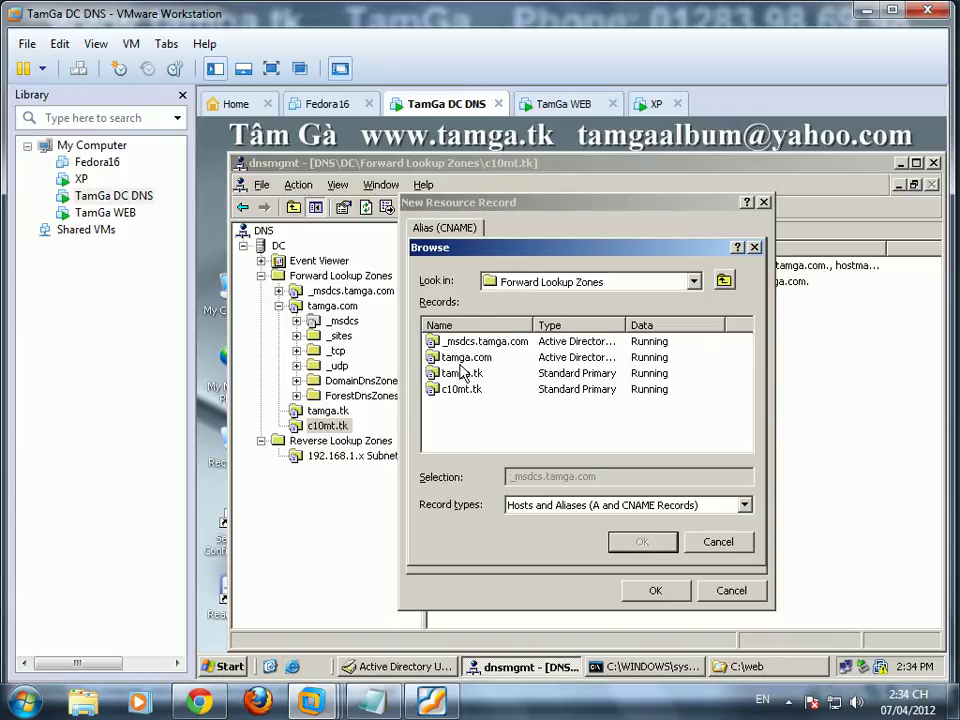
double_click(445, 358)
scroll(748, 388, "down", 1)
left_click(456, 421)
left_click(643, 542)
left_click(655, 590)
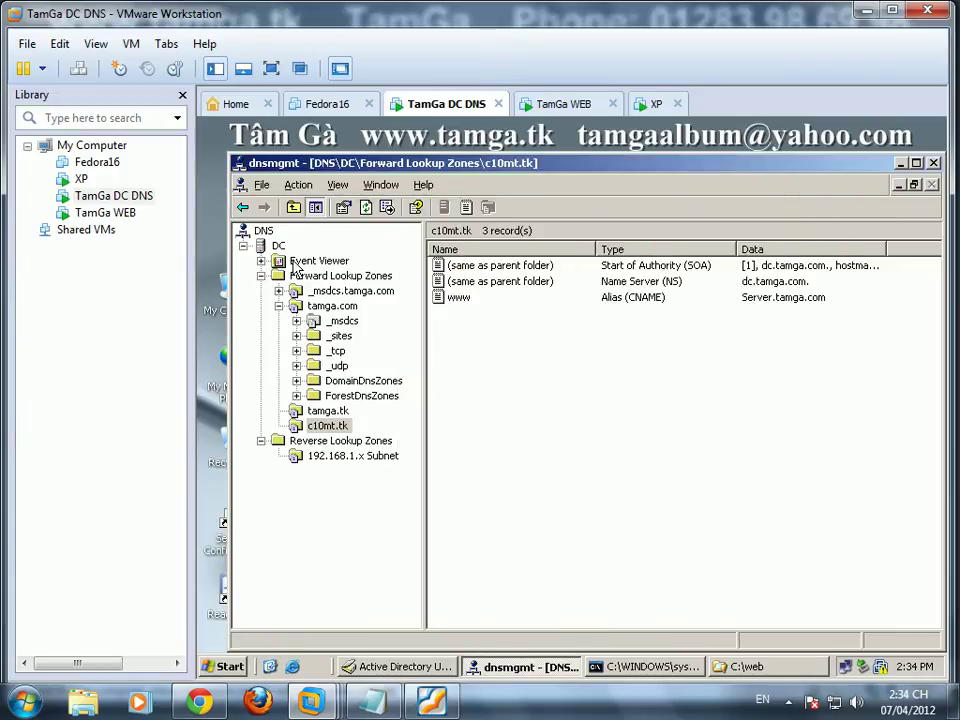
Step: Restart the DC's DNS server service
right_click(273, 247)
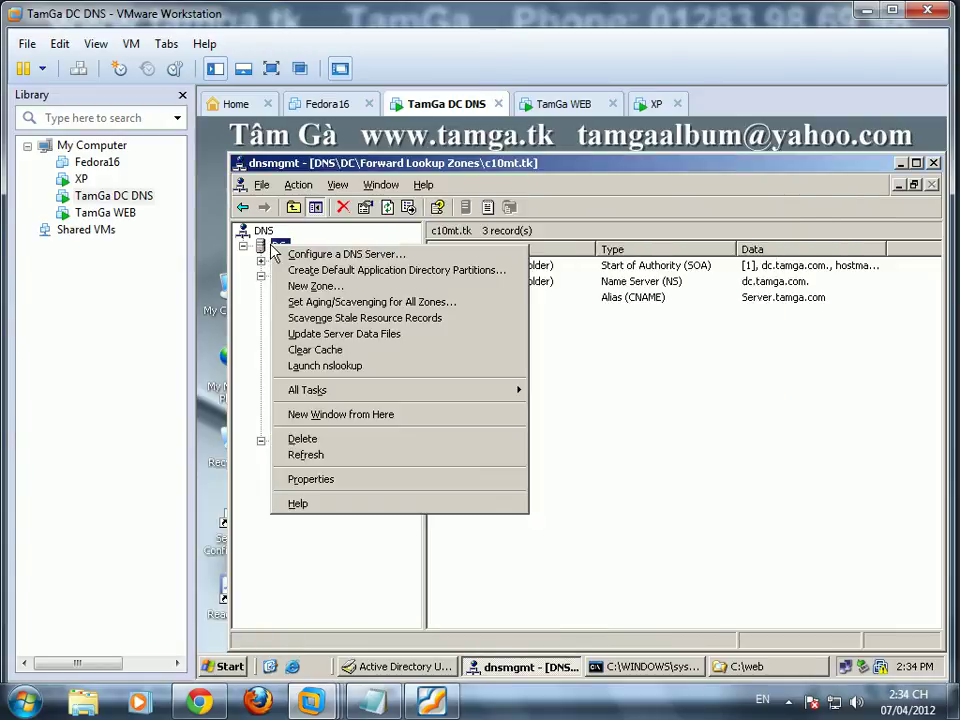
mouse_move(414, 393)
left_click(558, 542)
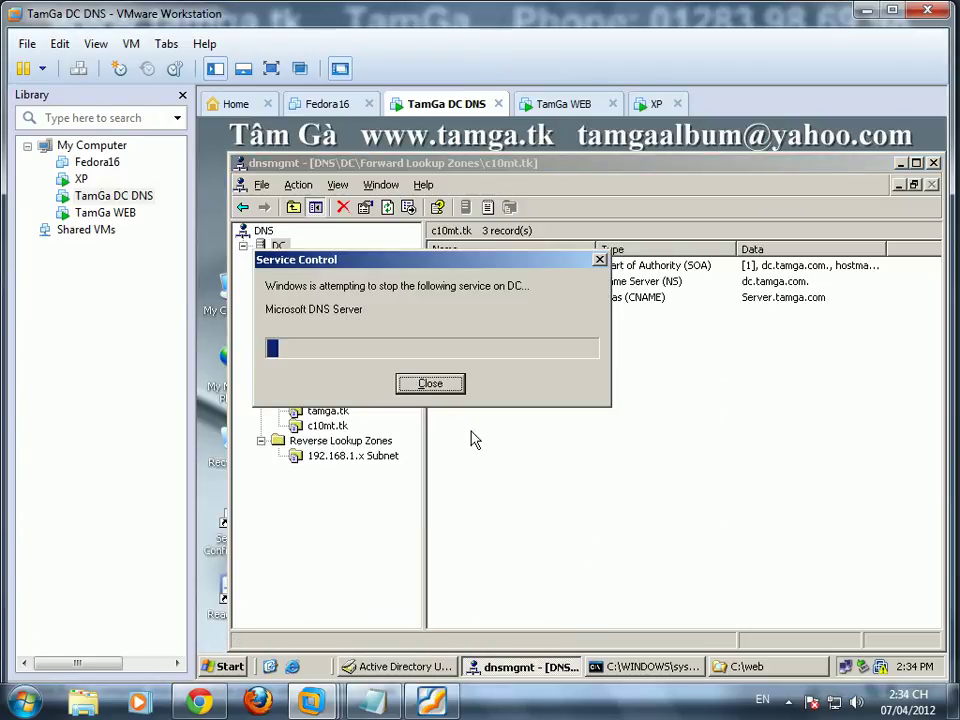
left_click(565, 104)
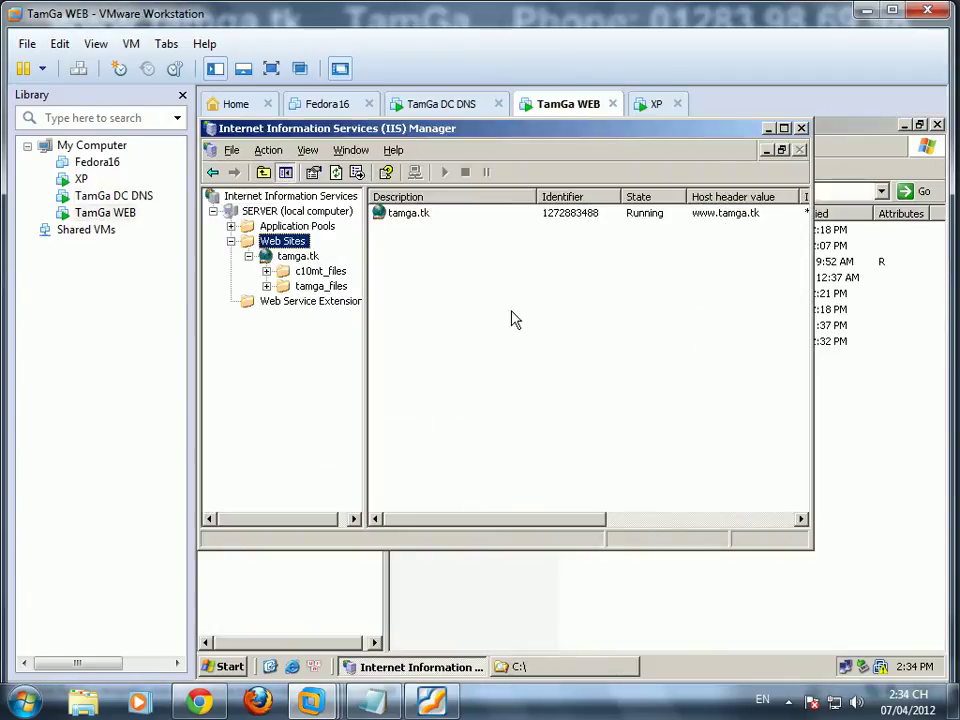
right_click(284, 243)
mouse_move(300, 246)
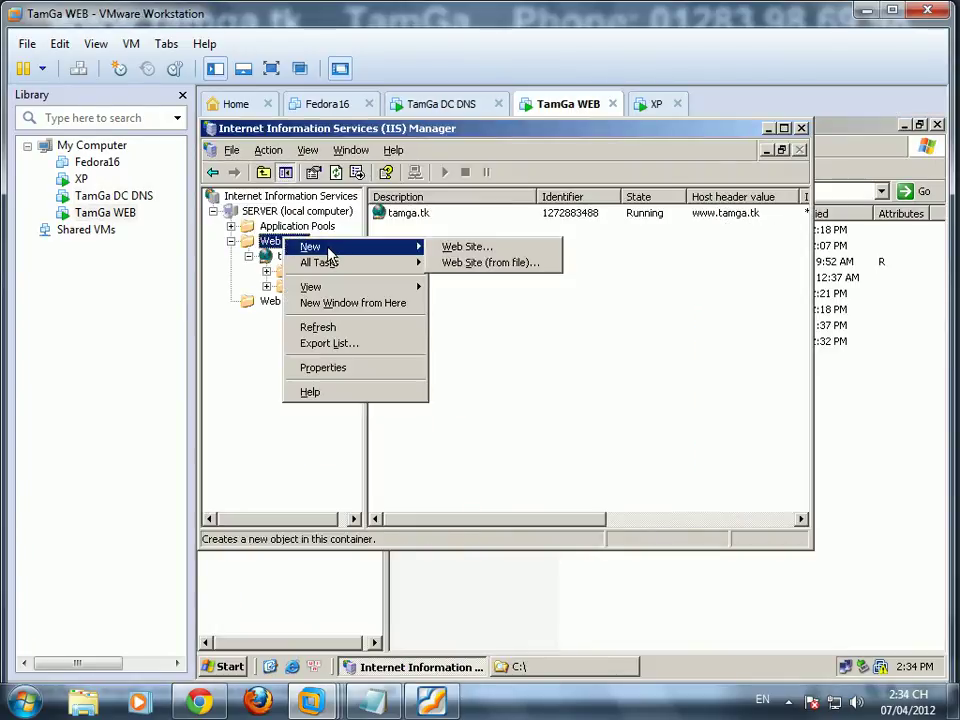
left_click(249, 258)
right_click(285, 243)
left_click(462, 247)
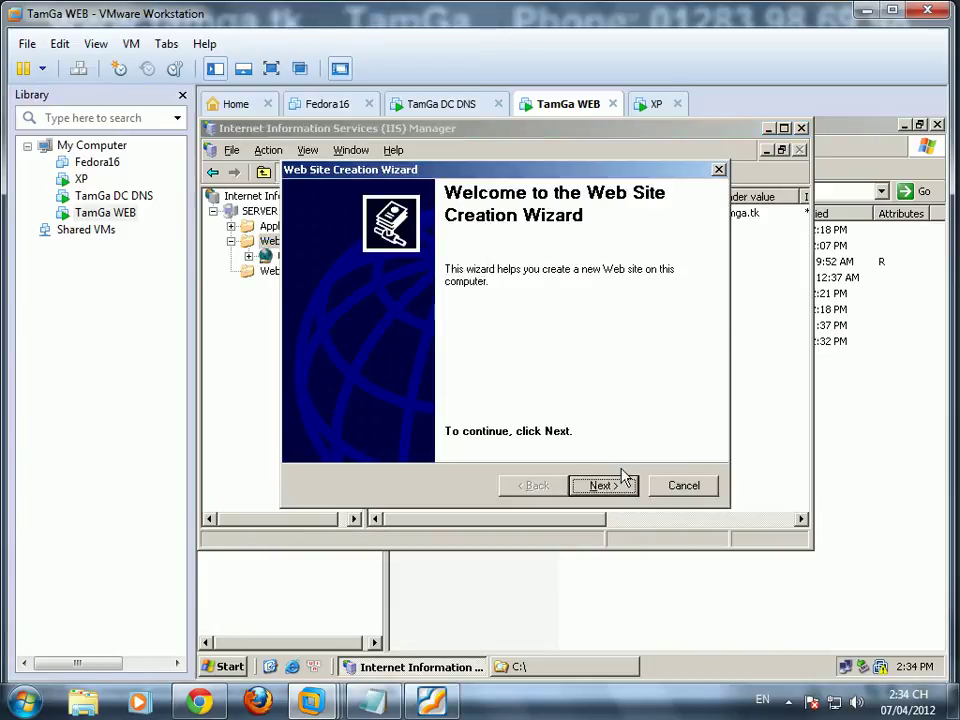
left_click(608, 487)
type("c10mt.tk")
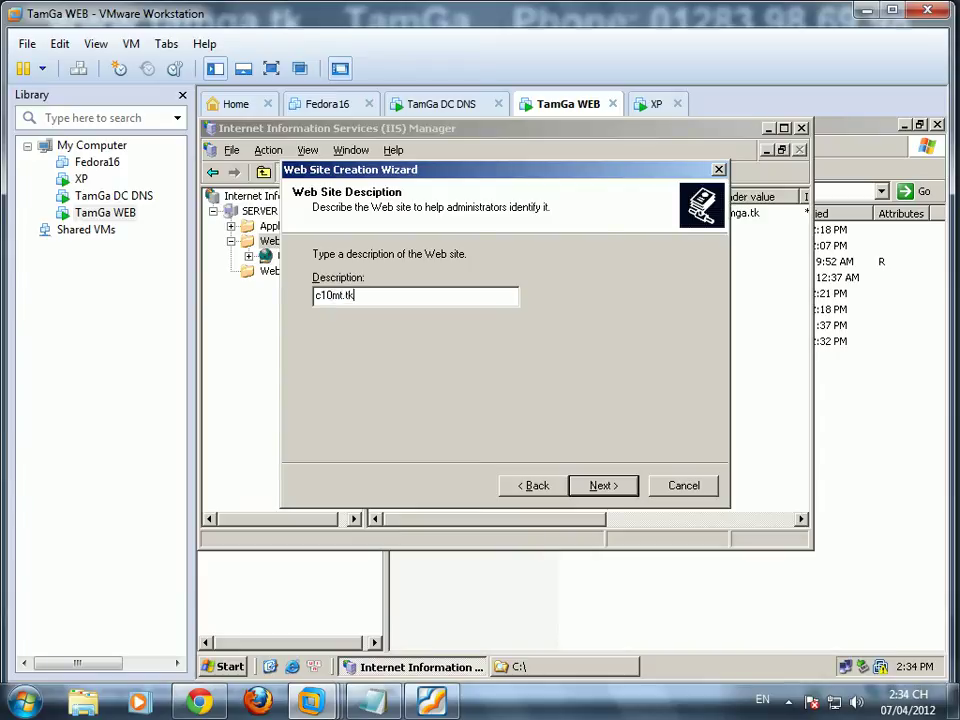
left_click(600, 486)
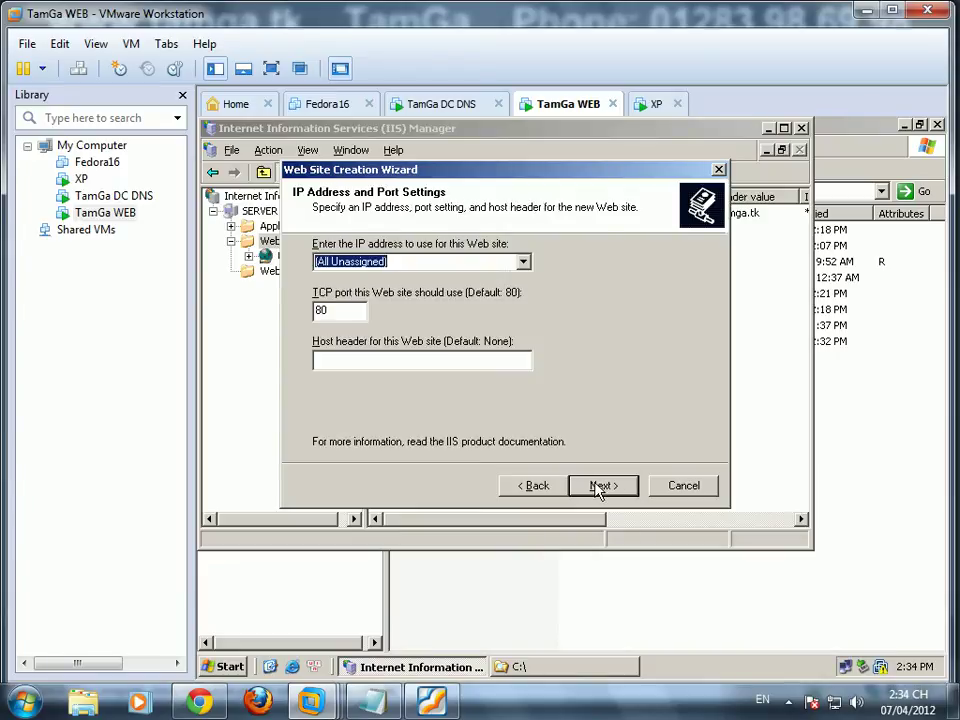
left_click(514, 360)
type("www.c10mt.tk")
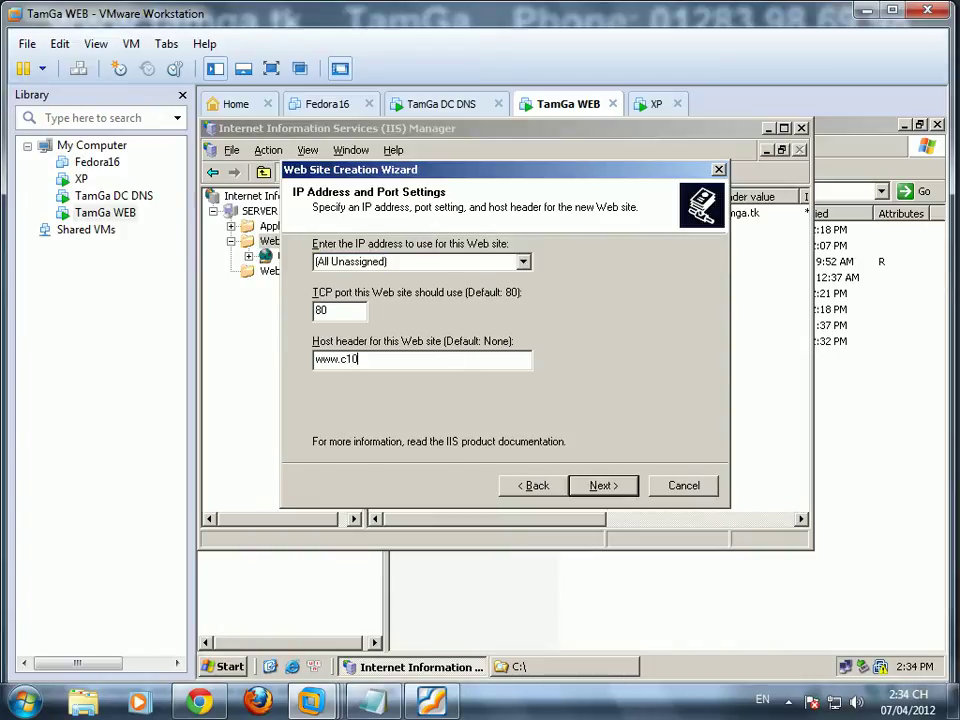
left_click(604, 486)
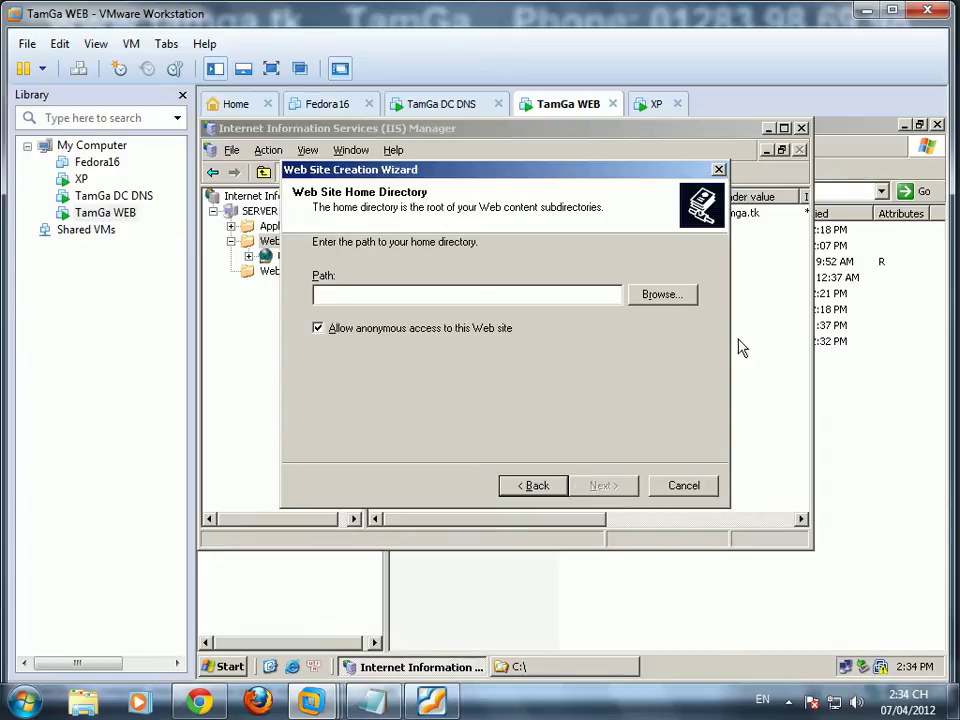
Step: Set the site's home directory to C:\web ao
left_click(846, 467)
double_click(422, 341)
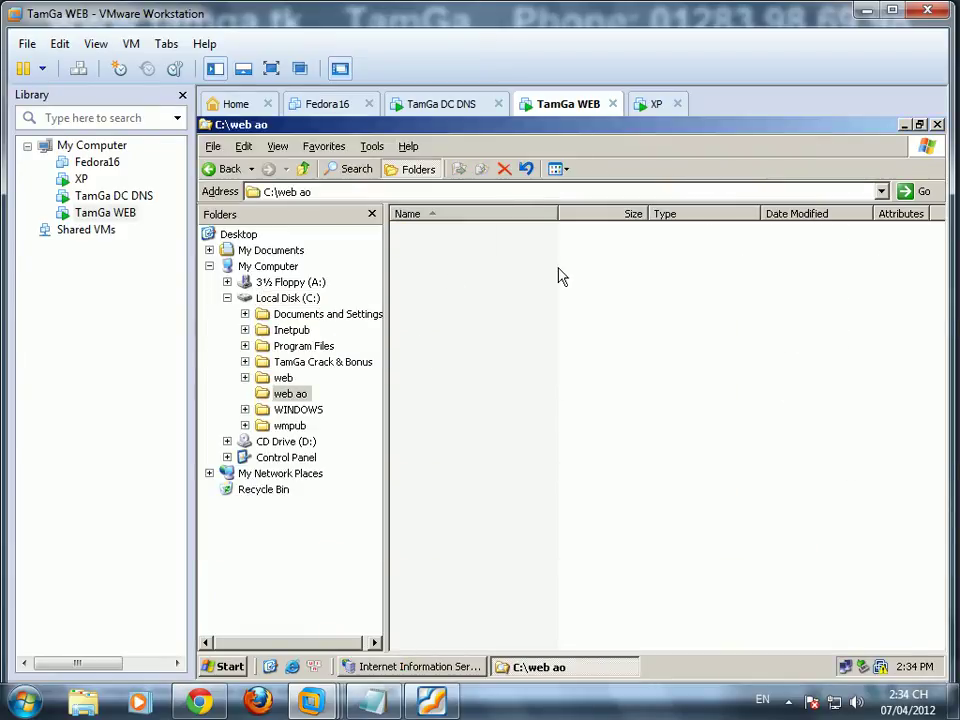
left_click(452, 667)
left_click(647, 296)
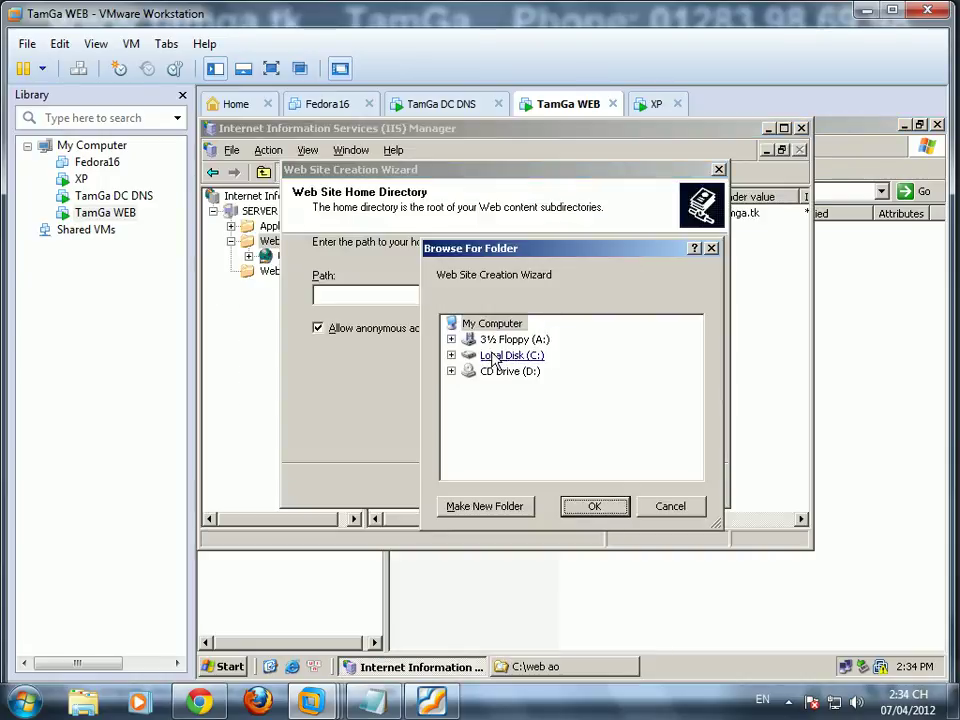
double_click(506, 354)
left_click(510, 435)
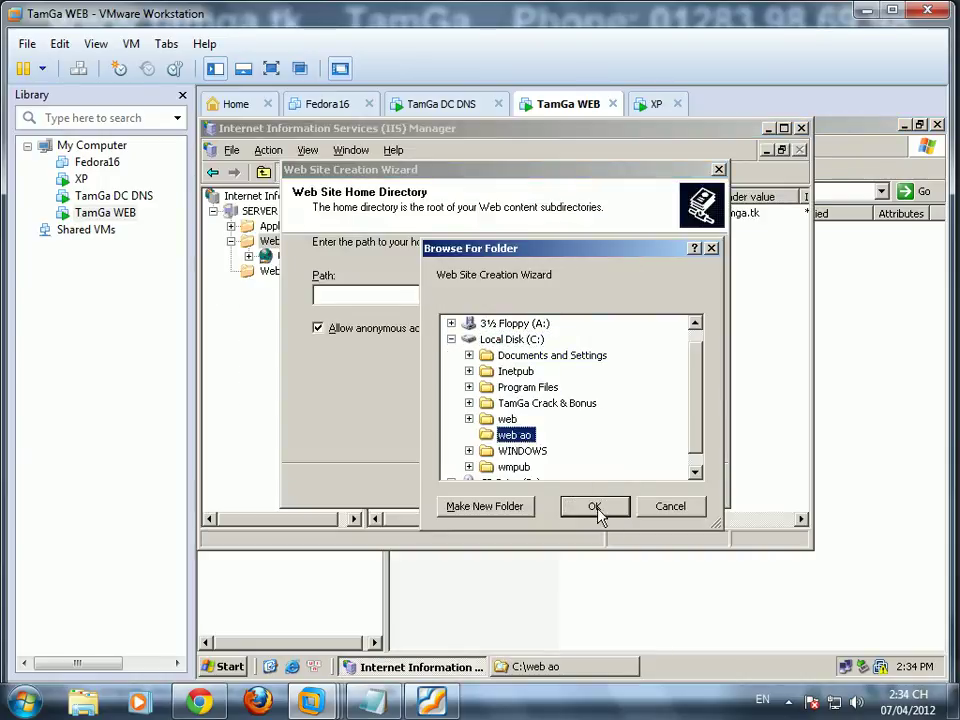
left_click(596, 507)
left_click(601, 487)
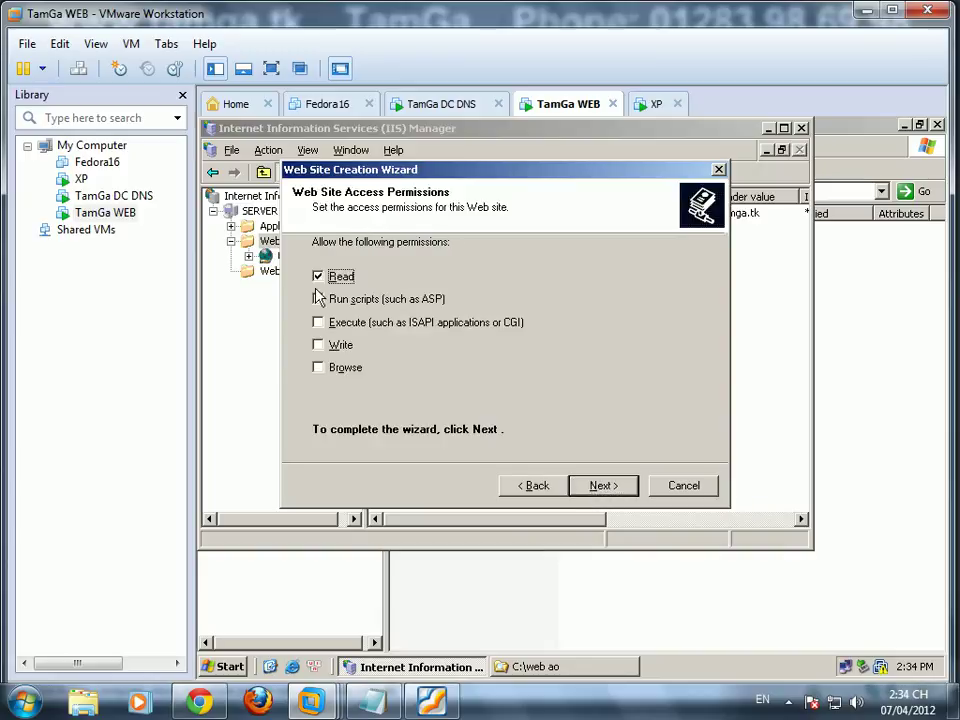
Step: Grant run scripts, execute, write and browse permissions, accept the warning, and finish the site
left_click(318, 299)
left_click(318, 322)
left_click(318, 344)
left_click(318, 367)
left_click(628, 488)
left_click(538, 438)
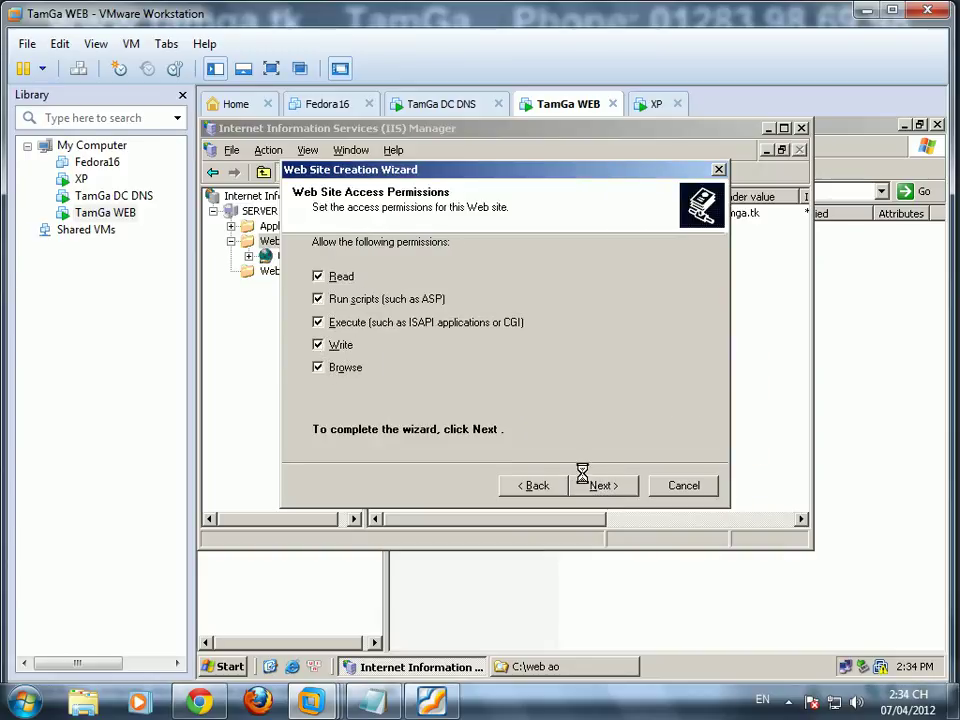
left_click(605, 487)
left_click(605, 487)
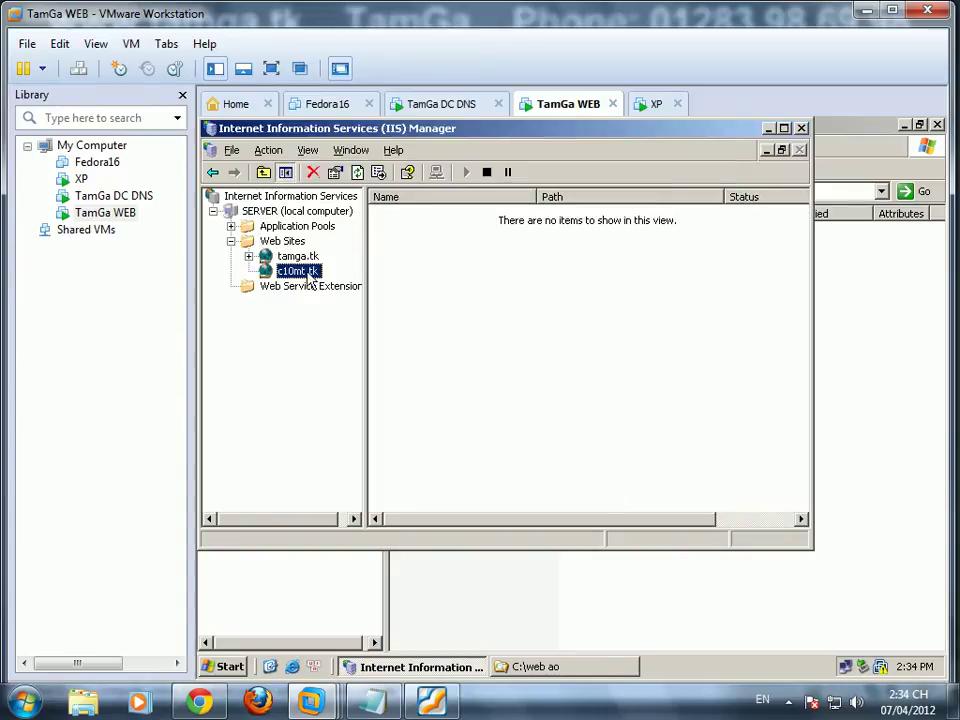
Step: Open the \\dc.tamga.com\web share from Run and copy its path from the address bar
left_click(232, 666)
left_click(262, 600)
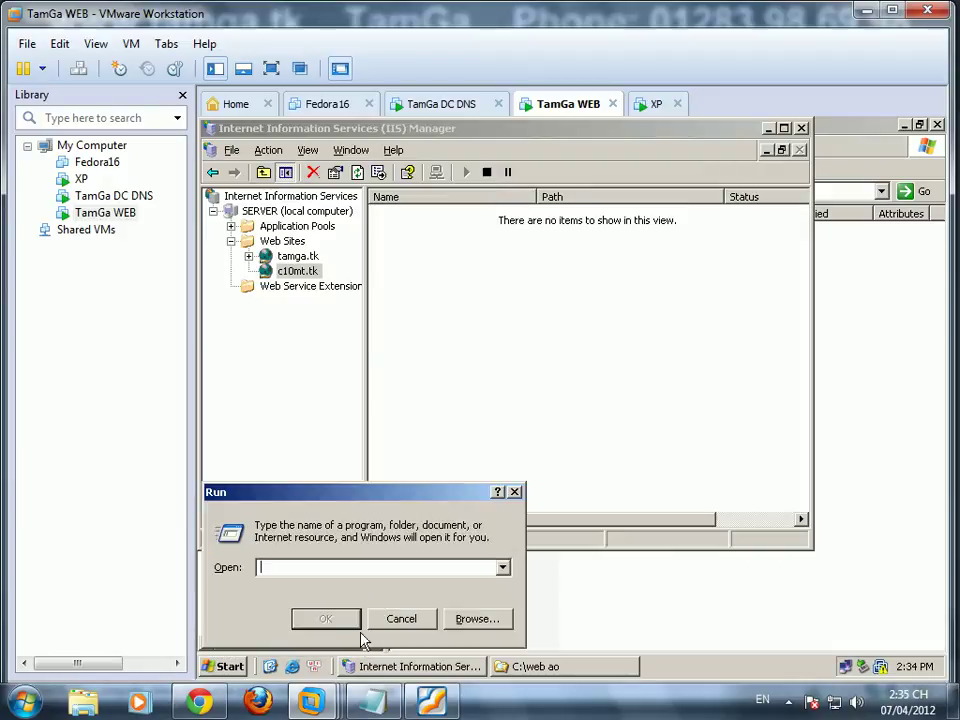
type("\\\\")
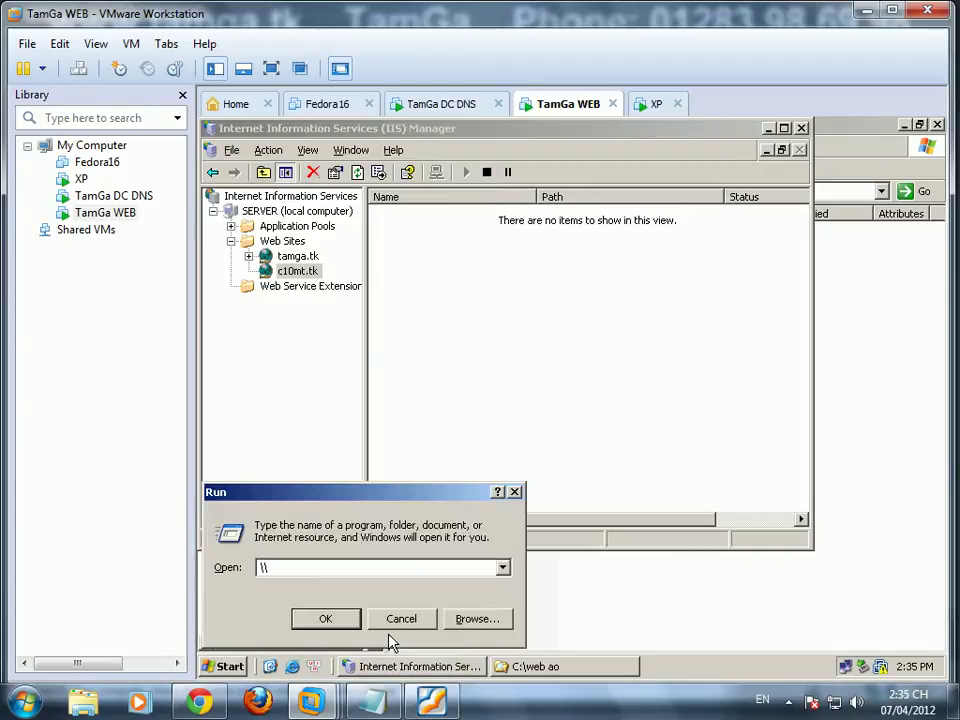
type("dc.tamga.com\\")
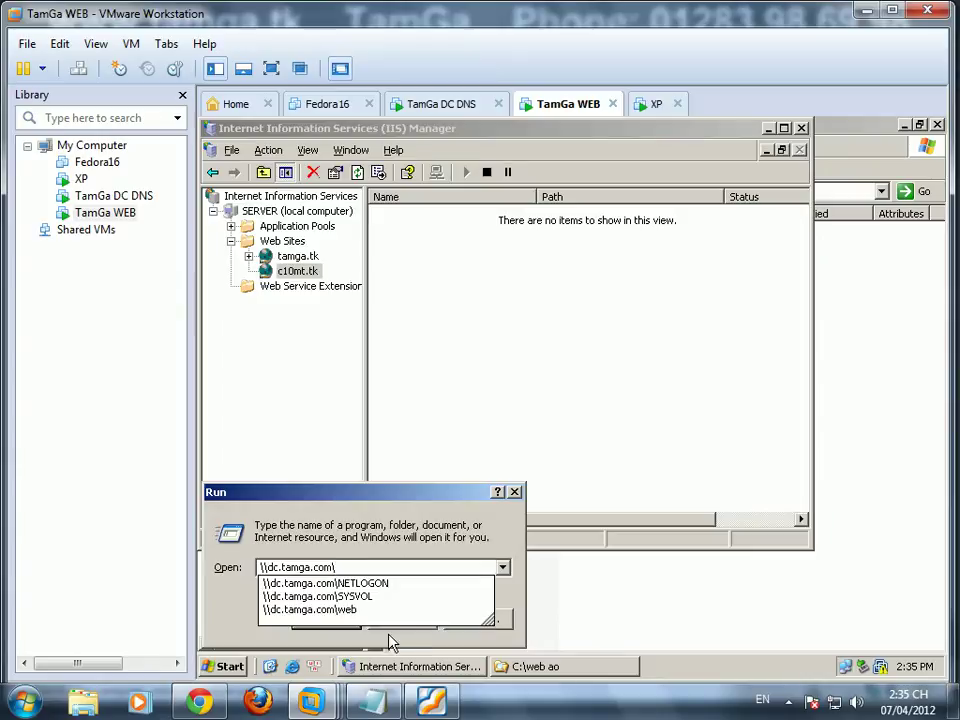
key("Down")
key("Down")
key("Down")
key("Return")
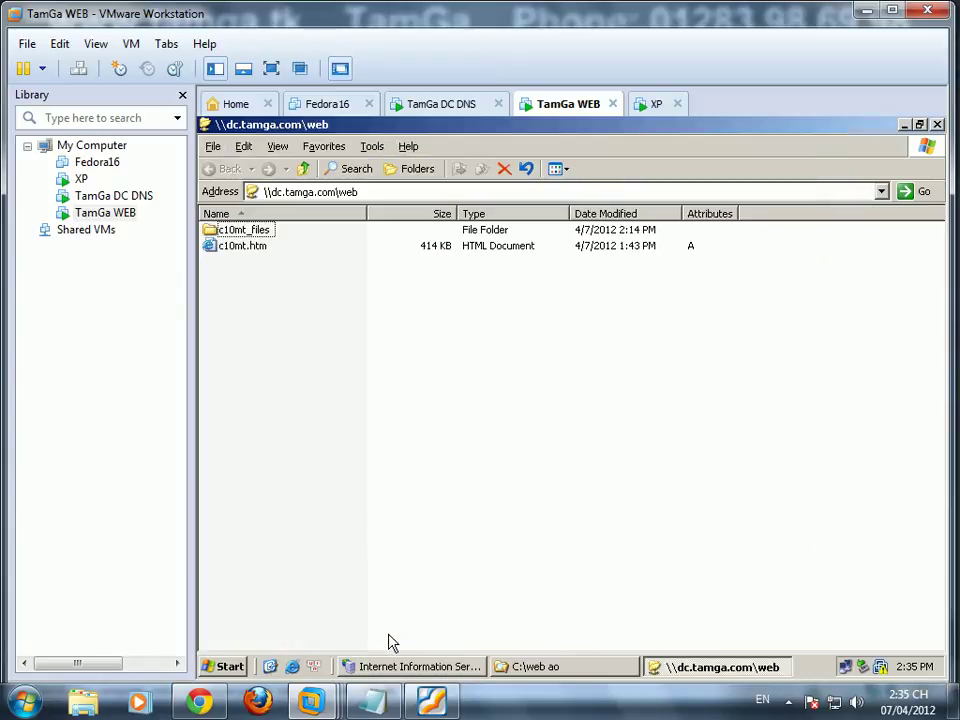
left_click(378, 192)
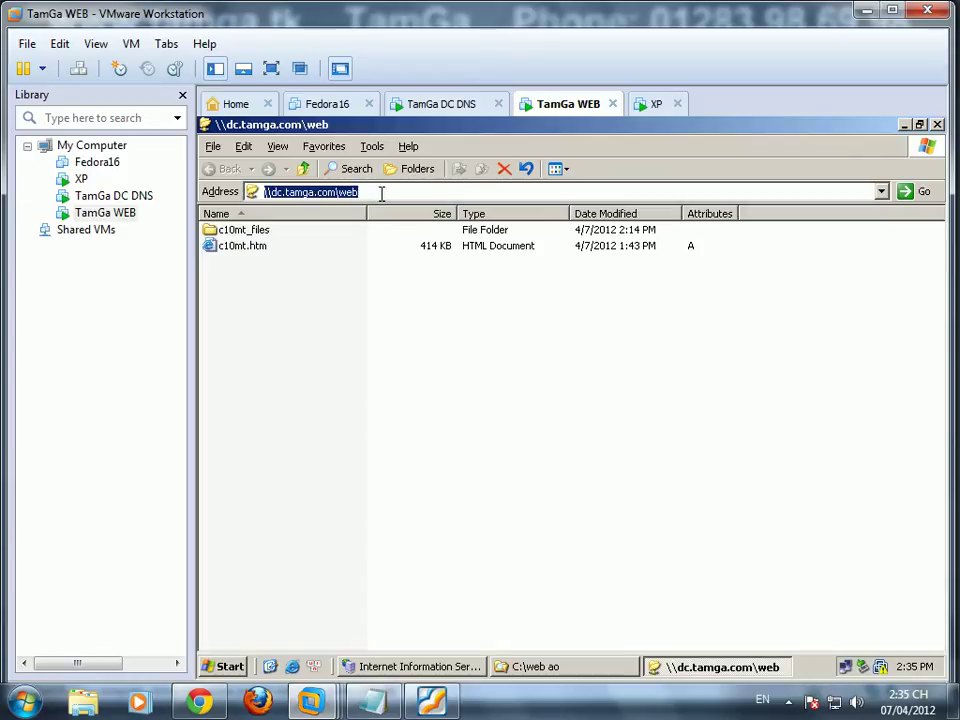
right_click(331, 191)
left_click(362, 242)
key("alt+Tab")
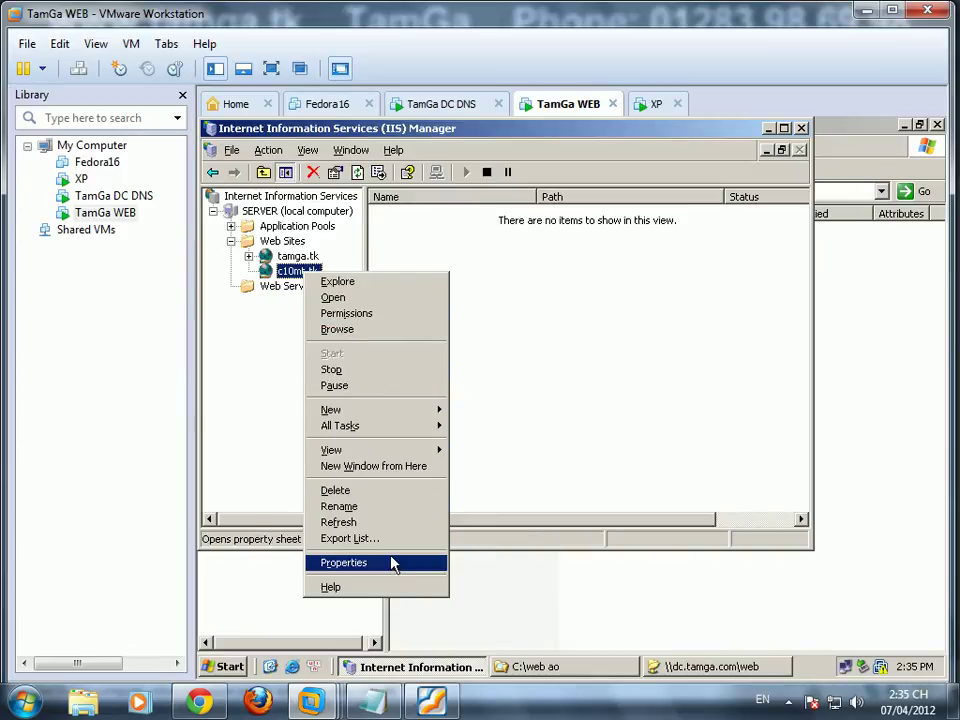
Step: Point c10mt.tk's home directory to the network share \\dc.tamga.com\web
left_click(390, 562)
left_click(640, 176)
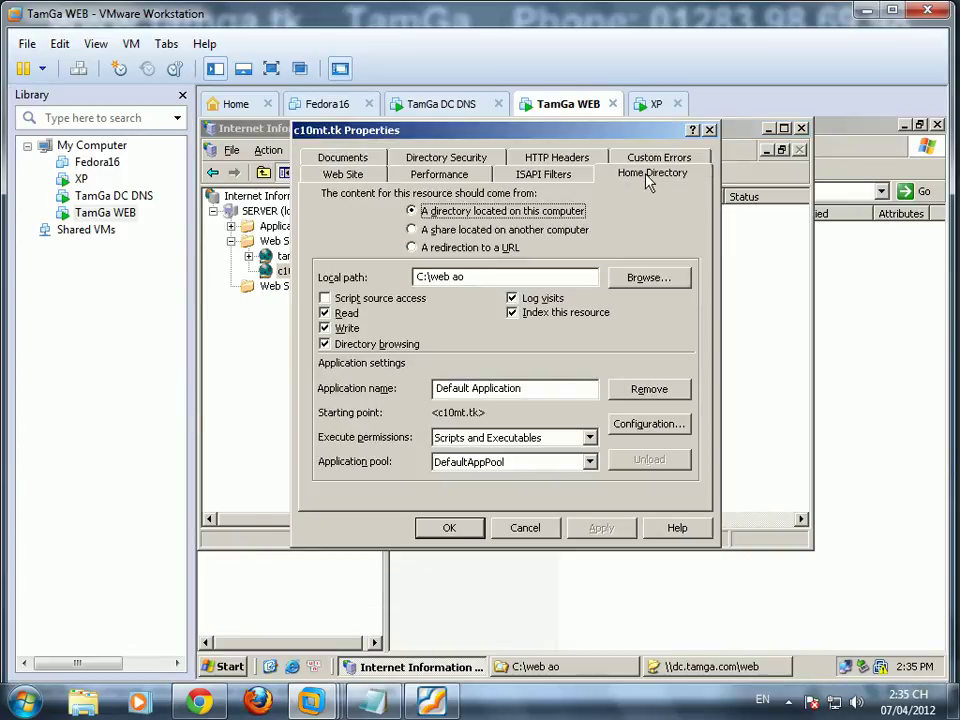
left_click(450, 230)
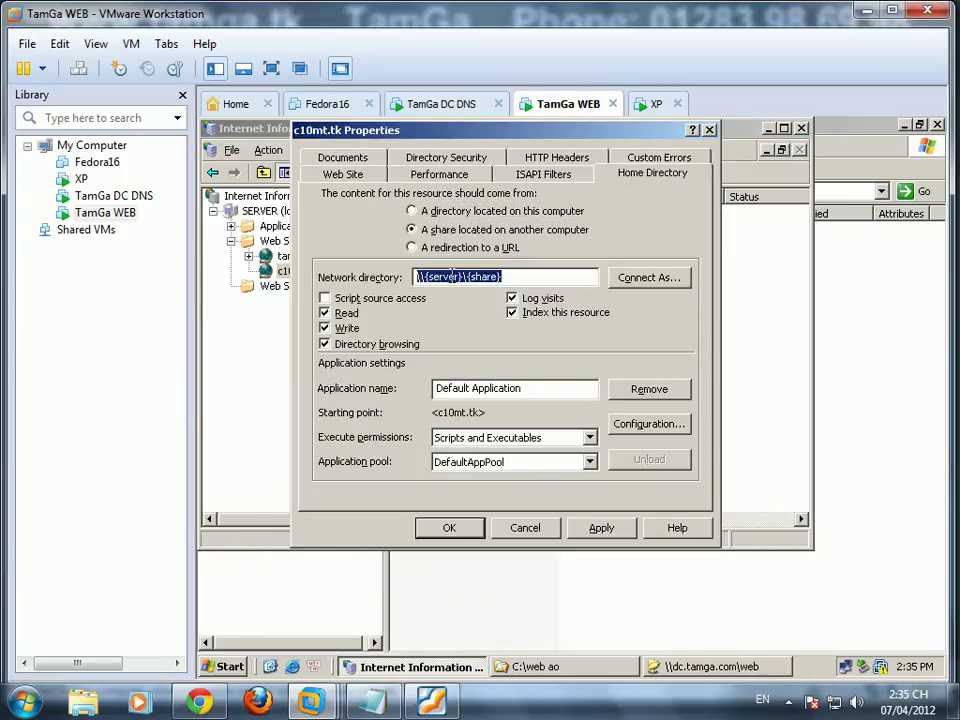
left_click_drag(542, 275, 427, 278)
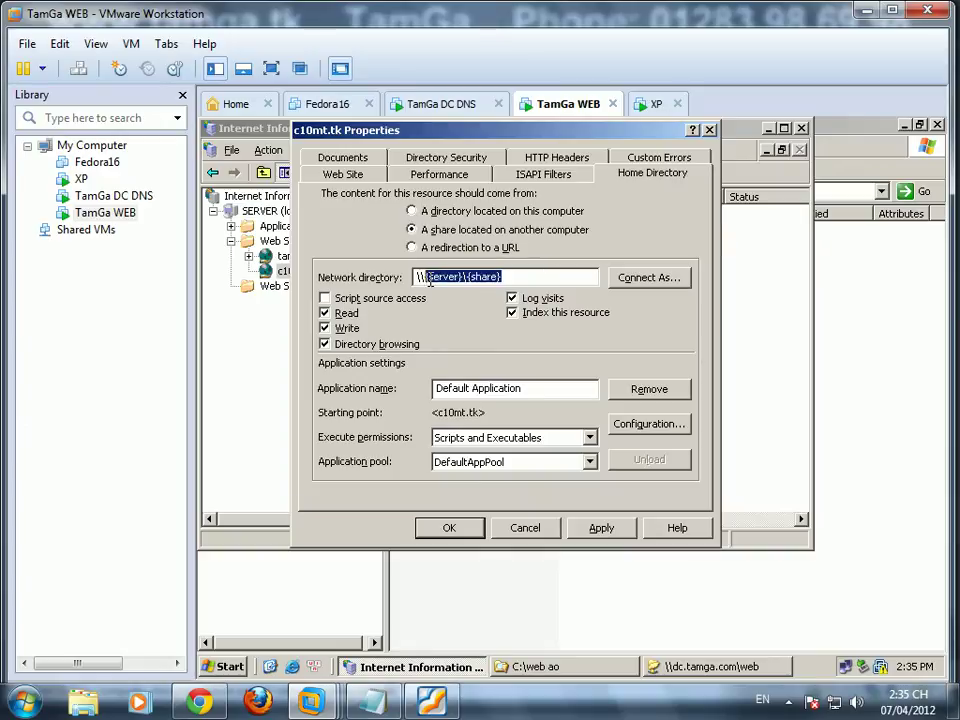
key("ctrl+v")
key("Delete")
key("Delete")
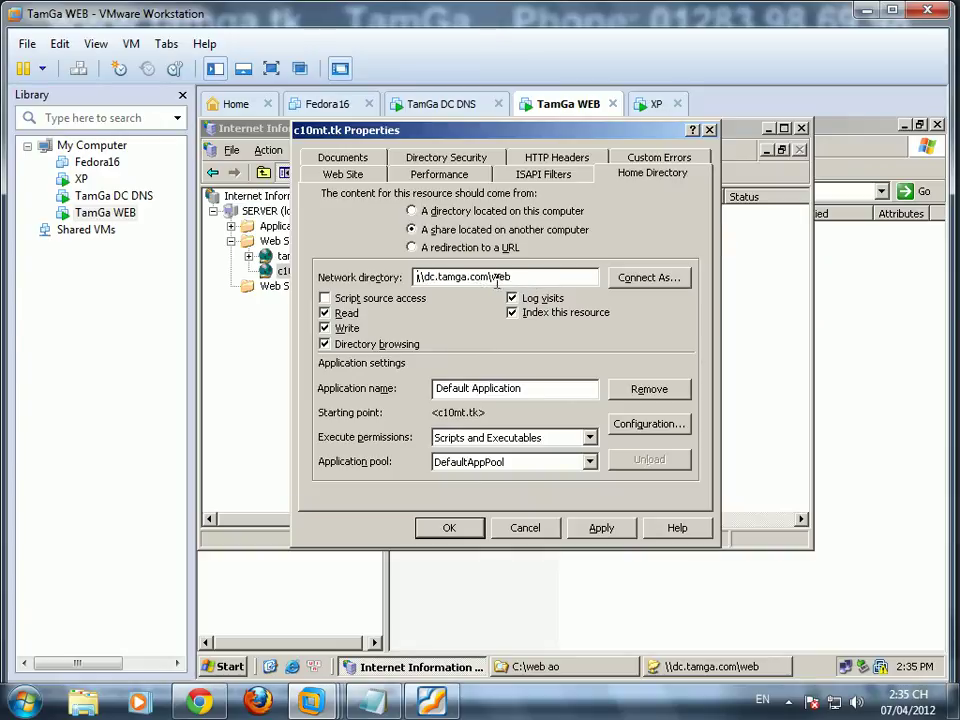
Step: In Connect As, scope the credential user search to the tamga.com Users container
left_click(650, 280)
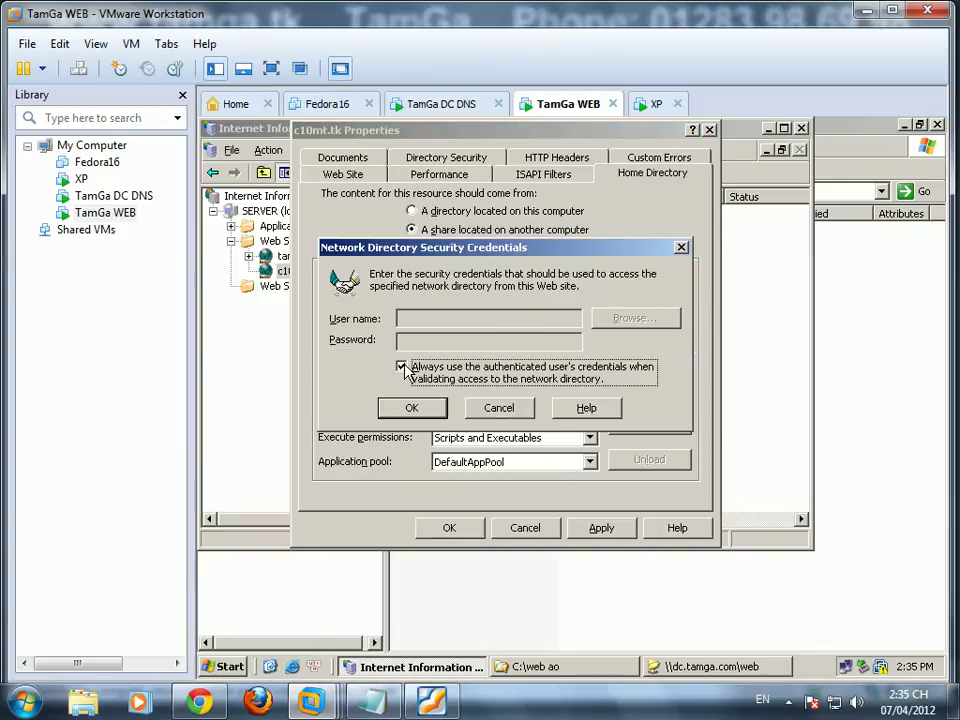
left_click(636, 318)
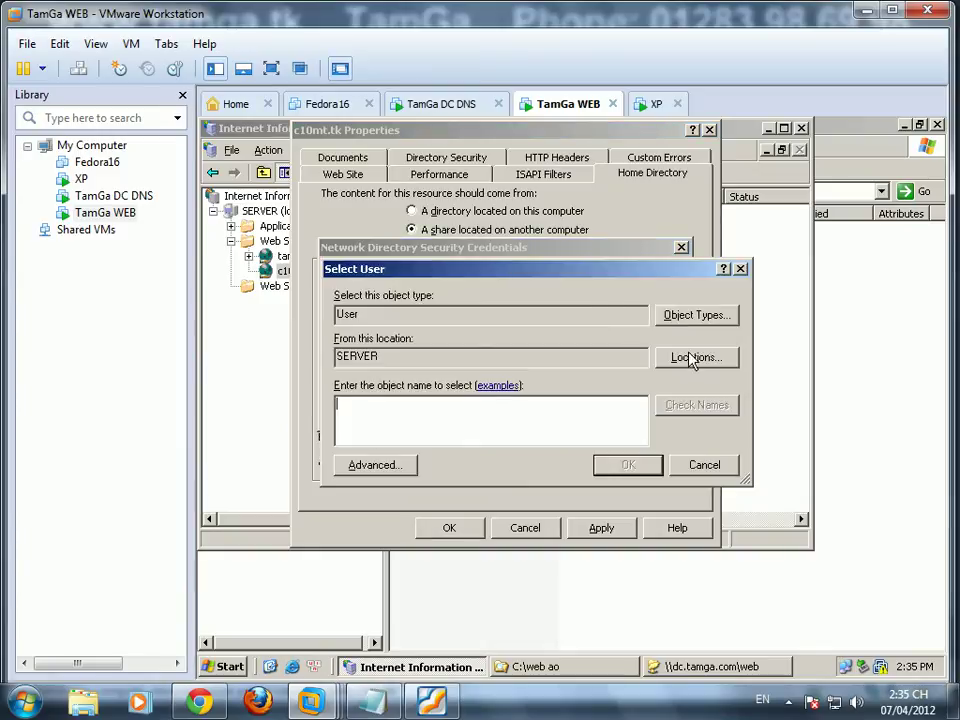
left_click(694, 357)
double_click(413, 380)
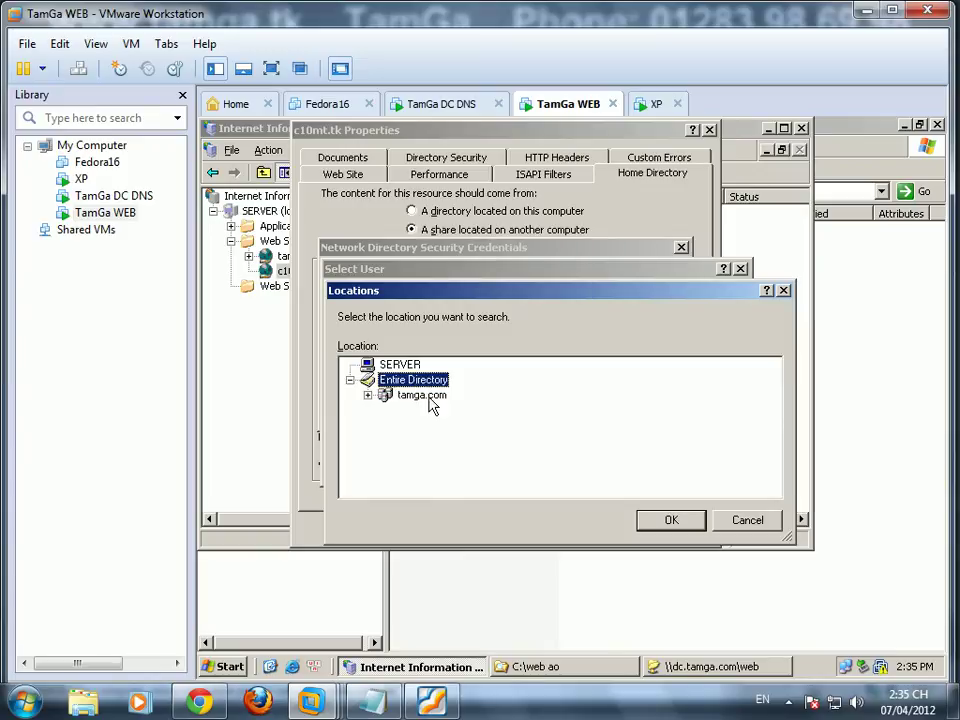
double_click(425, 395)
left_click(427, 485)
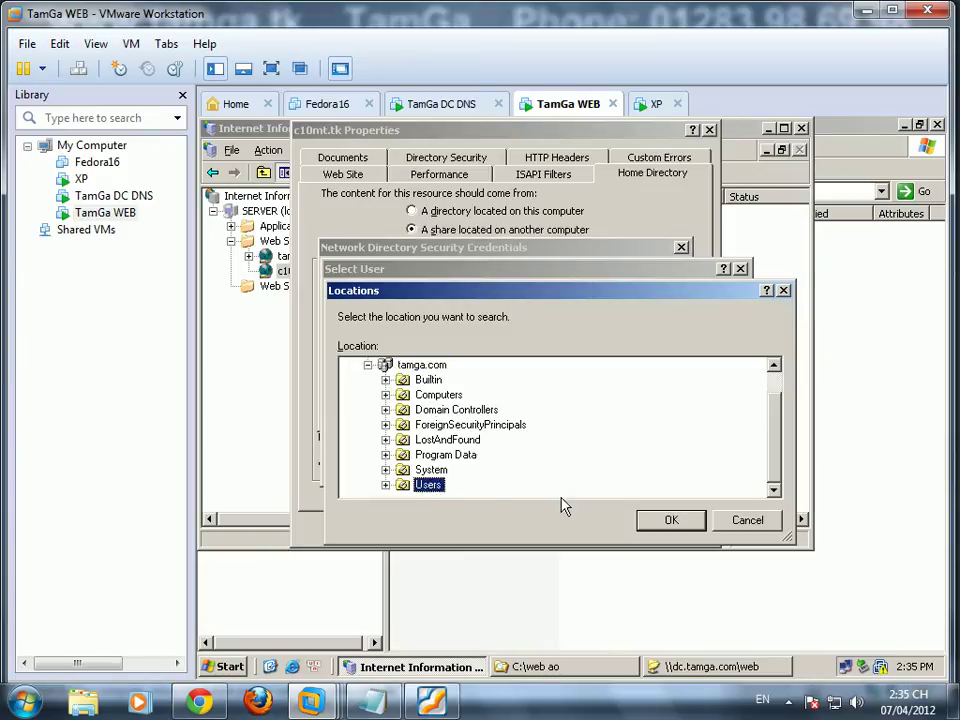
left_click(680, 520)
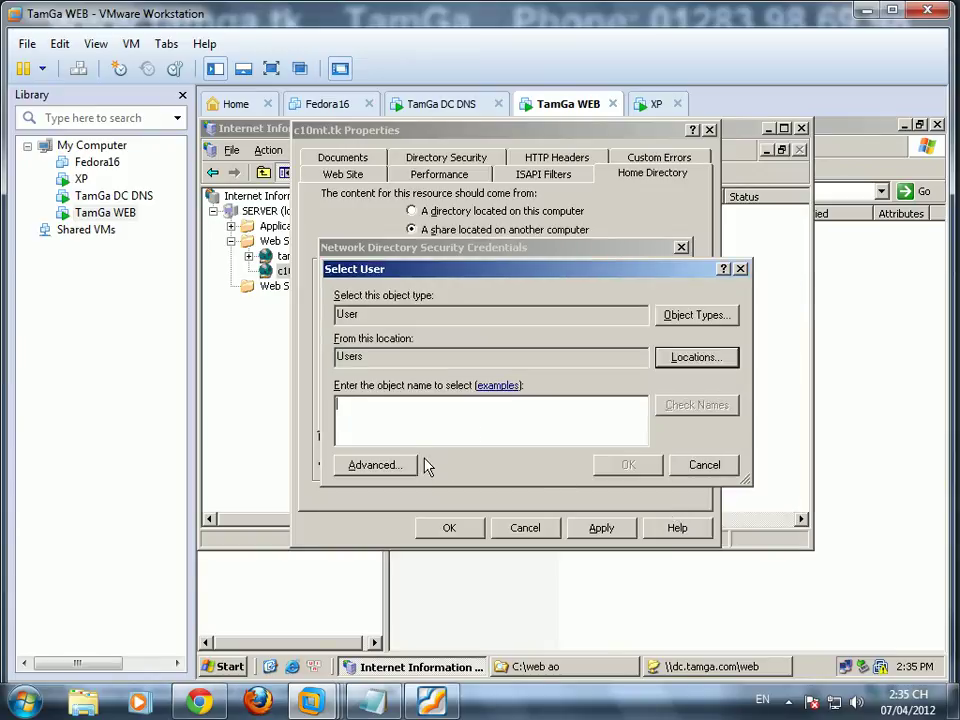
Step: On the DC, open Active Directory Users and Computers from Administrative Tools
left_click(459, 111)
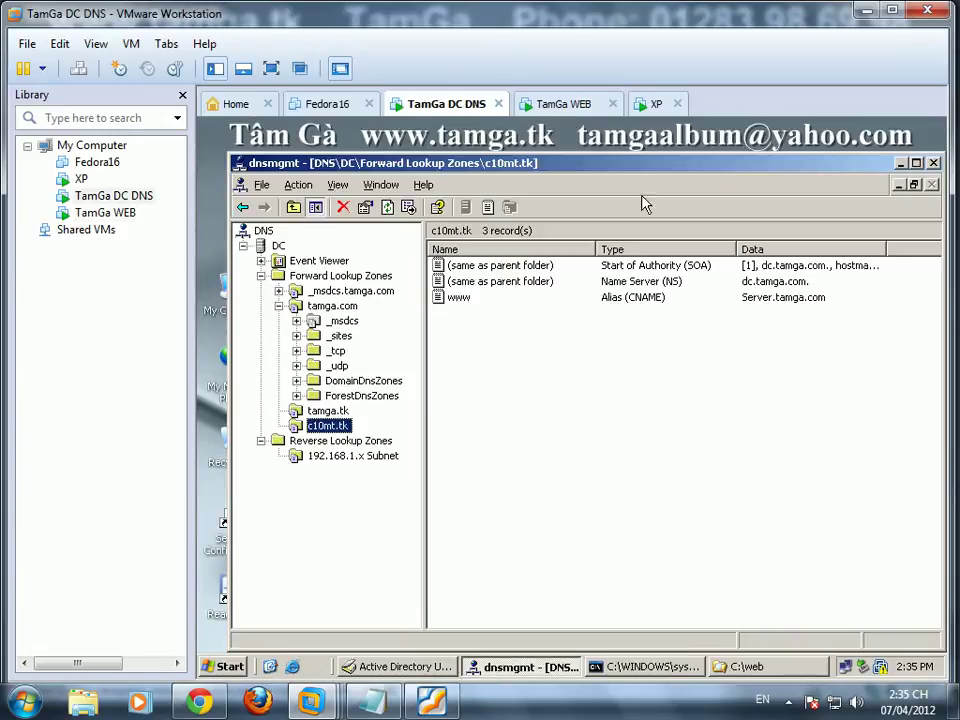
left_click(900, 163)
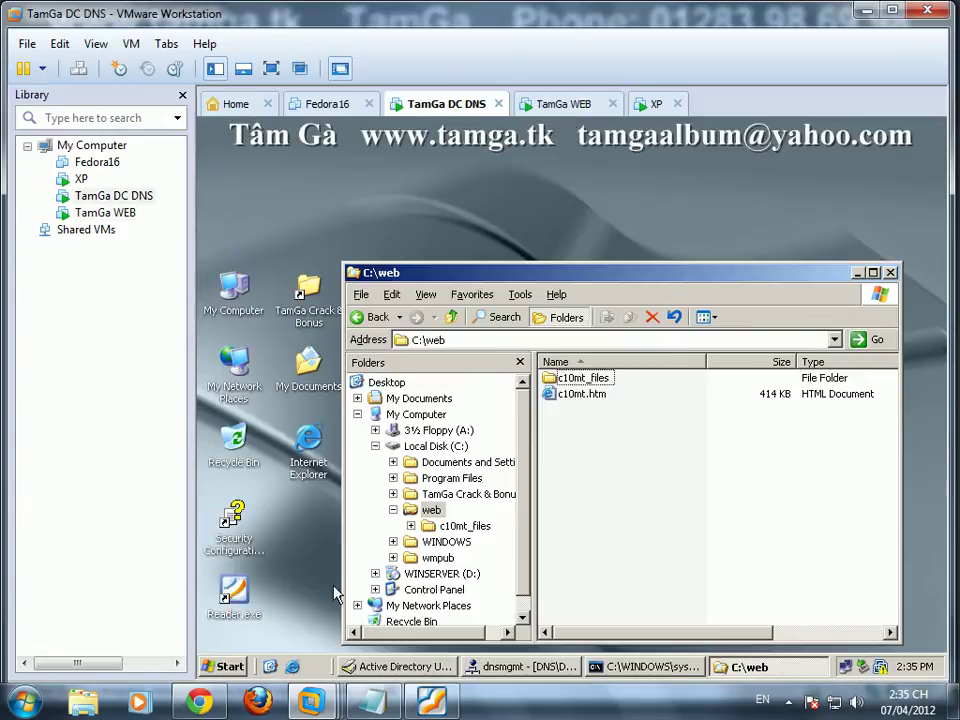
left_click(224, 666)
mouse_move(354, 450)
mouse_move(457, 558)
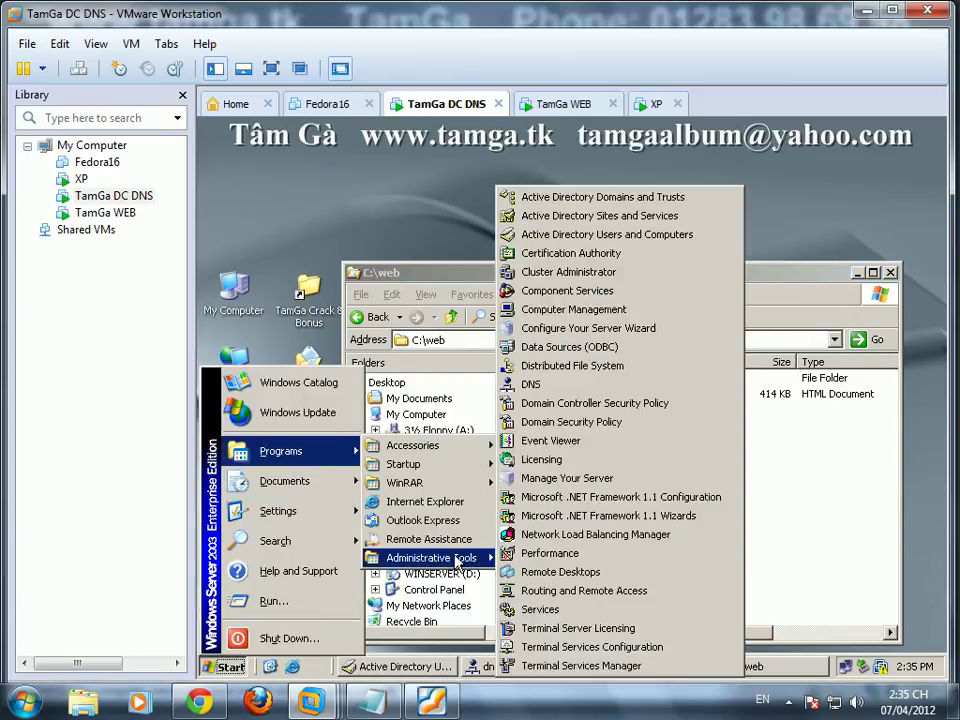
left_click(579, 236)
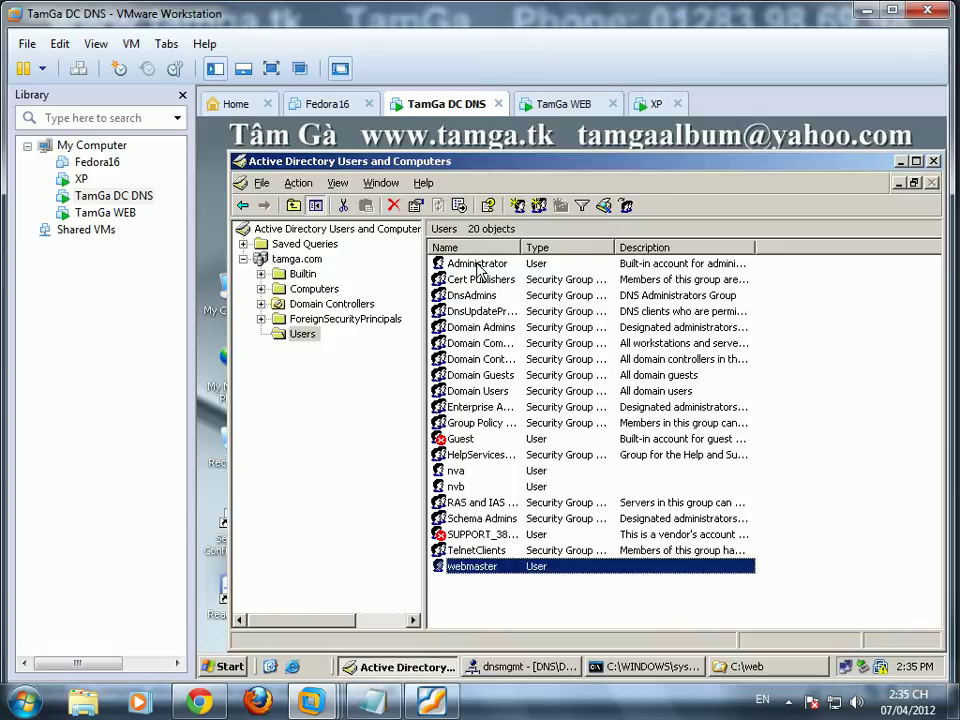
Step: Reset the Administrator account's password, then minimise the console to reveal C:\web
left_click(479, 271)
right_click(480, 273)
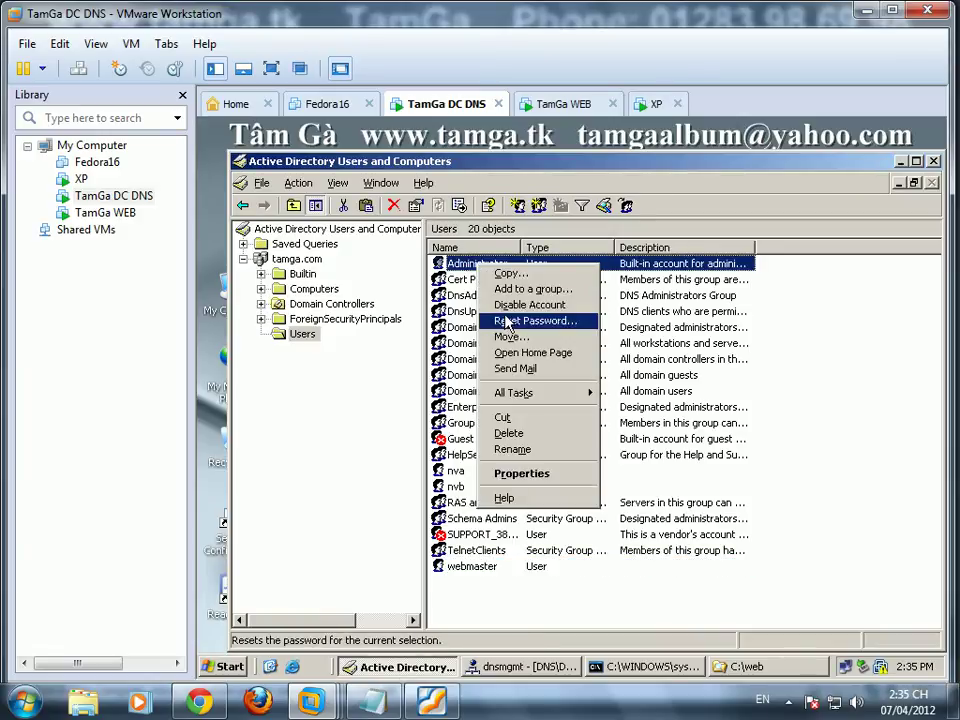
left_click(508, 321)
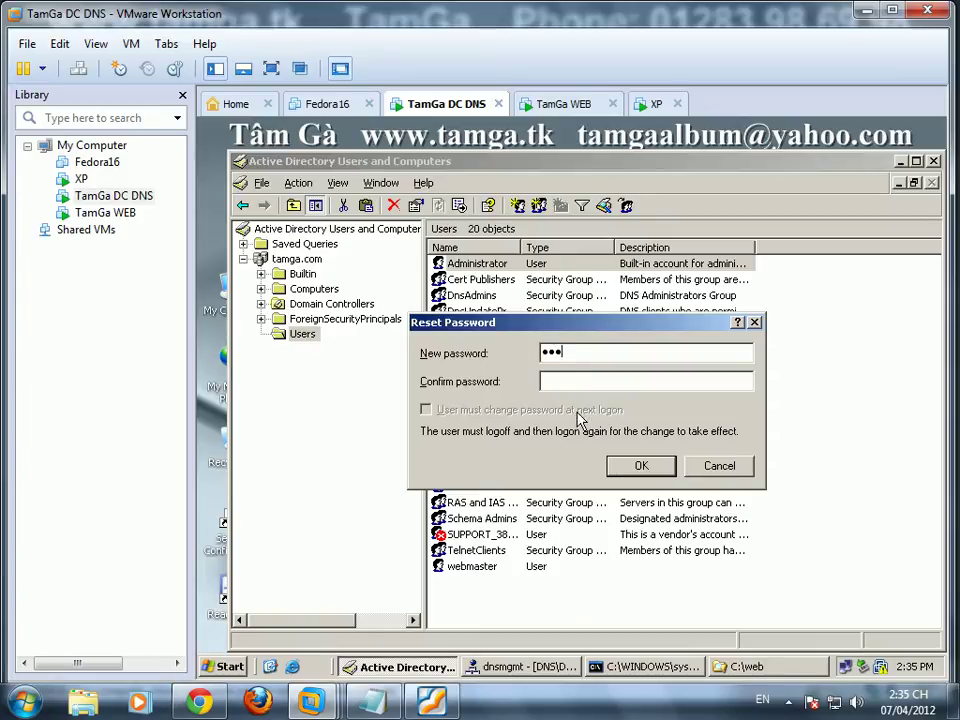
type("3")
left_click(641, 466)
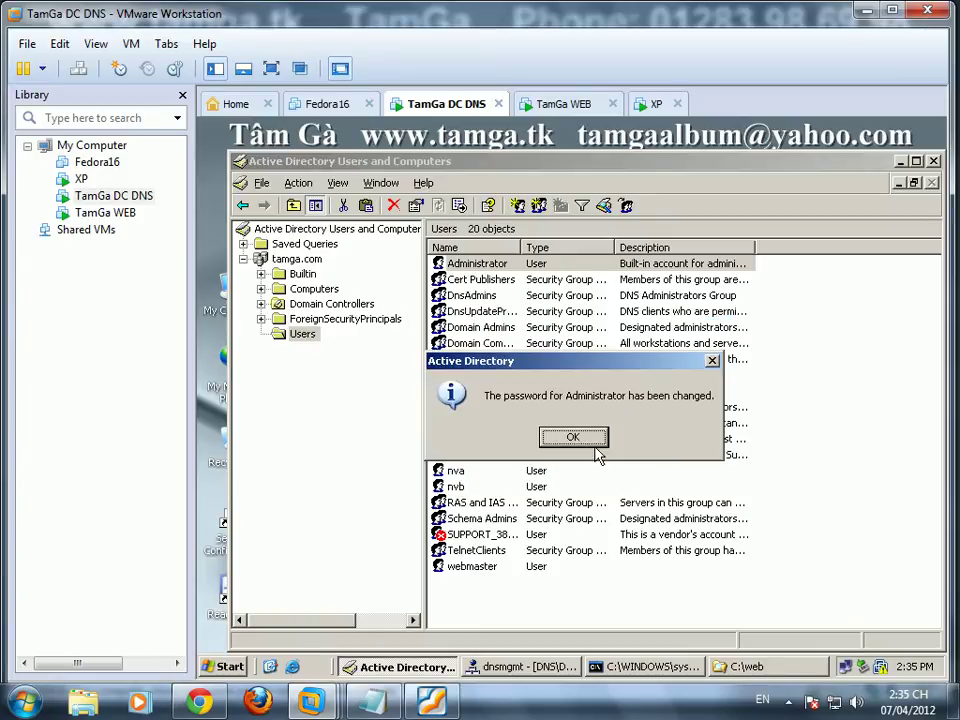
left_click(579, 443)
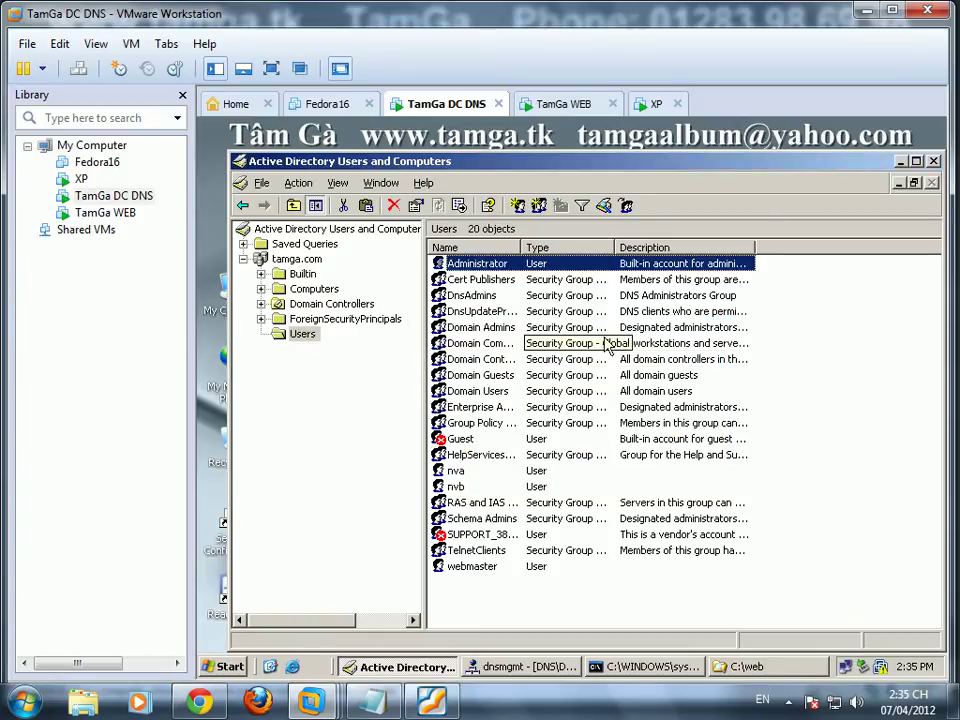
left_click(899, 161)
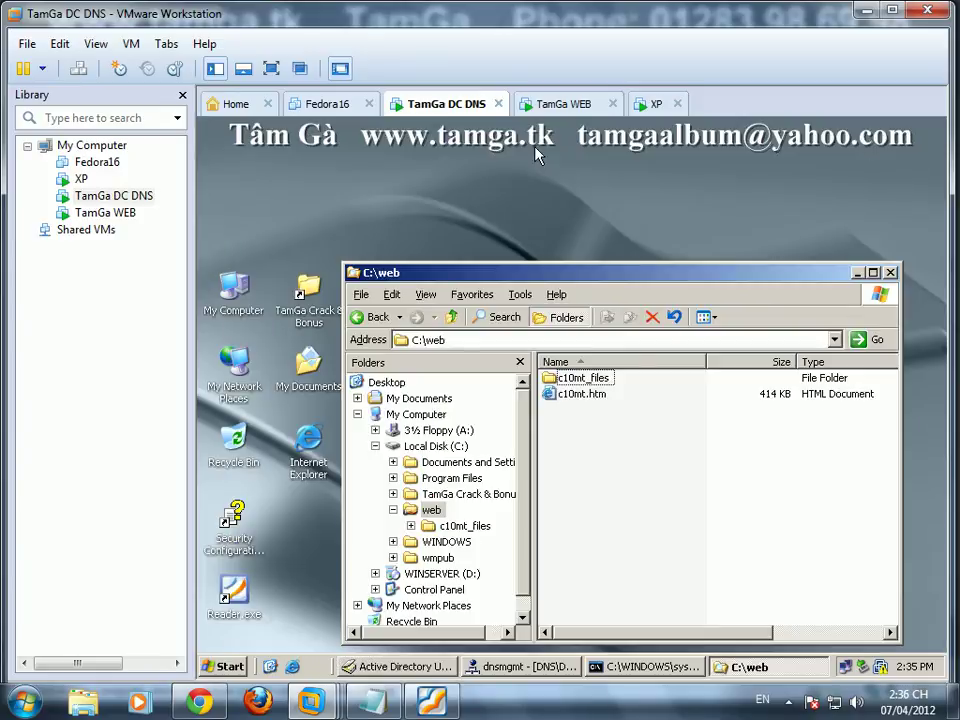
left_click(562, 104)
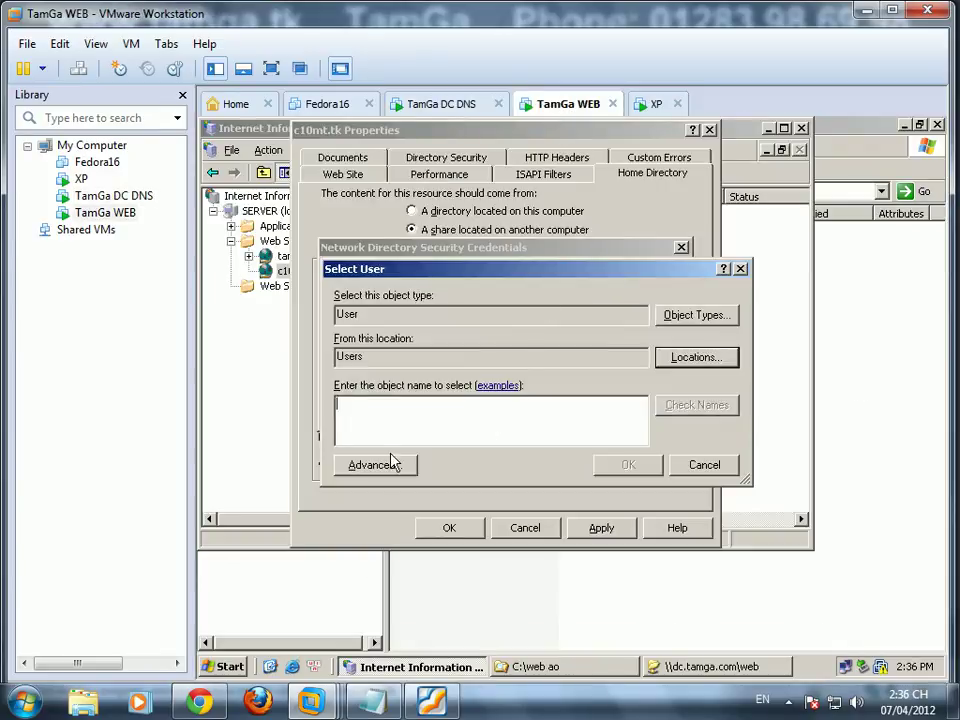
Step: Set the share connection to use the domain Administrator account with its password, and apply
left_click(397, 462)
left_click(765, 299)
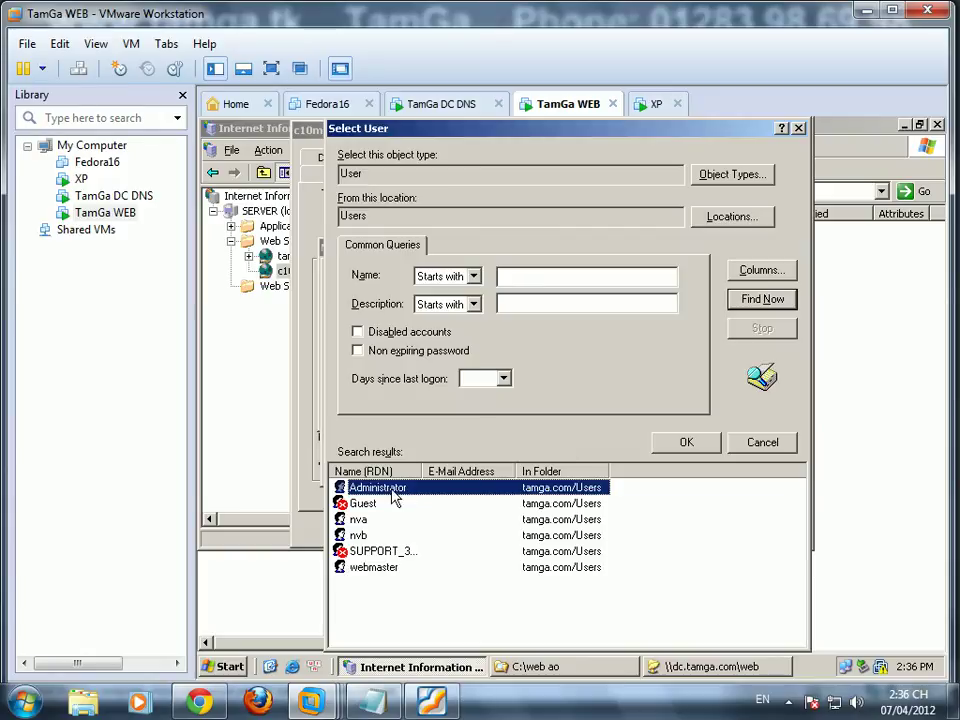
left_click(684, 442)
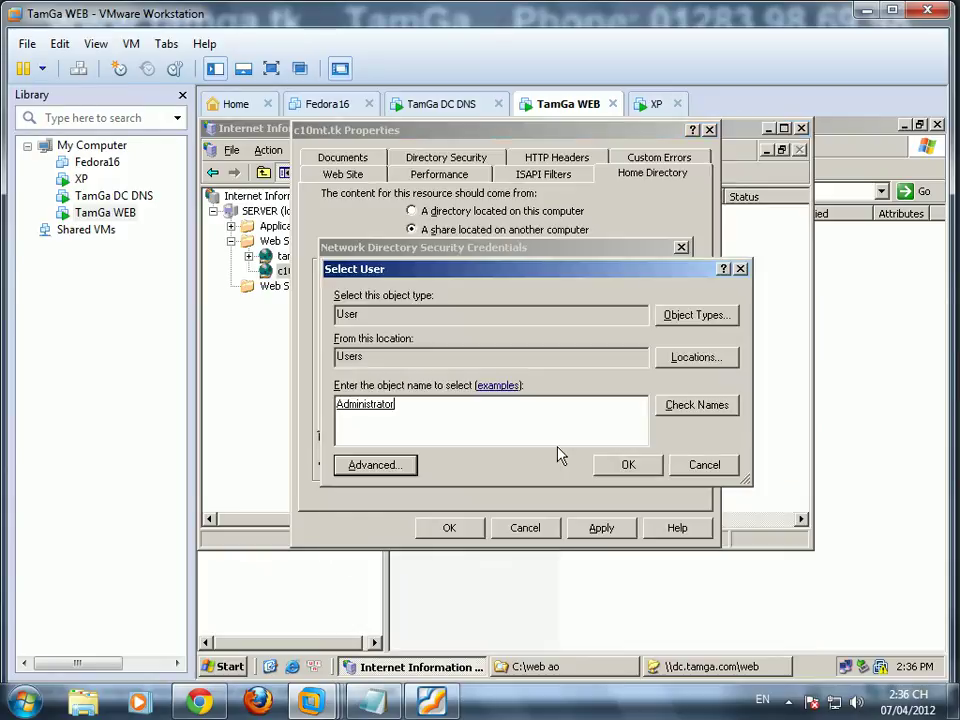
left_click(625, 467)
type("123")
left_click(411, 407)
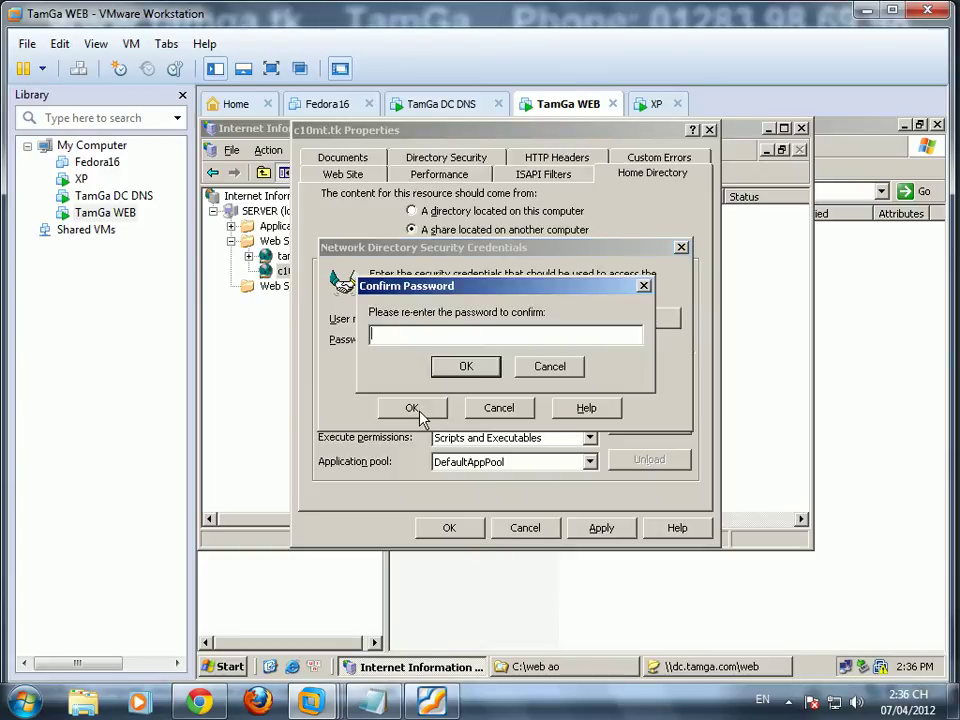
type("123")
left_click(468, 372)
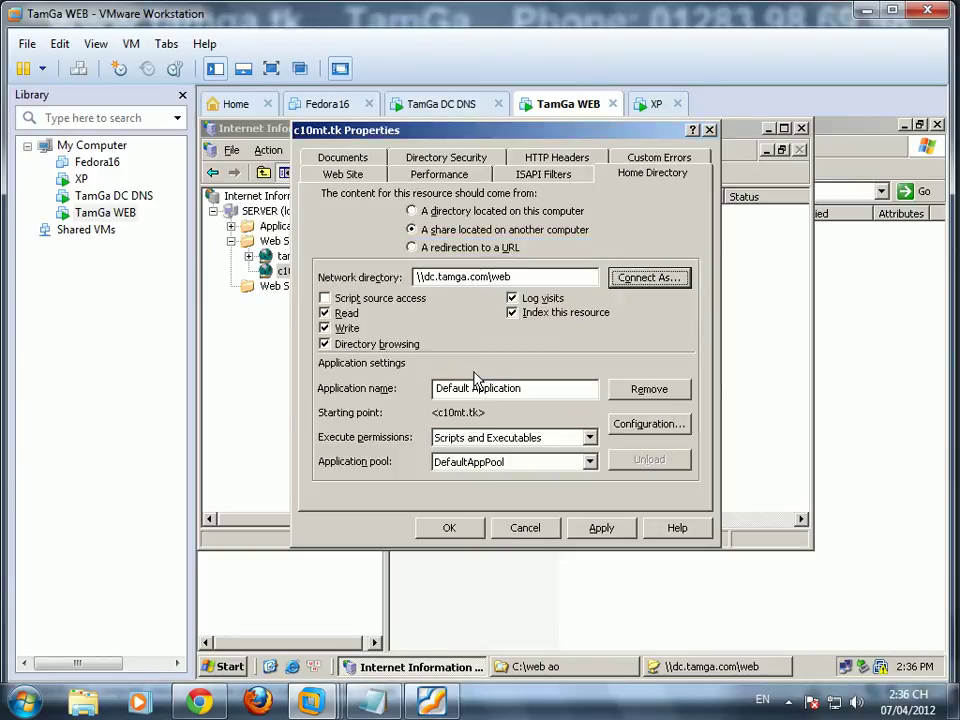
left_click(601, 528)
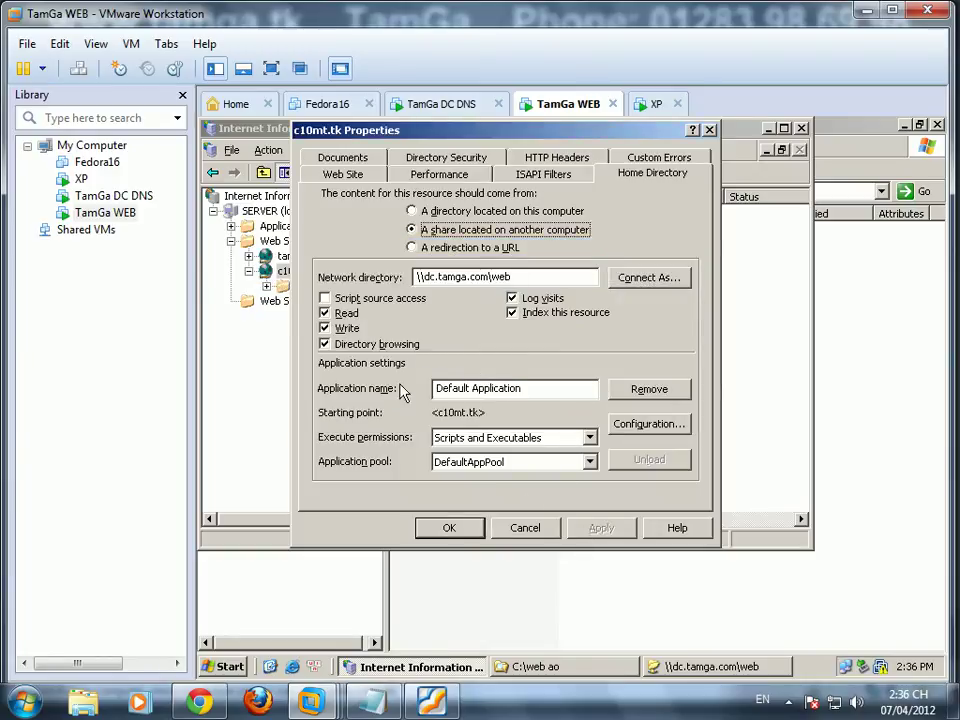
Step: Review the site's Directory Security, Documents, Performance, ISAPI, HTTP Headers and Custom Errors tabs
left_click(432, 162)
left_click(352, 174)
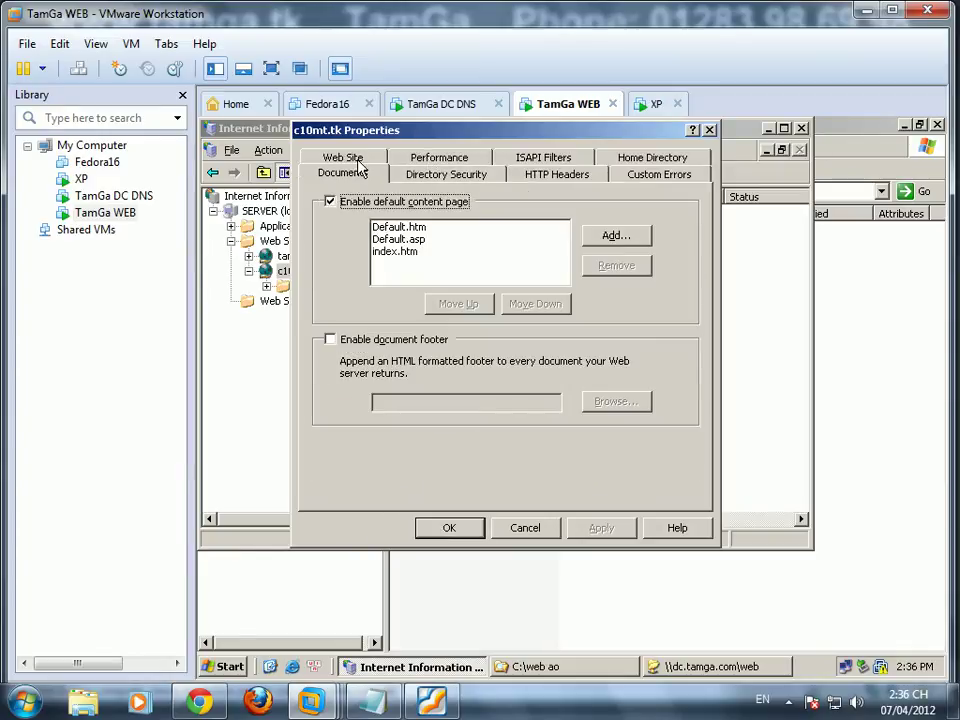
left_click(462, 161)
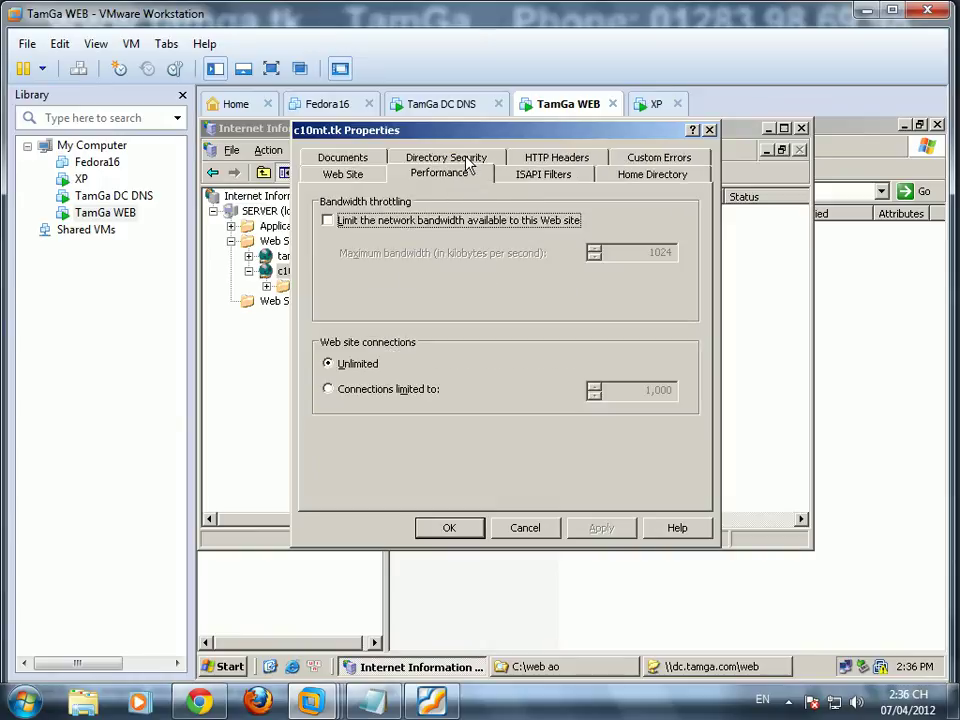
left_click(553, 178)
left_click(556, 159)
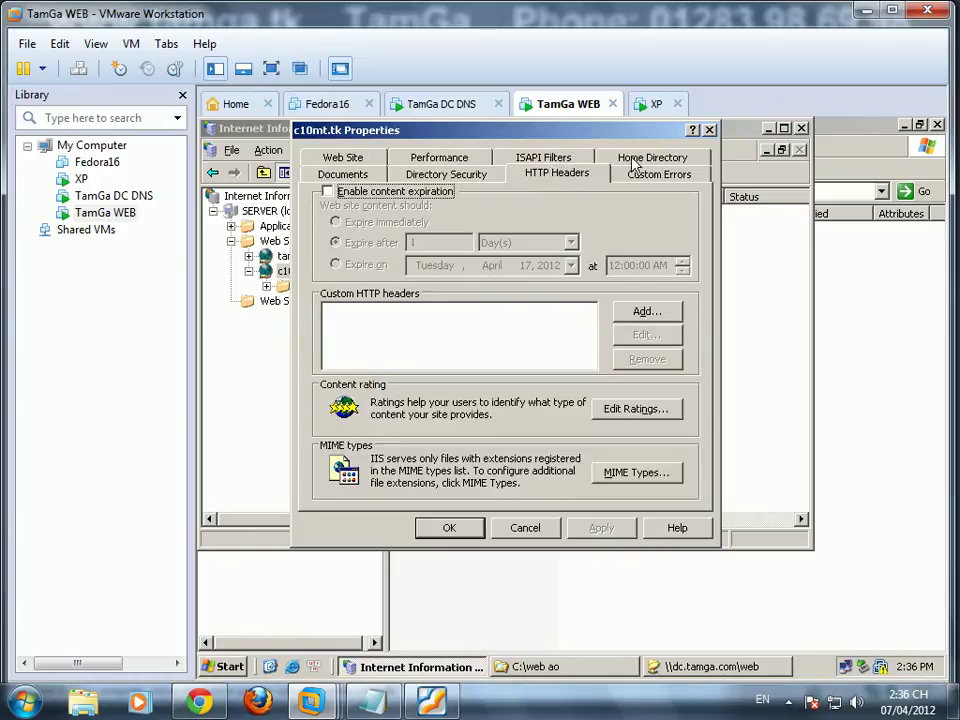
left_click(638, 176)
left_click(640, 160)
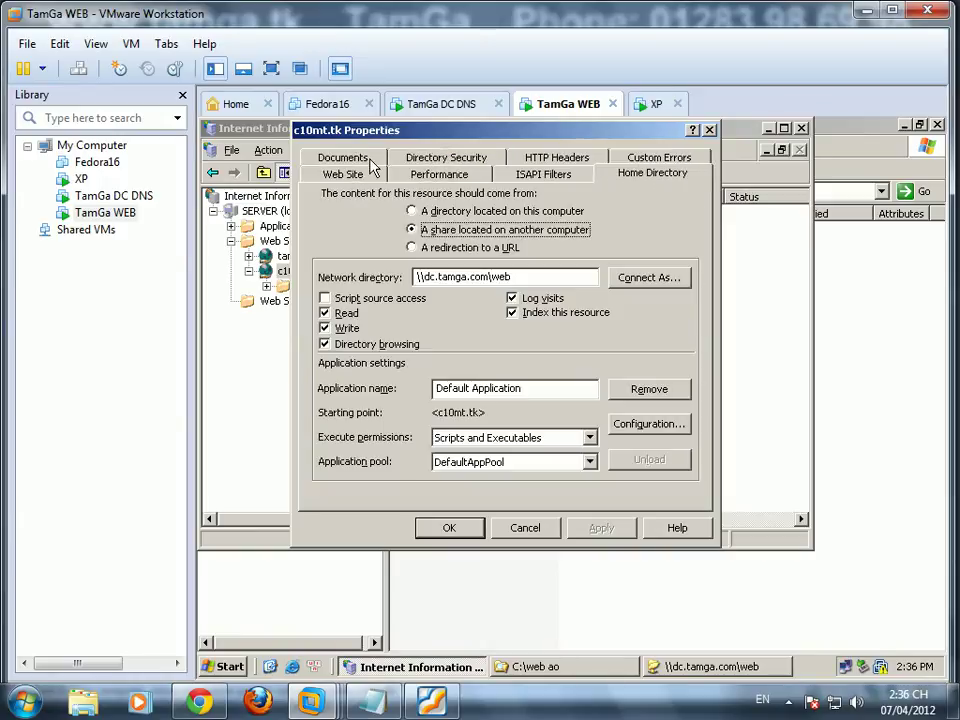
Step: Disable the default content page for c10mt.tk and save the site properties
left_click(370, 165)
left_click(470, 227)
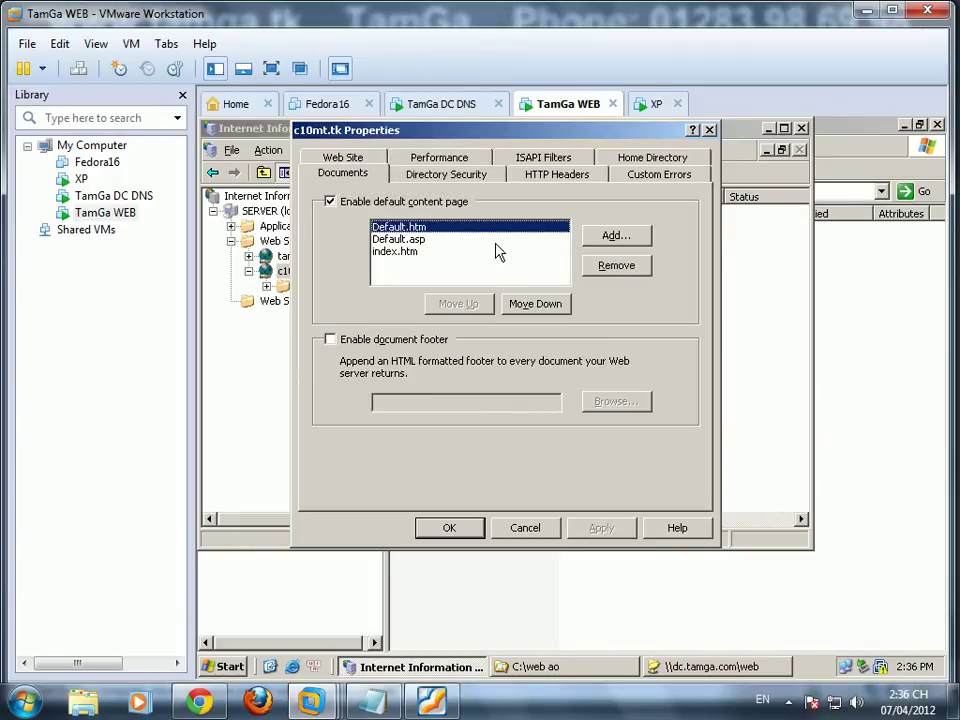
left_click(395, 202)
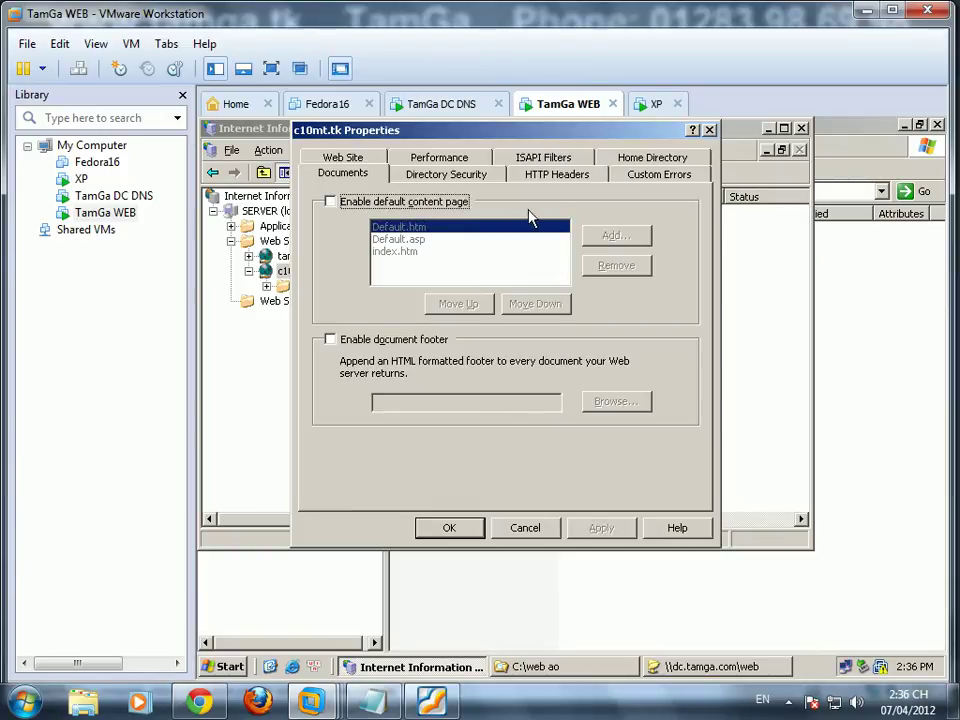
left_click(457, 172)
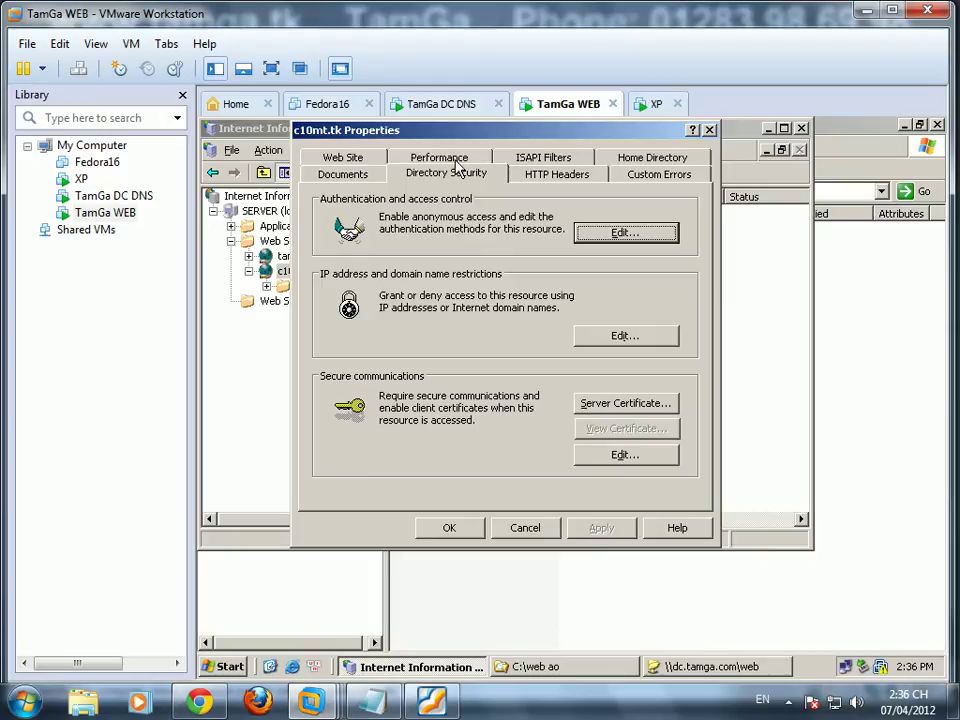
left_click(440, 159)
left_click(560, 178)
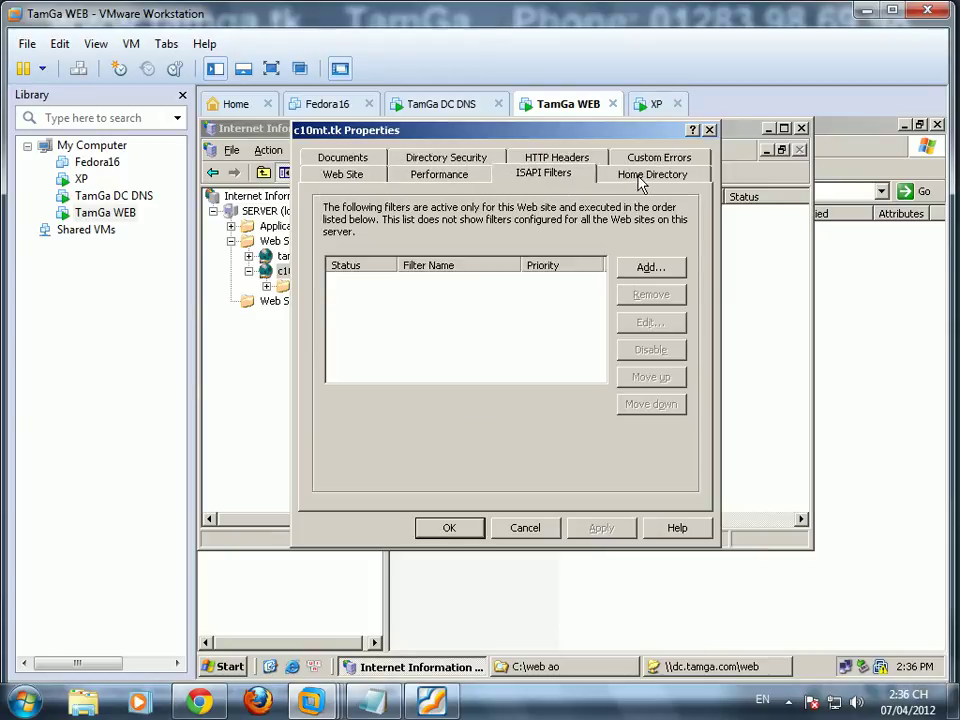
left_click(630, 180)
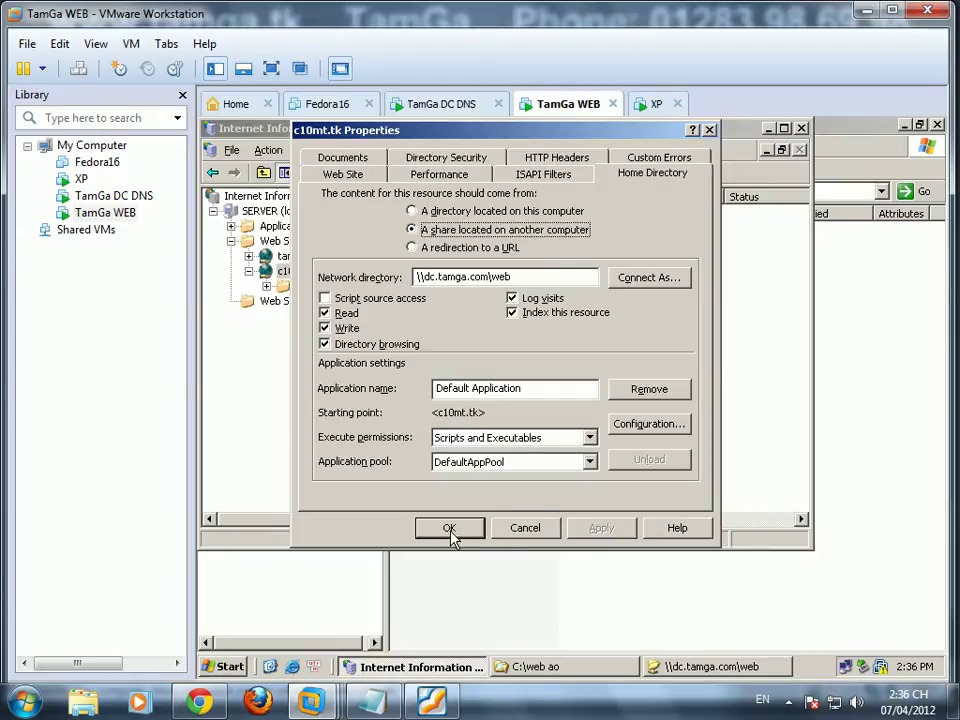
left_click(449, 530)
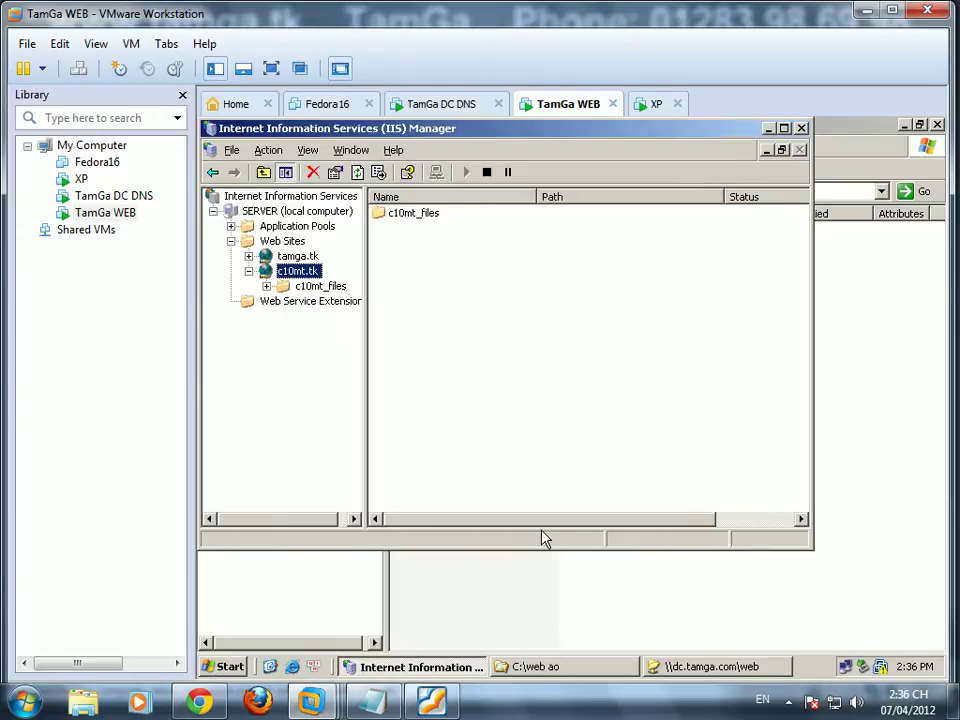
Step: Re-enable the c10mt.tk default content page and remove the existing default documents
right_click(300, 277)
left_click(355, 561)
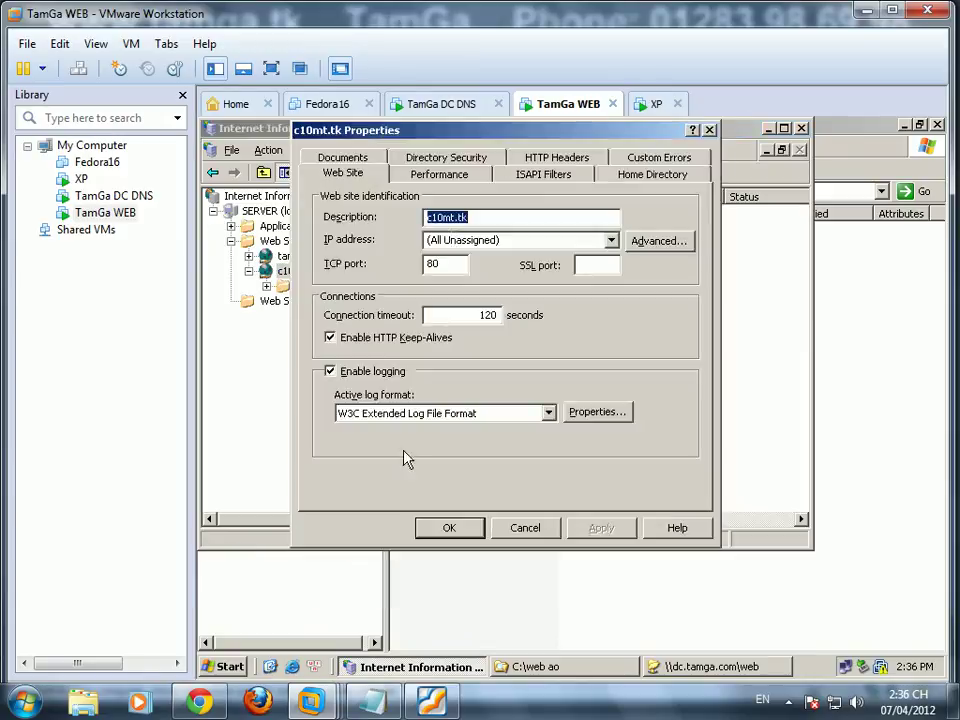
left_click(366, 157)
left_click(358, 202)
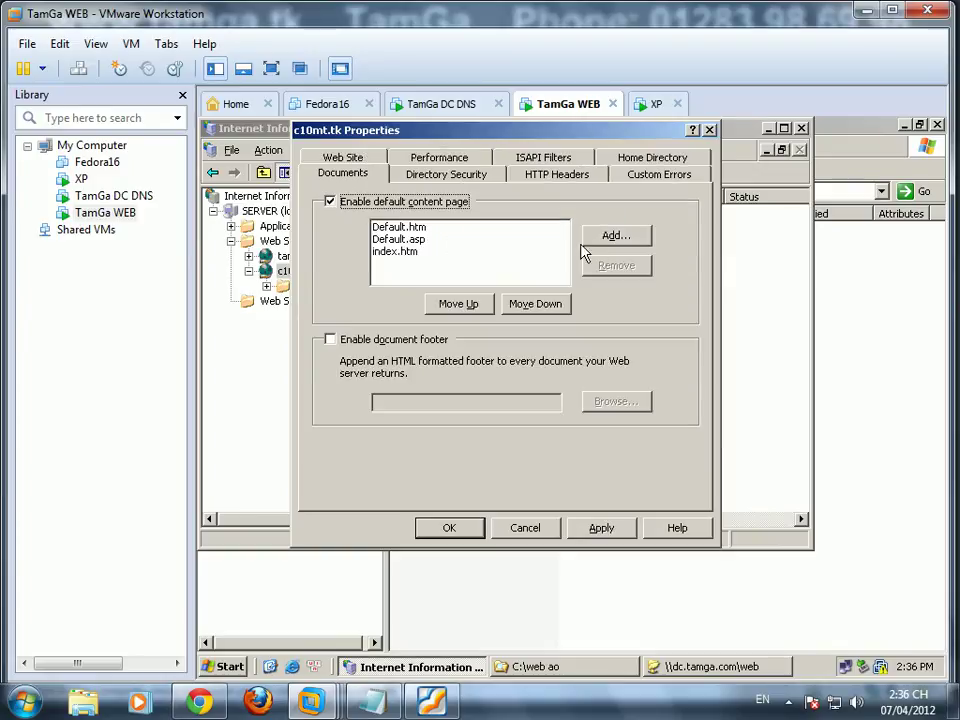
left_click(456, 229)
left_click(617, 266)
left_click(617, 266)
left_click(617, 266)
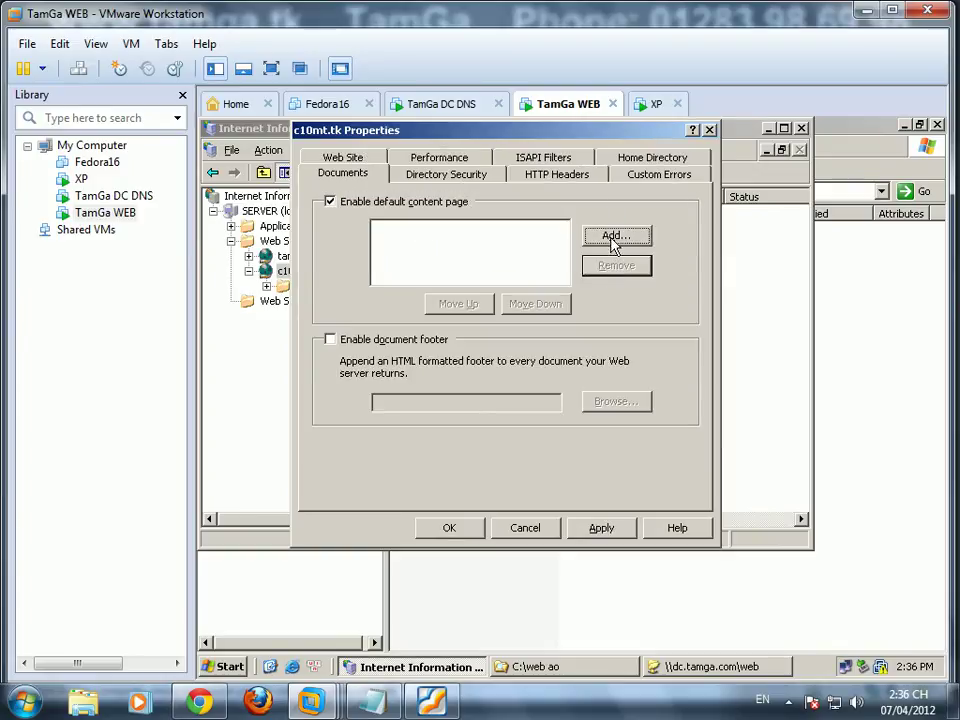
Step: Add c10mt.htm as the only default document and save the site properties
left_click(614, 238)
type("c10mt.htm")
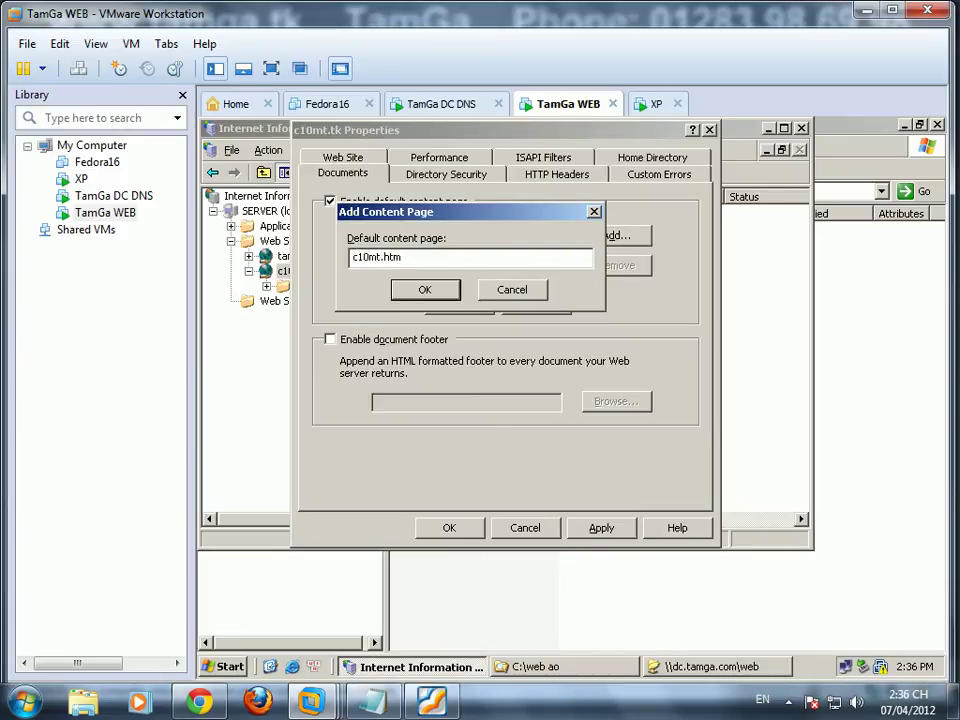
left_click(705, 666)
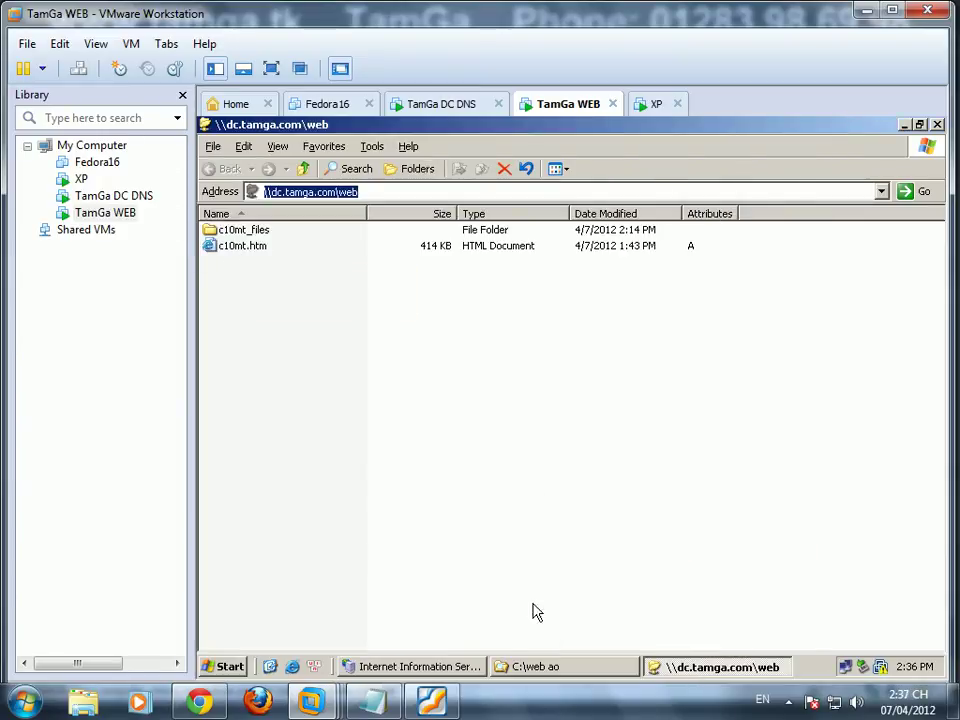
left_click(420, 666)
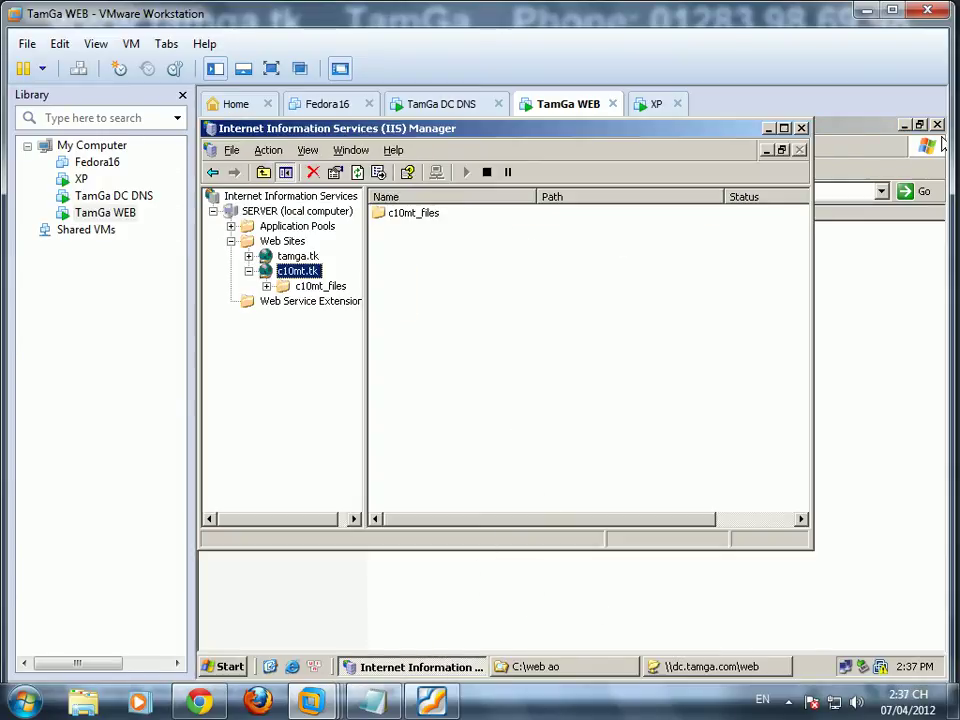
left_click(904, 124)
left_click(904, 124)
left_click_drag(665, 130, 736, 199)
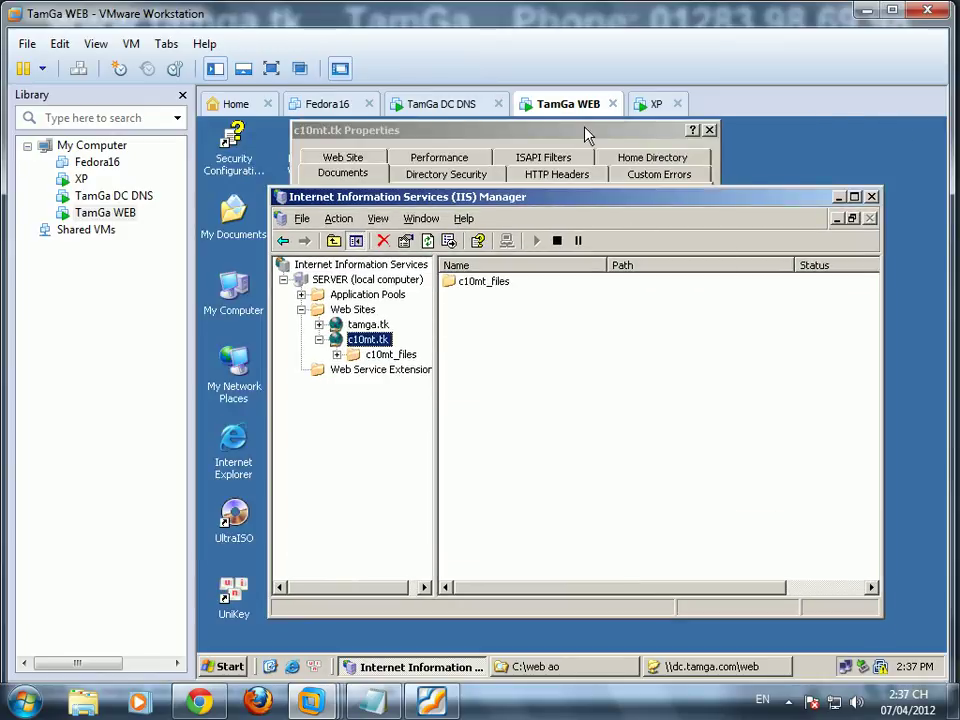
left_click(586, 135)
left_click(437, 291)
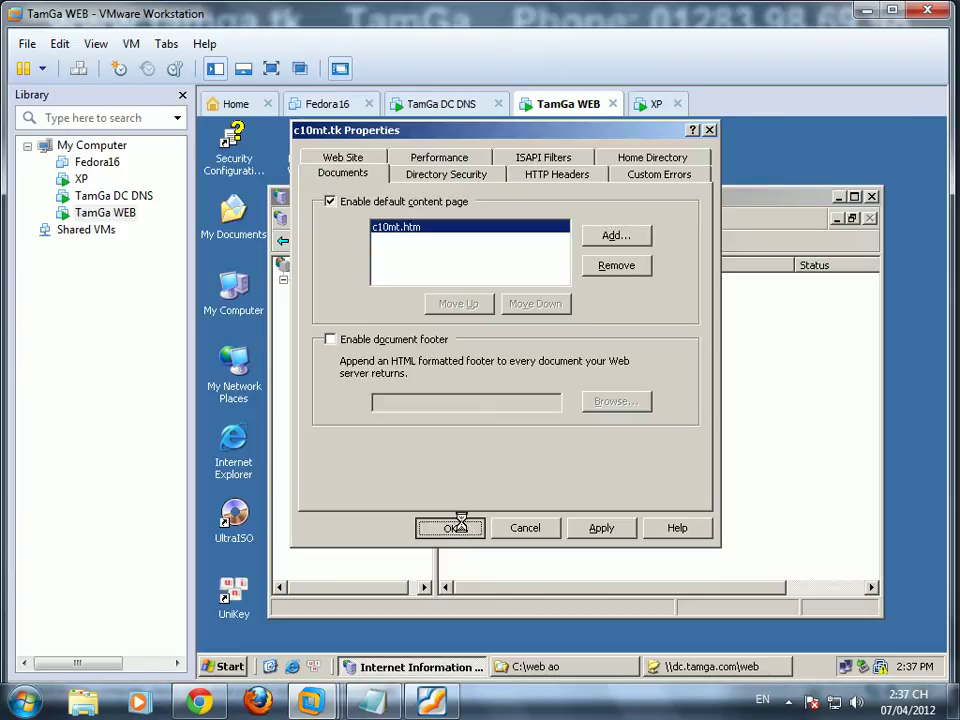
left_click(450, 528)
right_click(372, 341)
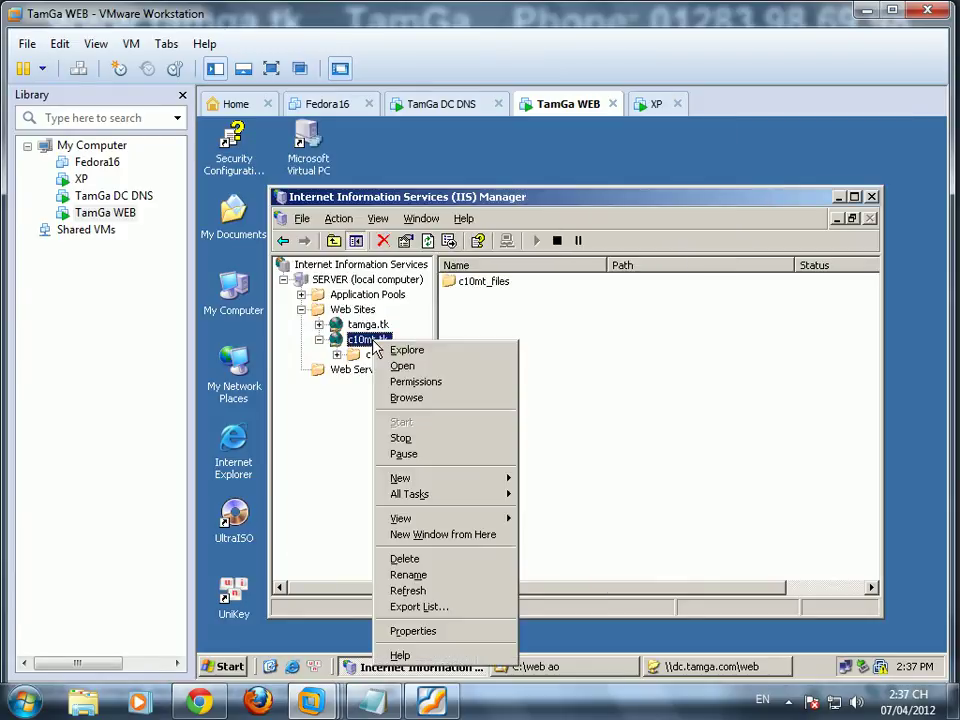
left_click(398, 398)
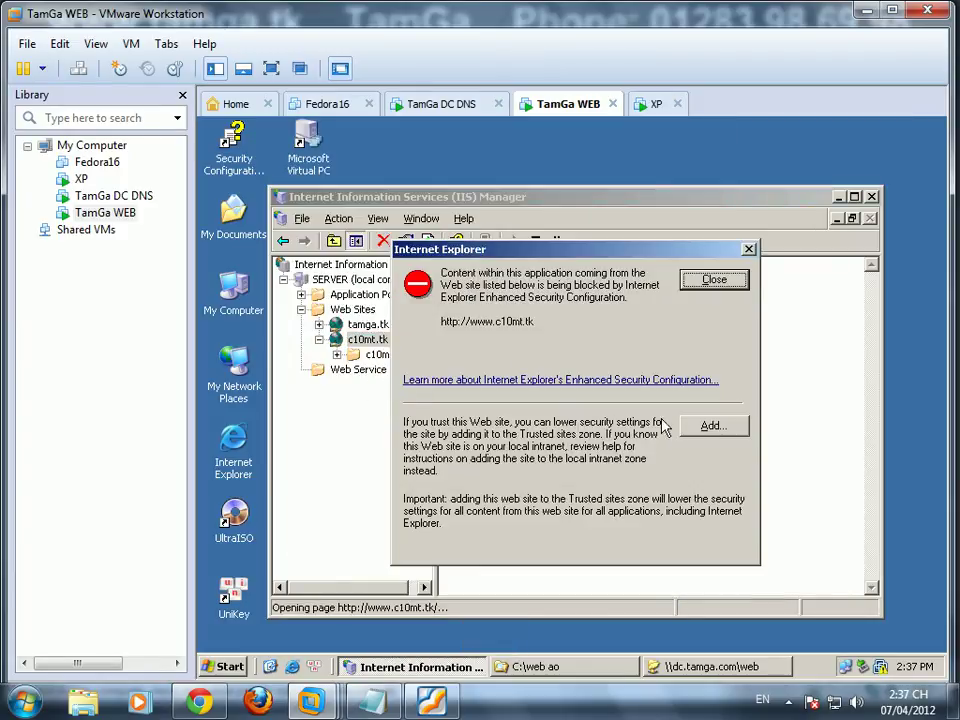
left_click(707, 424)
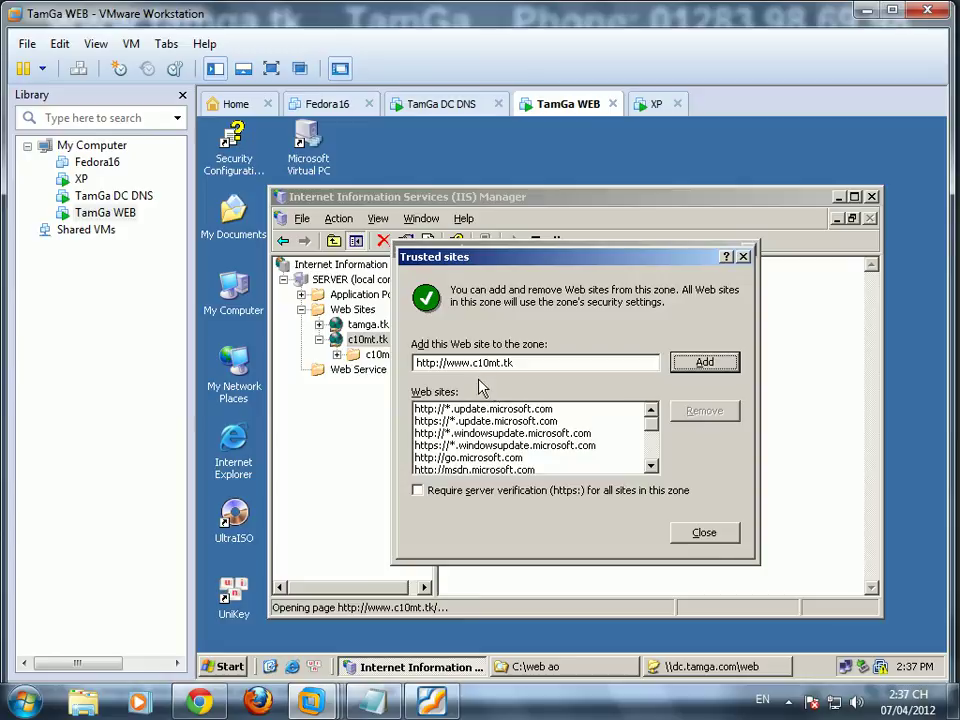
left_click(686, 367)
left_click(703, 533)
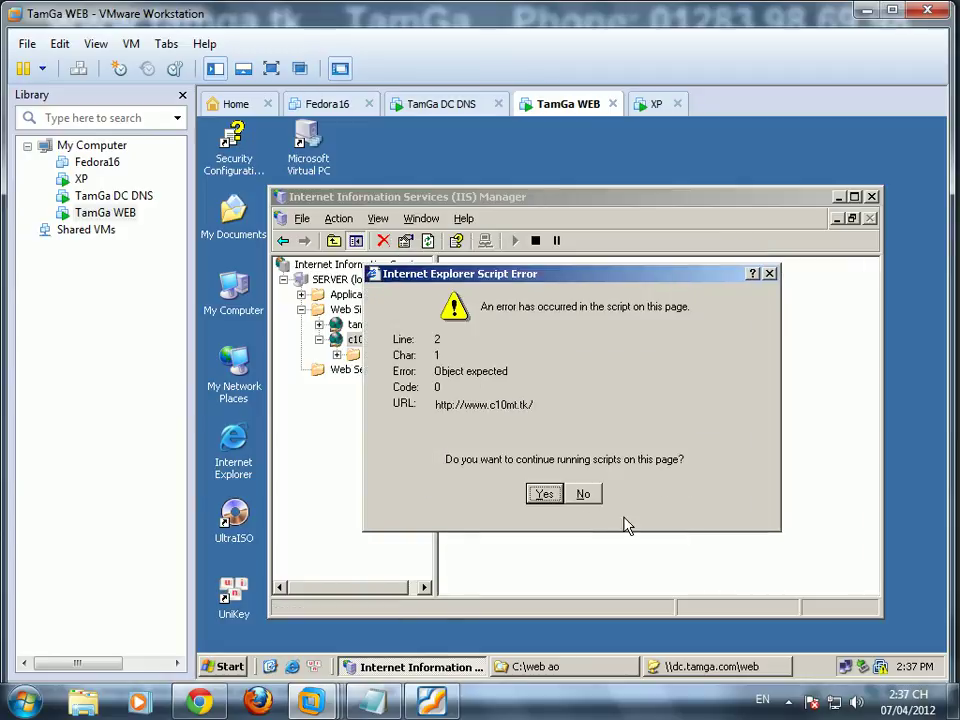
left_click(544, 494)
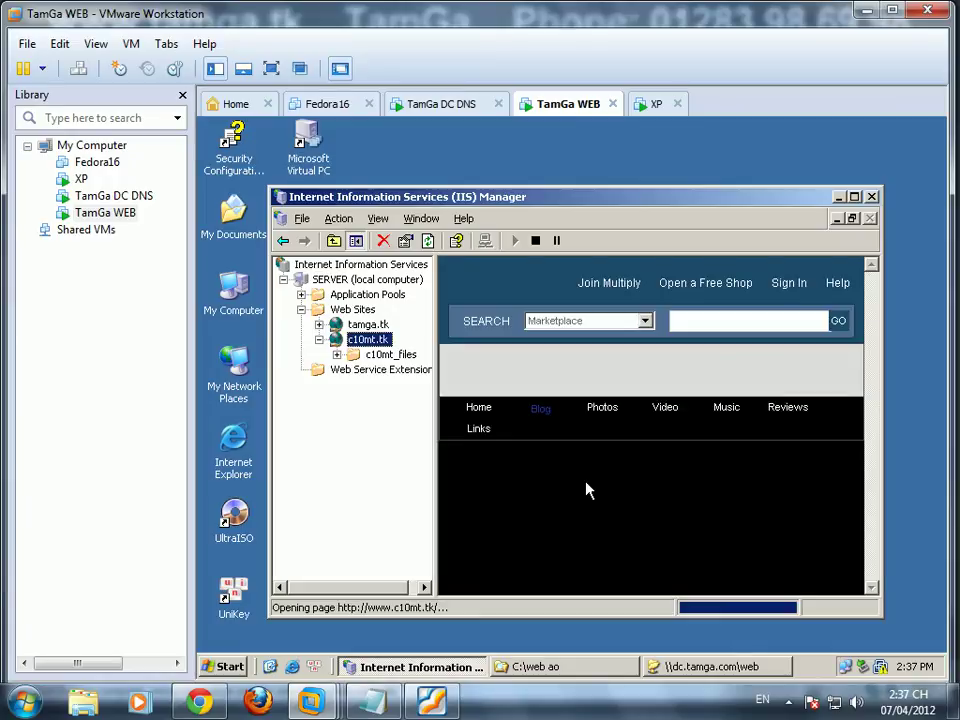
double_click(563, 198)
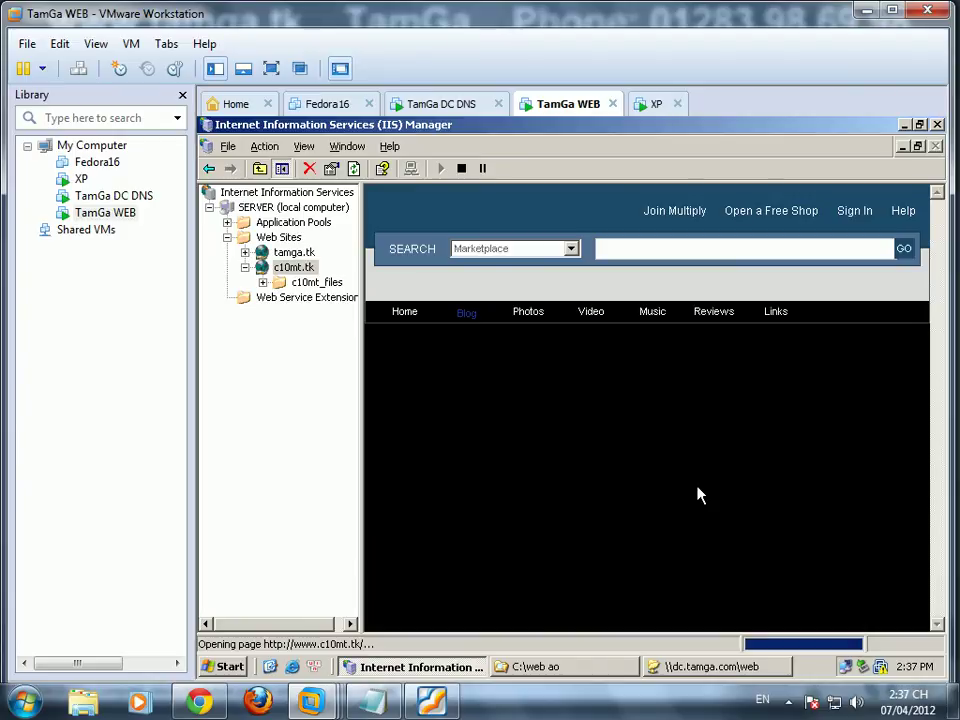
left_click(655, 106)
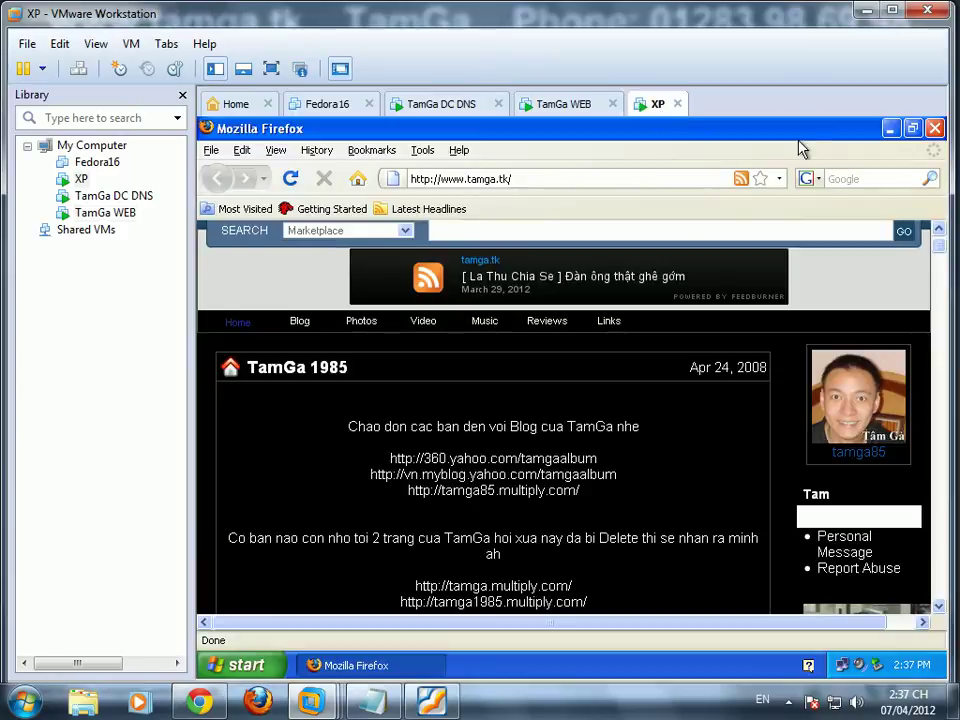
left_click(934, 128)
double_click(248, 518)
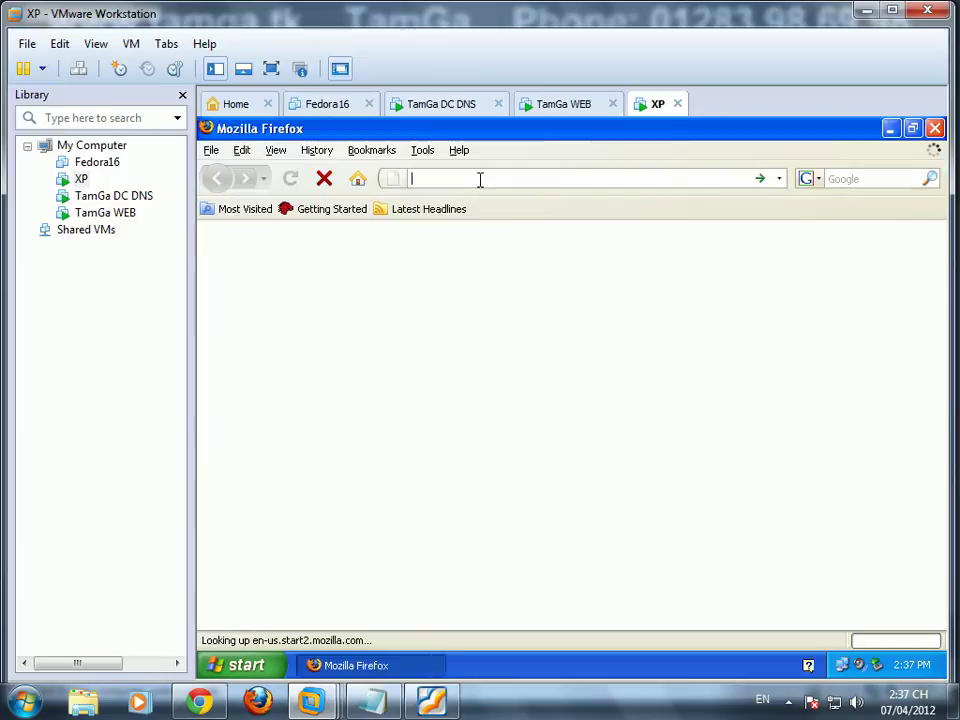
left_click(480, 179)
type("http")
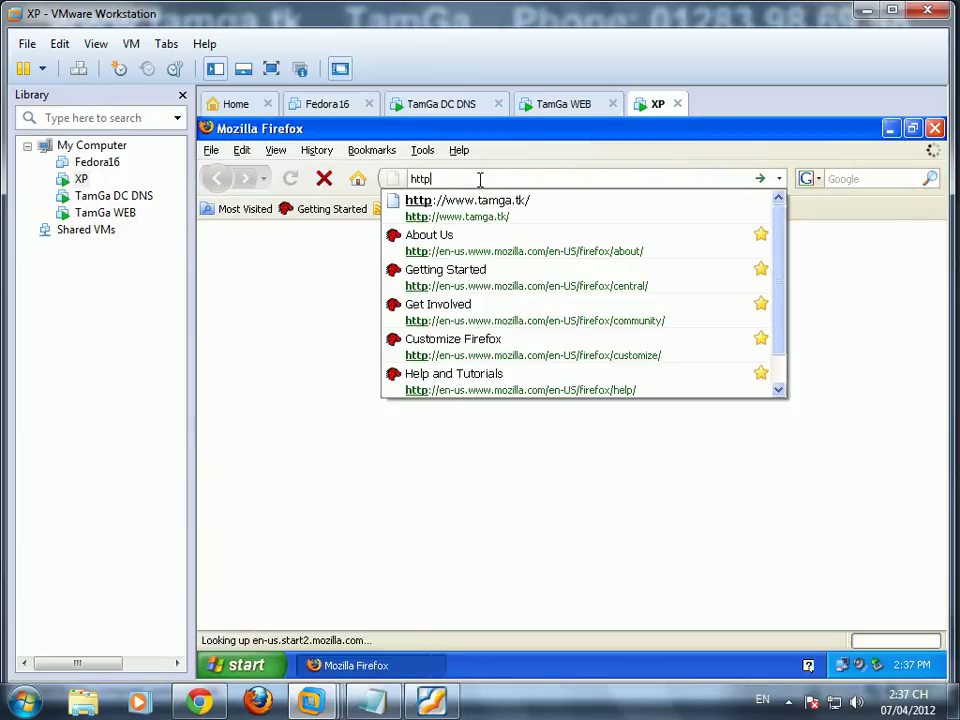
type("://www.c10mt.t")
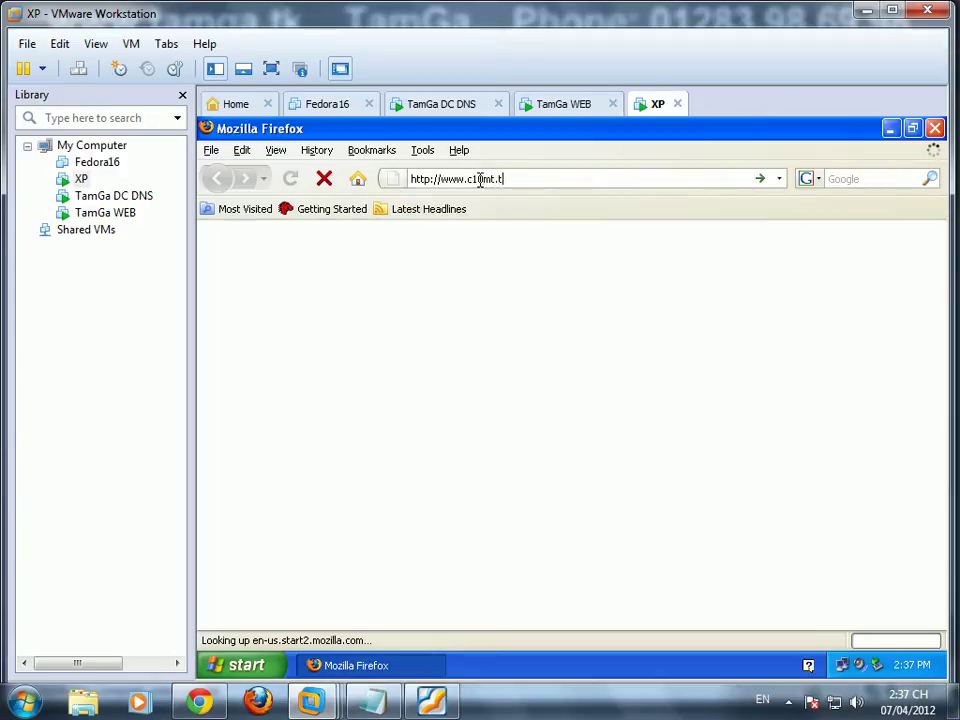
key("Return")
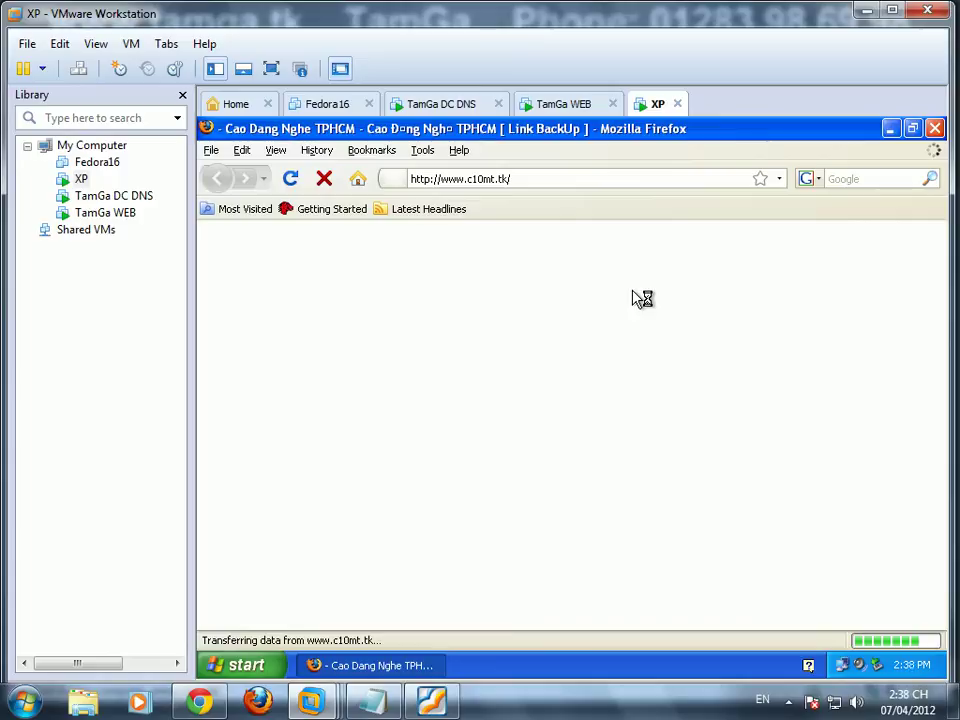
left_click(788, 703)
left_click(788, 703)
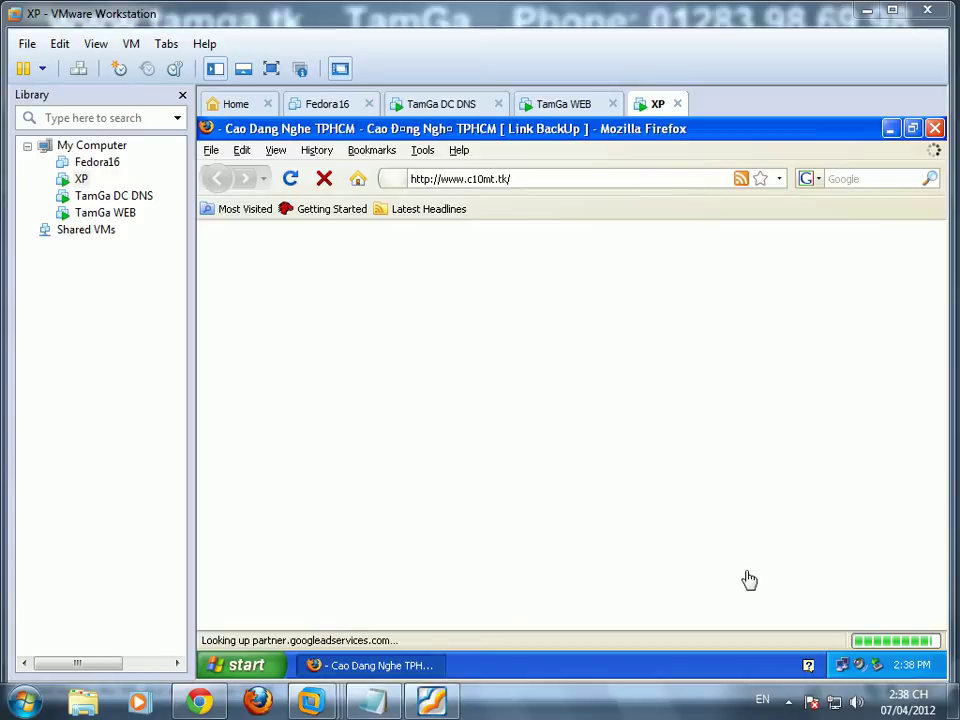
Step: On the TamGa WEB machine, answer Yes to the four IE script error prompts, then return to XP
left_click(566, 106)
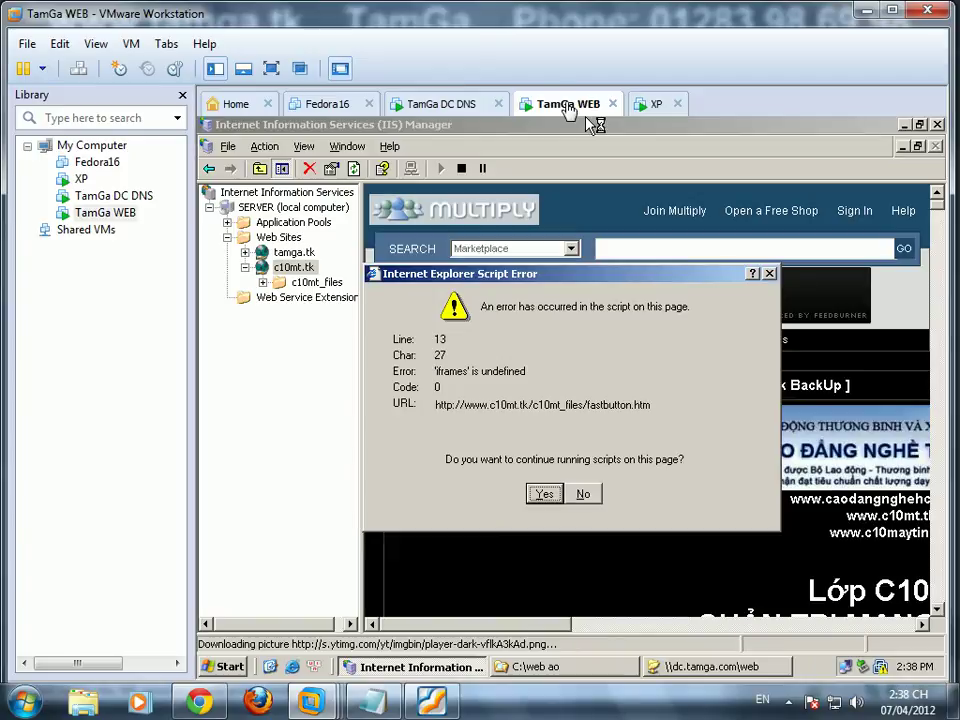
left_click(546, 500)
left_click(556, 499)
left_click(554, 495)
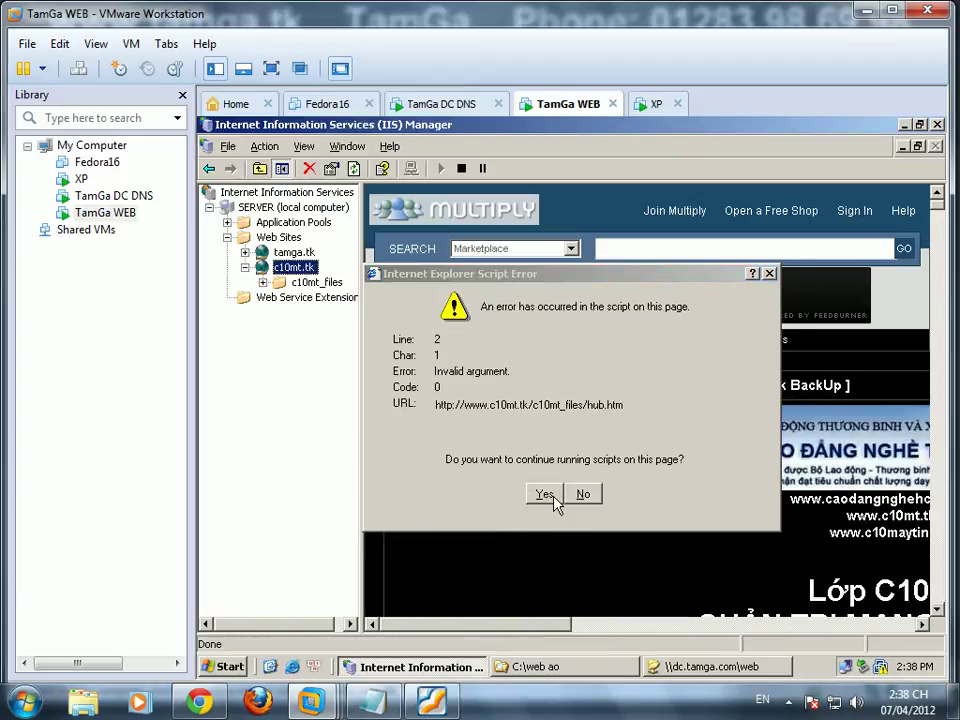
left_click(545, 494)
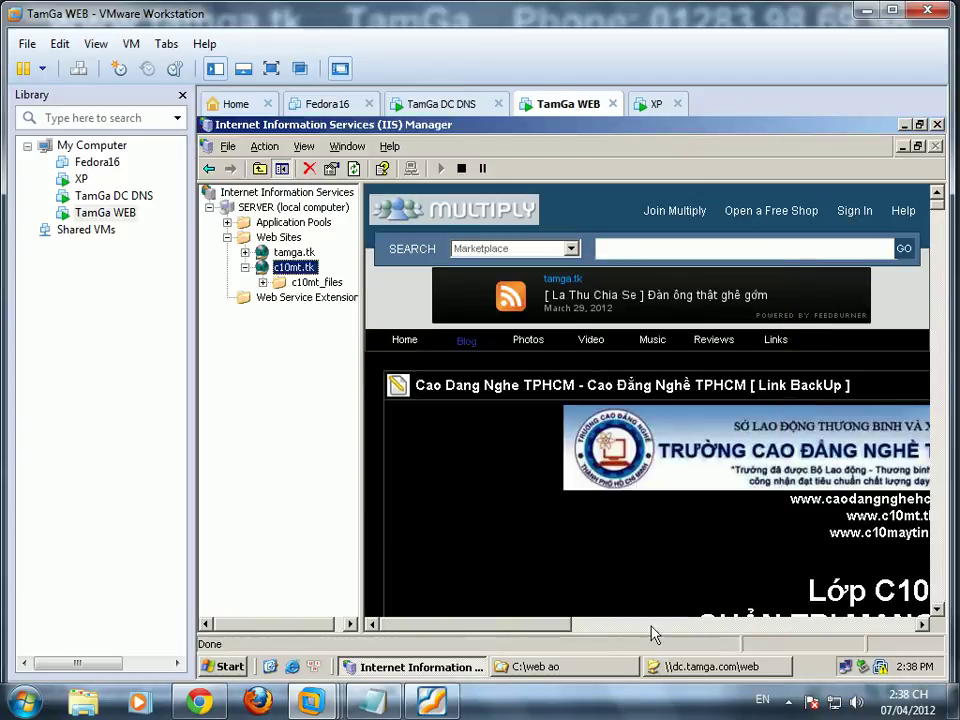
left_click(652, 104)
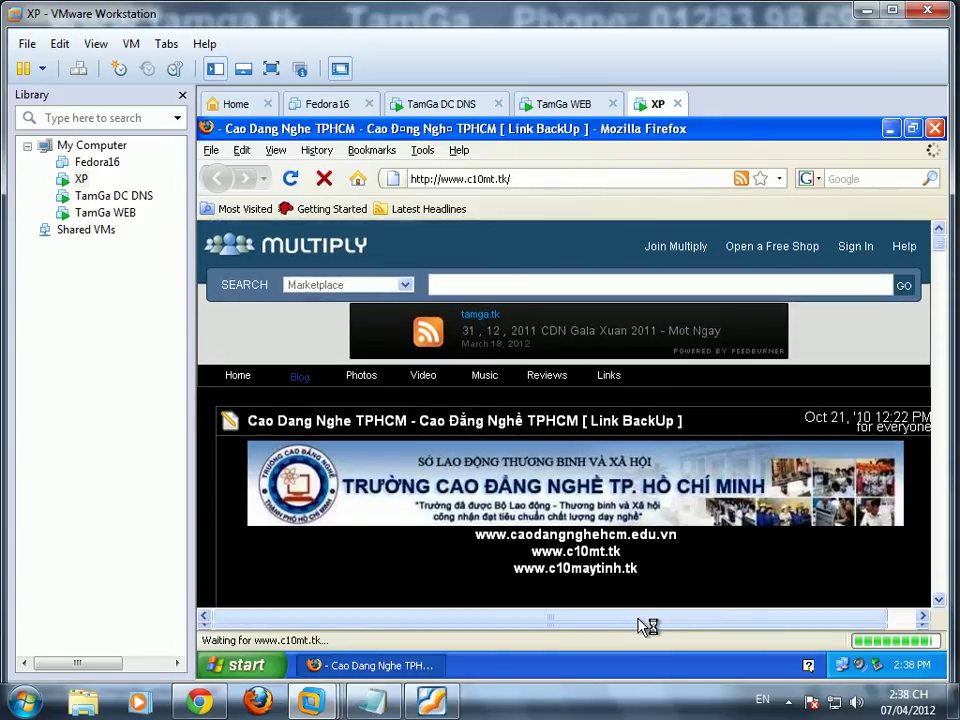
Step: Scroll through the c10mt.tk page down to the Lớp C10MT heading, then bring up the lab PDF
left_click_drag(647, 622, 688, 621)
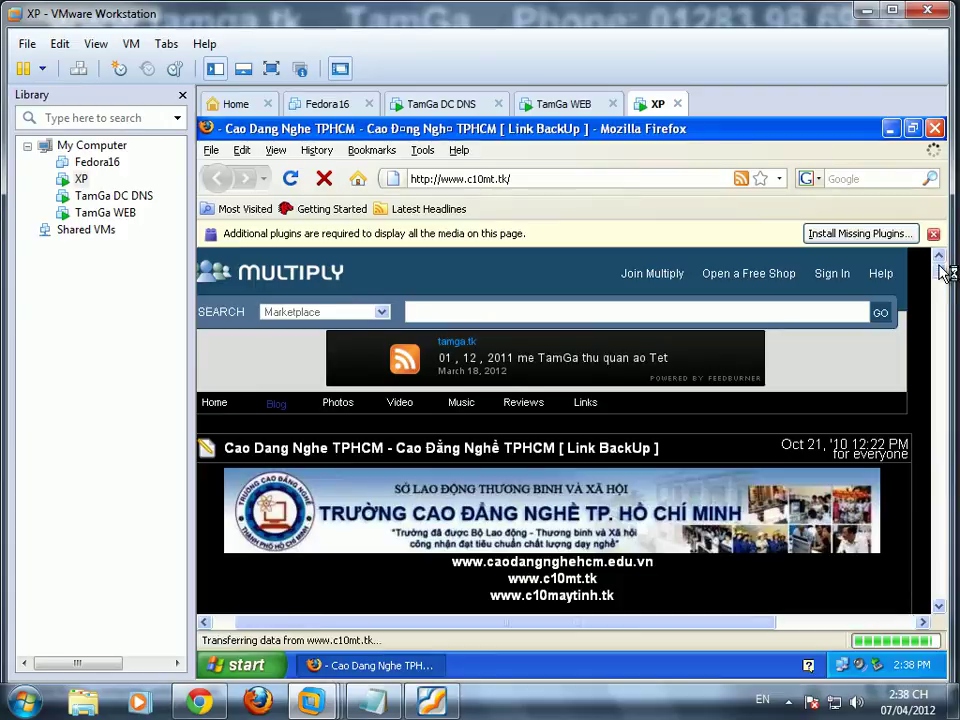
mouse_move(943, 255)
left_mouse_down()
mouse_move(945, 312)
mouse_move(943, 262)
mouse_move(948, 278)
left_mouse_up()
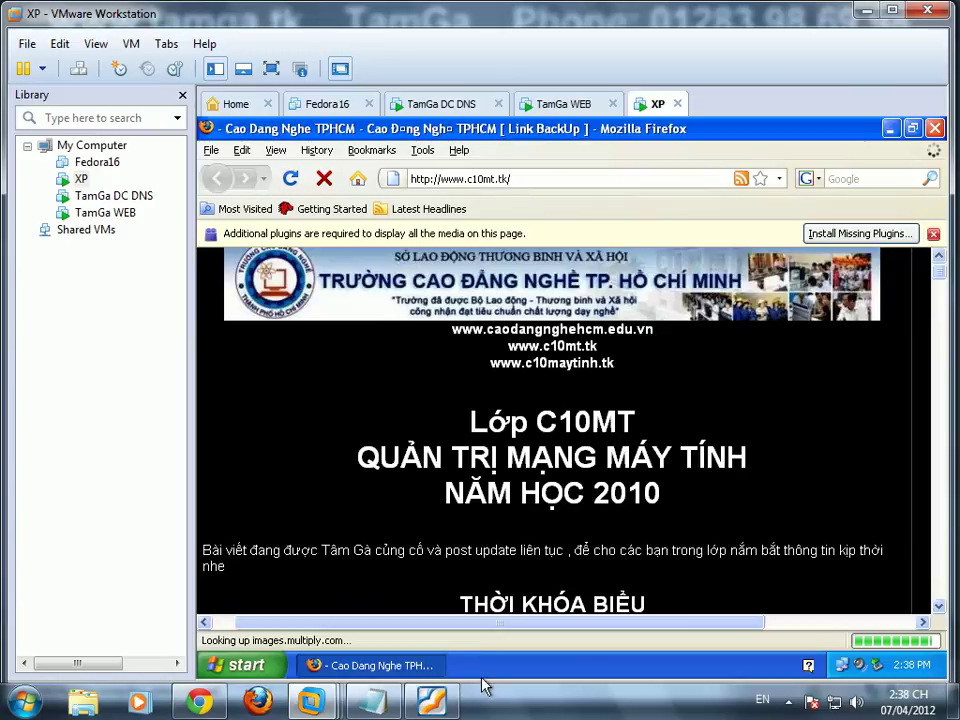
left_click(432, 700)
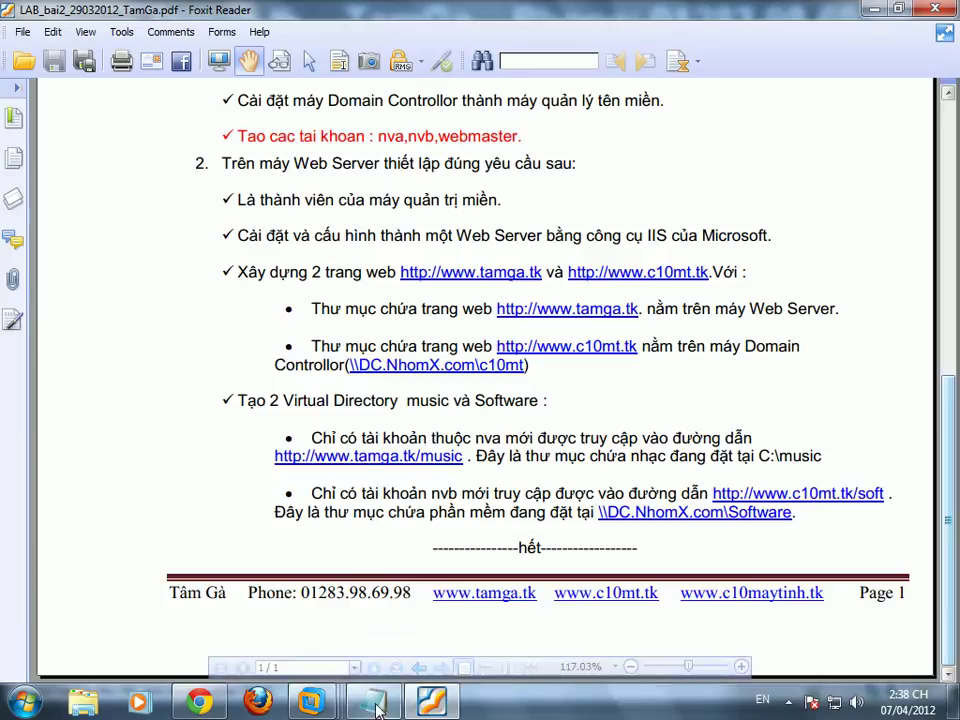
Step: Bring the TamGa WEB virtual machine back in front from the VMware taskbar thumbnail
mouse_move(311, 701)
mouse_move(515, 594)
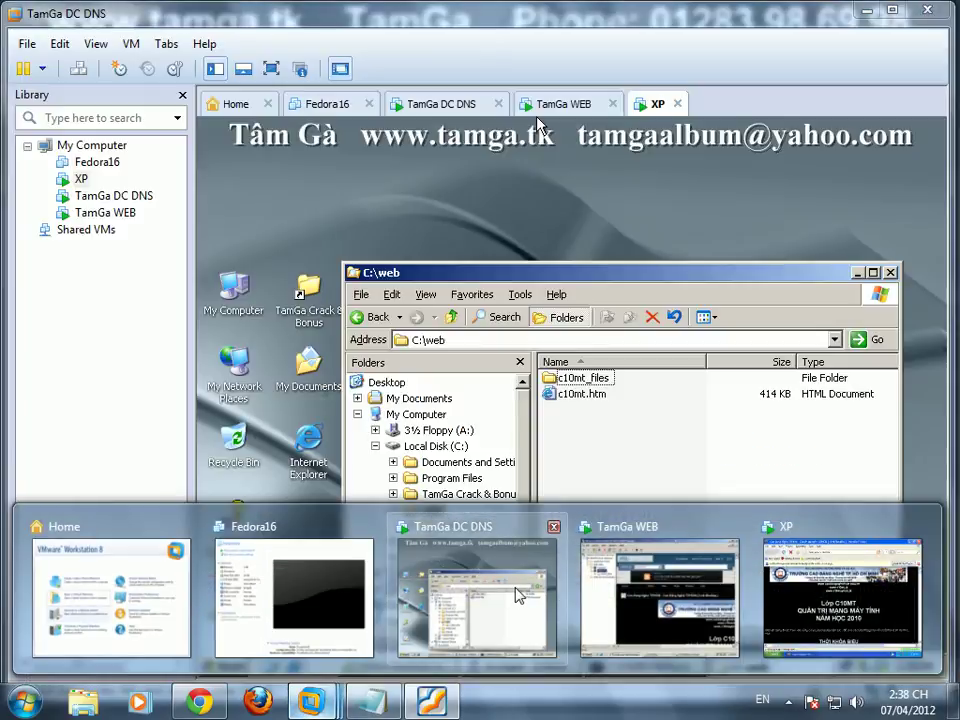
left_click(660, 595)
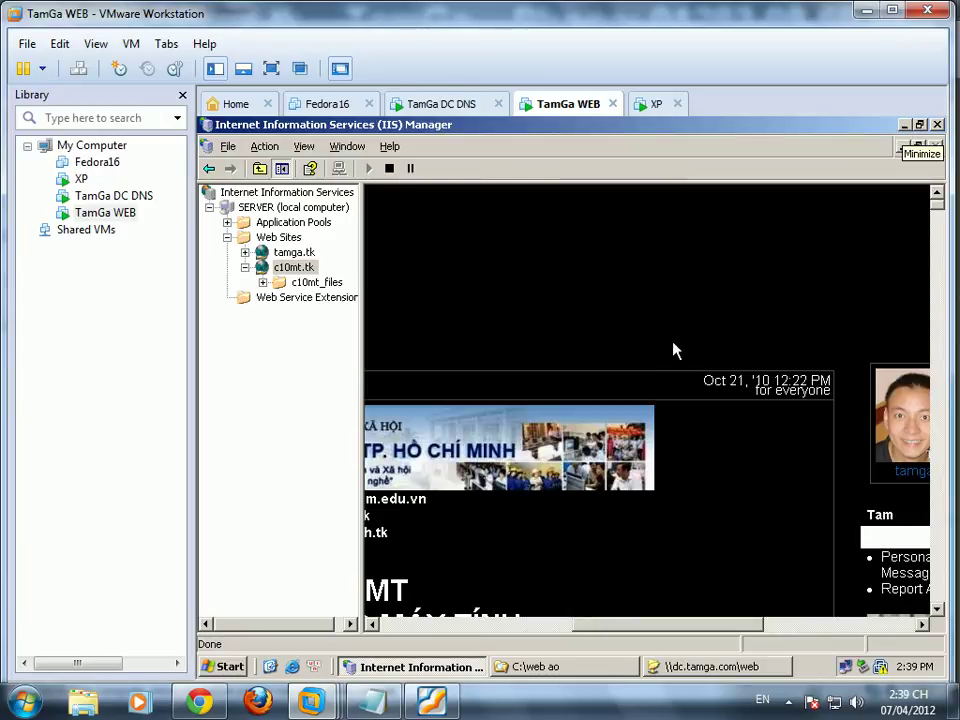
Step: Create a new folder named music on the C: drive
left_click(574, 670)
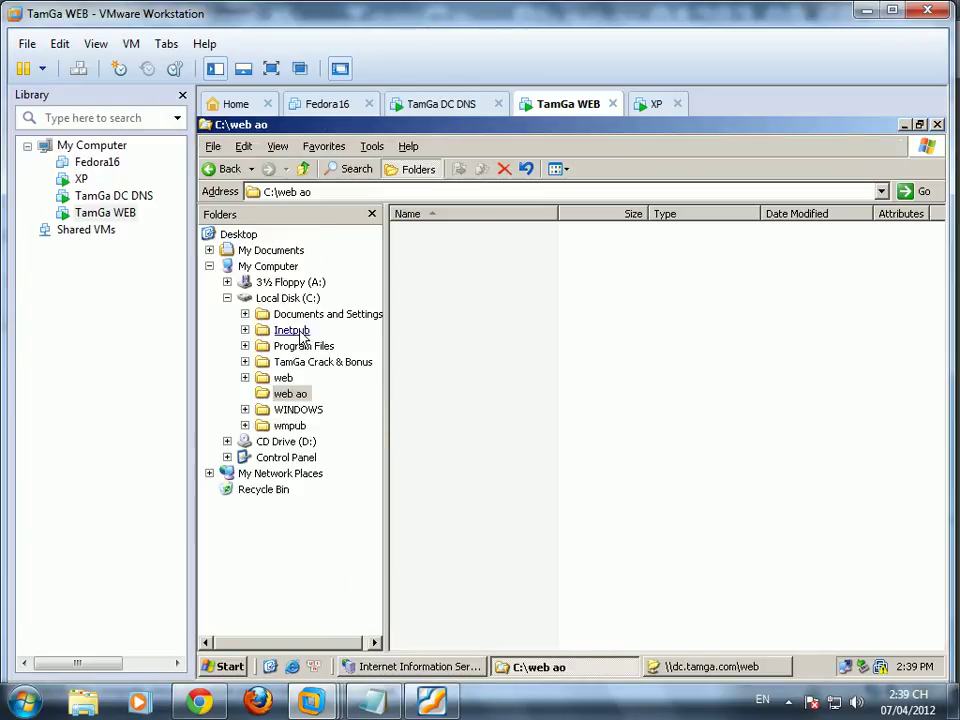
left_click(288, 298)
right_click(470, 387)
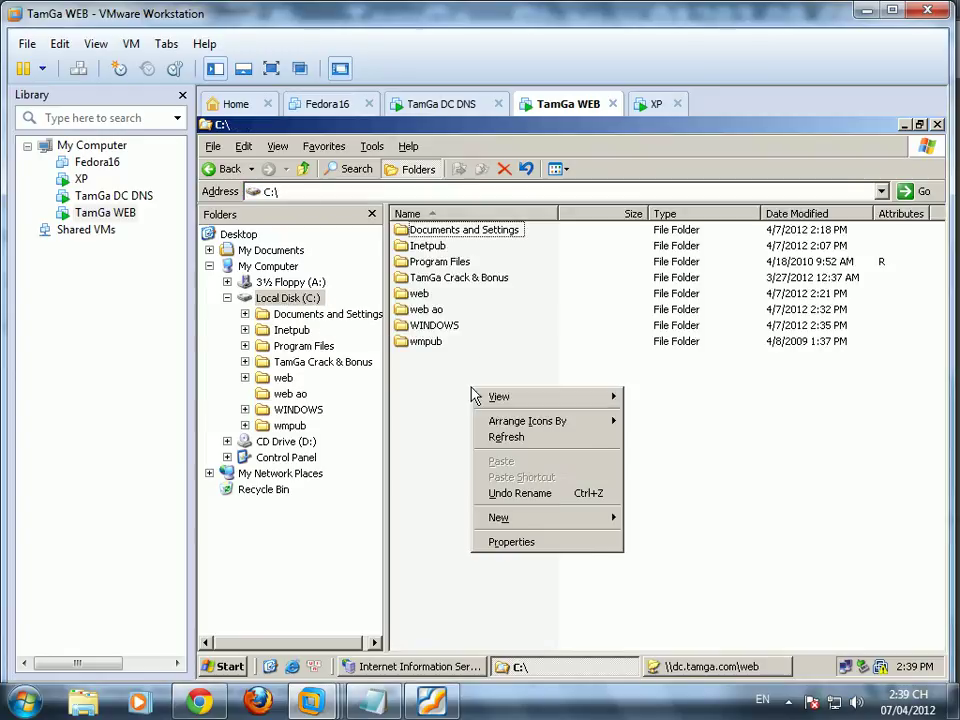
mouse_move(600, 516)
left_click(652, 518)
type("m")
key("Return")
key("Return")
Step: Create an empty text file 'nhac mp3.txt' inside C:\music, then return to the lab PDF
right_click(480, 280)
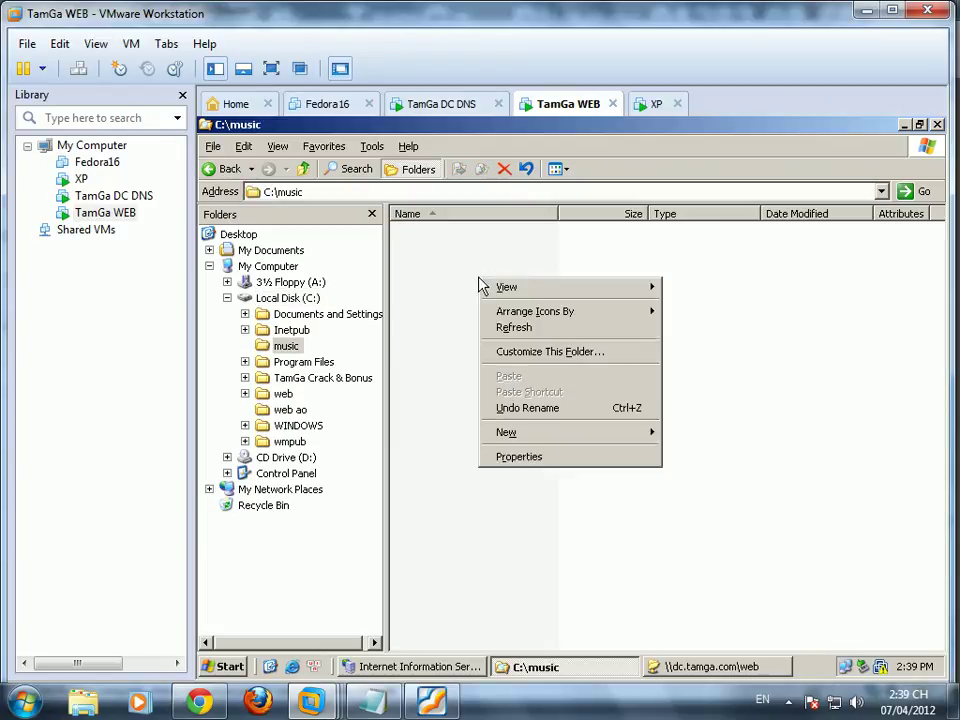
mouse_move(610, 432)
left_click(720, 532)
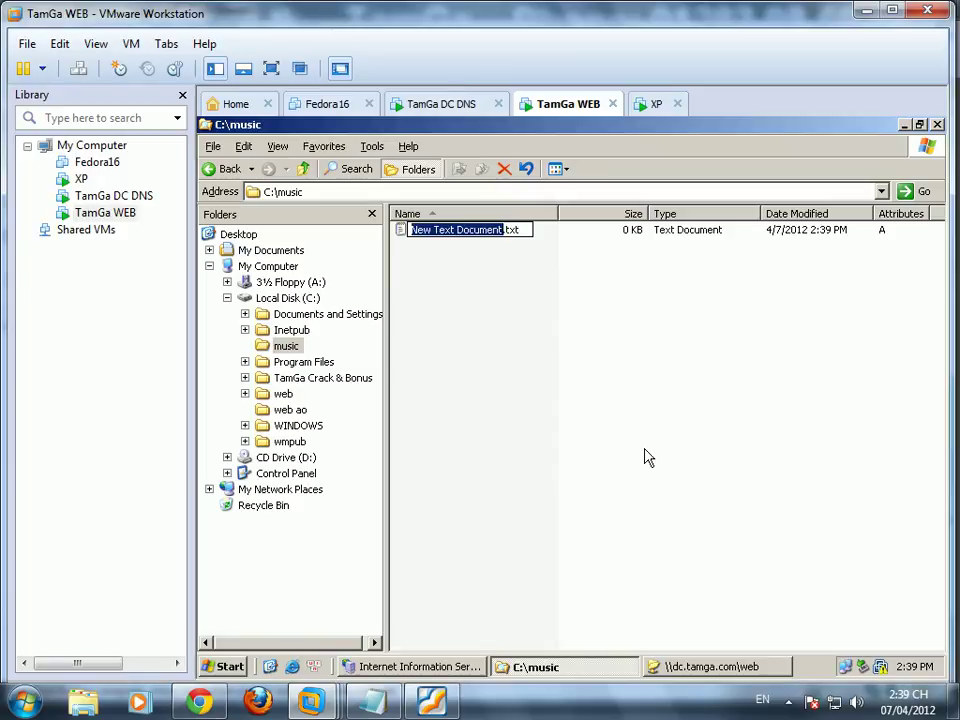
type("nhac mp")
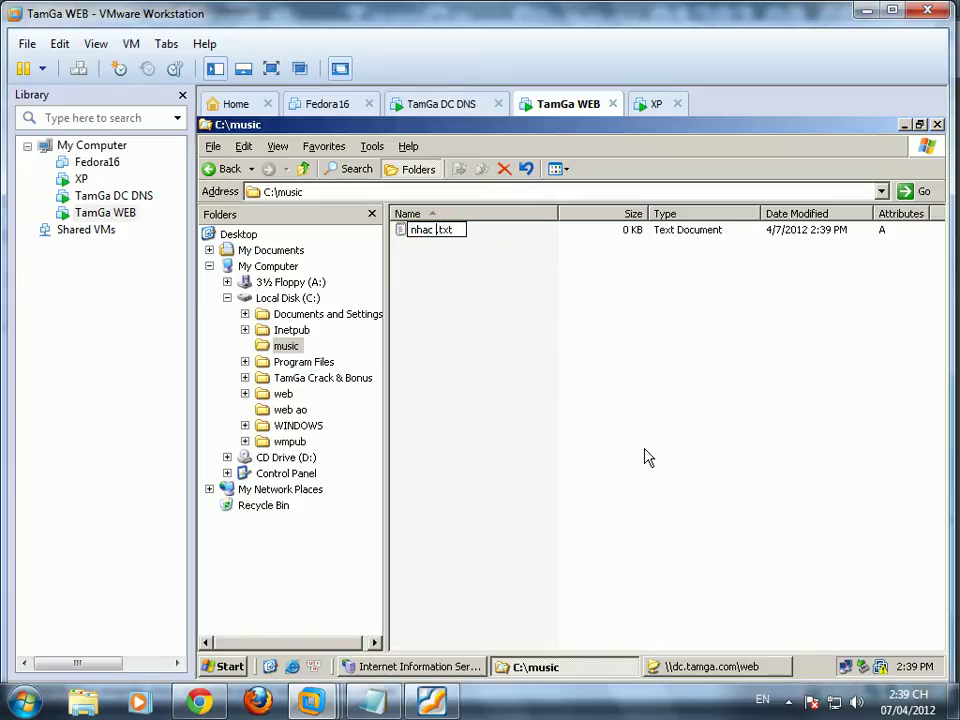
key("Return")
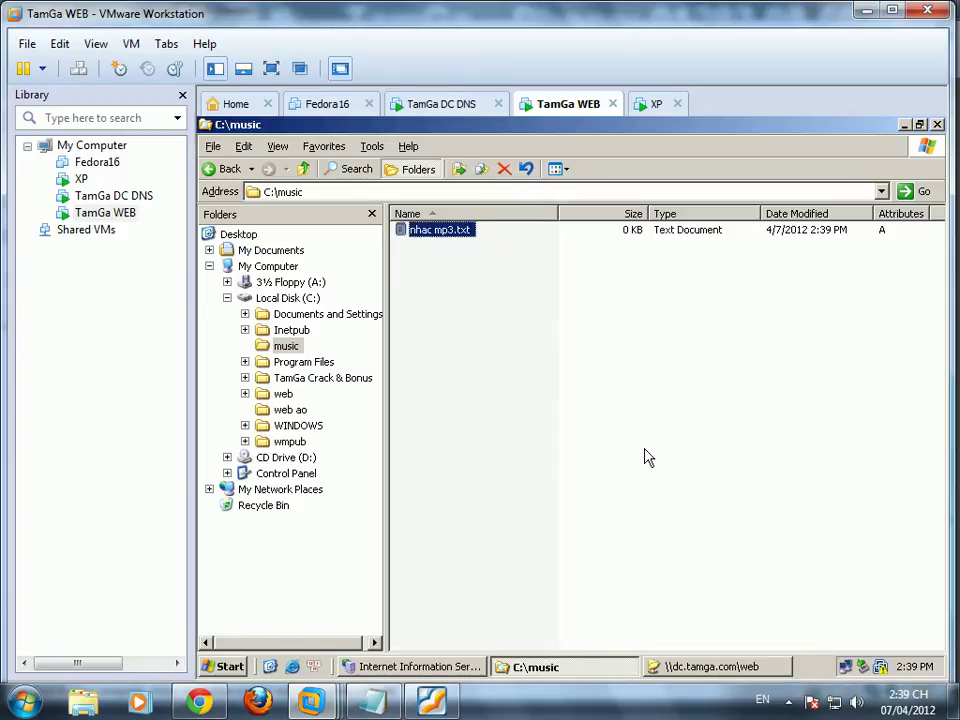
left_click(645, 456)
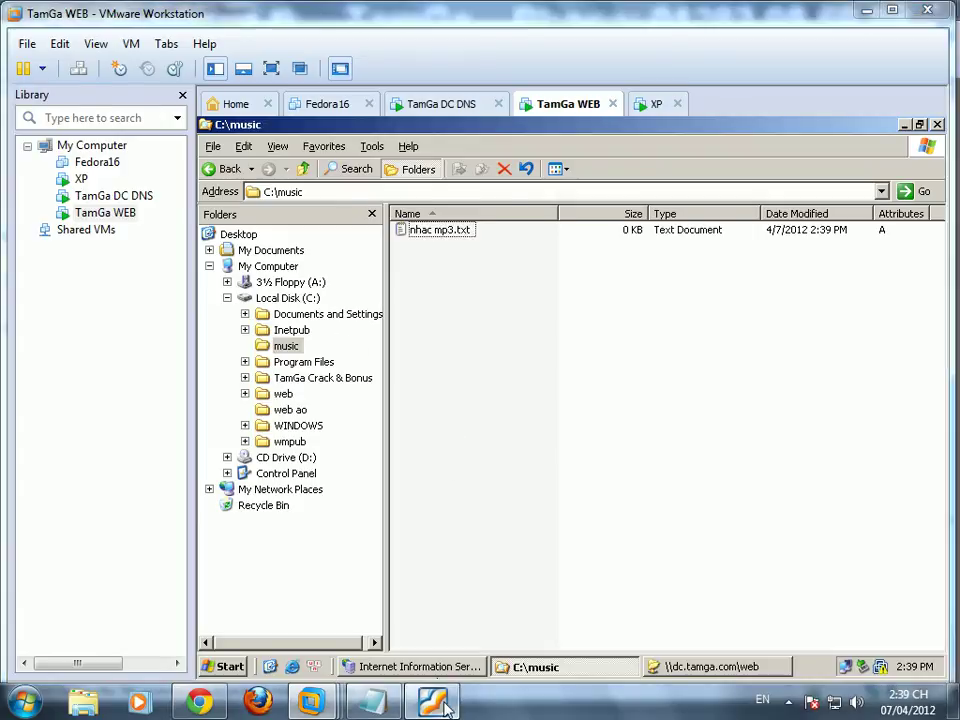
key("alt+Tab")
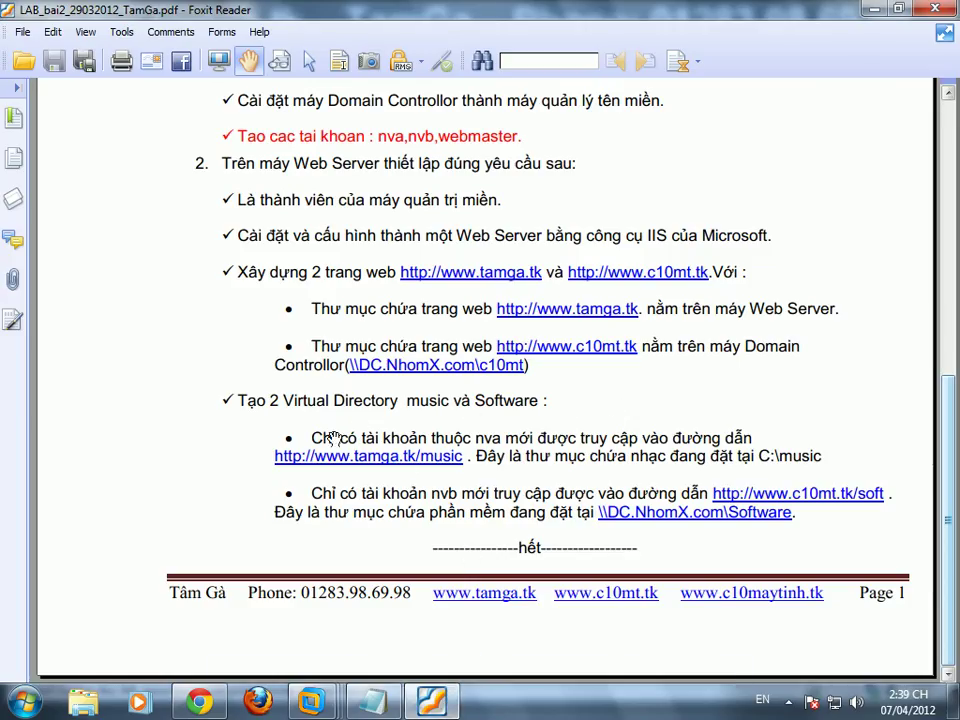
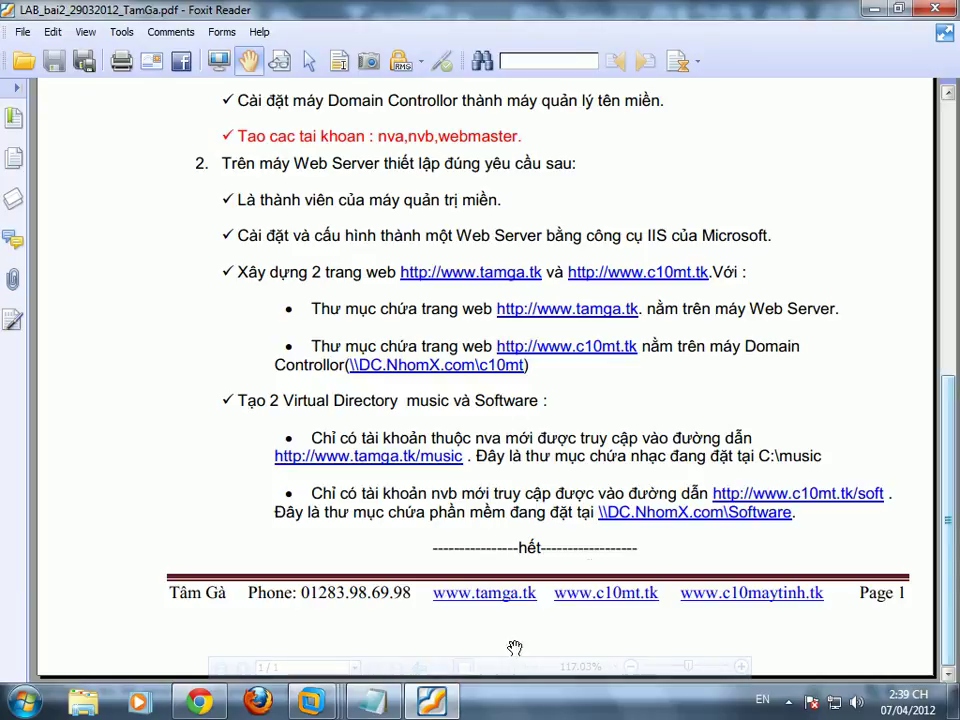
Step: On TamGa WEB, open the music folder's sharing settings and cancel without changes
left_click(435, 703)
right_click(285, 346)
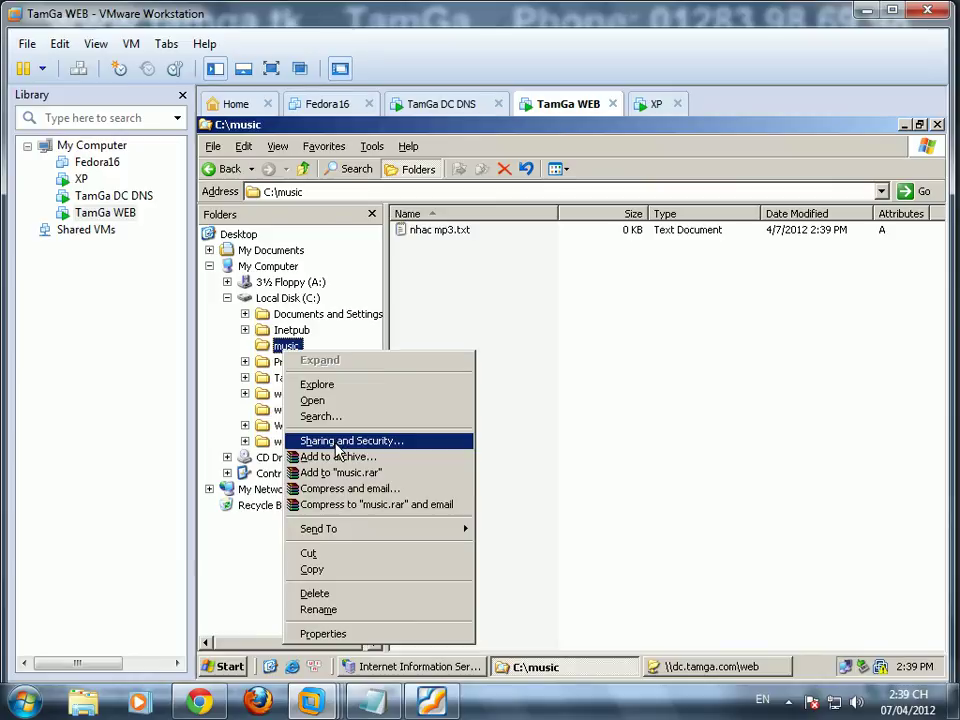
left_click(337, 448)
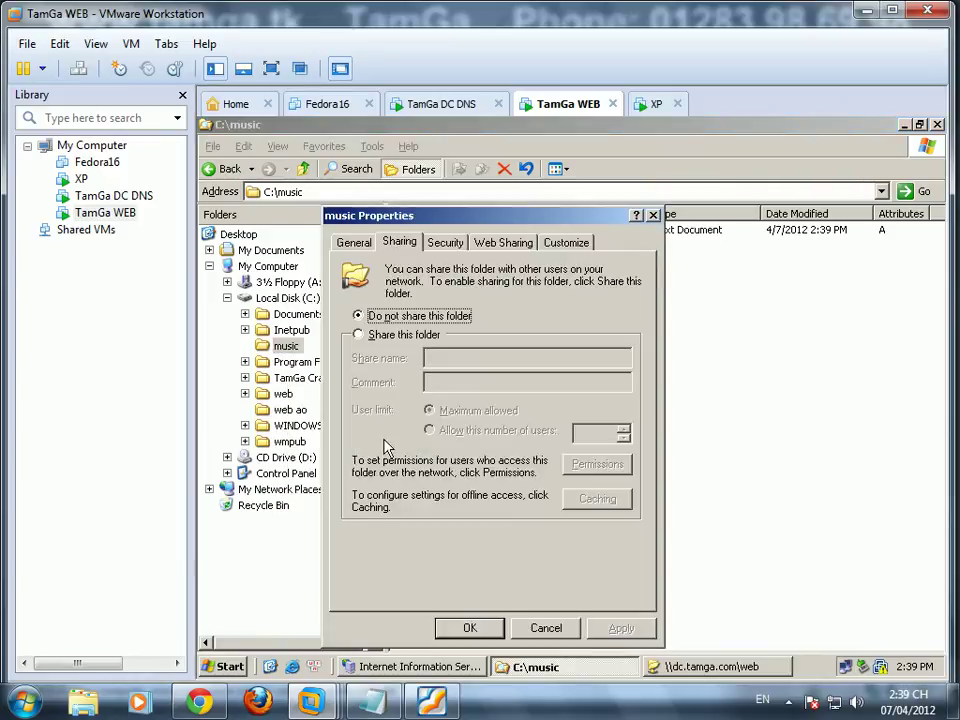
left_click(540, 628)
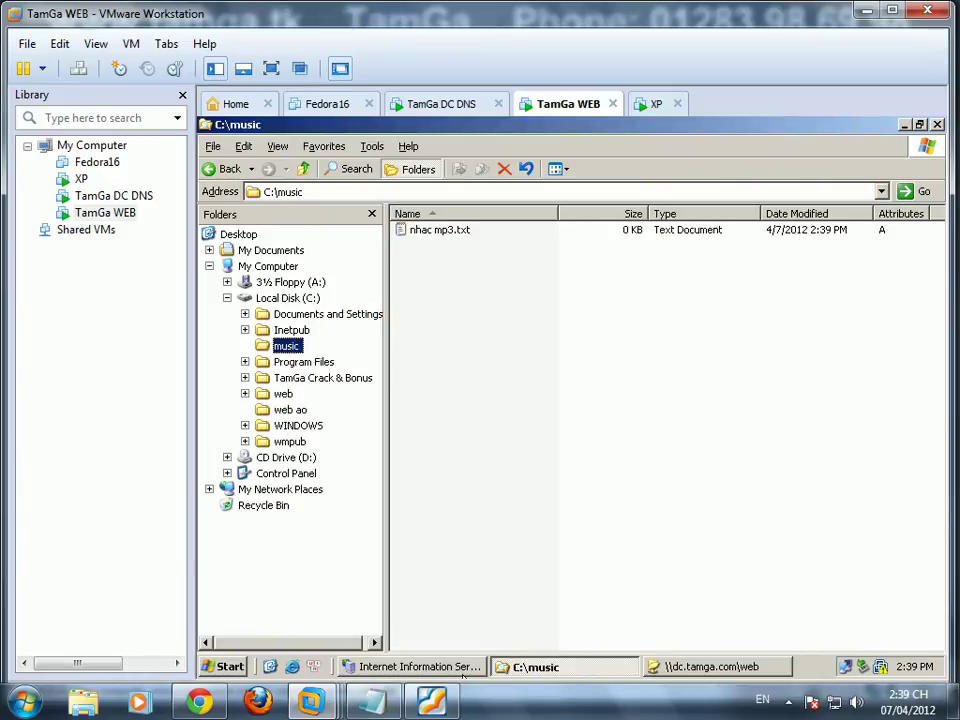
Step: Close the \\dc.tamga.com\web Explorer window from the taskbar
left_click(478, 667)
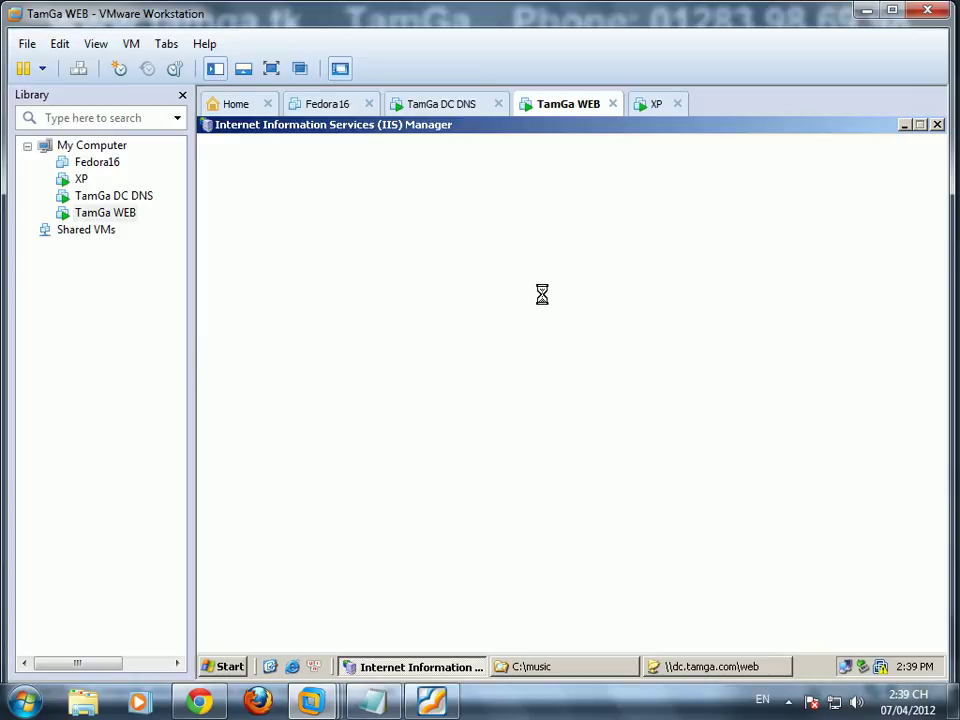
mouse_move(373, 714)
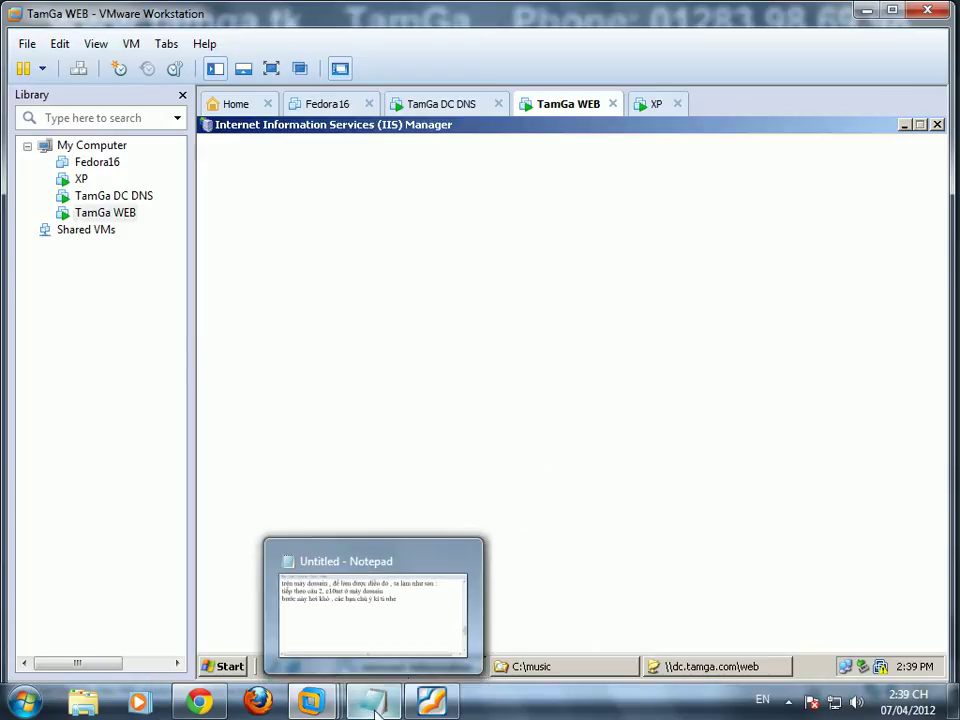
left_click(685, 666)
right_click(690, 667)
left_click(715, 649)
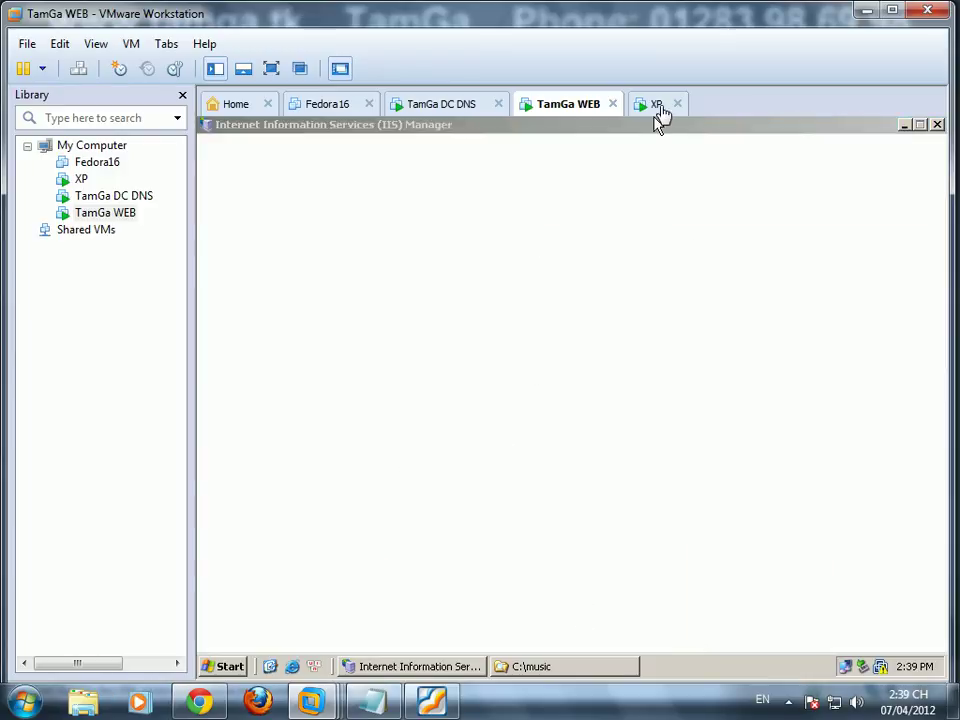
Step: Close Firefox on the XP machine, check TamGa DC DNS, then return to TamGa WEB
left_click(657, 104)
left_click(936, 126)
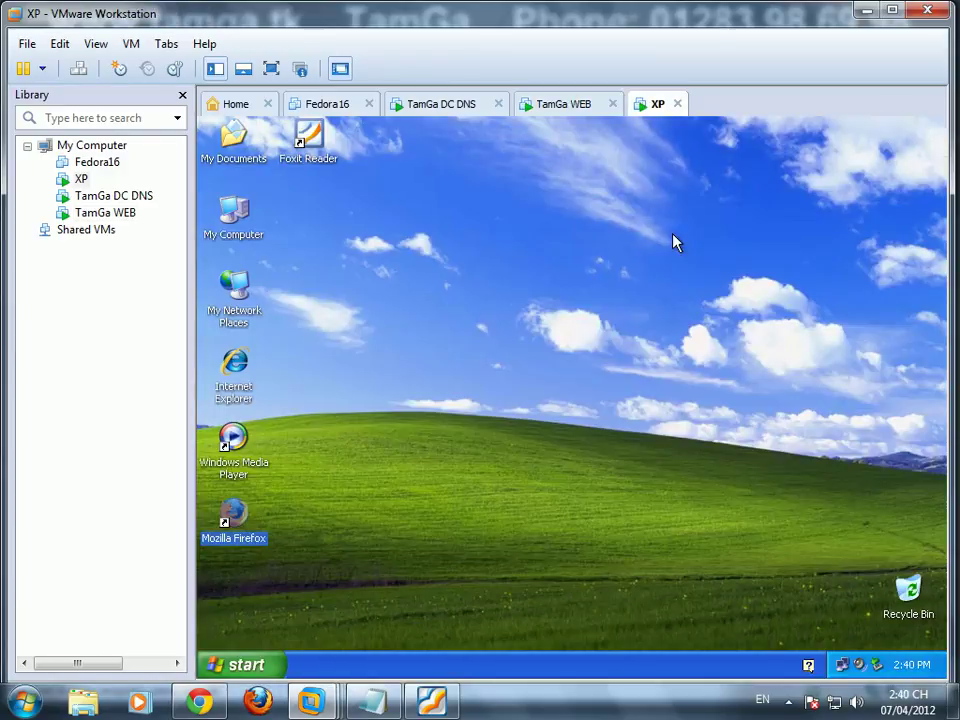
left_click(420, 104)
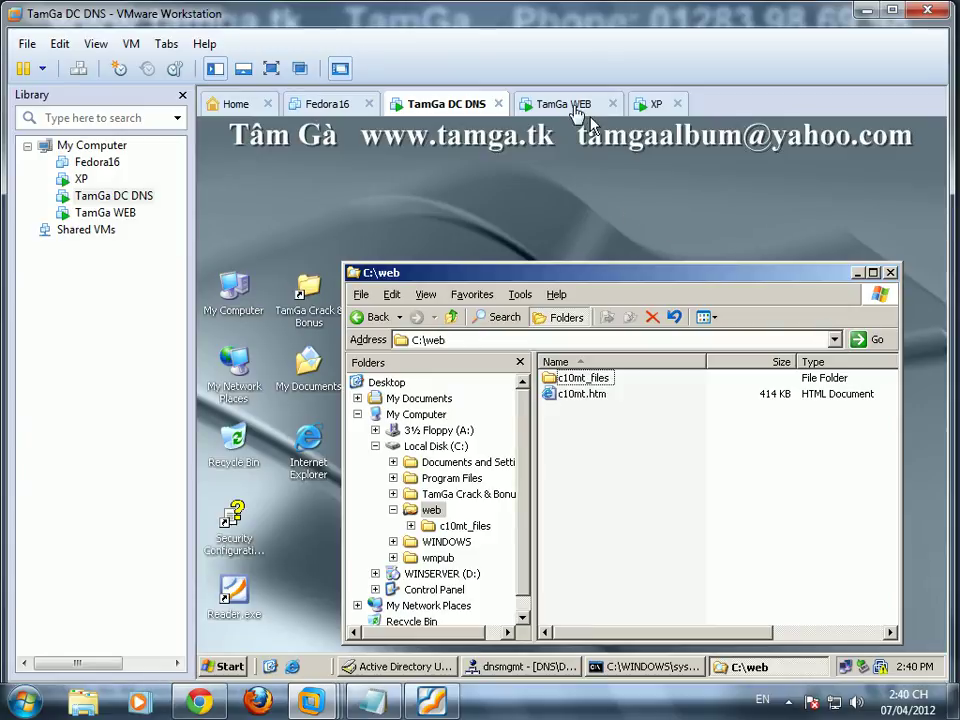
left_click(548, 104)
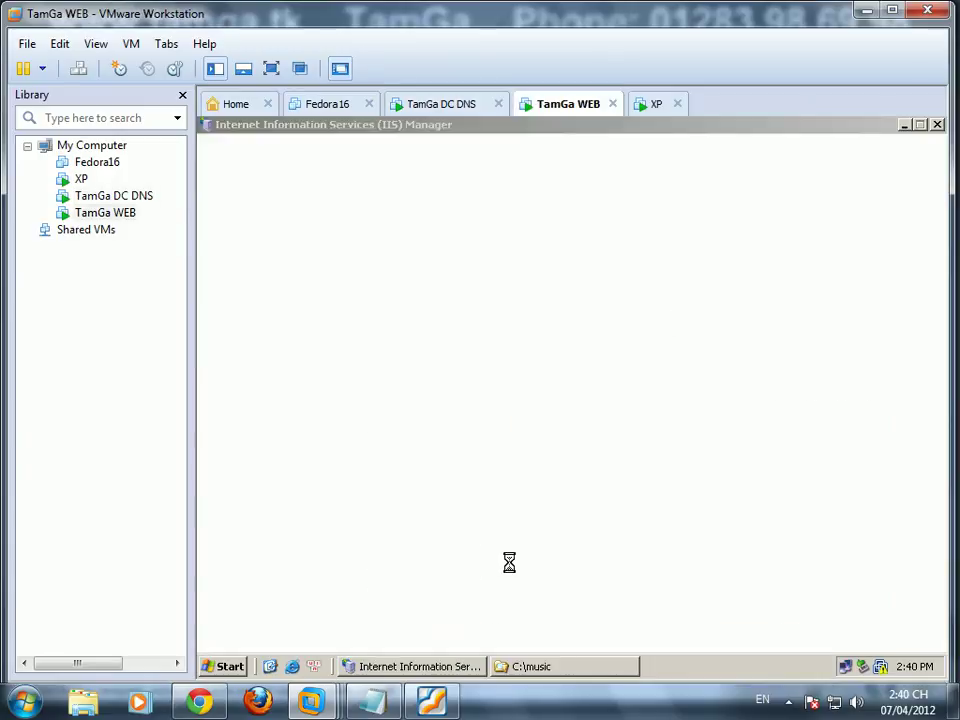
Step: Add 'làm câu cuối , máy hơi lag tí , các bạn thông cảm' and a laughing line to the Notepad notes
left_click(371, 708)
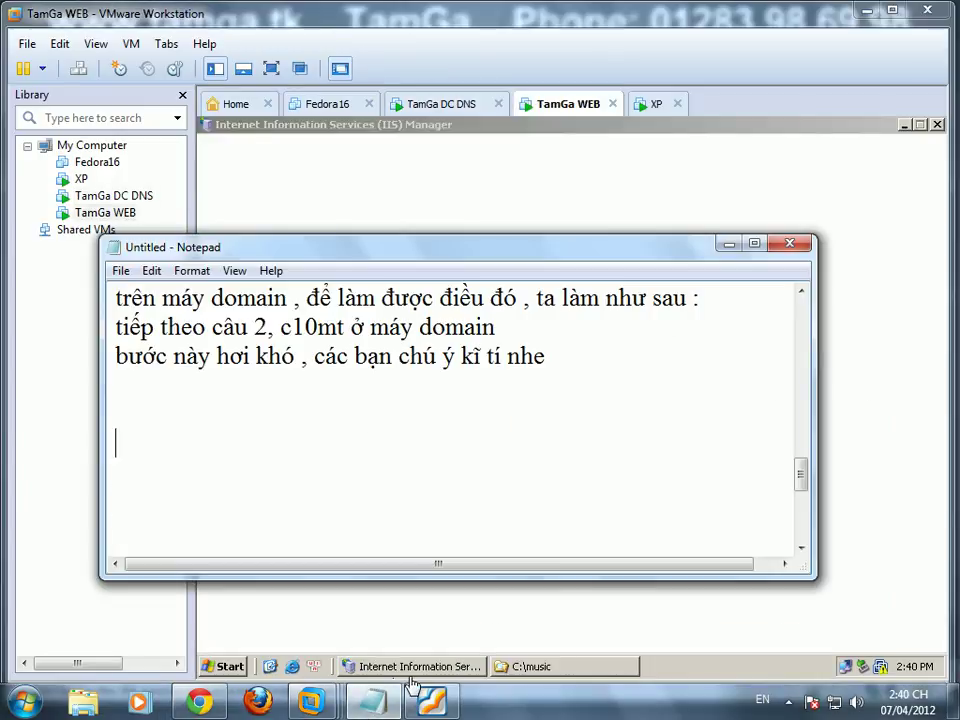
type("làm câ")
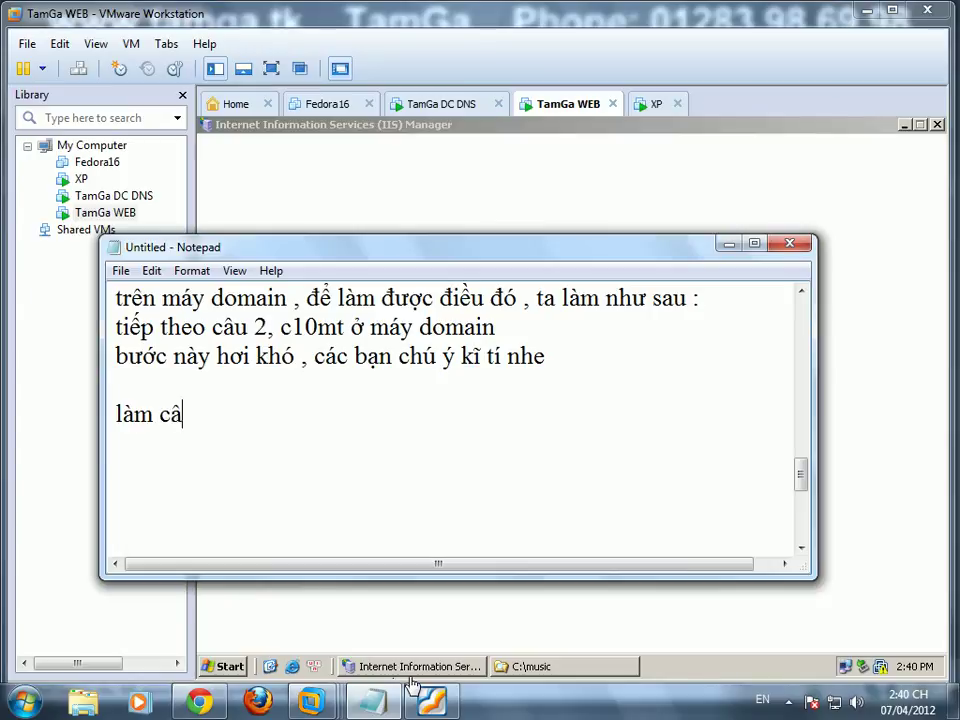
type("u cuối , m")
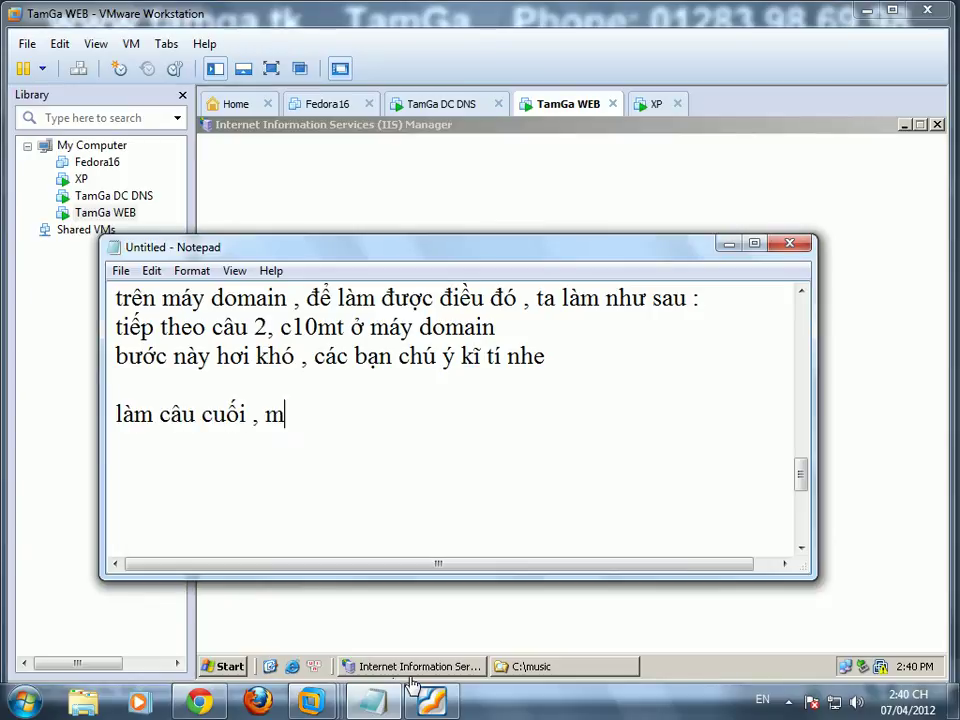
type("áy hơi lag ti")
key("BackSpace")
type("í , các bạn thông")
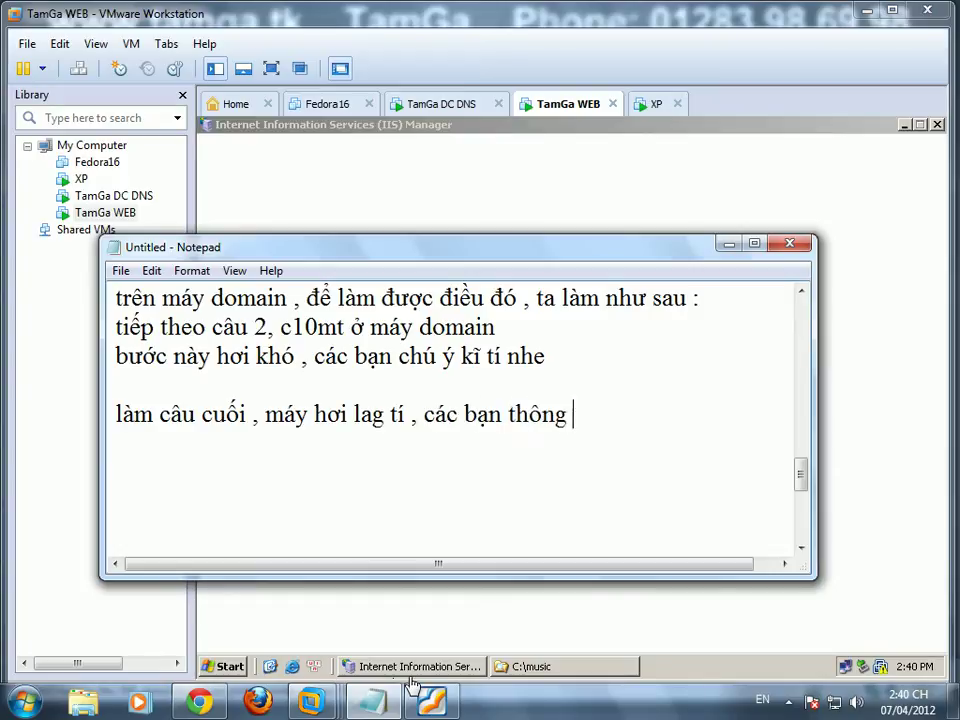
type(" cảmhì hì hfi hì")
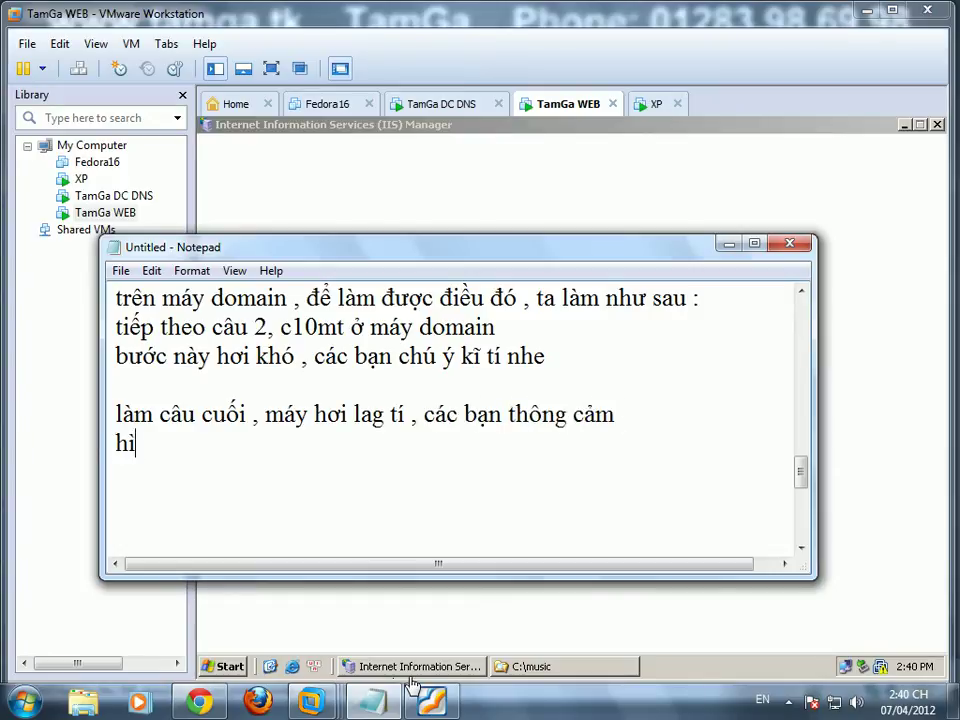
key("BackSpace")
key("BackSpace")
key("BackSpace")
key("BackSpace")
key("BackSpace")
left_click(598, 180)
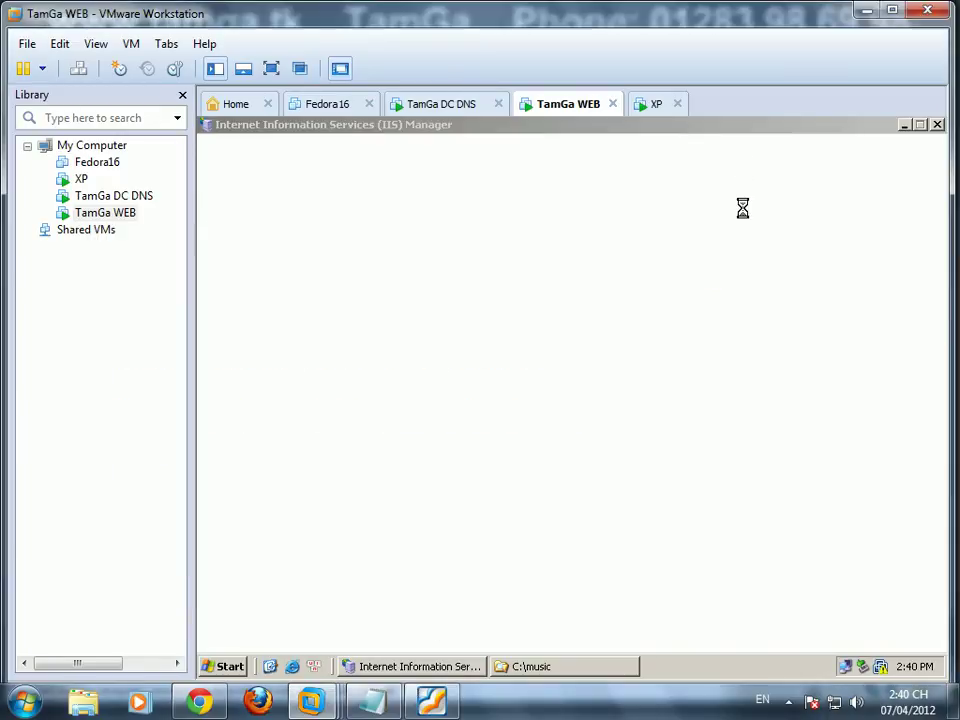
Step: Force-end the unresponsive IIS Manager from its taskbar button
right_click(439, 666)
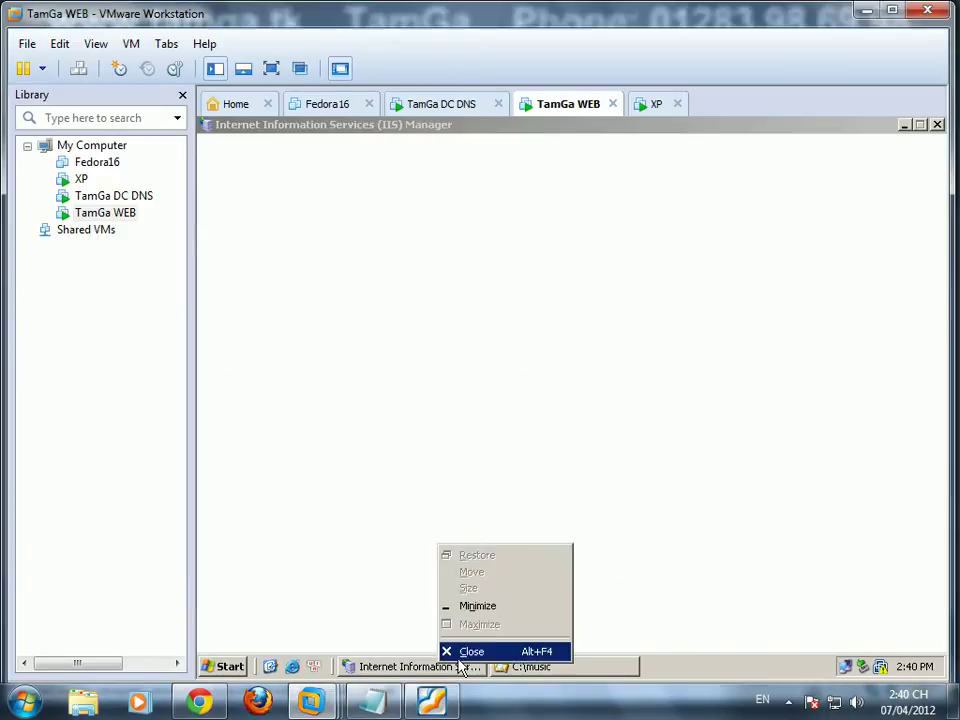
left_click(461, 650)
left_click(613, 472)
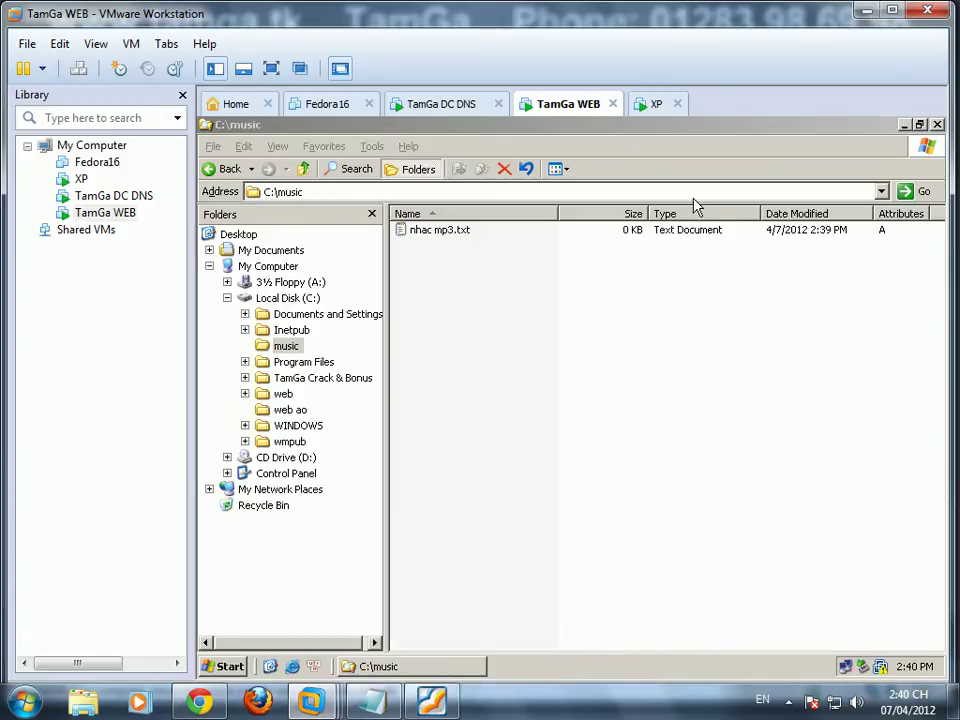
Step: Minimize the C:\music window and refresh the desktop twice
left_click(903, 124)
right_click(497, 335)
left_click(500, 360)
right_click(497, 362)
left_click(538, 380)
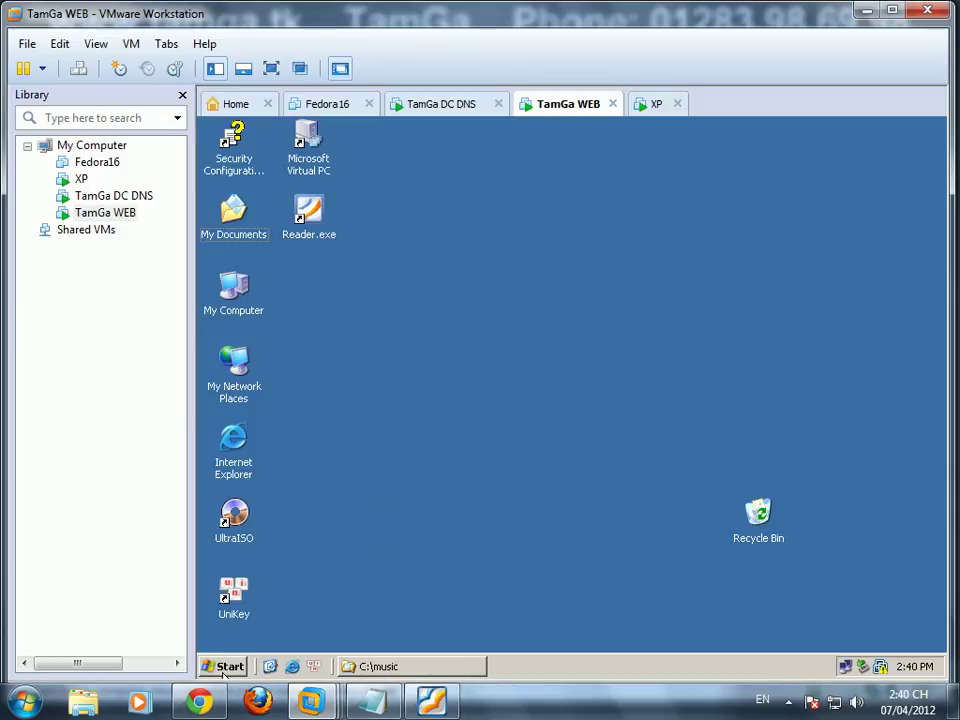
Step: Relaunch Internet Information Services (IIS) Manager from Administrative Tools
left_click(230, 667)
mouse_move(290, 451)
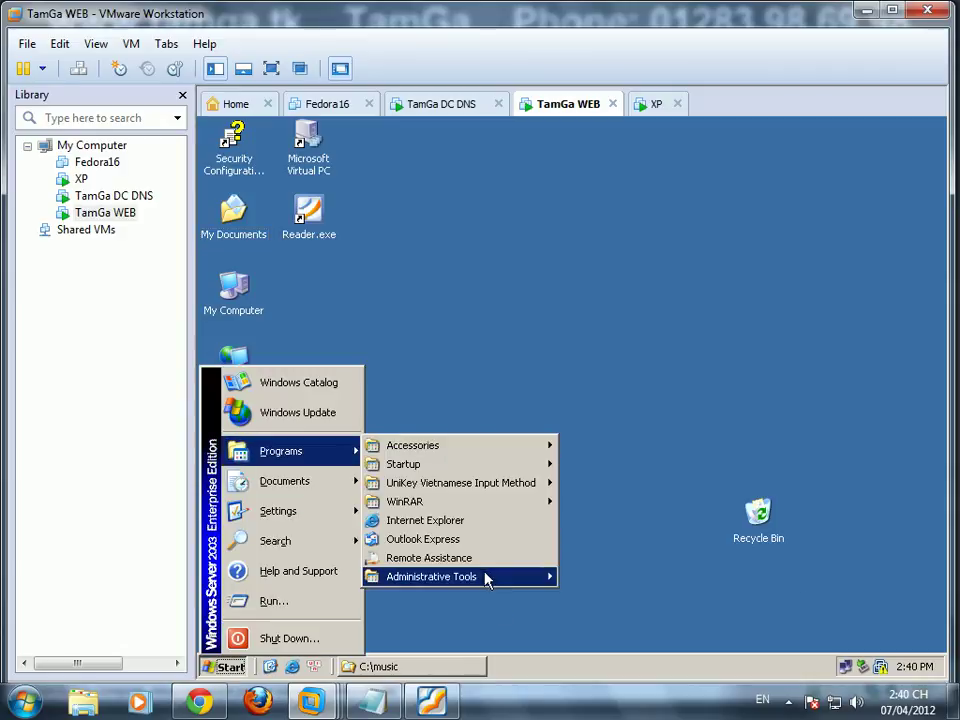
mouse_move(470, 576)
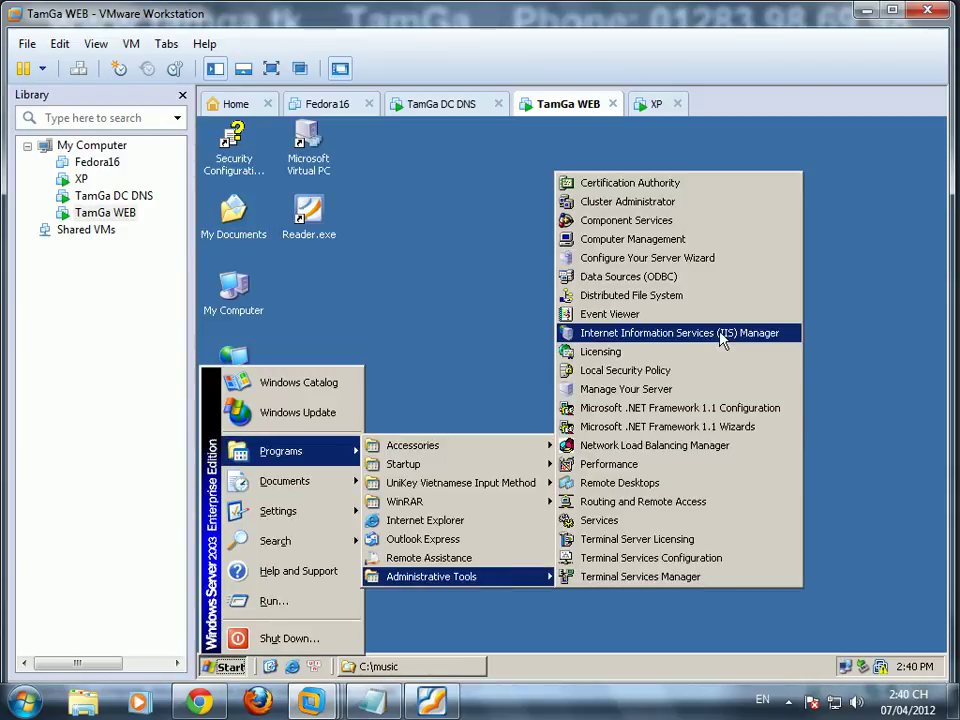
left_click(720, 333)
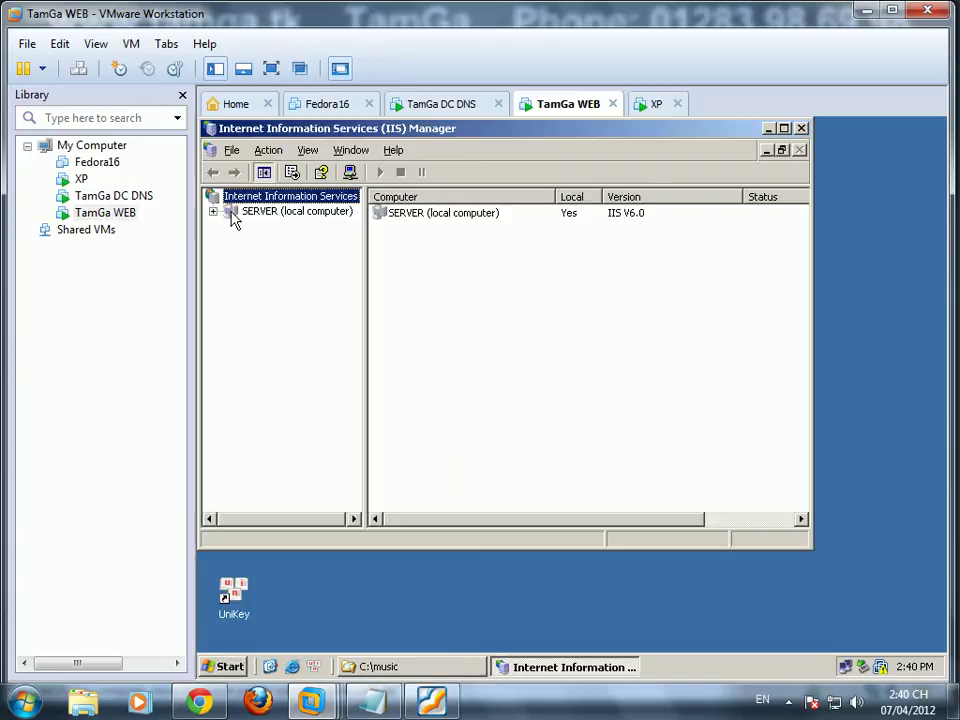
Step: Under the tamga.tk site, start a new virtual directory with alias 'music'
left_click(212, 213)
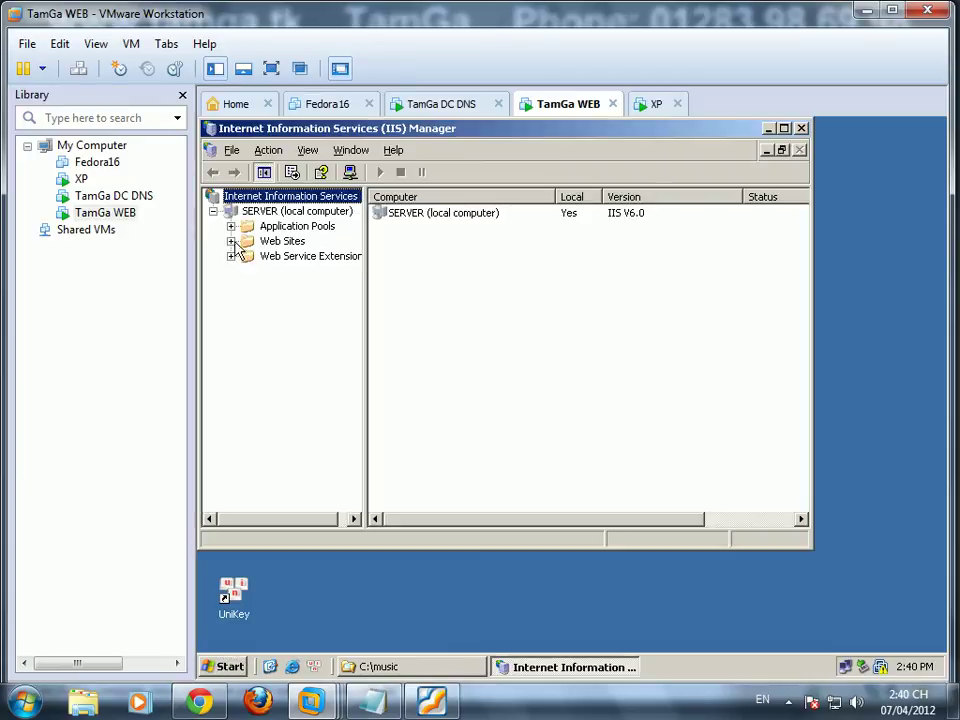
left_click(231, 241)
left_click(296, 256)
right_click(303, 256)
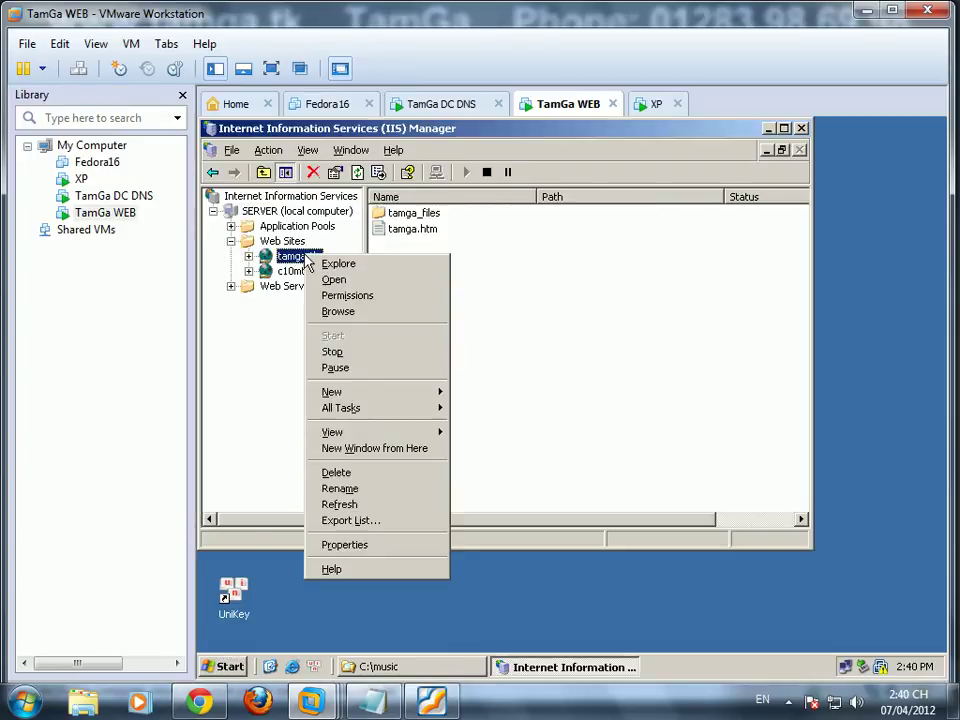
mouse_move(403, 395)
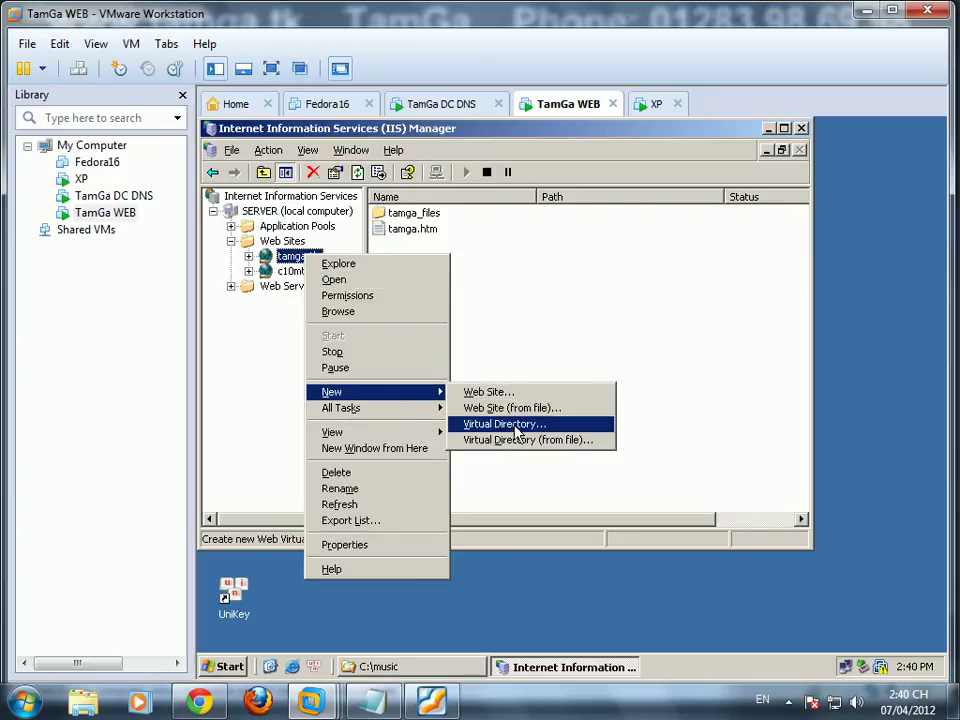
left_click(480, 423)
left_click(604, 485)
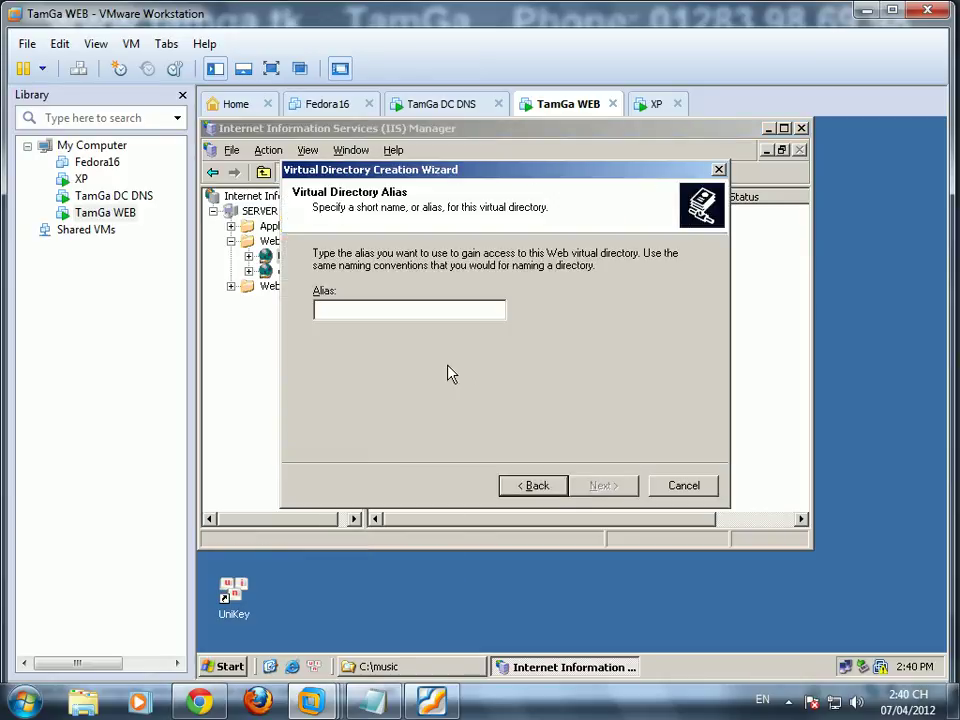
type("music")
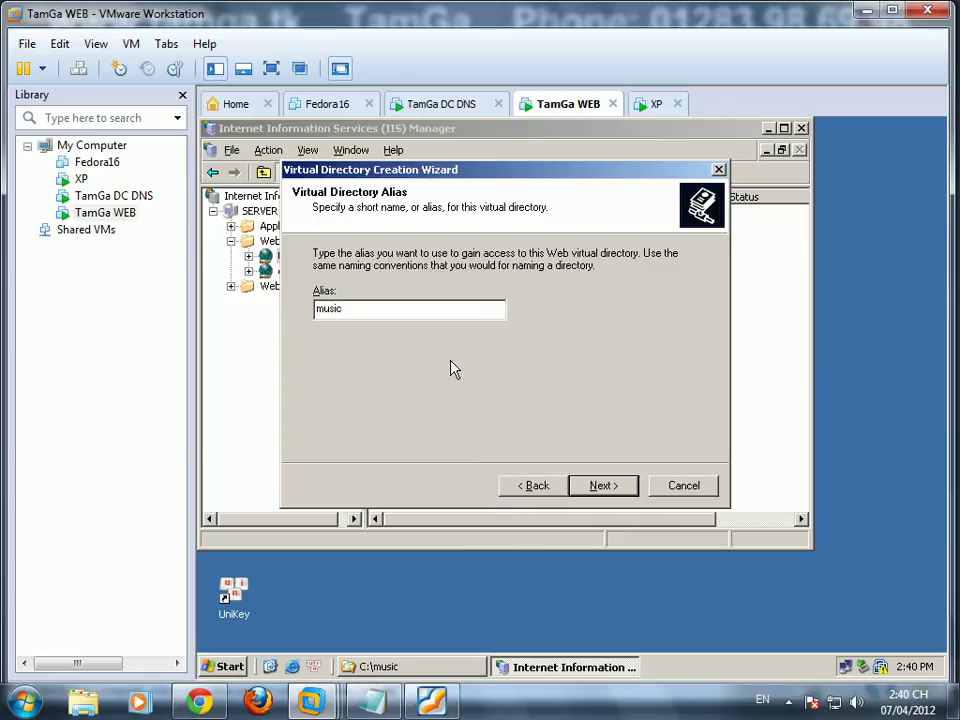
left_click(604, 487)
Step: Set the virtual directory's content path to C:\music
left_click(660, 294)
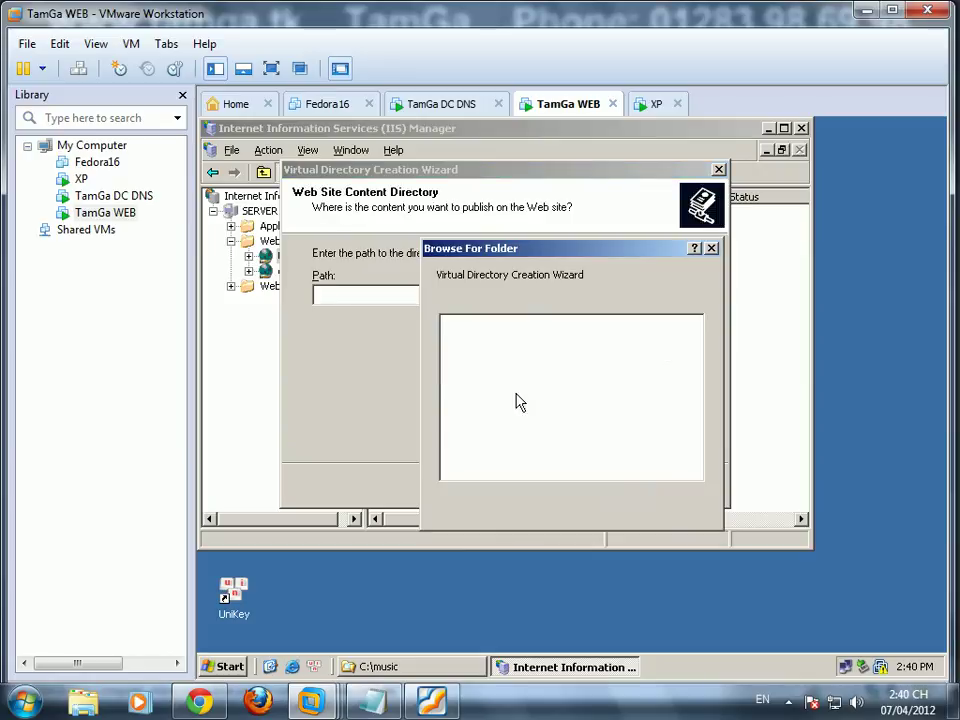
double_click(514, 356)
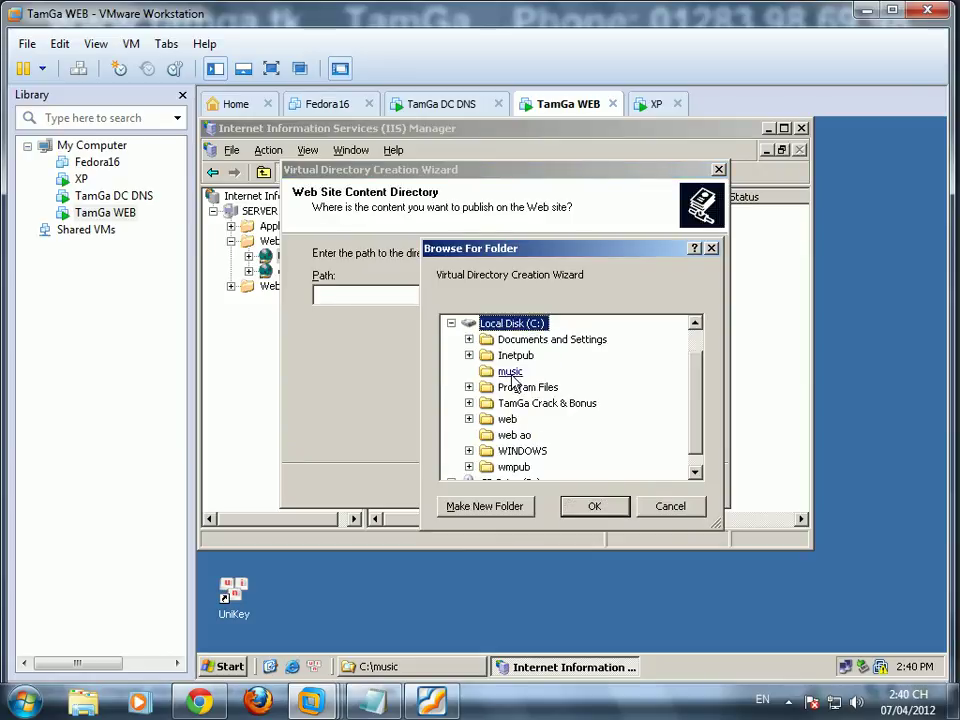
left_click(510, 371)
left_click(596, 506)
Step: Allow run scripts, execute, write and browse, accept the warning, and finish the wizard
left_click(600, 487)
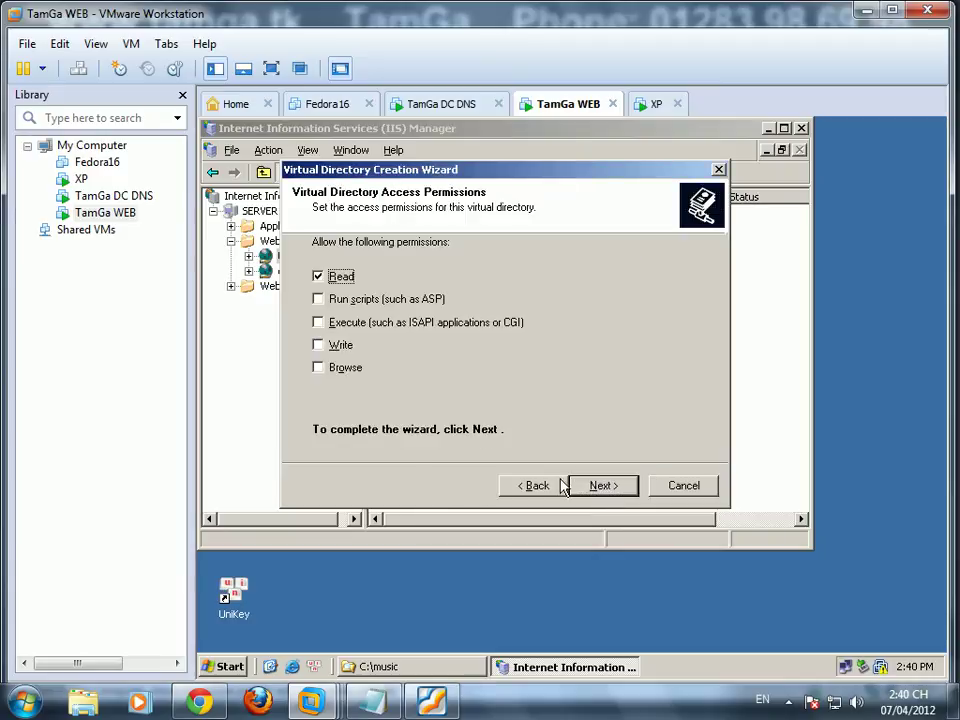
left_click(318, 299)
left_click(318, 322)
left_click(318, 344)
left_click(318, 367)
left_click(602, 485)
left_click(549, 440)
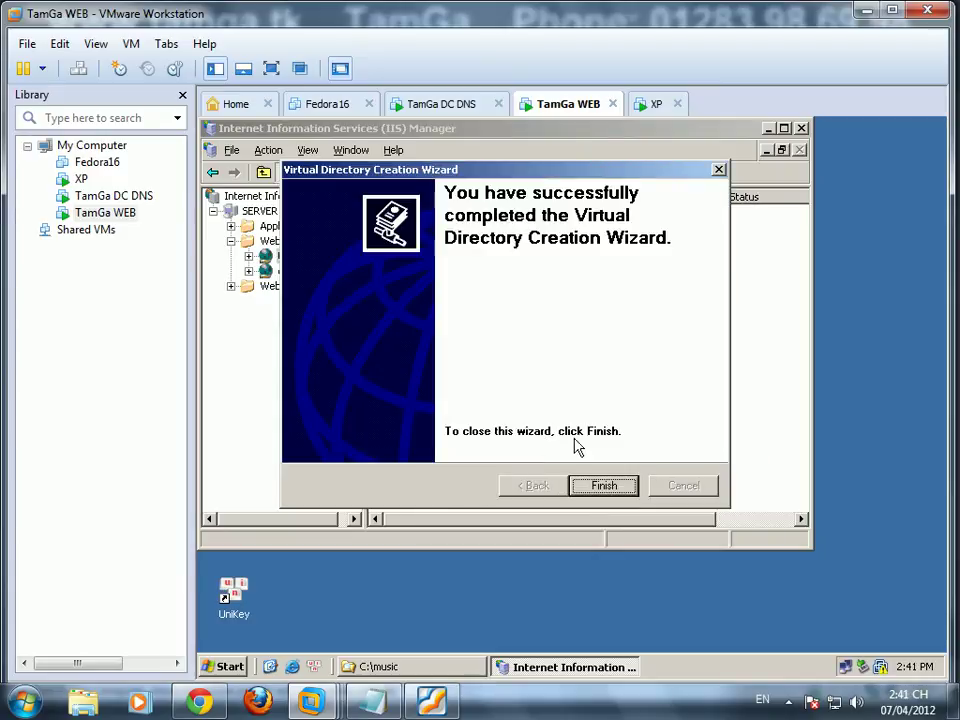
left_click(604, 486)
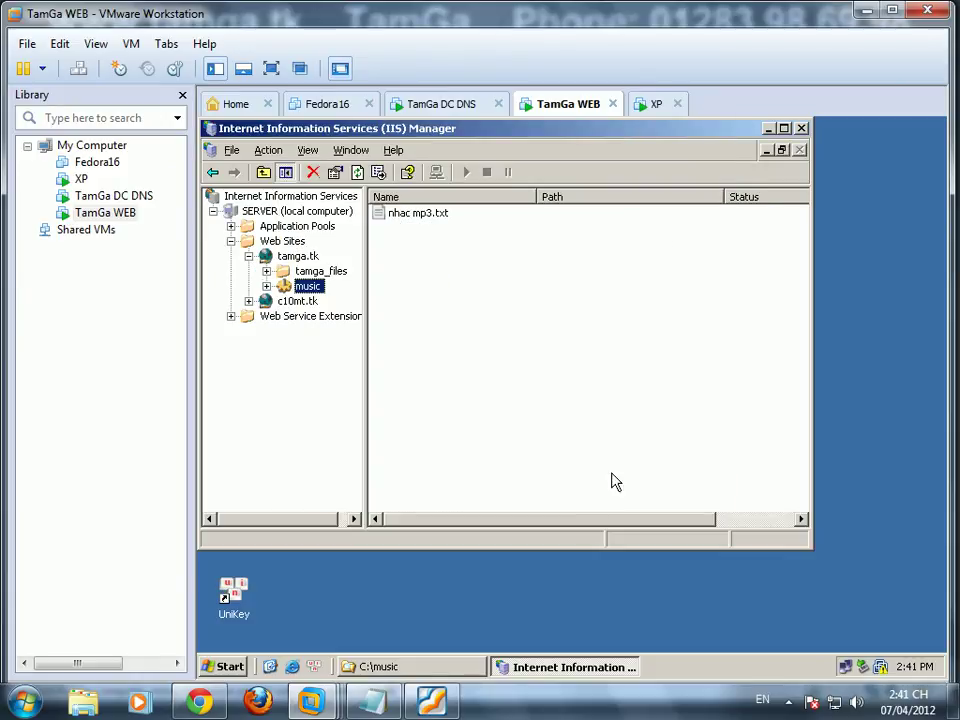
right_click(307, 289)
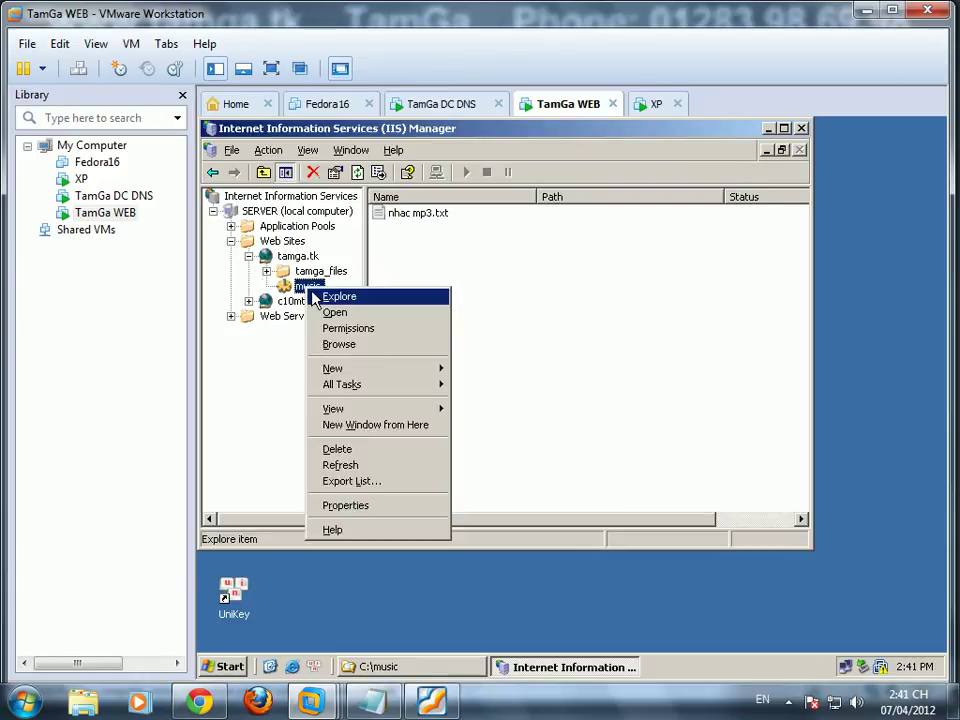
left_click(395, 506)
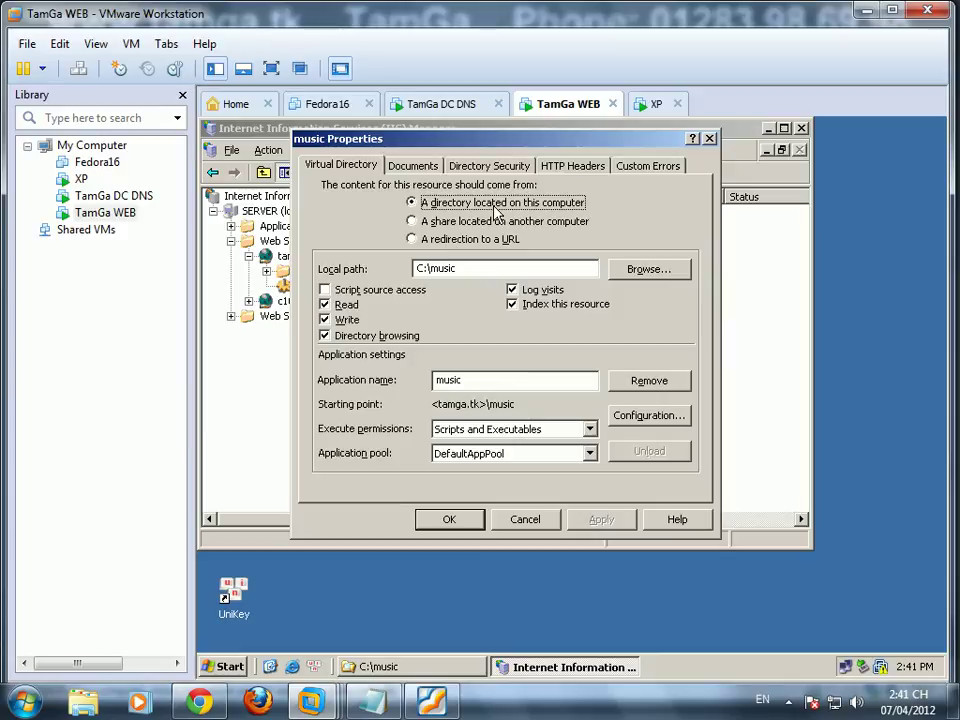
left_click_drag(468, 269, 375, 277)
left_click(432, 166)
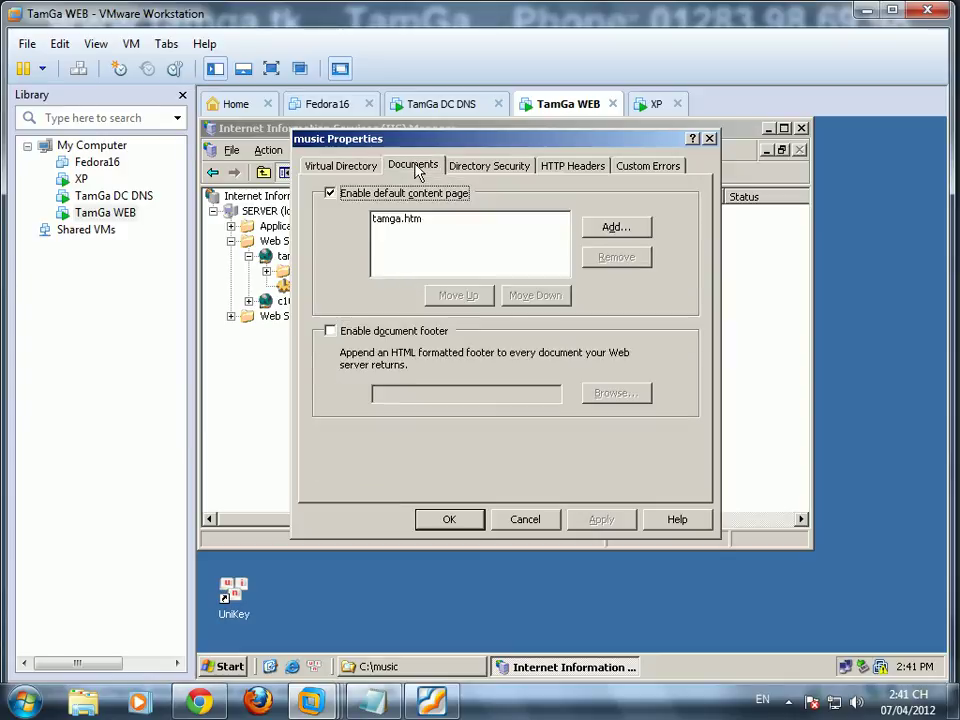
left_click(487, 168)
left_click(569, 170)
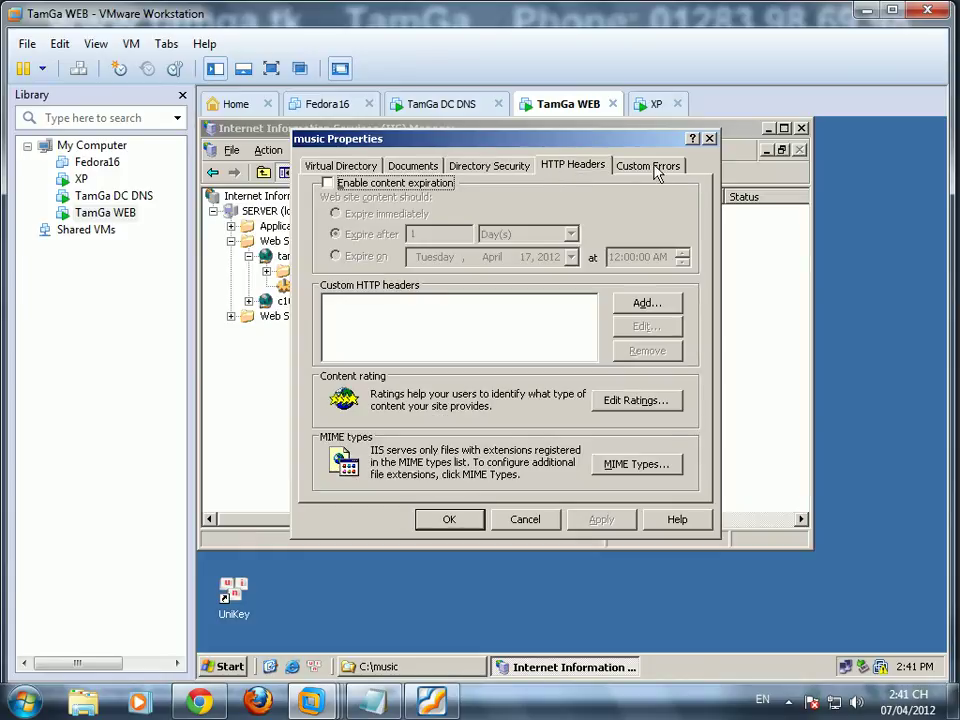
left_click(650, 168)
left_click(553, 522)
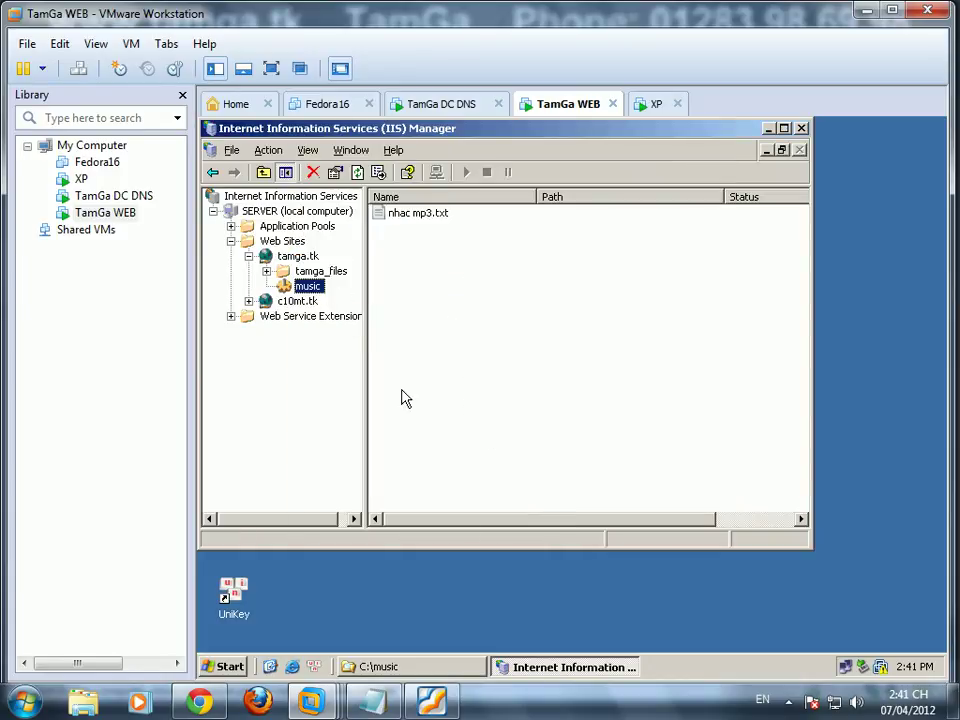
left_click(448, 668)
Step: In the music folder's advanced security, stop inheriting permissions and copy the existing entries
right_click(287, 350)
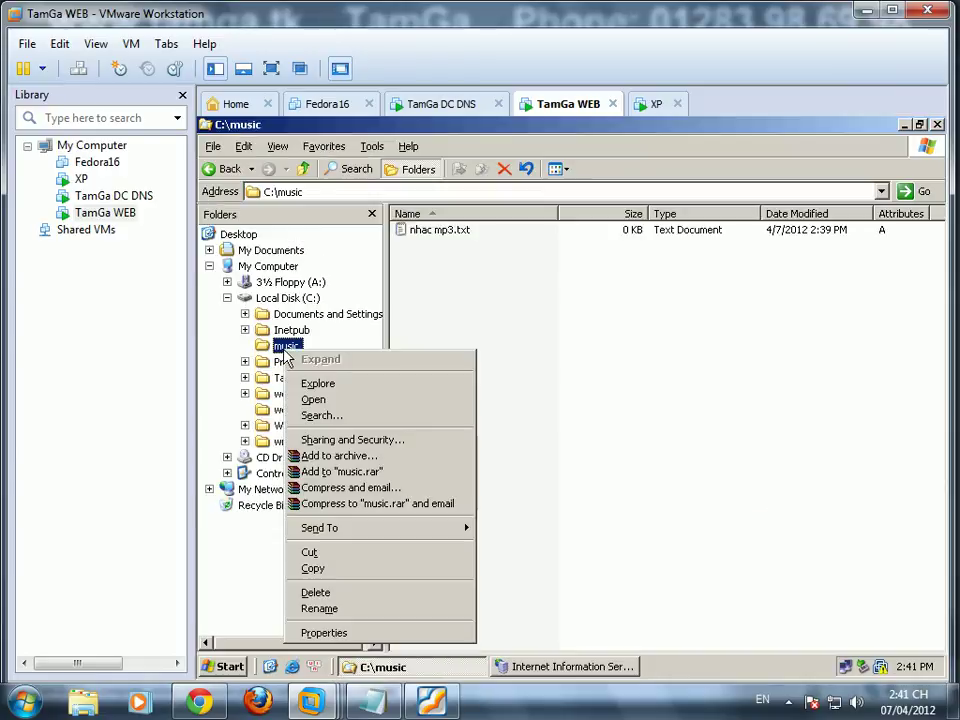
left_click(340, 440)
left_click(382, 216)
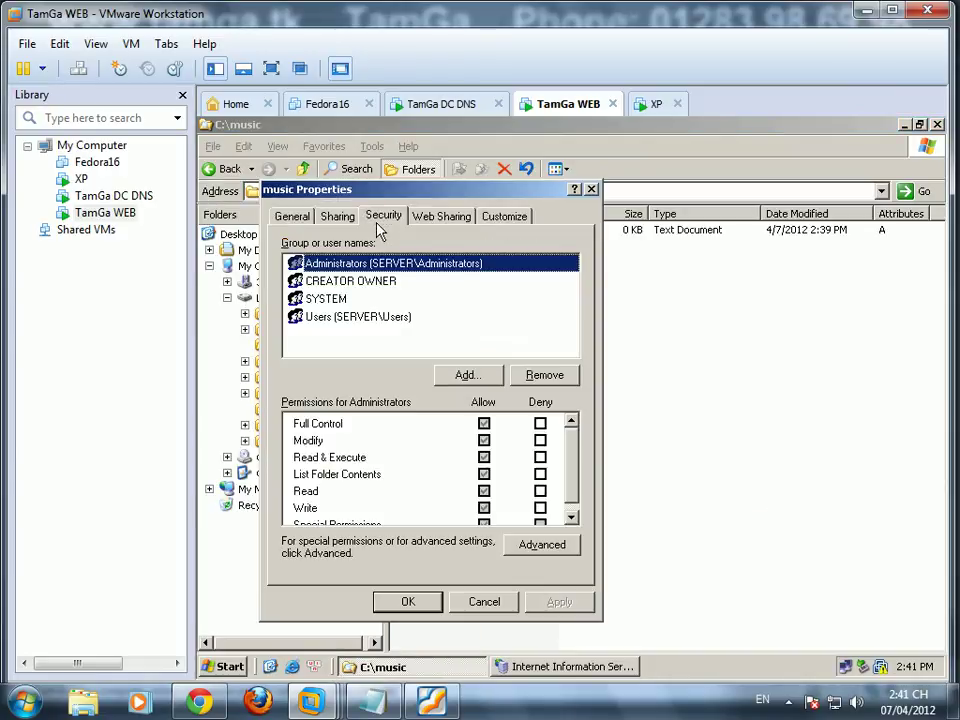
left_click(540, 544)
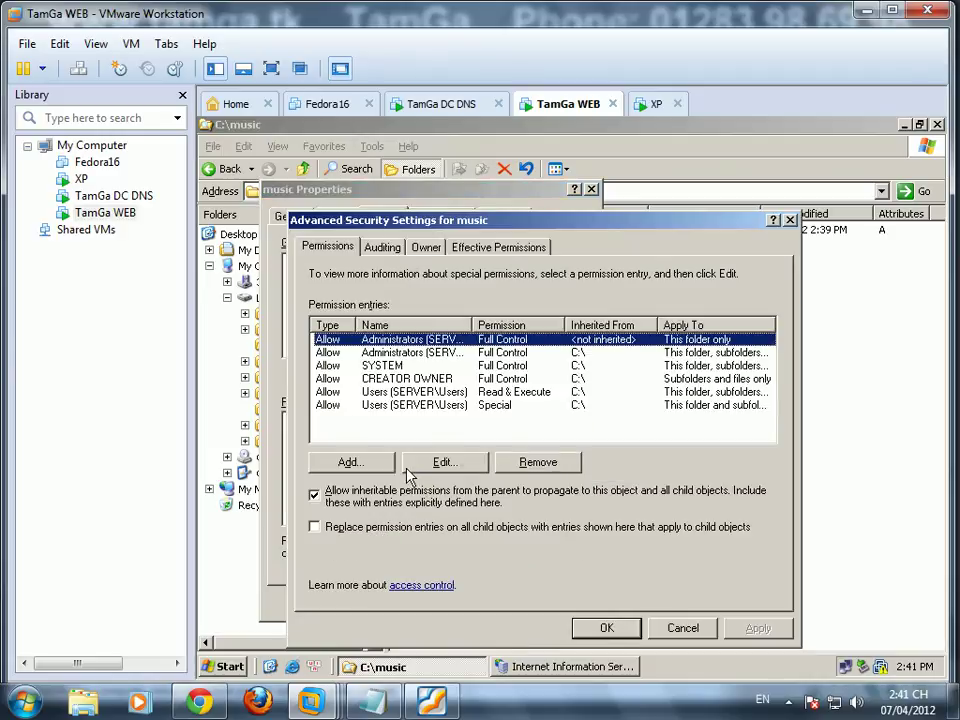
left_click(328, 499)
left_click(435, 400)
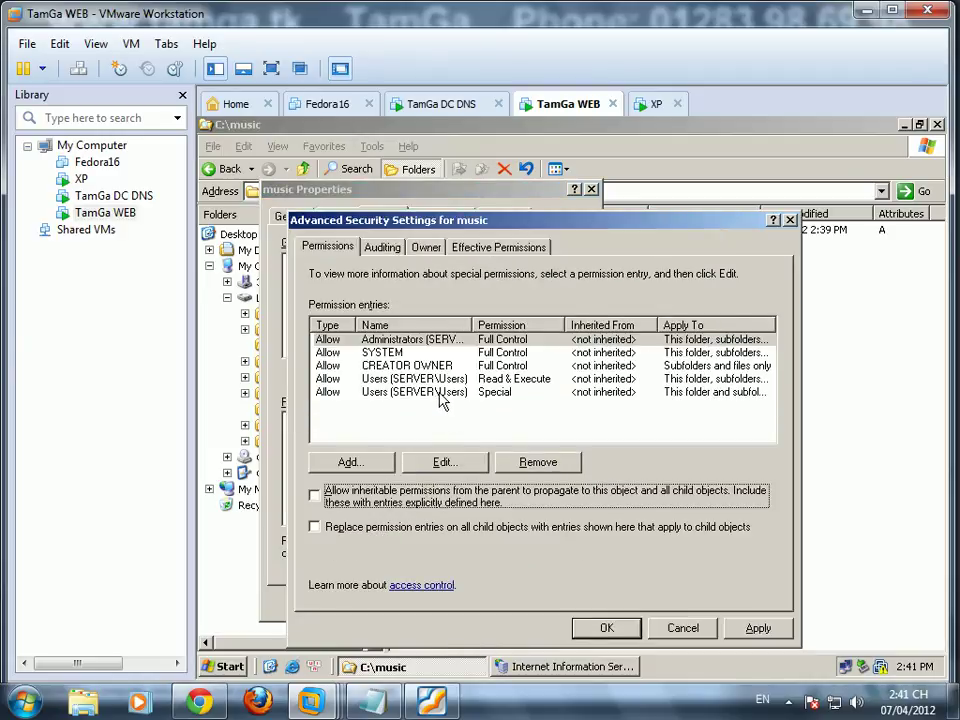
Step: Add a permission entry for user nva from the tamga.com Users container
left_click(350, 462)
left_click(653, 331)
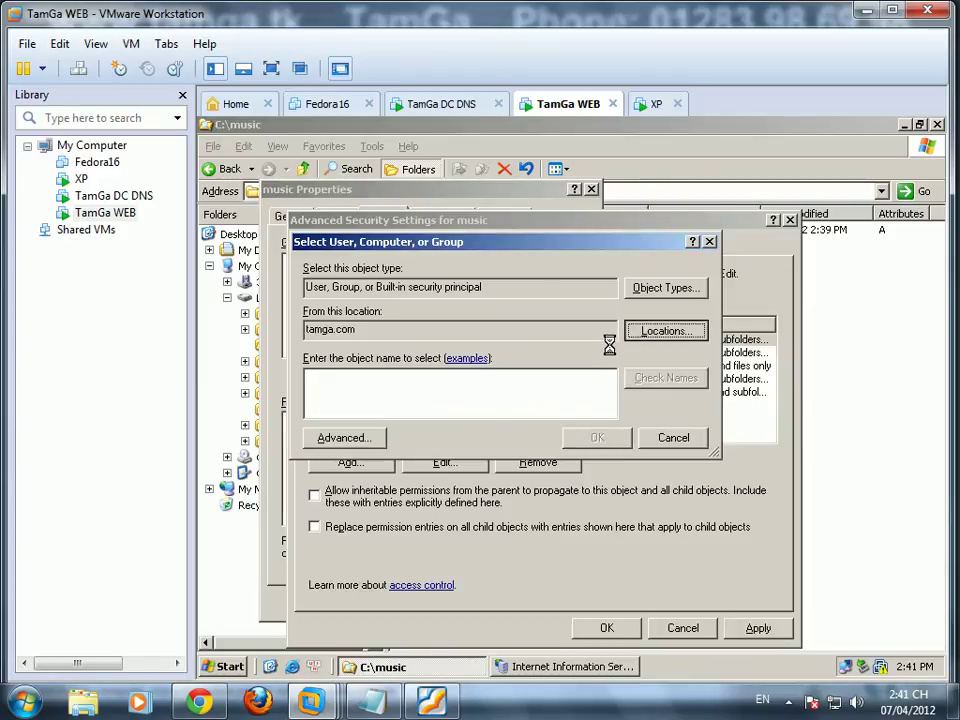
left_click(337, 368)
left_click(397, 457)
left_click(640, 492)
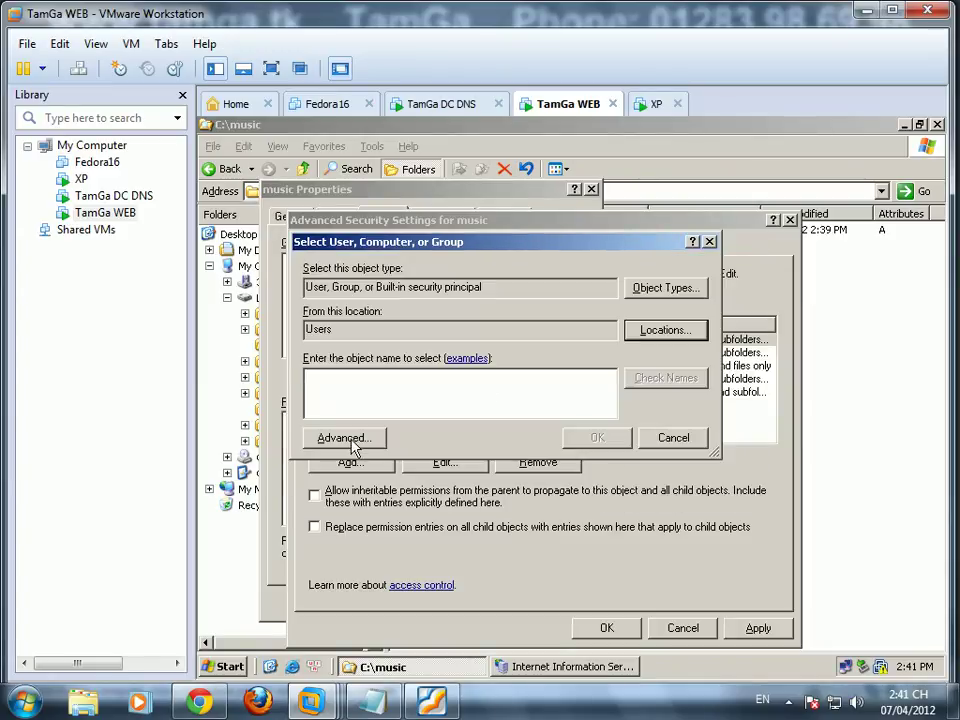
left_click(350, 440)
left_click(731, 299)
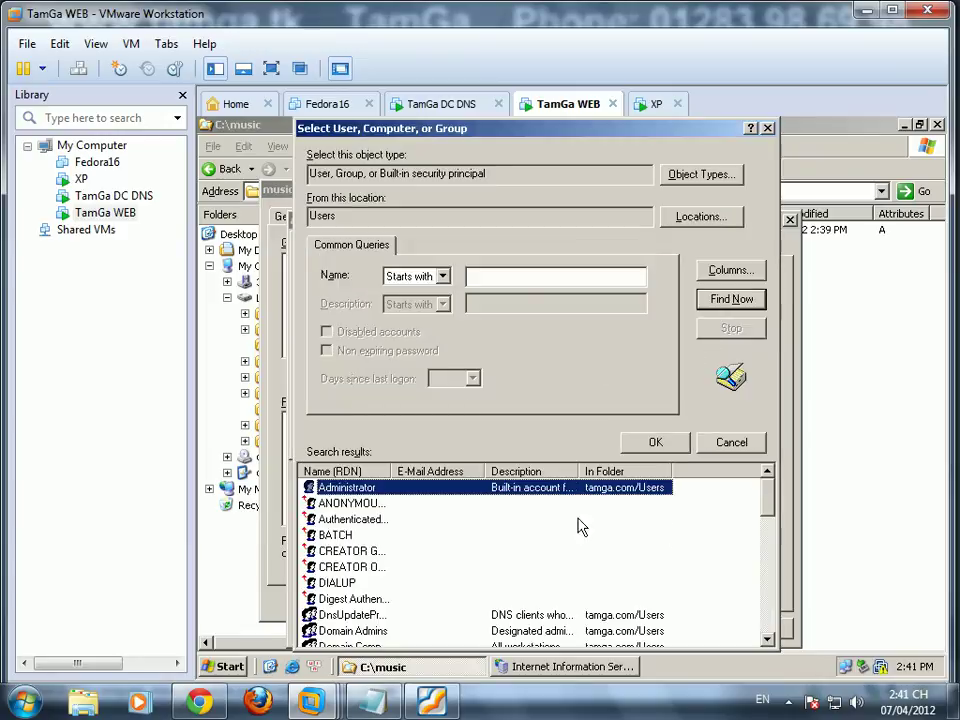
left_click_drag(768, 506, 768, 570)
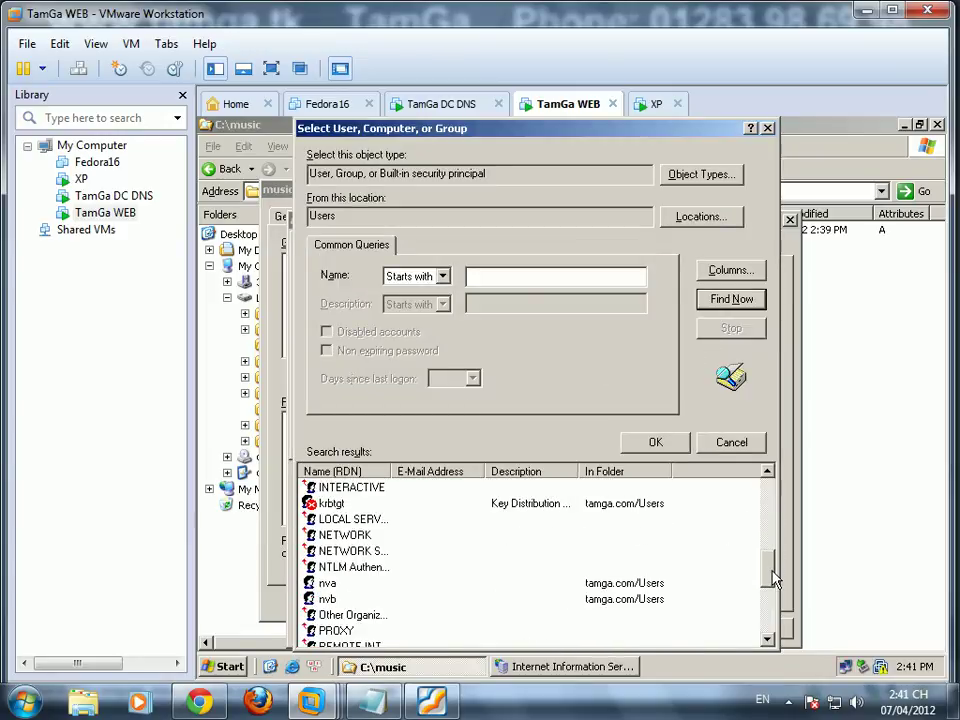
left_click(325, 585)
left_click(655, 442)
left_click(598, 437)
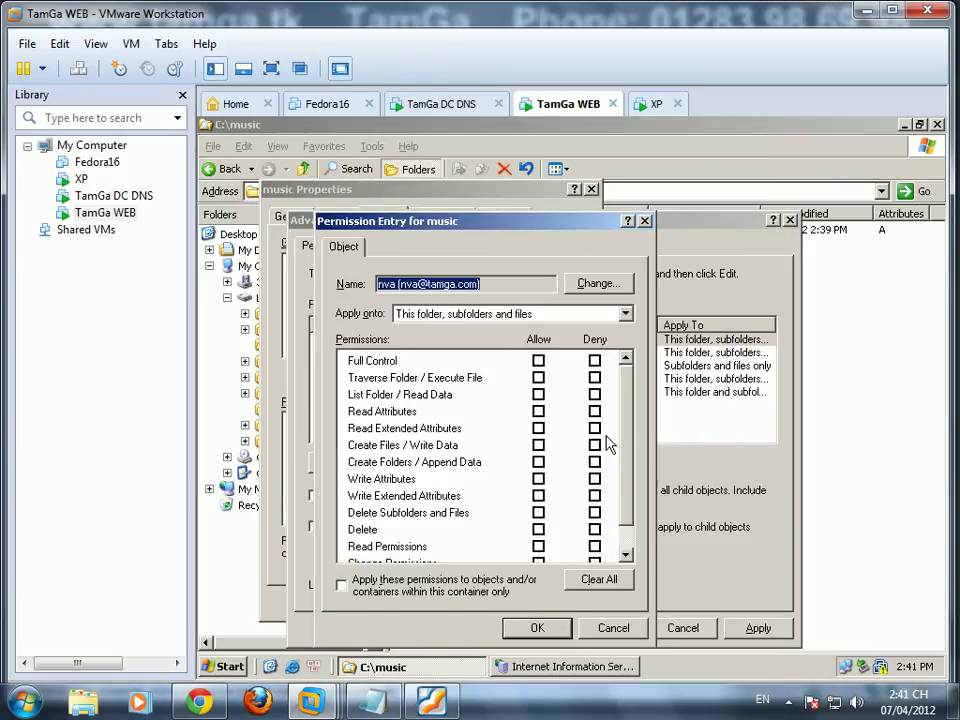
Step: Allow nva every permission except Full Control and save the entry
left_click(540, 362)
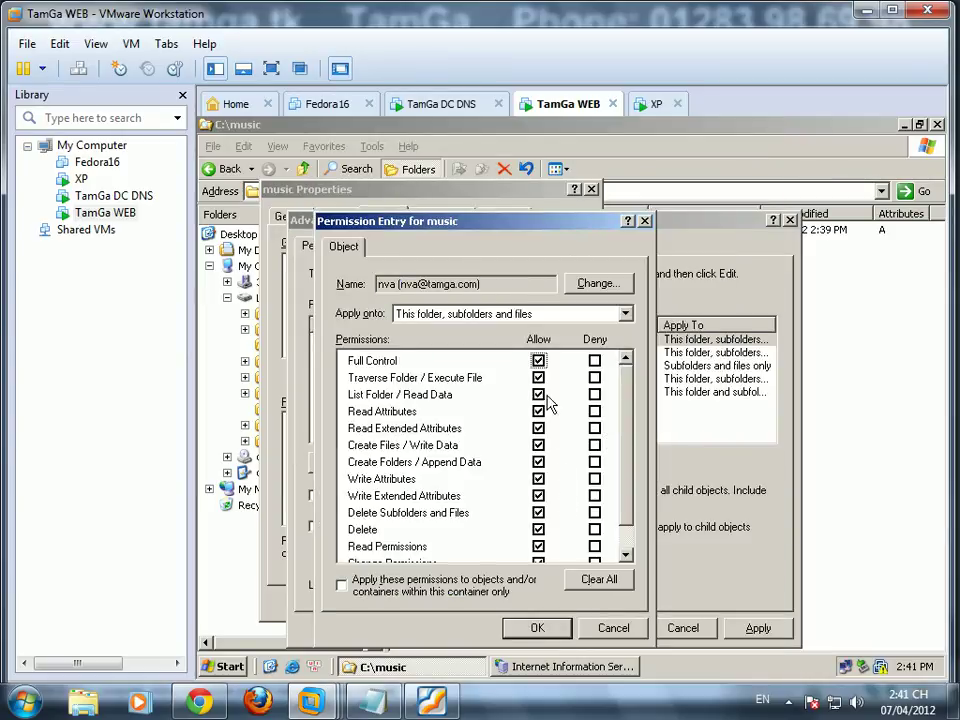
left_click(539, 362)
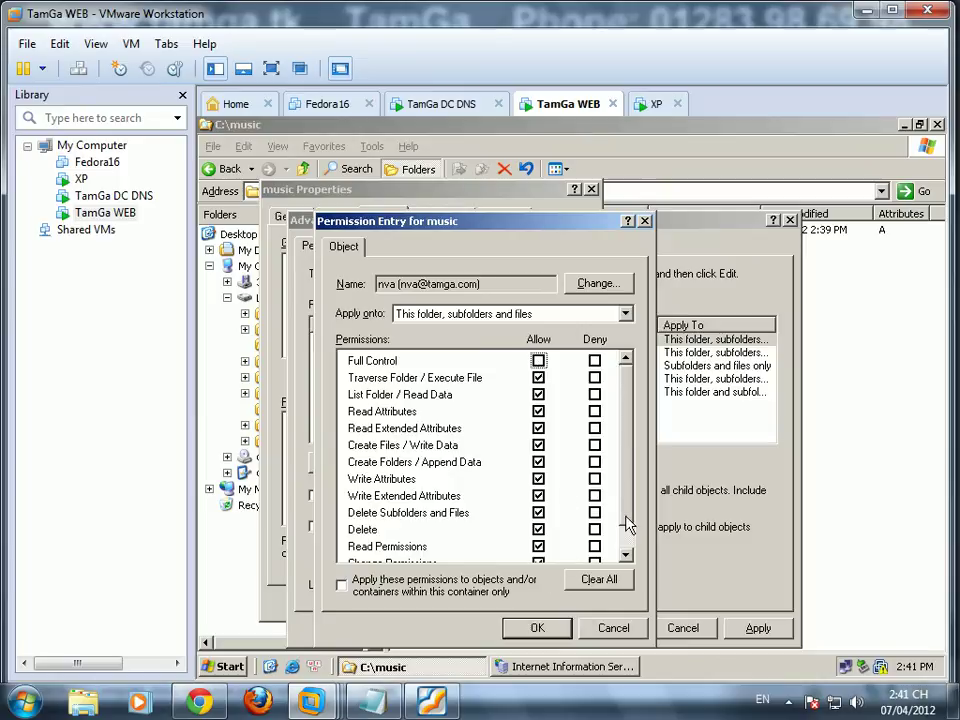
scroll(627, 527, "down", 1)
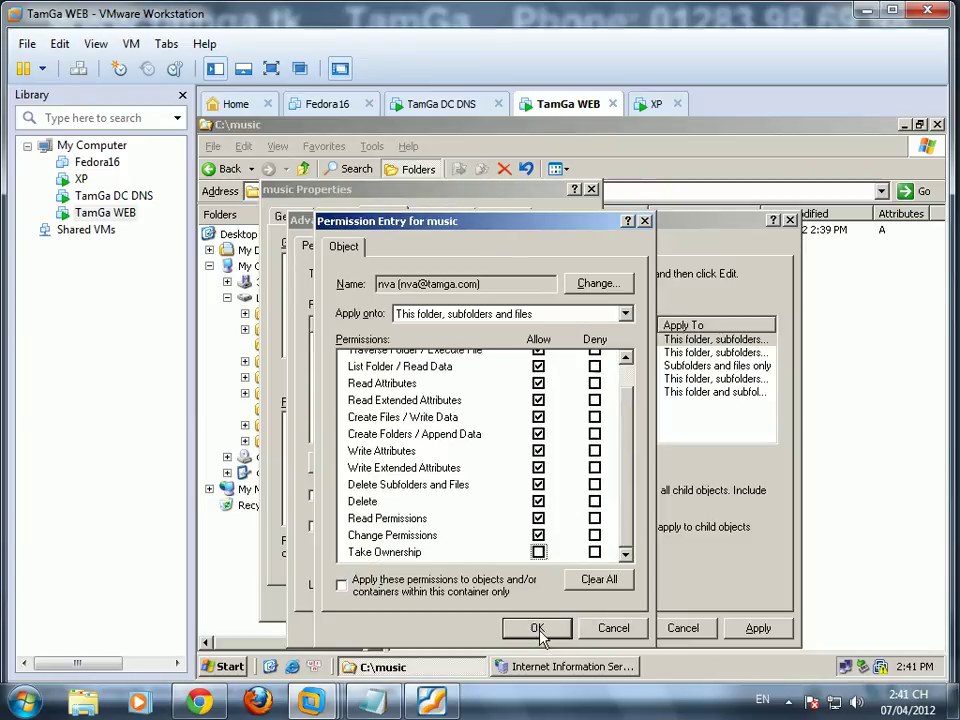
left_click(537, 628)
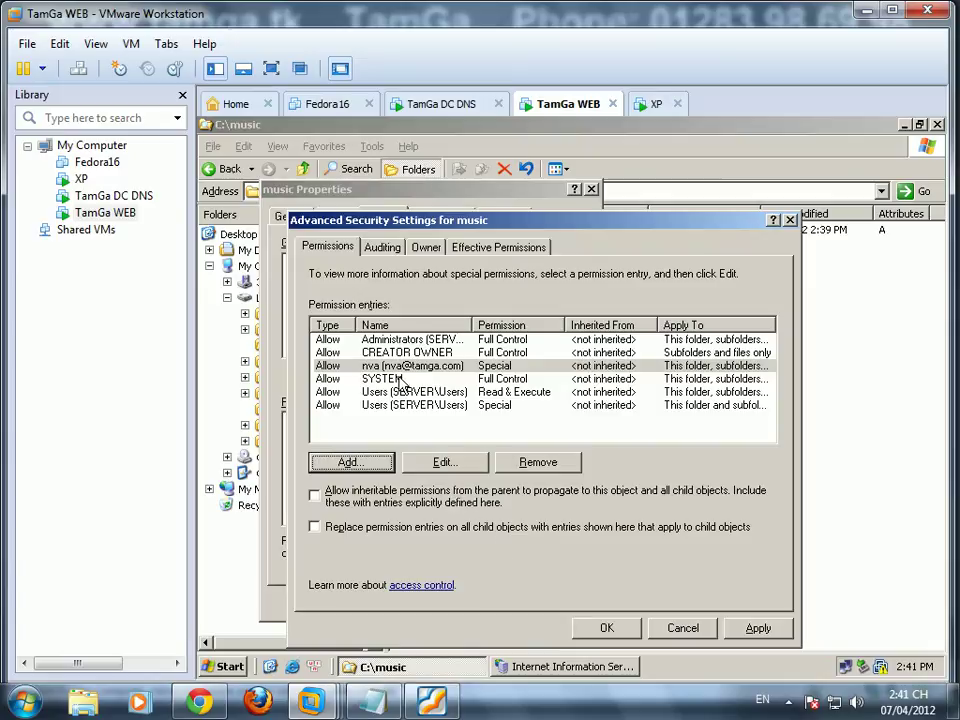
Step: Remove the Users and SYSTEM entries and apply the folder's security changes
left_click(424, 393)
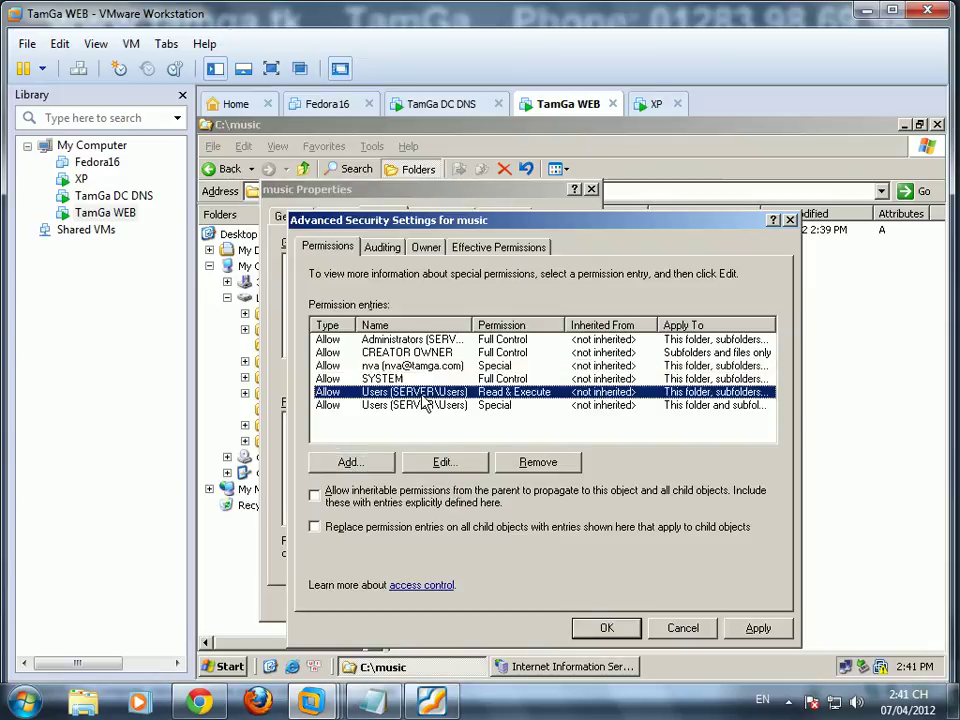
left_click(530, 462)
left_click(537, 463)
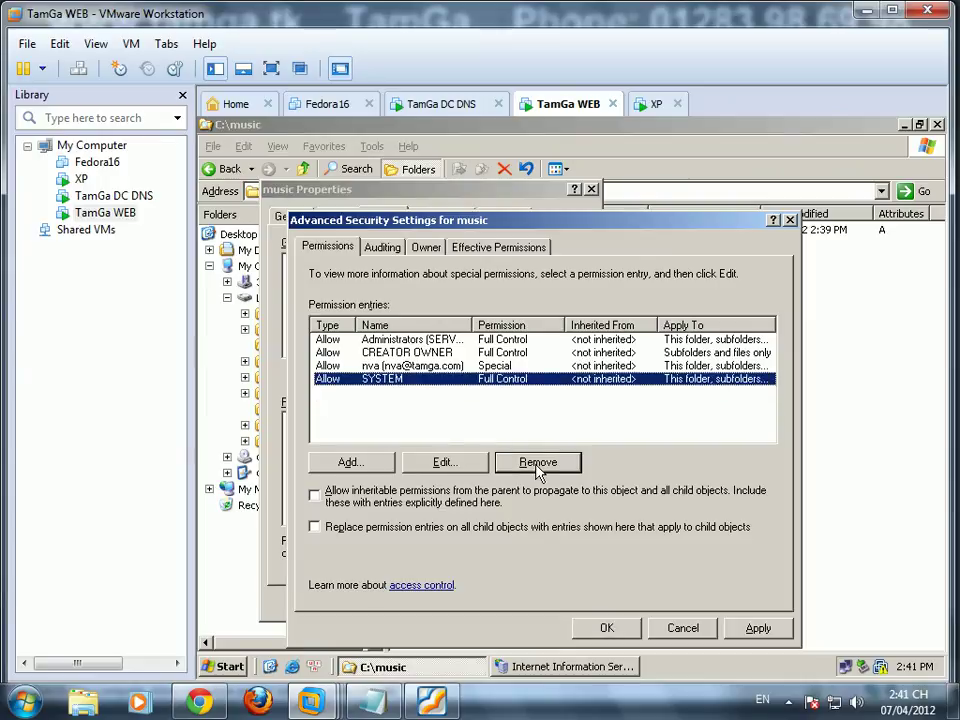
left_click(537, 463)
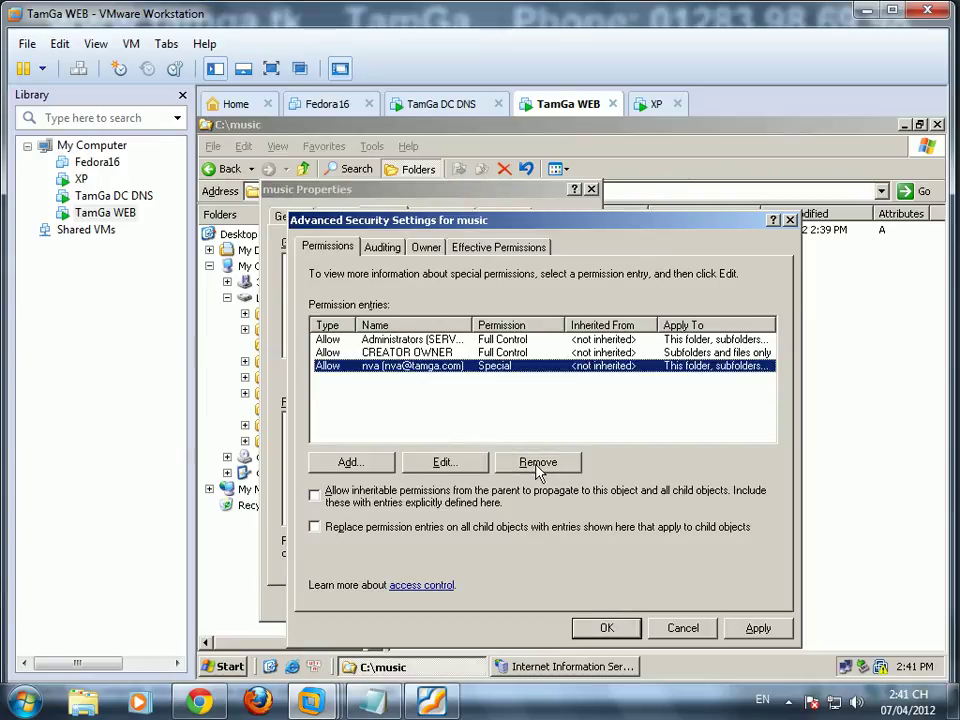
left_click(606, 628)
left_click(419, 606)
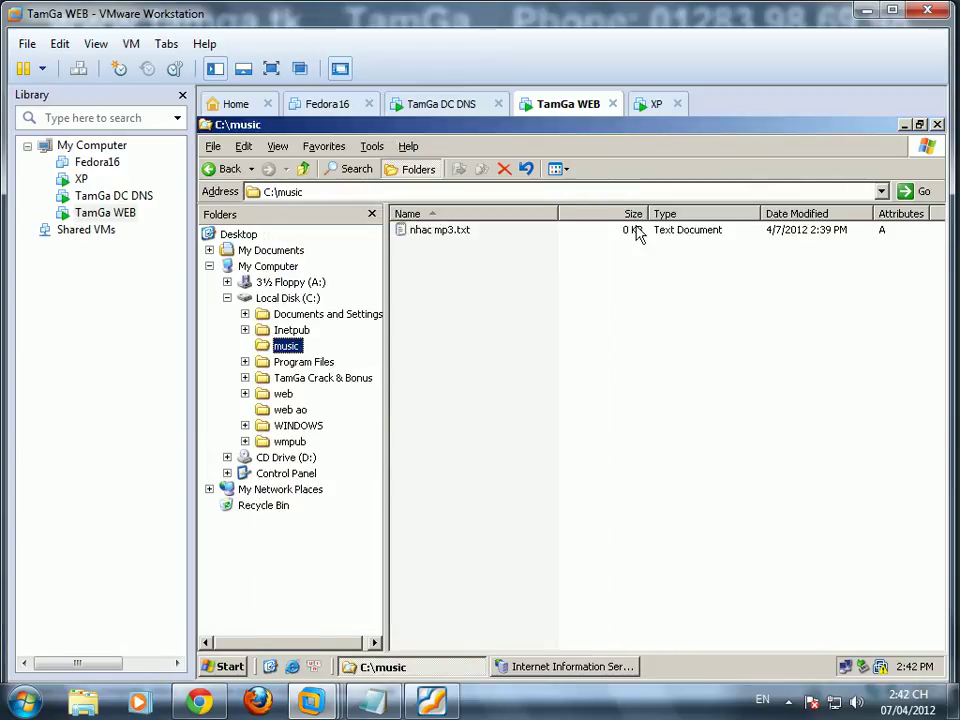
Step: Switch to the XP machine and refresh its desktop
left_click(649, 110)
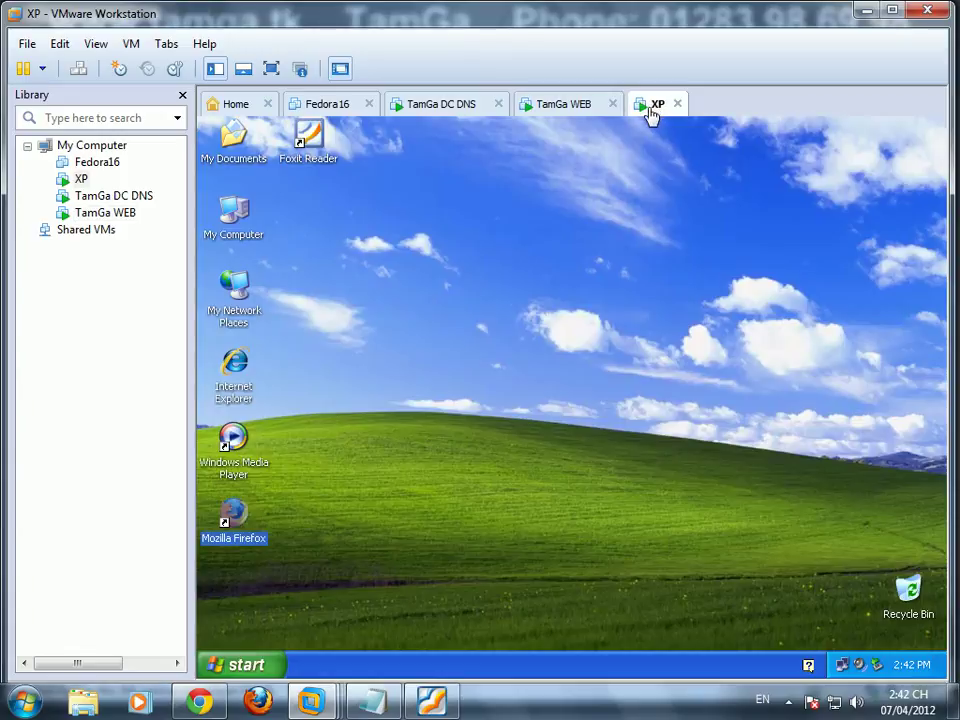
right_click(429, 370)
left_click(462, 395)
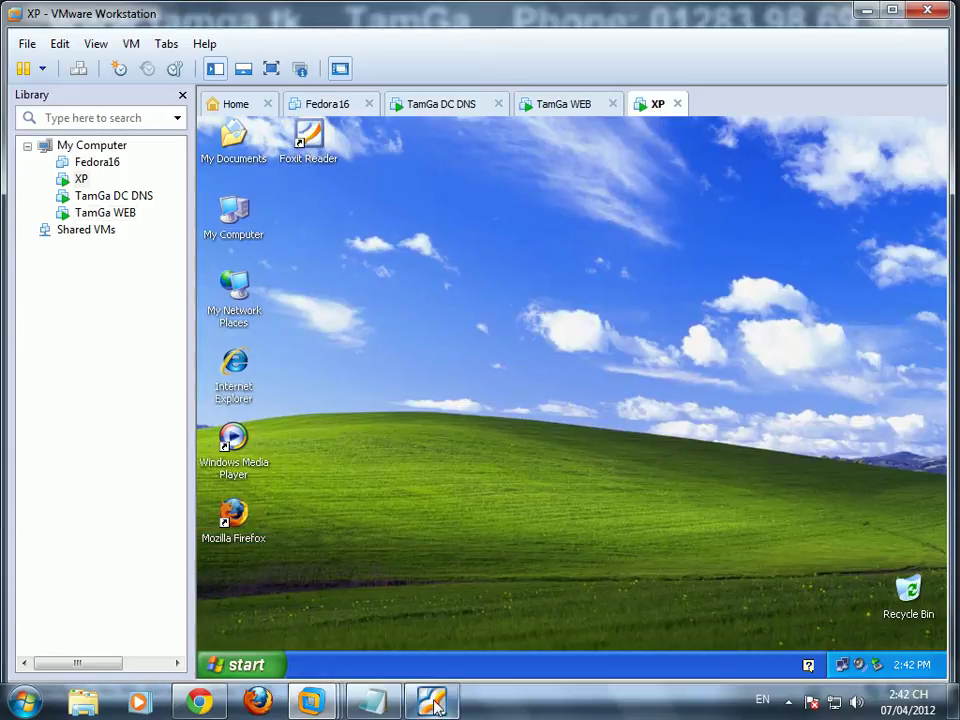
Step: Note in Notepad about testing users nva and nvb on music at the WEB machine
left_click(373, 700)
type("test thư")
type(" coi")
key("BackSpace")
key("BackSpace")
key("BackSpace")
type("vơi user nva ")
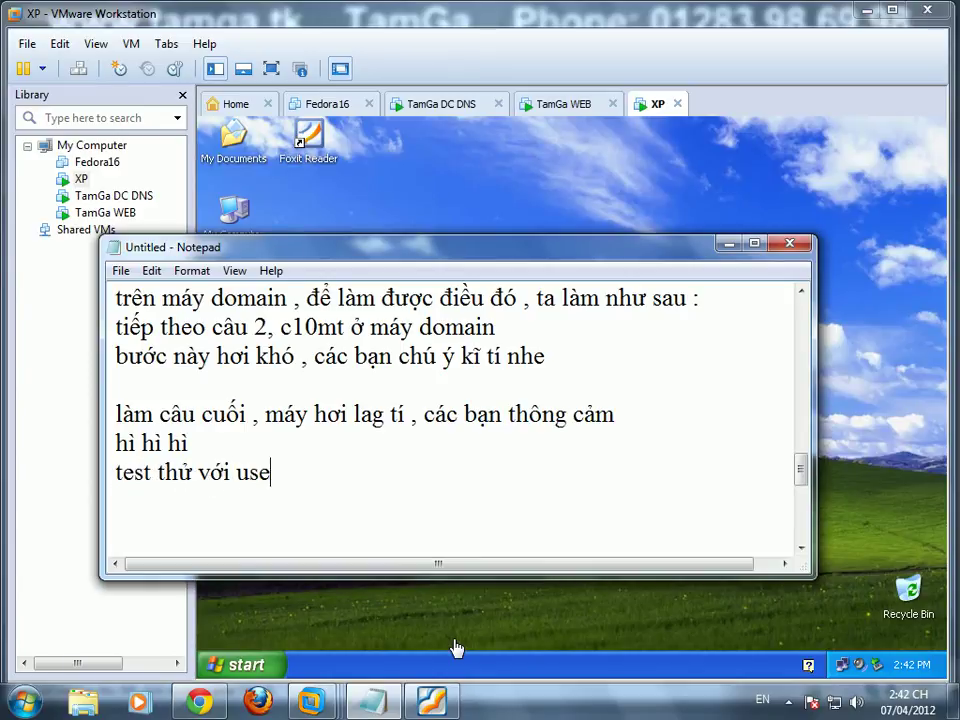
type("và nvb ở music")
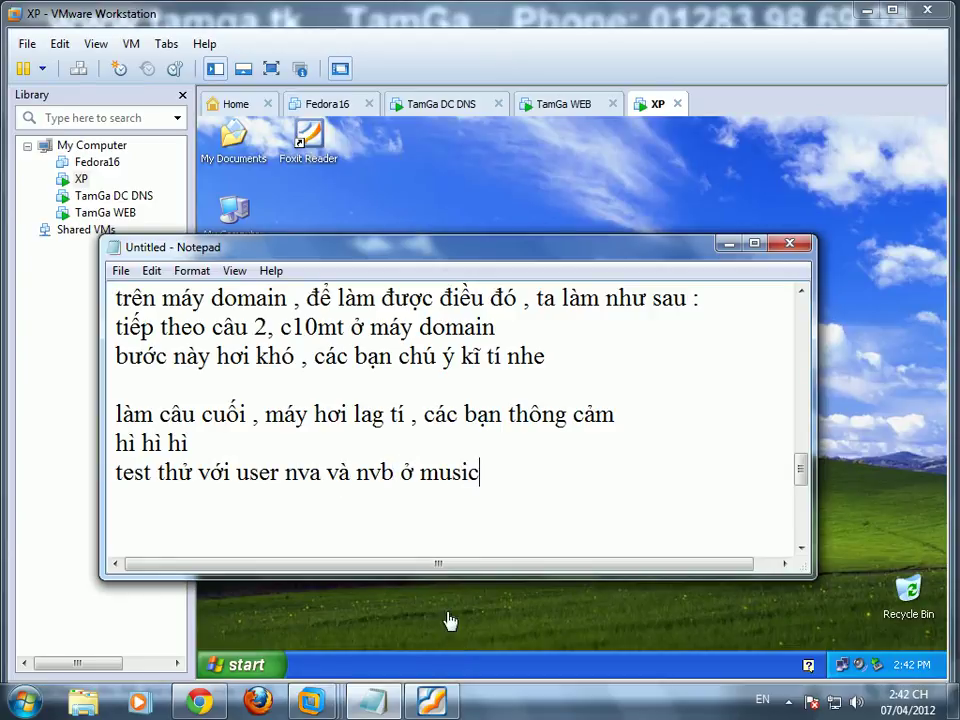
type(" tại máy WEB")
key("Return")
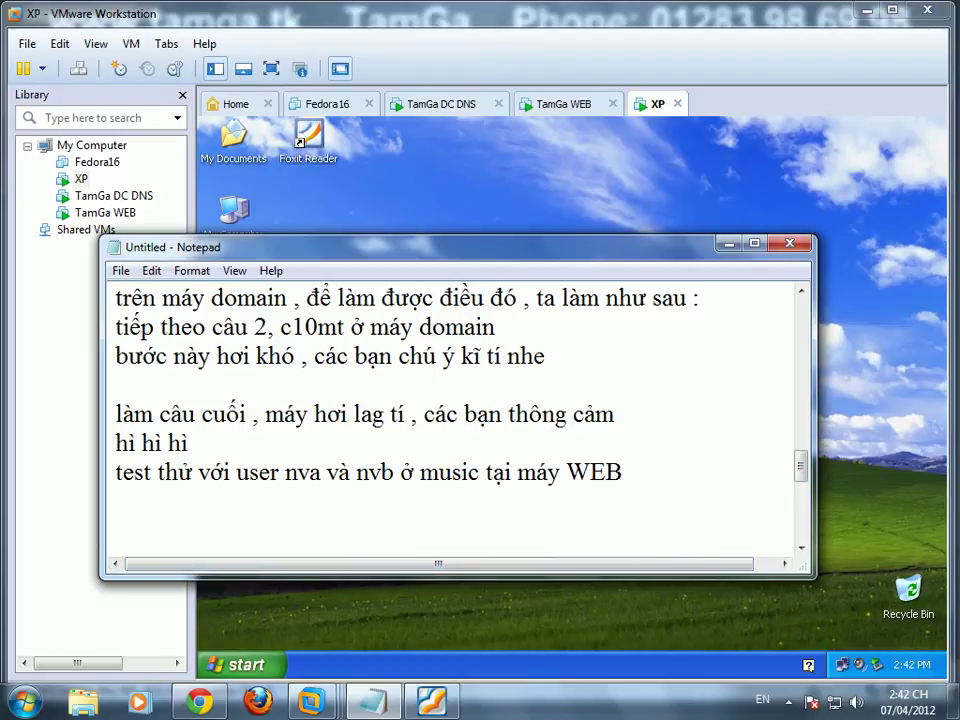
Step: Hide Notepad, refresh the XP desktop twice, and switch to TamGa WEB
key("super+d")
right_click(401, 443)
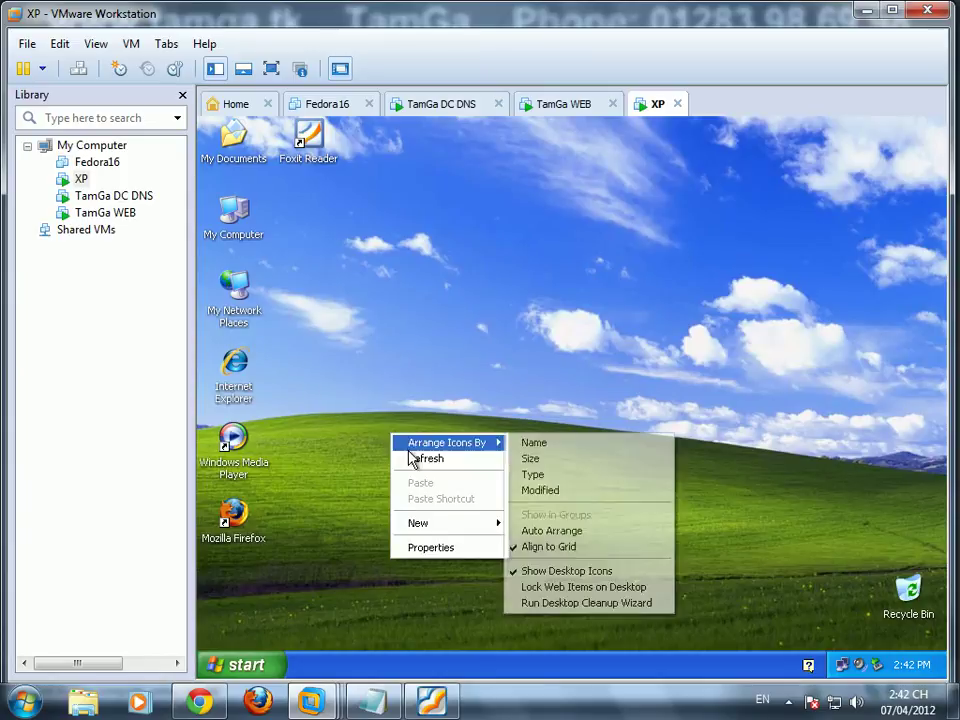
left_click(411, 458)
right_click(410, 455)
left_click(414, 482)
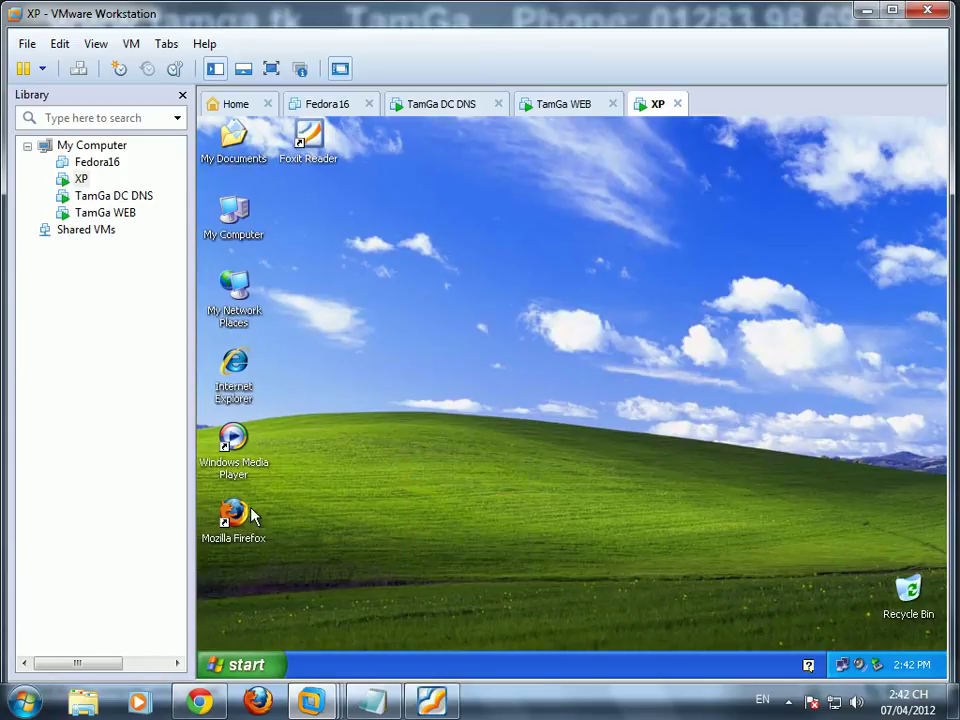
left_click(572, 104)
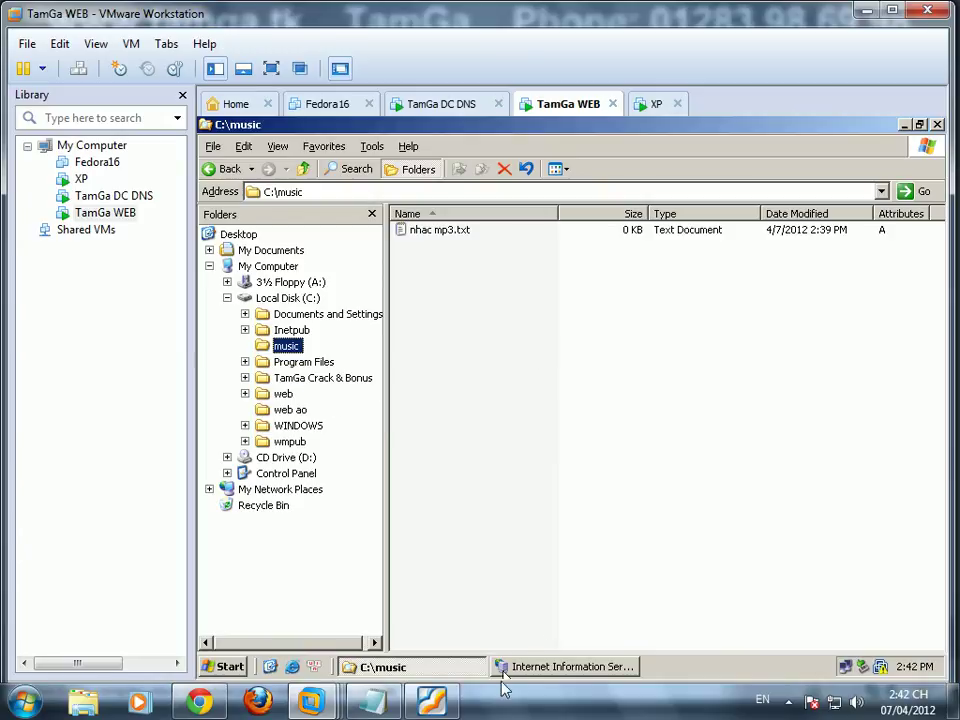
Step: Check IIS Manager on TamGa WEB, then launch Firefox from the XP desktop
left_click(540, 667)
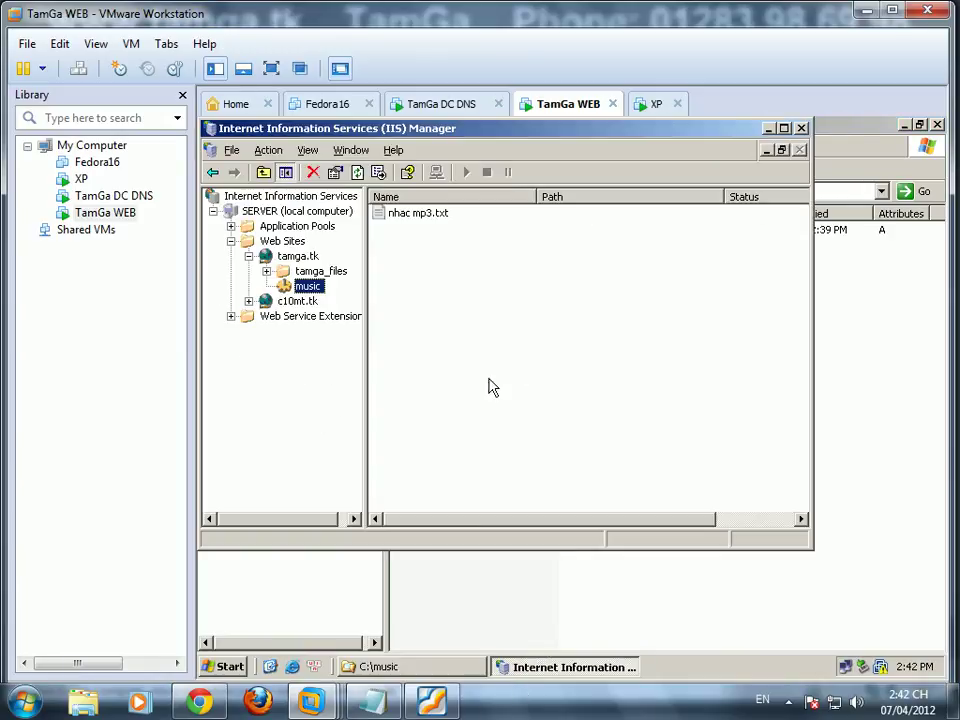
left_click(656, 104)
double_click(250, 528)
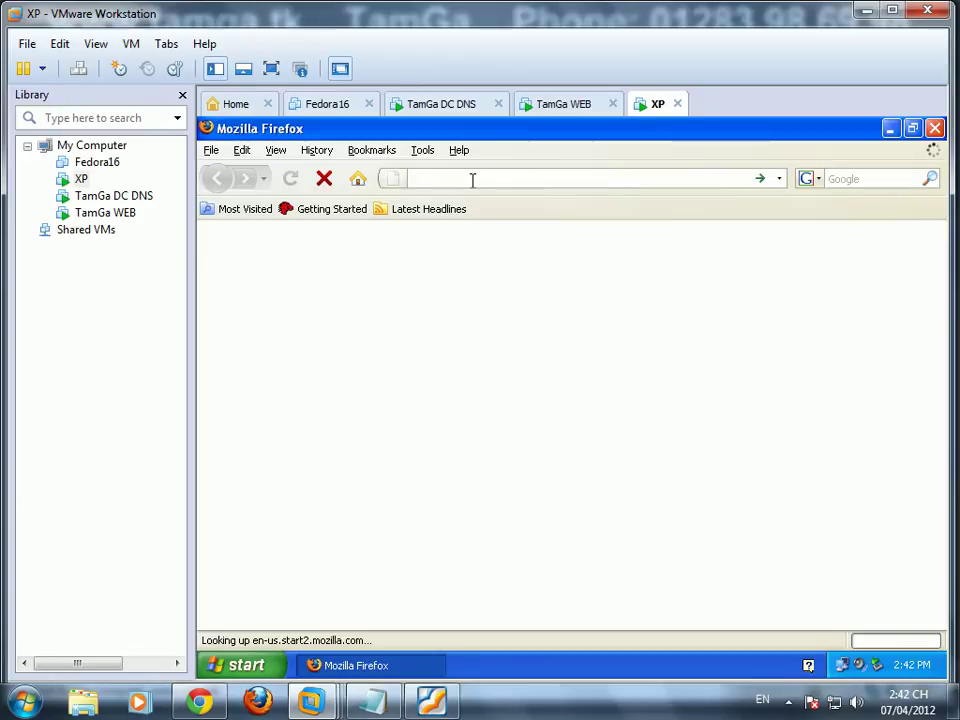
type("http")
key("Down")
key("Down")
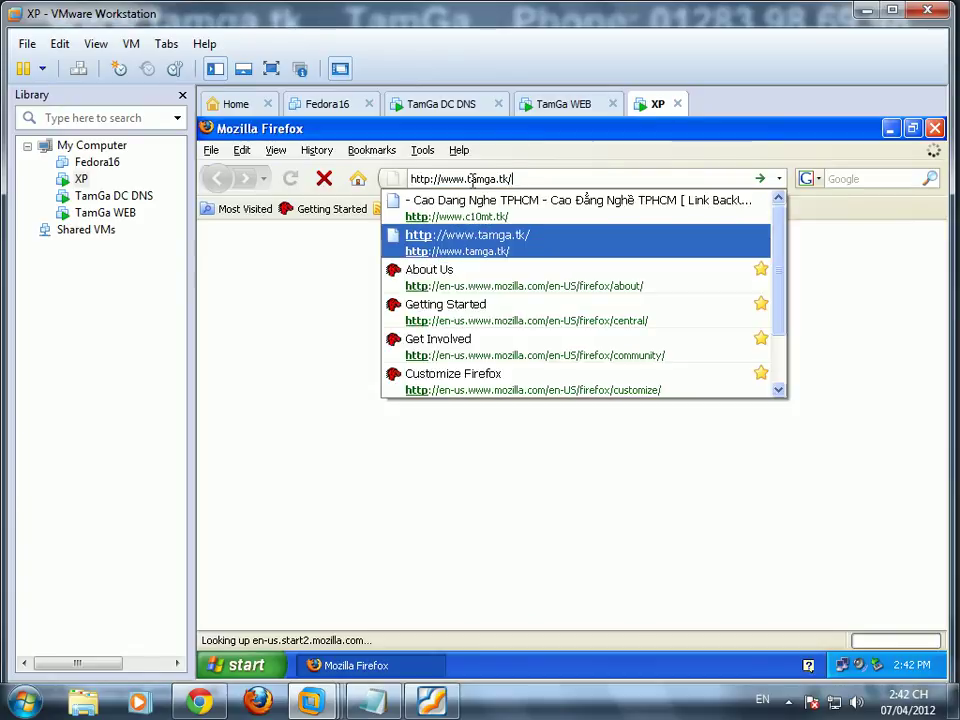
type("music")
key("Return")
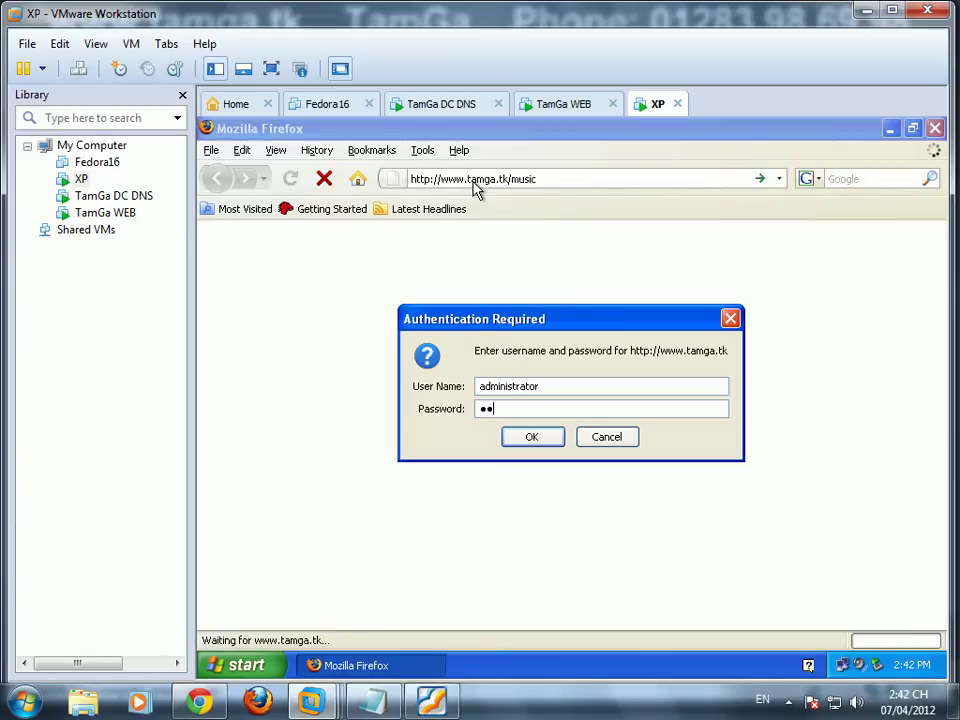
key("Return")
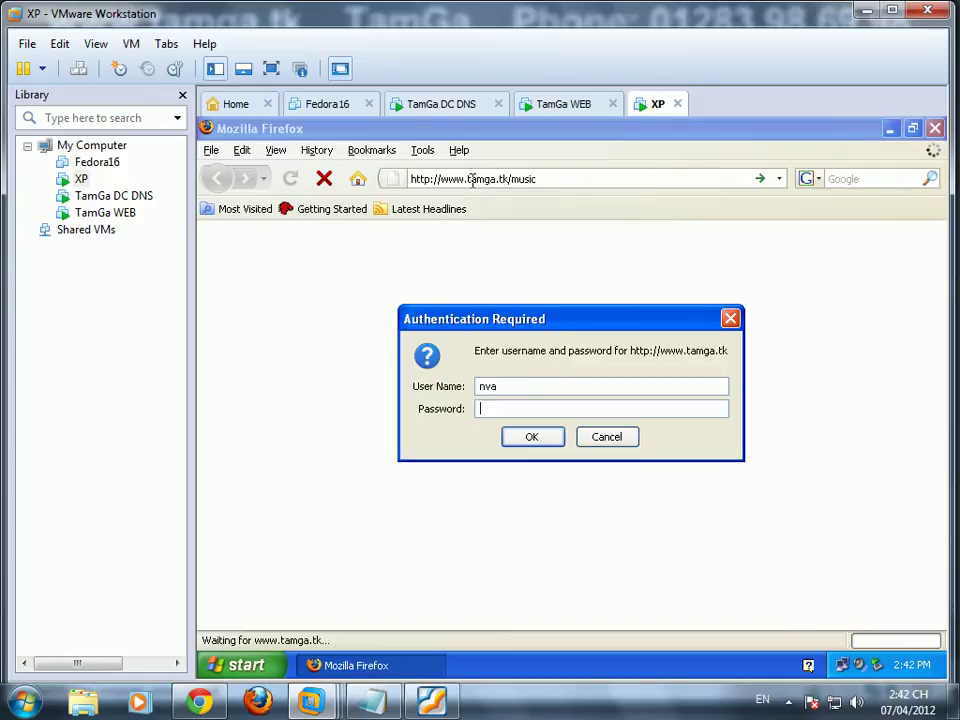
key("Return")
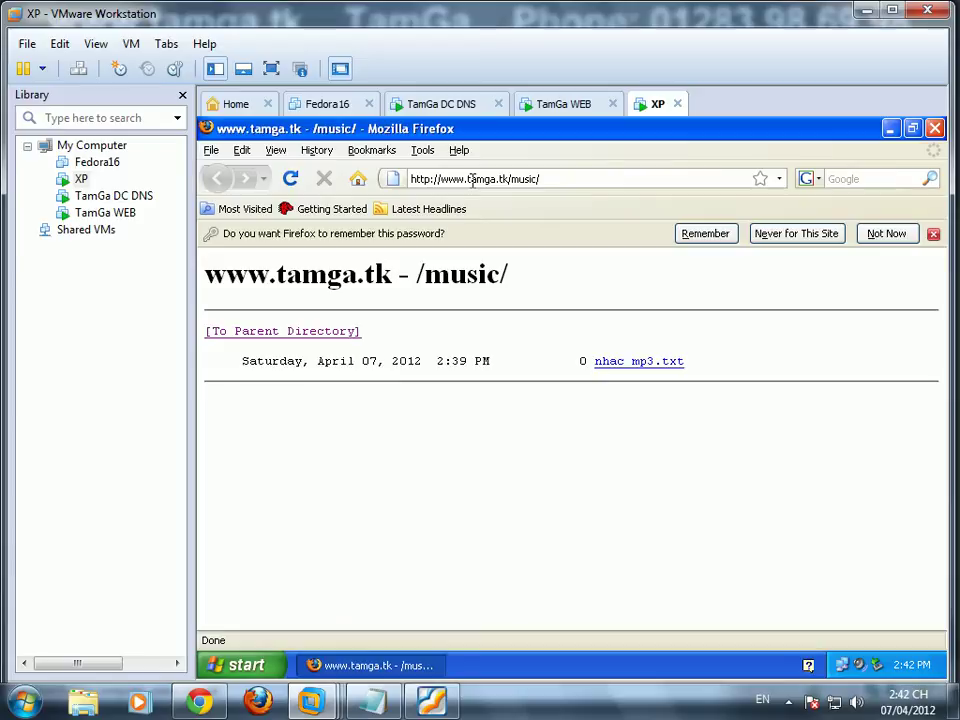
Step: Highlight the nhac mp3.txt listing entry, then close Firefox
left_click_drag(568, 330, 417, 274)
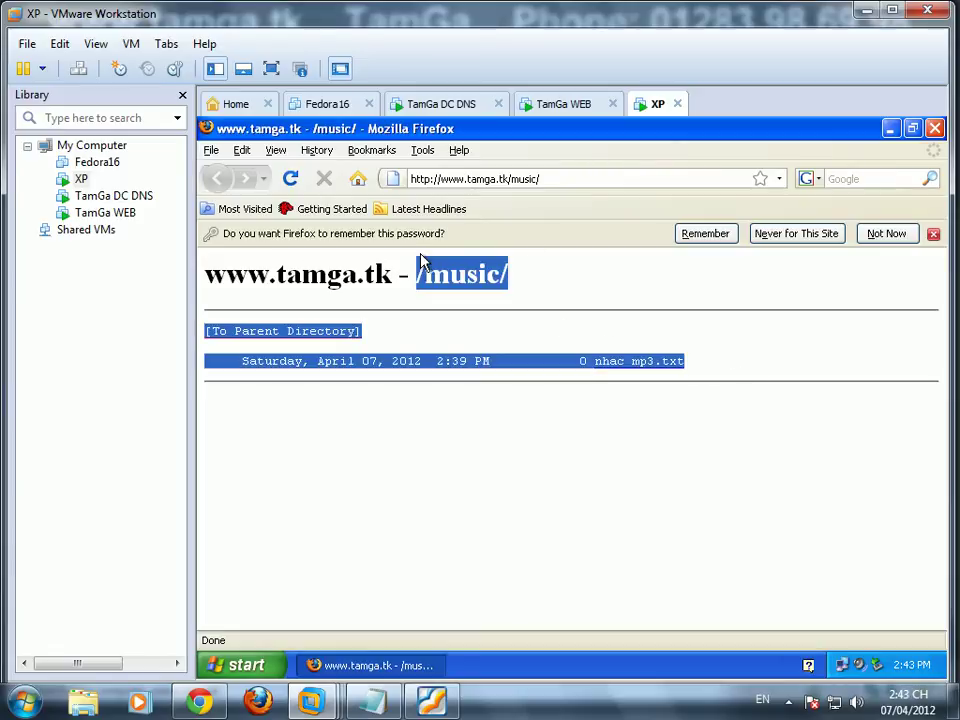
left_click(577, 307)
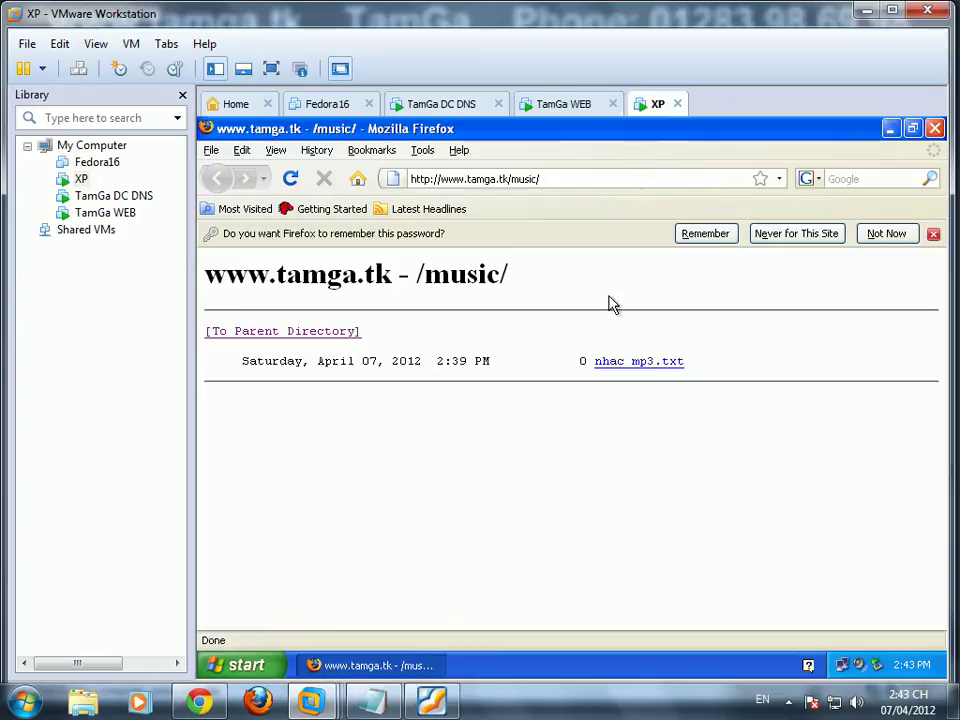
left_click(935, 130)
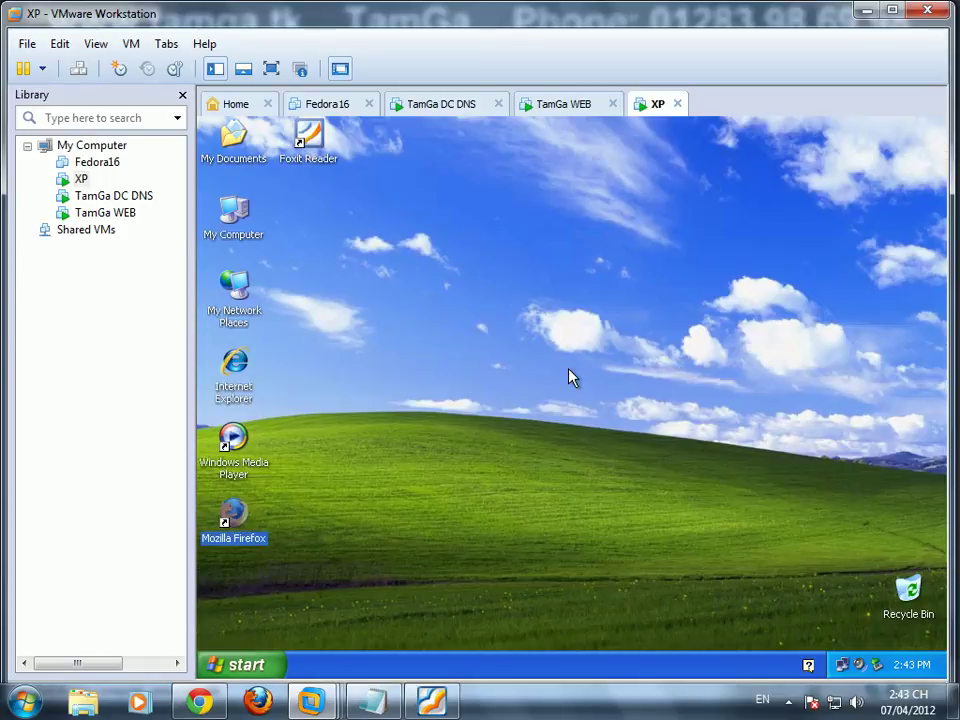
Step: Refresh the XP desktop and log off through Start > Shut Down
right_click(447, 297)
left_click(467, 319)
left_click(240, 665)
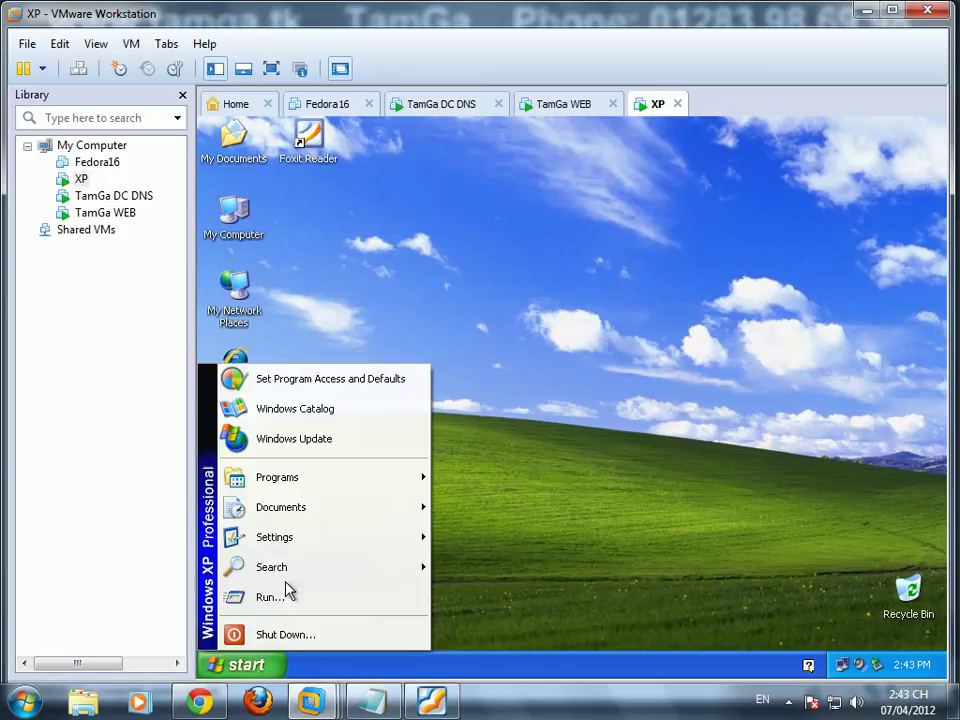
left_click(292, 632)
left_click(510, 366)
left_click(506, 381)
left_click(580, 443)
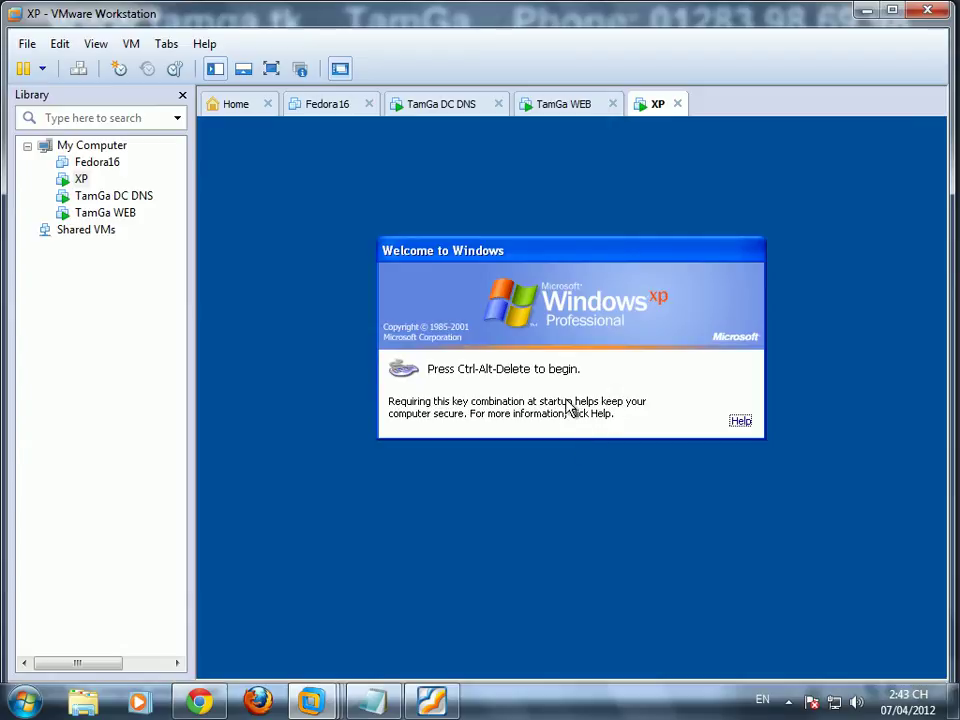
Step: Log back on to the TAMGA domain as the test user with their password
key("ctrl+alt+Insert")
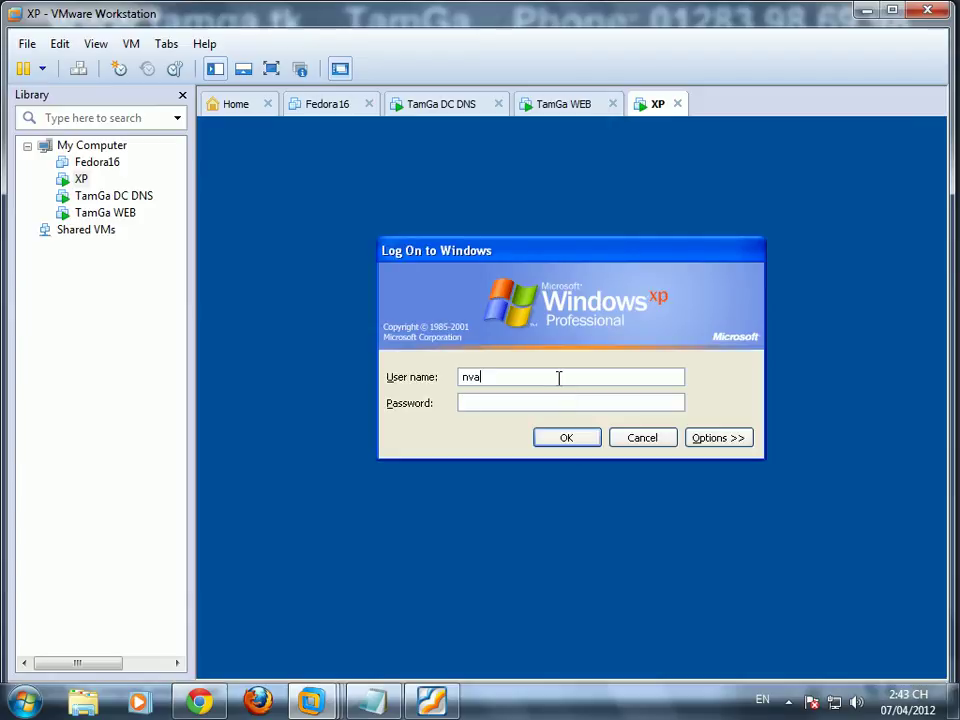
left_click(709, 442)
type("123")
left_click(505, 489)
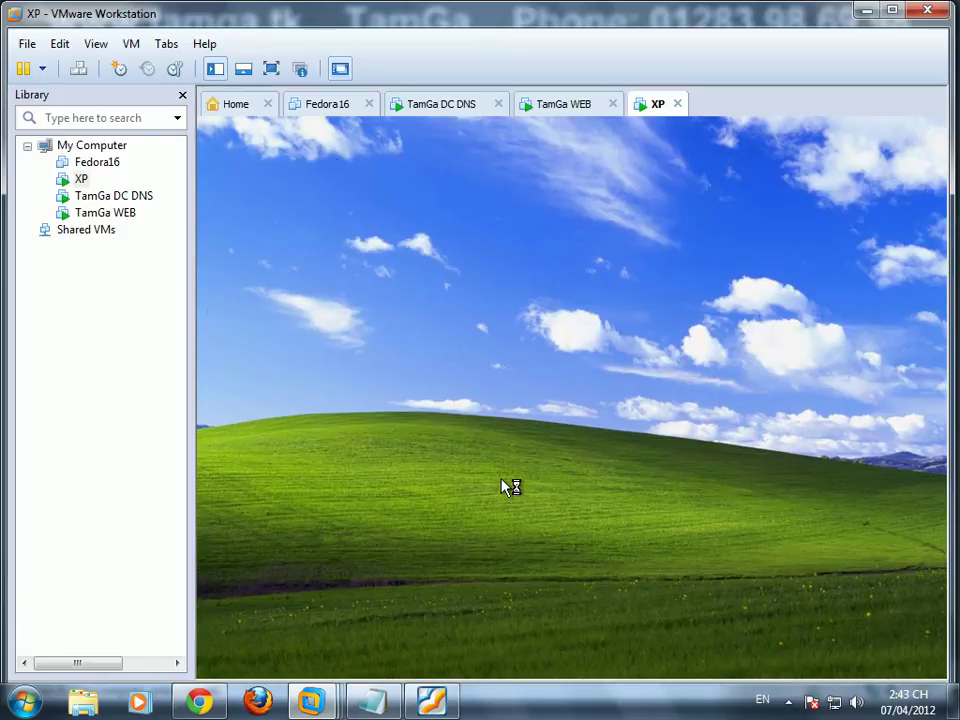
Step: Refresh the new session's desktop and complete Firefox's Import Wizard
right_click(392, 324)
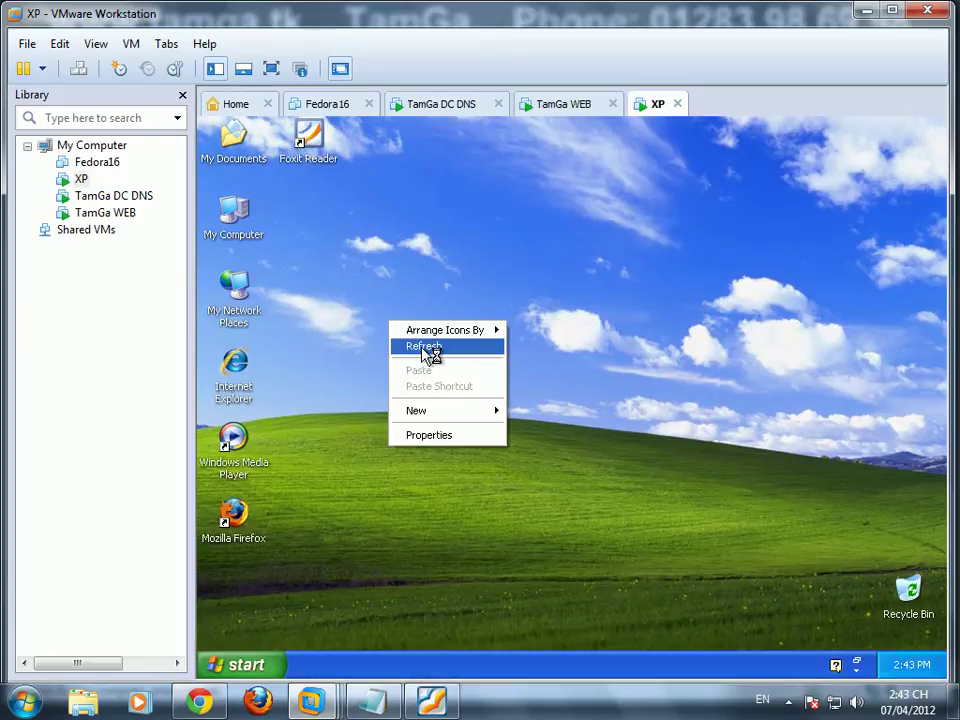
left_click(431, 349)
right_click(373, 436)
left_click(404, 460)
left_click(248, 664)
left_click(565, 372)
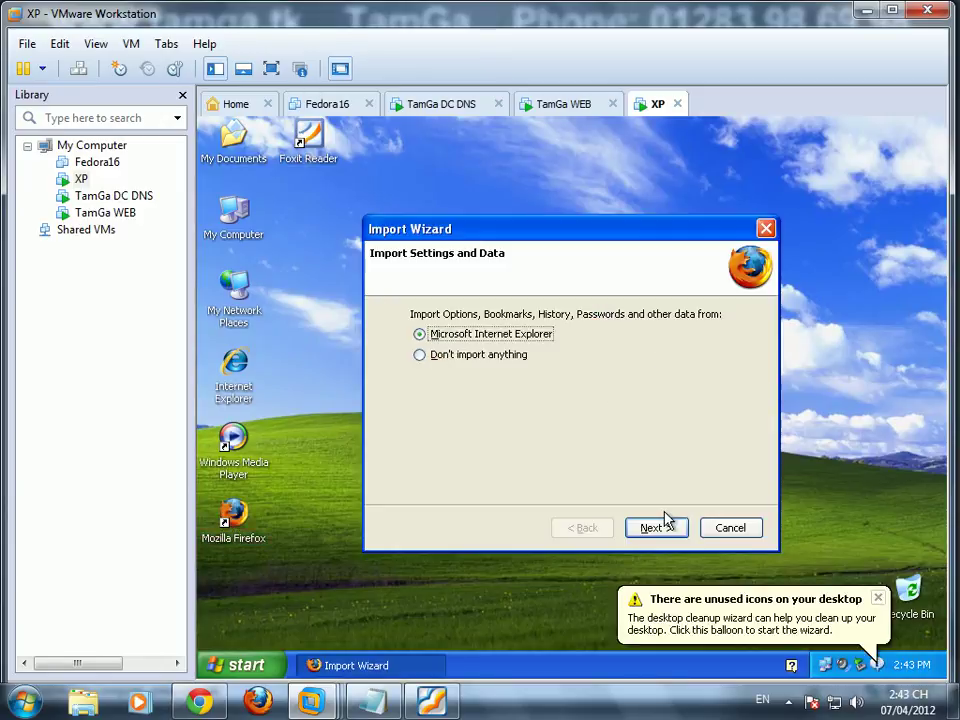
left_click(670, 530)
left_click(670, 530)
left_click(670, 531)
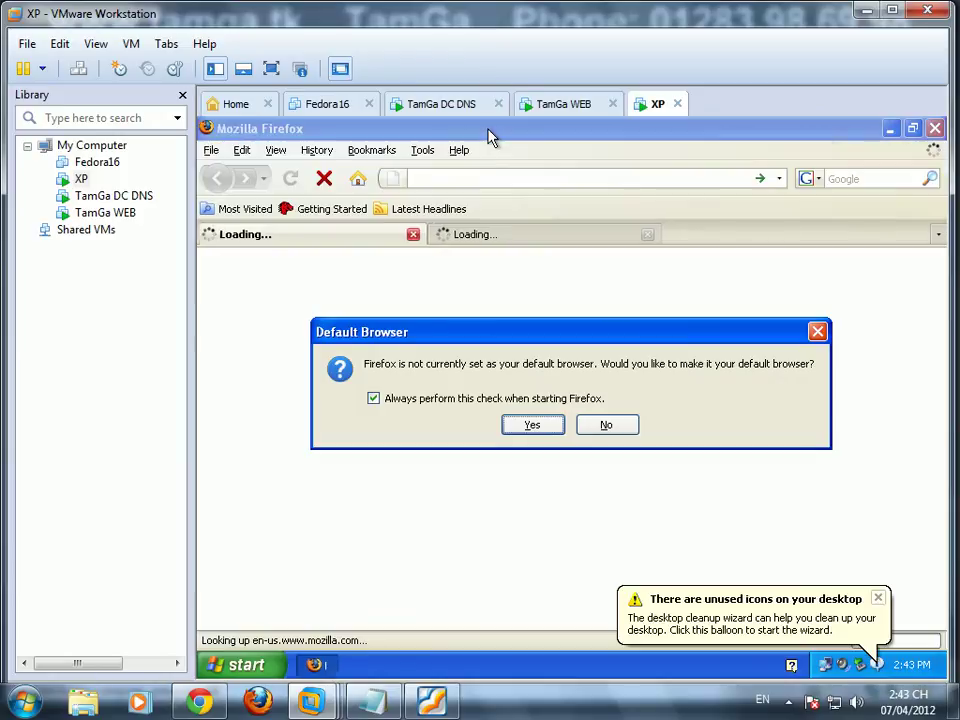
left_click(606, 424)
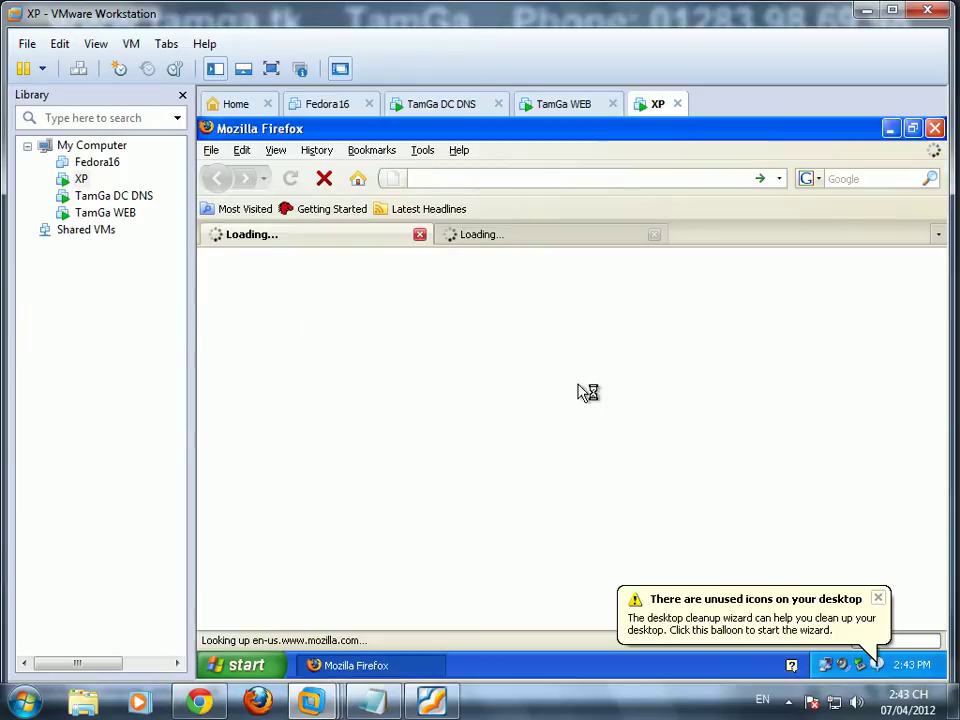
key("ctrl+l")
type("http://ta")
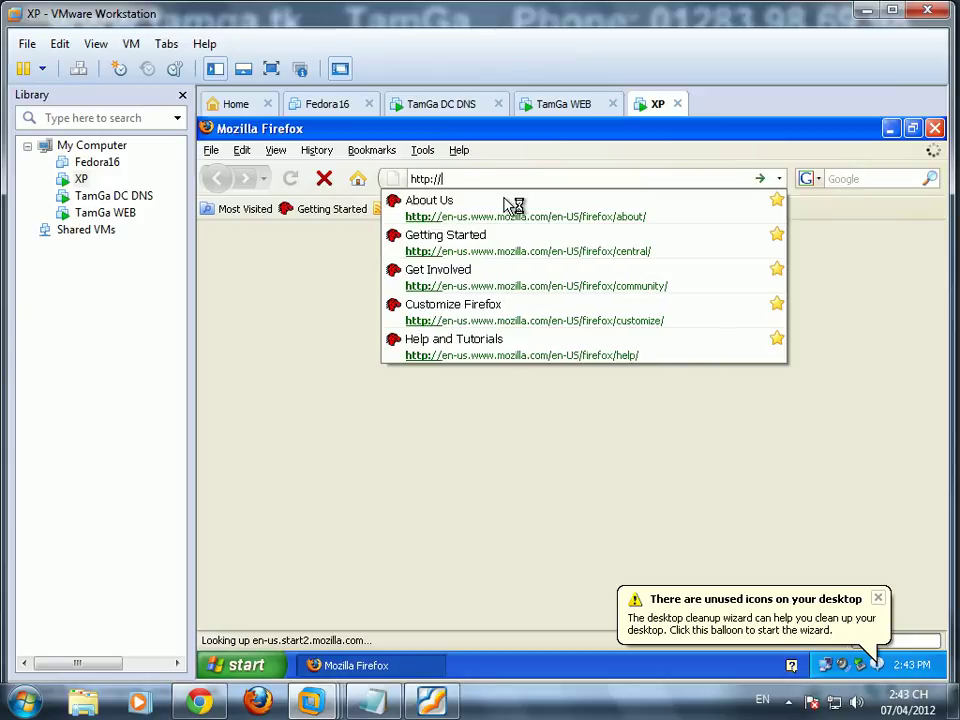
key("BackSpace")
key("BackSpace")
type("www.tamga.tk")
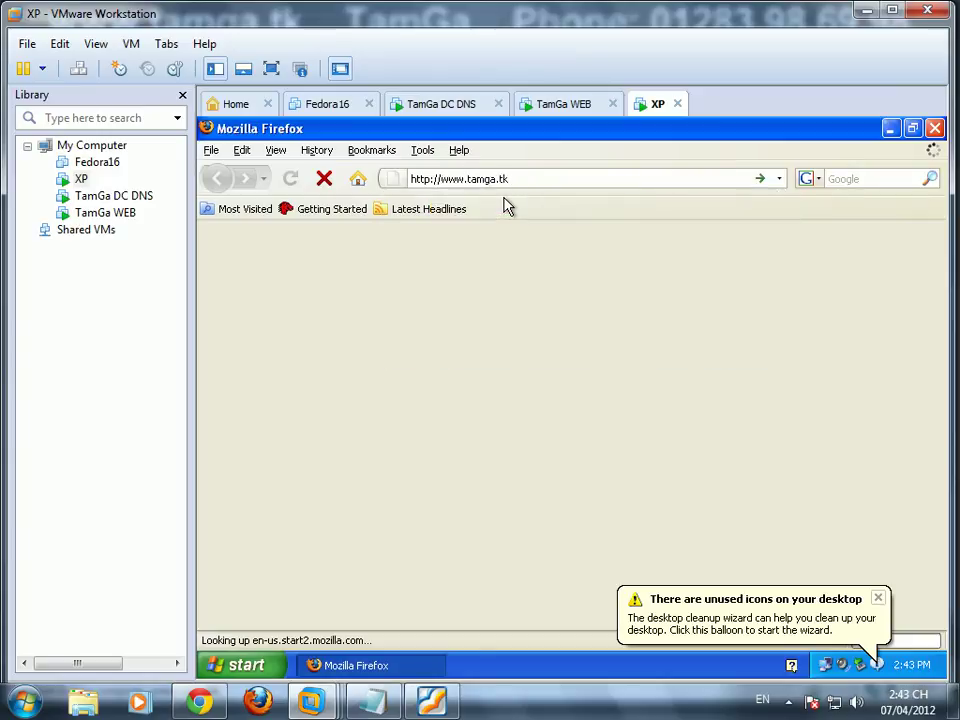
type("/music")
key("Return")
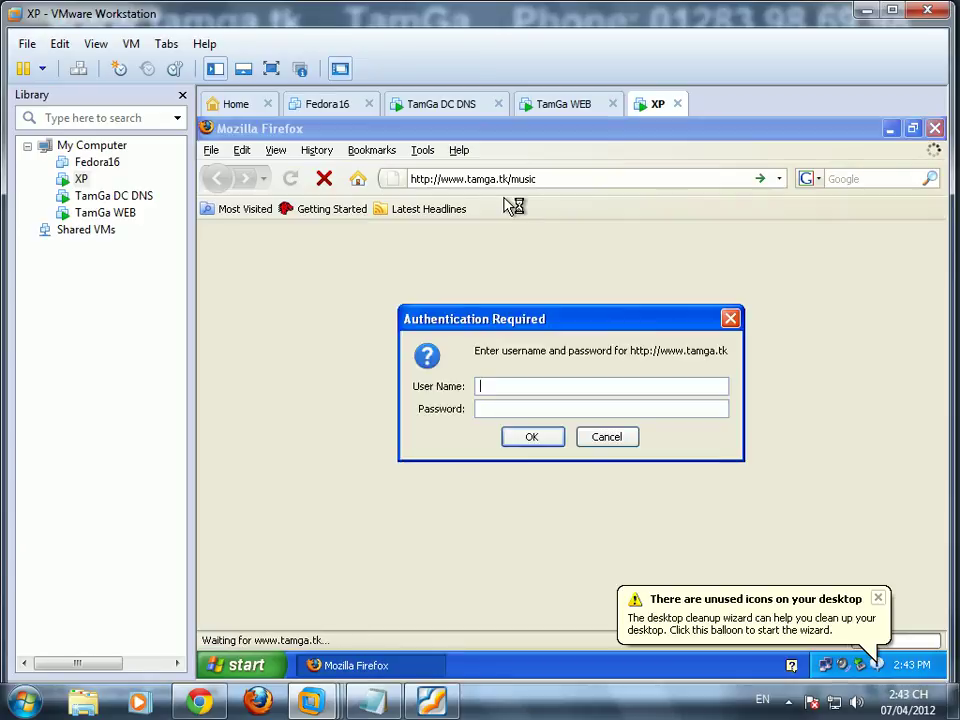
left_click(606, 440)
Step: Highlight the 401.3 error text, then bring the Notepad notes forward
left_click_drag(216, 260, 525, 534)
left_click(690, 432)
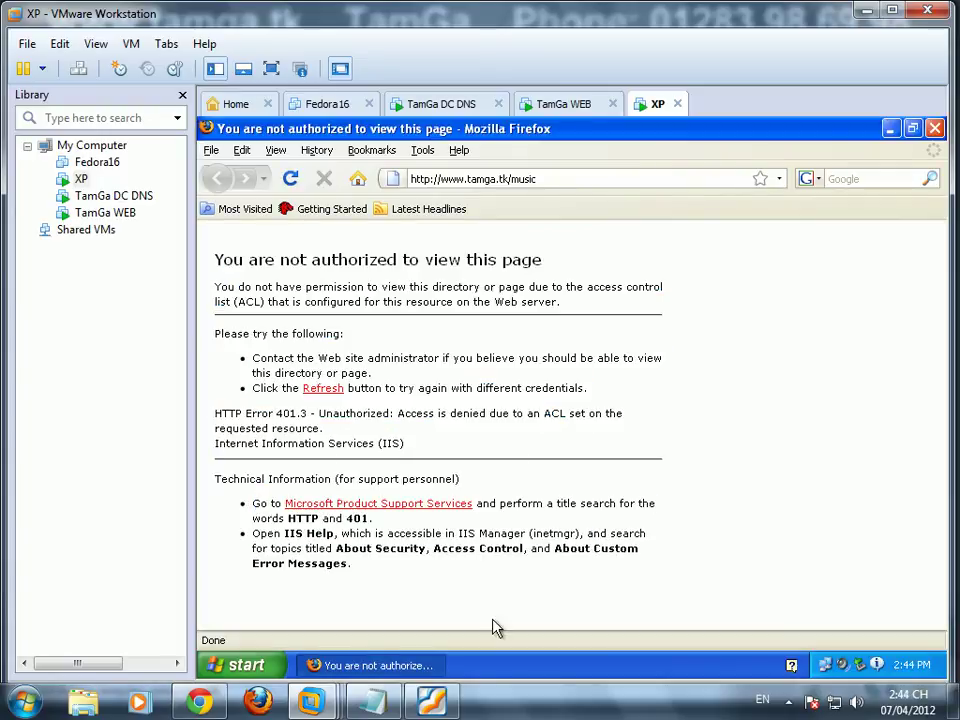
left_click(378, 698)
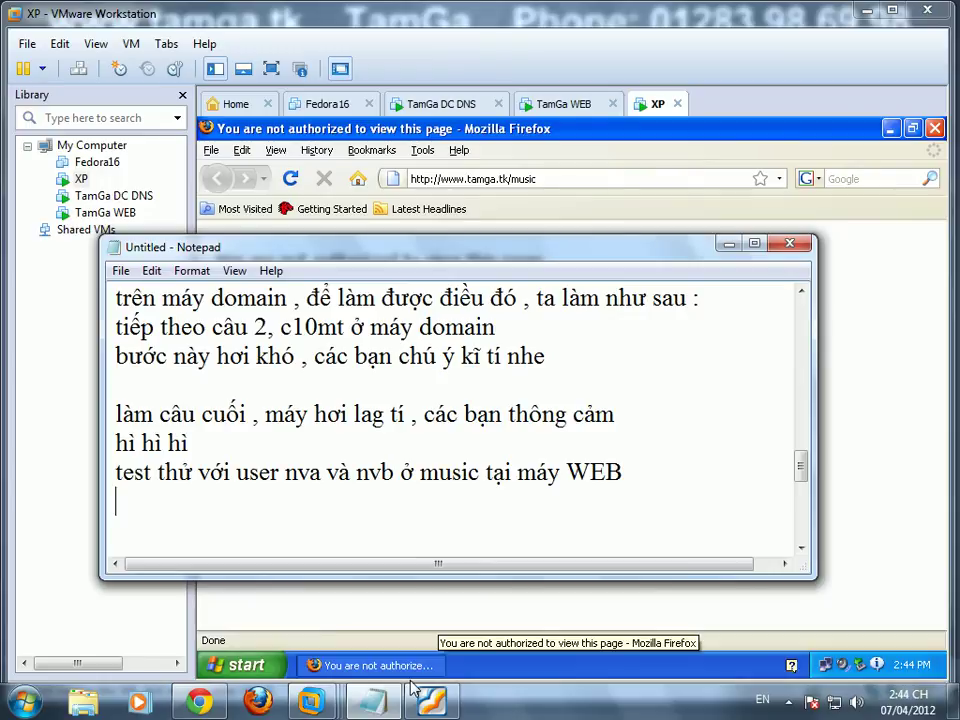
Step: Type the note that authentication can be turned off so nva gets in without a login prompt
type("hỏi user ")
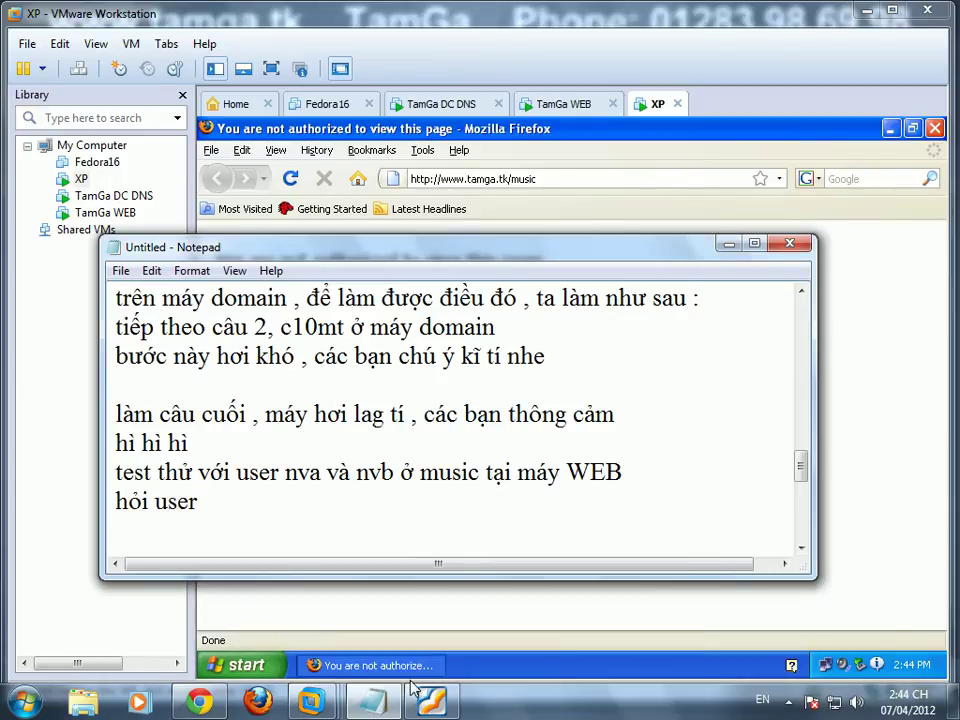
type("name và pass cái đó dùng d")
type("ể chứng thuực , nếu bạn")
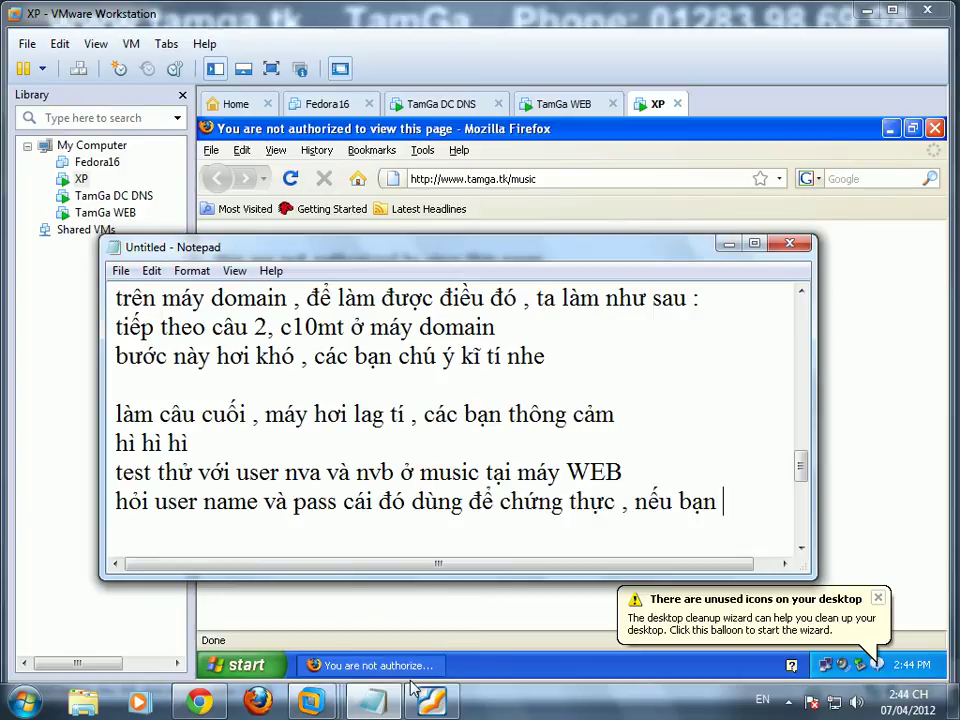
key("Return")
type("không cần có")
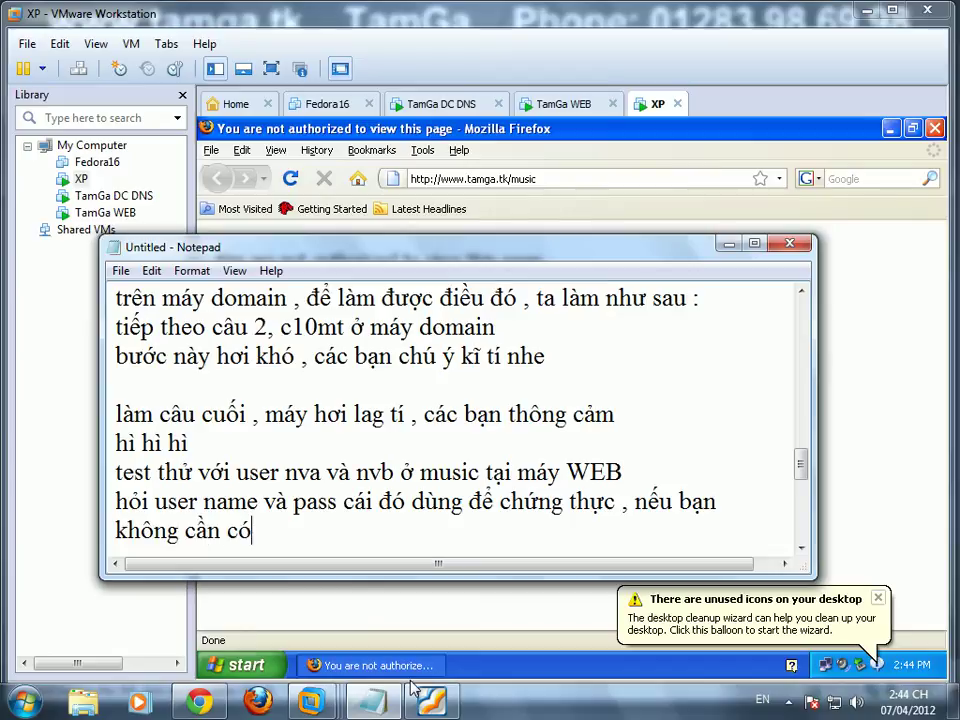
type(" thể t")
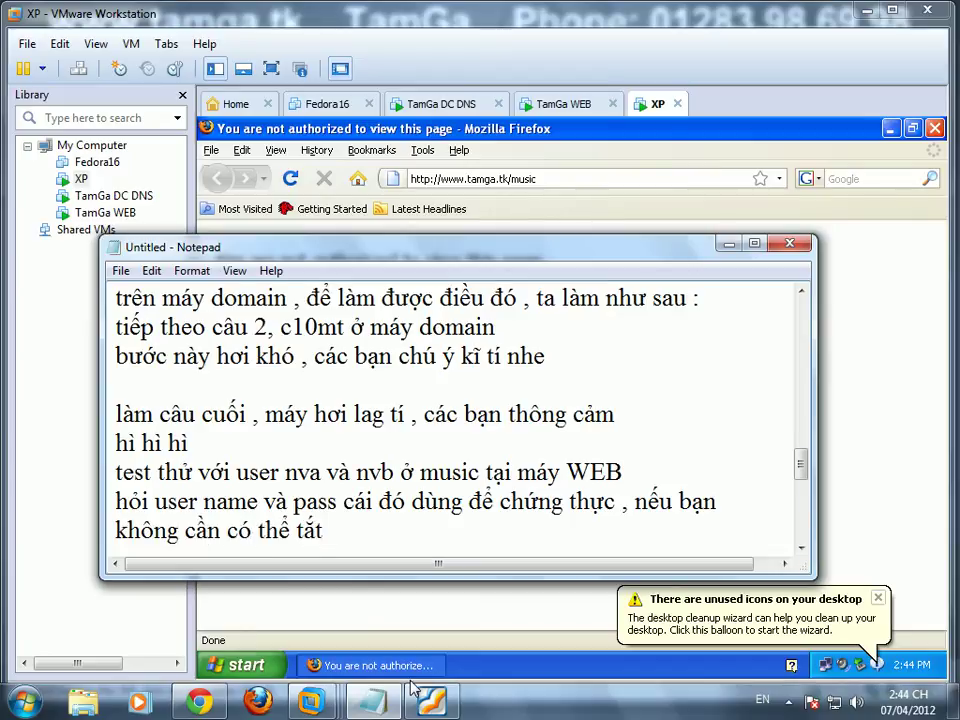
type("ătđể mặc đi")
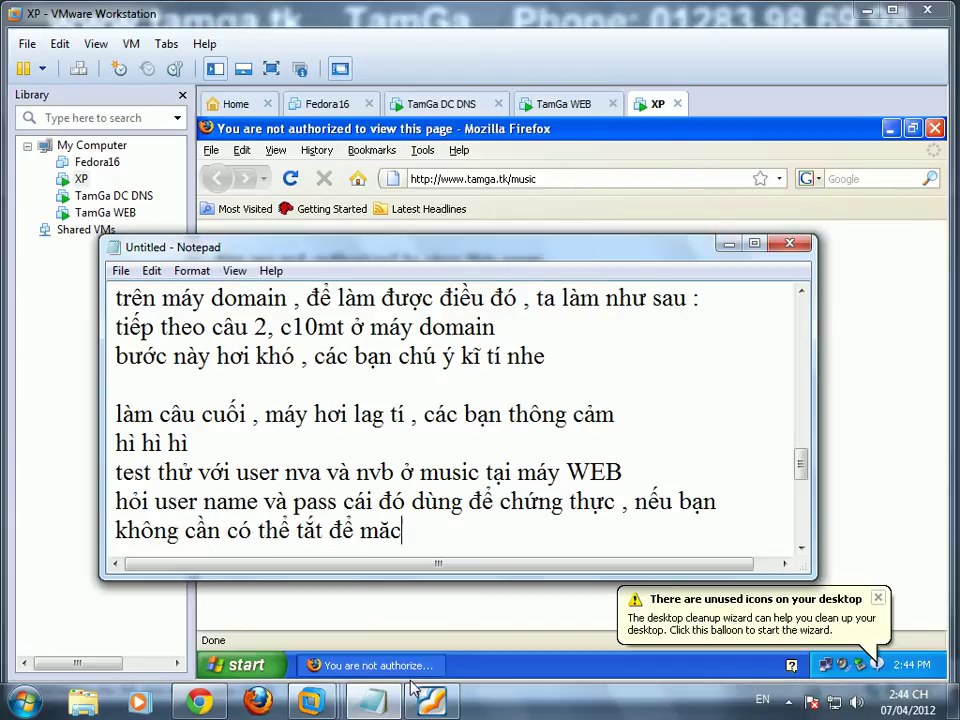
type("nh nbv")
key("BackSpace")
key("BackSpace")
type("v a co")
key("BackSpace")
key("BackSpace")
key("BackSpace")
key("BackSpace")
key("BackSpace")
type("a có thể ")
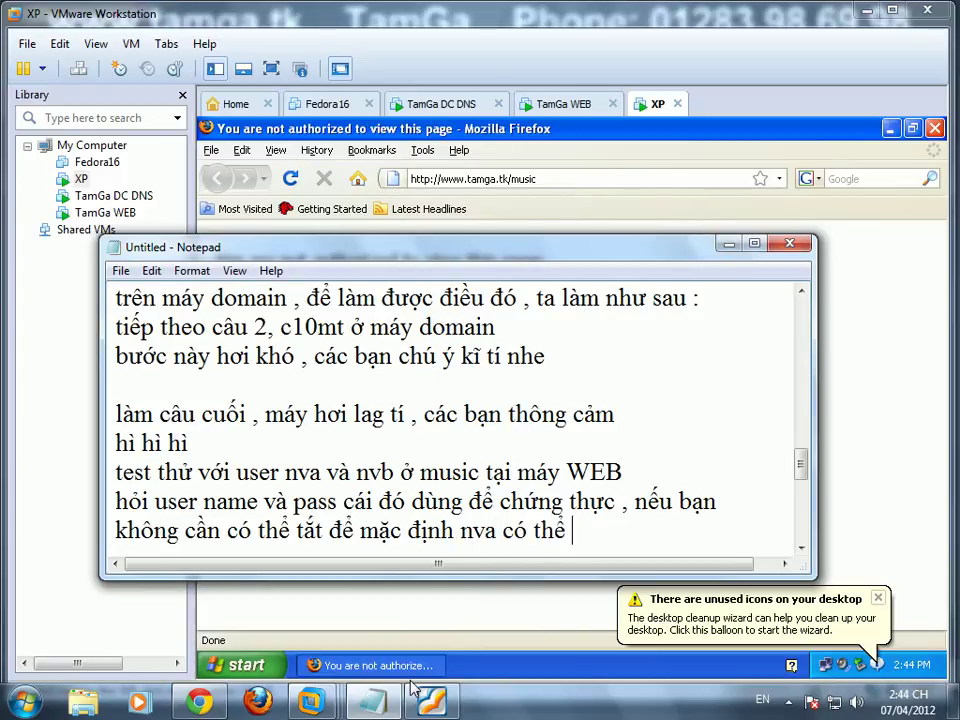
type("vào dc")
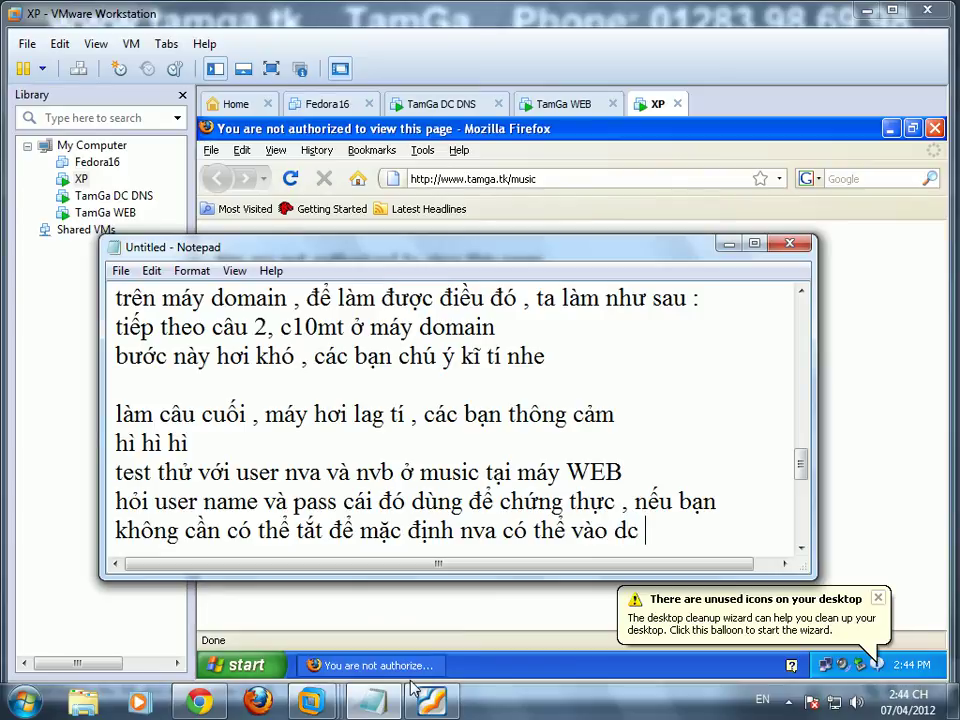
type(" , khỏi ")
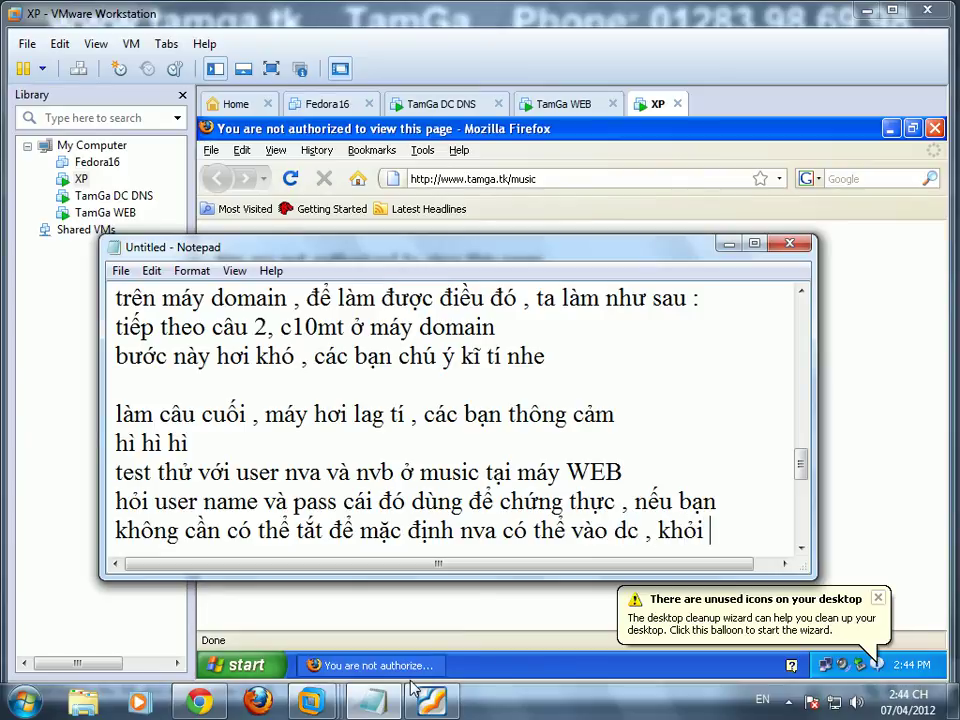
type("thông")
key("Return")
Step: Add a line listing nva's user name and password, then start a new line
type("qua ")
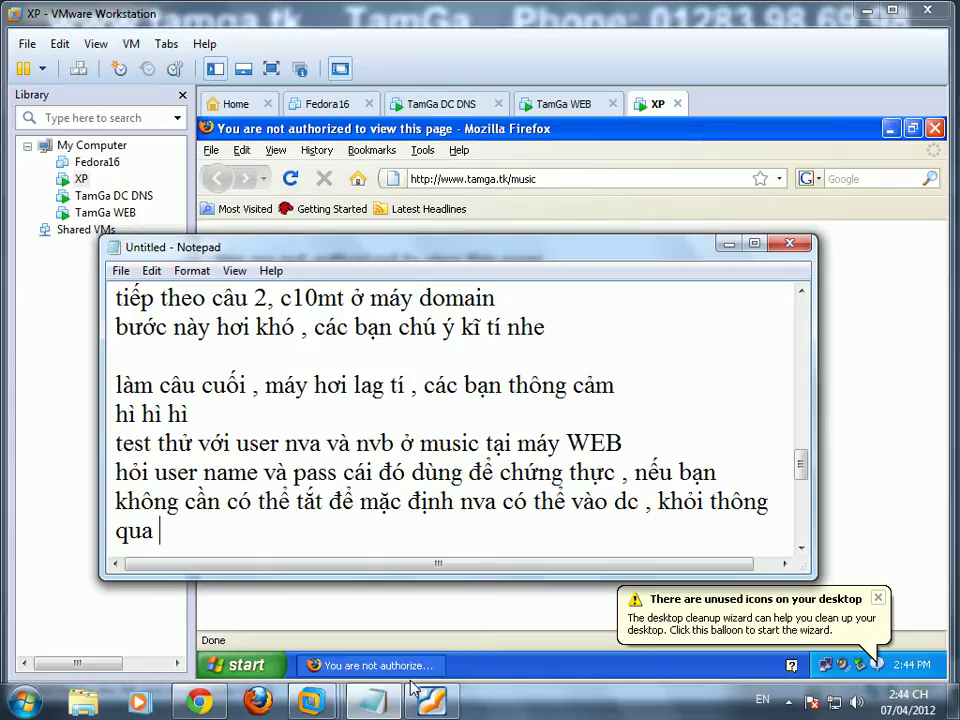
type("user name")
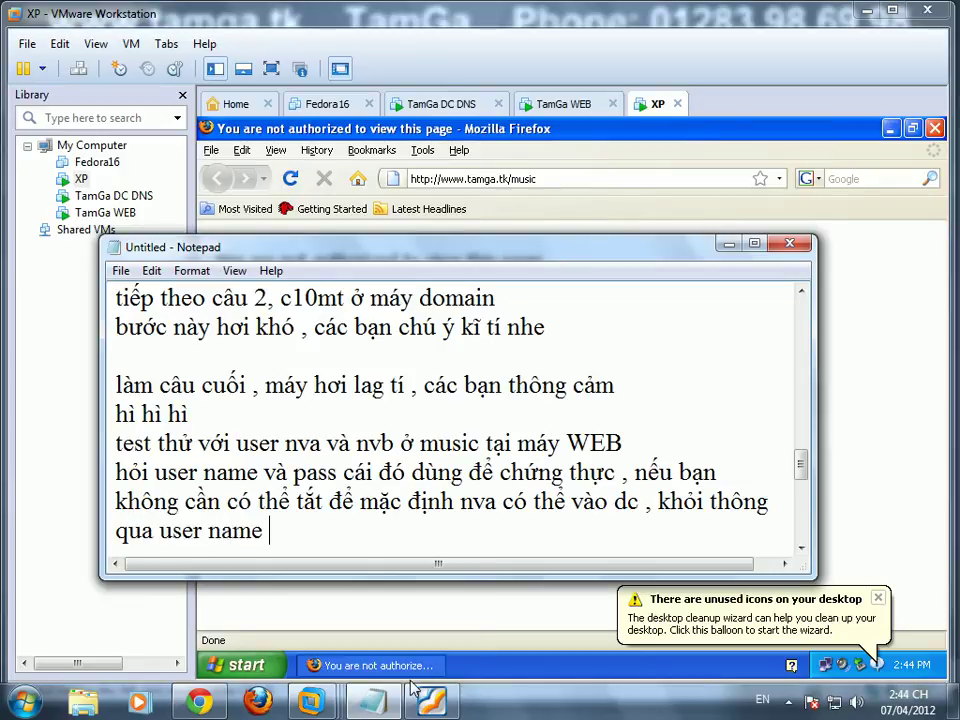
type(" : nva và pass : 123")
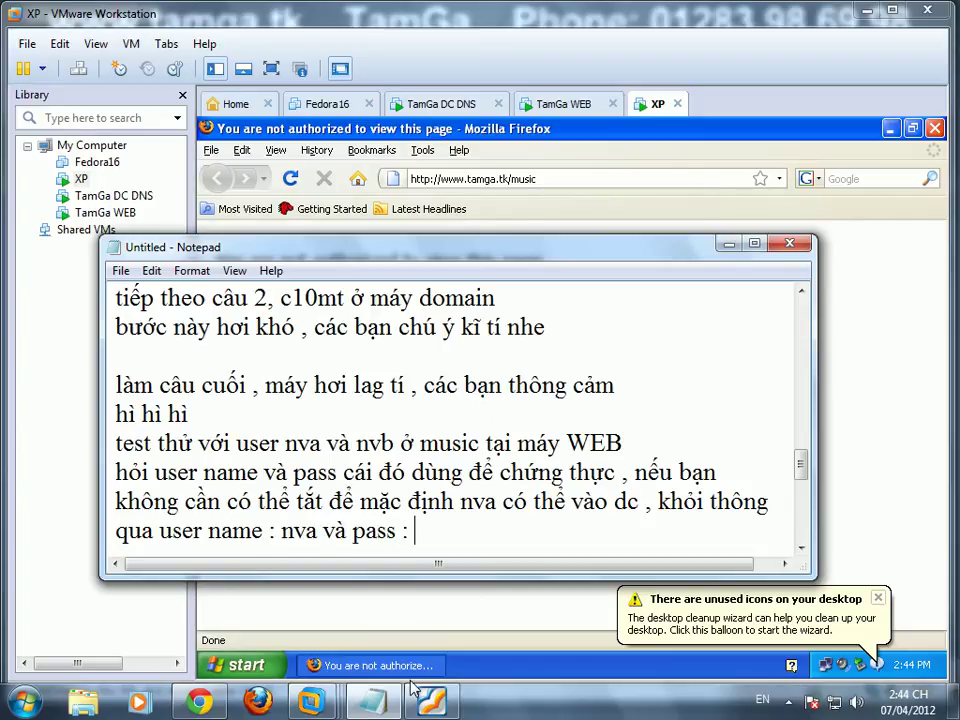
key("Return")
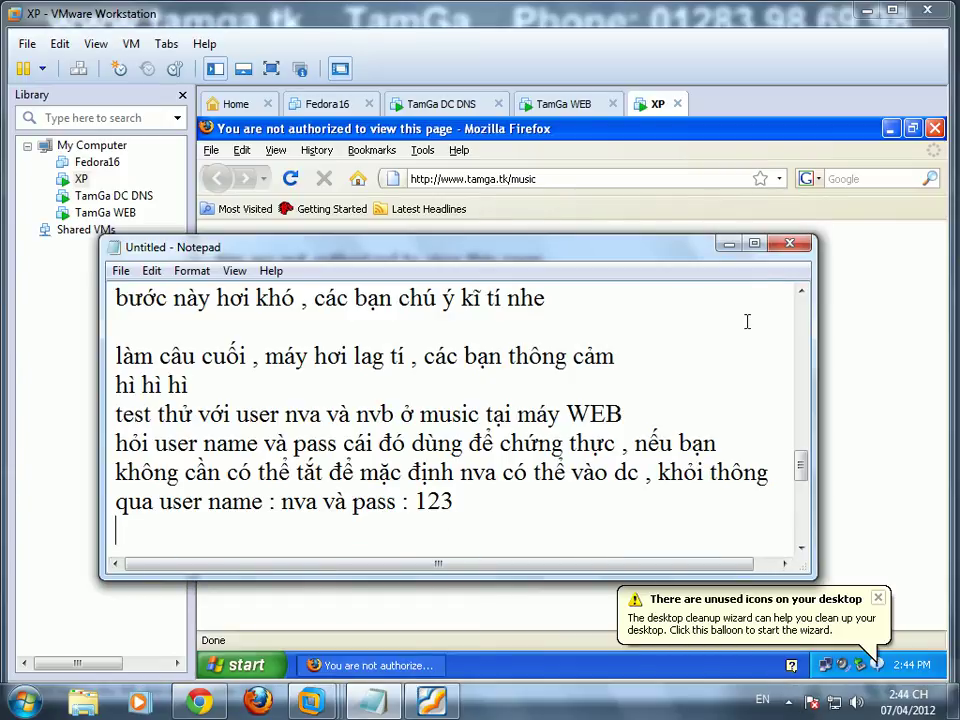
left_click(795, 705)
left_click(790, 610)
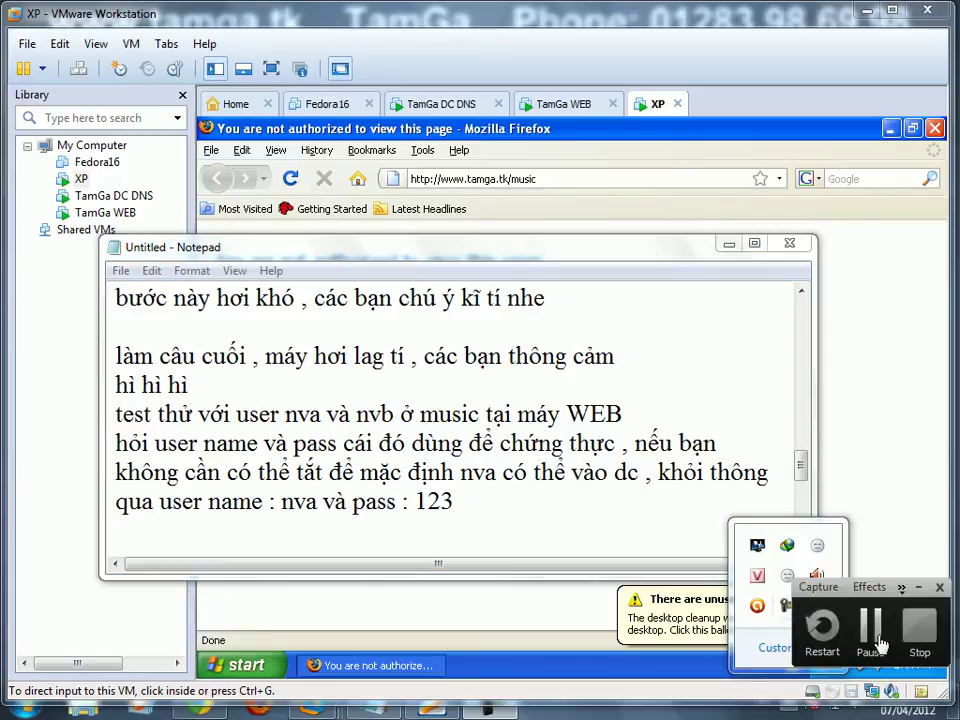
Step: Add the line 'làm câu cuối đây, cũng tương tự như vậy thôi.' to the notes and return to the PDF
left_click(873, 640)
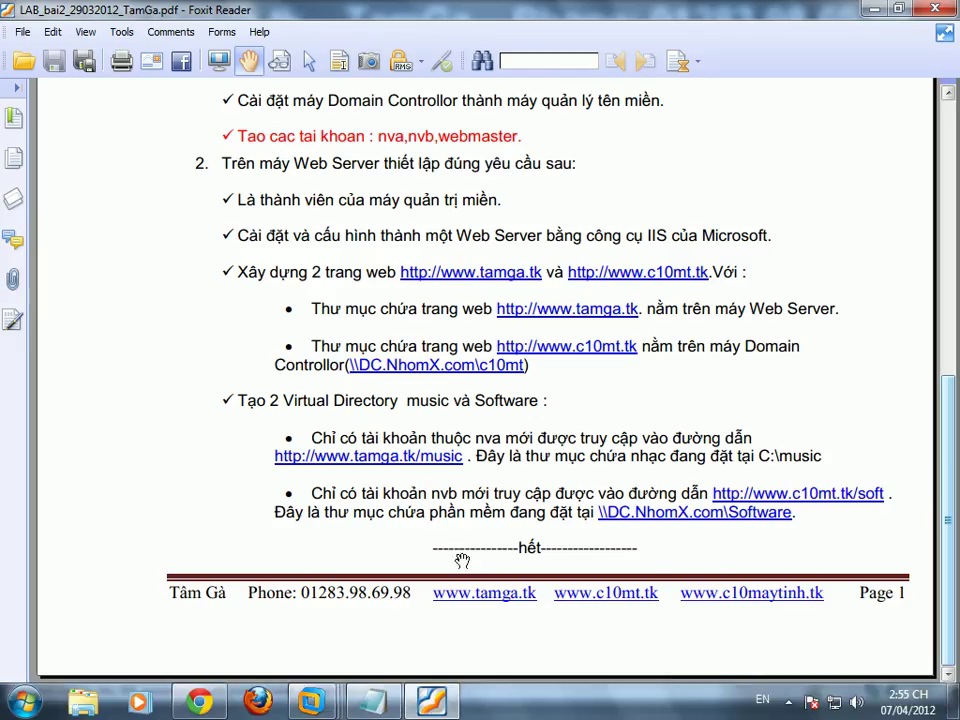
key("alt+Tab")
key("Return")
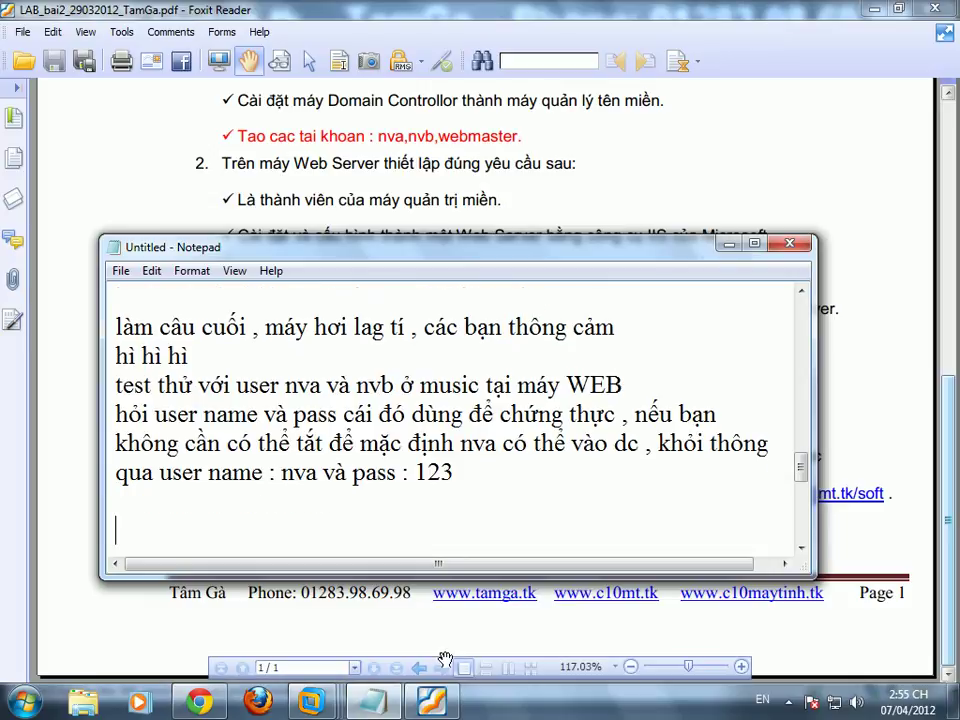
type("làm câu cuôi")
type(" đây , ca")
type("c")
key("BackSpace")
key("BackSpace")
key("BackSpace")
type("ũng tương tự như vậy thôi.")
key("Return")
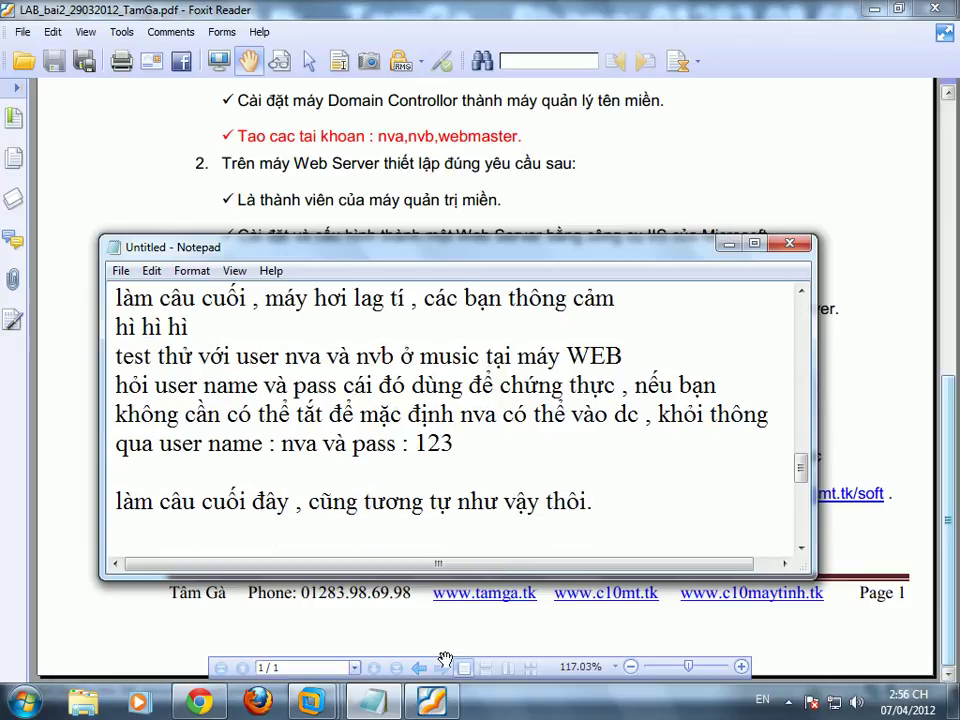
key("alt+Tab")
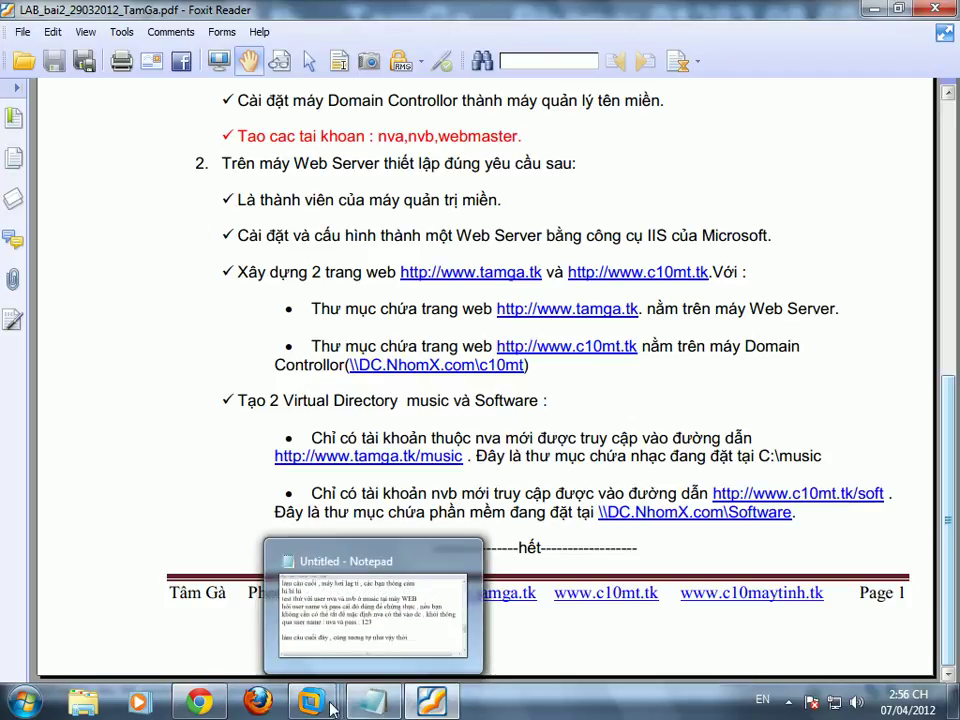
Step: Unlock the domain controller VM with Ctrl+Alt+Insert and open drive C
mouse_move(310, 700)
left_click(465, 600)
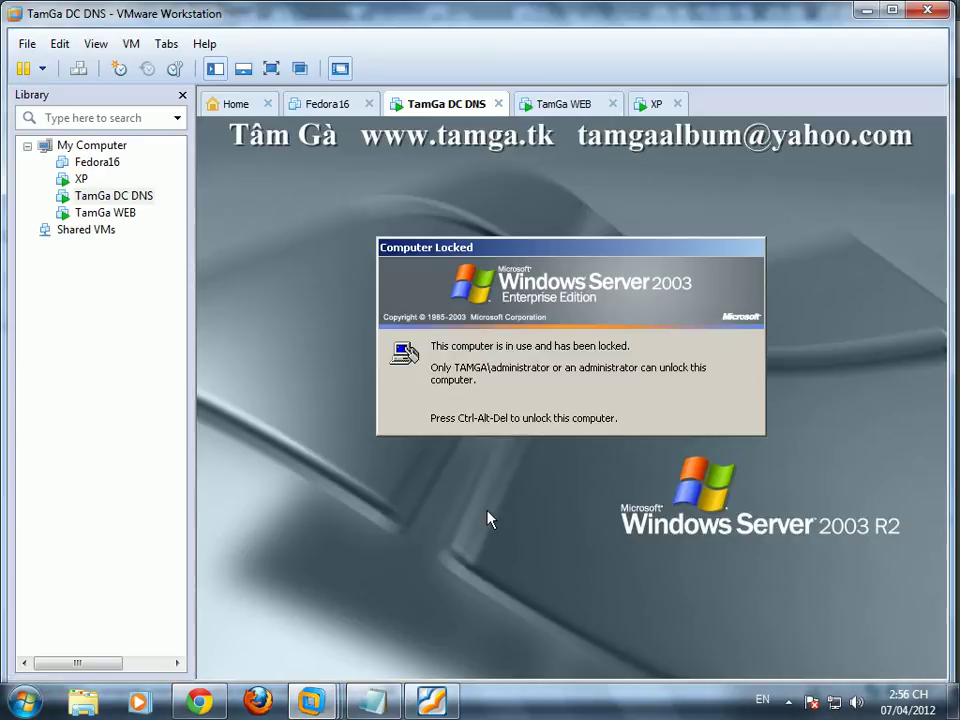
key("ctrl+alt+Insert")
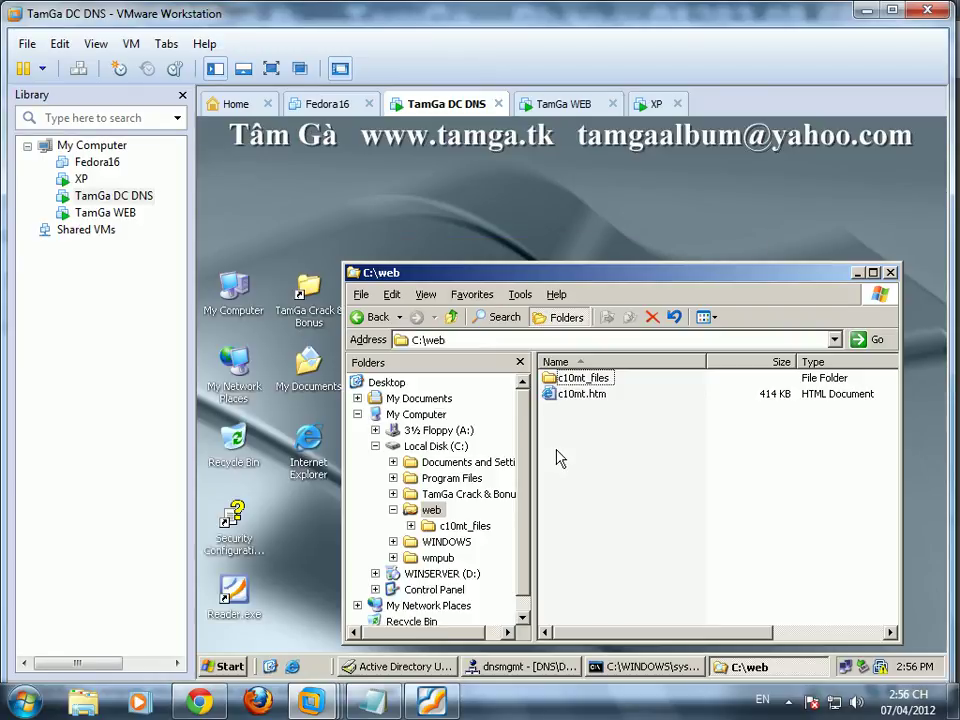
left_click(436, 446)
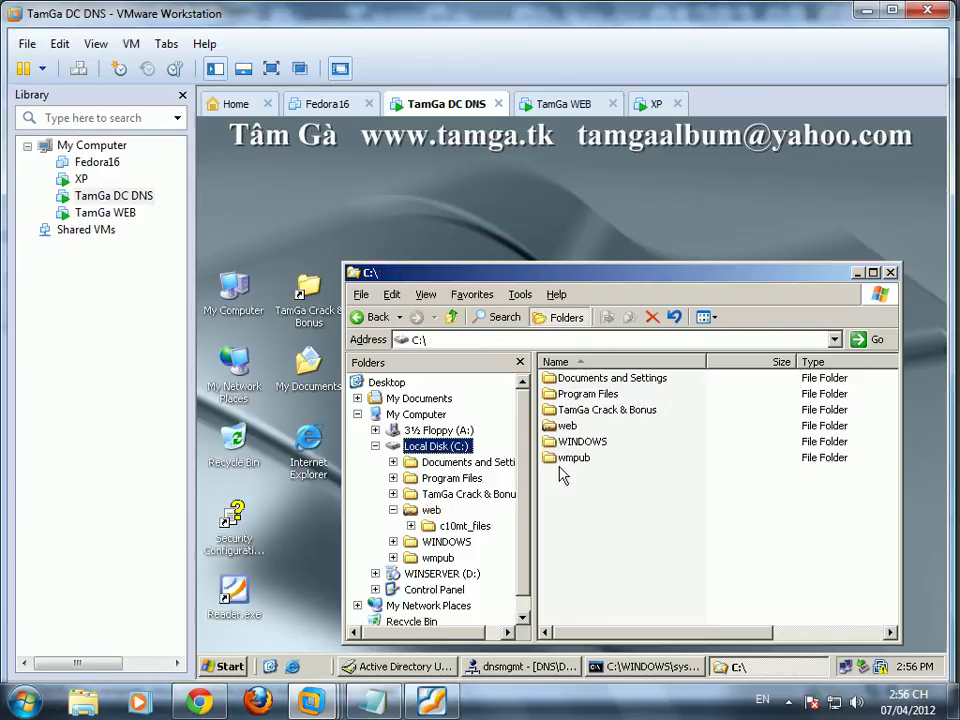
right_click(594, 499)
left_click(432, 700)
left_click(459, 705)
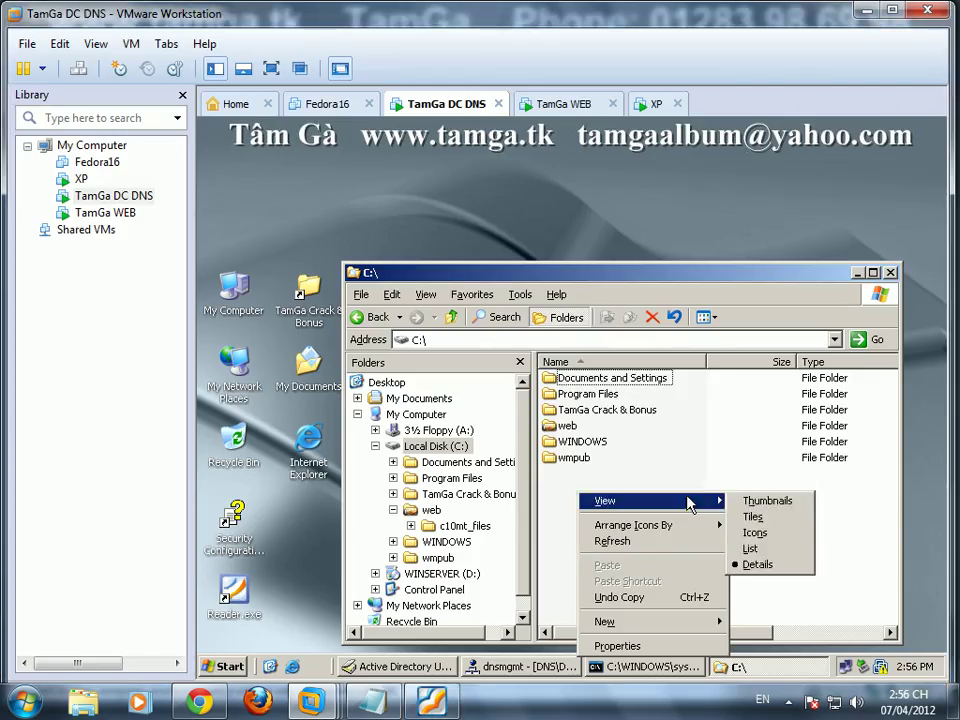
Step: Create a new folder named software on C: and open it
mouse_move(678, 635)
left_click(760, 506)
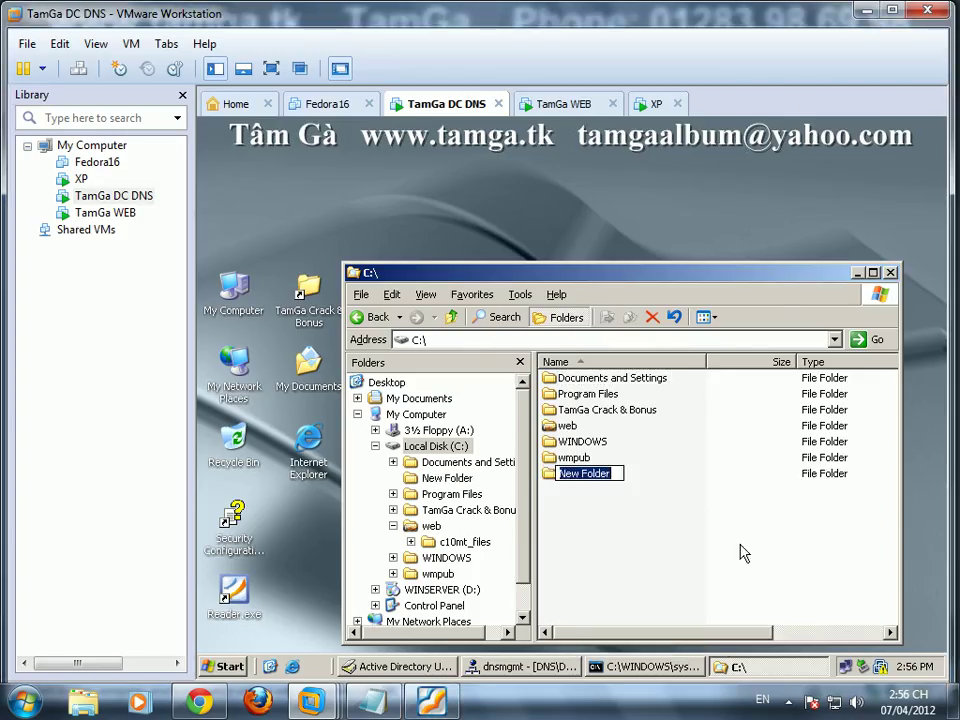
type("softw")
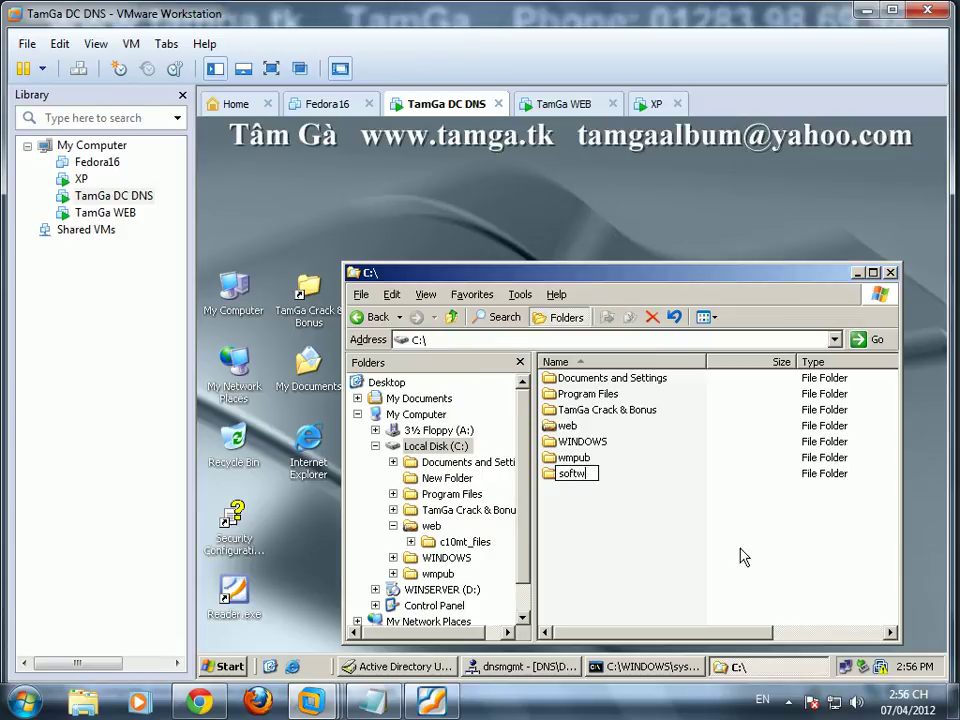
key("Return")
key("Return")
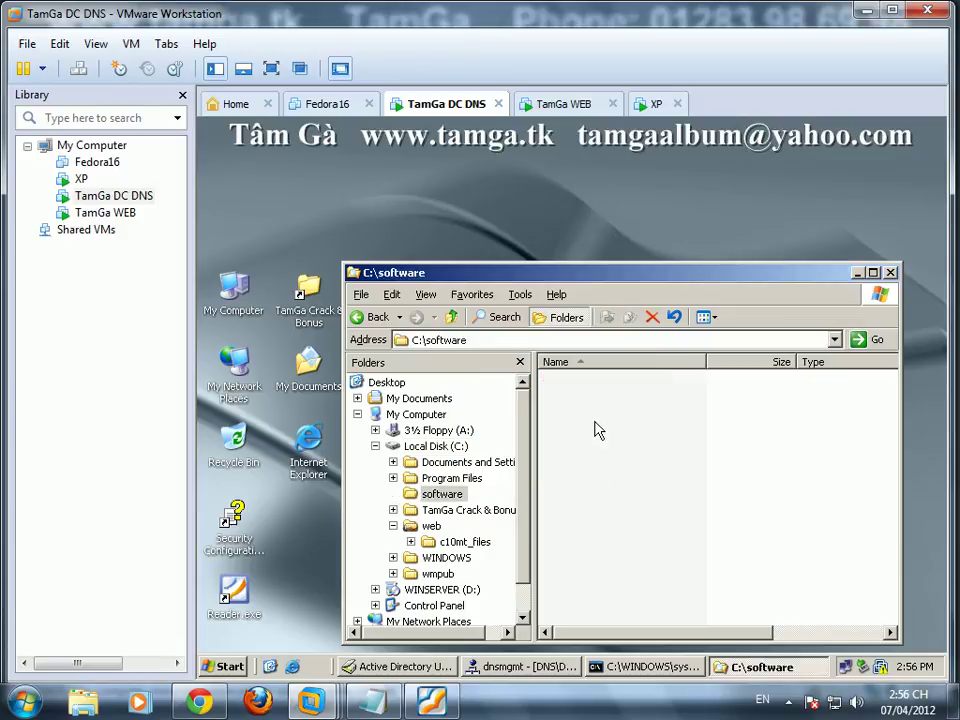
Step: Create a new text document phanmem.txt inside C:\software
right_click(598, 431)
mouse_move(676, 579)
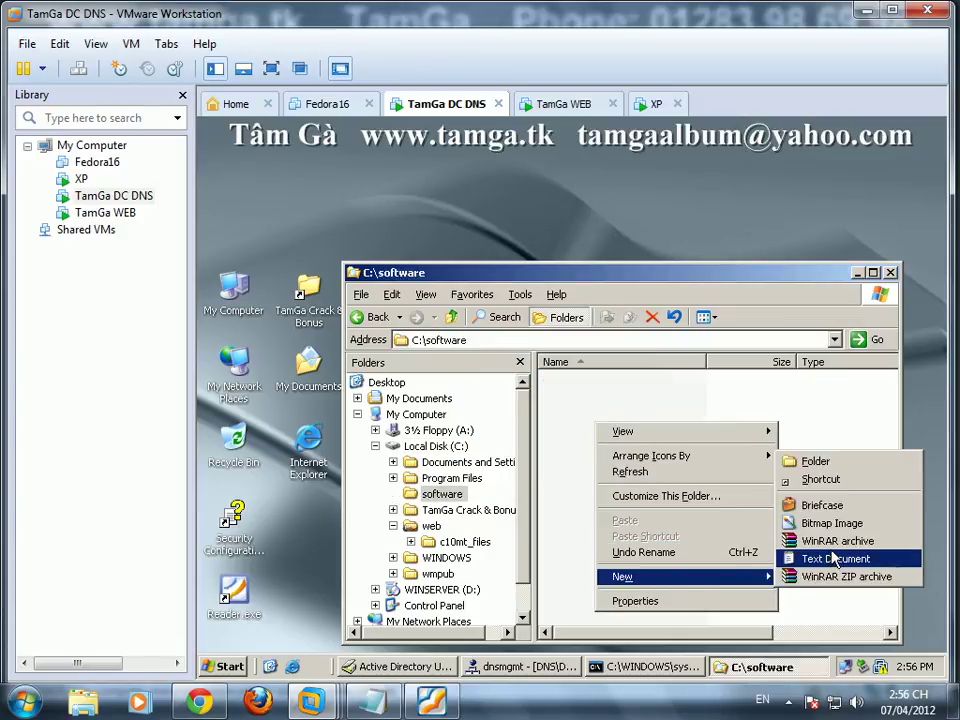
left_click(833, 559)
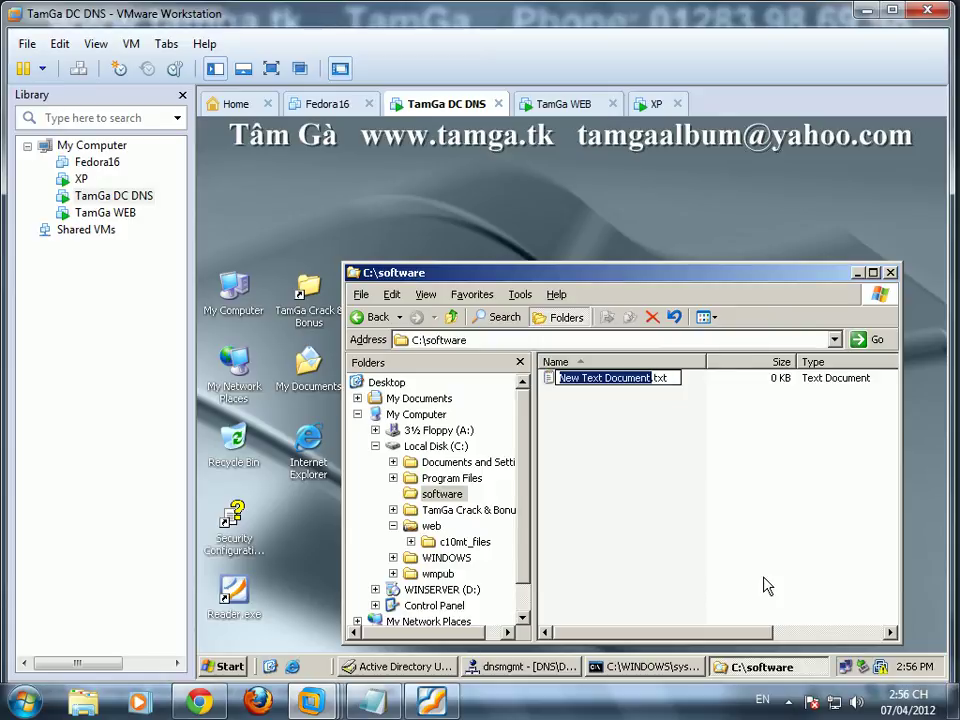
type("phanmem")
key("Return")
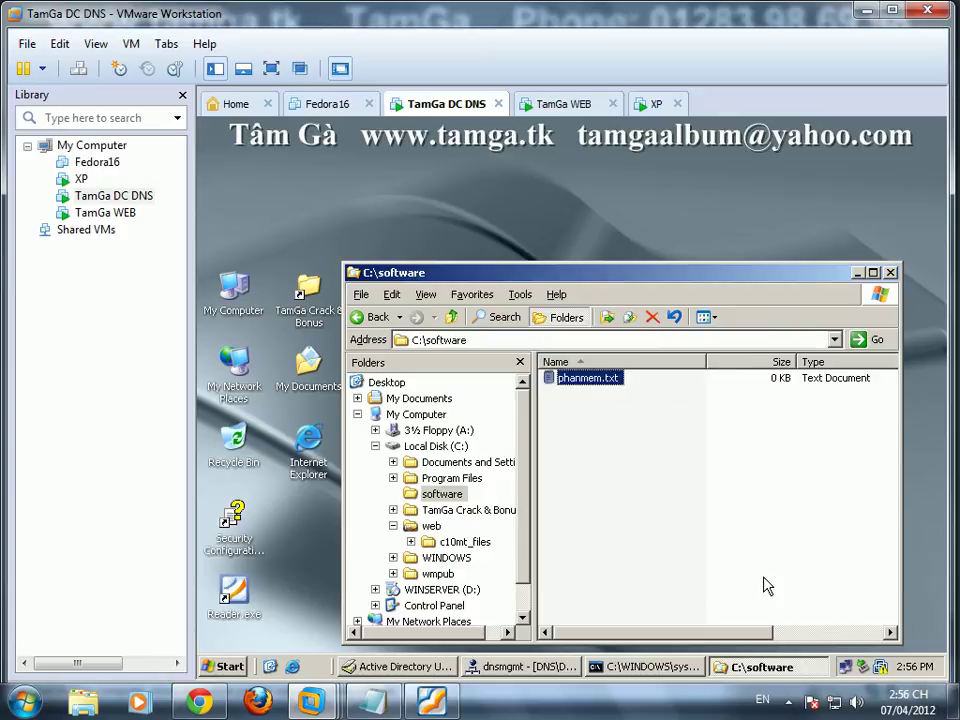
left_click(707, 565)
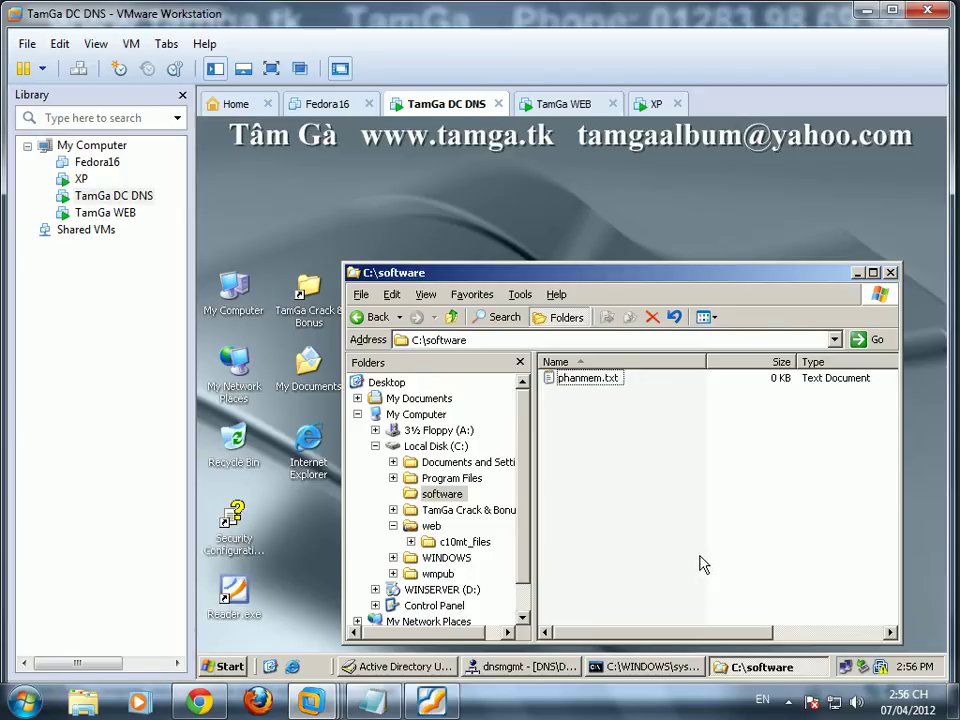
Step: Share the software folder with Change and Full Control allowed in share permissions
right_click(424, 494)
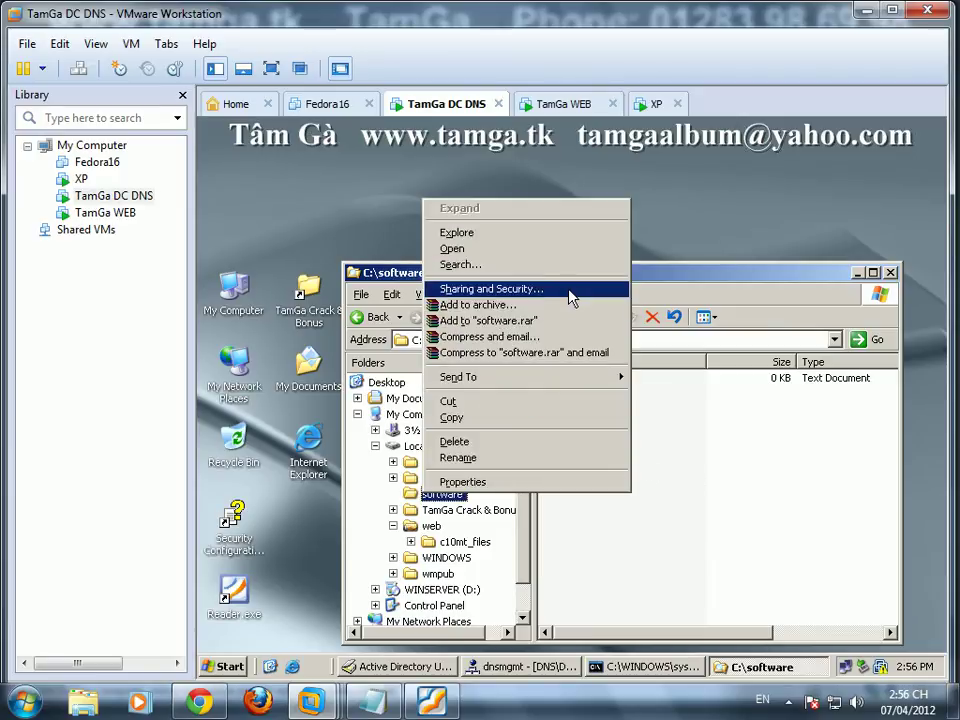
left_click(568, 291)
left_click(337, 334)
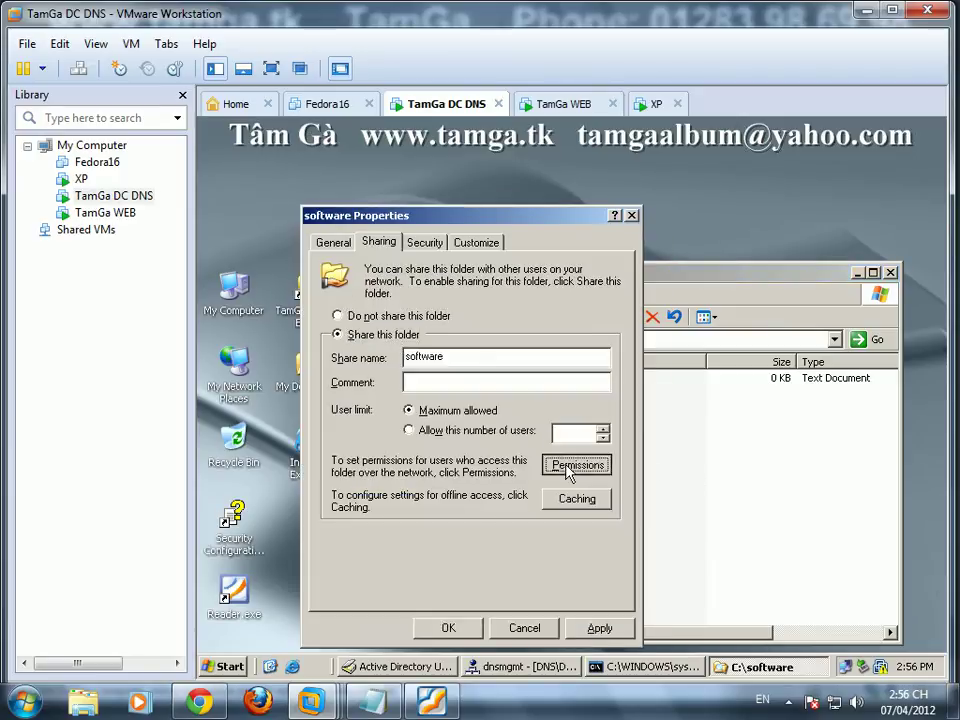
left_click(577, 464)
left_click(552, 489)
left_click(552, 472)
left_click(476, 628)
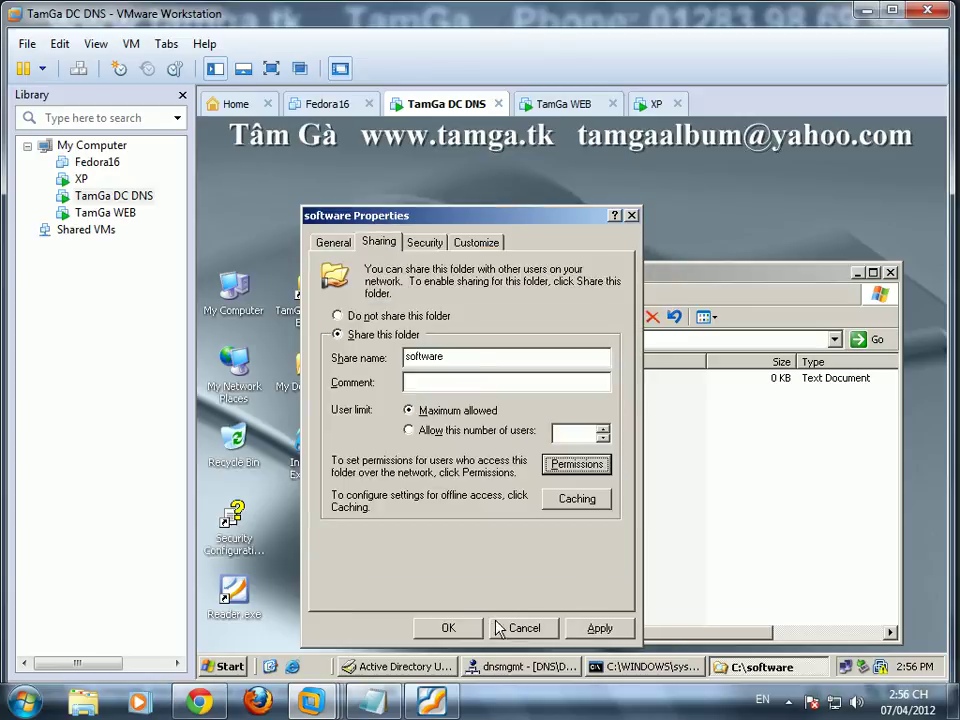
left_click(530, 627)
left_click(570, 614)
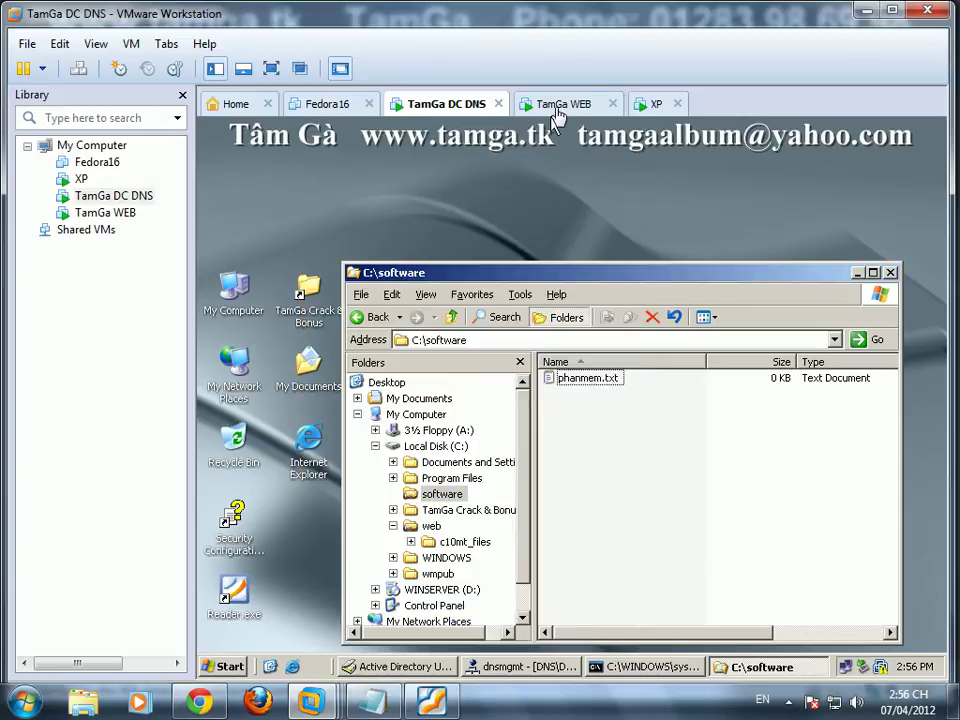
Step: On the web server, start a new virtual directory under c10mt.tk with alias soft
left_click(556, 110)
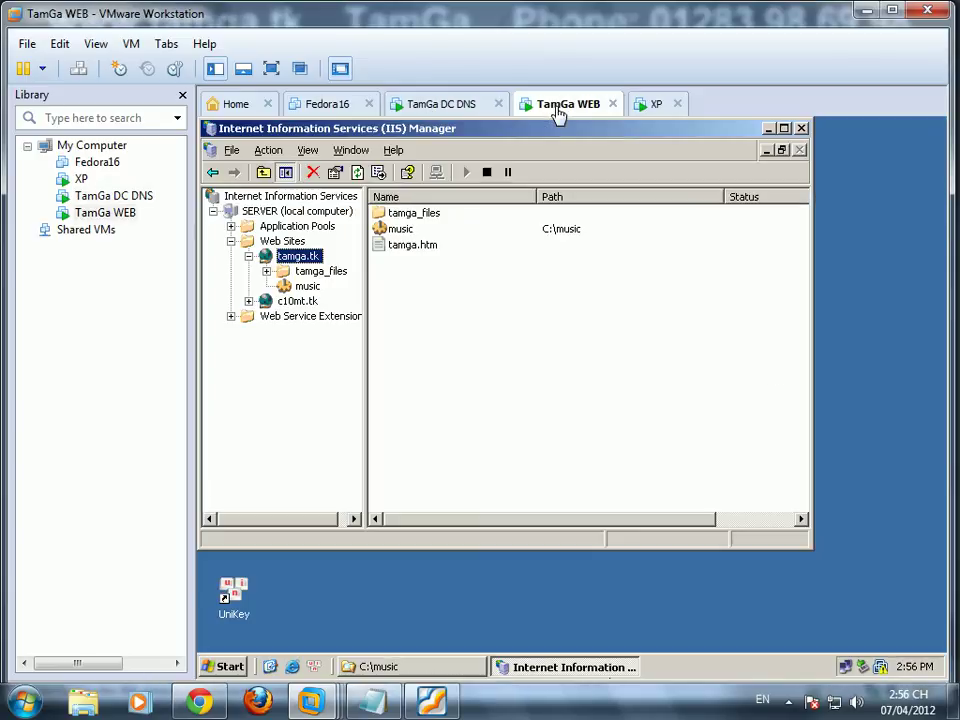
double_click(299, 302)
right_click(308, 302)
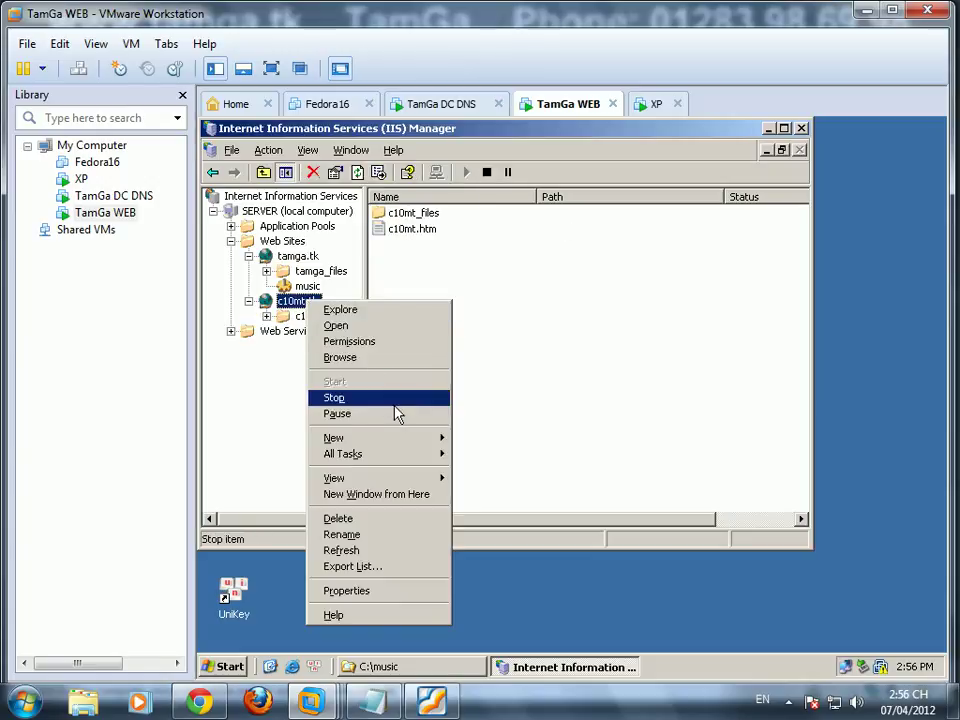
mouse_move(392, 440)
left_click(503, 470)
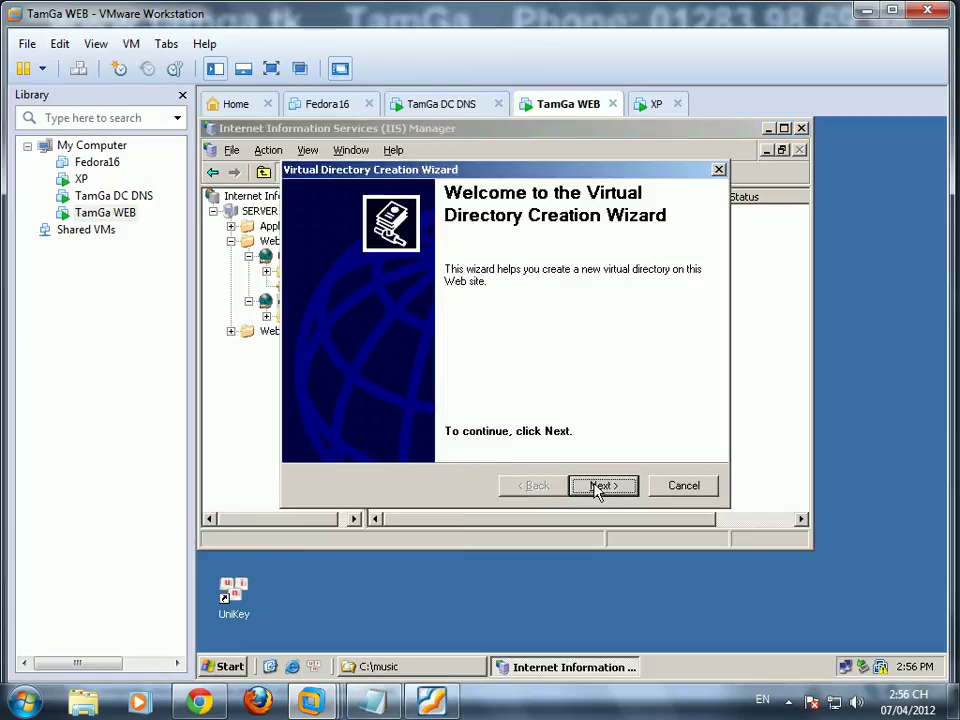
left_click(578, 484)
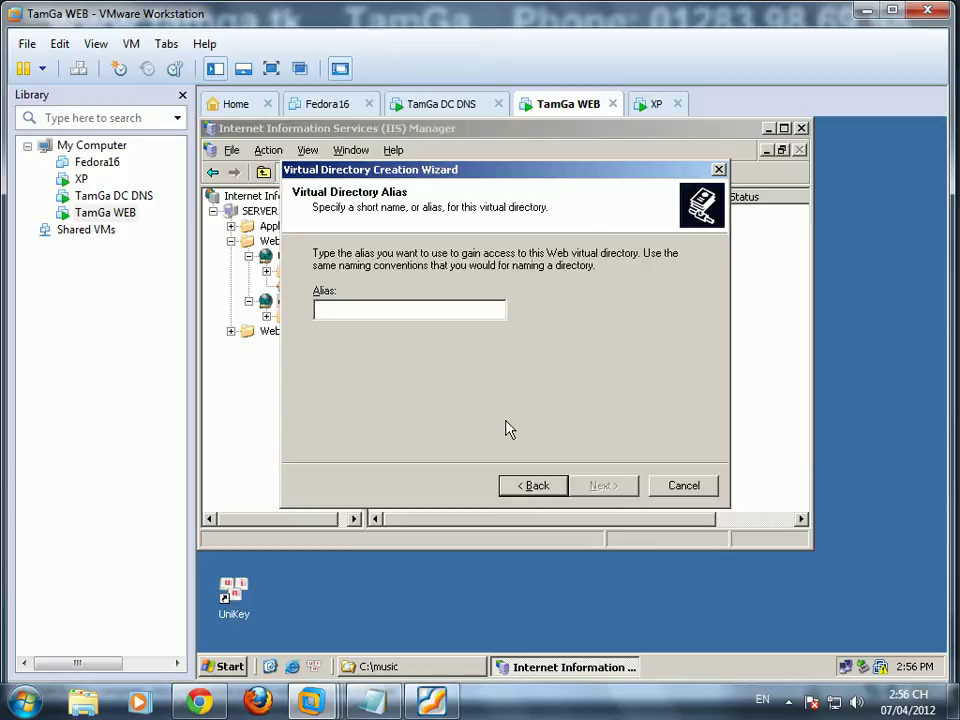
type("soft")
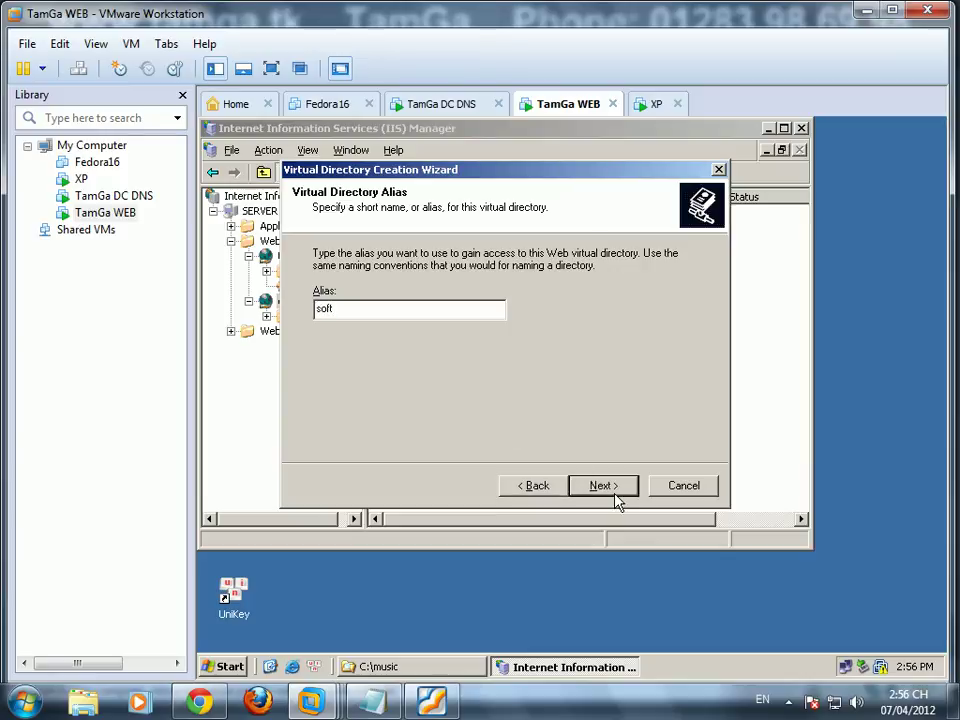
left_click(604, 485)
Step: Set the soft virtual directory's content path to C:\music
left_click(655, 294)
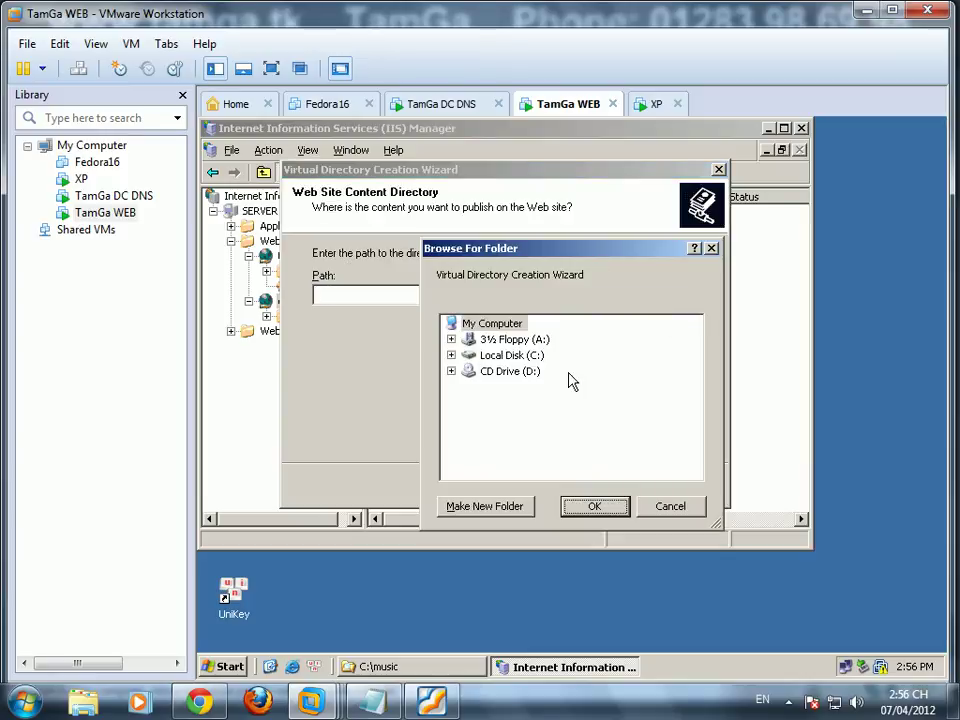
double_click(536, 355)
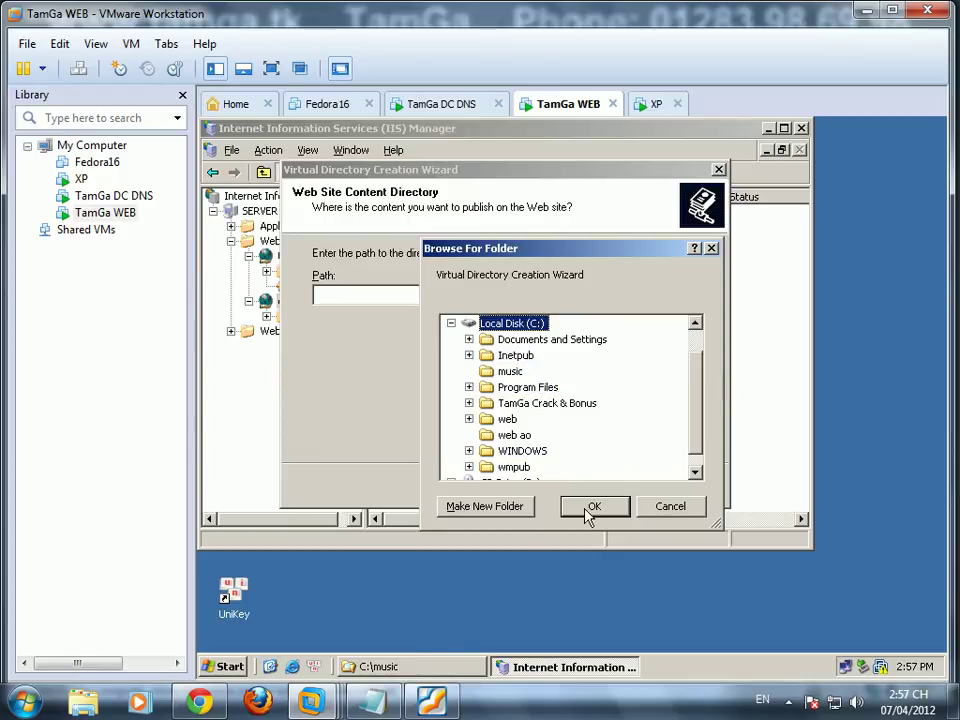
left_click(510, 371)
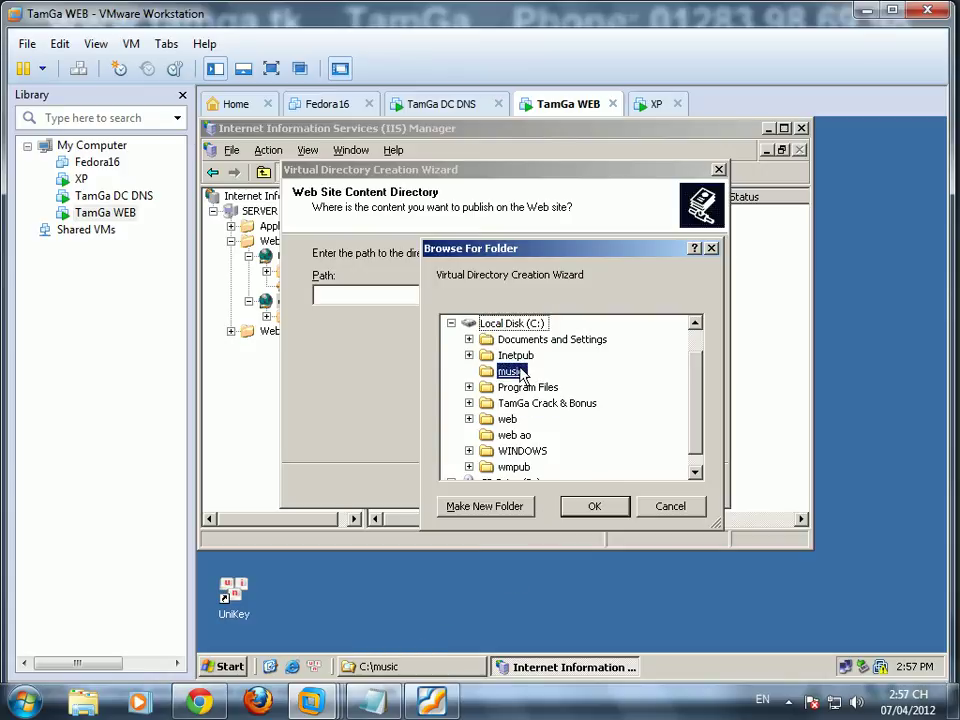
left_click(612, 508)
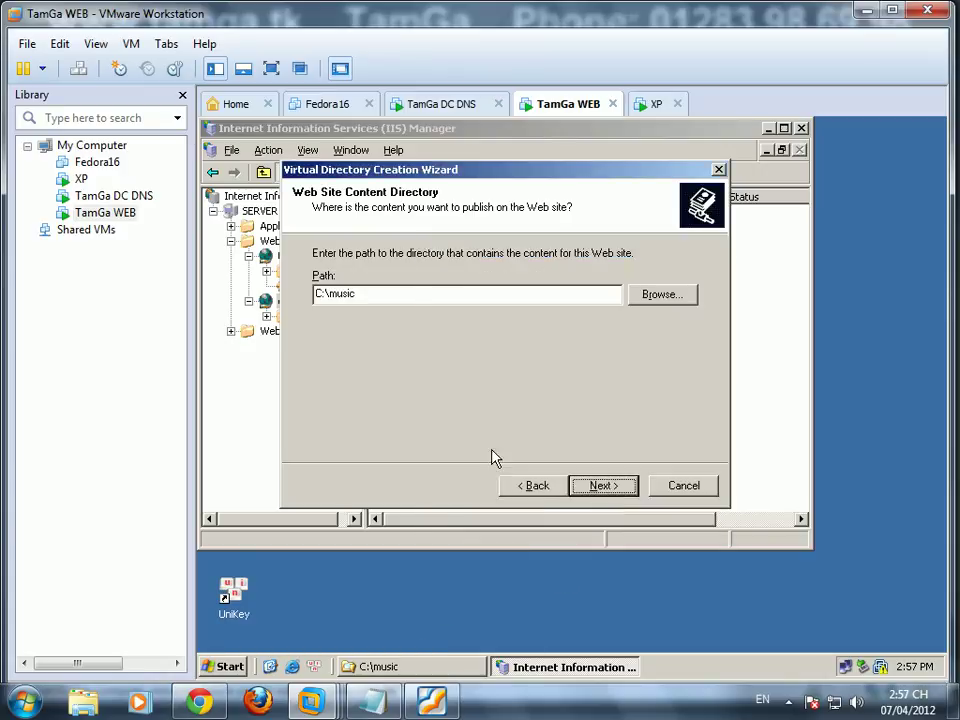
left_click(602, 487)
Step: Allow script, execute, write and browse permissions, accept the warning, and finish the wizard
left_click(318, 299)
left_click(318, 322)
left_click(318, 344)
left_click(318, 367)
left_click(602, 487)
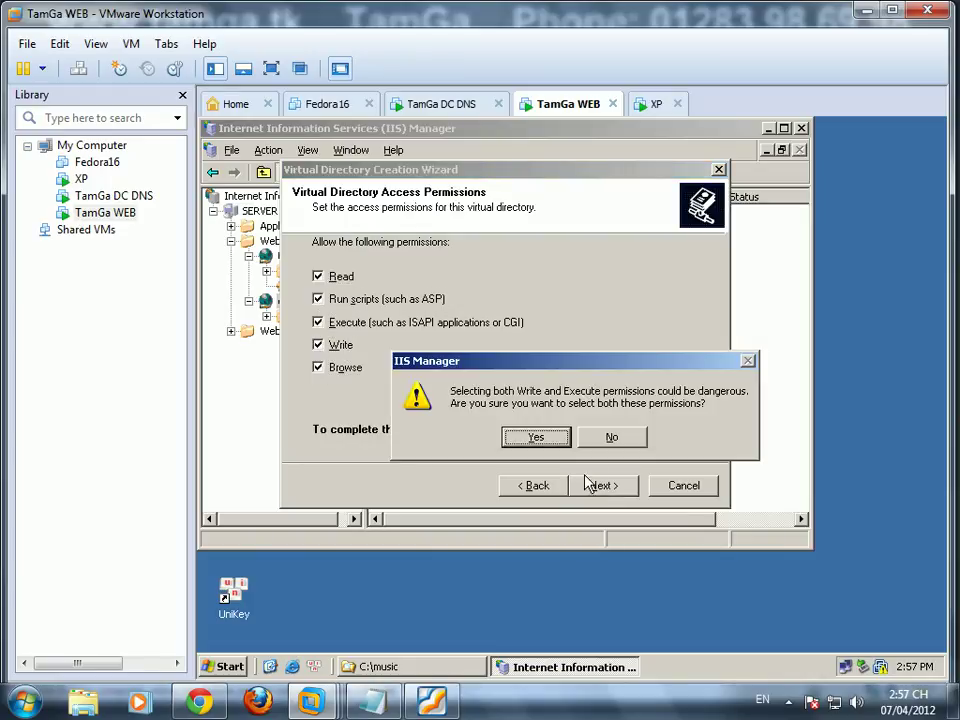
left_click(548, 439)
left_click(599, 486)
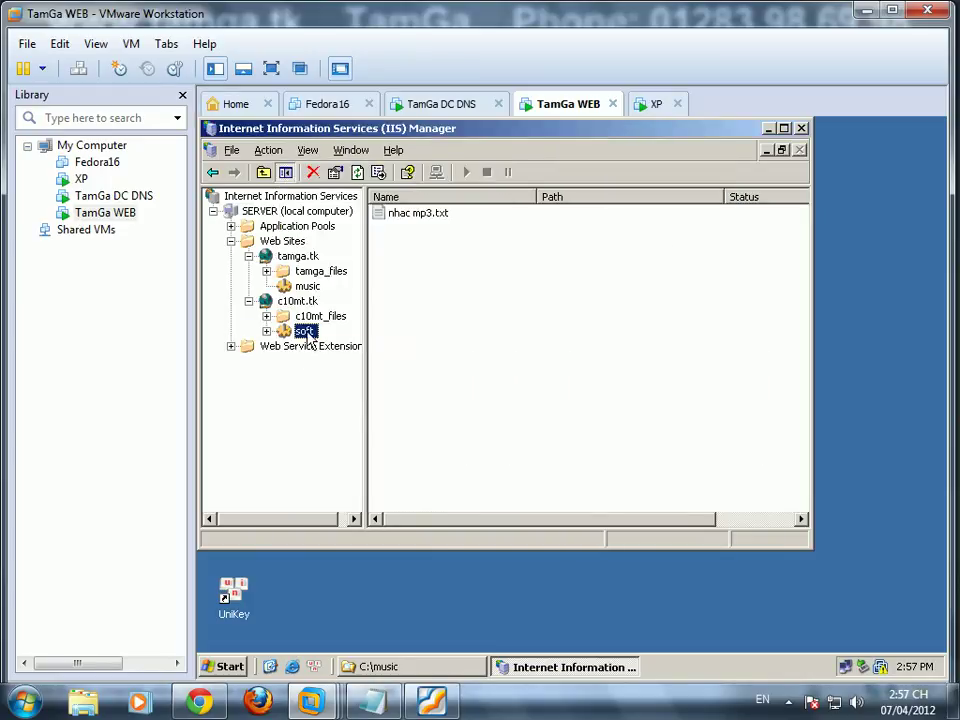
Step: In soft's properties, switch content to a share located on another computer
right_click(312, 330)
left_click(398, 550)
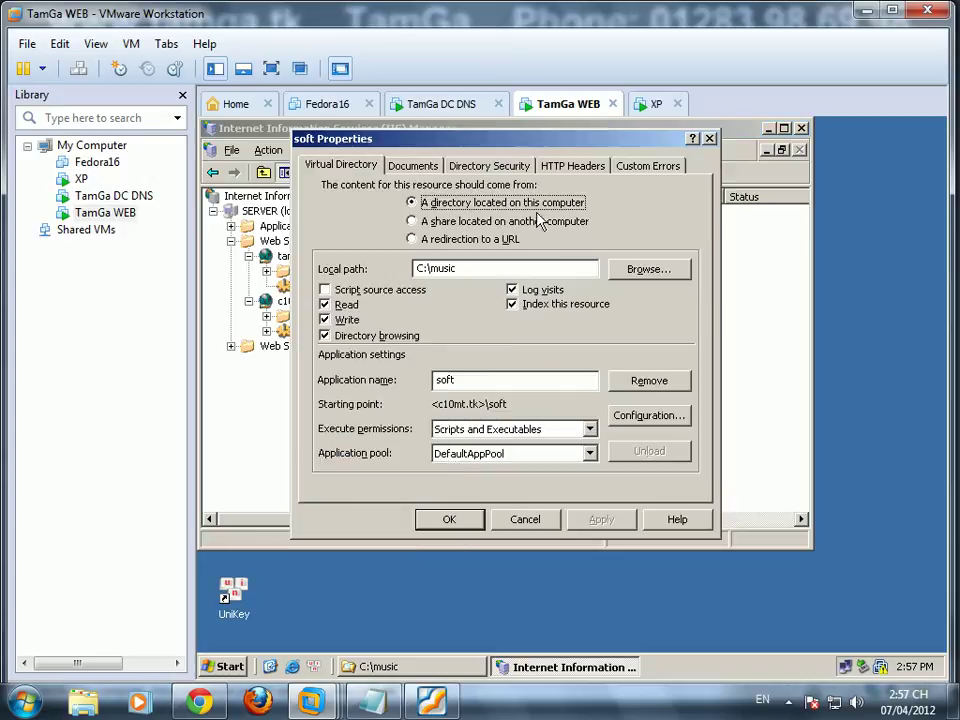
left_click(467, 170)
left_click(336, 167)
left_click(449, 224)
left_click(536, 268)
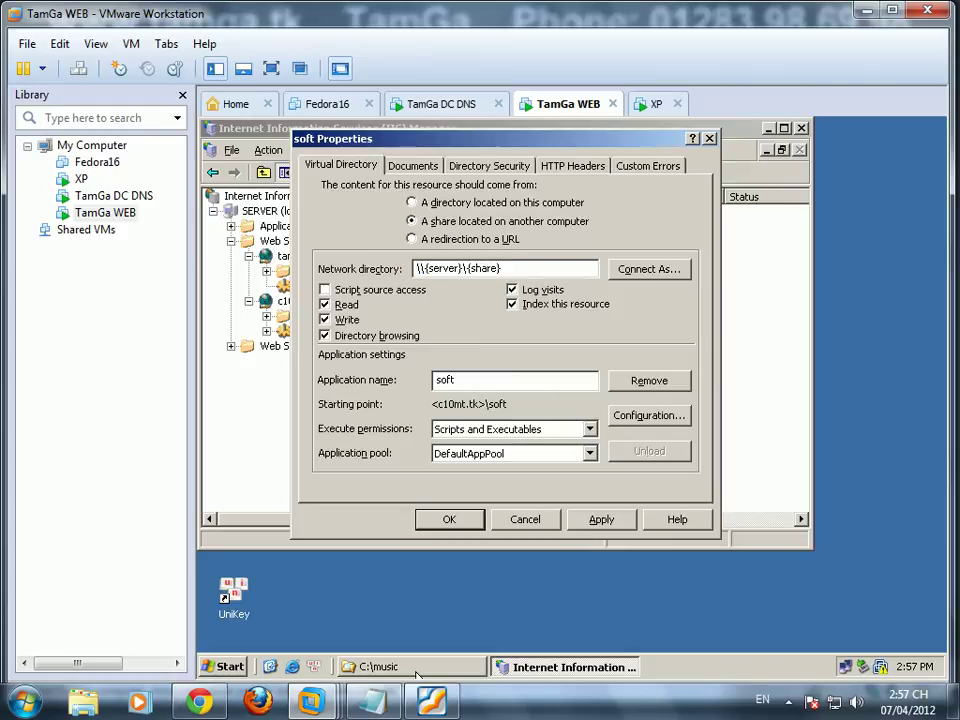
Step: Open \\dc.tamga.com\software, copy its path, and paste it as the network directory
left_click(417, 670)
right_click(420, 672)
left_click(450, 658)
left_click(228, 667)
left_click(268, 600)
left_click(380, 568)
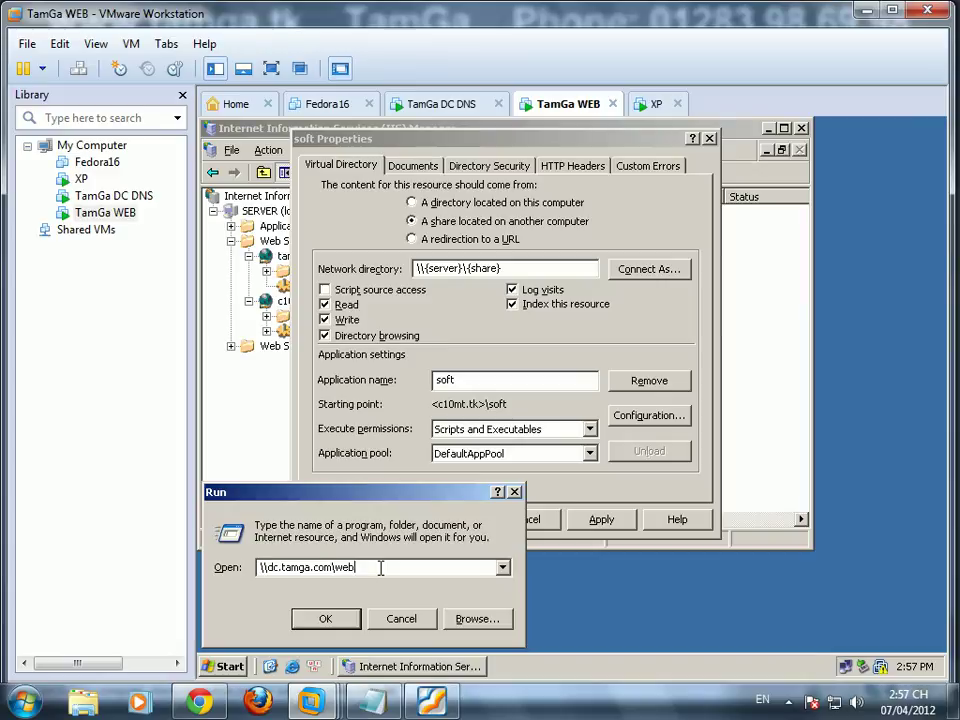
key("BackSpace")
type("softwa")
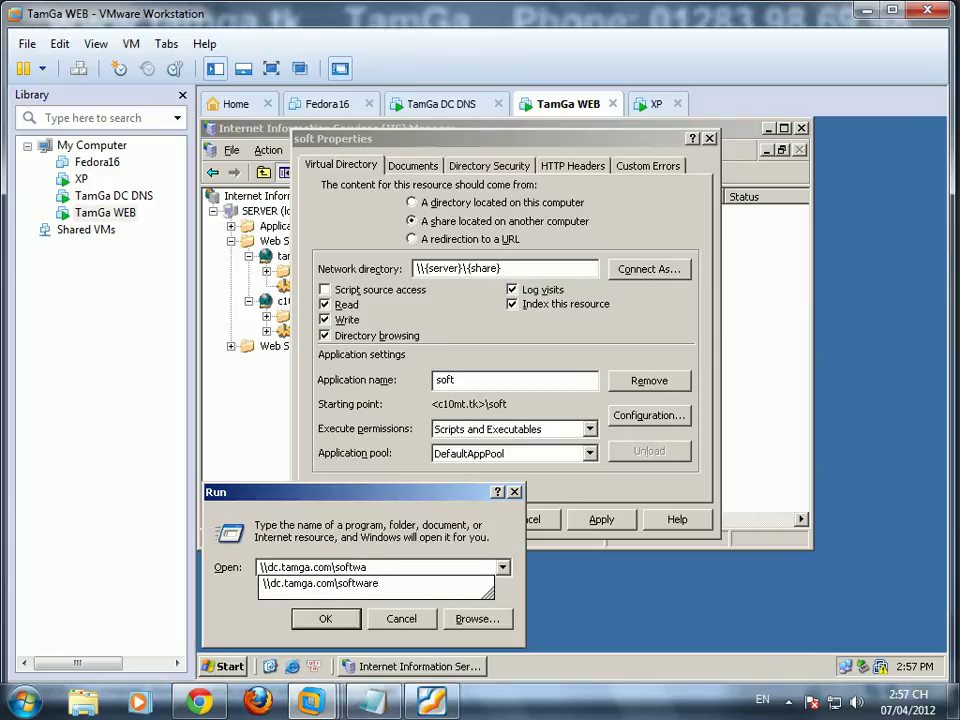
type("re")
key("Return")
left_click(409, 193)
key("ctrl+c")
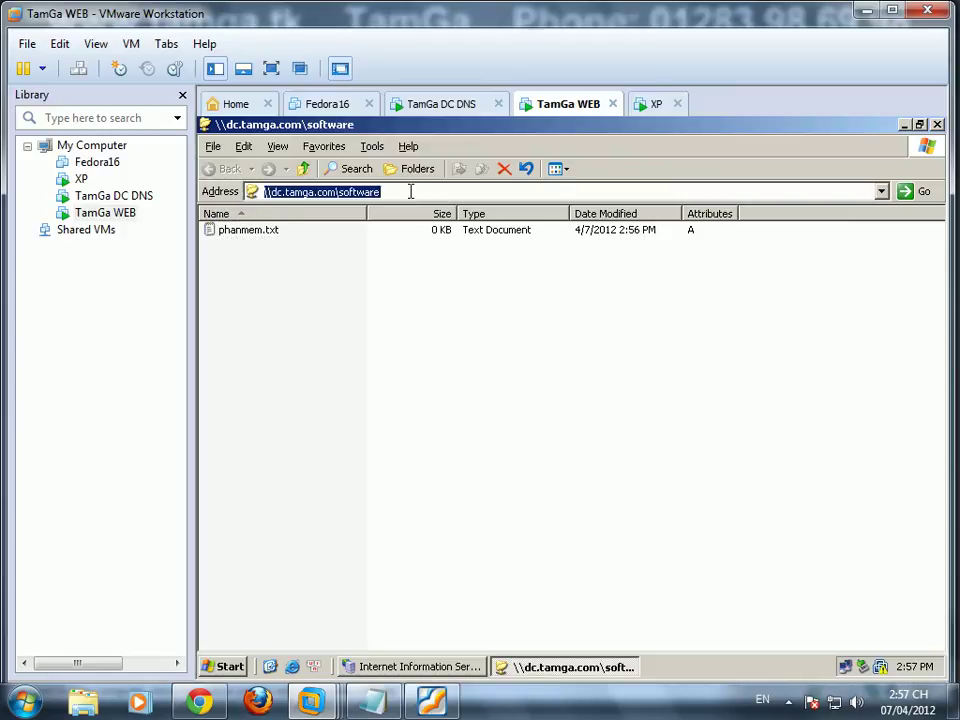
left_click(905, 124)
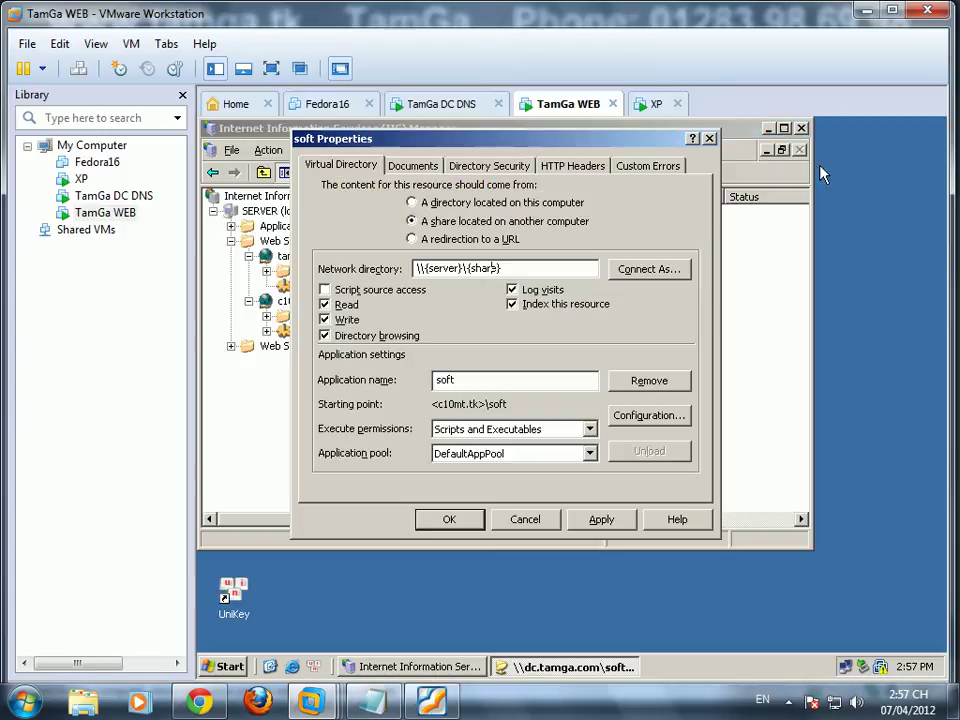
left_click_drag(502, 268, 386, 272)
key("ctrl+v")
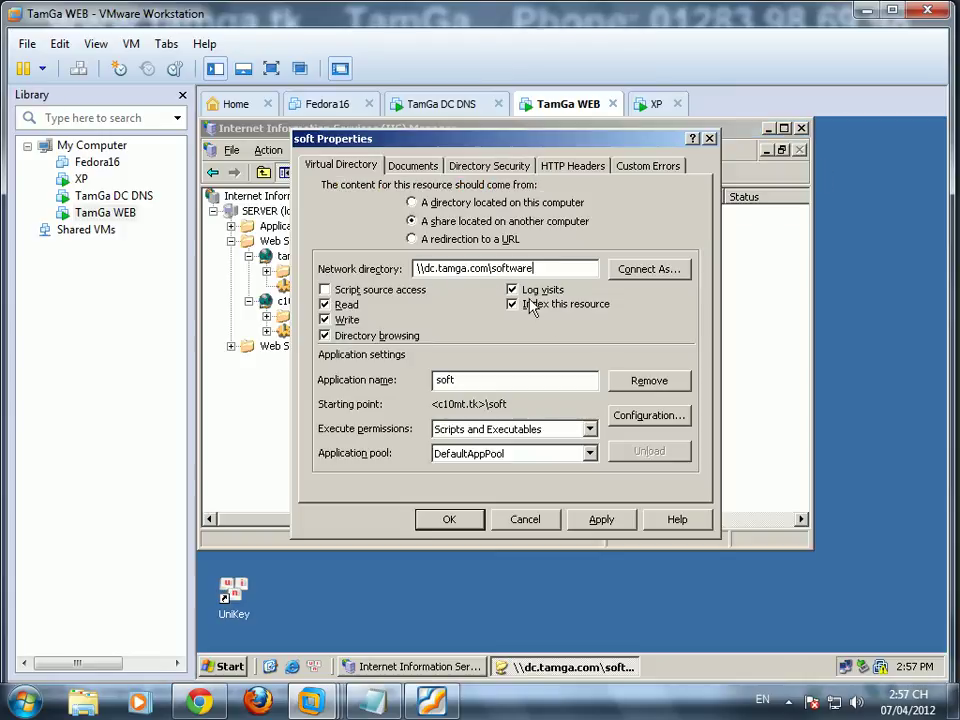
Step: Choose the administrator account from tamga.com's Users container as the Connect As user
left_click(638, 272)
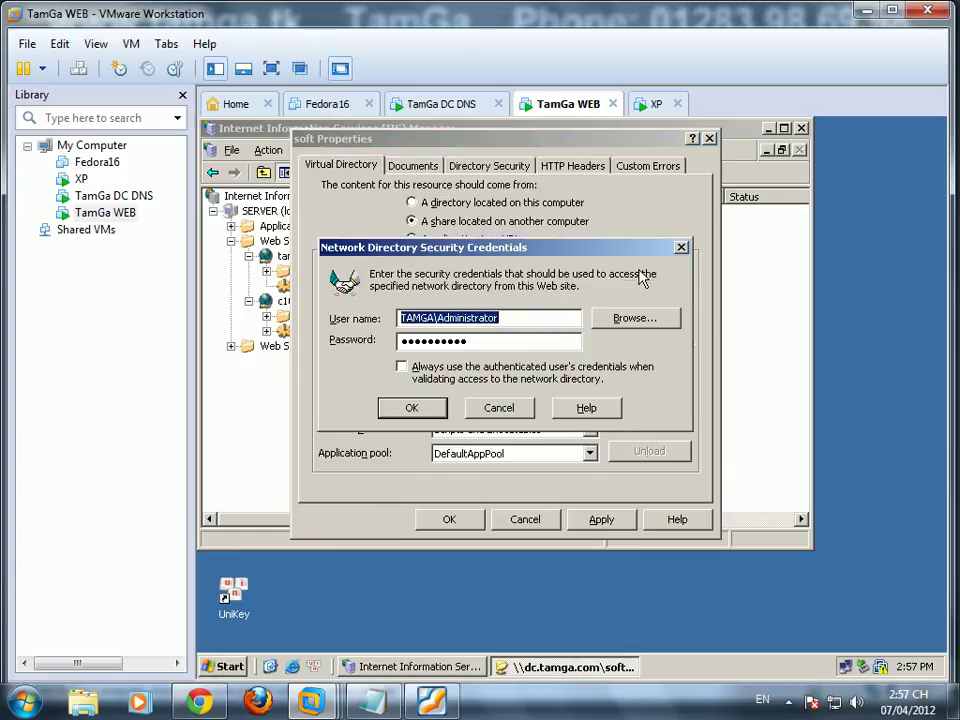
left_click(640, 320)
left_click(690, 359)
double_click(405, 381)
double_click(418, 395)
left_click(428, 484)
left_click(665, 520)
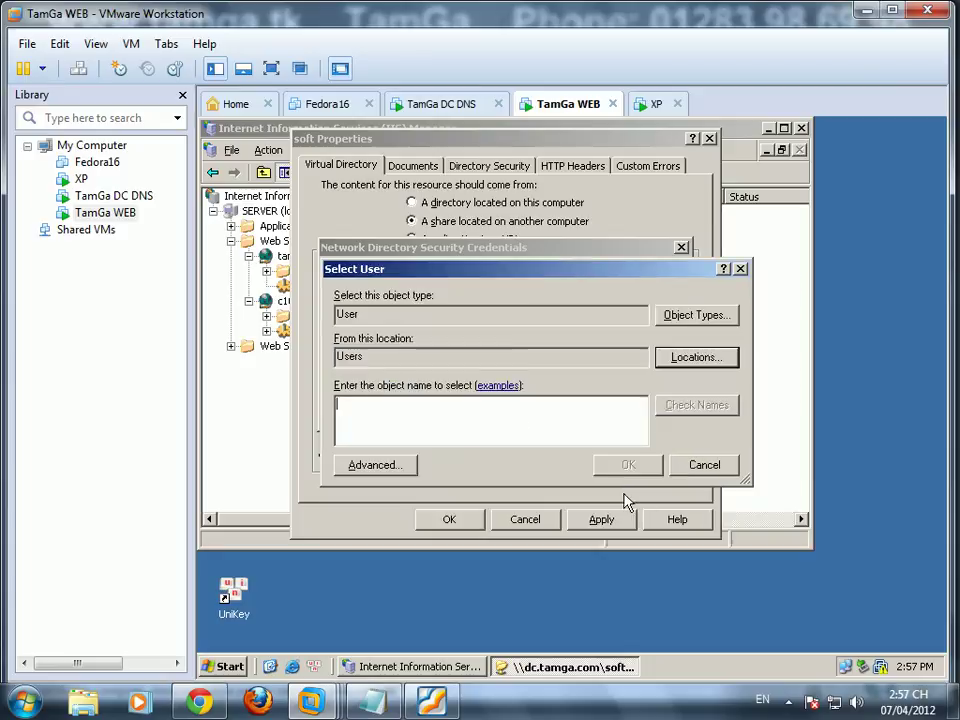
left_click(393, 466)
left_click(762, 302)
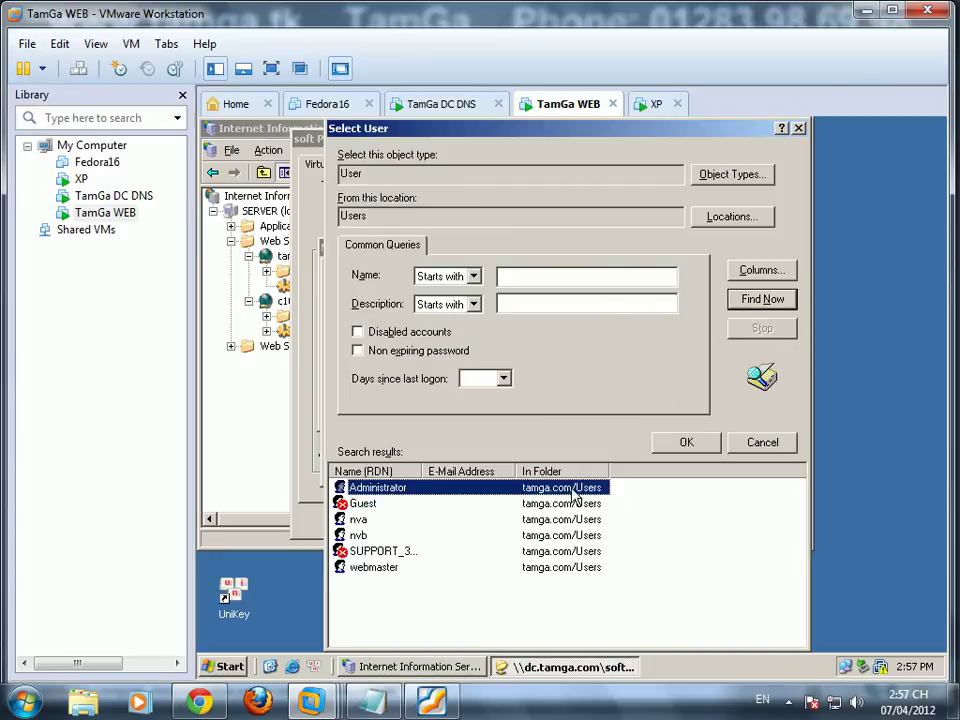
left_click(686, 442)
left_click(628, 463)
Step: Enter and confirm the administrator's password, then apply and close the soft properties
type("123")
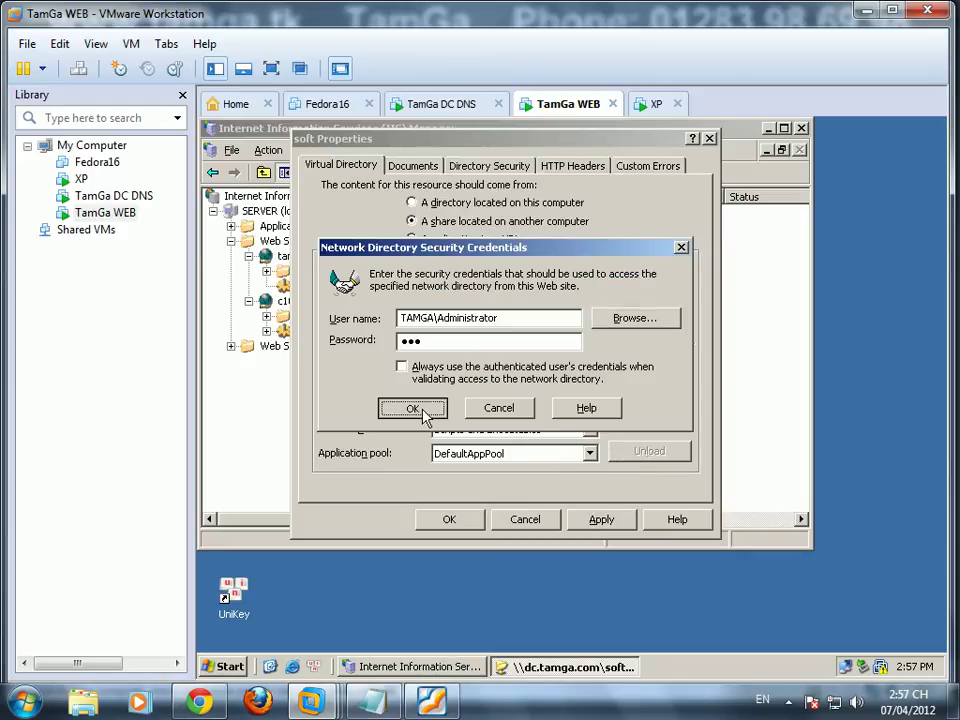
left_click(422, 416)
type("123")
left_click(471, 366)
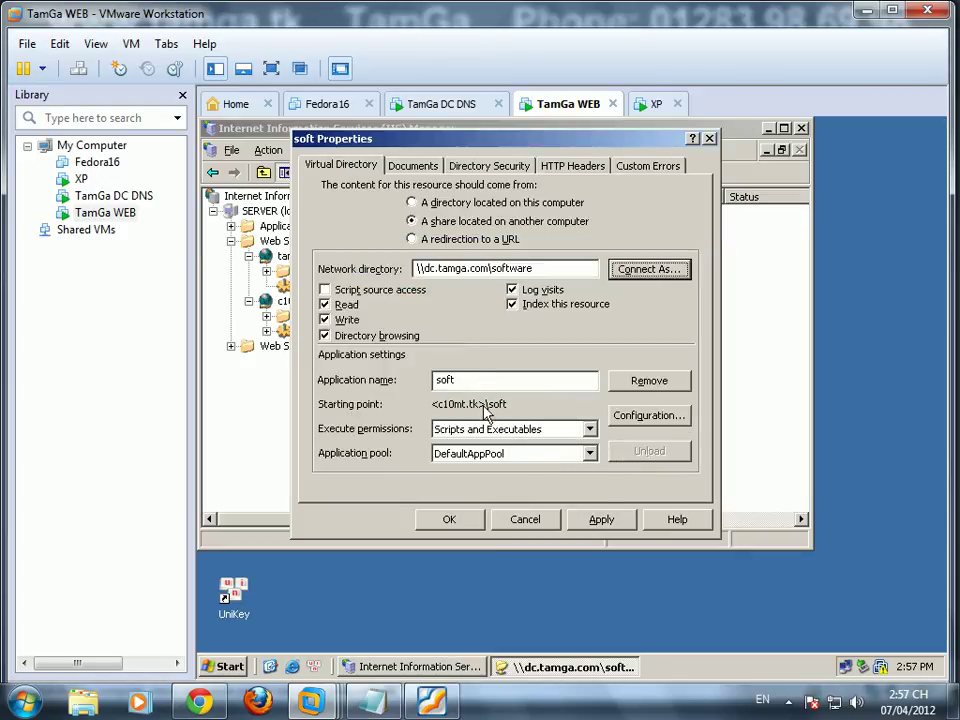
left_click(606, 521)
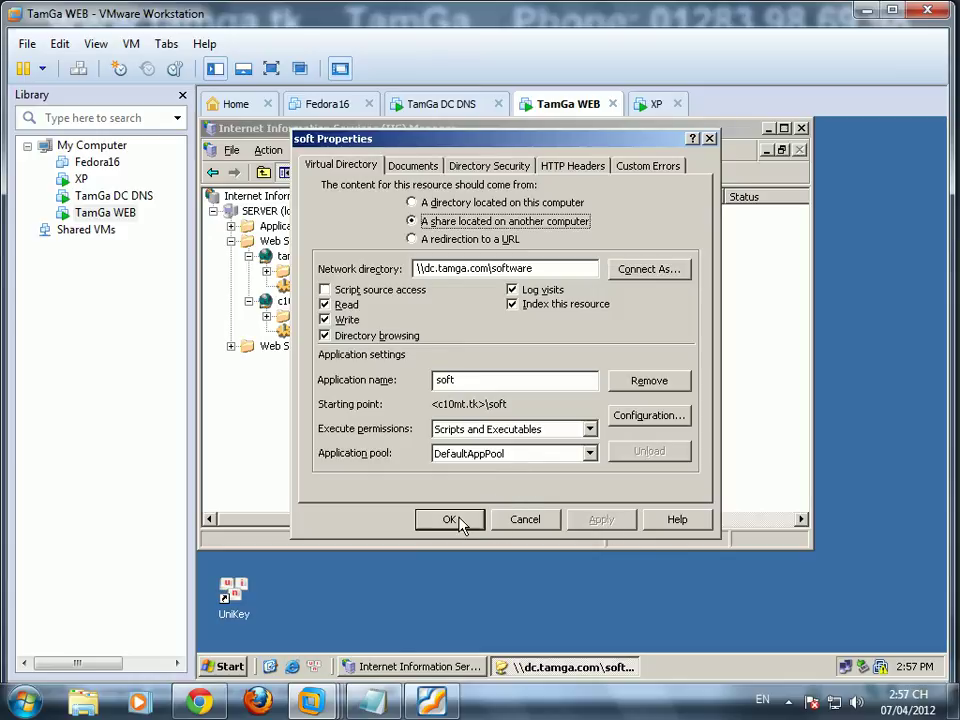
left_click(450, 520)
Step: Restart IIS on the server and bring the \\dc.tamga.com\software window to the front
right_click(264, 208)
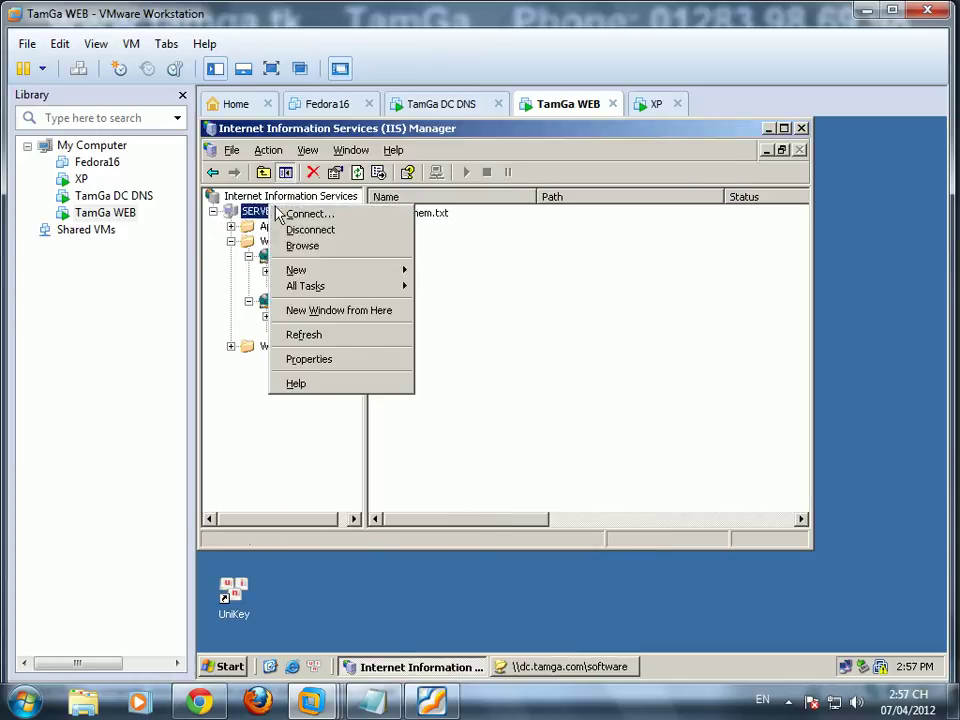
mouse_move(350, 272)
mouse_move(412, 288)
left_click(440, 302)
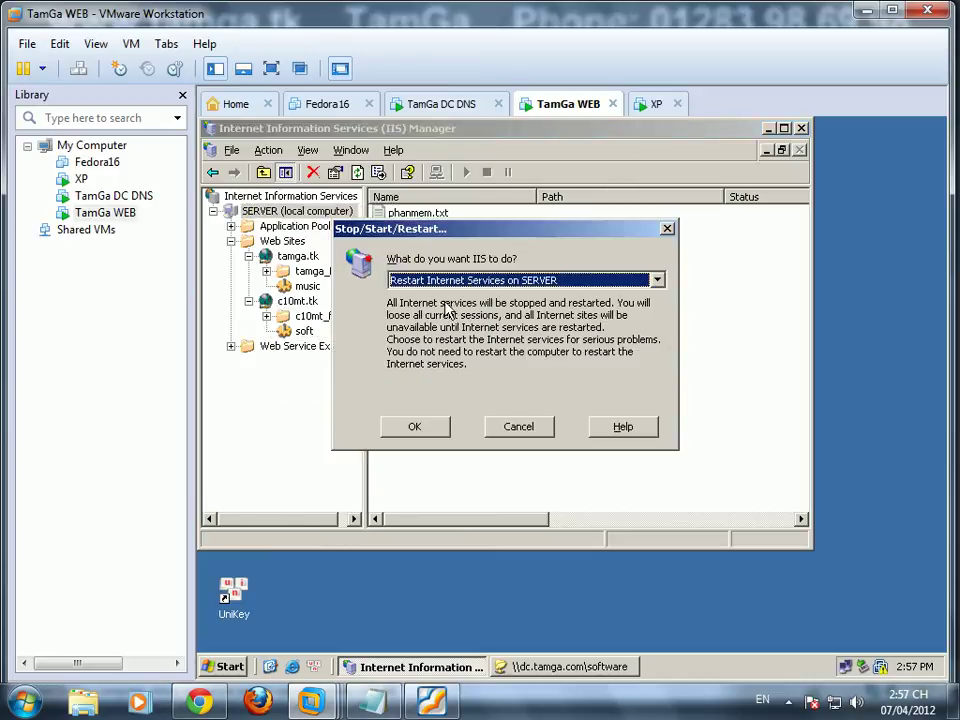
left_click(433, 432)
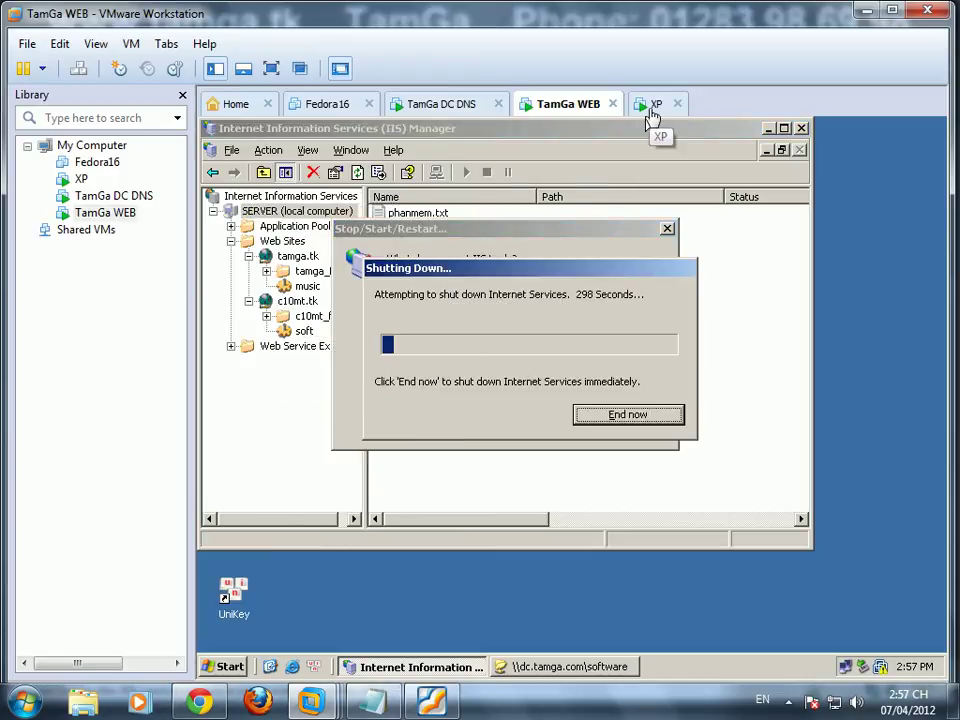
left_click(552, 668)
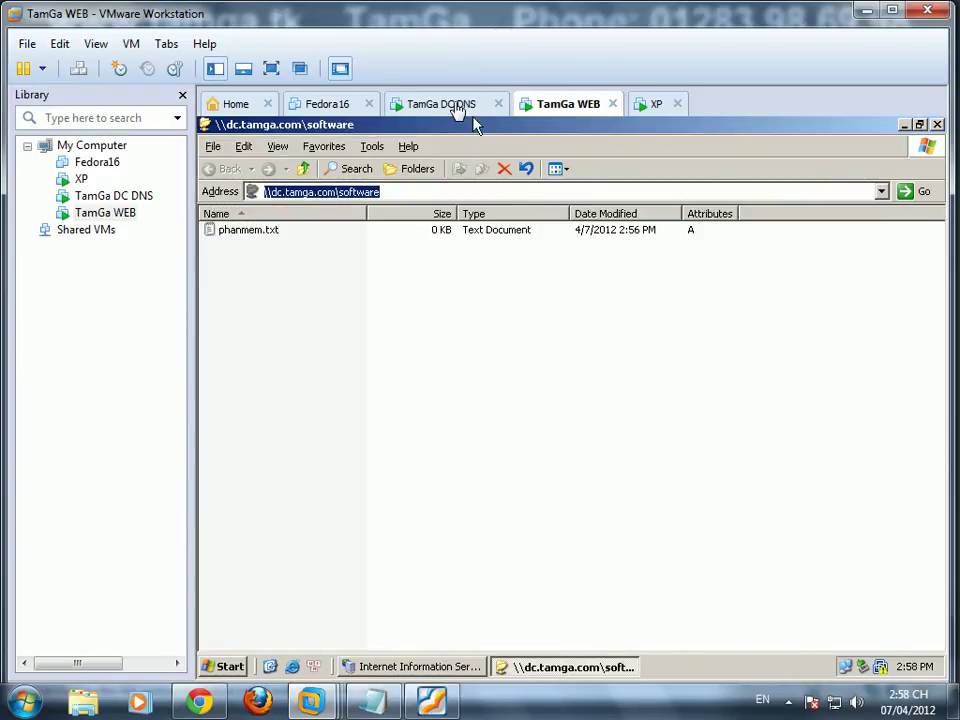
Step: On the DC, turn off permission inheritance for the software folder, copying the inherited entries
left_click(445, 103)
right_click(435, 494)
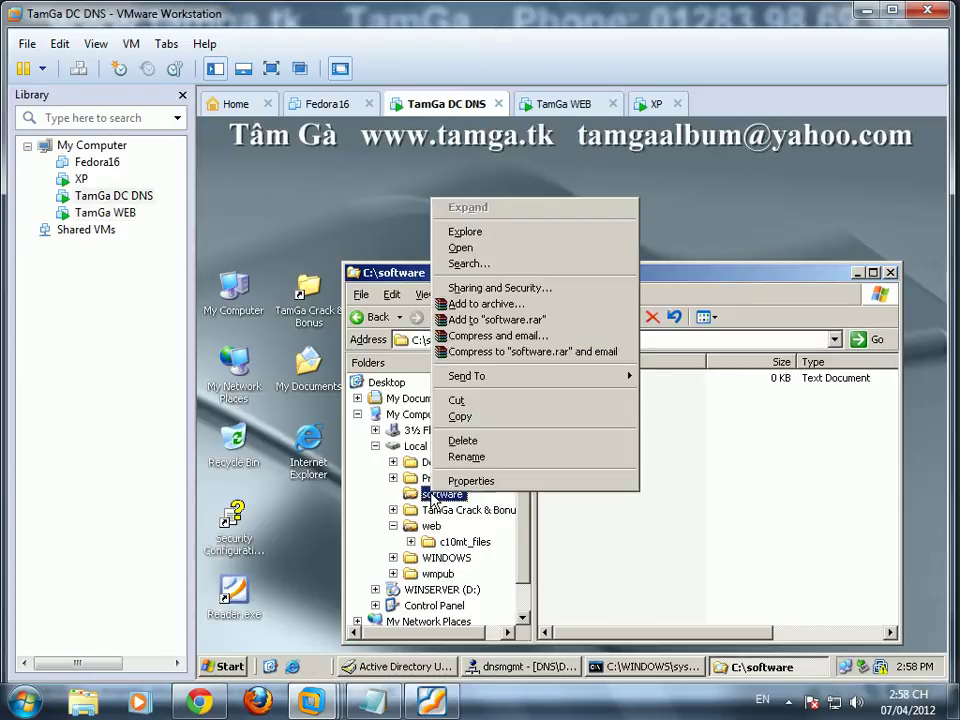
left_click(499, 287)
left_click(445, 243)
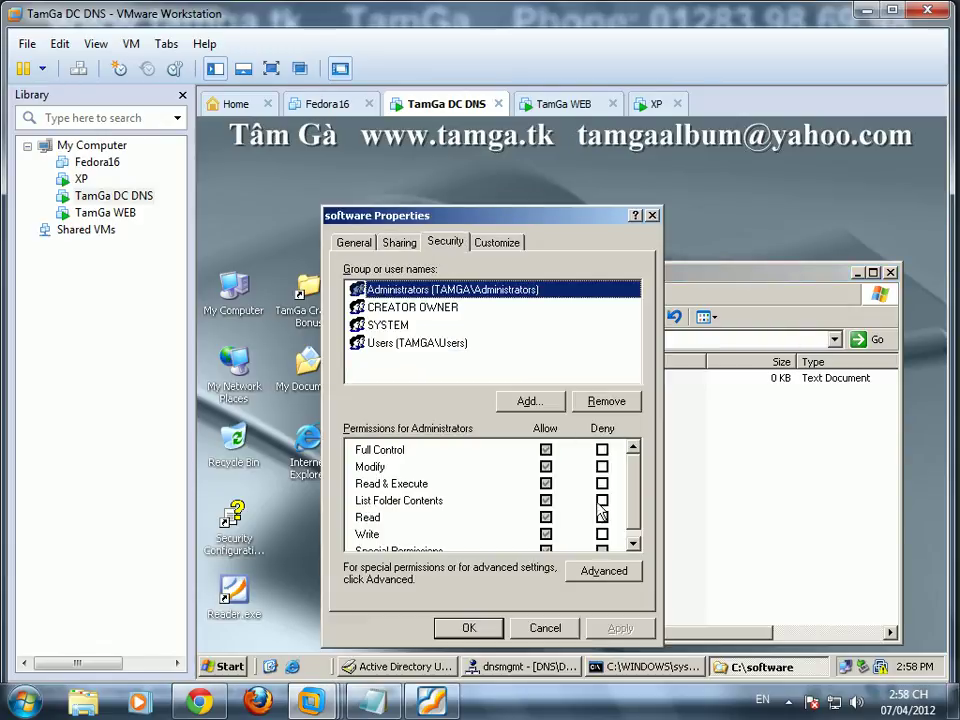
left_click(600, 575)
left_click(377, 493)
left_click(504, 398)
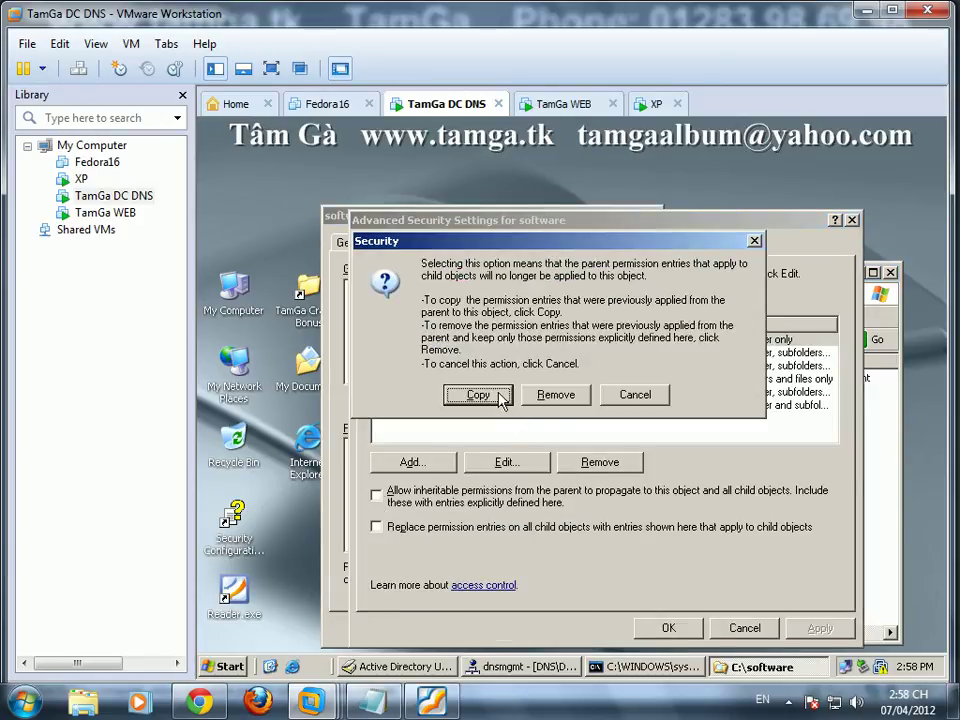
Step: Remove the Users and SYSTEM permission entries from the software folder
left_click(491, 379)
left_click(601, 465)
left_click(598, 465)
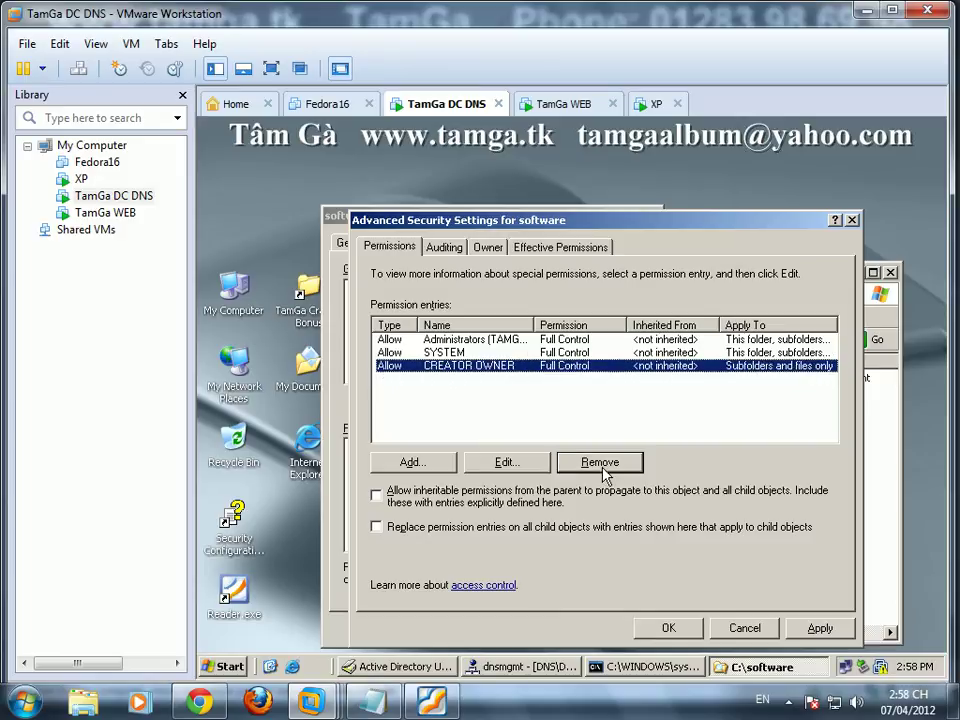
left_click(470, 353)
left_click(600, 462)
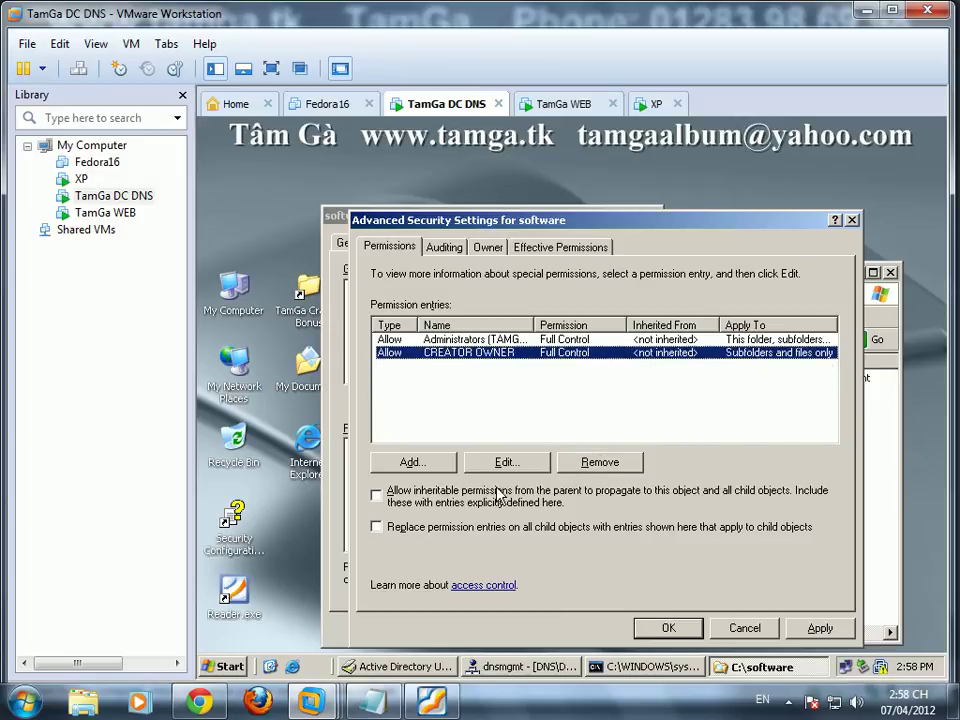
Step: Add user nvb with Full Control allowed and close all the security dialogs
left_click(420, 463)
type("nvb")
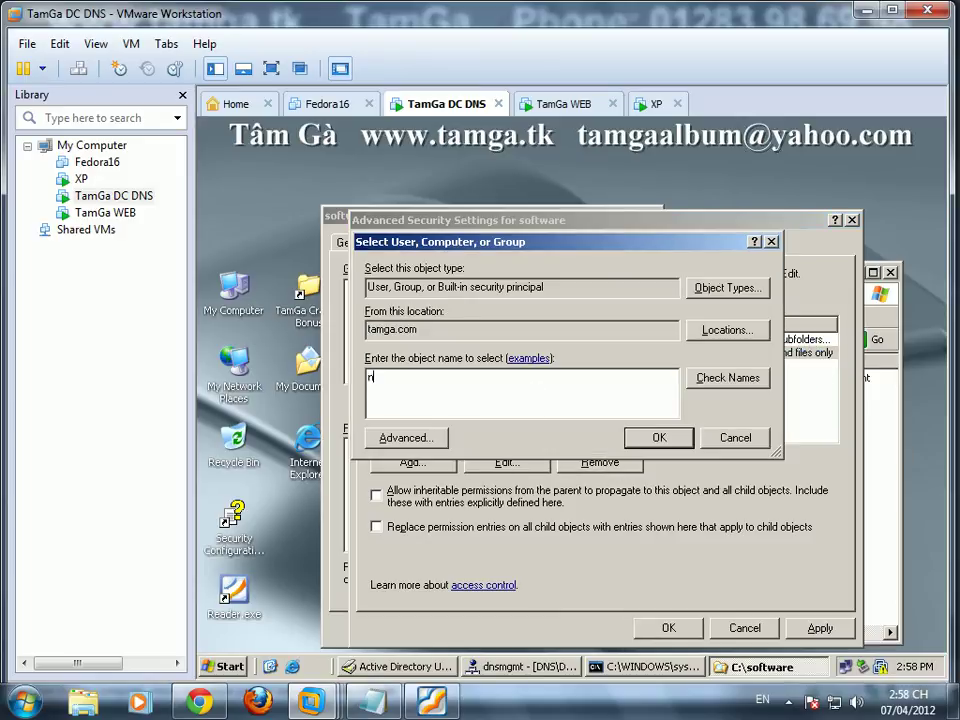
left_click(709, 381)
left_click(659, 437)
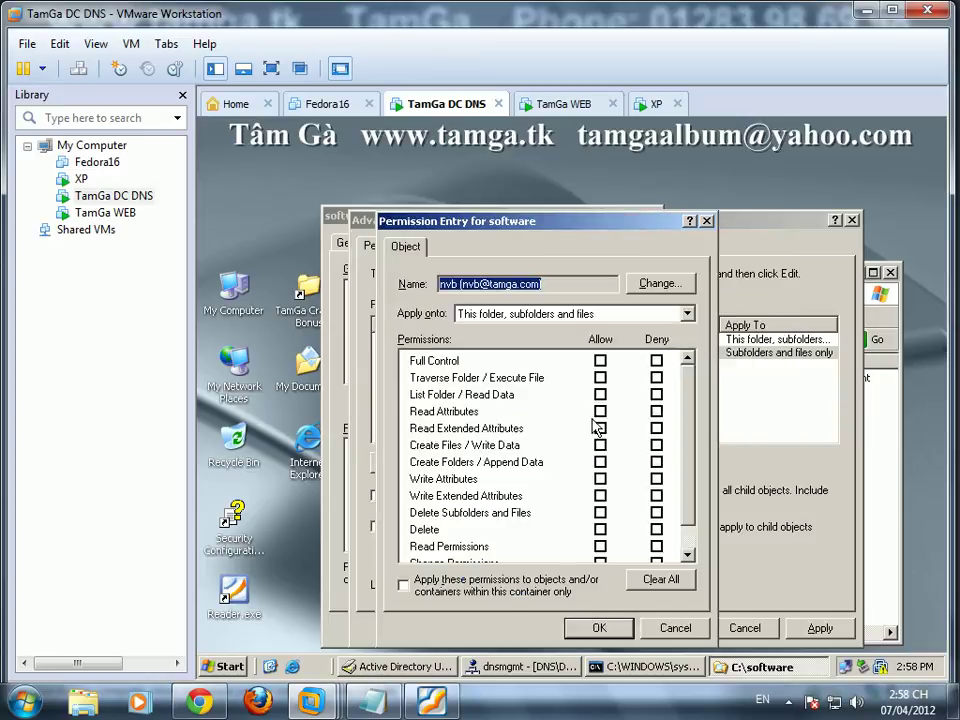
left_click(600, 361)
scroll(690, 400, "down", 2)
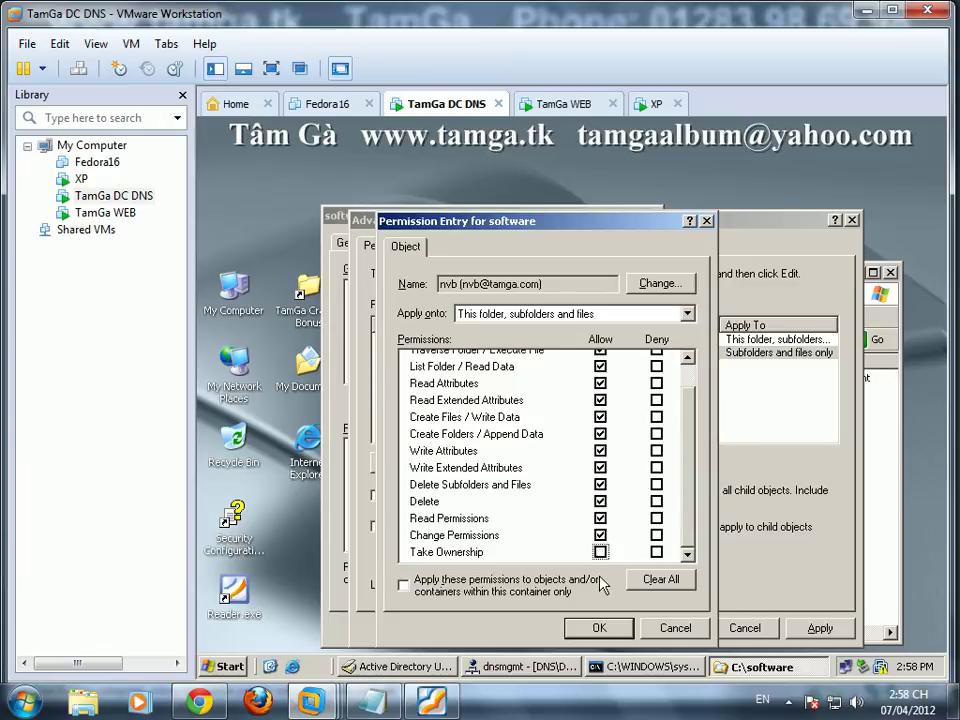
left_click(600, 627)
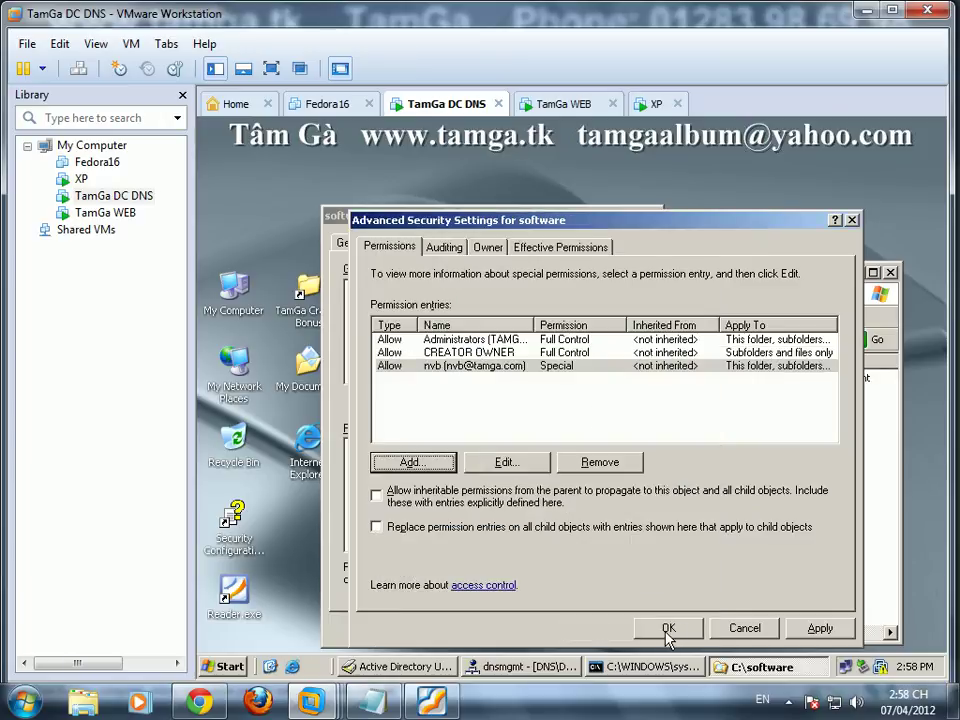
left_click(668, 628)
left_click(472, 627)
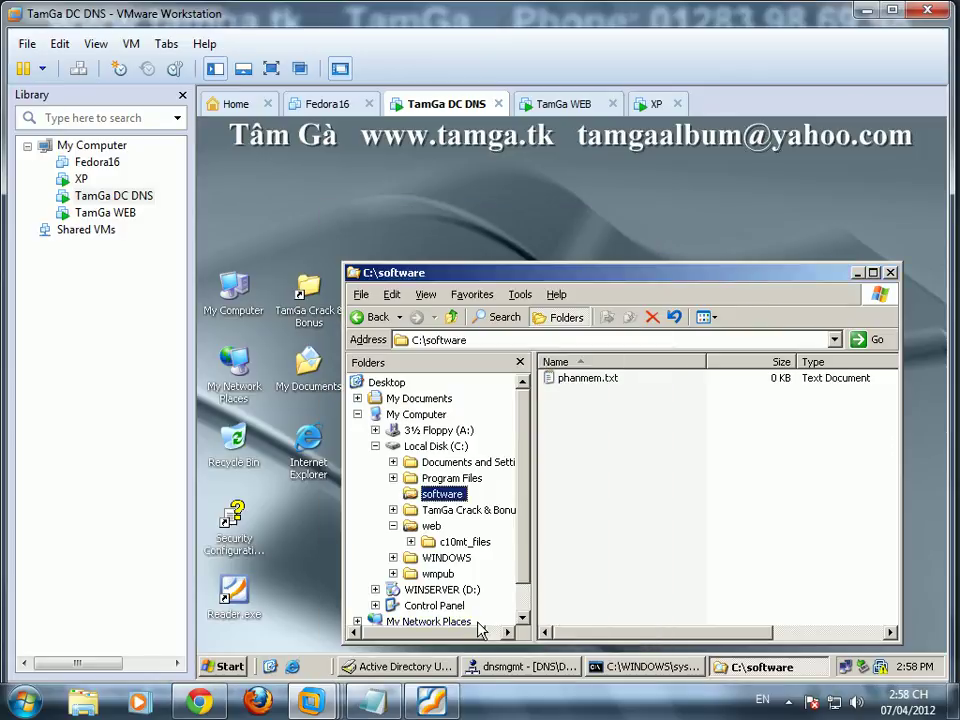
Step: Close the software share window on TamGa WEB, then close Firefox on XP and cancel Shut Down
left_click(556, 103)
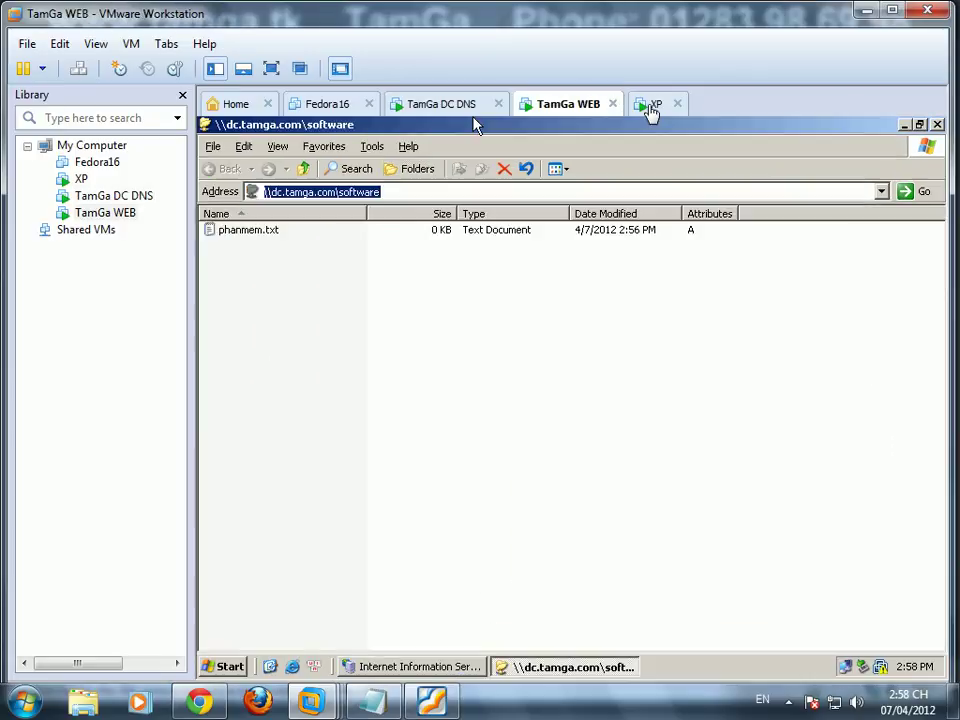
left_click(937, 124)
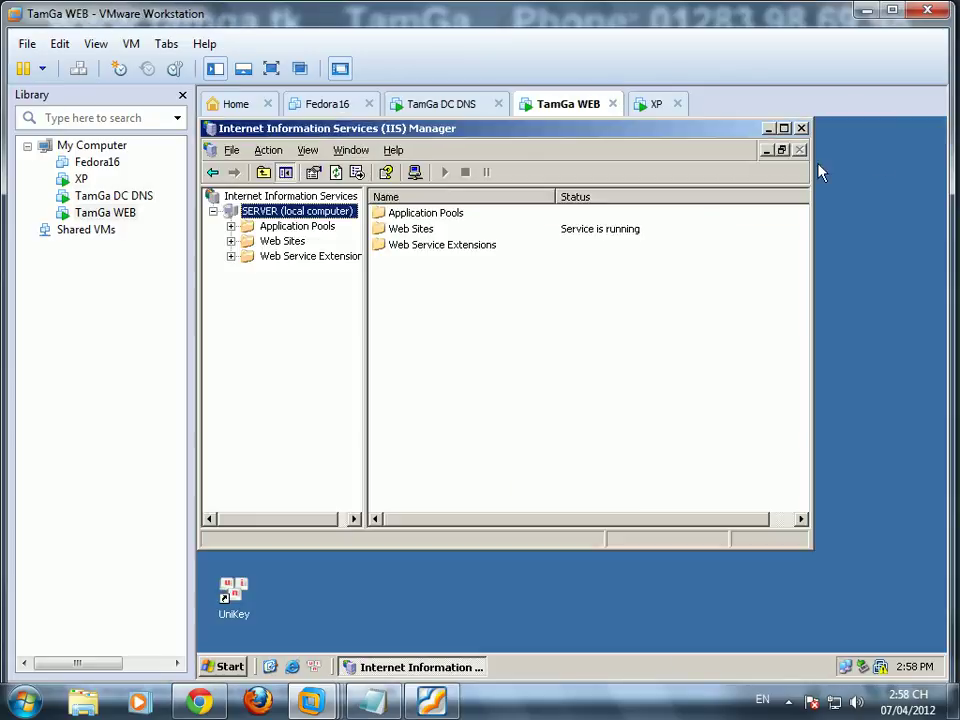
left_click(651, 104)
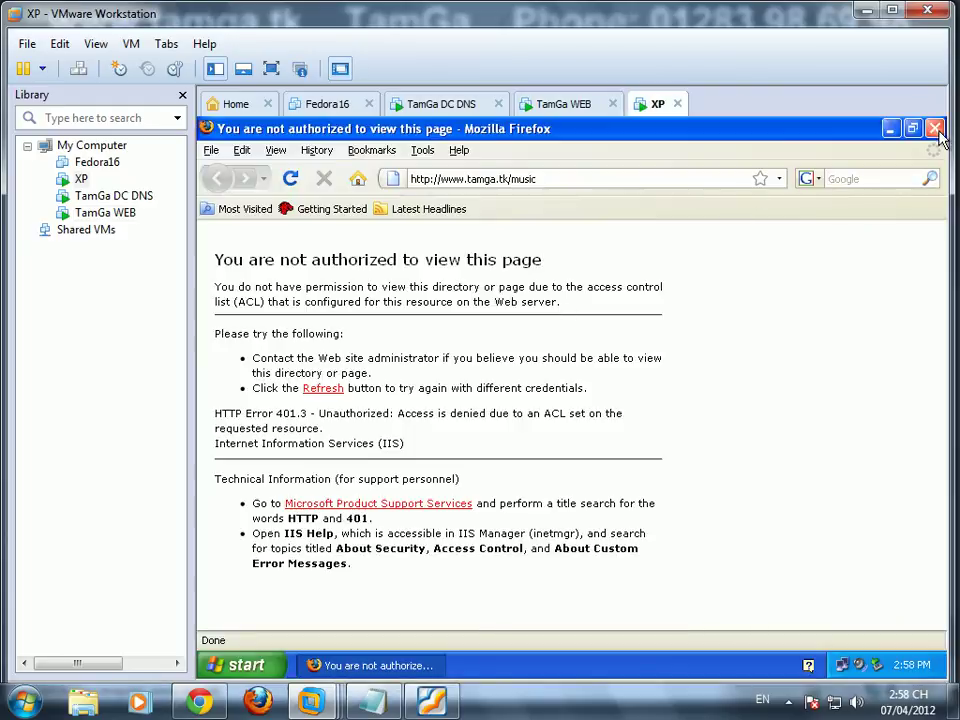
left_click(935, 128)
left_click(245, 664)
left_click(283, 634)
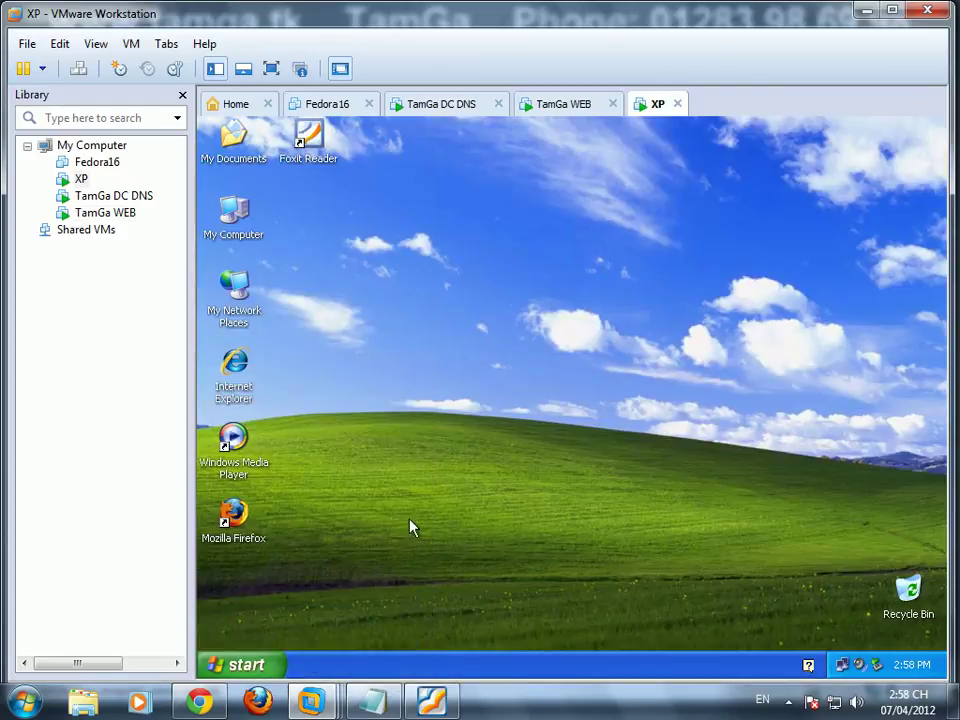
left_click(497, 365)
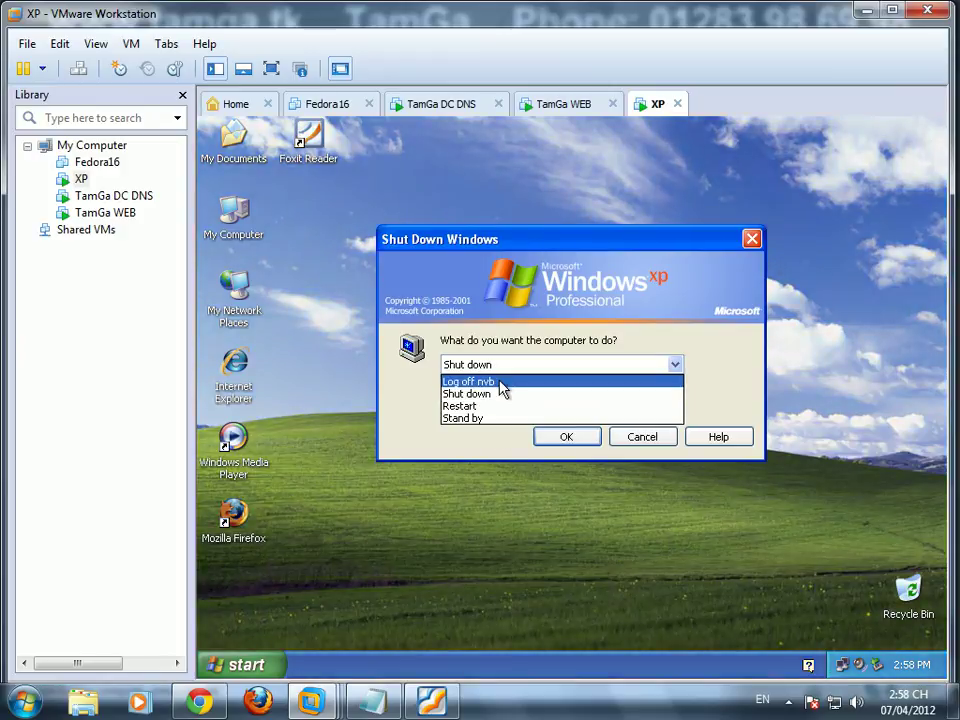
left_click(648, 440)
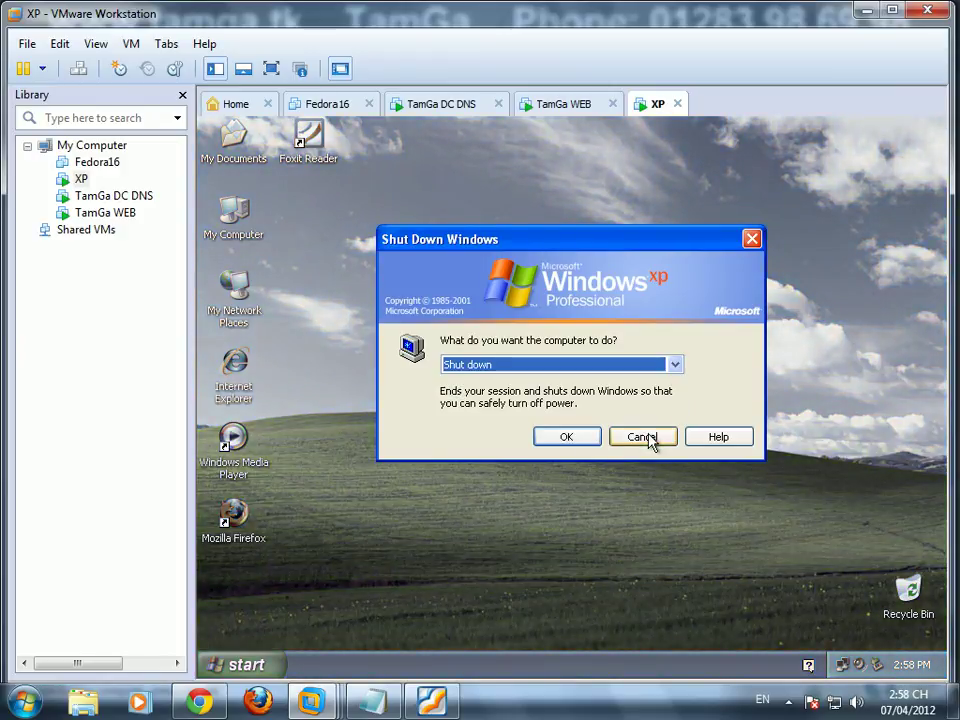
left_click(642, 444)
Step: Relaunch Firefox and add the line 'test câu cuối trước khi nghỉ nhe' to the Notepad notes
left_click(249, 538)
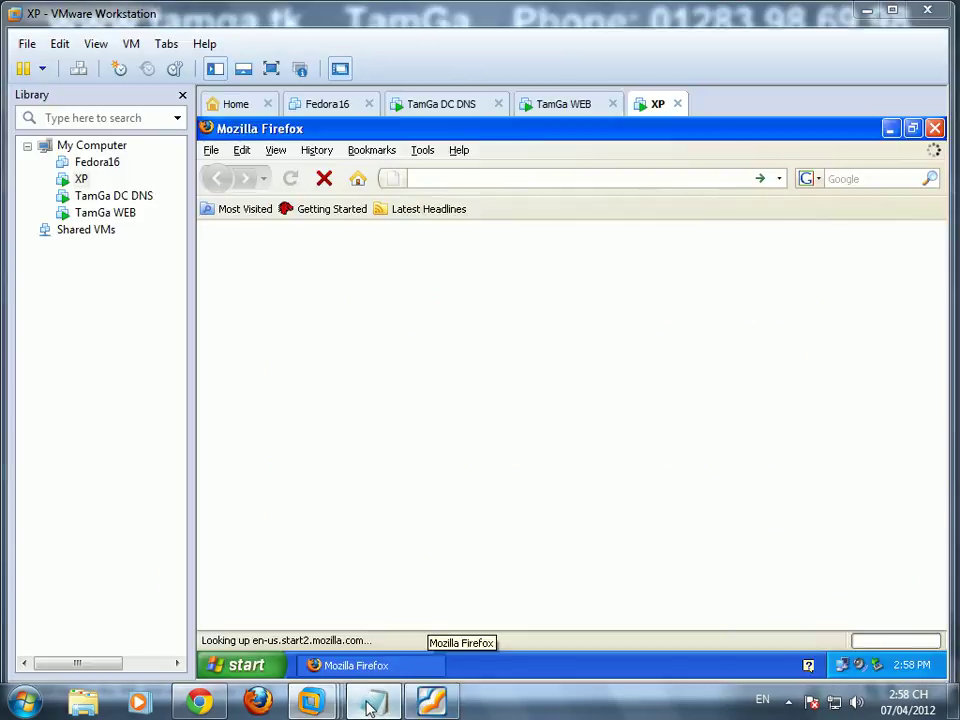
left_click(370, 706)
type("tss")
key("BackSpace")
key("BackSpace")
type("est câu cu")
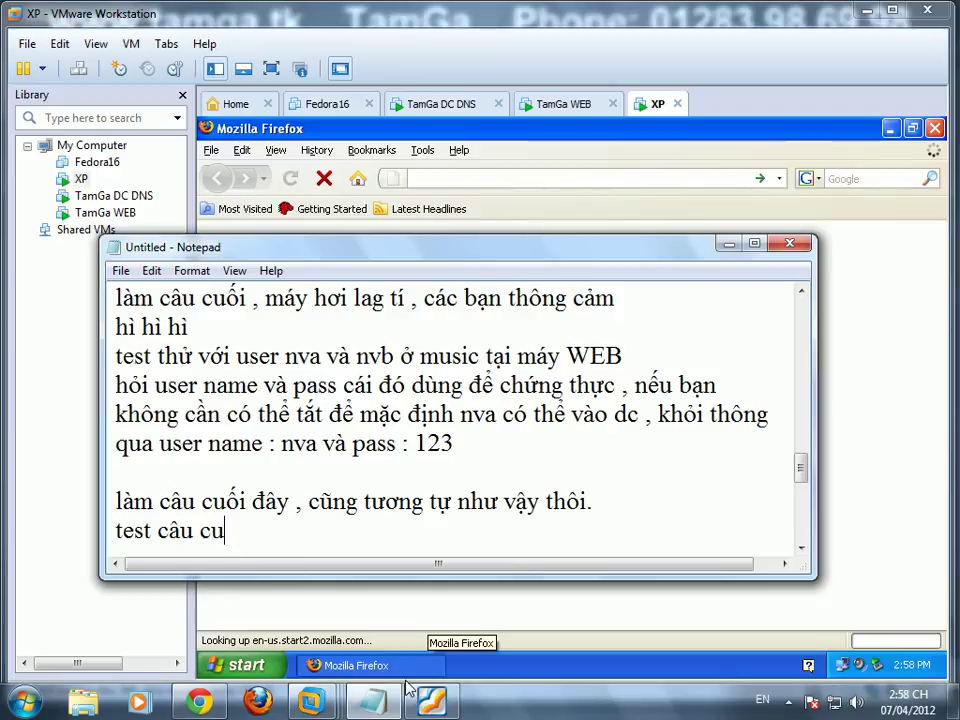
type("ối trươ")
type("c khi ")
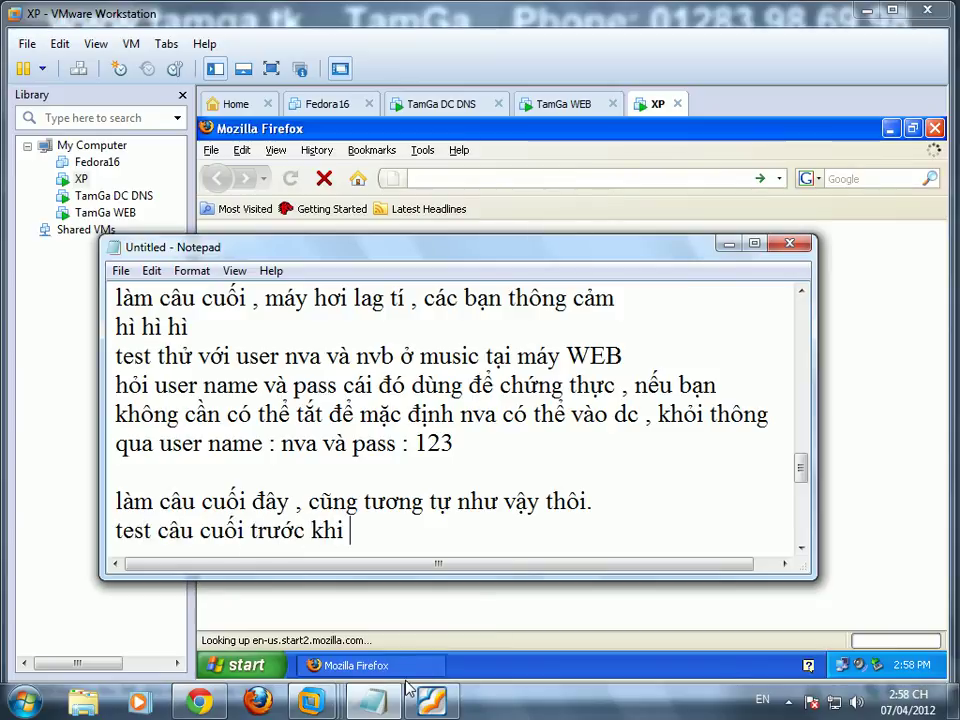
type("nghỉ nhe")
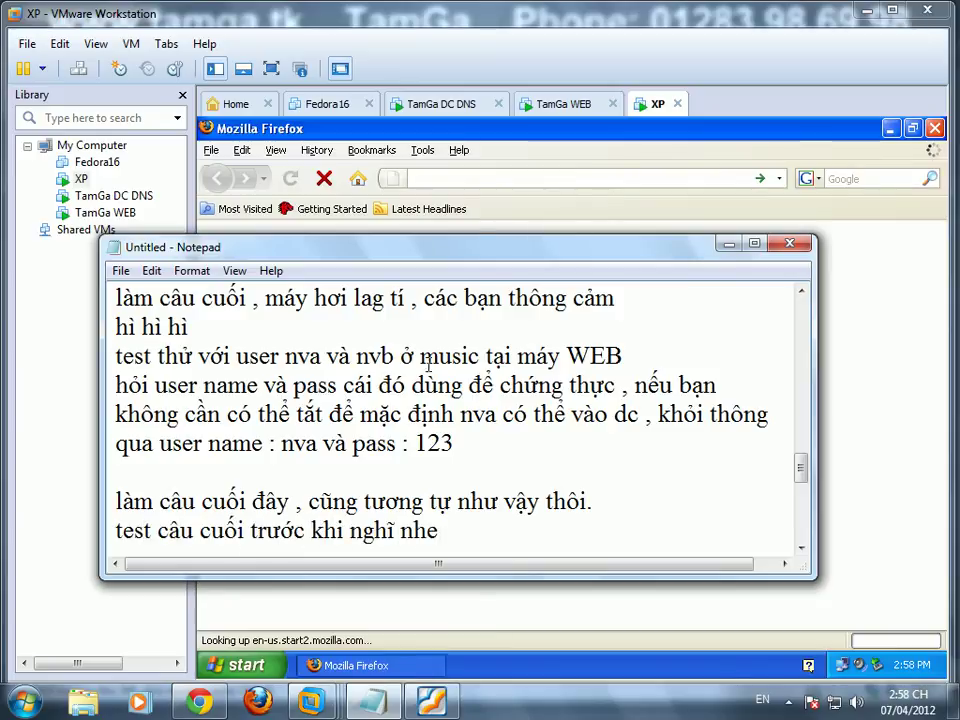
left_click(489, 180)
type("http")
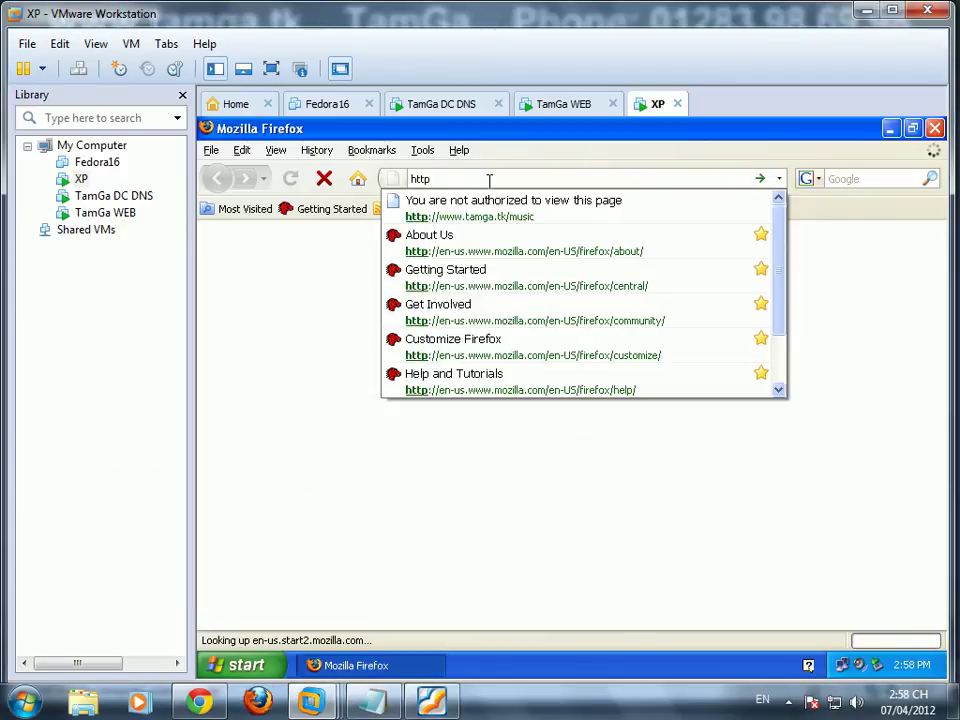
key("Down")
key("Return")
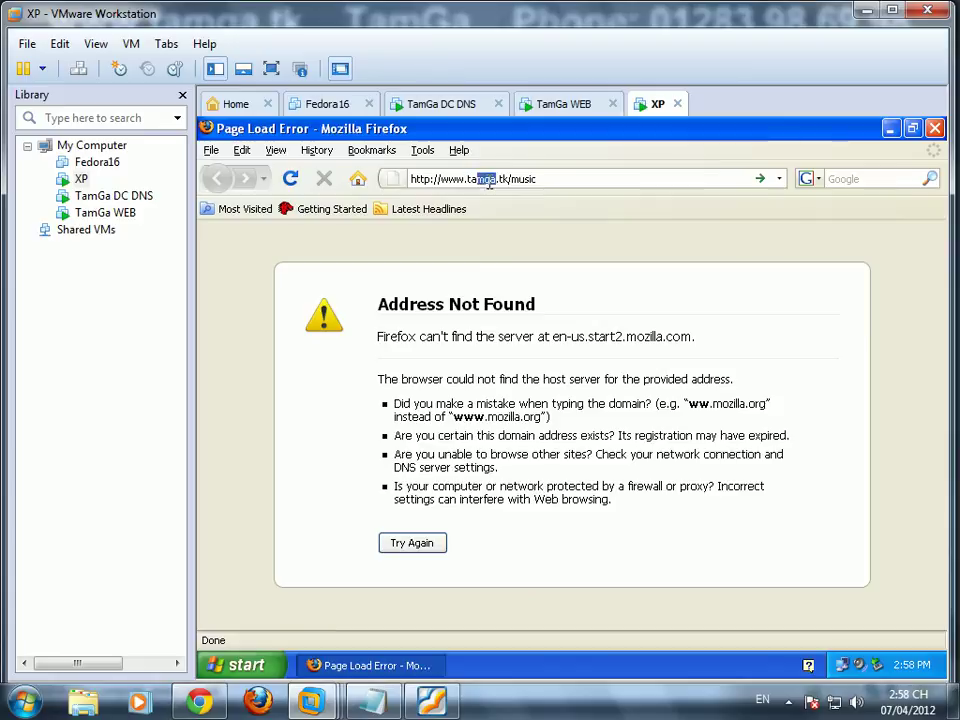
type("c10n")
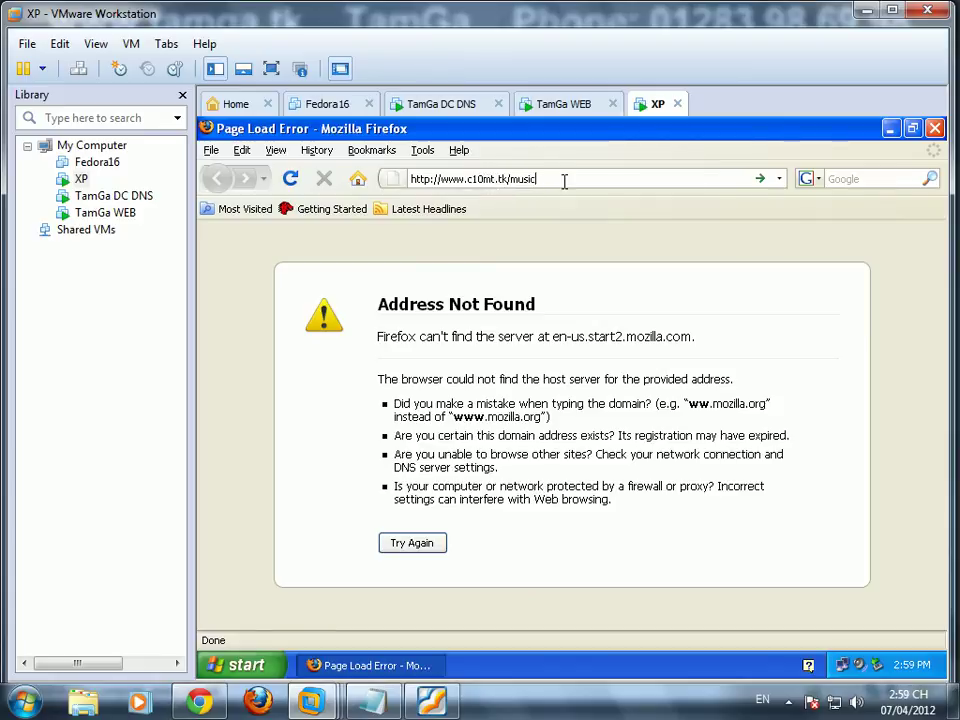
key("shift+Left")
key("shift+Left")
key("shift+Left")
type("s")
key("Return")
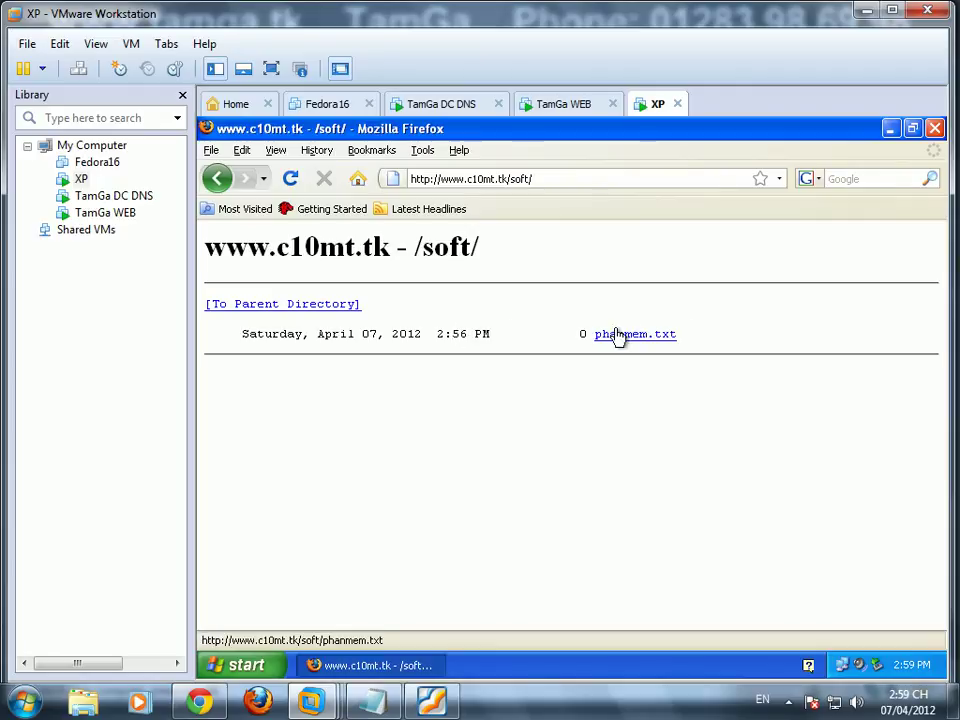
Step: Close Firefox, log off user nvb and log on to XP as nva
left_click(936, 129)
left_click(240, 665)
left_click(295, 637)
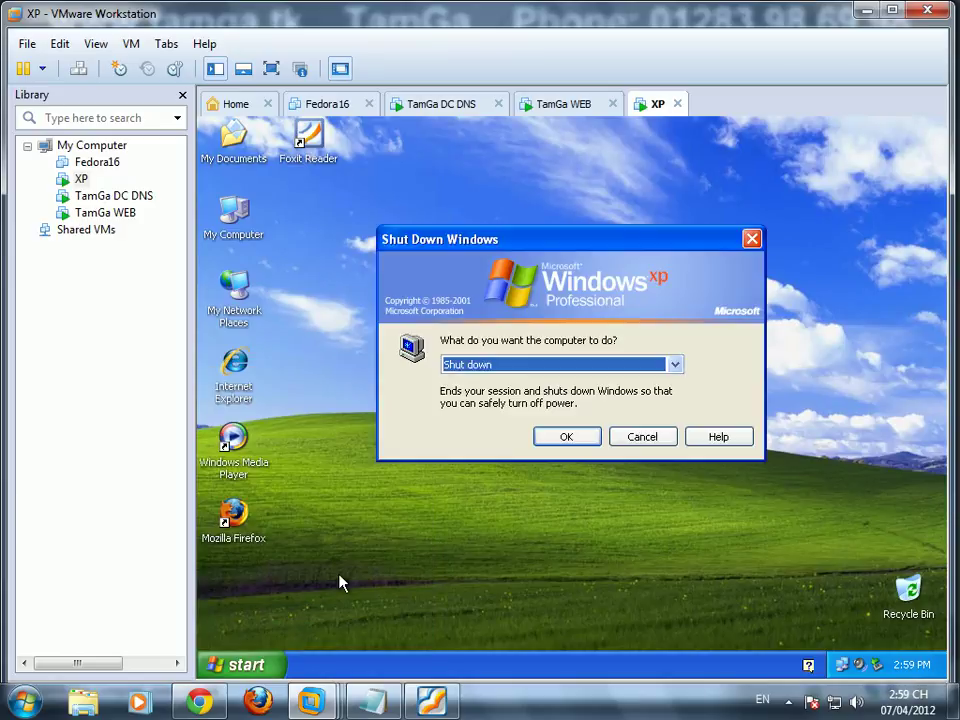
left_click(510, 366)
left_click(504, 381)
left_click(549, 436)
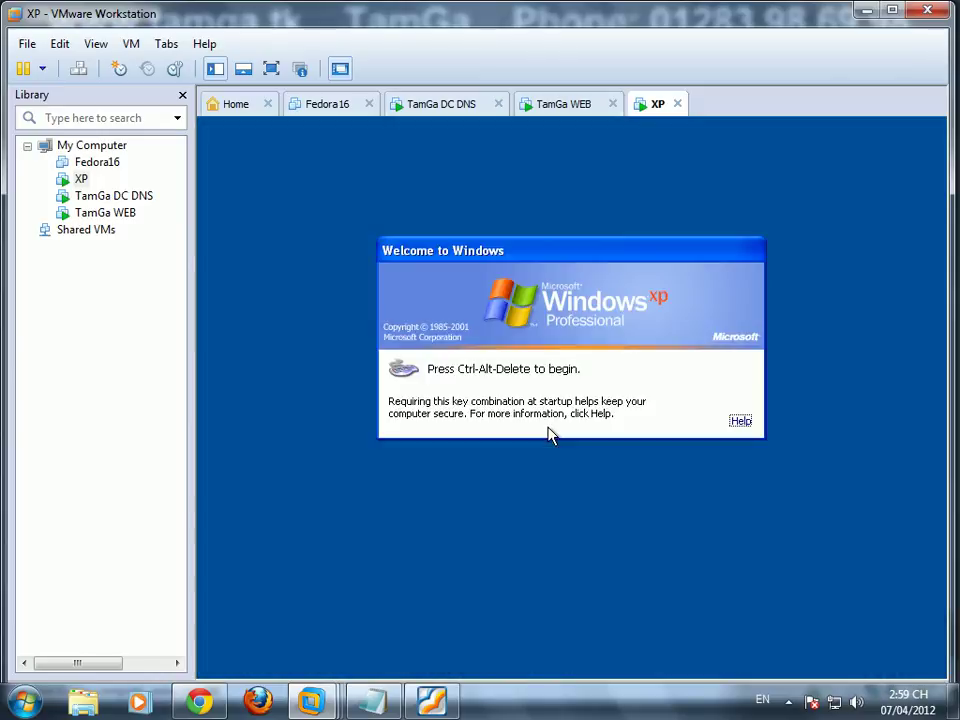
key("ctrl+alt+Insert")
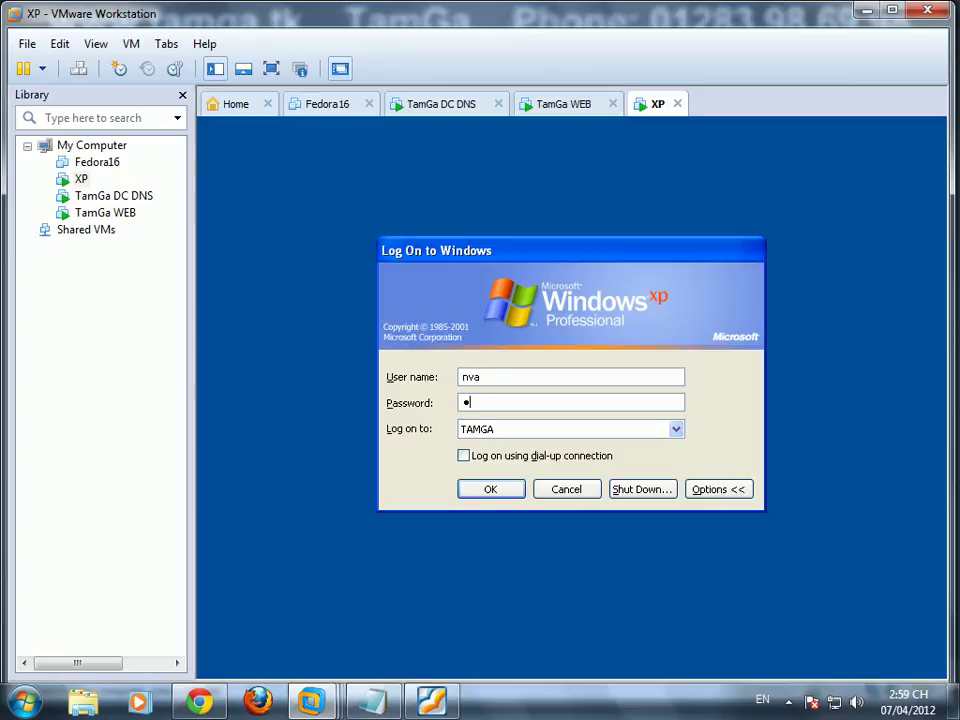
left_click(500, 496)
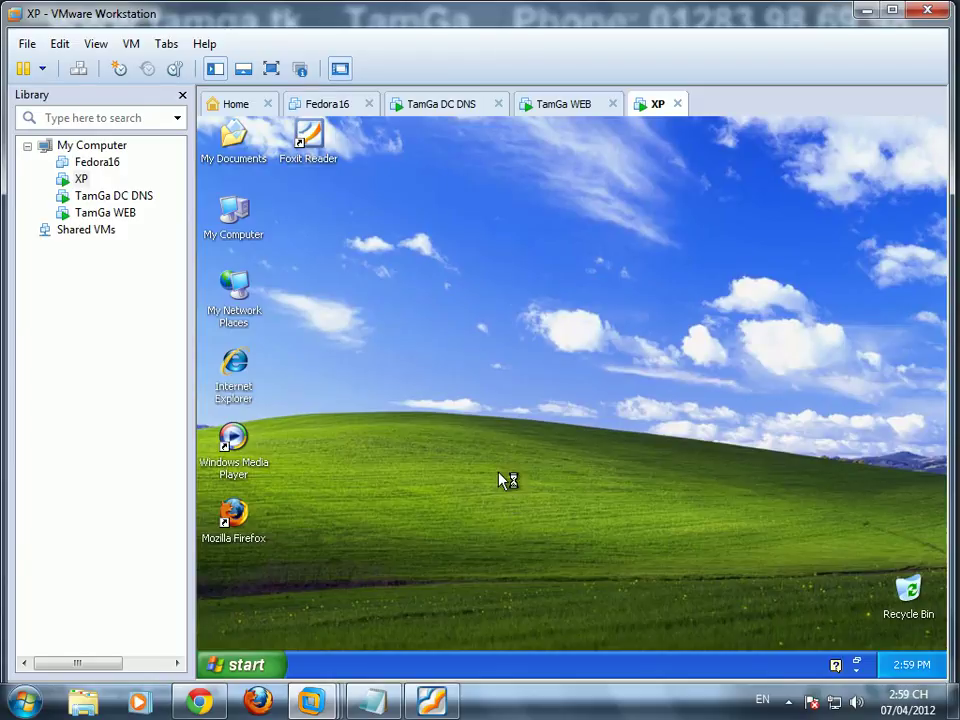
right_click(441, 342)
left_click(465, 368)
right_click(441, 365)
left_click(470, 387)
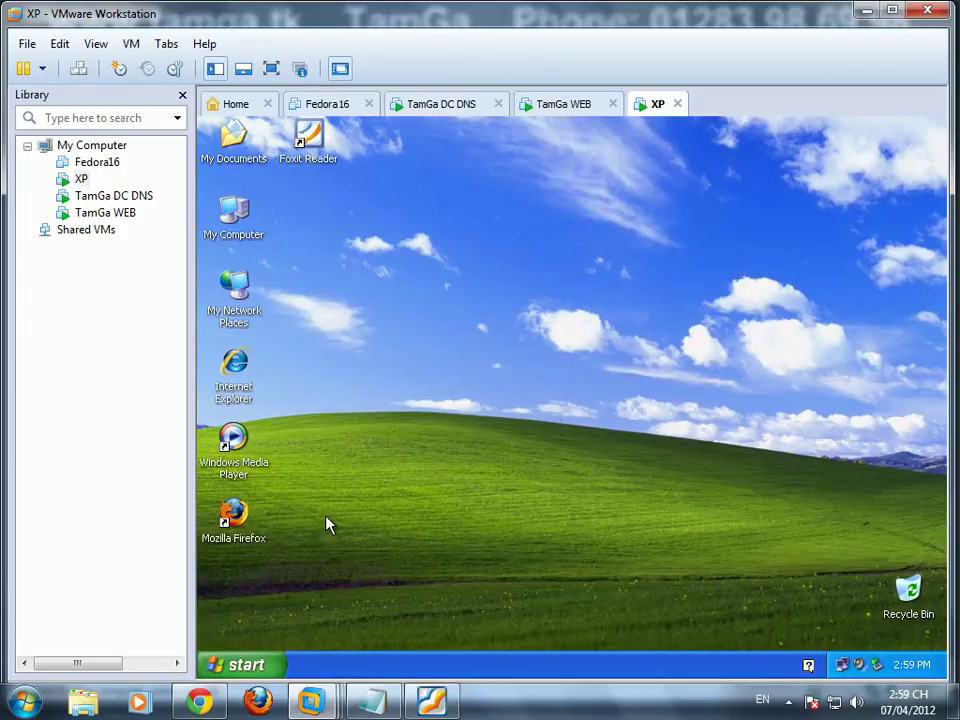
double_click(240, 516)
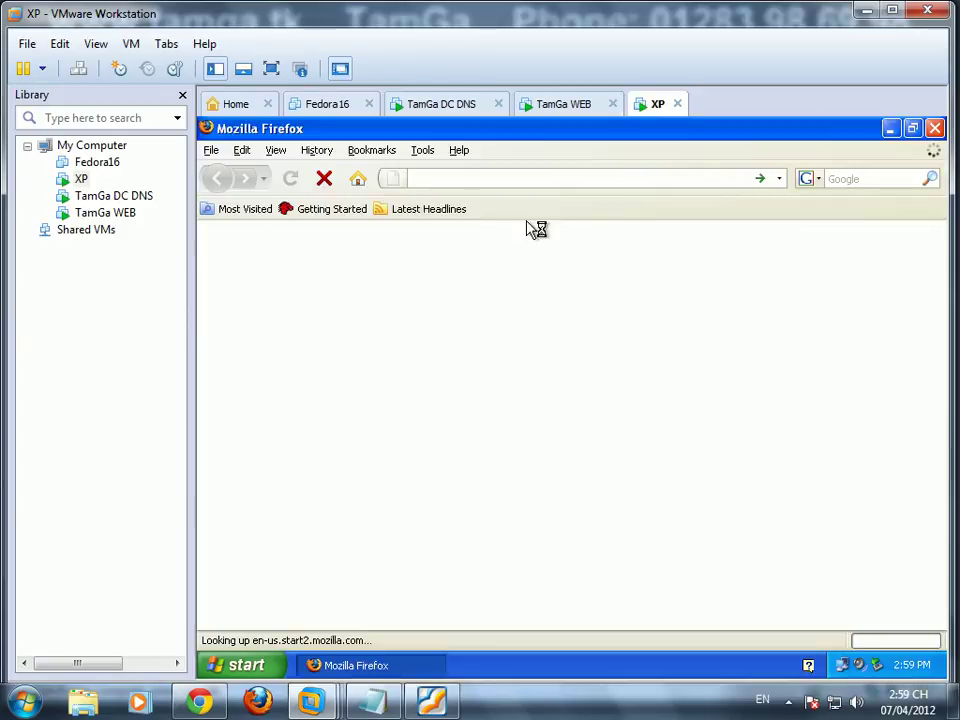
type("htt")
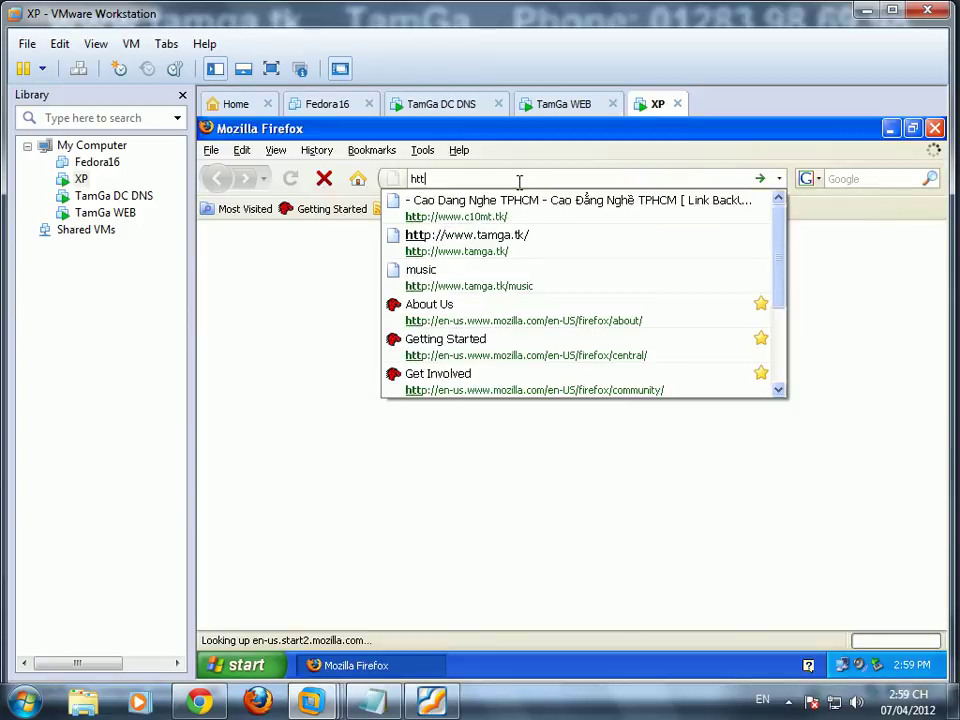
type("p")
key("Down")
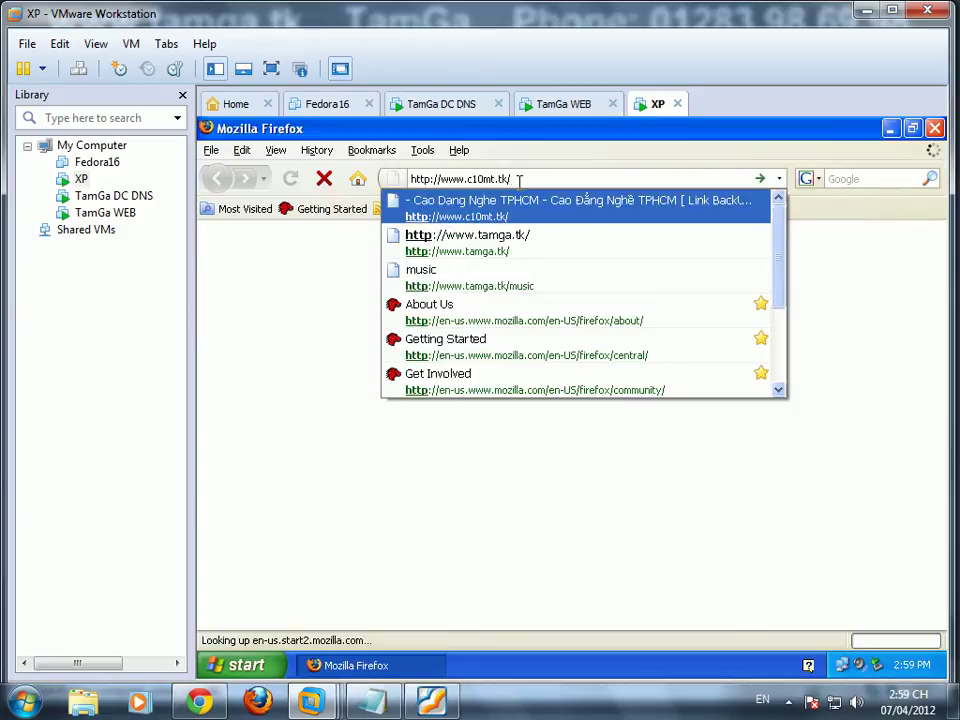
type("sc")
key("Return")
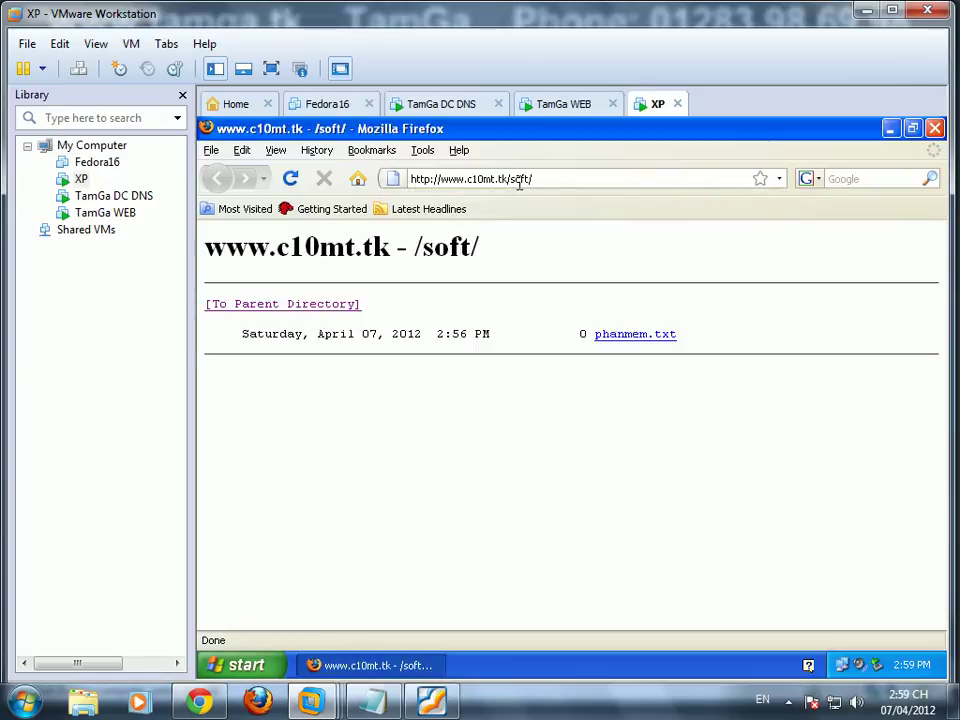
Step: Close Firefox and note that employee a still reached software, so security must be reconfigured
left_click(935, 128)
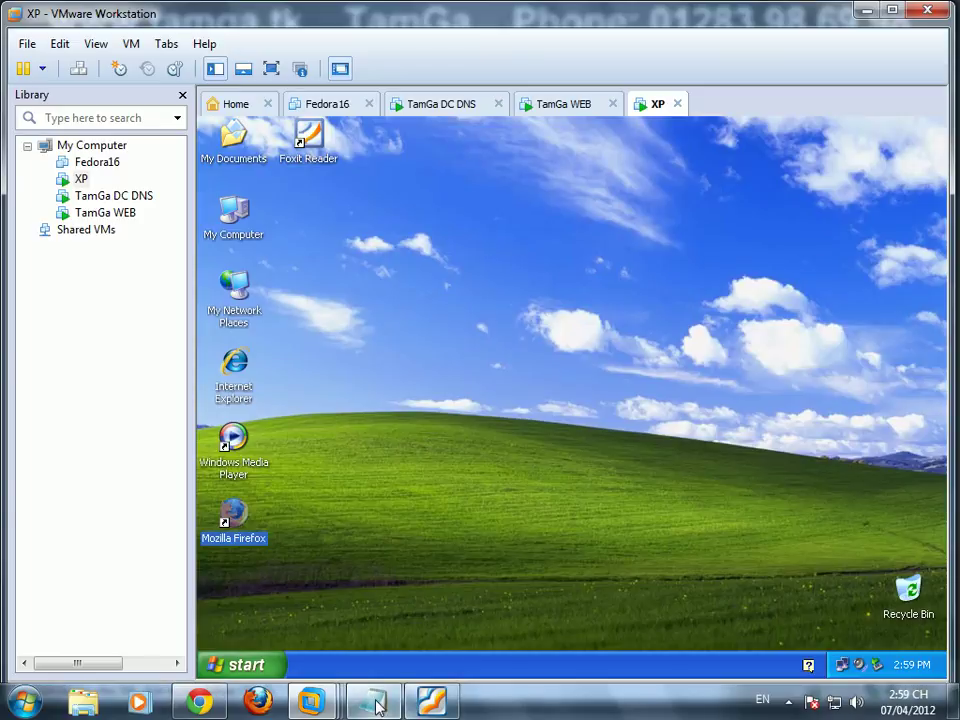
left_click(377, 703)
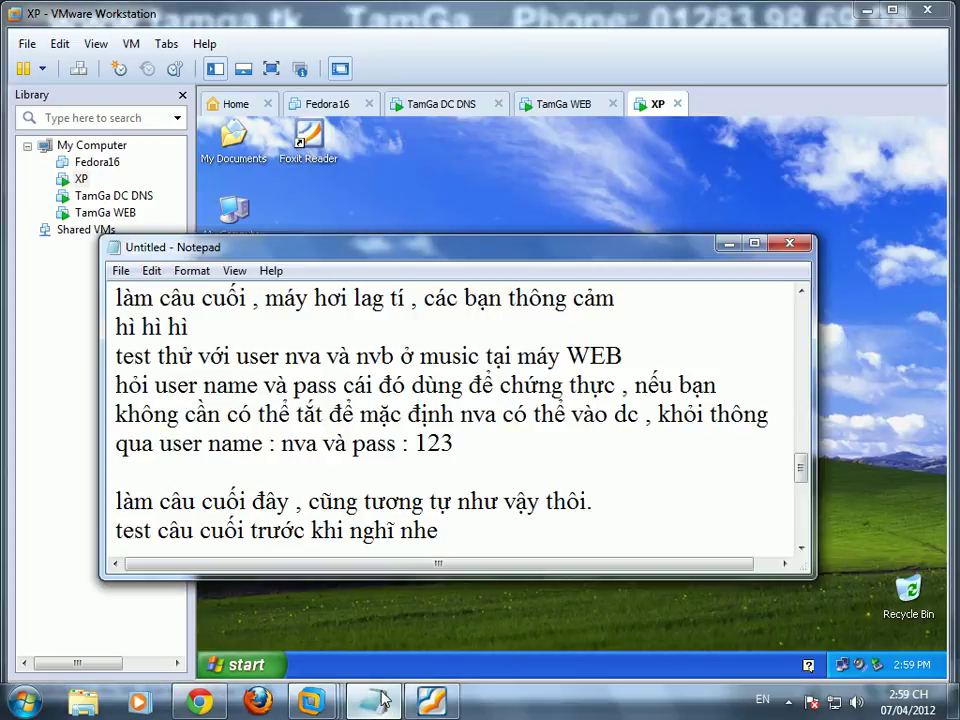
type("hin")
key("BackSpace")
type("sai ở chỗ nhân viên a vẫn vào dc")
key("Return")
type("sof")
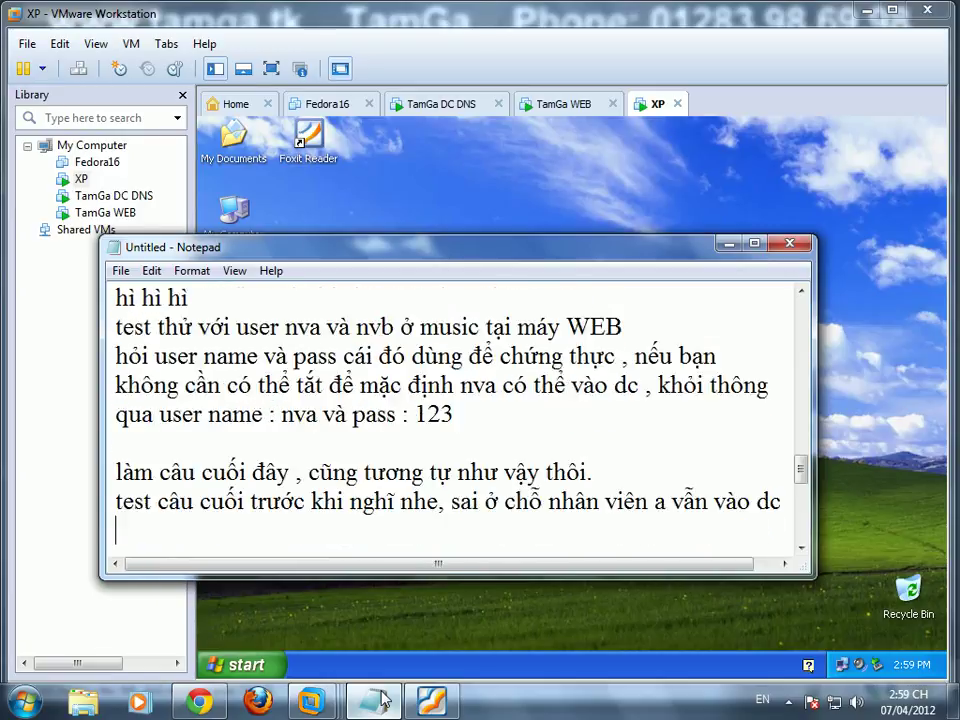
type("tw")
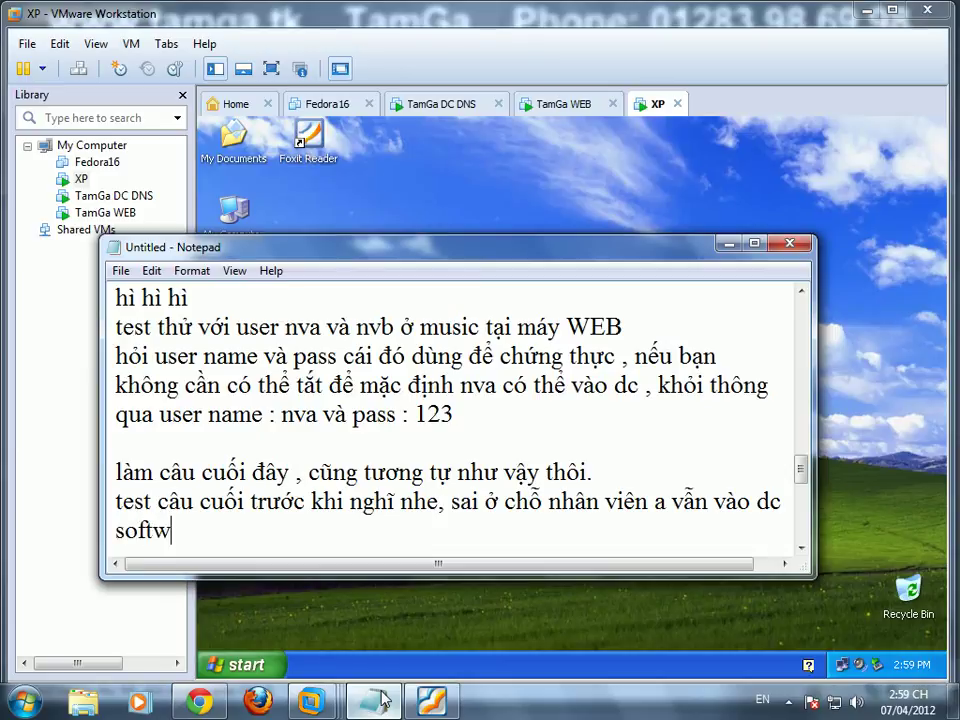
type("are , ta cần")
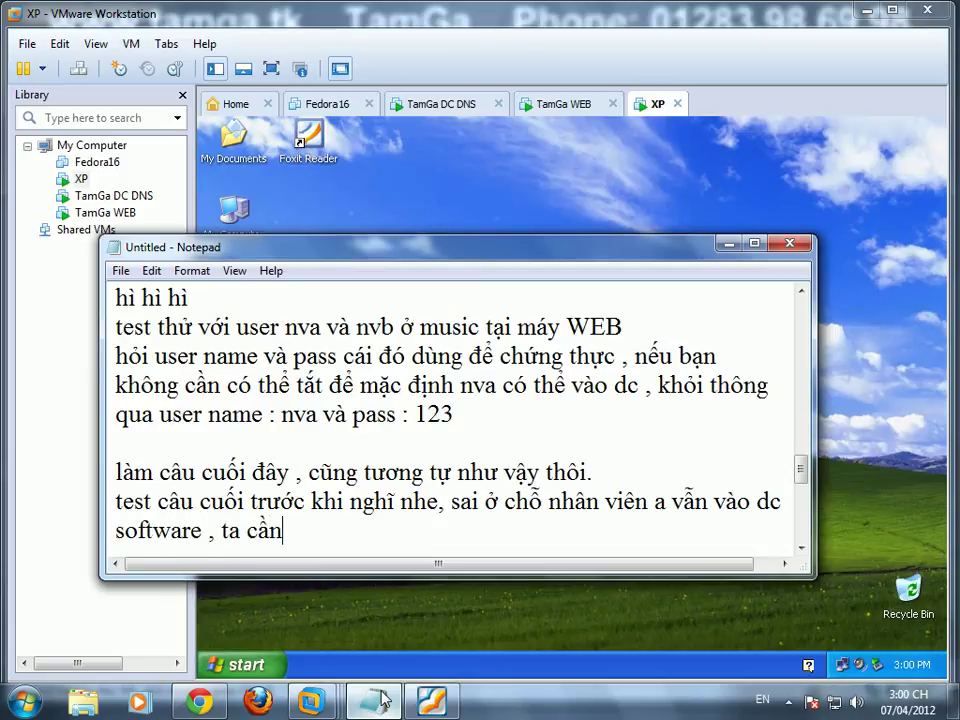
type(" cấu hình lại")
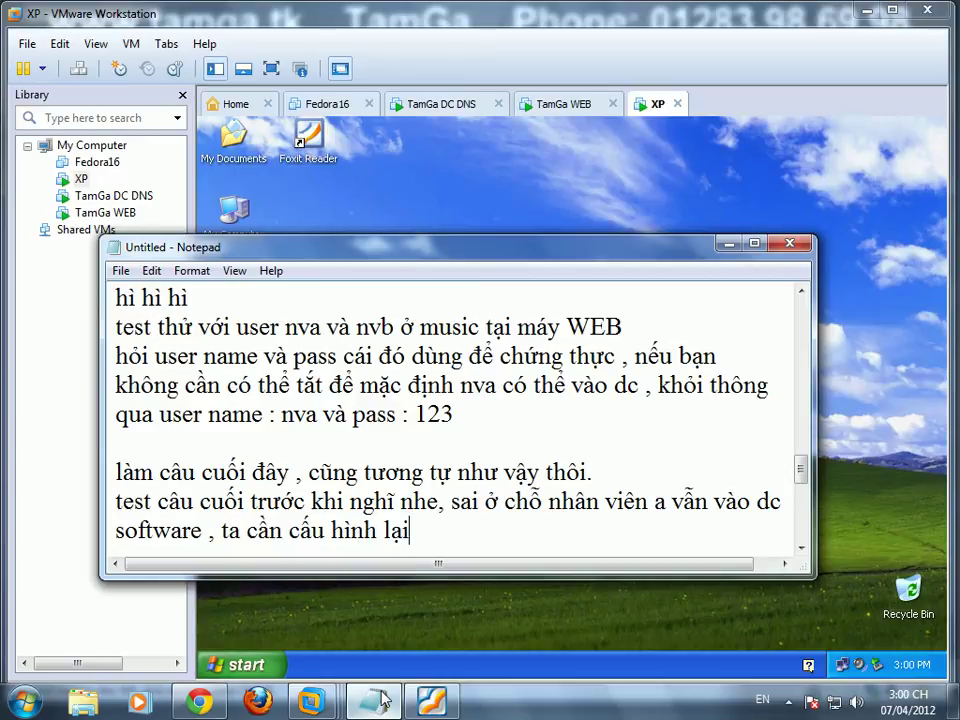
type(" ở chô sercurtitu")
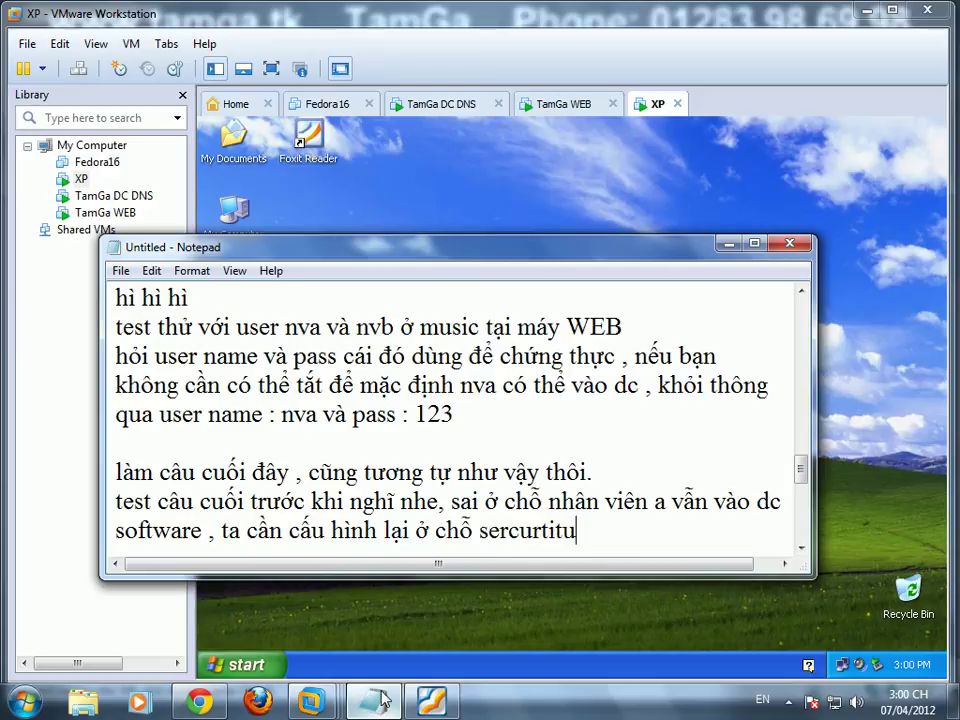
key("BackSpace")
type("y")
key("Delete")
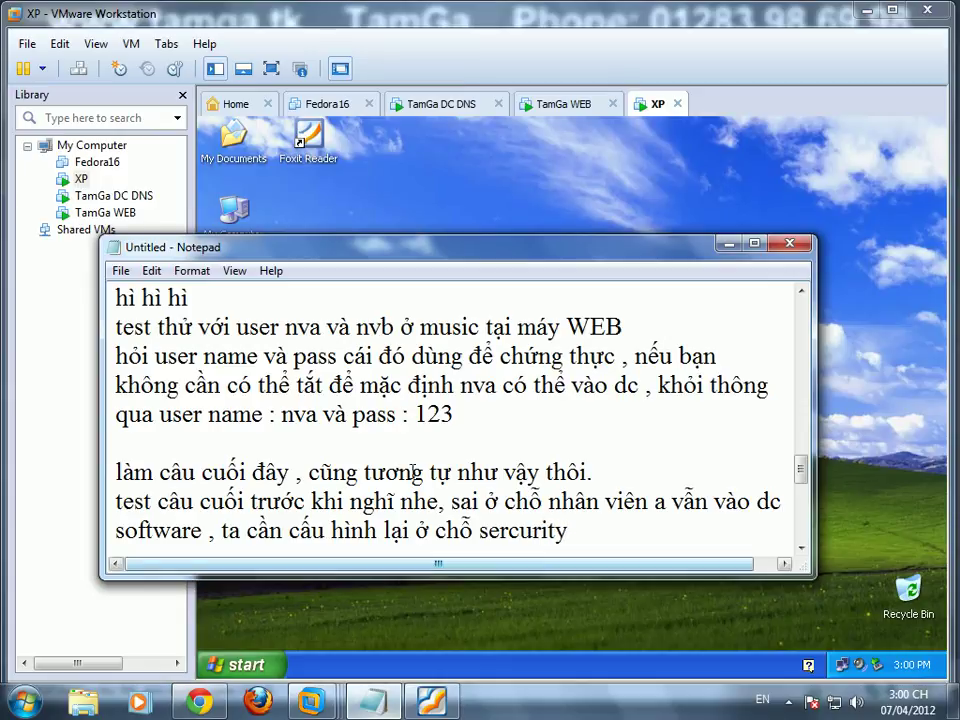
Step: Open Sharing and Security for software on TamGa DC DNS and correct 'sercurity' to 'security' in the notes
left_click(455, 105)
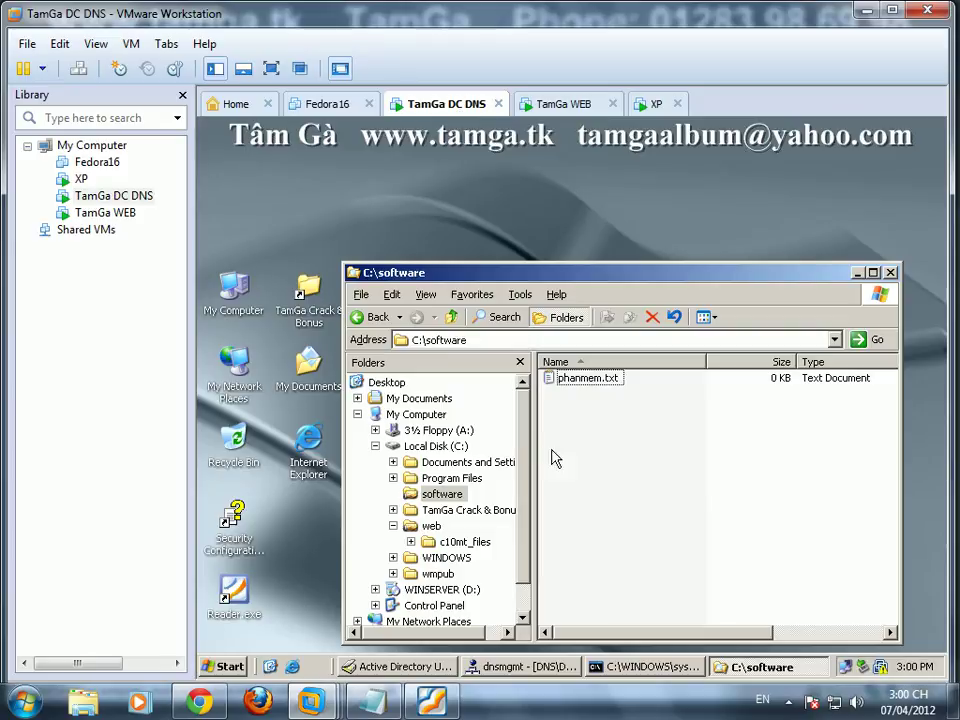
right_click(440, 494)
left_click(525, 282)
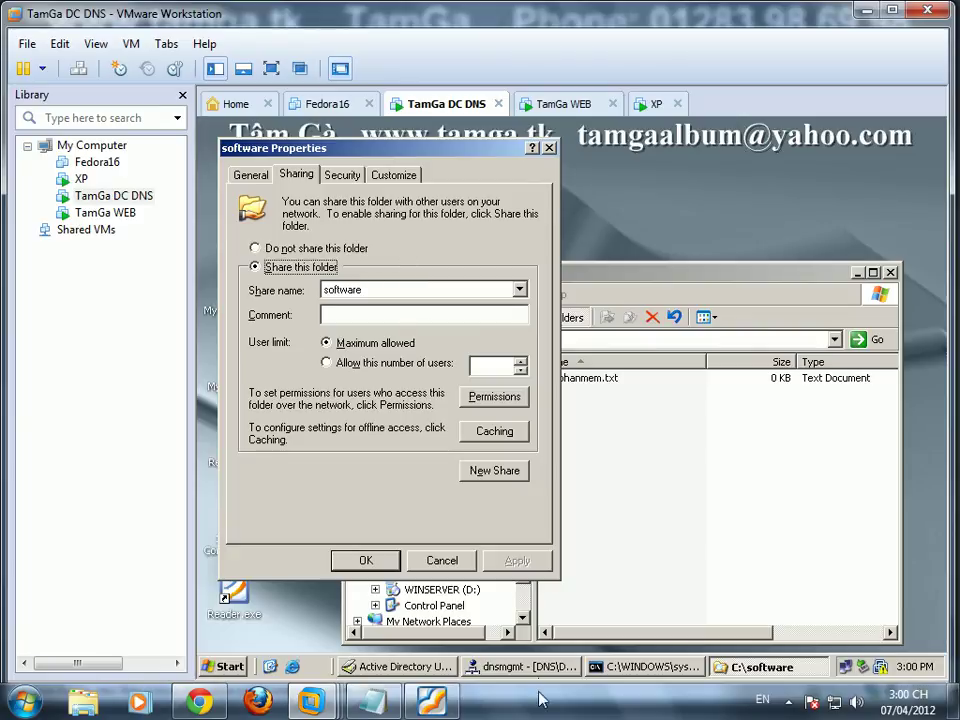
left_click(374, 700)
left_click(505, 530)
key("BackSpace")
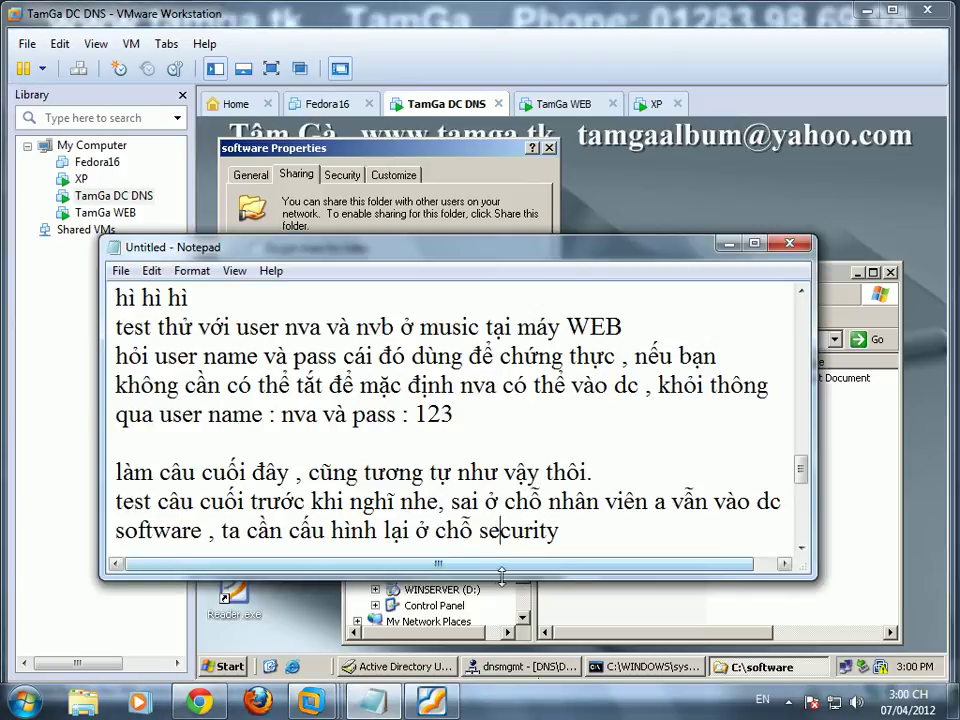
Step: Review the software folder's share permissions and advanced security settings without changes, then return to Notepad
left_click(350, 200)
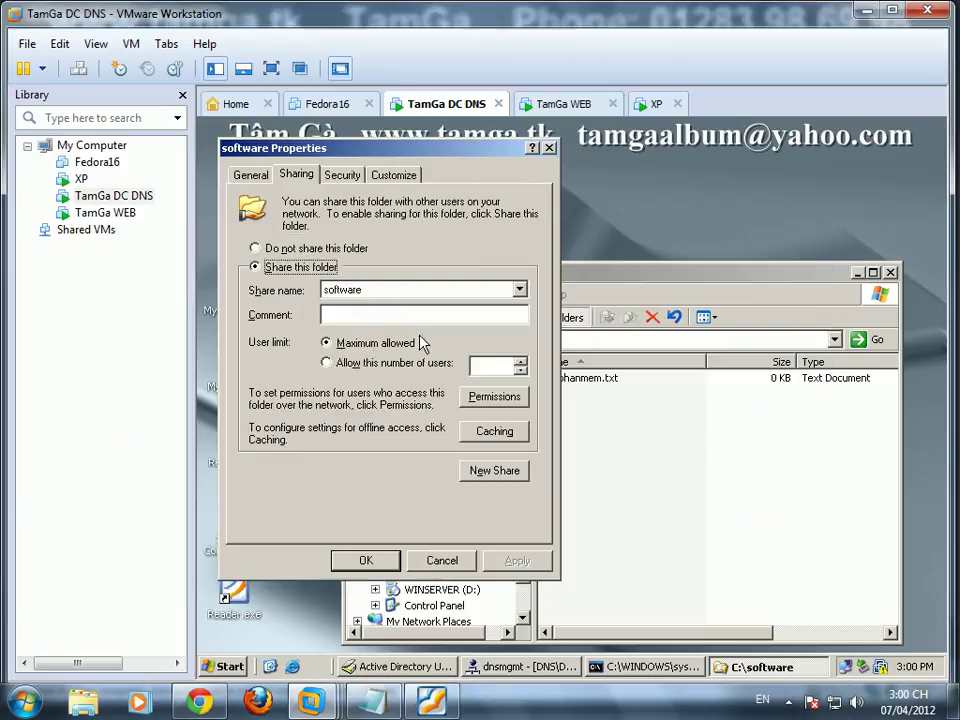
left_click(494, 396)
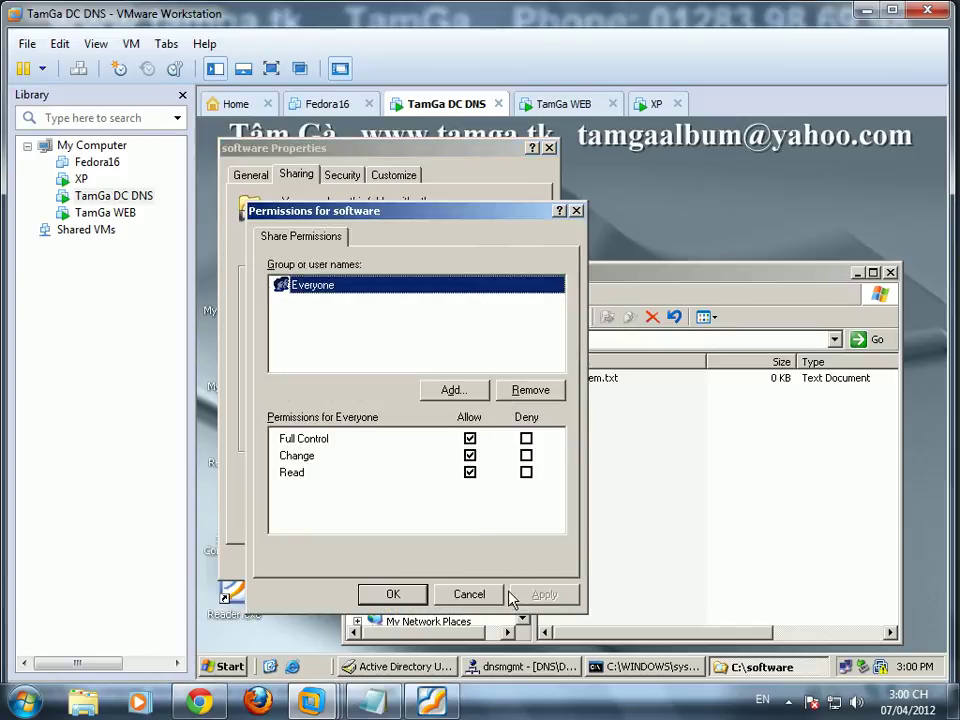
left_click(487, 596)
left_click(350, 178)
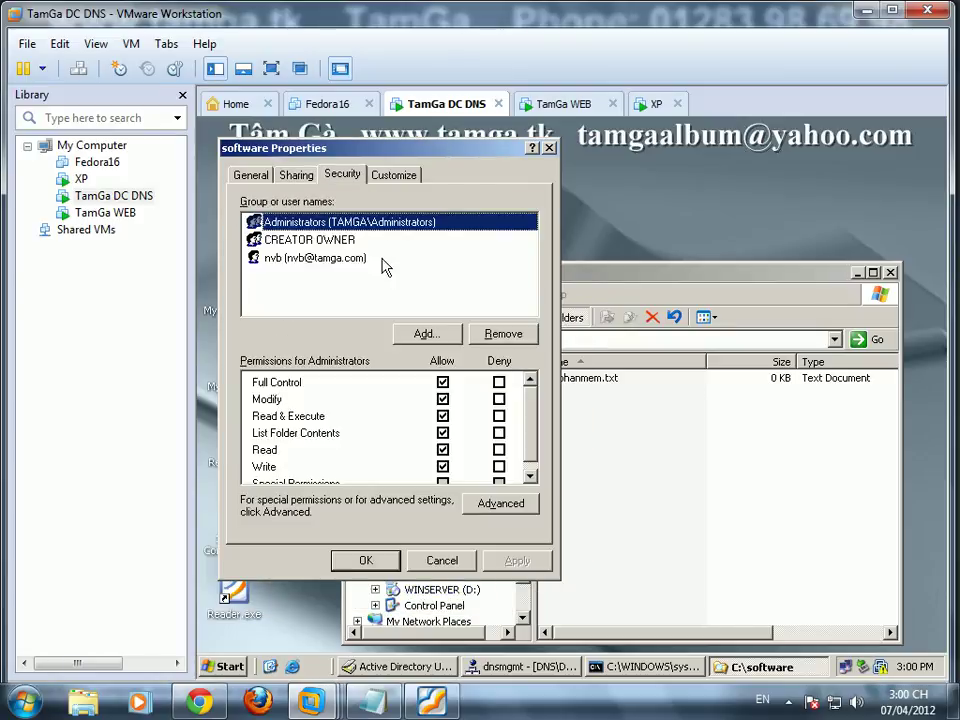
left_click(514, 504)
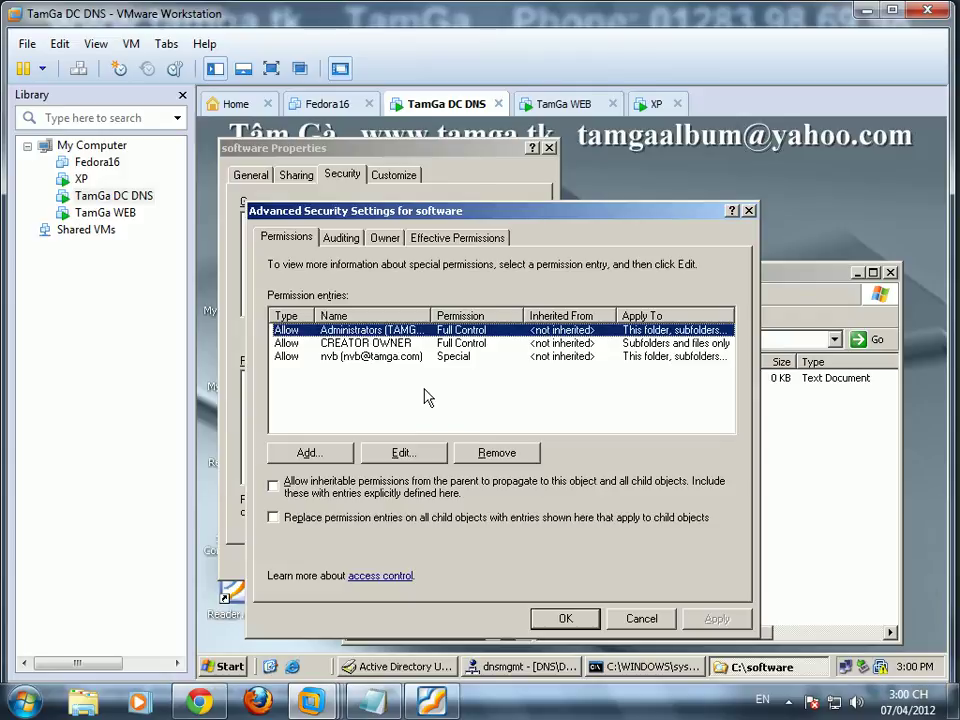
left_click(658, 619)
left_click(792, 702)
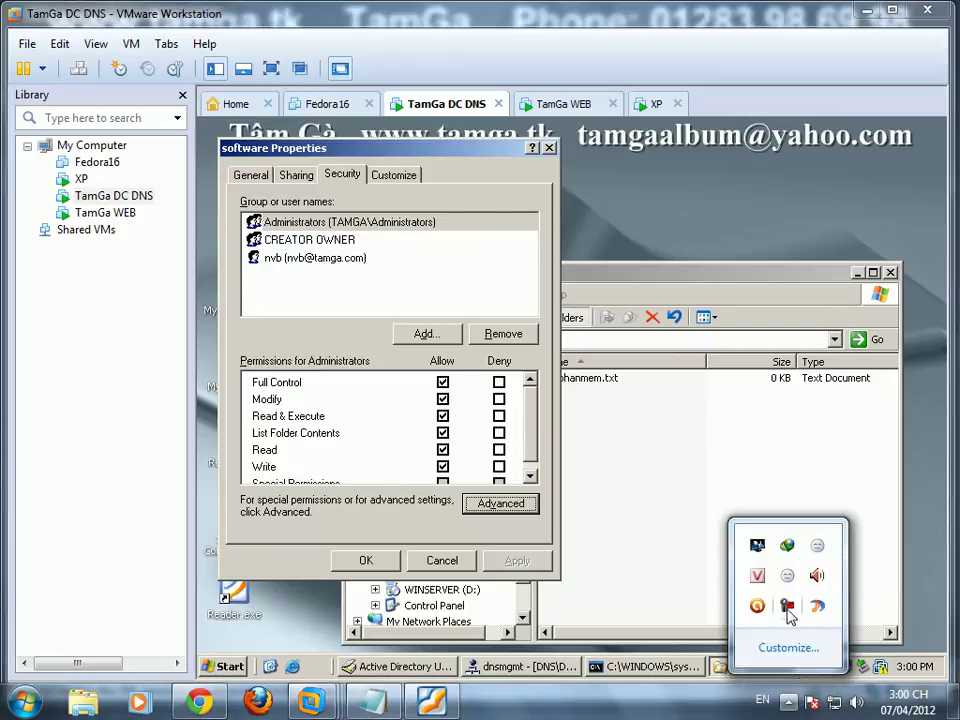
left_click(787, 606)
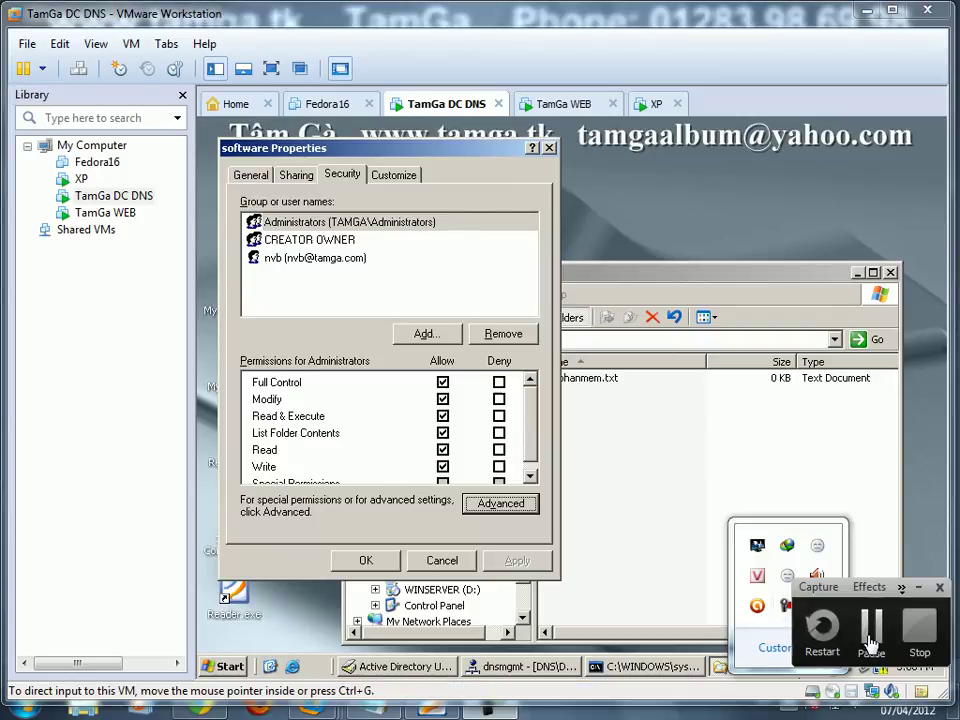
left_click(868, 616)
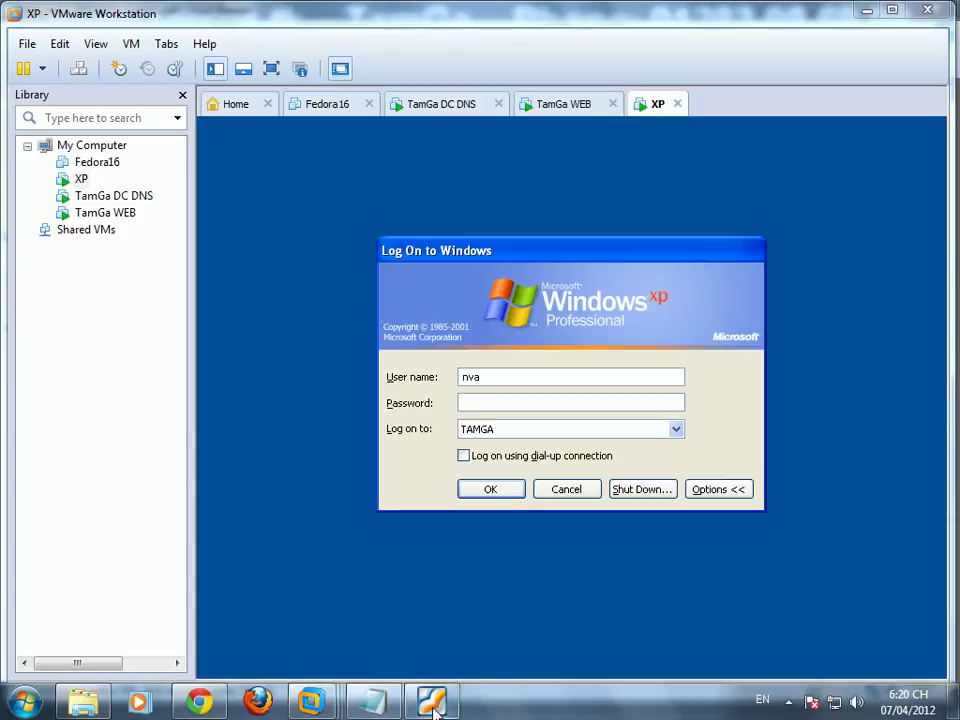
left_click(432, 703)
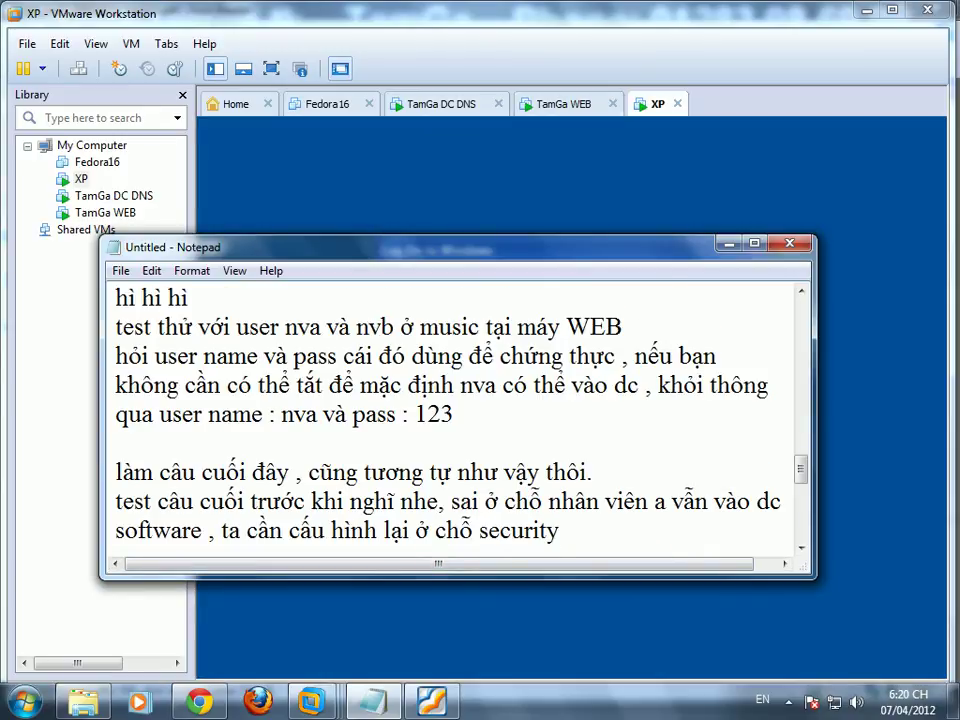
Step: Type the troubleshooting paragraph: shut down the web machine and reset the domain machine to update
key("Return")
key("Return")
type("để khắc p")
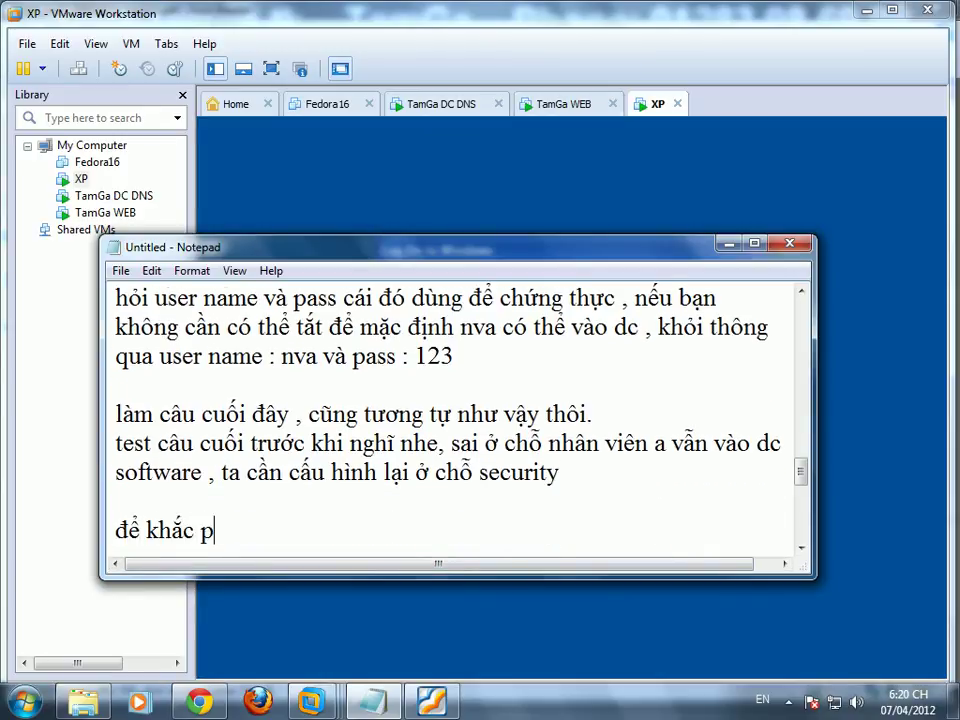
type("hục tình ")
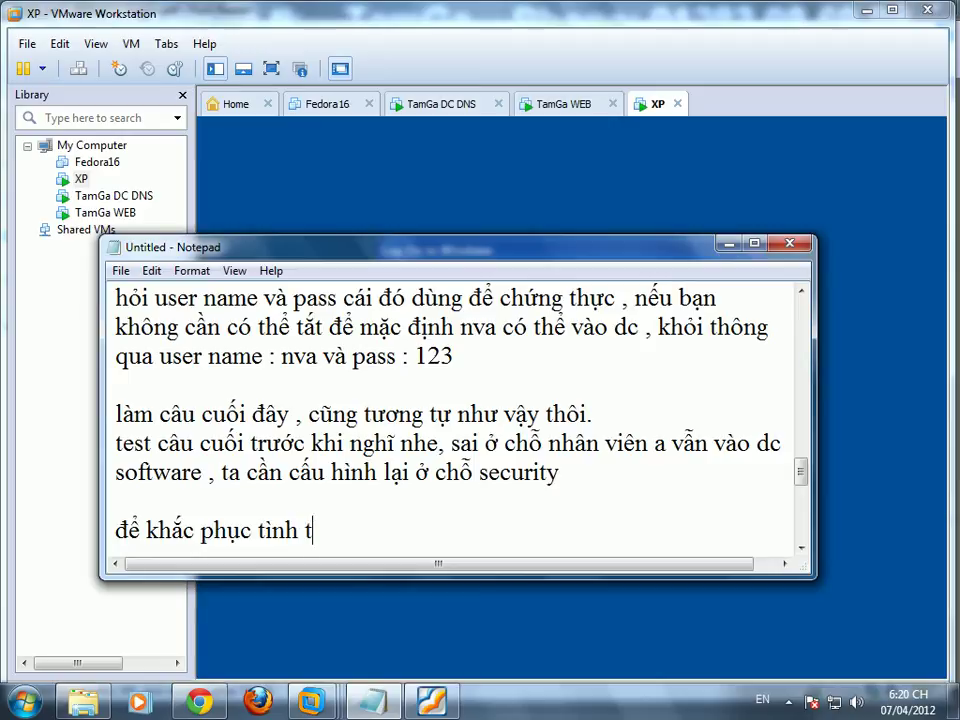
type("trạng này ,")
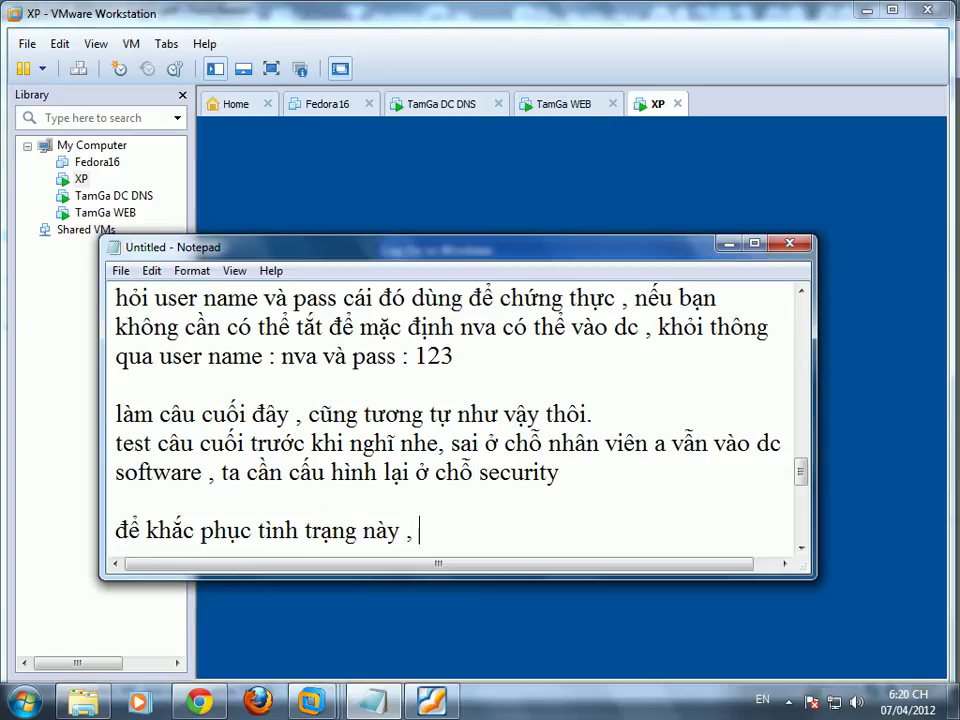
type(" bạn cũng")
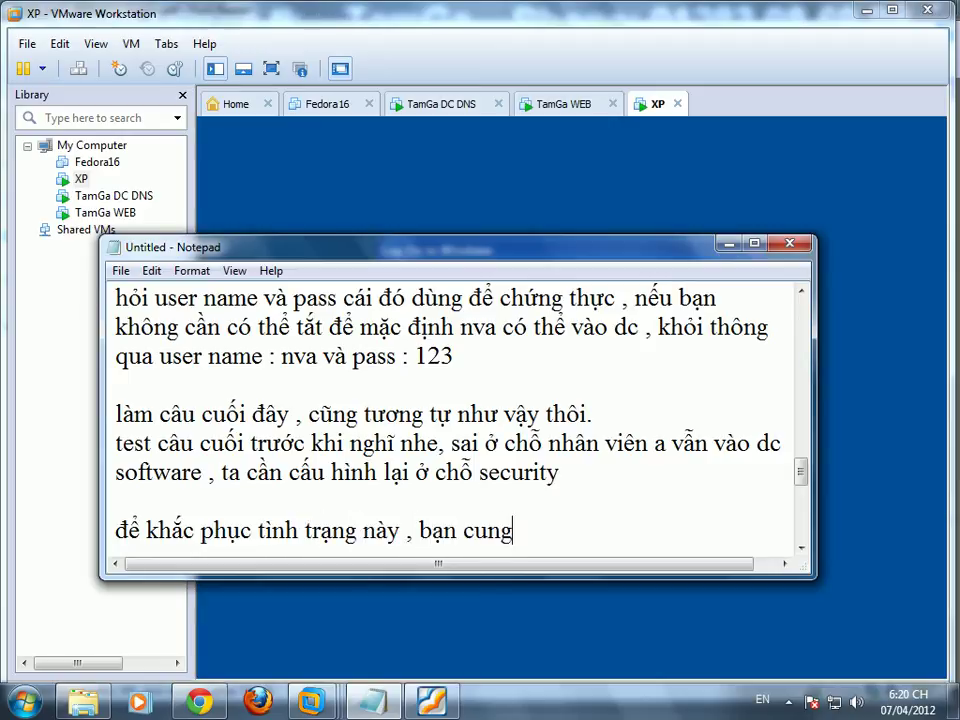
key("BackSpace")
key("BackSpace")
key("BackSpace")
key("BackSpace")
key("BackSpace")
type("hãy ăt")
key("BackSpace")
type("tắtmáy web")
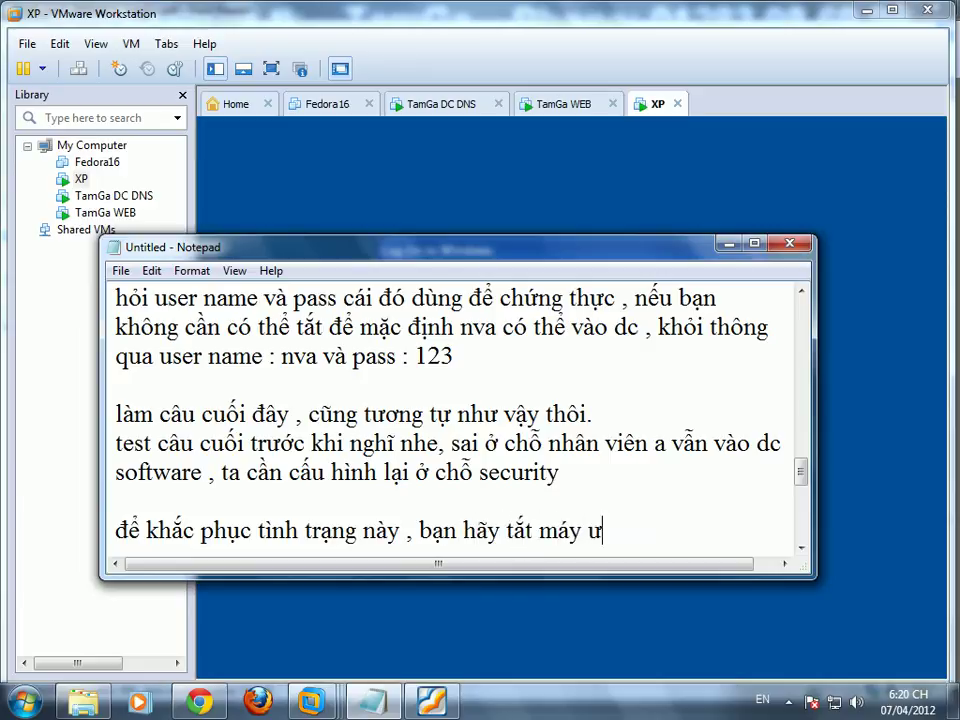
type(" và")
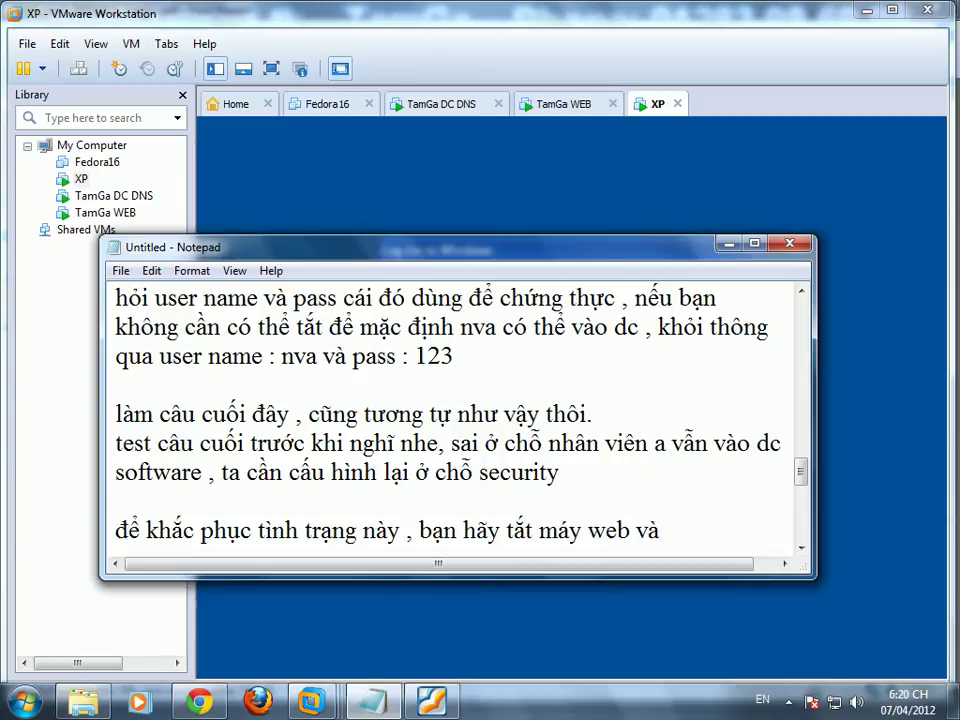
type(" réet lại máy ")
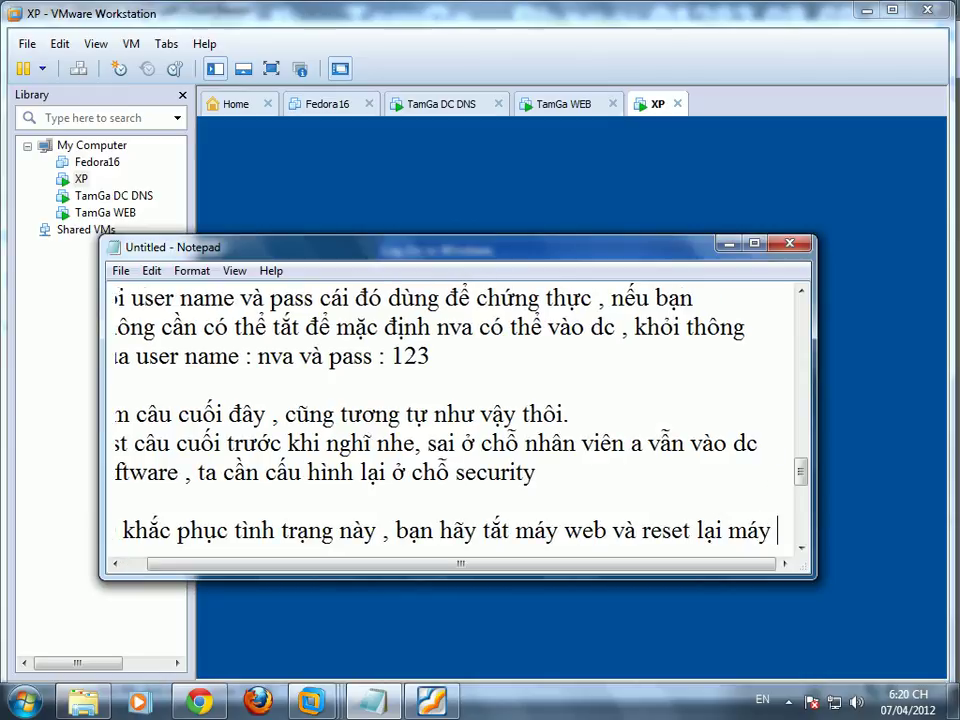
type("domain ")
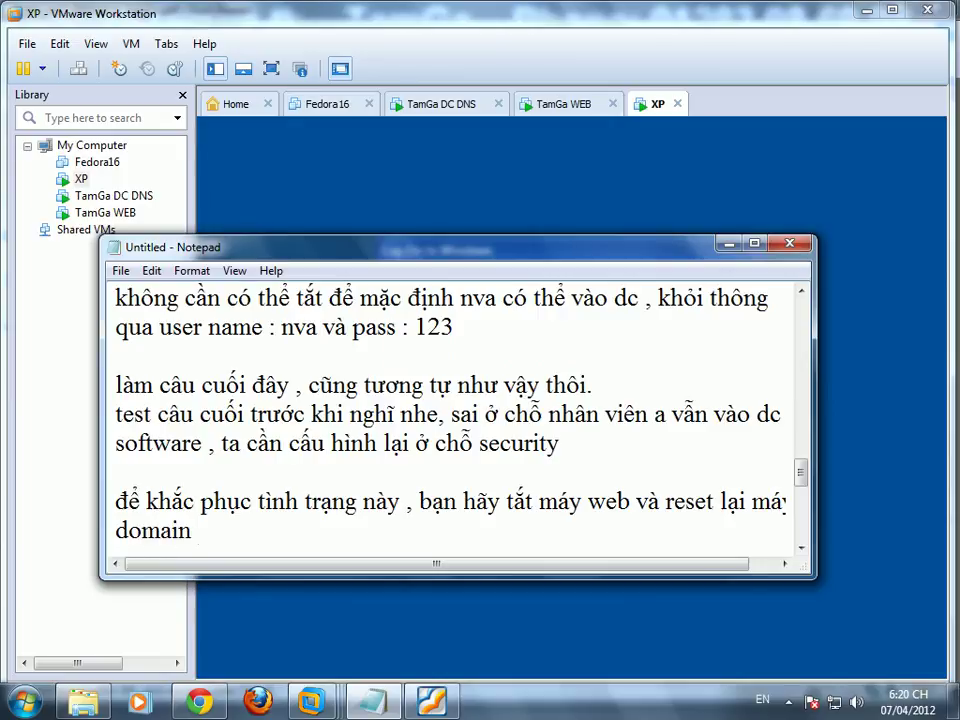
type("đe")
type(" tiến trnhf")
key("BackSpace")
key("BackSpace")
key("BackSpace")
type("ình")
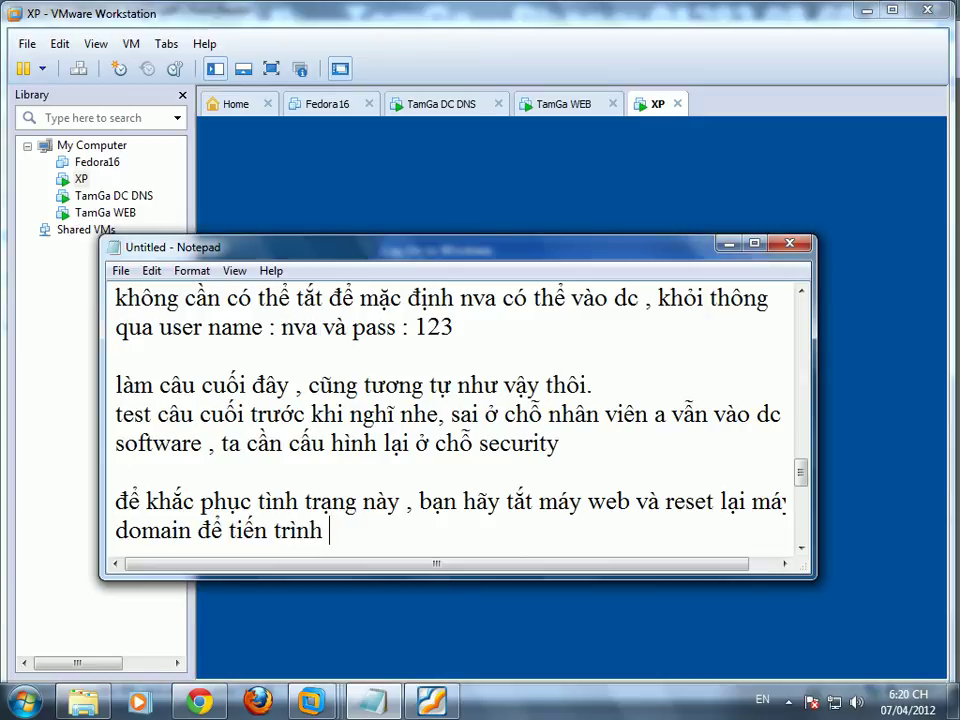
type(" hoạt động lai")
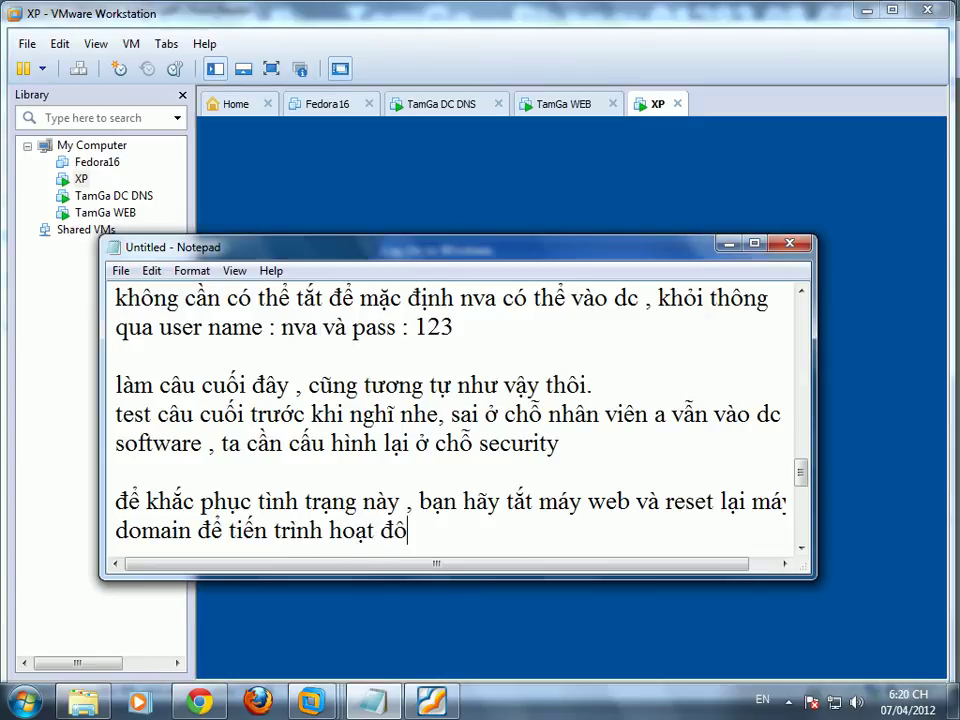
type("j, có thể")
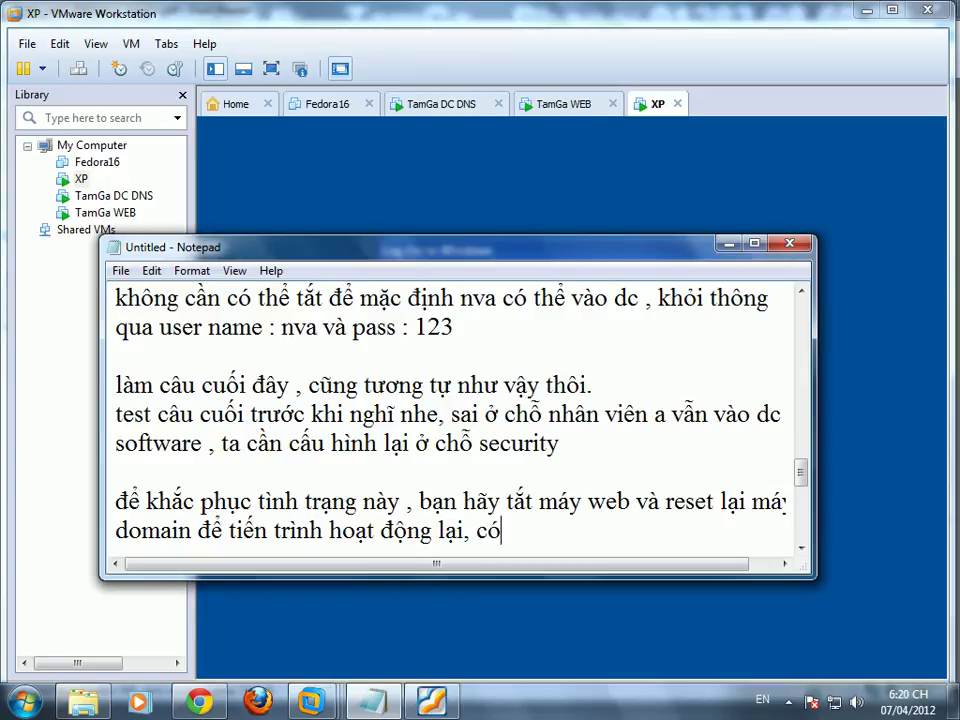
type(" bạn tha")
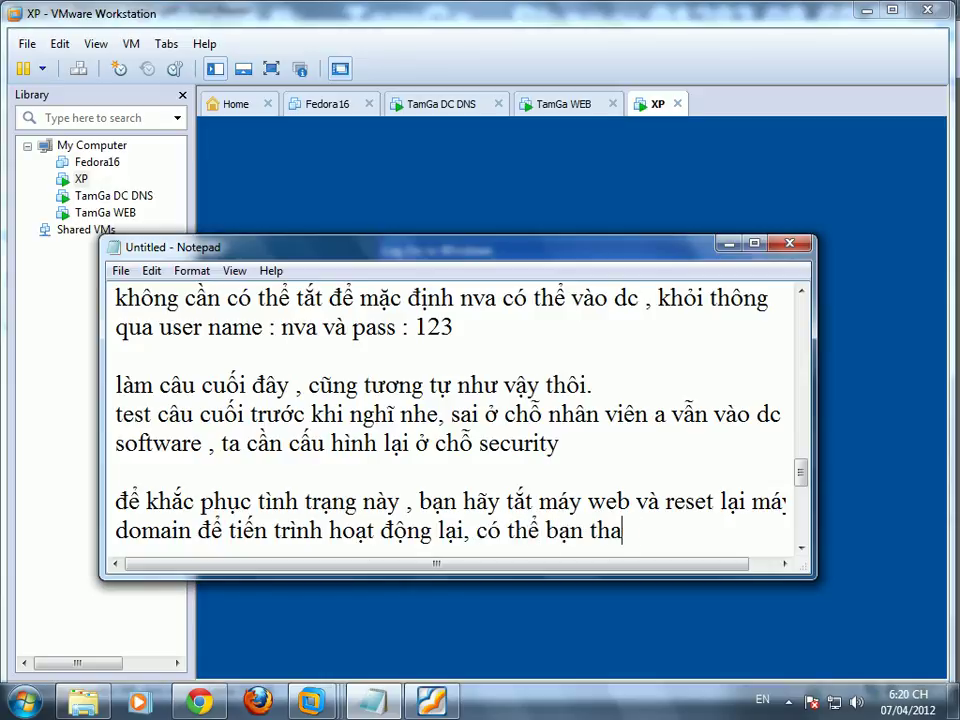
type("o tác quá nhiều")
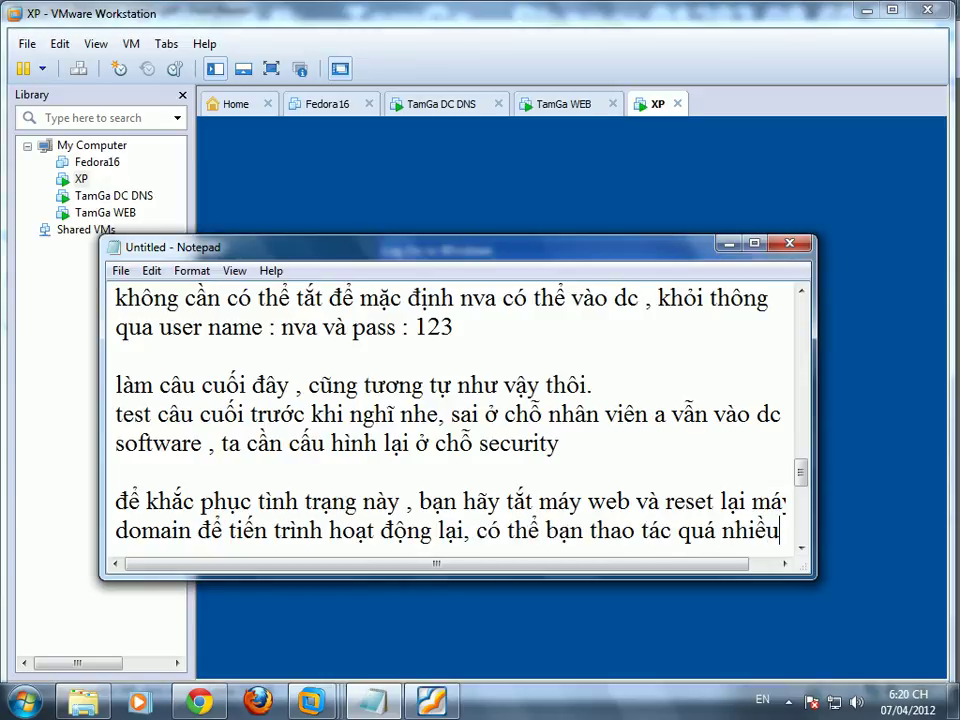
type(" trên máy w")
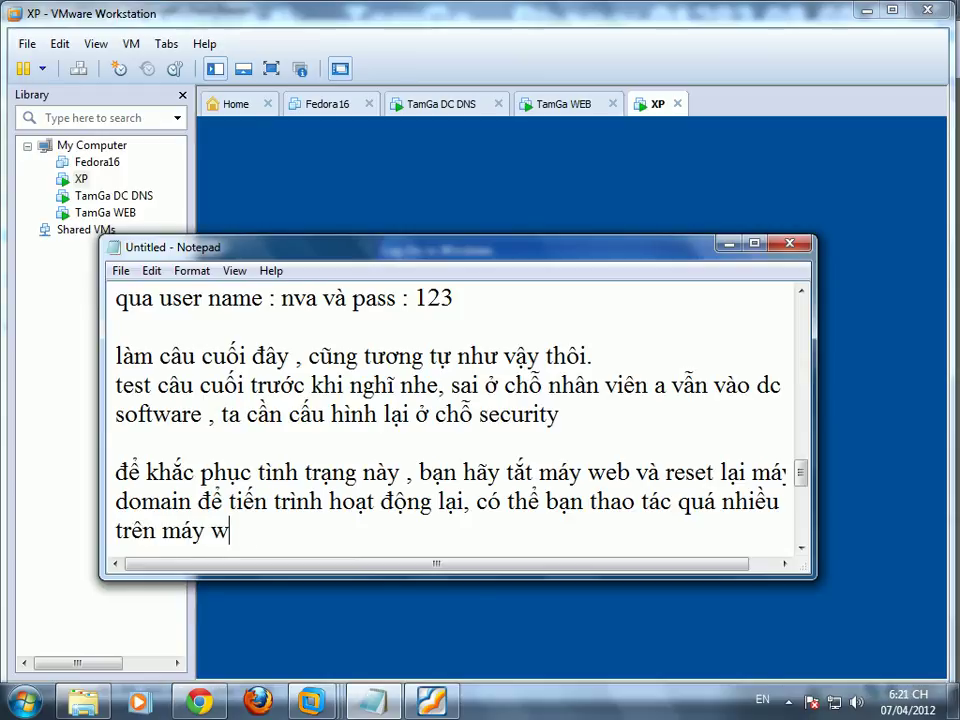
type("eb làm ")
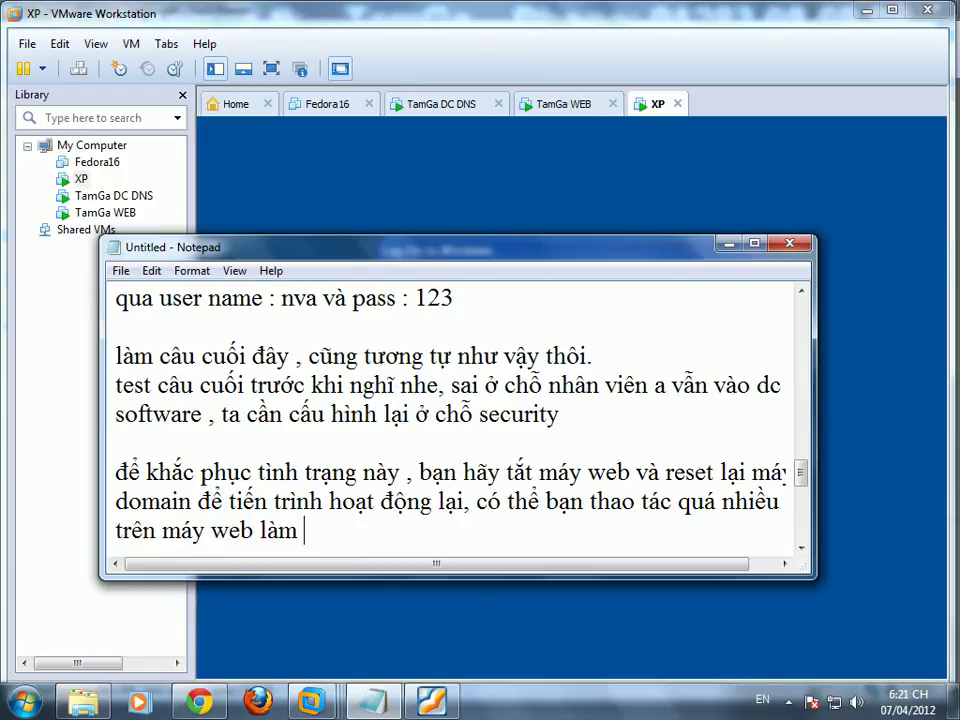
type("hệ thống ")
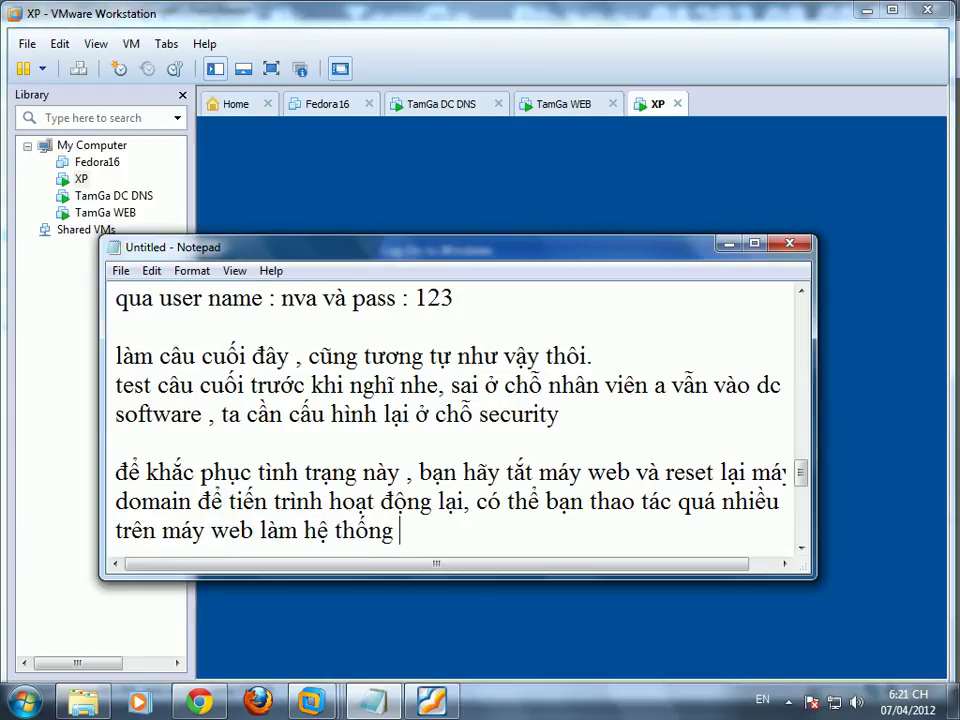
type("không kịp cập")
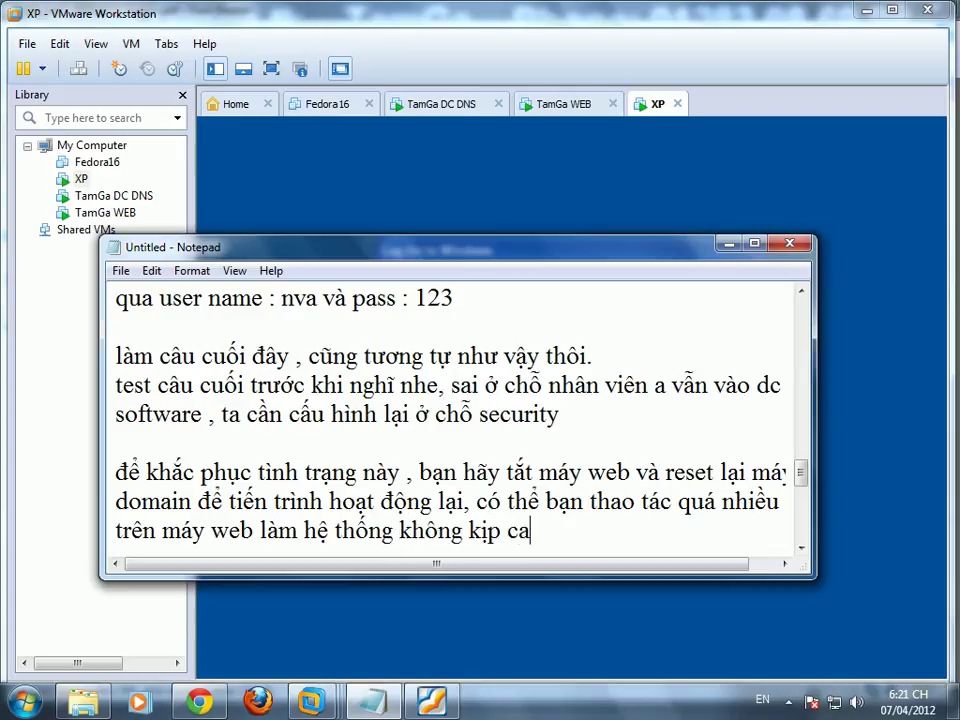
type(" nha")
type("t")
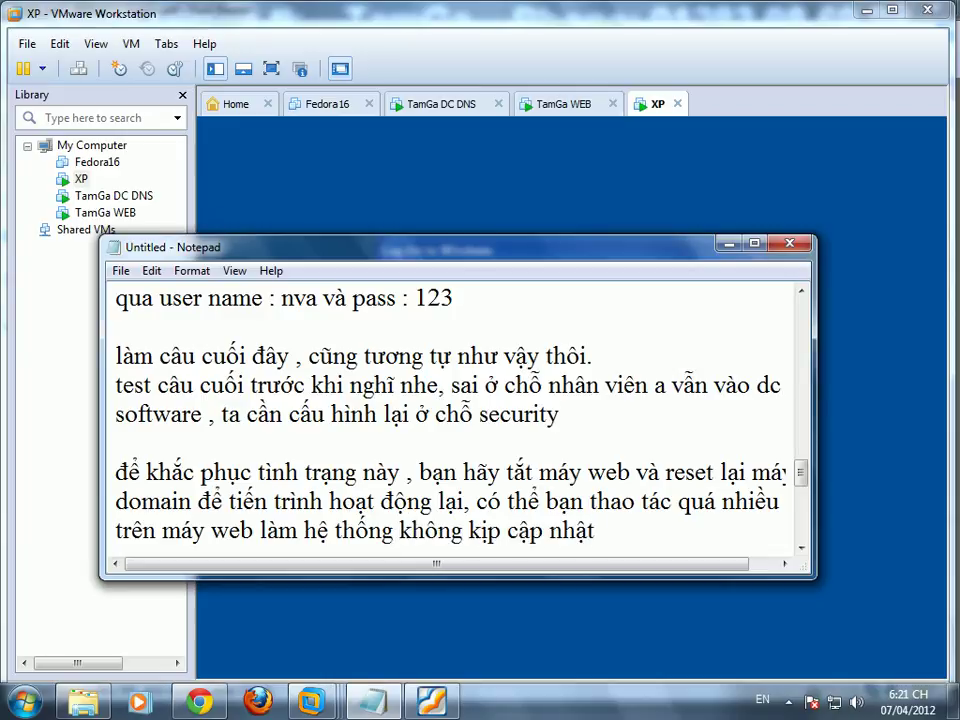
type(".")
key("Return")
key("Return")
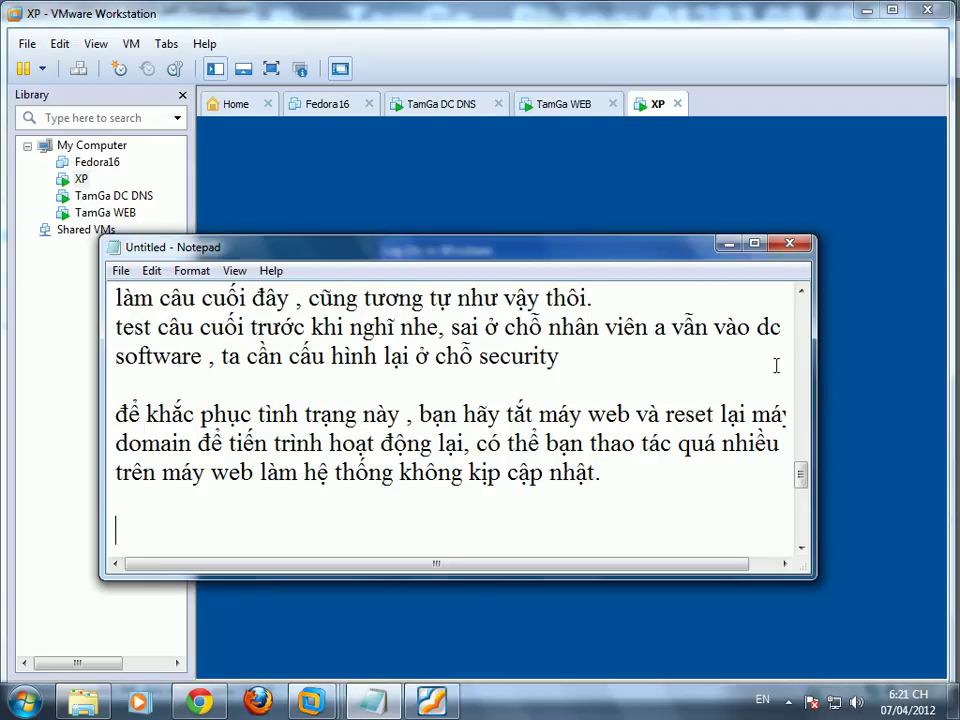
left_click(447, 105)
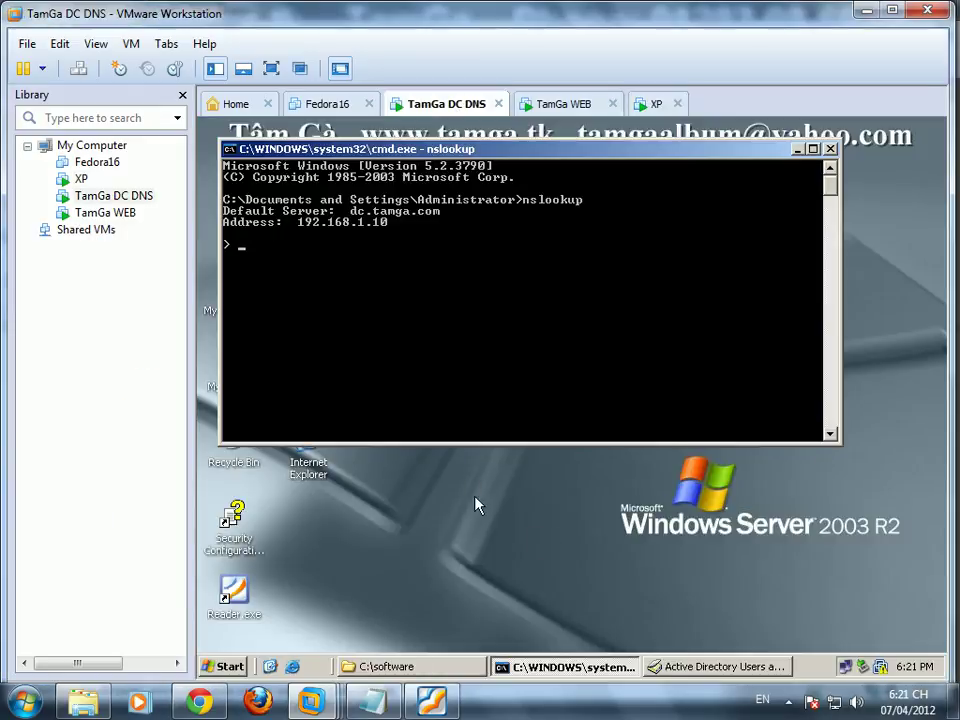
Step: Close the nslookup window, go up to C:\ and open the software folder's Sharing and Security
left_click(830, 149)
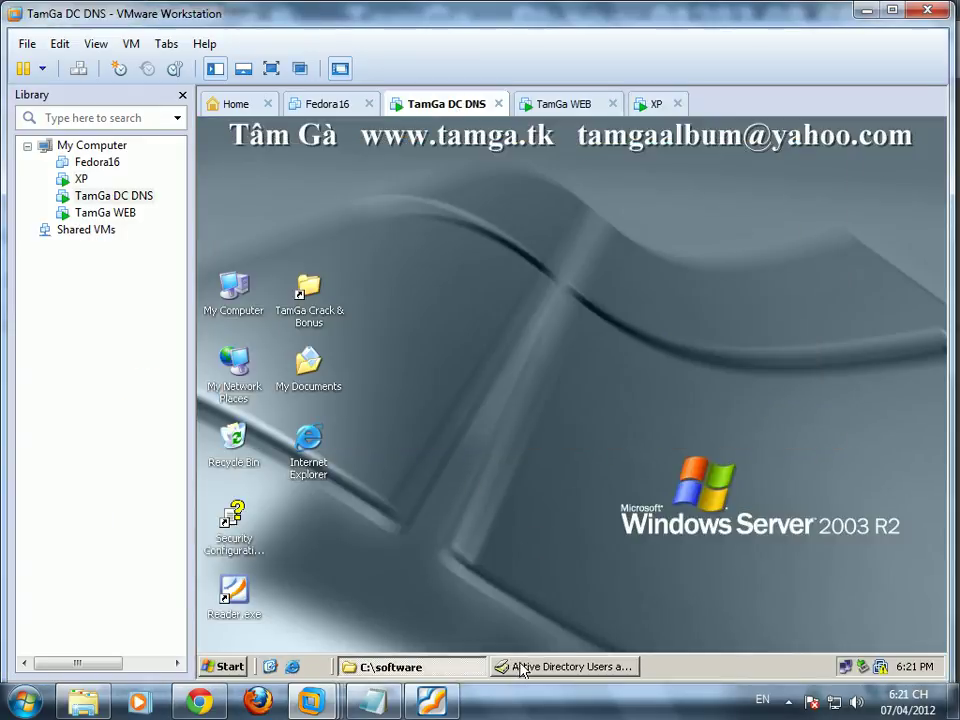
left_click(446, 667)
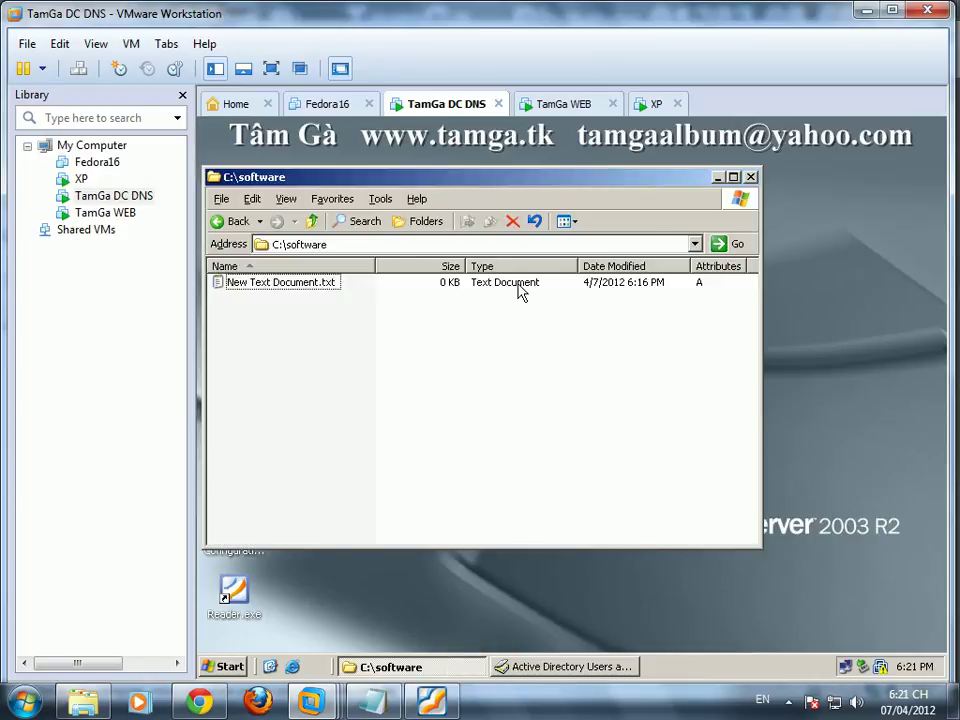
key("BackSpace")
left_click(247, 316)
right_click(245, 318)
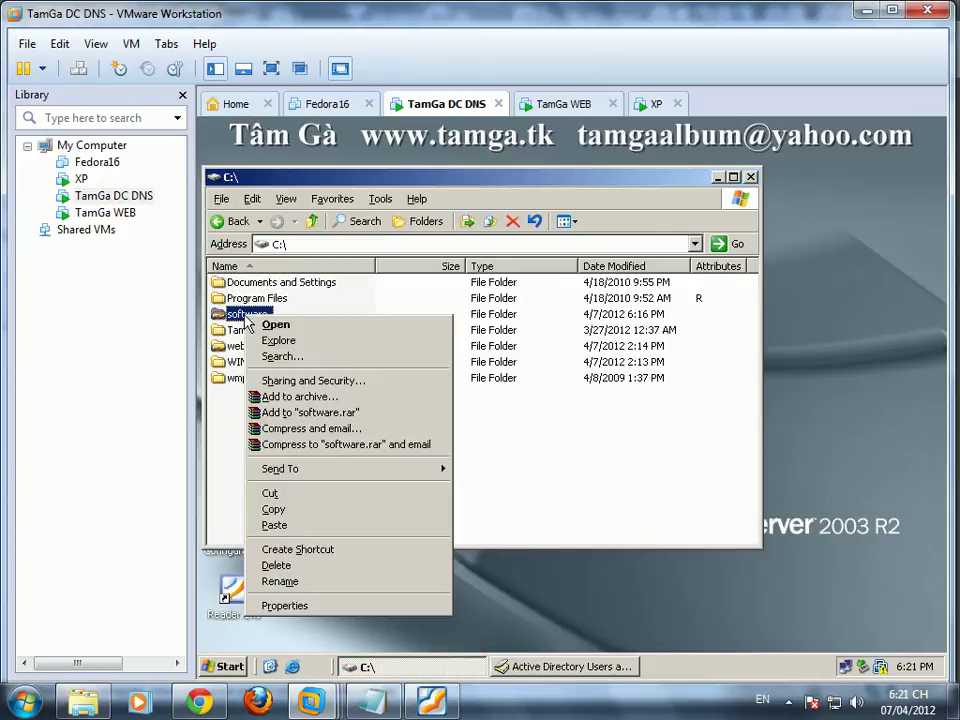
left_click(268, 379)
Step: Review Security permissions for nvb, CREATOR OWNER and Administrators, including nvb's advanced entry, unchanged
left_click(343, 175)
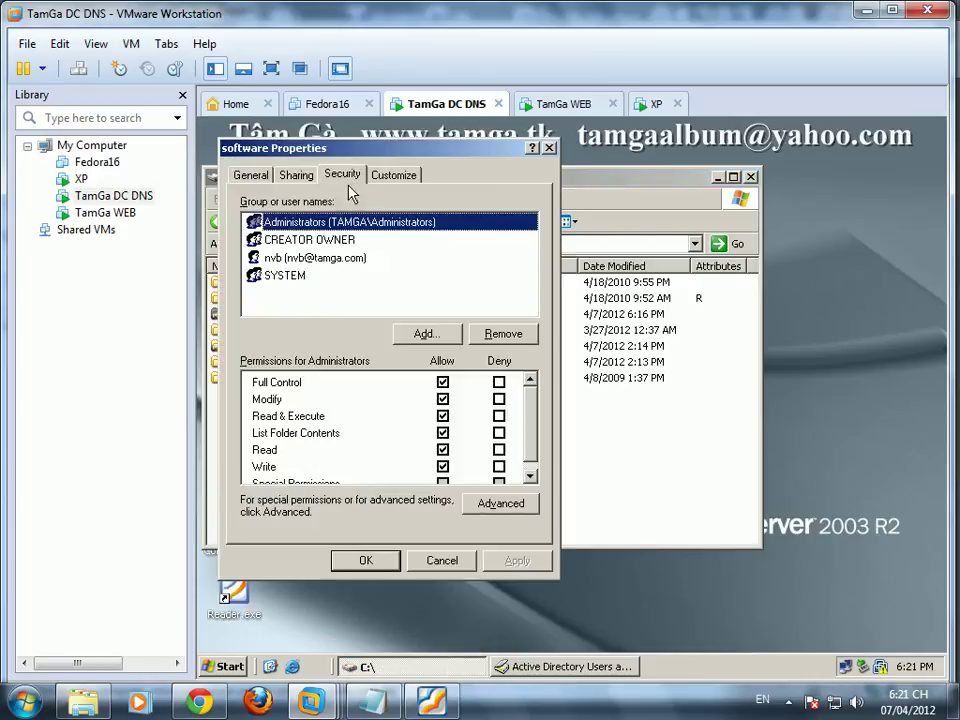
left_click(357, 262)
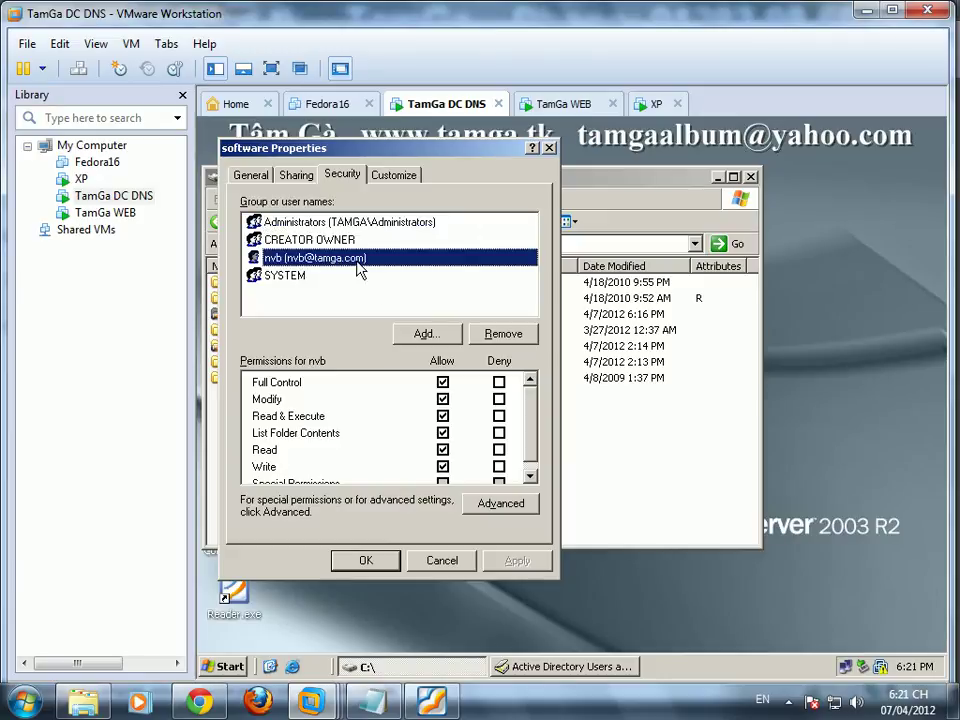
left_click(355, 240)
left_click(362, 222)
left_click(500, 503)
left_click(367, 357)
left_click(403, 452)
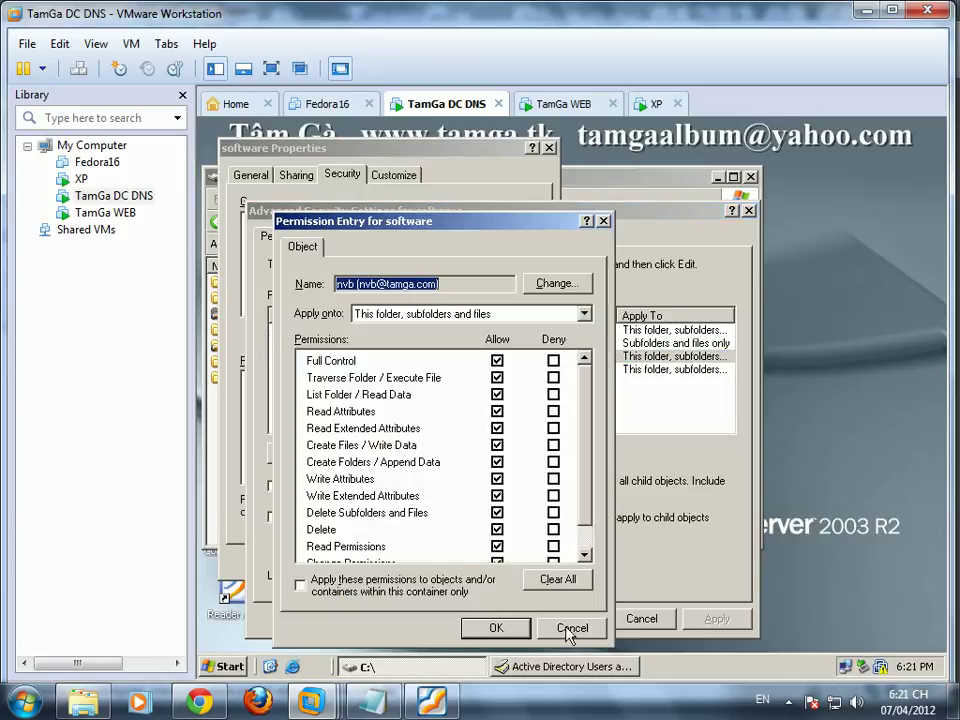
left_click(572, 628)
left_click(641, 619)
Step: Check the software share permissions on the Sharing tab, then cancel the properties
left_click(287, 177)
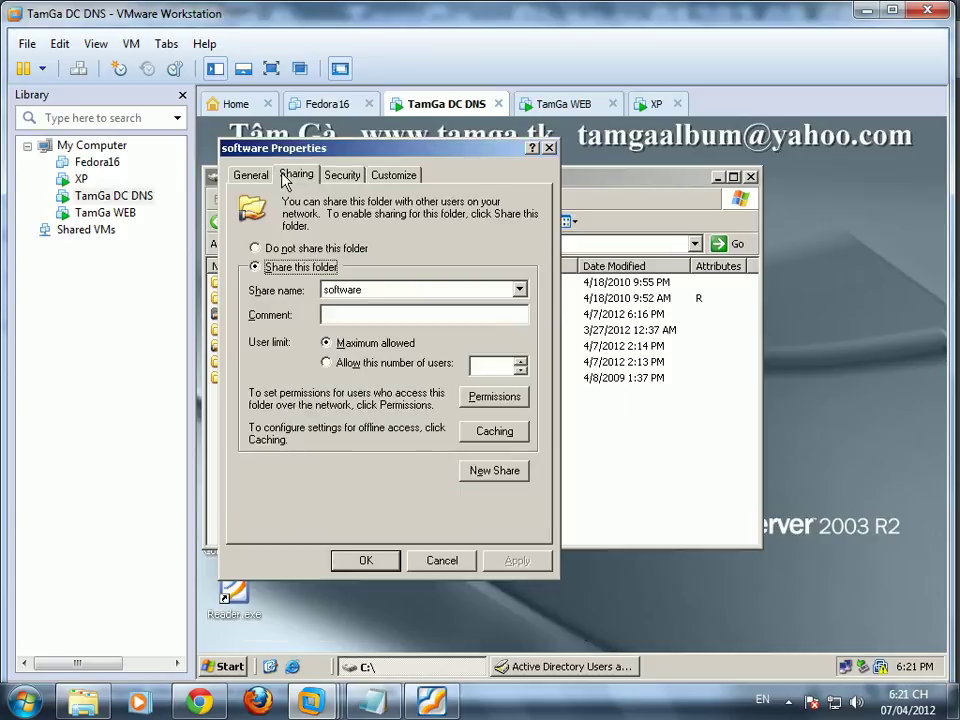
left_click(495, 400)
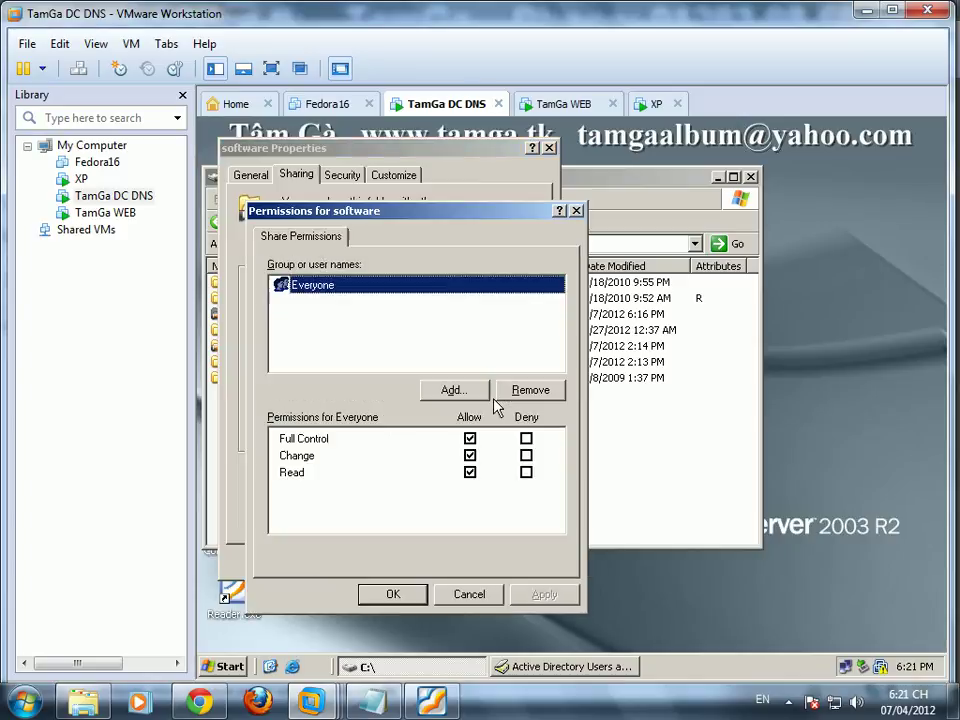
left_click(487, 590)
left_click(457, 555)
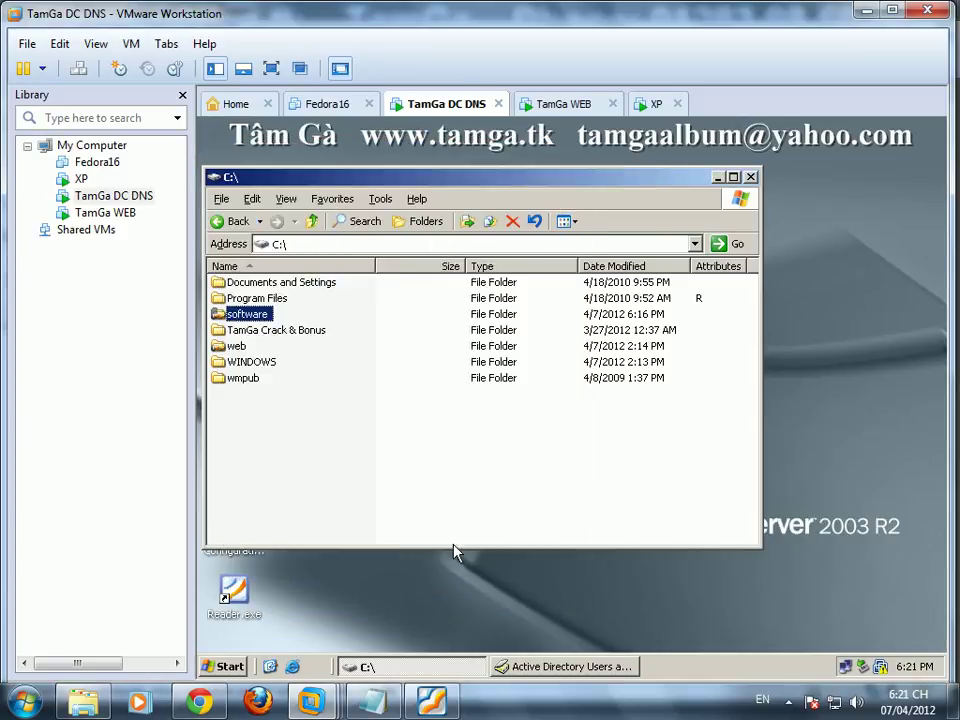
Step: Log on to the XP guest as nva
left_click(652, 103)
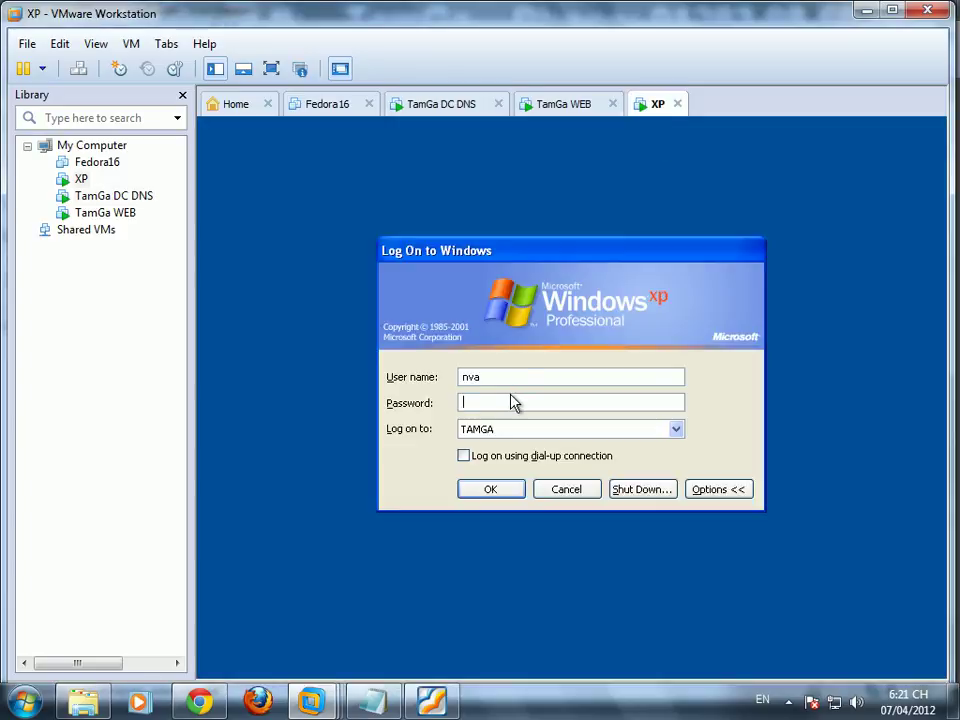
type("a")
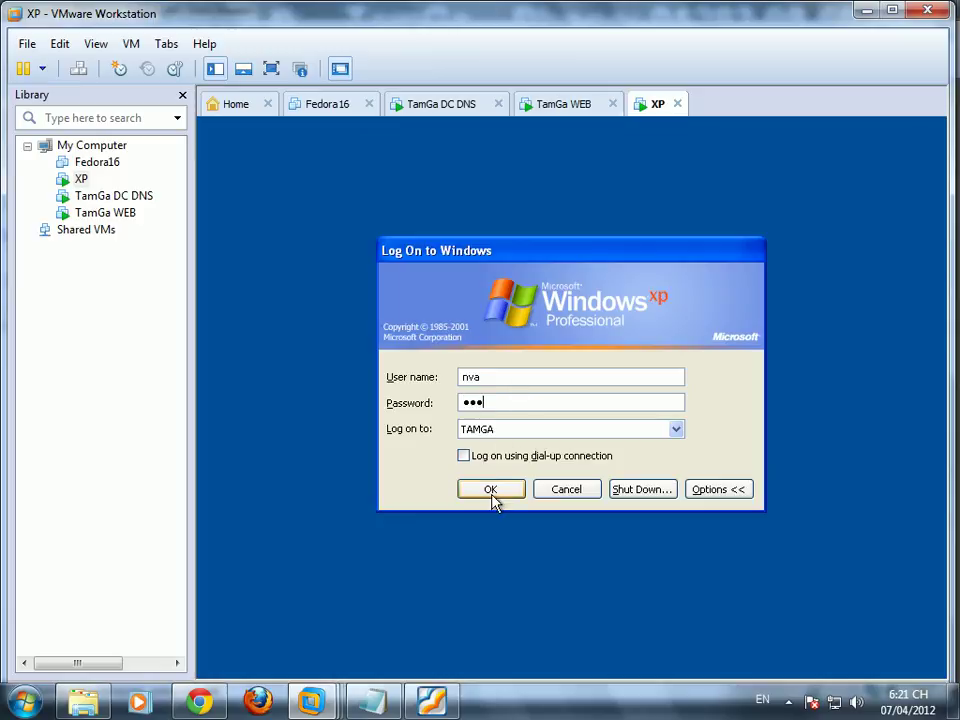
left_click(494, 490)
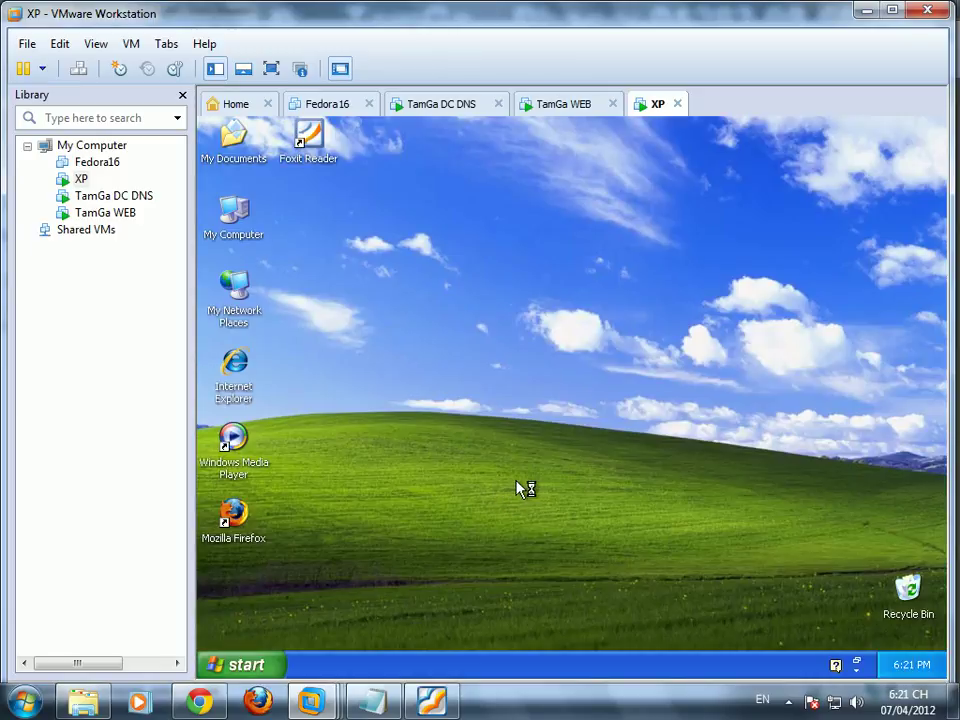
Step: Open c10mt.tk/soft in Internet Explorer, cancel the login prompt at the 401 error and close the browser
double_click(248, 374)
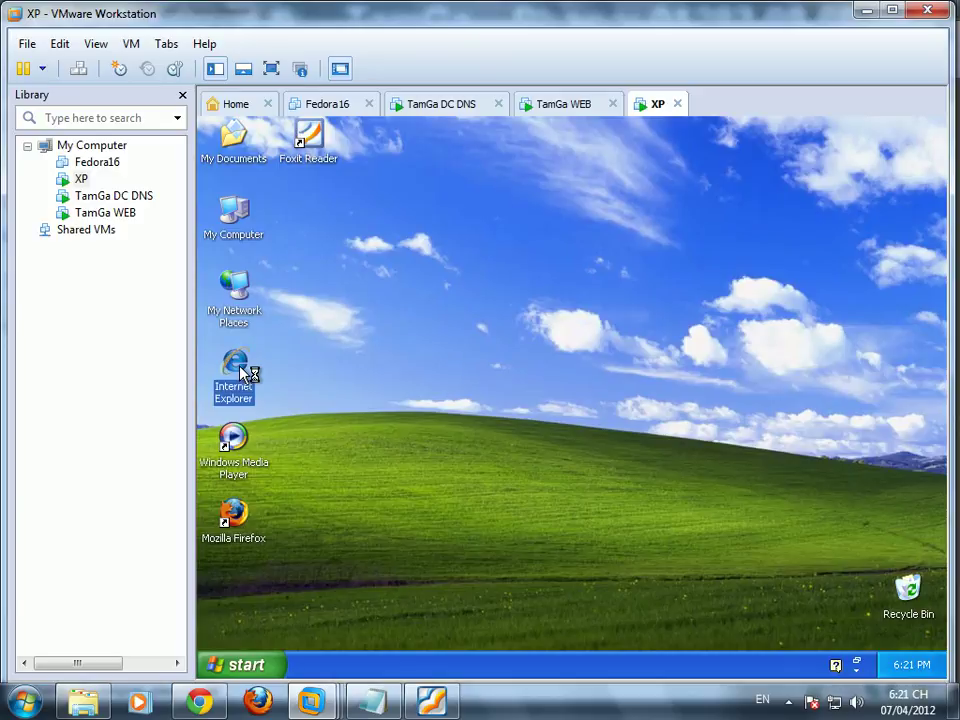
left_click(621, 430)
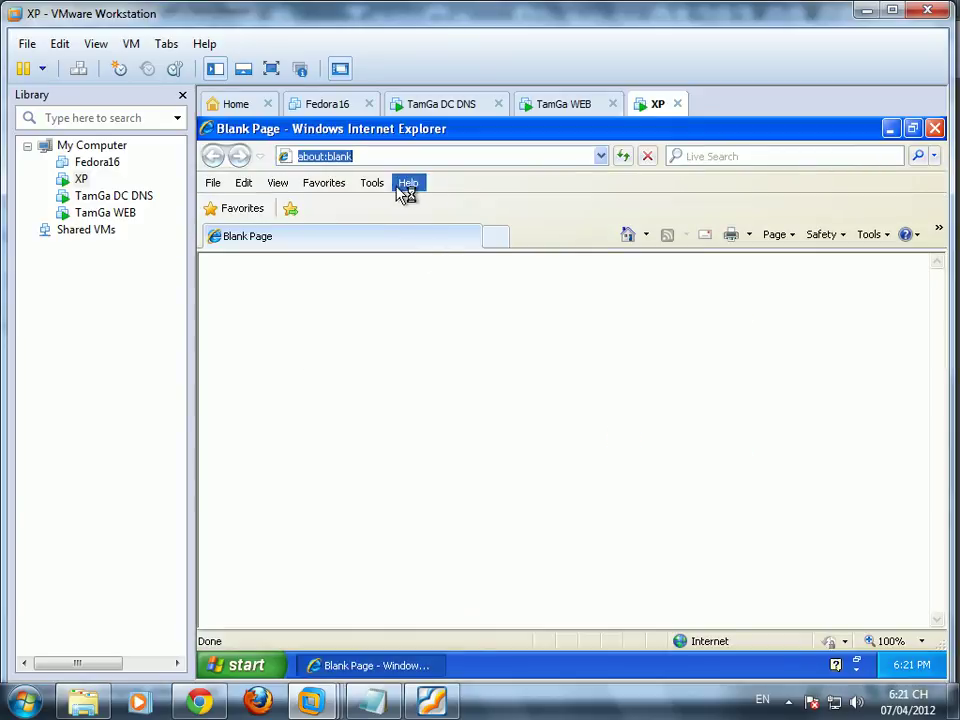
left_click(600, 156)
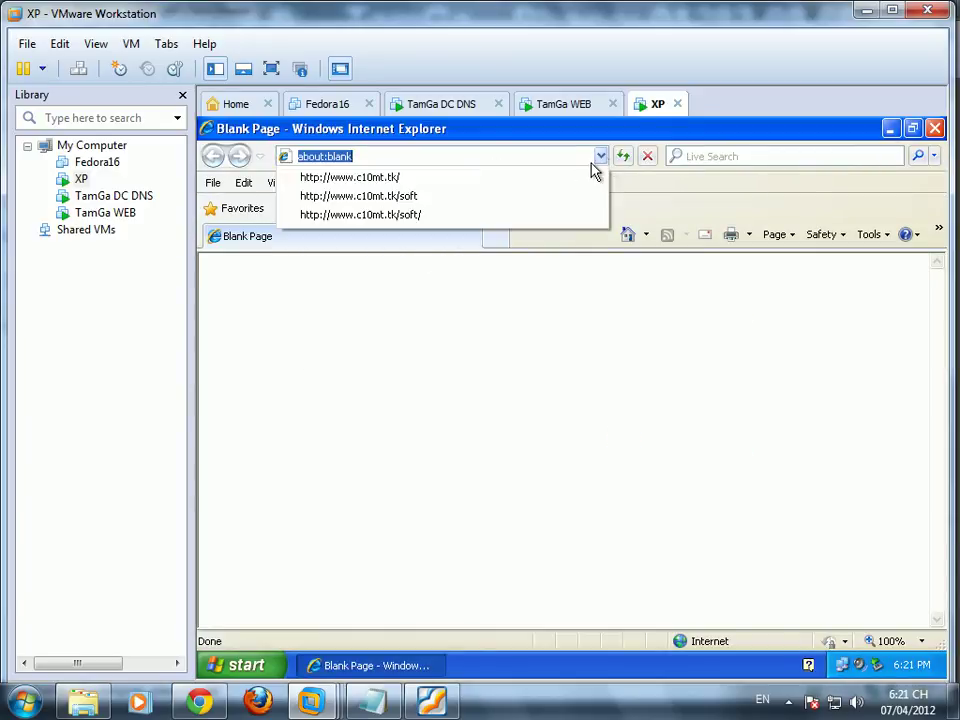
left_click(528, 196)
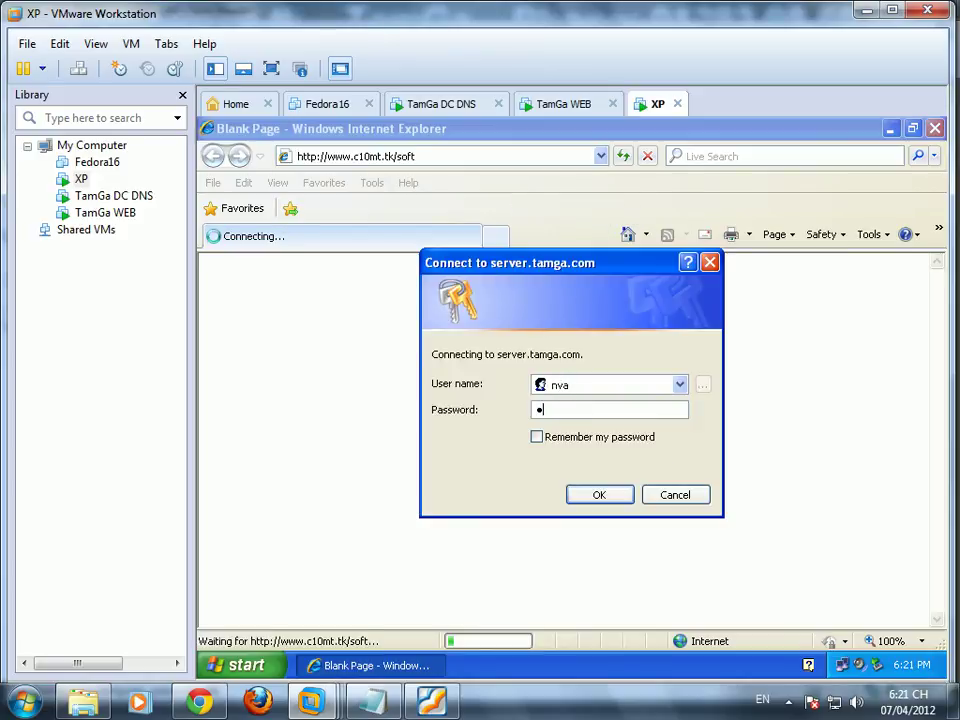
left_click(576, 411)
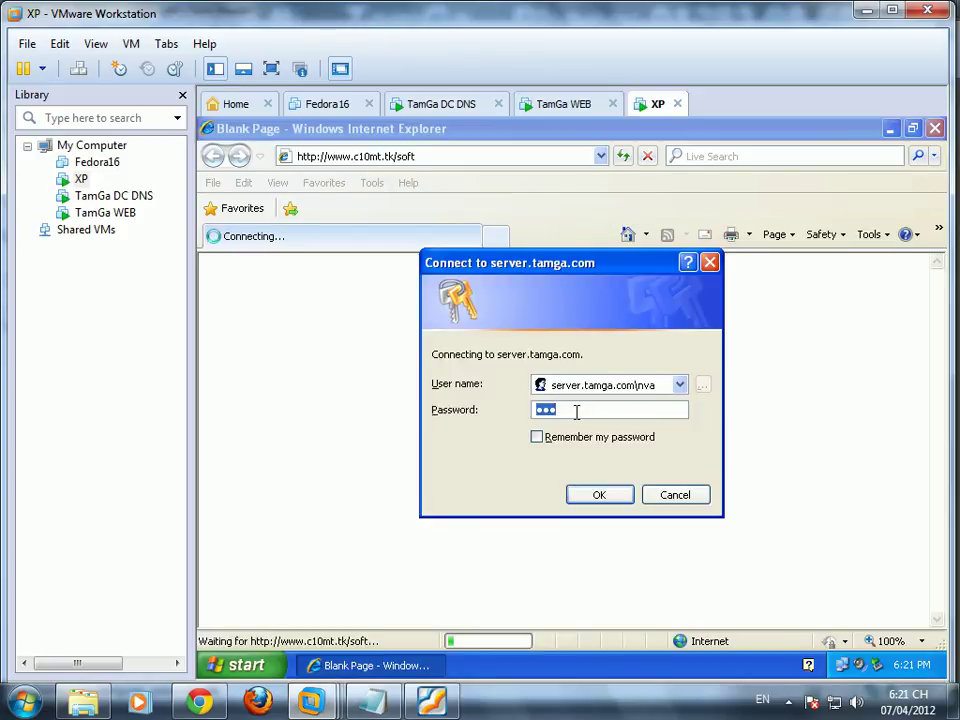
left_click(675, 495)
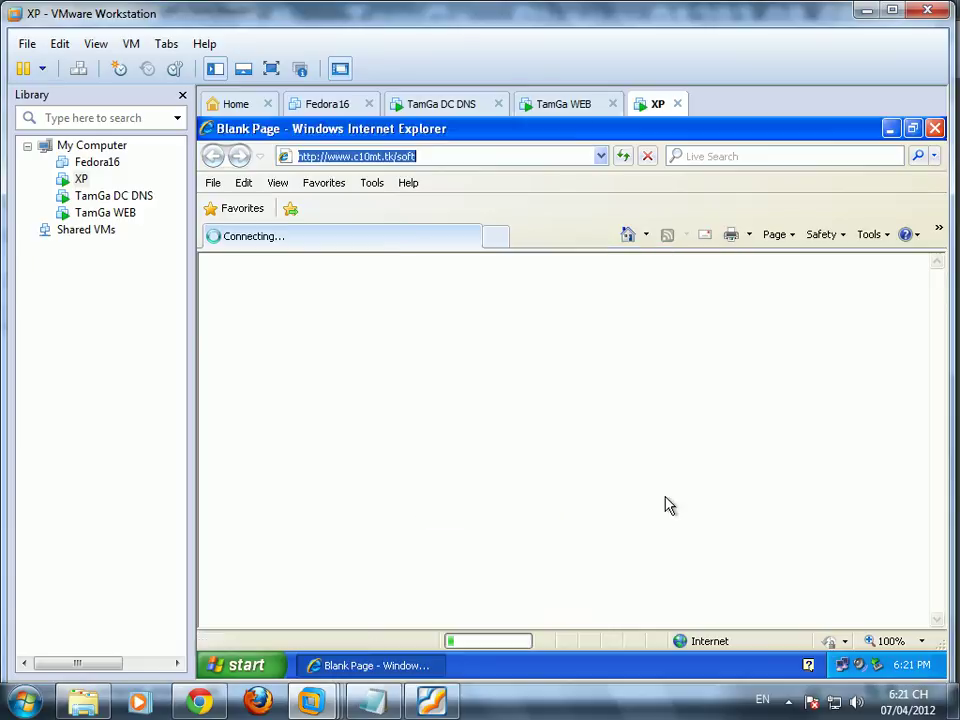
left_click(935, 130)
left_click(270, 662)
Step: Run \\dc.tamga.com, get denied on the software share, close it and choose Log Off
left_click(305, 605)
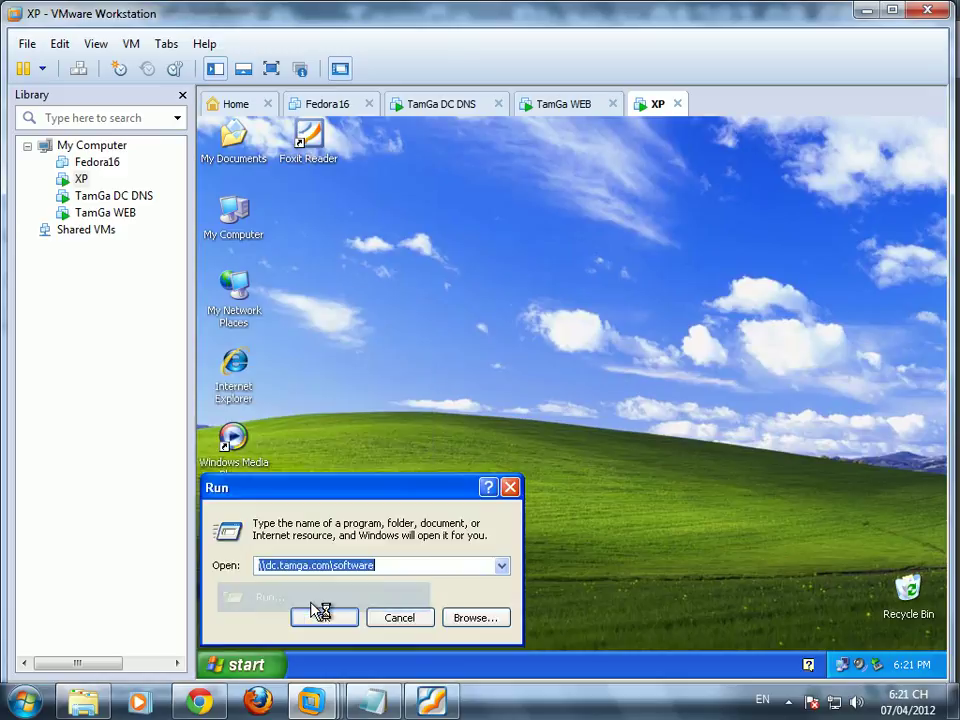
left_click(391, 566)
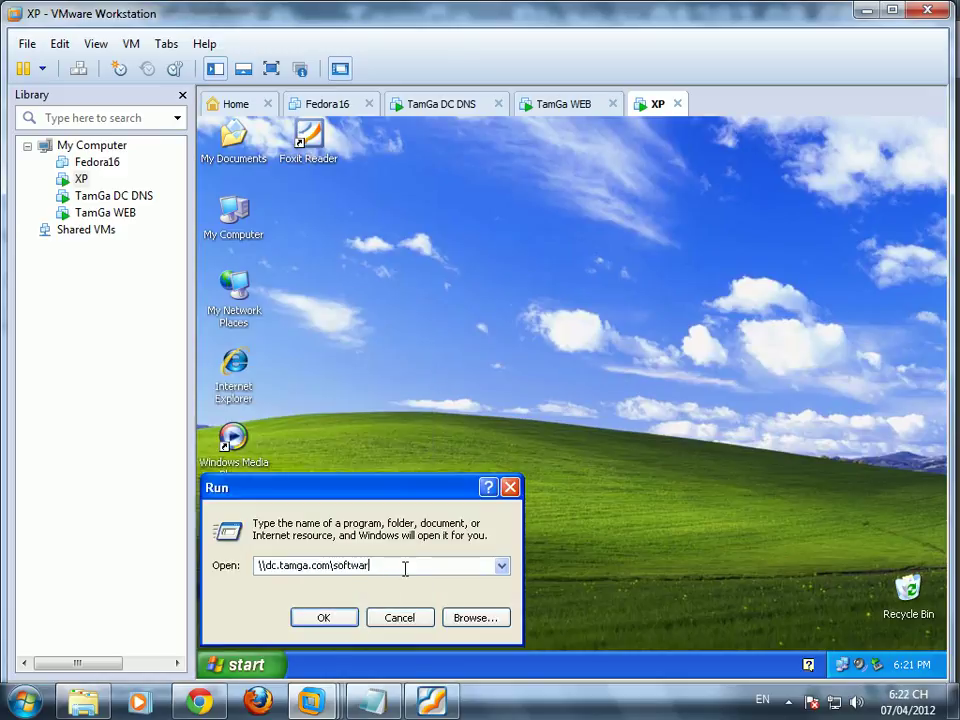
key("BackSpace")
key("BackSpace")
key("BackSpace")
key("BackSpace")
key("BackSpace")
key("BackSpace")
key("Return")
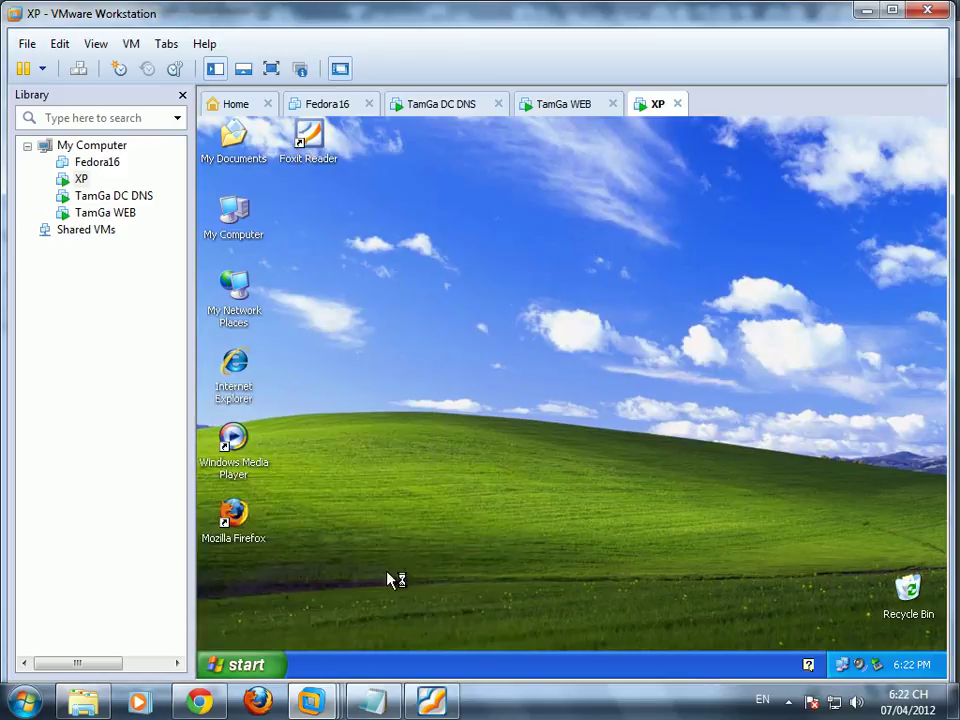
double_click(676, 262)
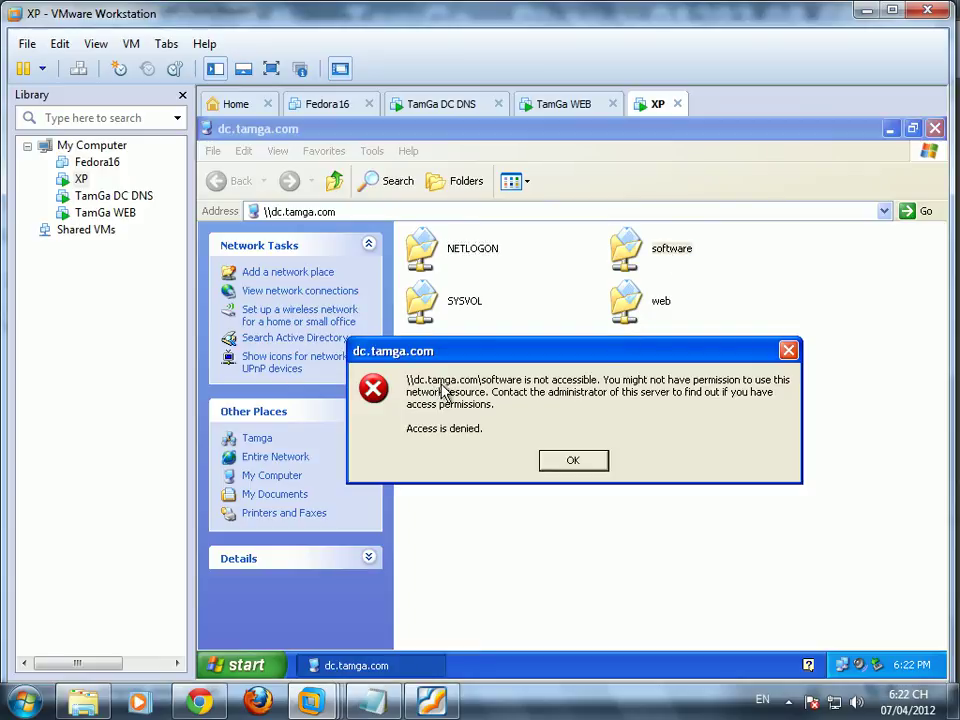
left_click(590, 466)
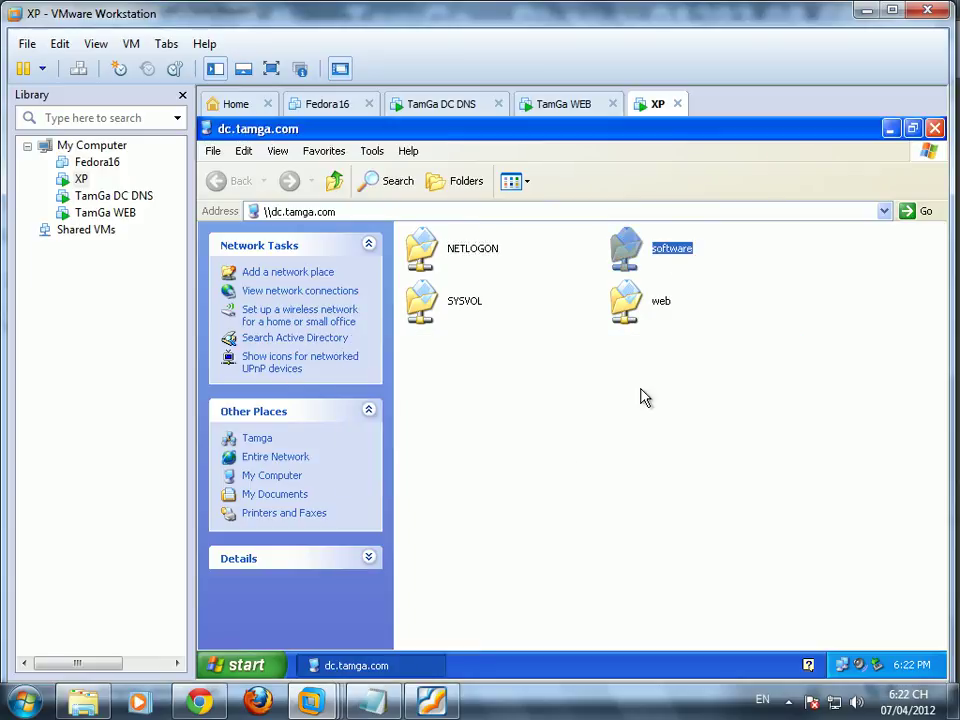
left_click(935, 128)
left_click(240, 664)
left_click(264, 641)
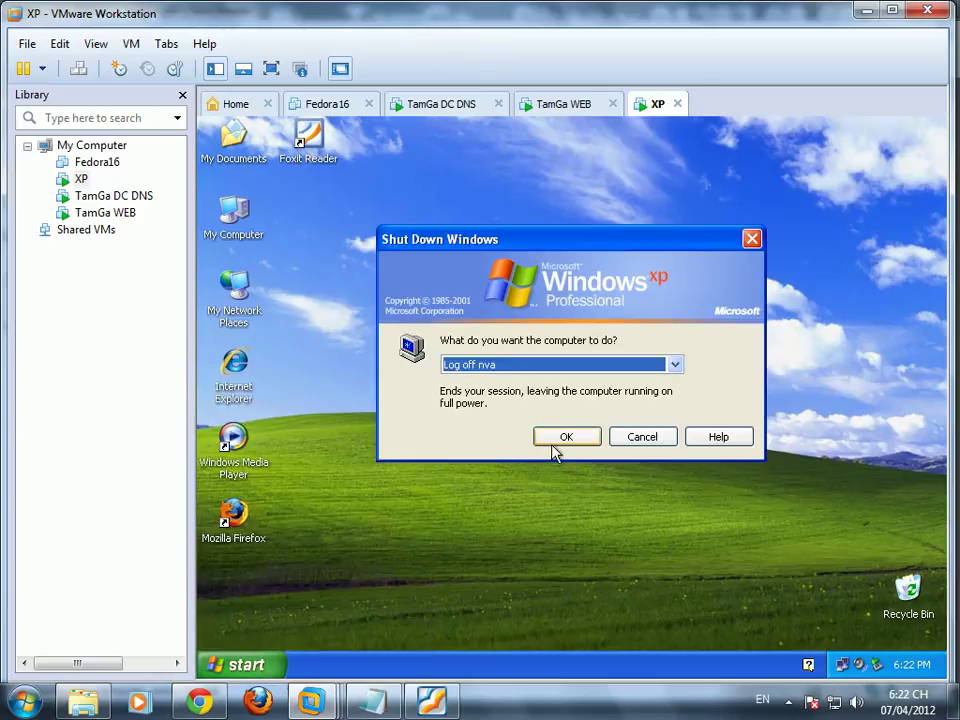
Step: Log off and log back on to XP as the second test user
left_click(562, 437)
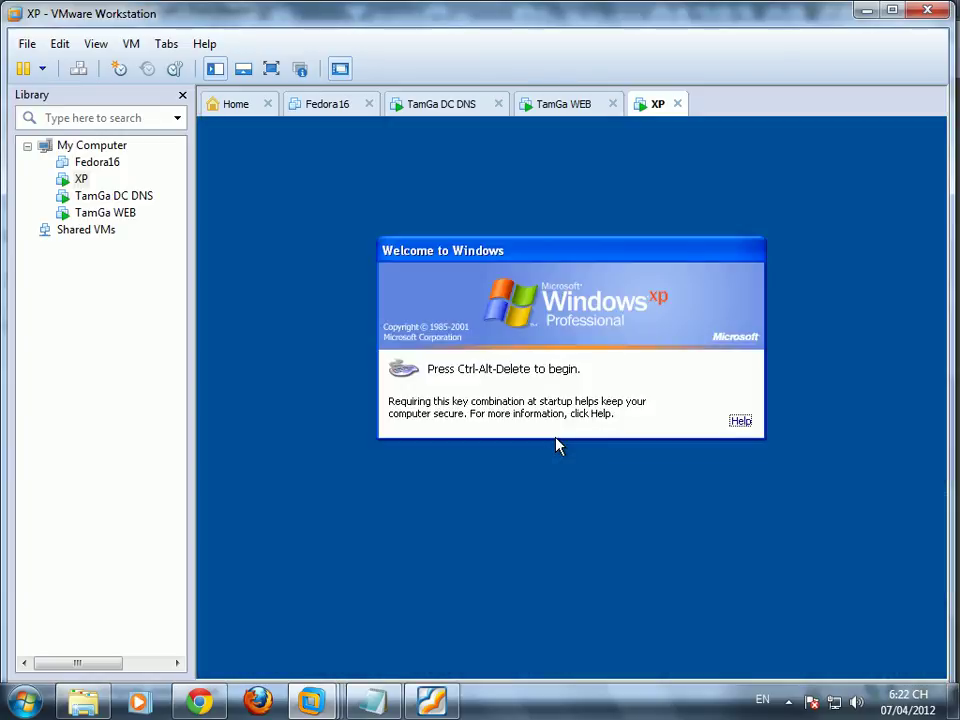
key("ctrl+alt+Delete")
left_click(530, 381)
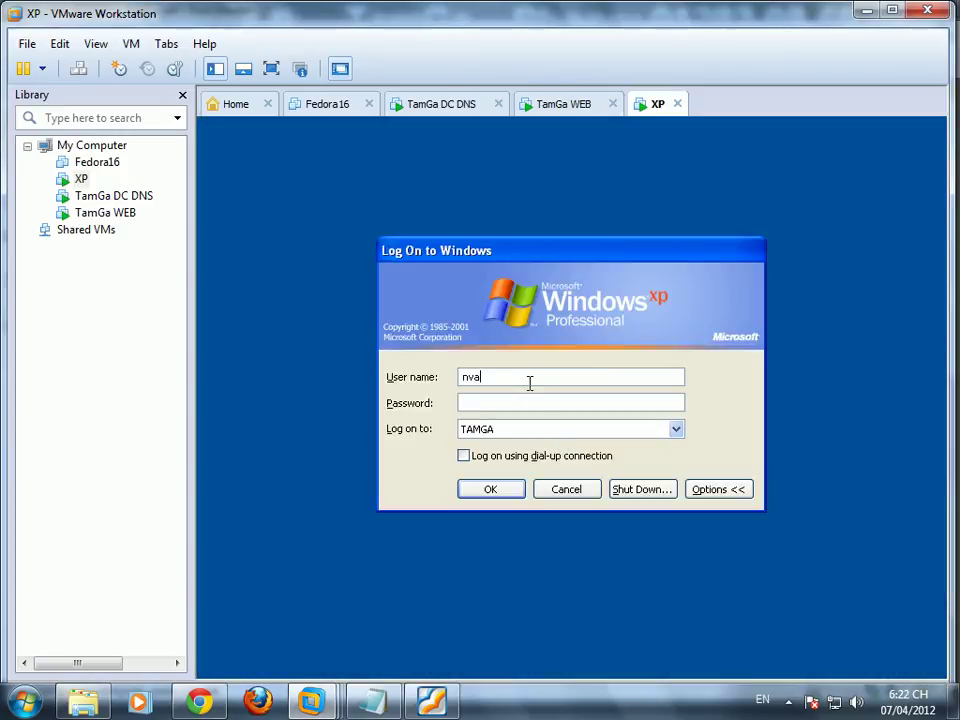
left_click(570, 402)
key("Return")
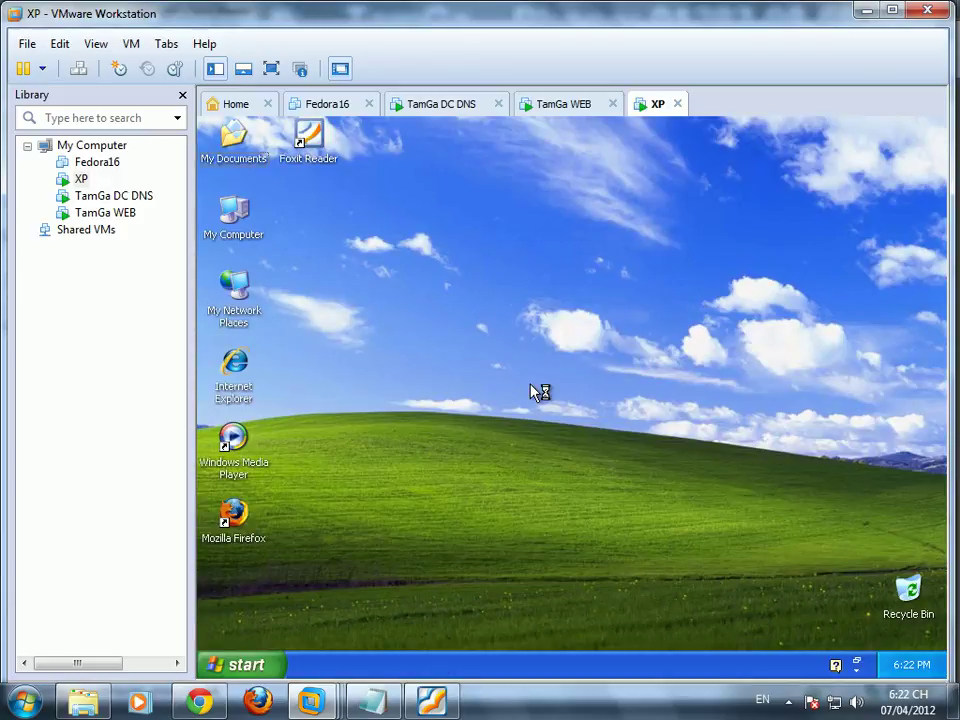
double_click(237, 370)
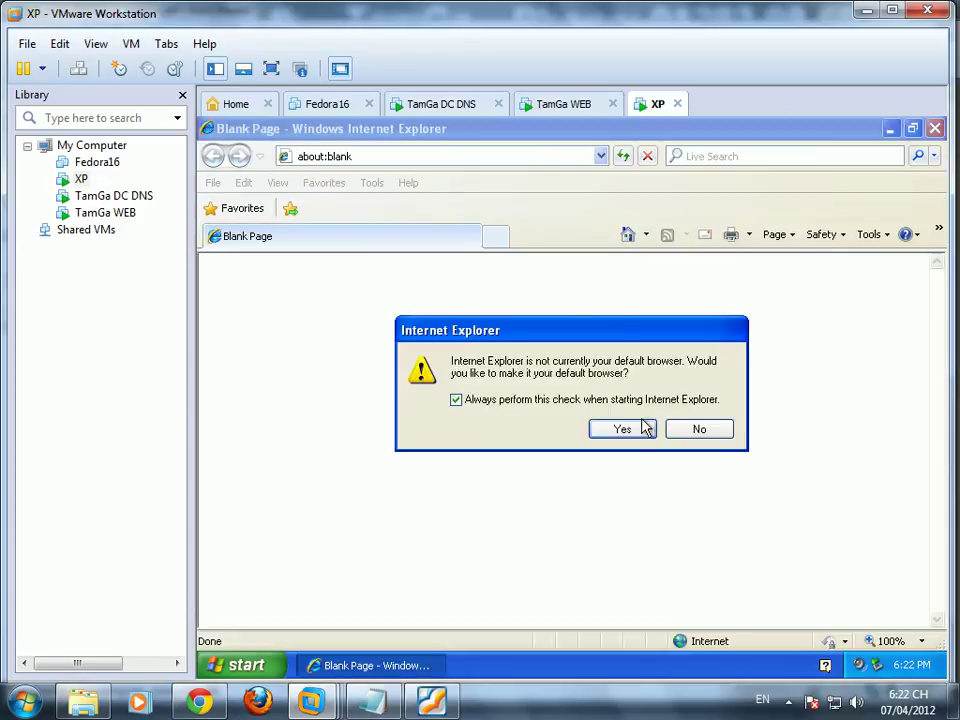
left_click(640, 424)
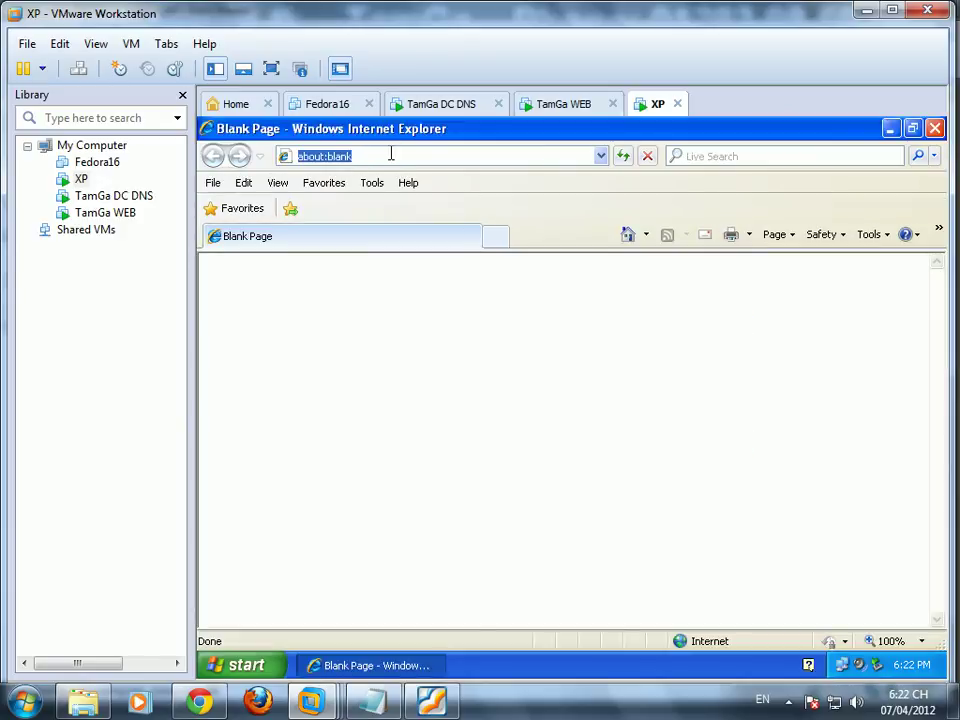
type("www")
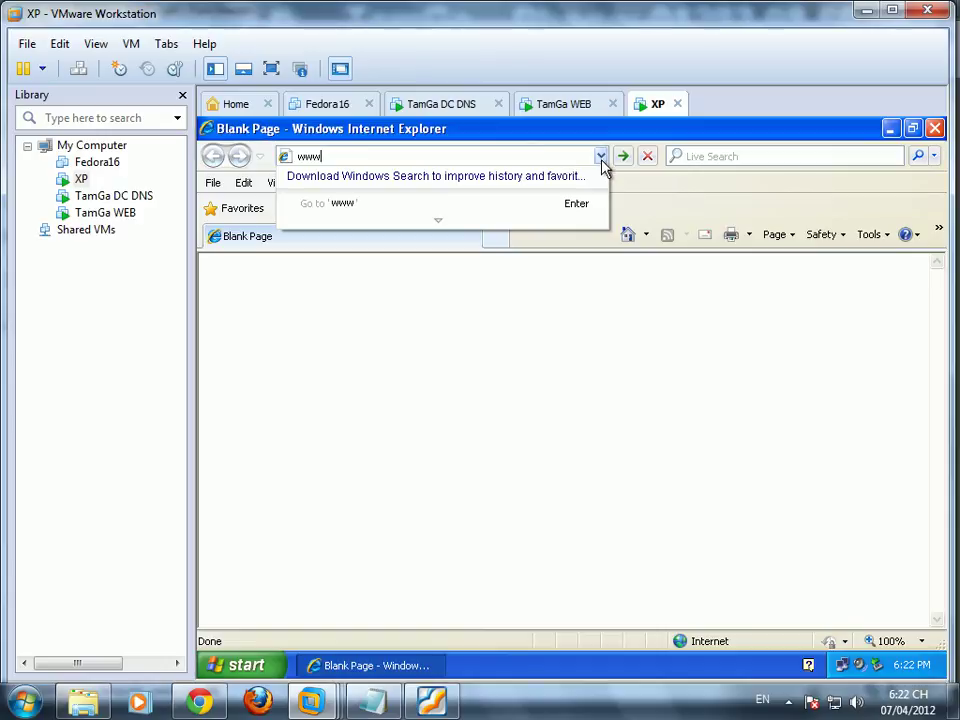
left_click(600, 158)
left_click(601, 156)
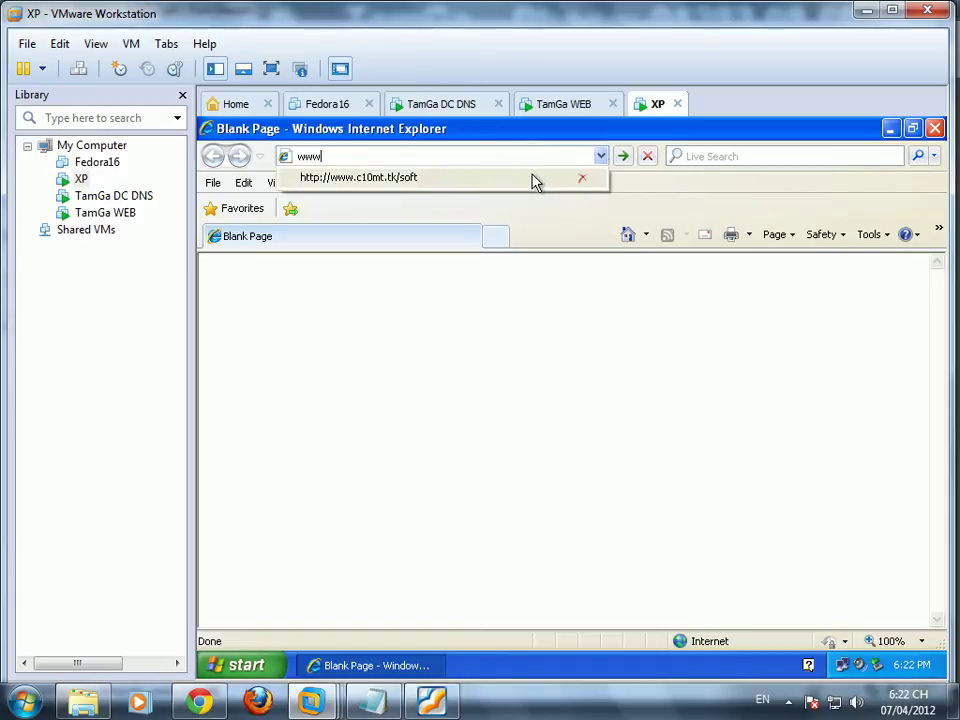
left_click(535, 178)
type("nvb")
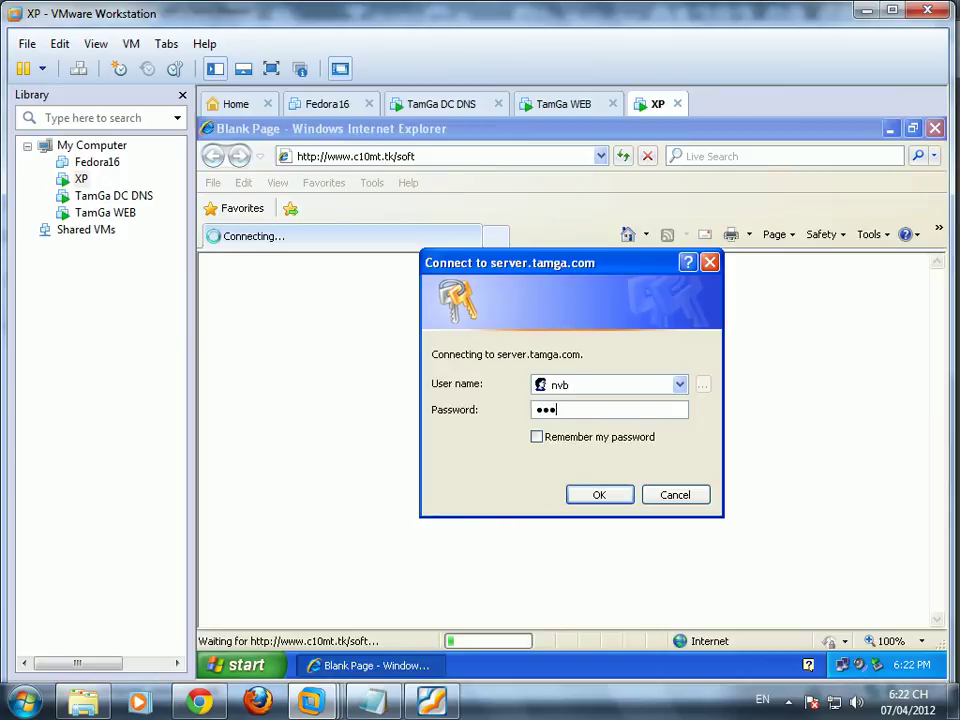
key("Return")
left_click(684, 497)
left_click(935, 128)
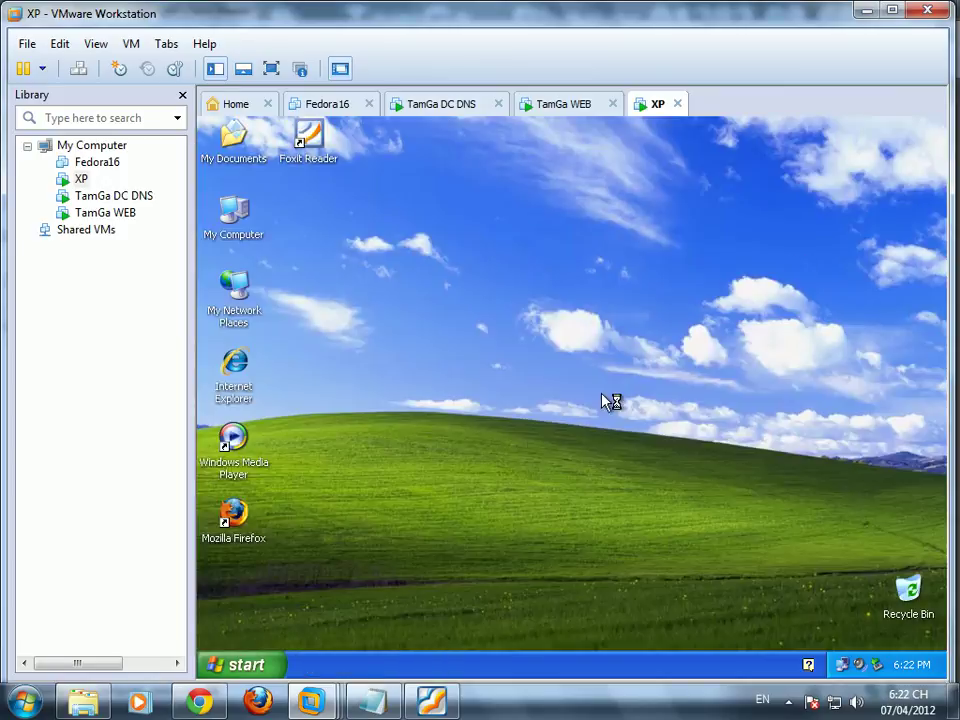
Step: Open the software share on \\dc.tamga.com via Run, see New Text Document, then close it
right_click(443, 368)
left_click(471, 391)
right_click(430, 436)
left_click(455, 457)
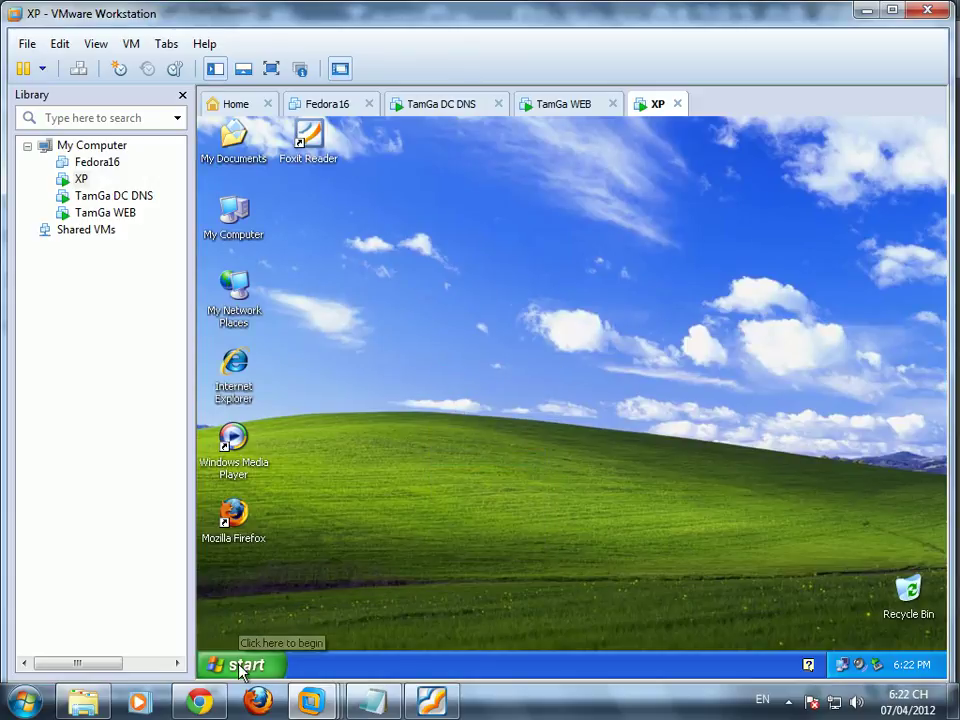
left_click(240, 665)
left_click(300, 600)
left_click(349, 617)
double_click(648, 255)
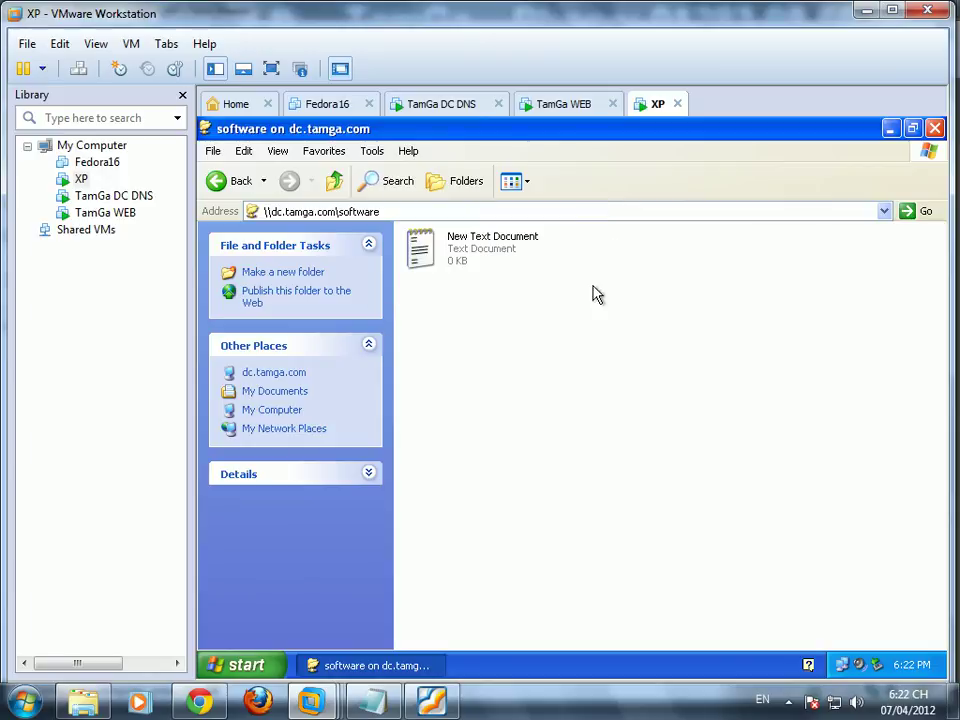
left_click(935, 128)
right_click(477, 361)
left_click(526, 384)
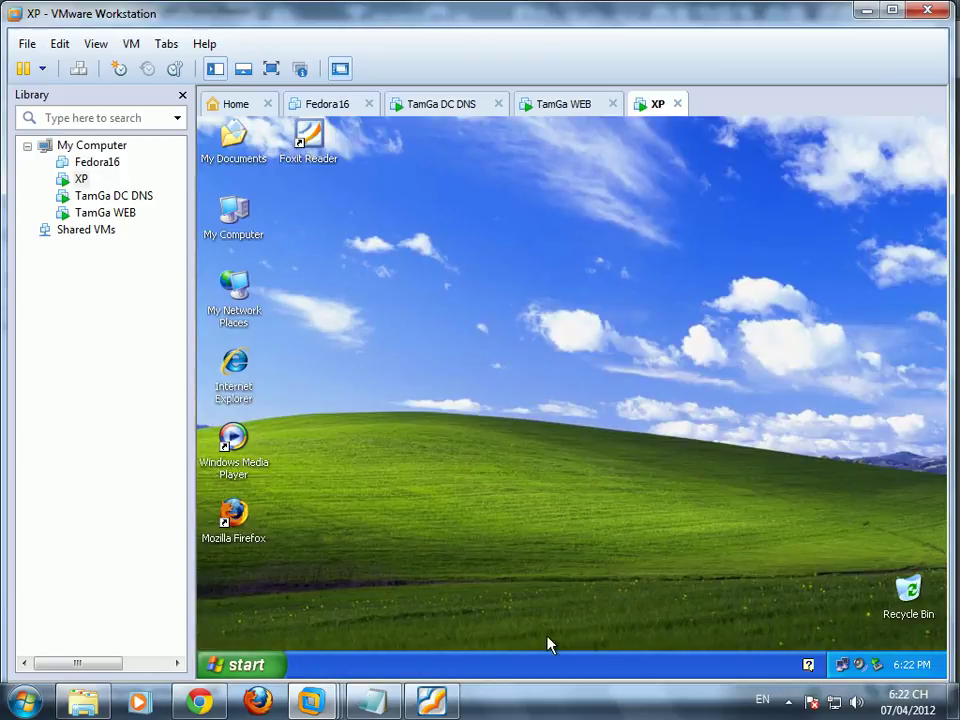
Step: Minimize VMware and type the closing line saying lab 2 finished successfully in Notepad
left_click(865, 10)
type("ket thúc bài giải ")
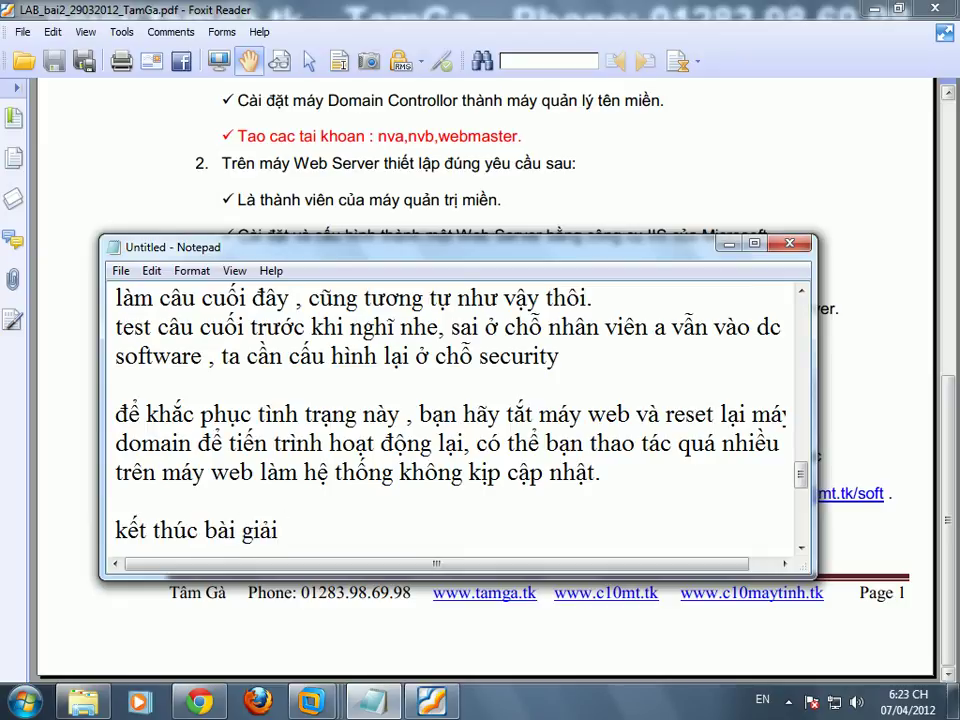
type("lab 2 thành cong tốt đẹp")
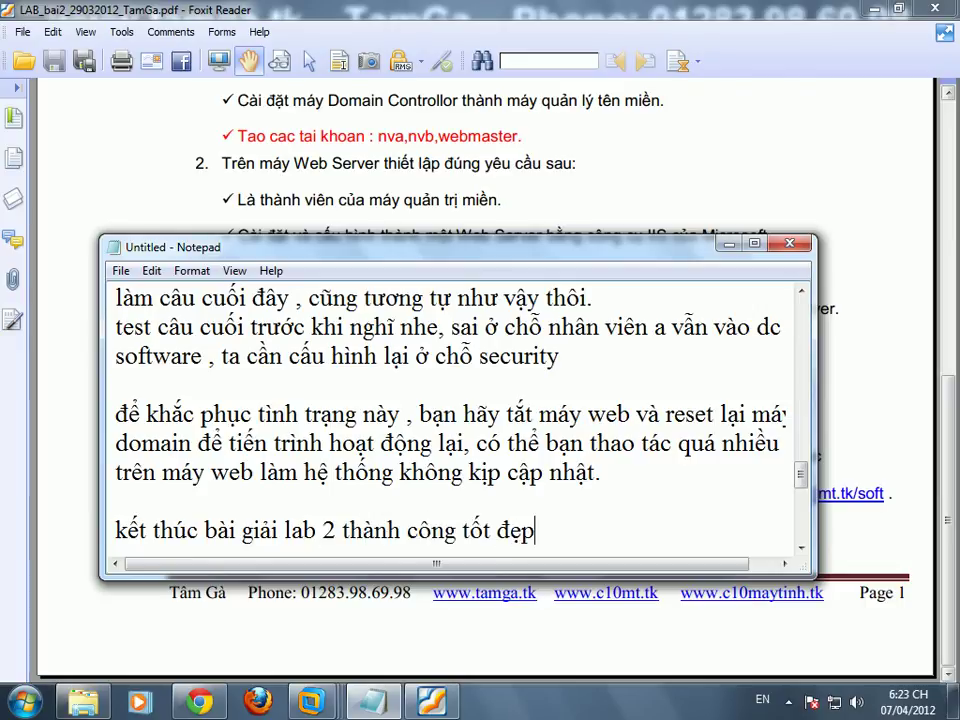
key("Return")
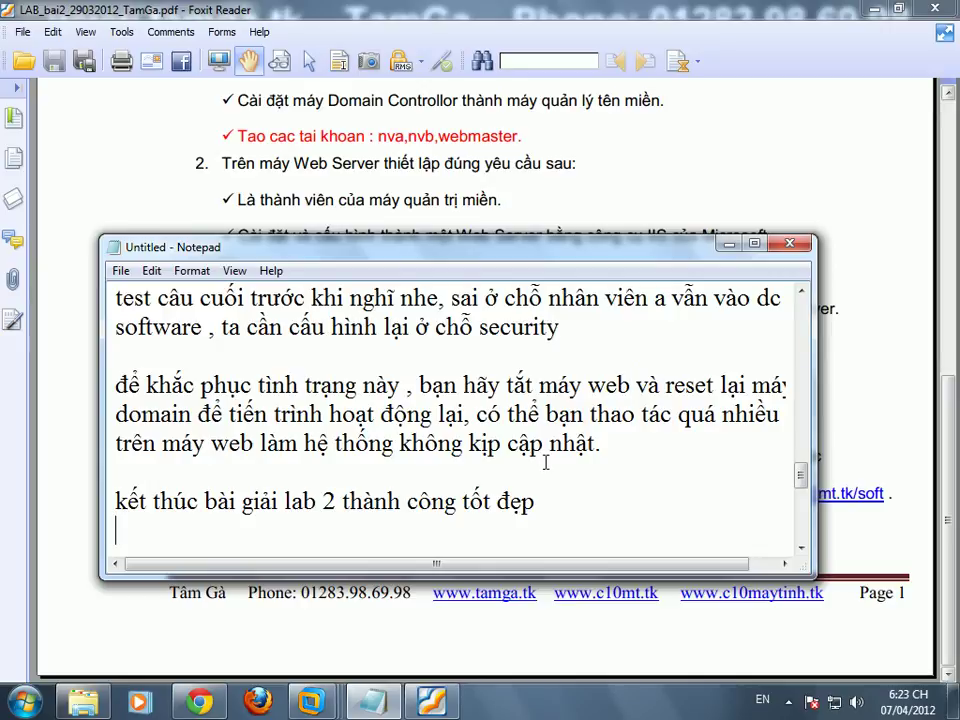
key("Return")
type("Tâm Gà")
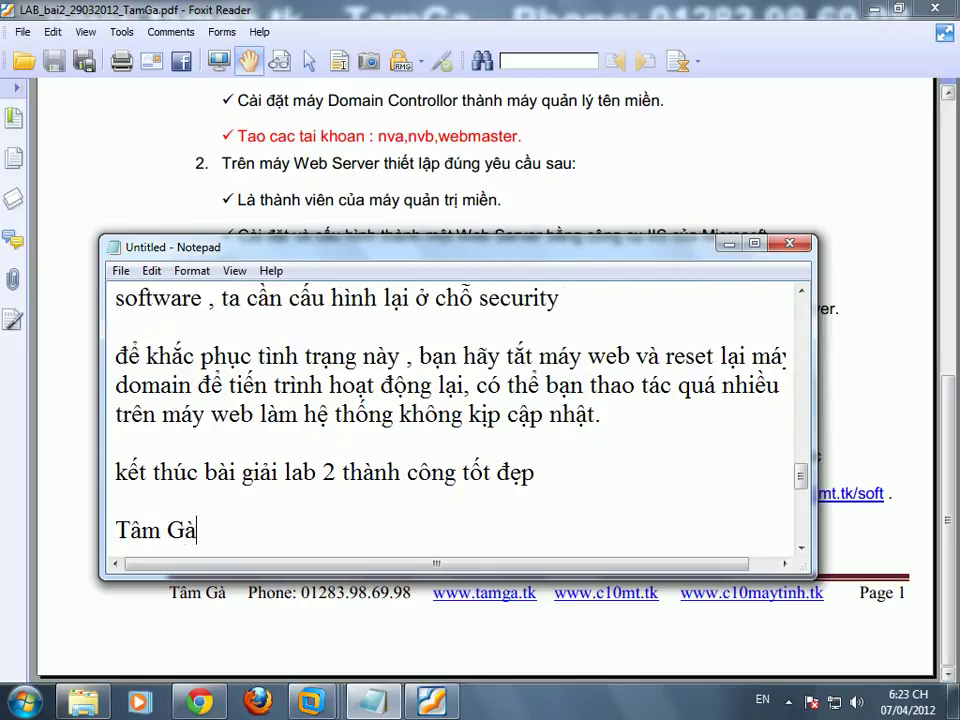
key("Return")
type("www.tamga.tk")
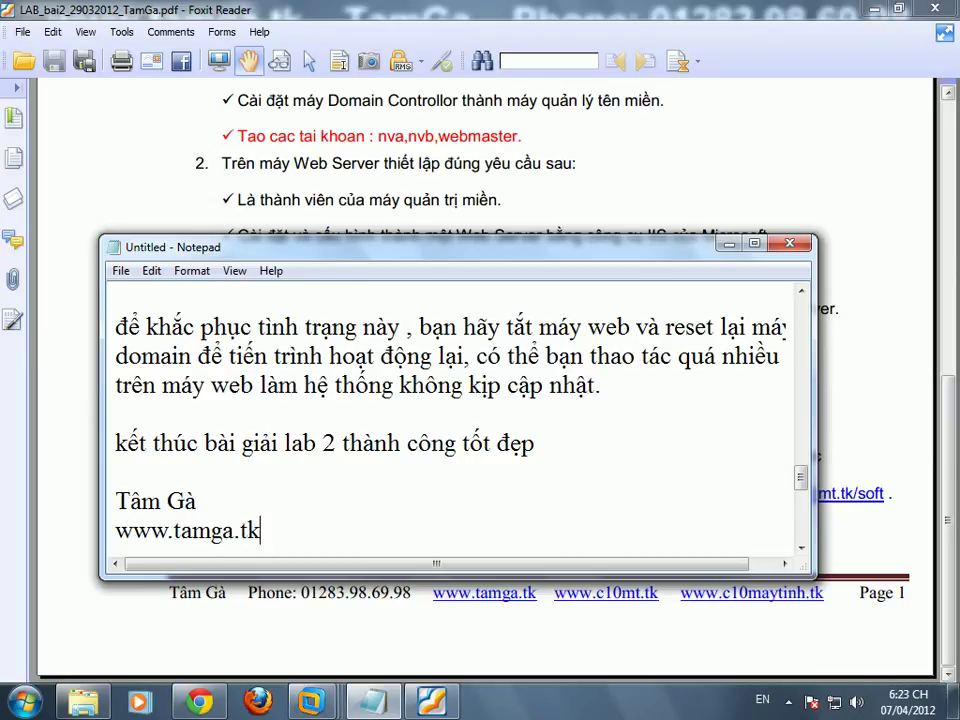
key("Return")
type("ww")
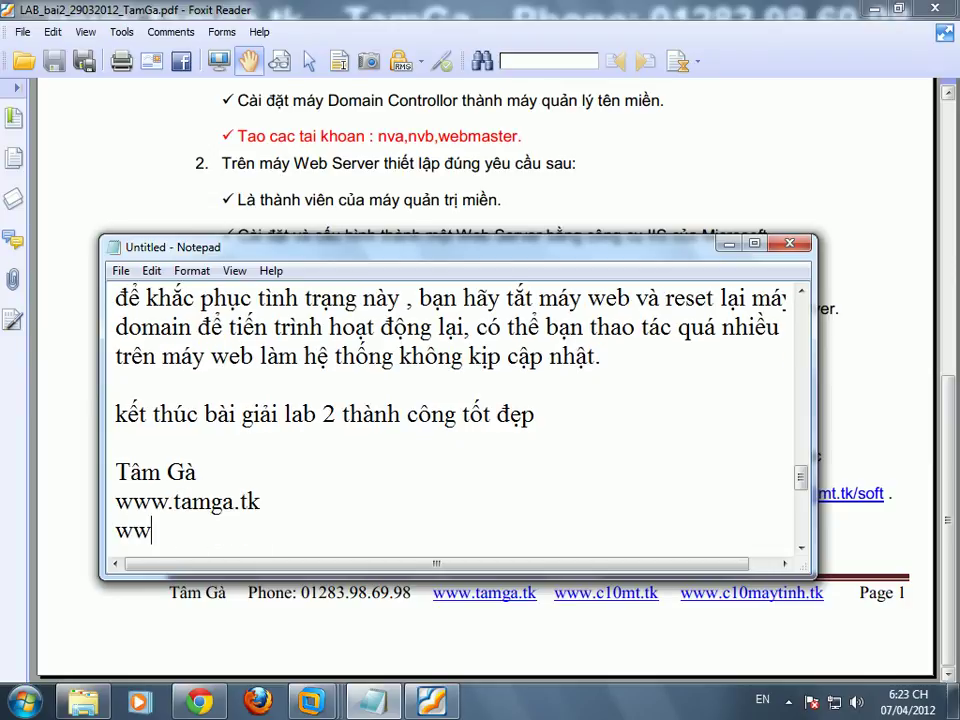
type("w.c10mt.tk")
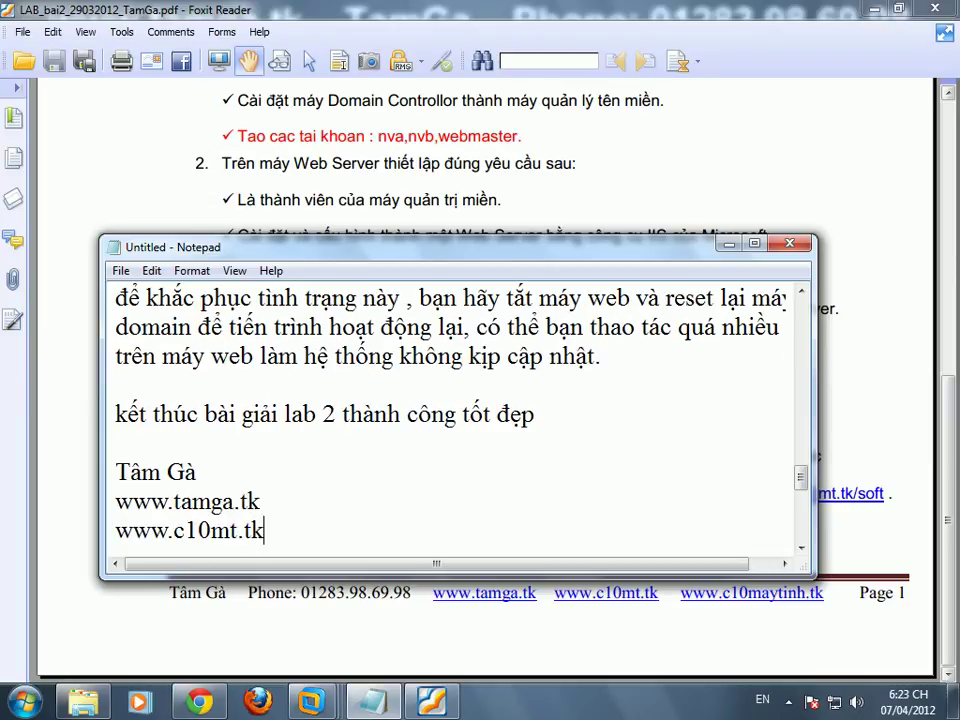
key("Return")
type("www")
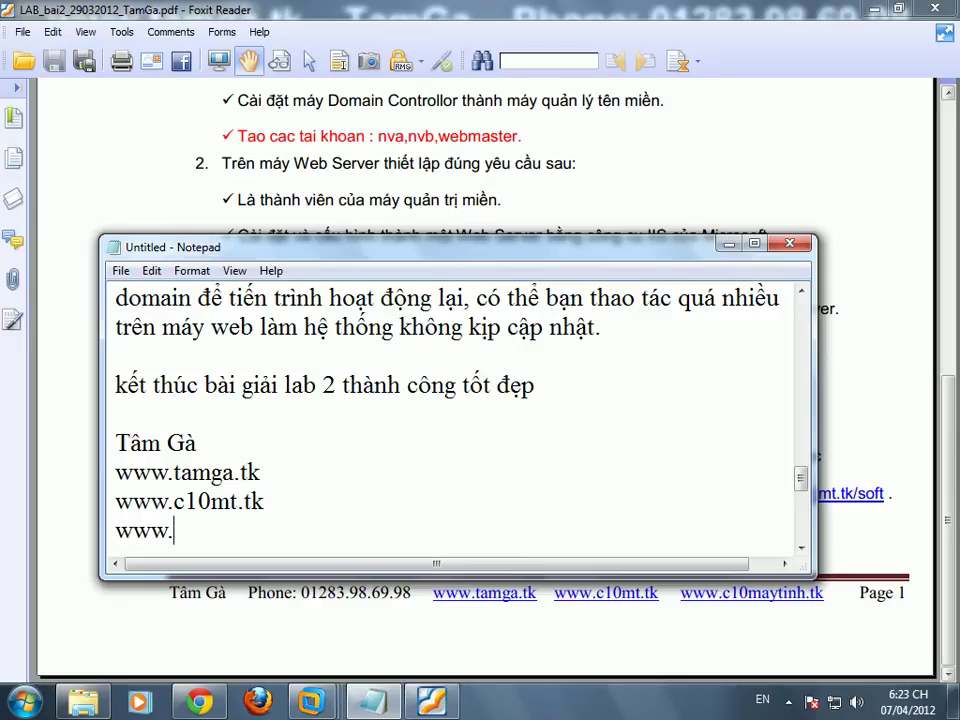
type(".c10maytinh.t")
key("BackSpace")
type(".tk")
Step: Add a 'Phone :' line followed by the author's phone number
key("Return")
key("BackSpace")
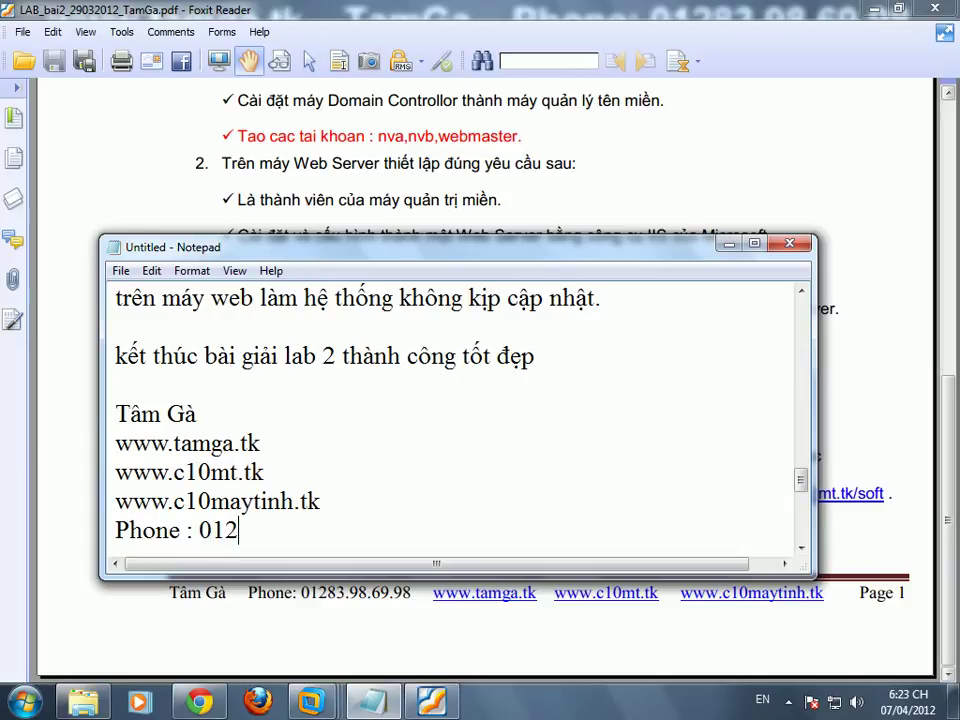
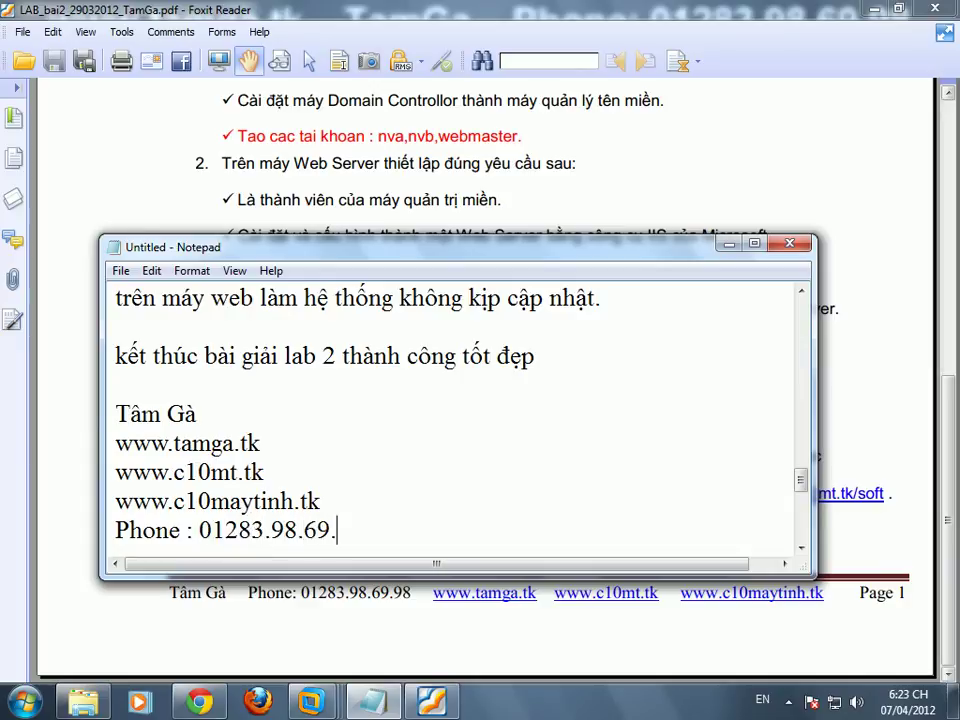